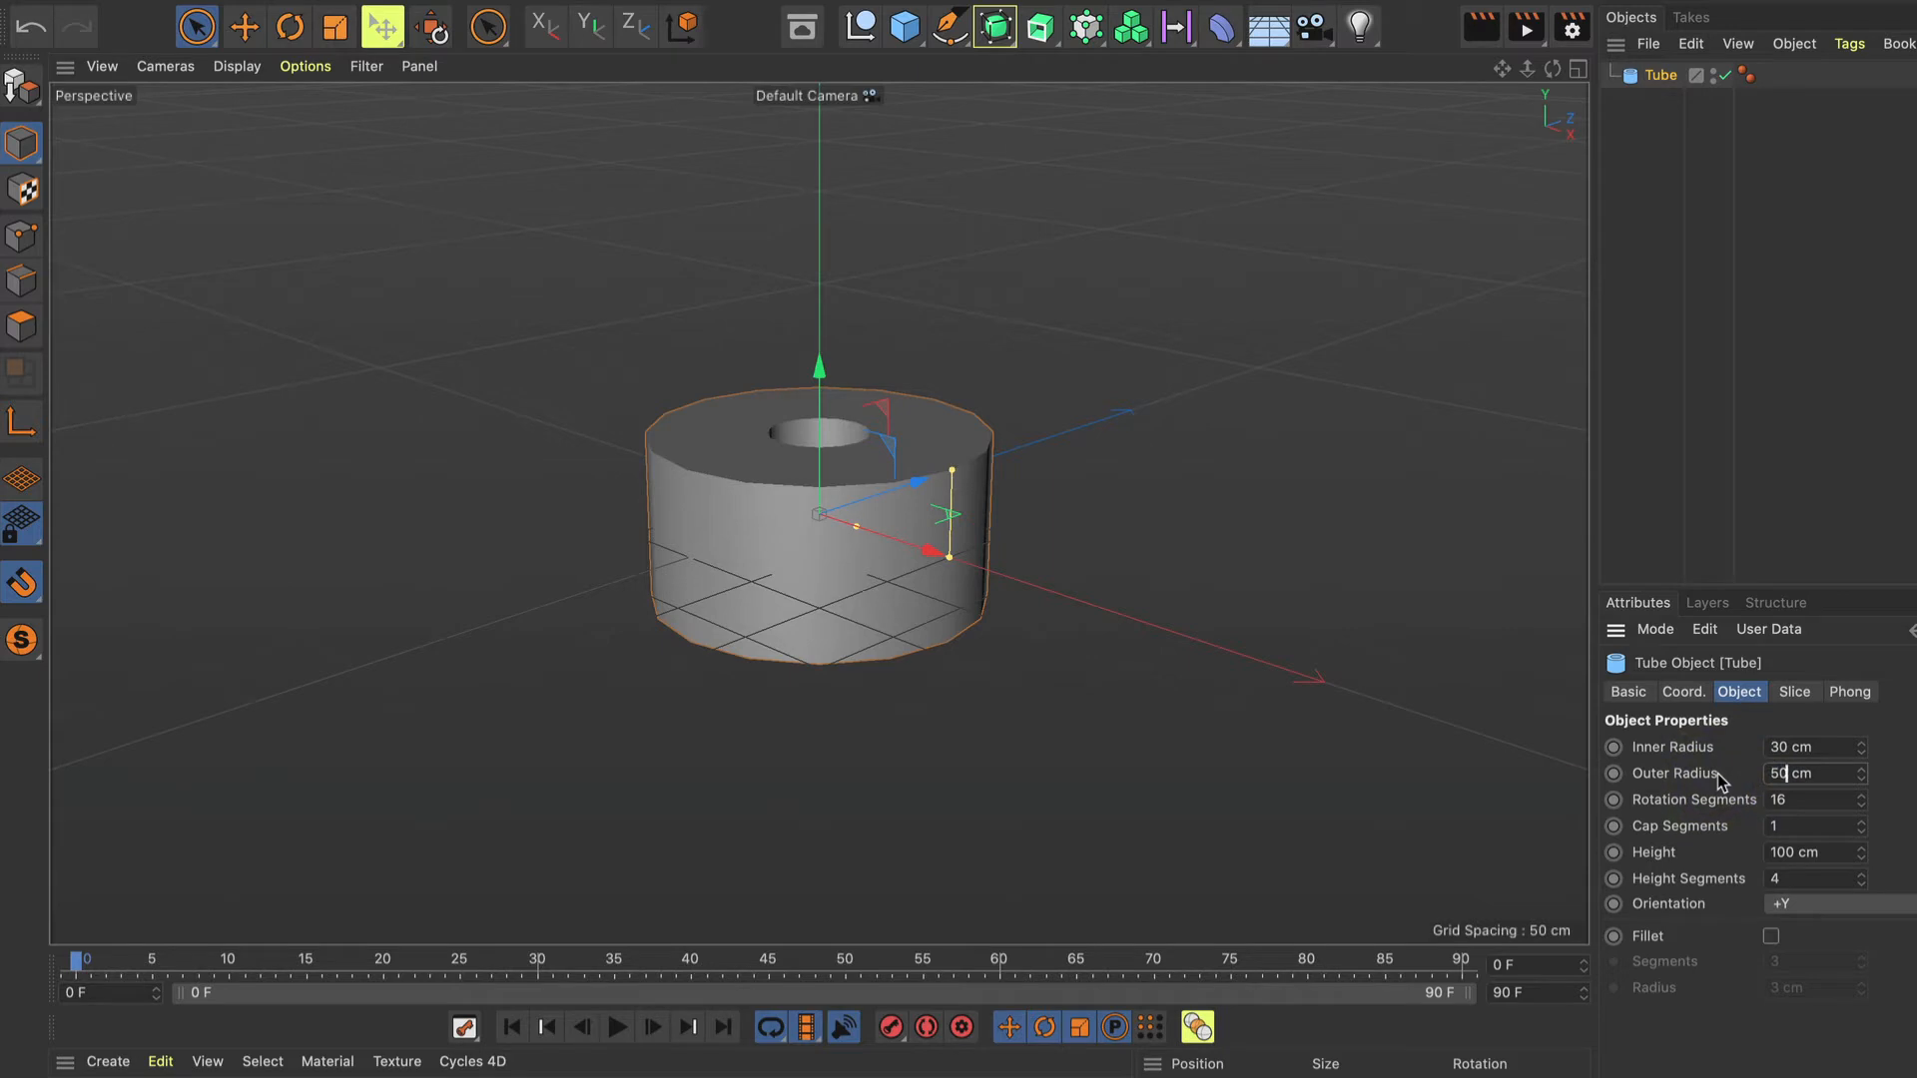
# Set the tube's outer radius to 50 cm, rotation segments to 60, height to 20 cm and height segments to 1.
pyautogui.press('Return')
pyautogui.click(1792, 799)
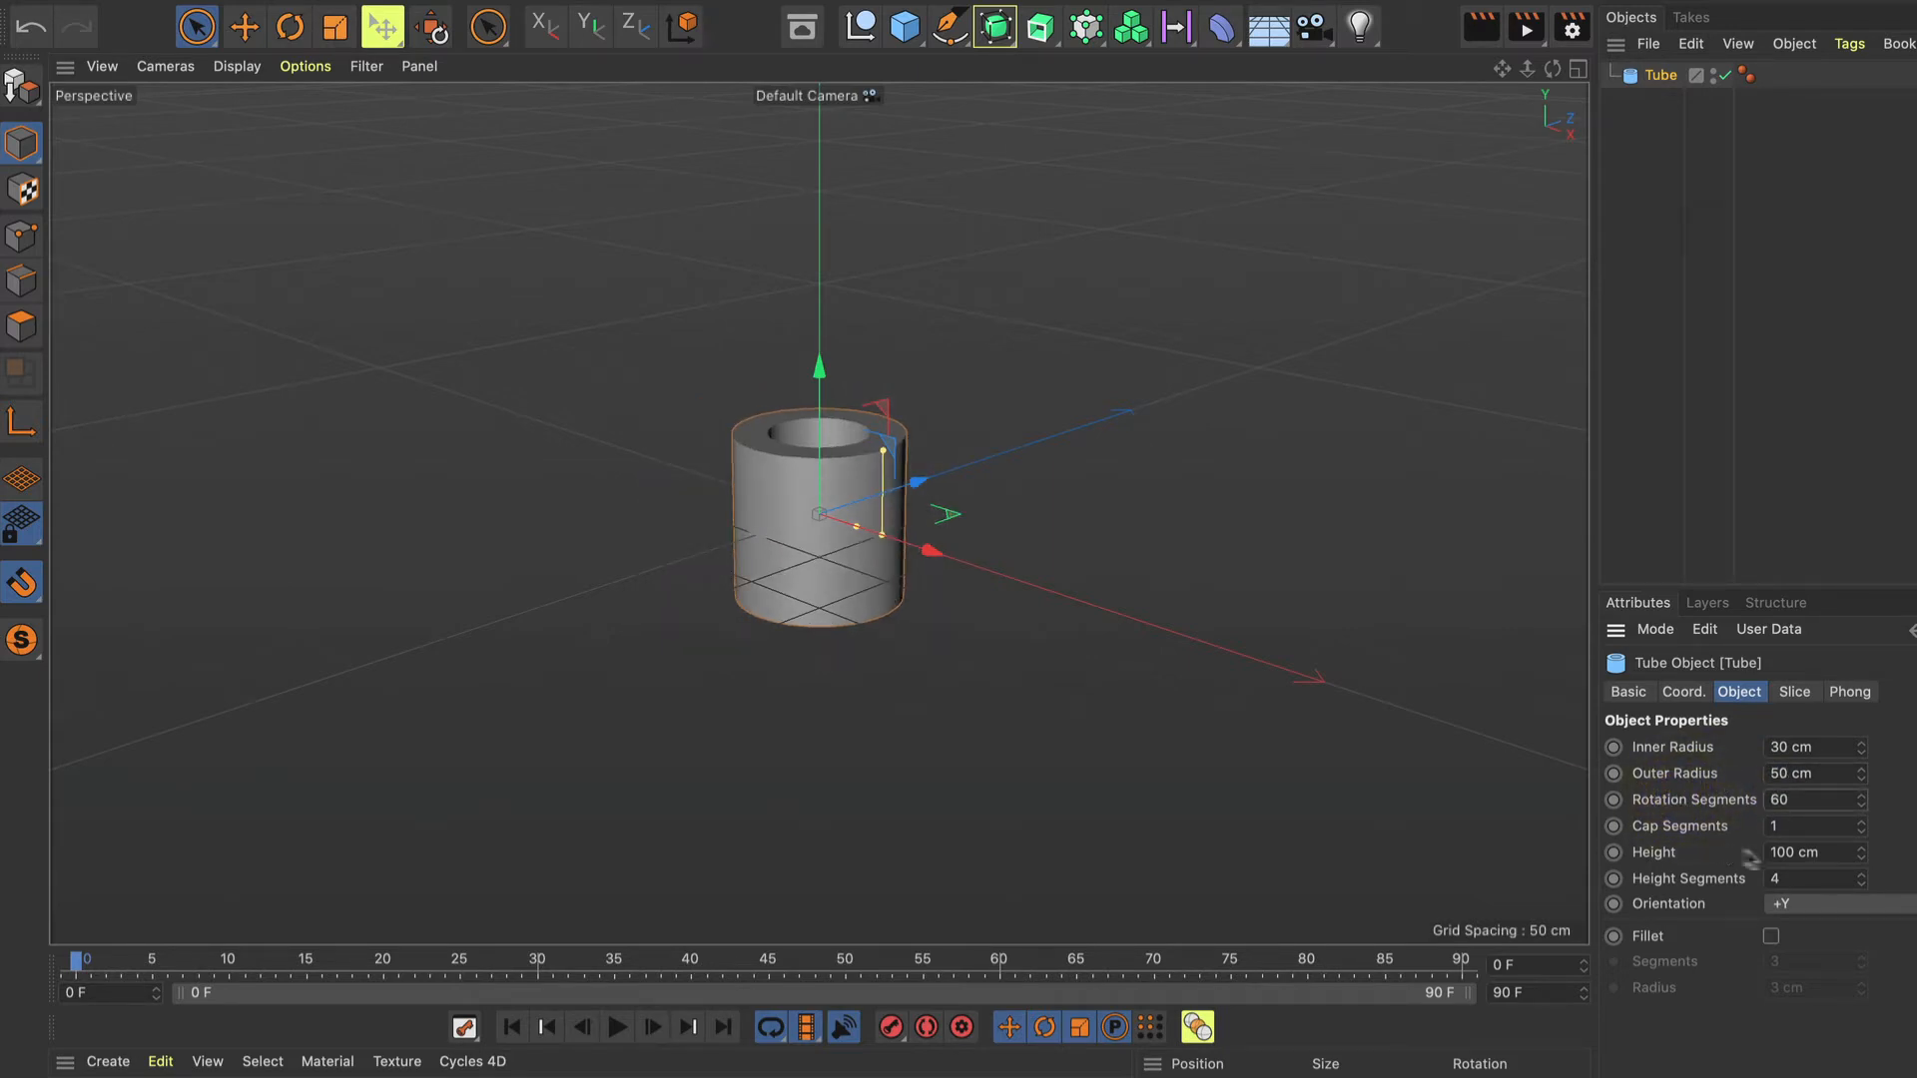
pyautogui.click(1800, 856)
pyautogui.write('20')
pyautogui.click(1665, 856)
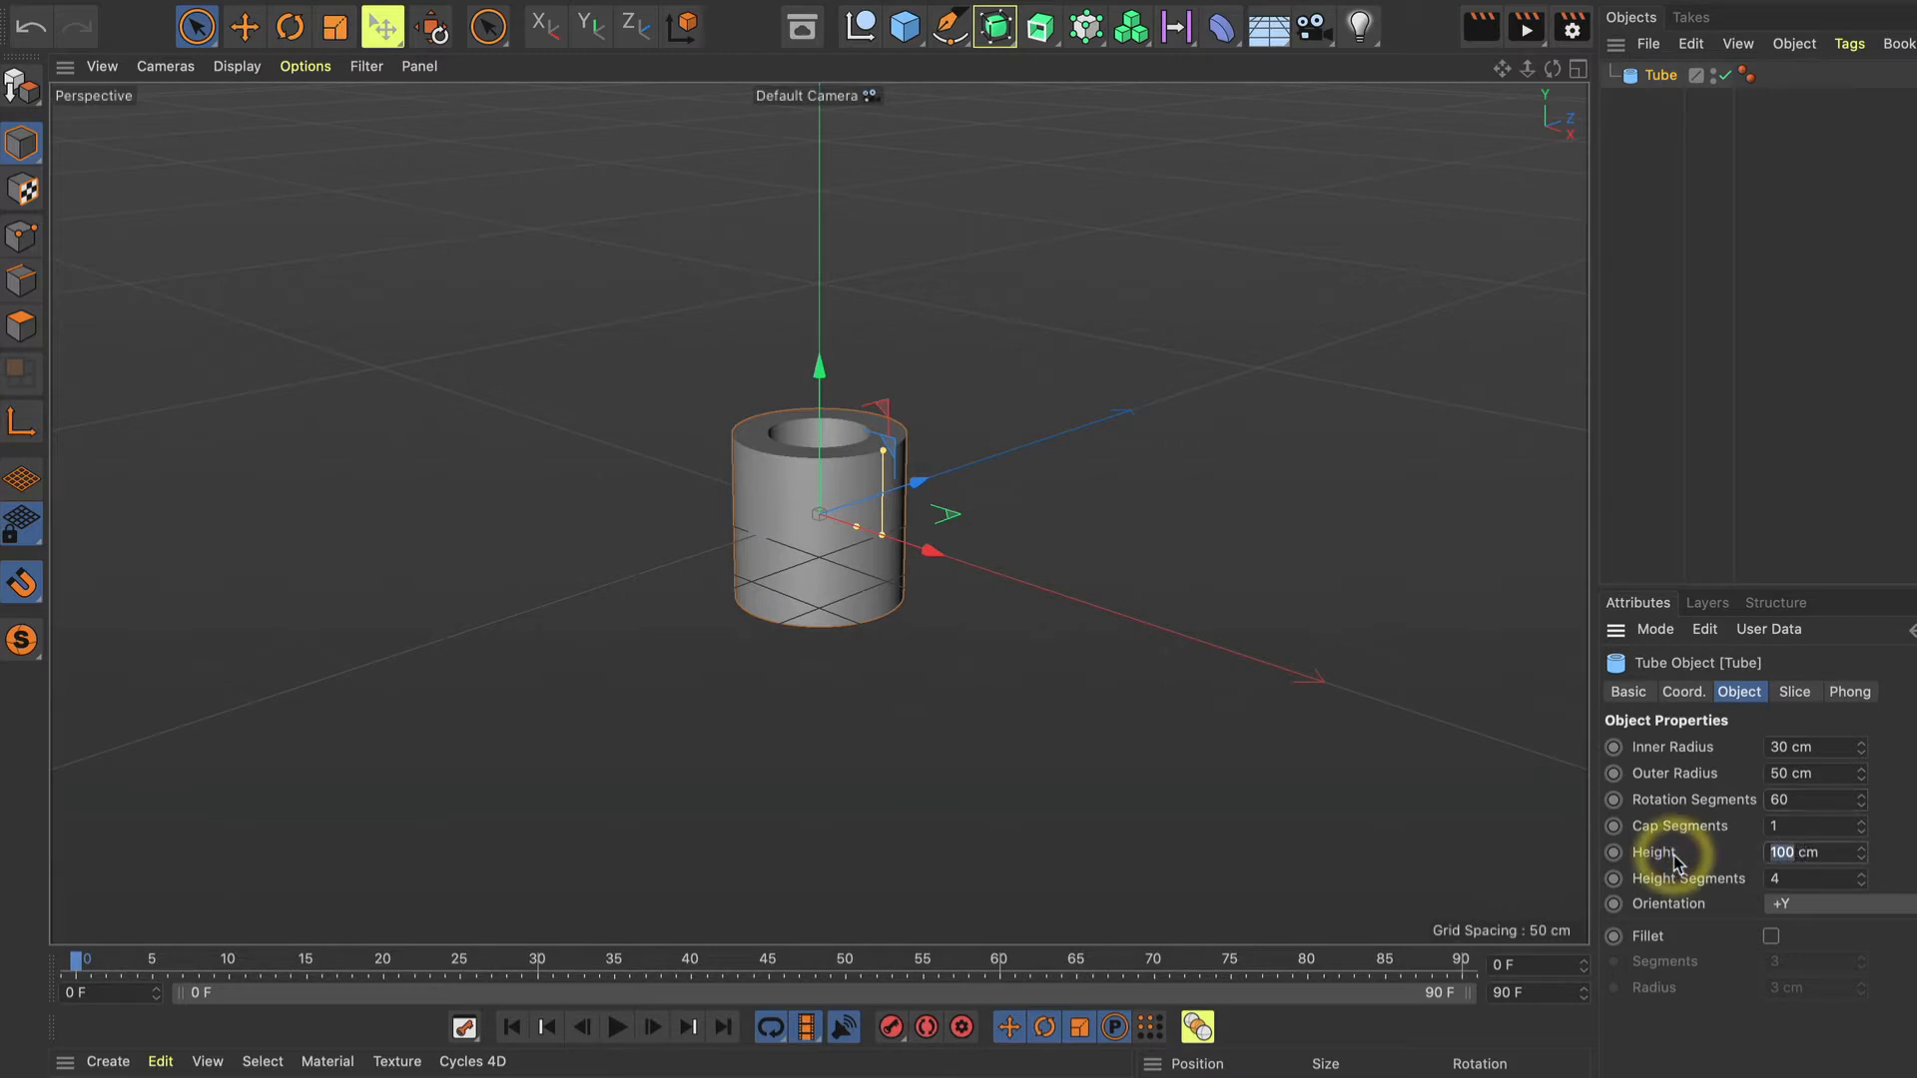
pyautogui.click(1773, 879)
pyautogui.write('1')
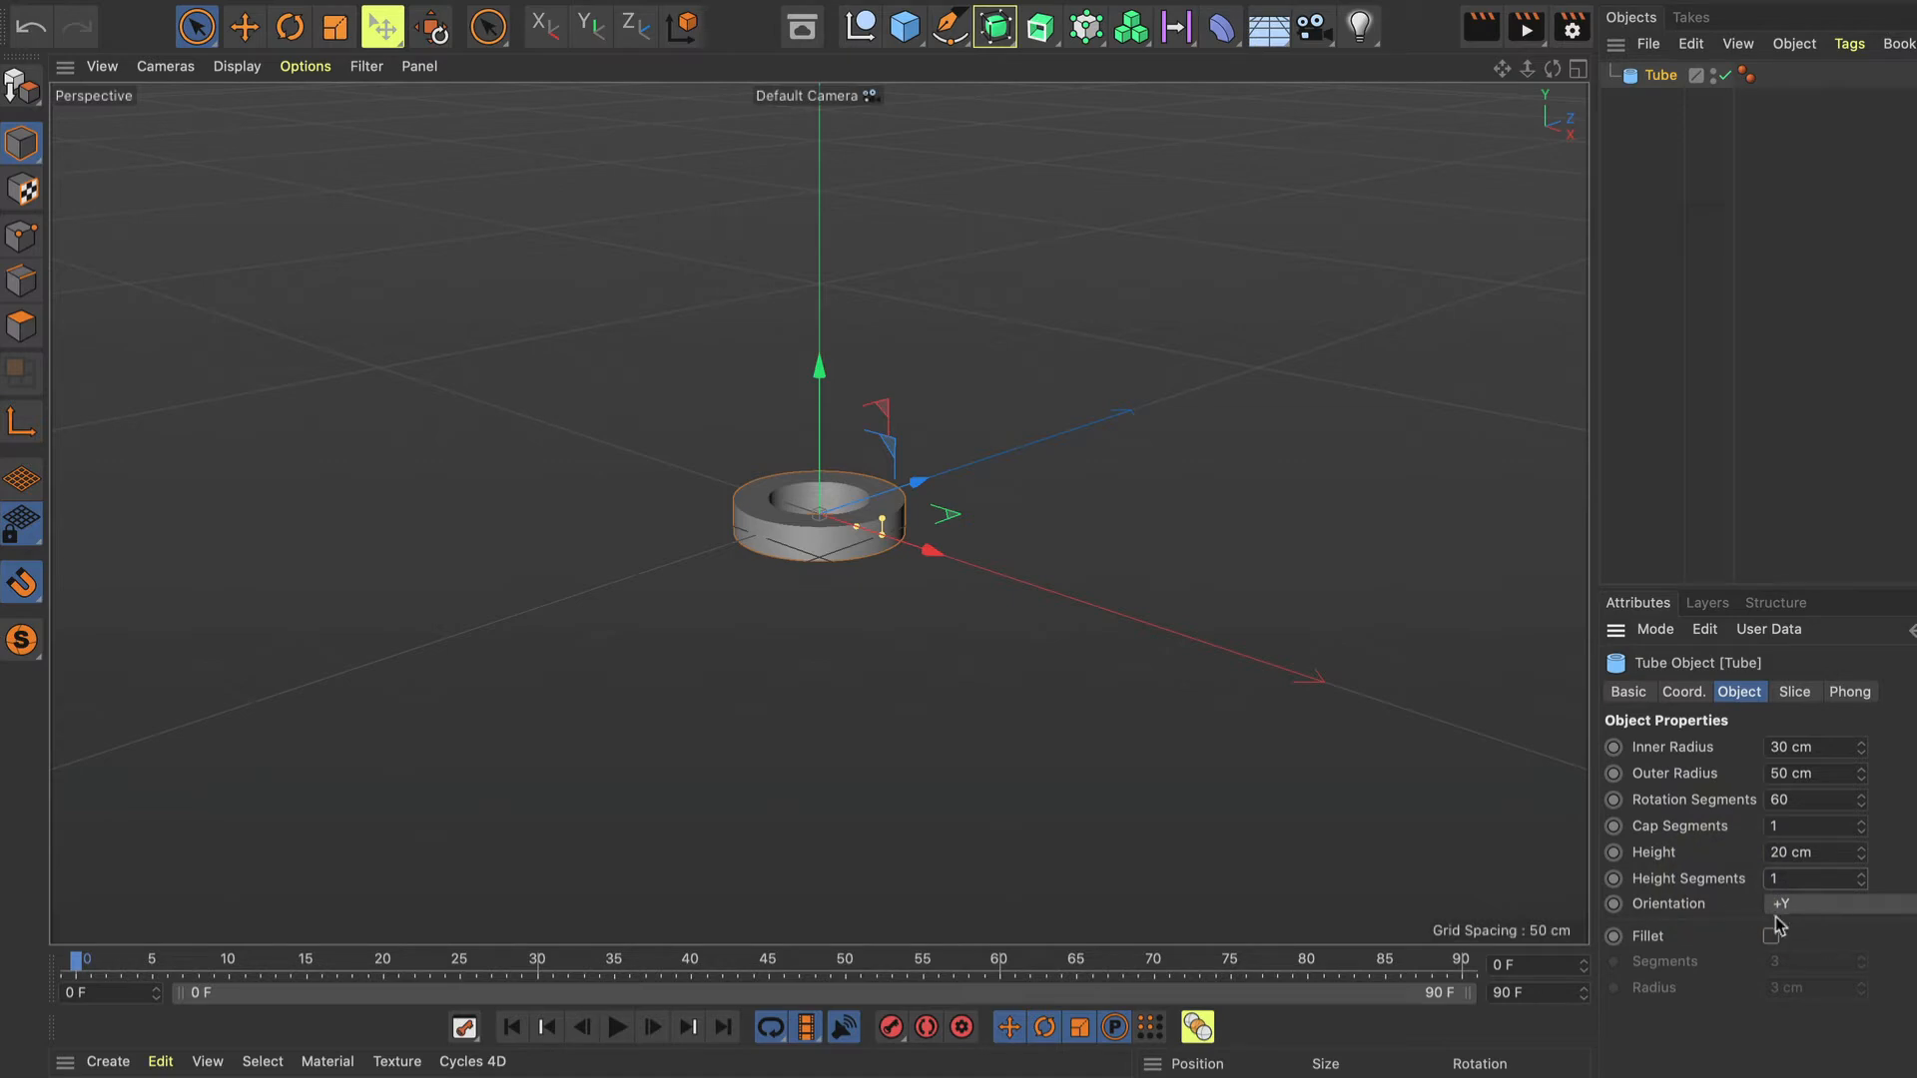
# Enable the fillet on the tube and set its radius to 2 cm.
pyautogui.click(1773, 936)
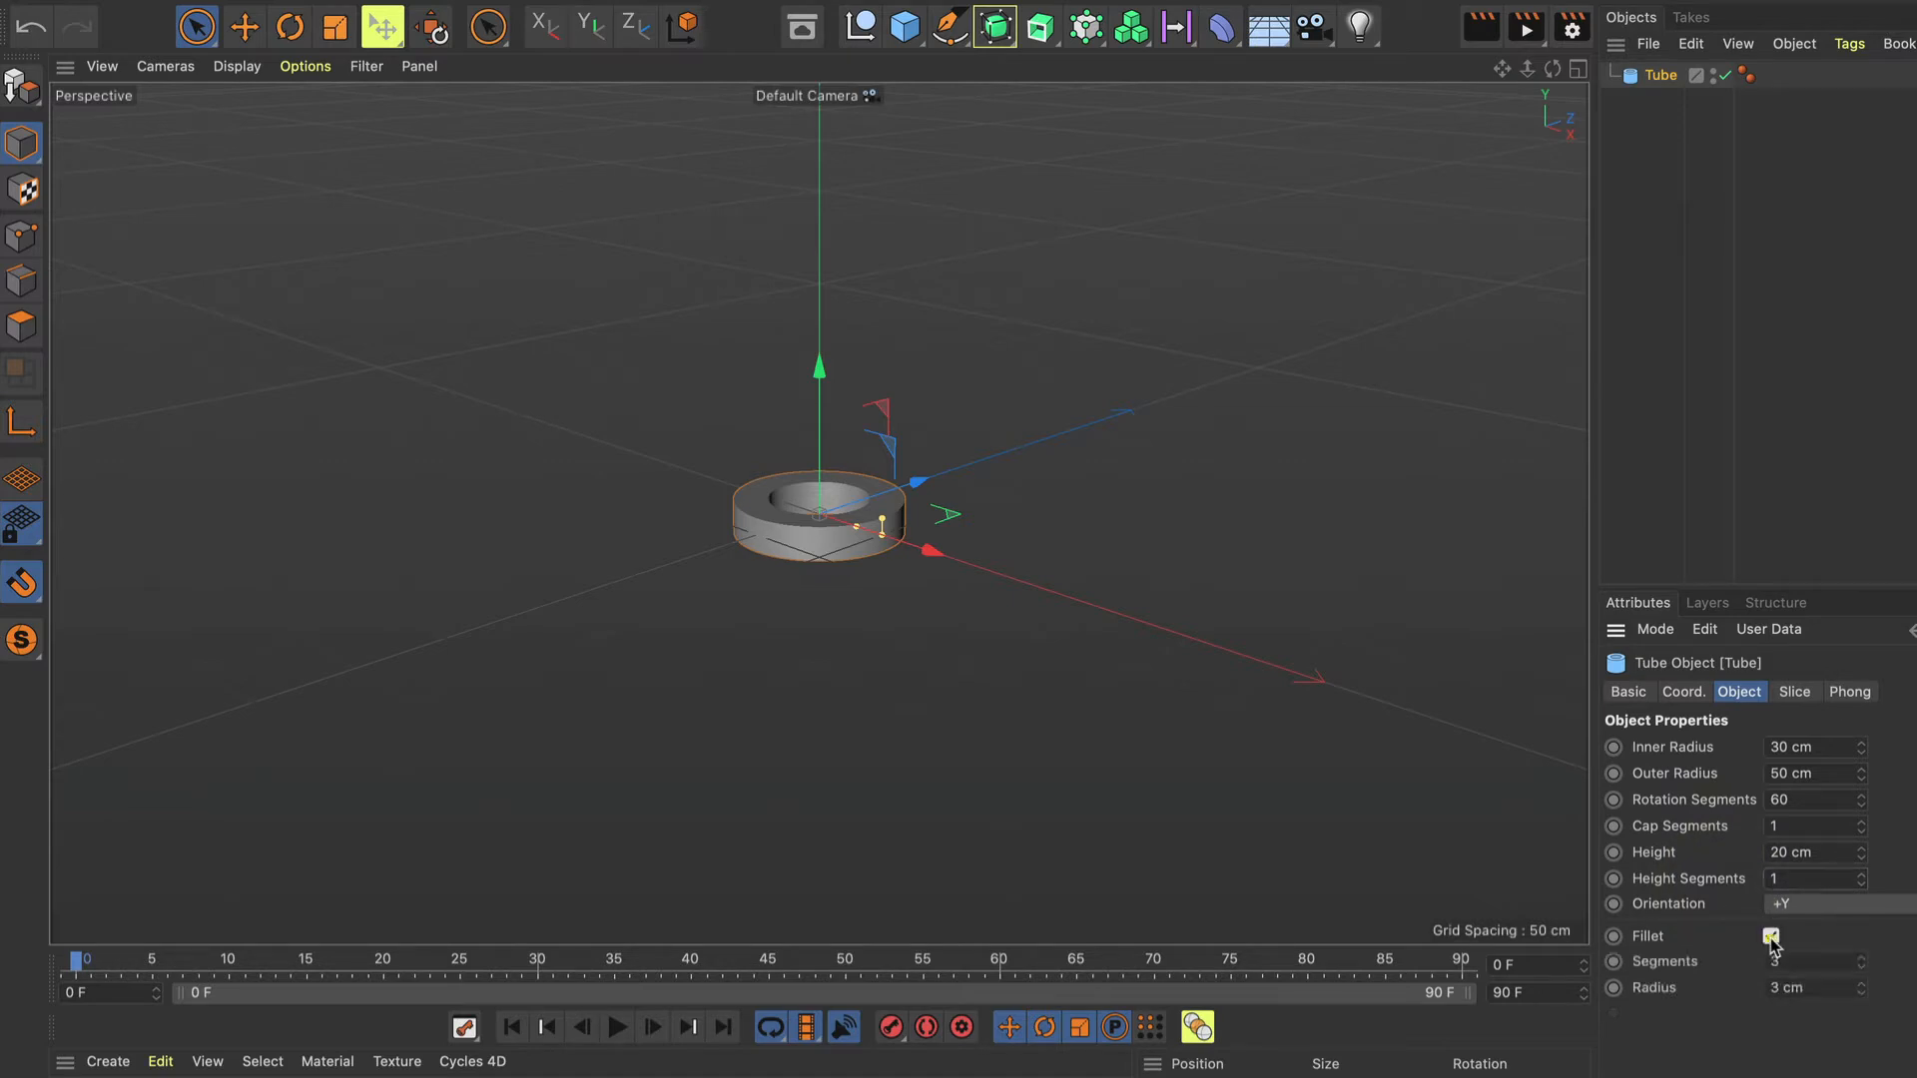
pyautogui.click(1773, 989)
pyautogui.write('2')
pyautogui.press('Return')
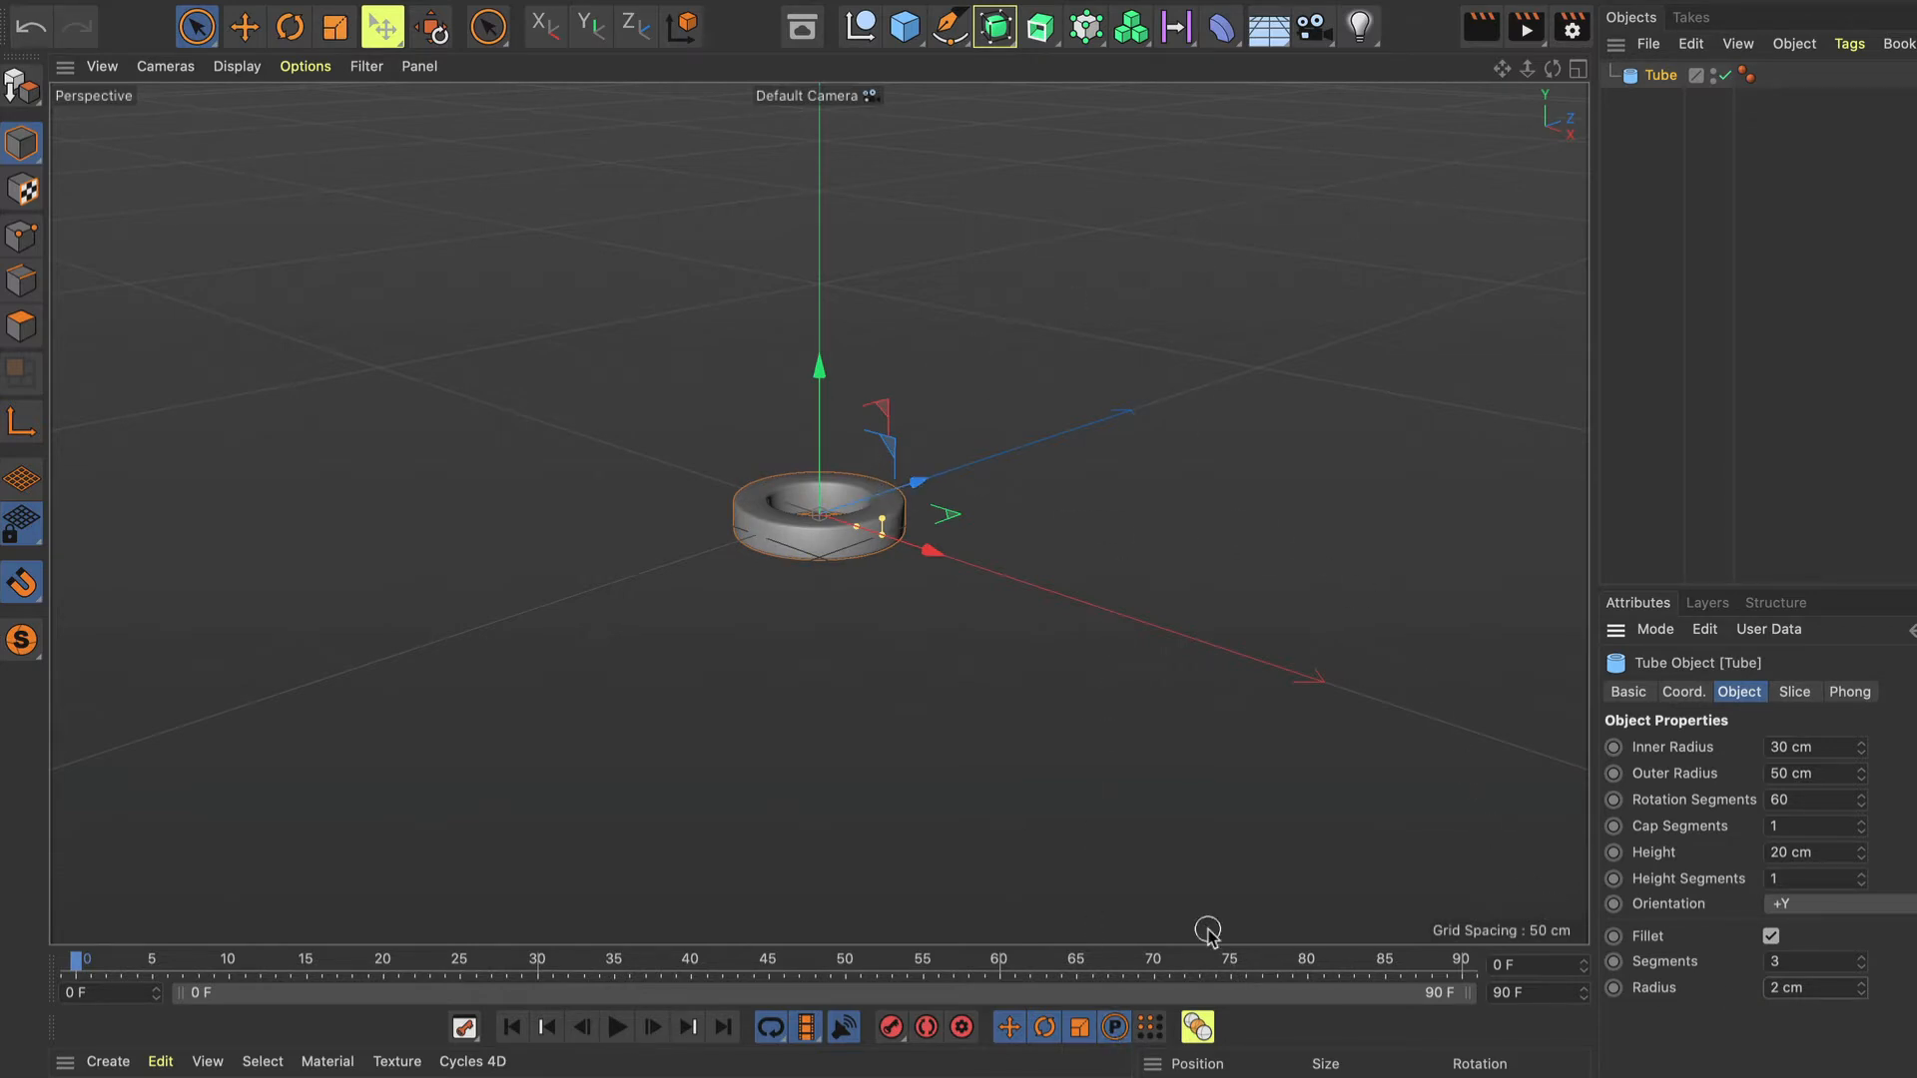
# In the Right view, raise the tube straight up along the Y axis to about six grid squares above the origin.
pyautogui.press('F3')
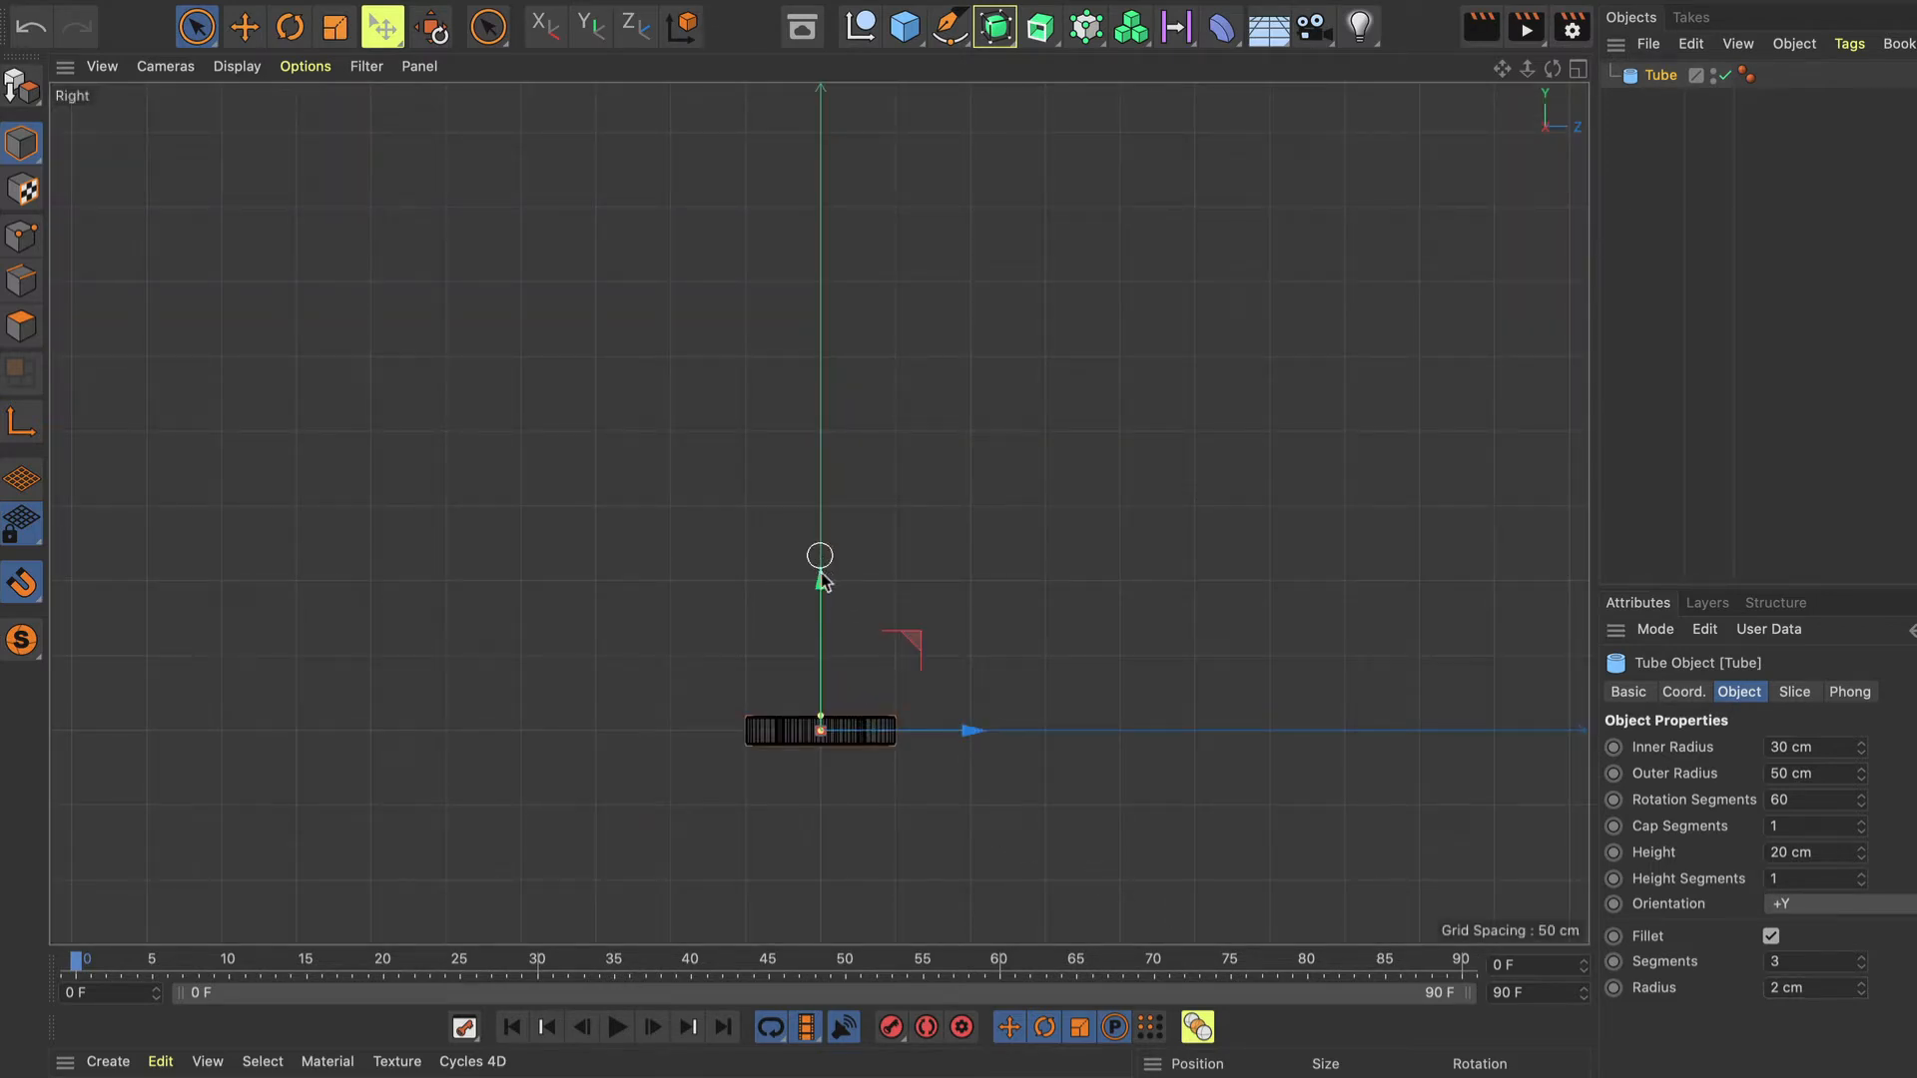
pyautogui.moveTo(820, 577); pyautogui.dragTo(799, 103)
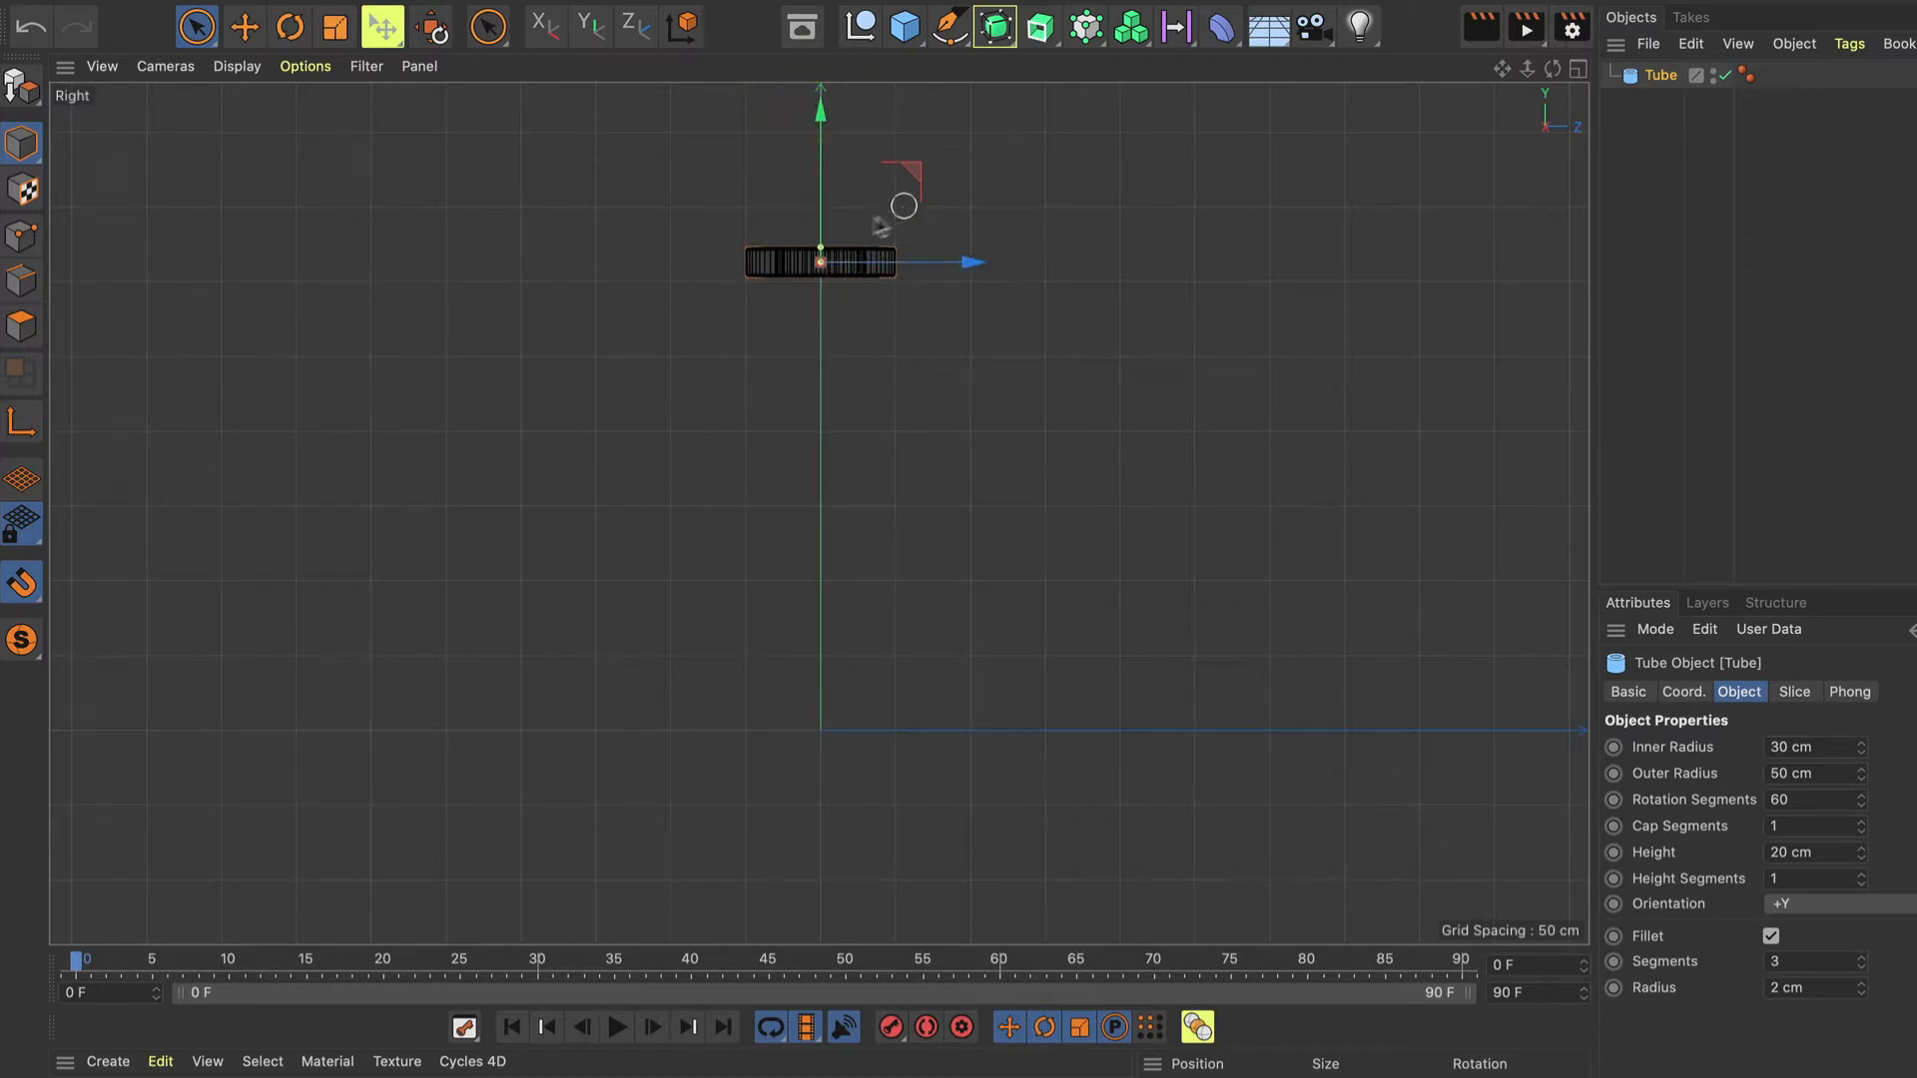
pyautogui.press('F1')
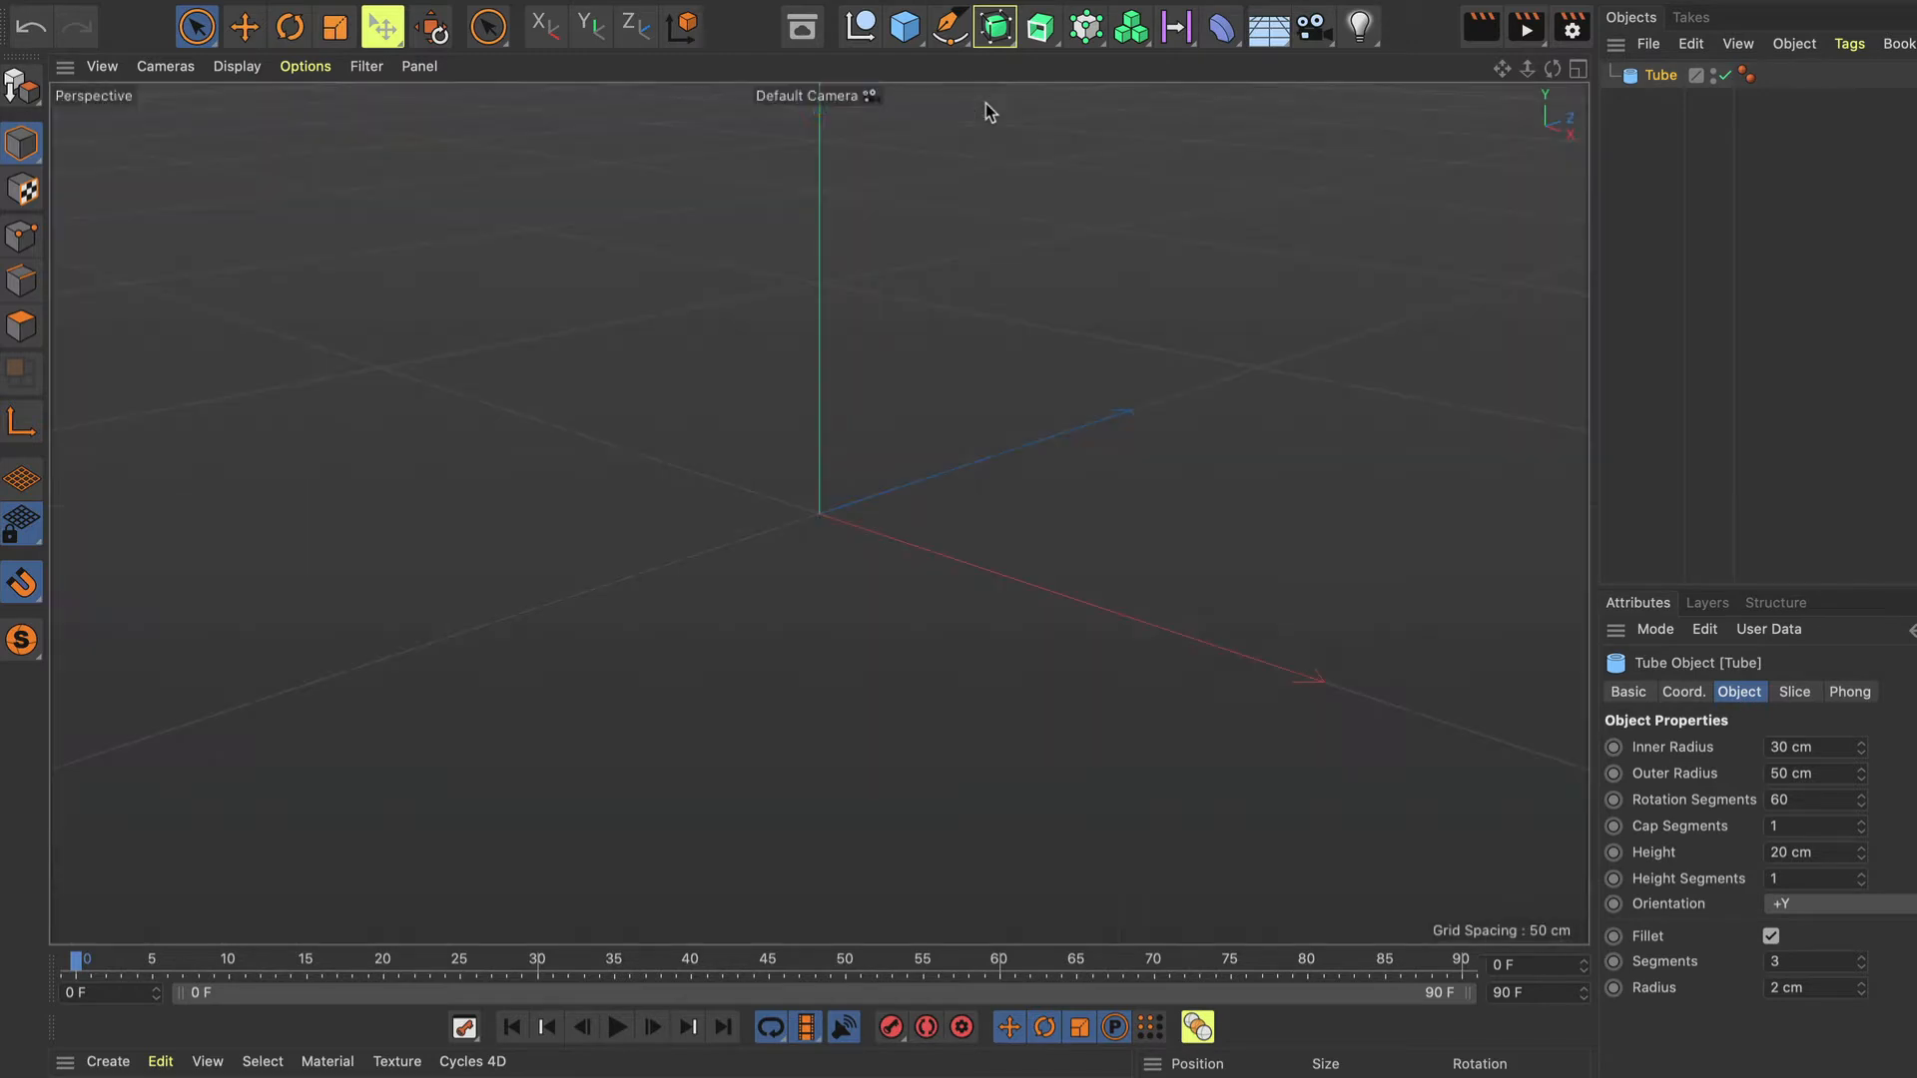
pyautogui.moveTo(1552, 69); pyautogui.dragTo(1505, 243)
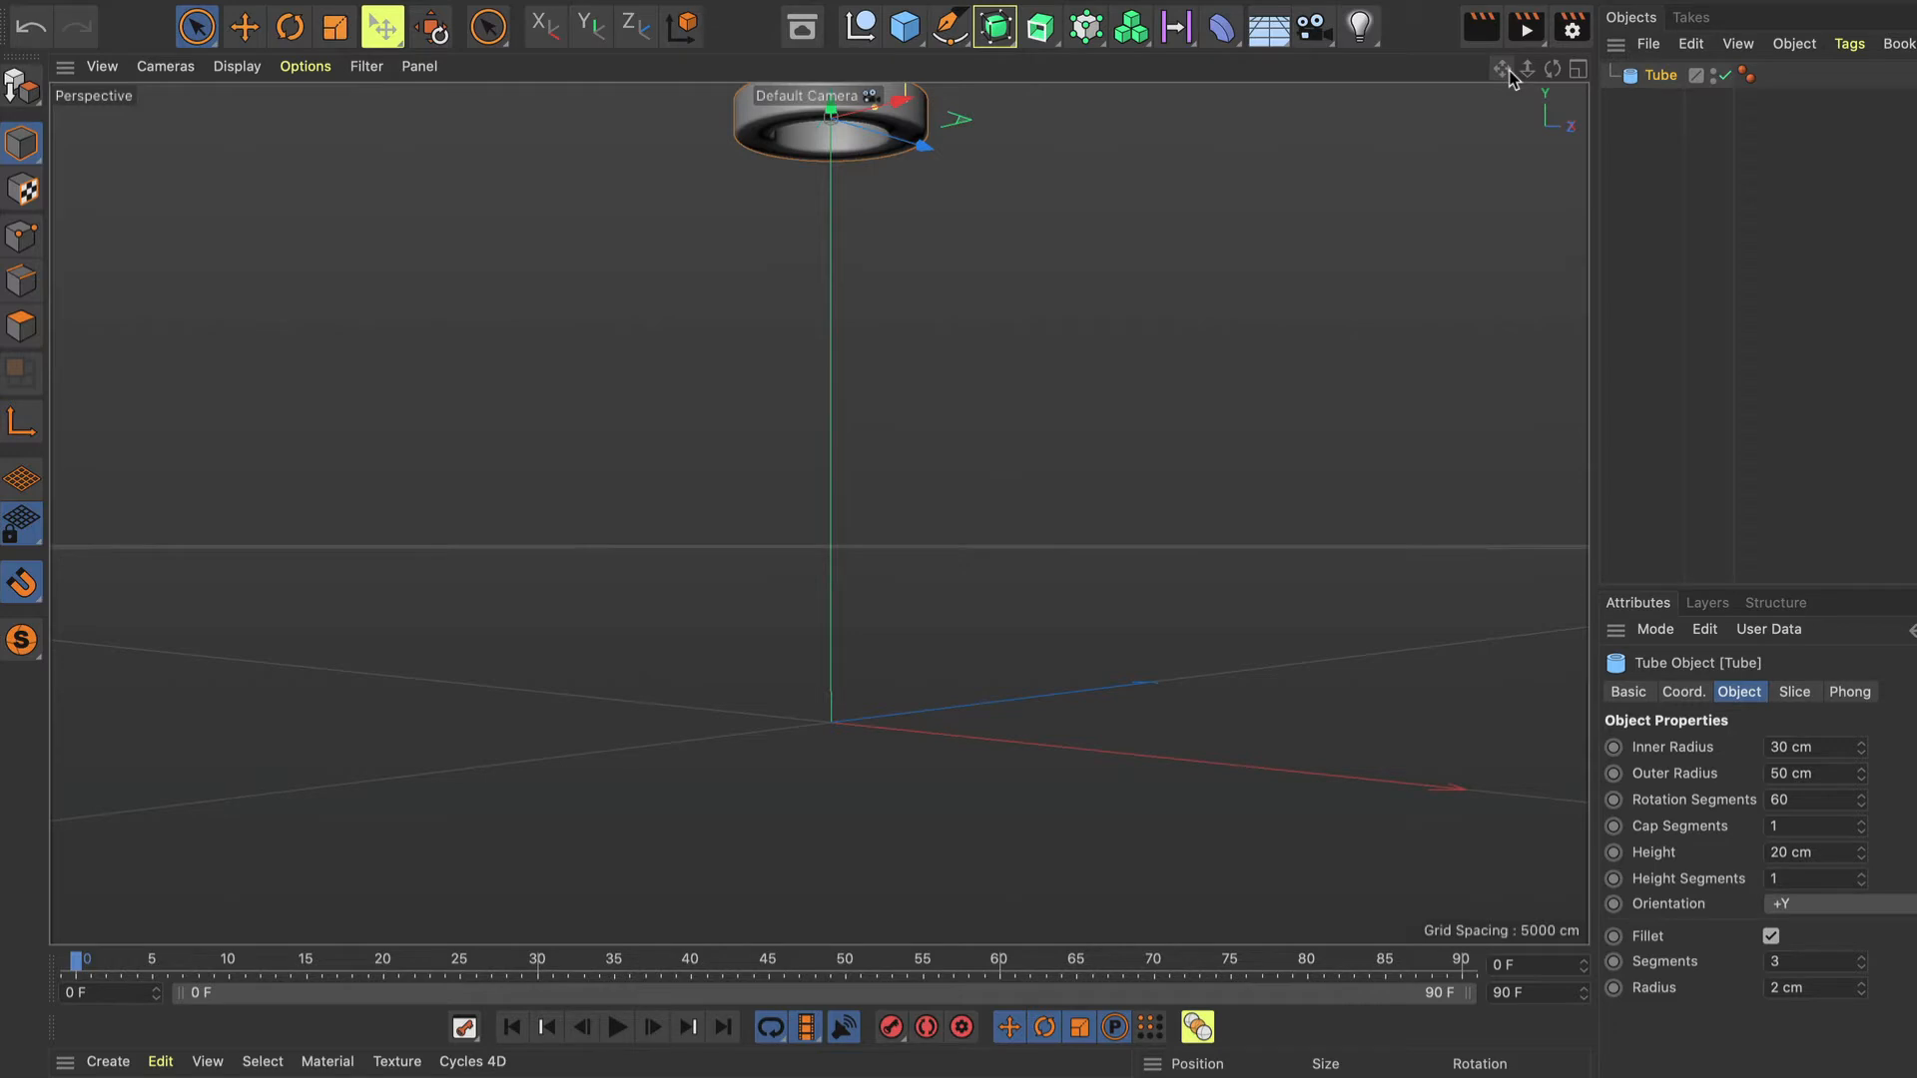
# Draw a straight vertical six-point Bezier spline in the Right view, snapped to the grid, from just below the tube to one grid square above the origin.
pyautogui.press('F3')
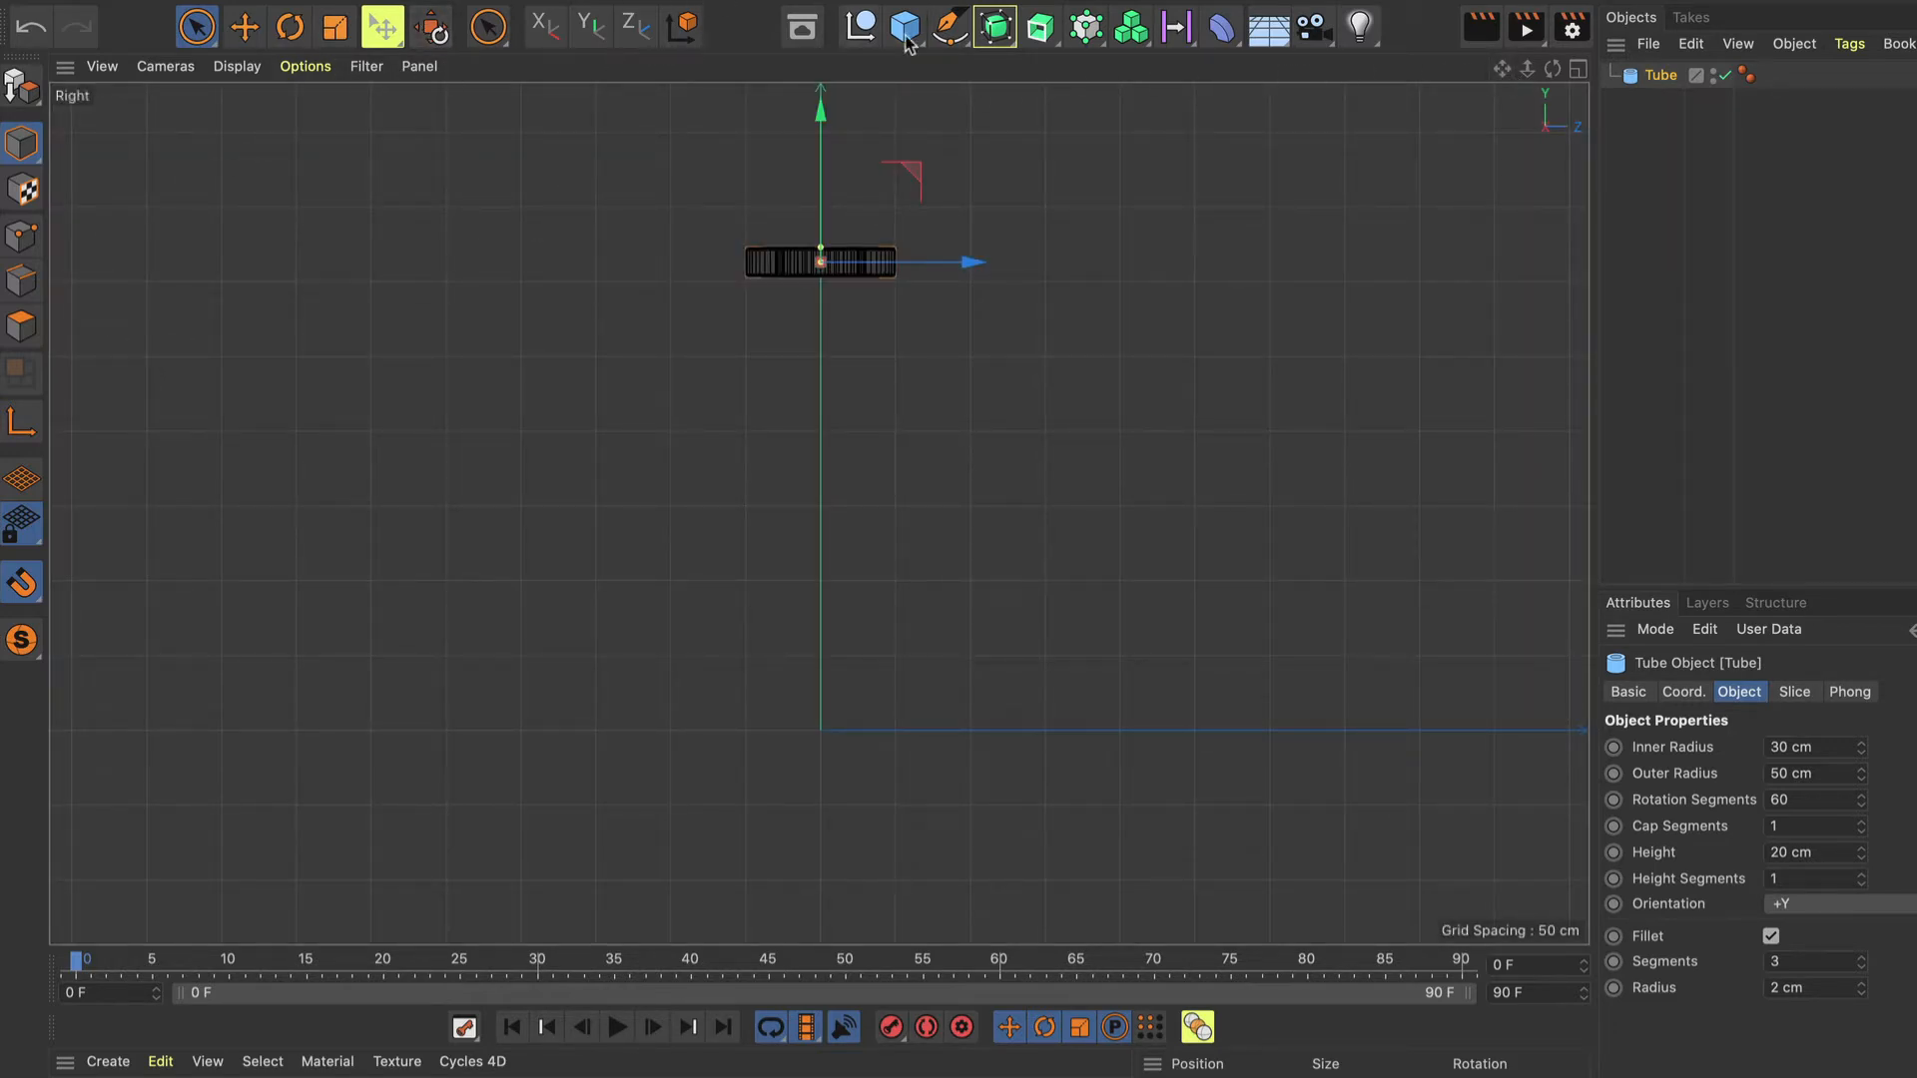
pyautogui.click(954, 30)
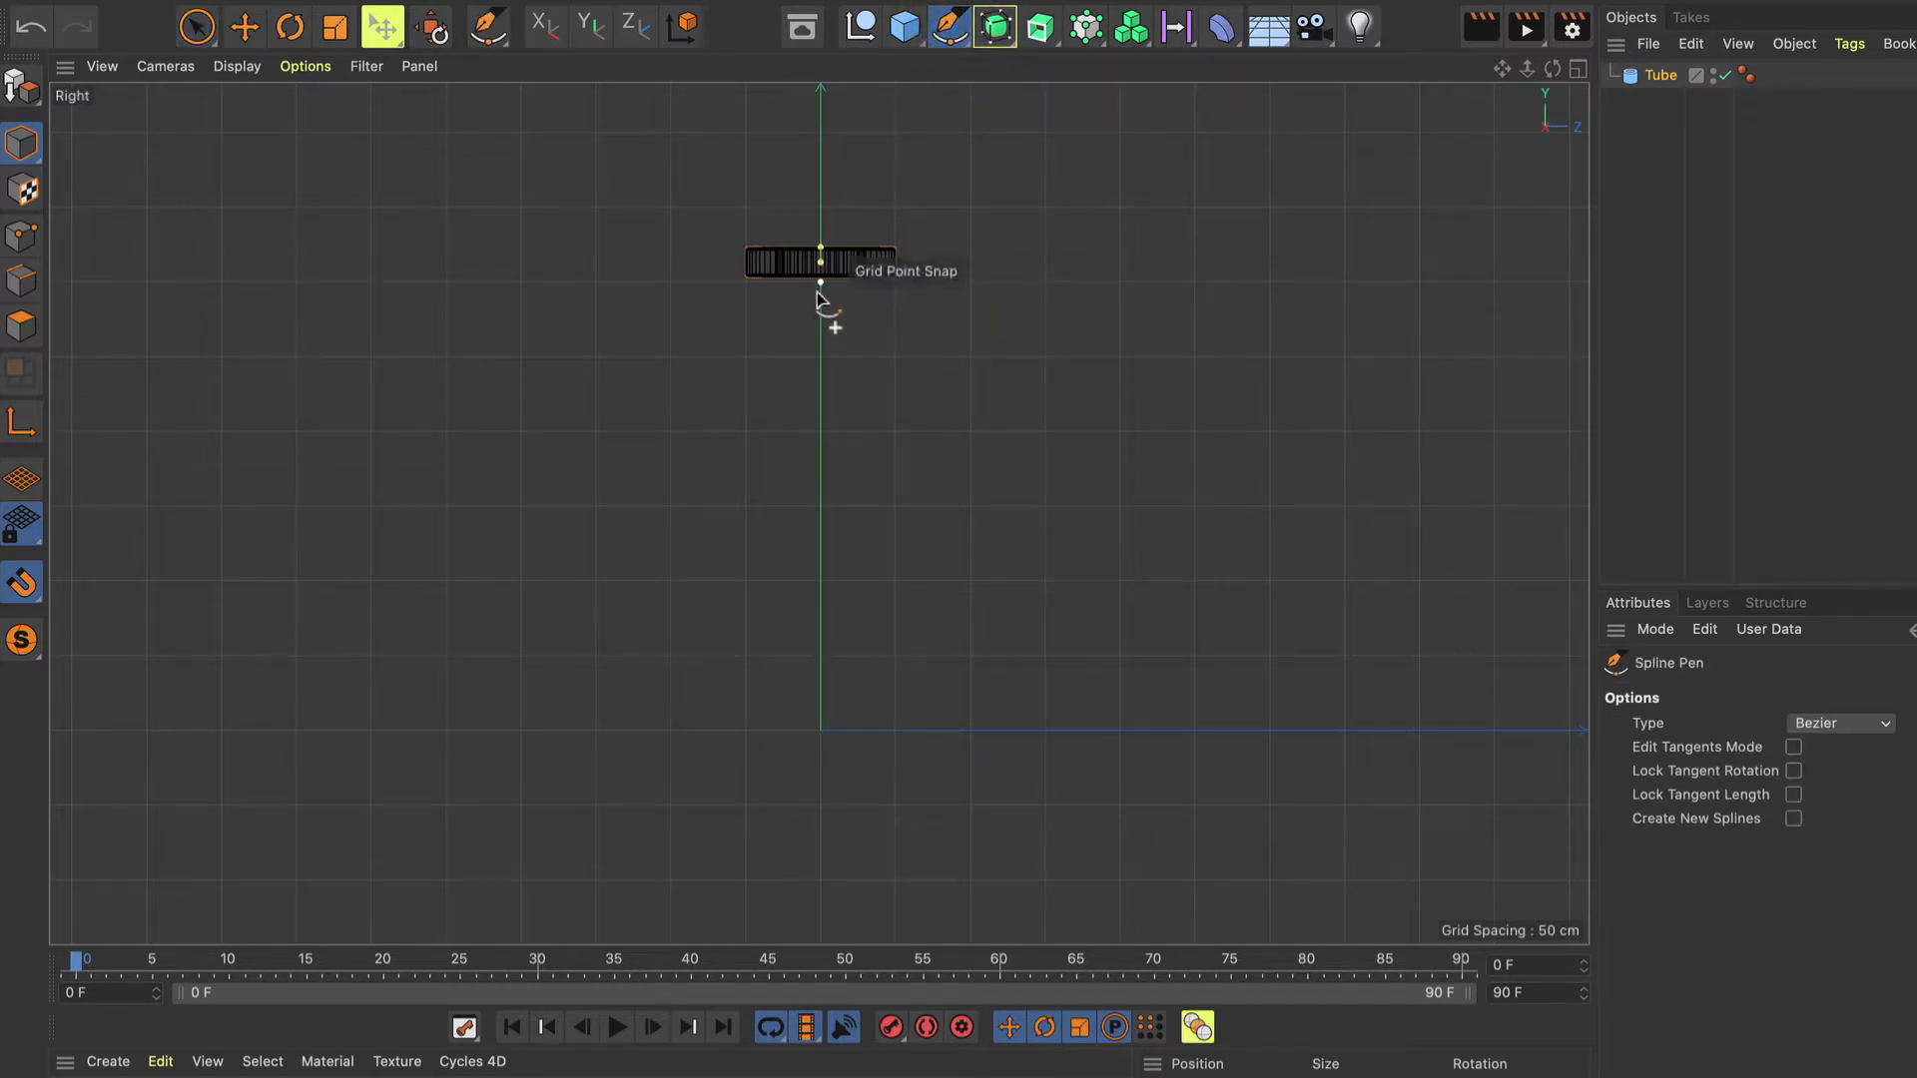
pyautogui.click(23, 583)
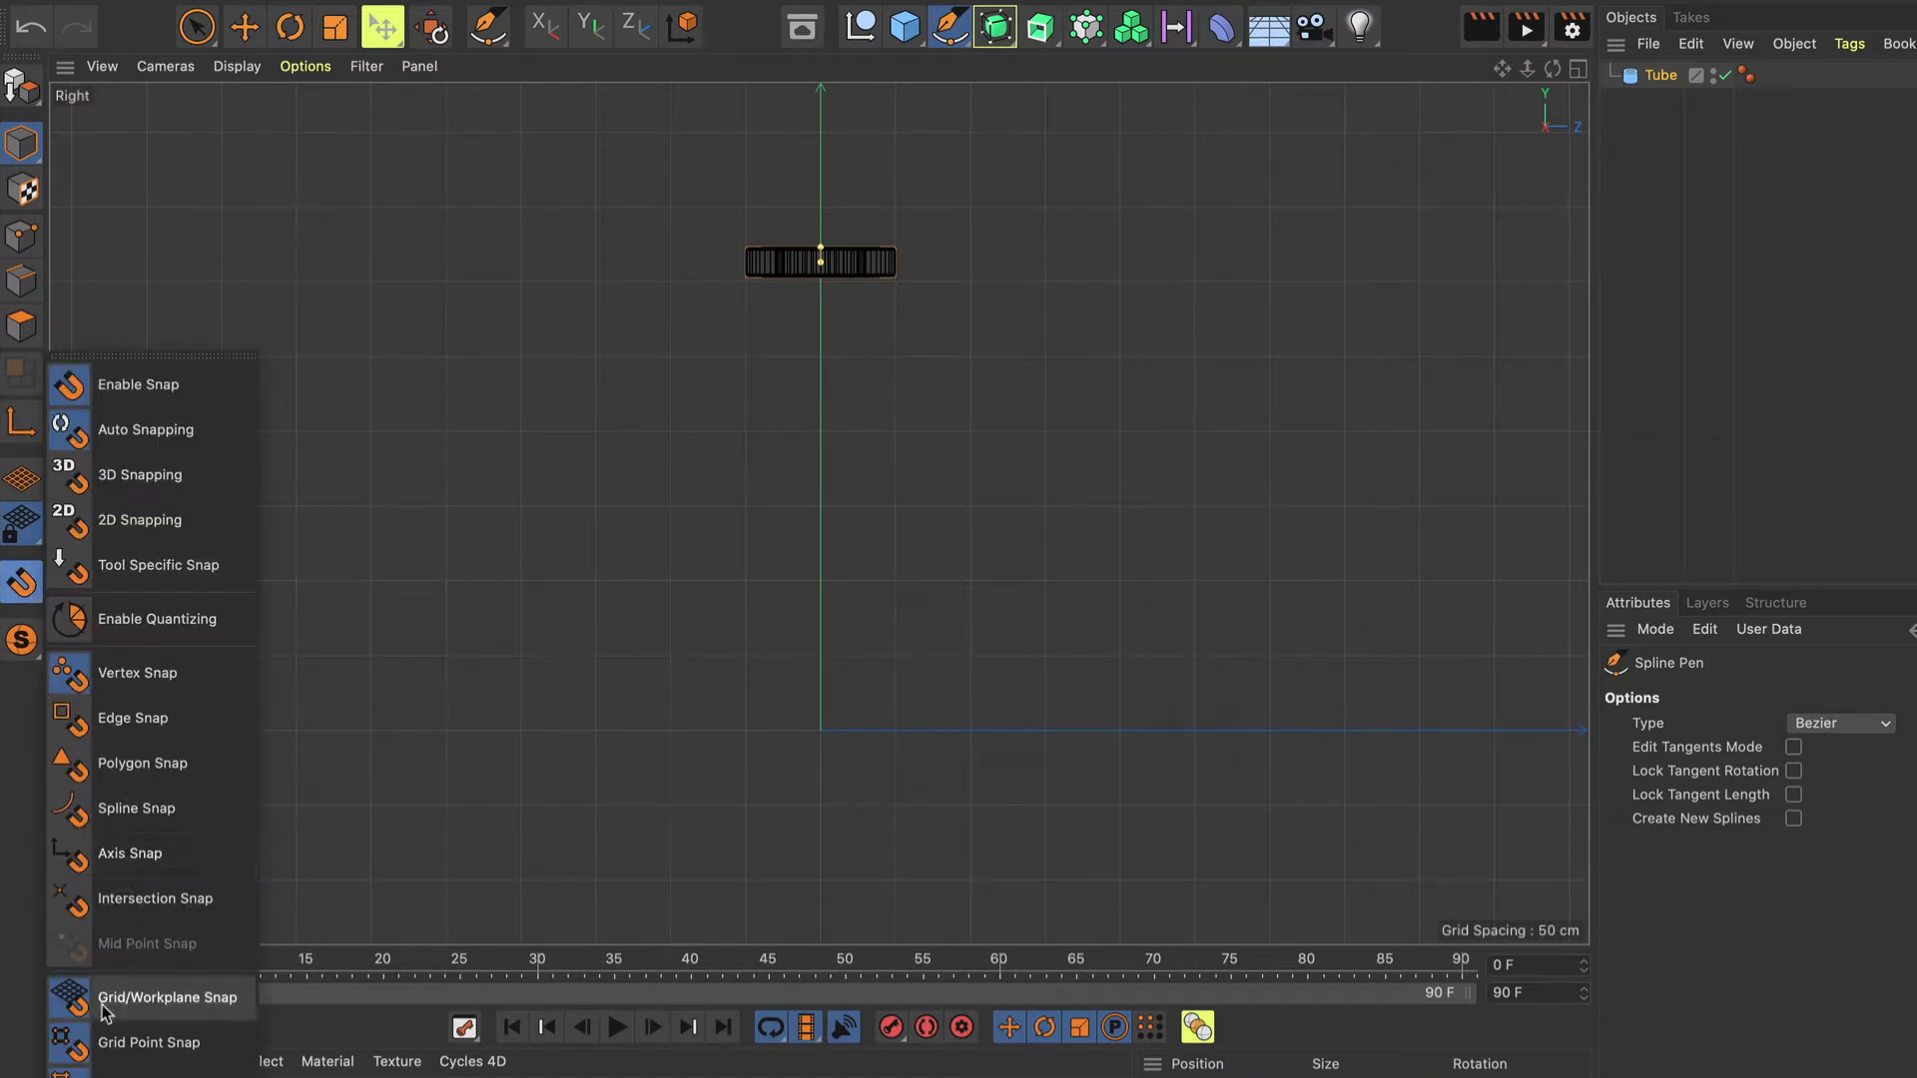
pyautogui.click(445, 577)
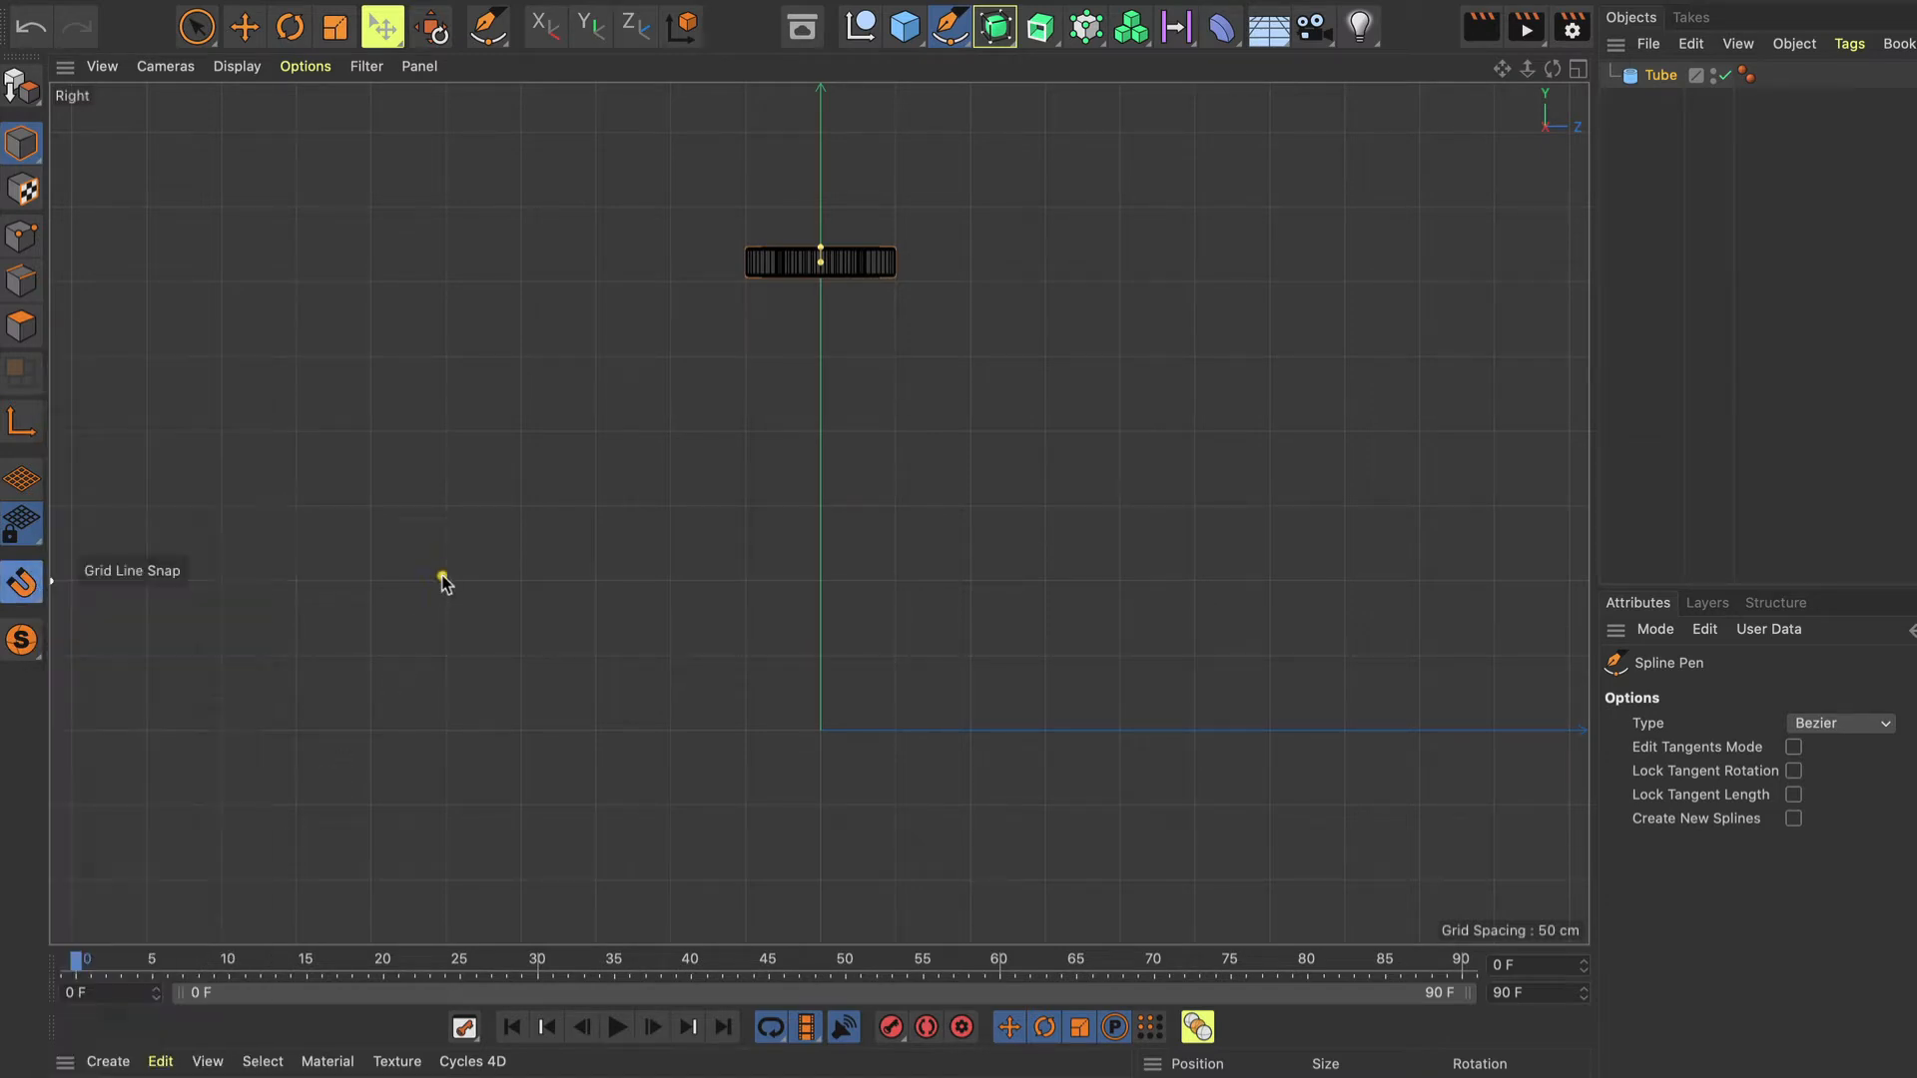
pyautogui.click(820, 283)
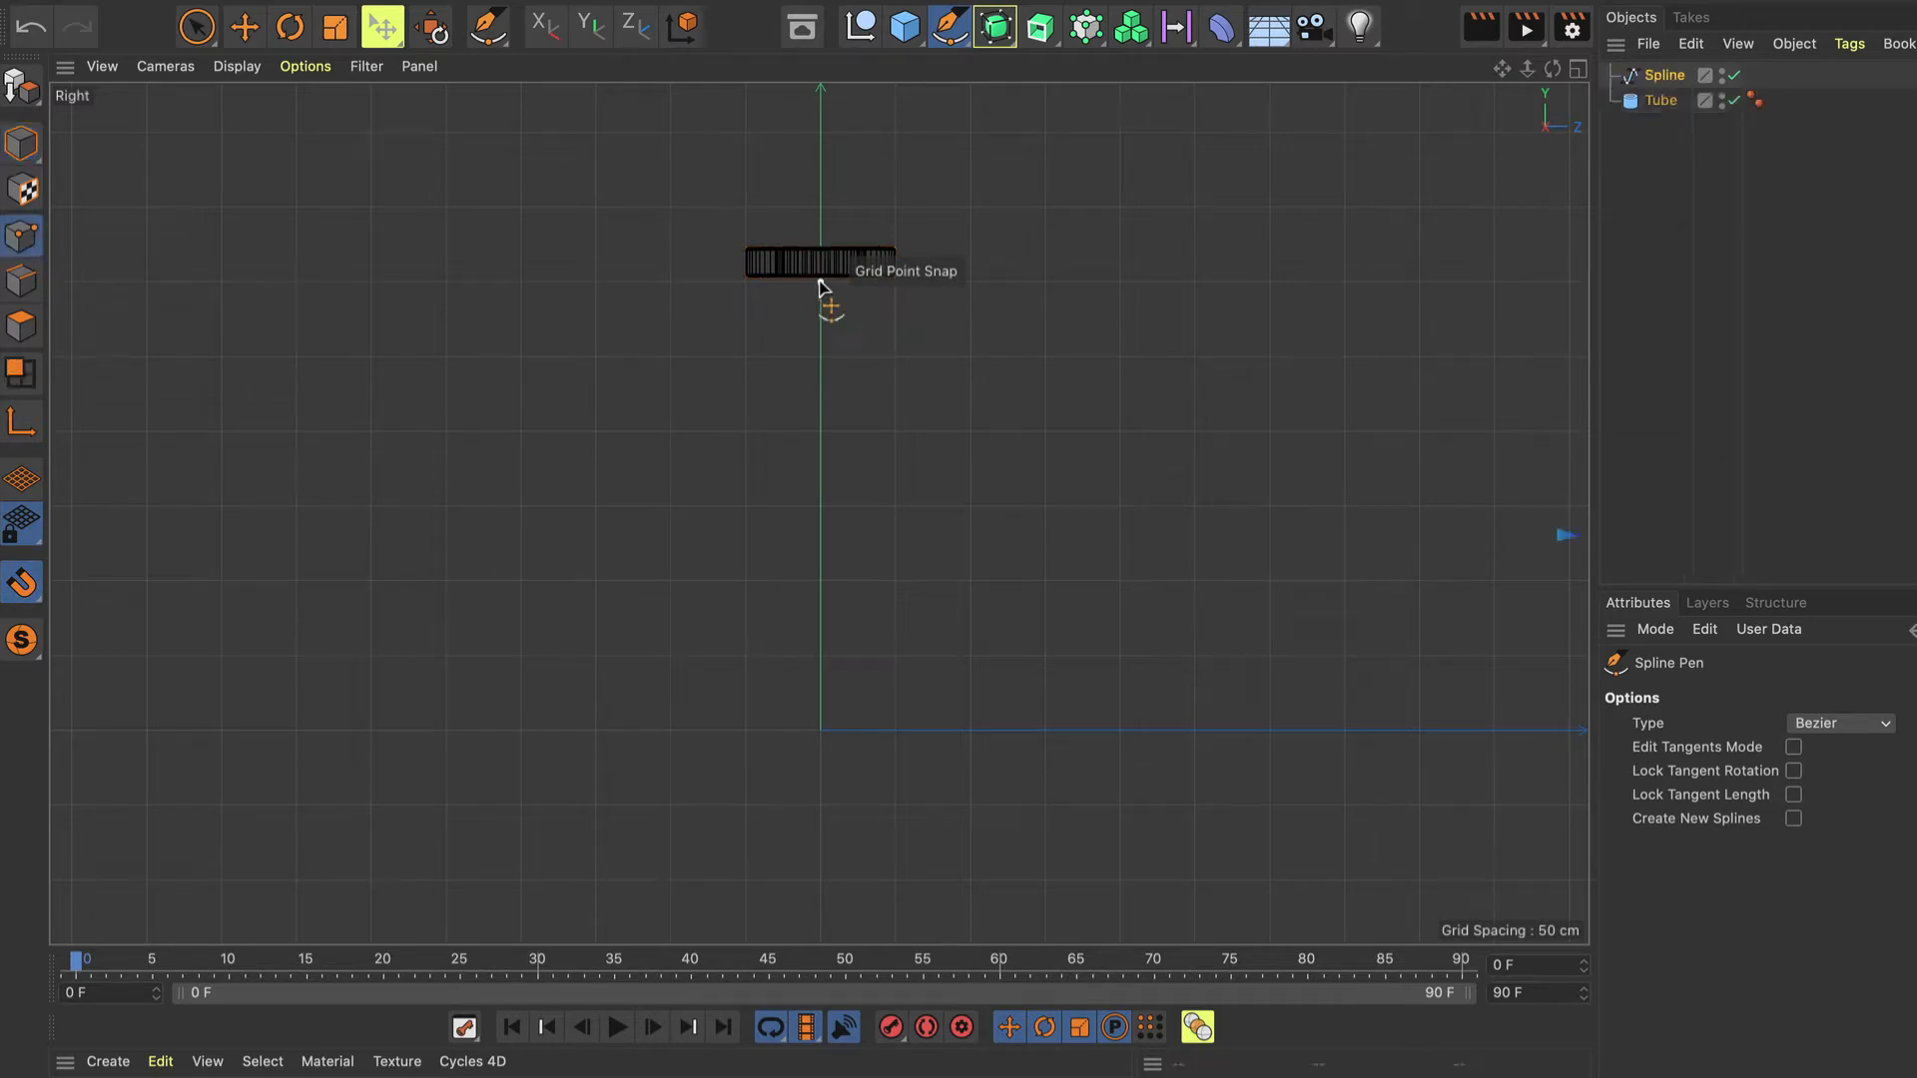
pyautogui.click(821, 357)
pyautogui.click(821, 431)
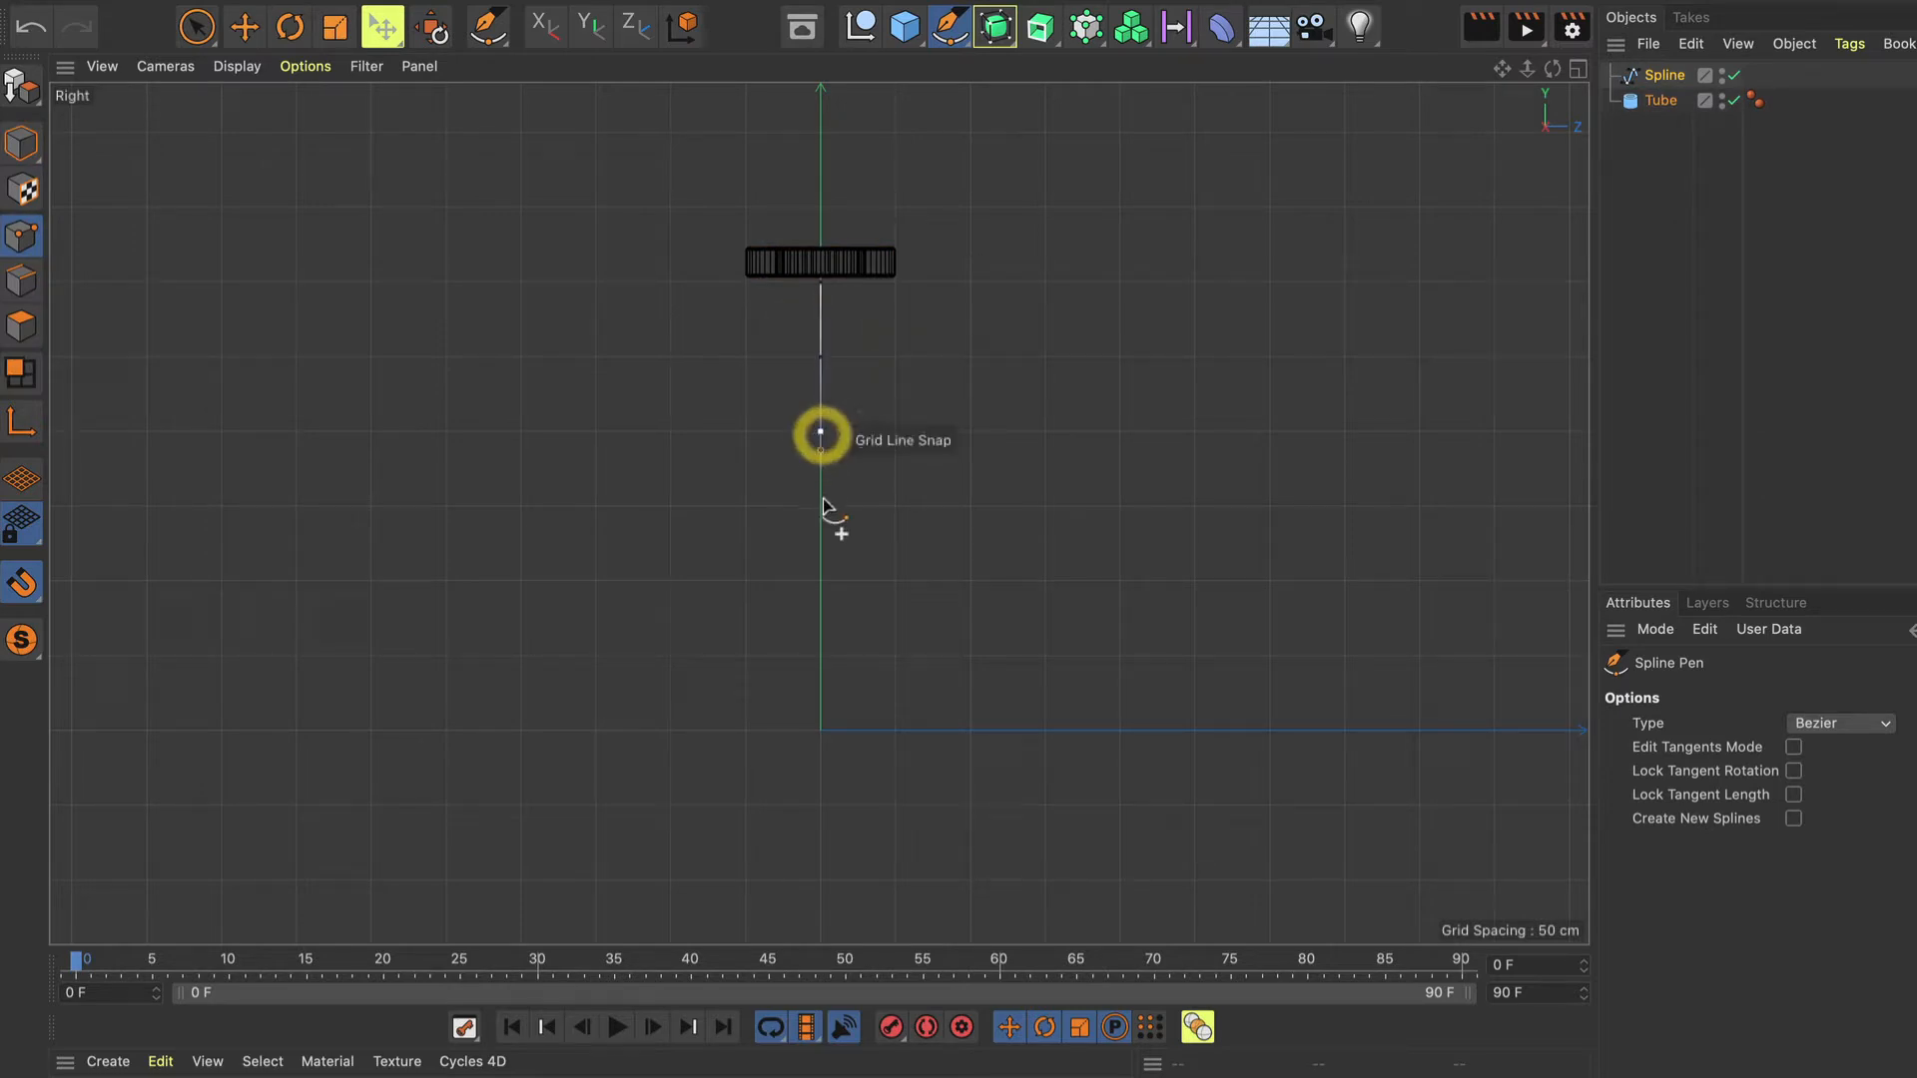
pyautogui.click(820, 506)
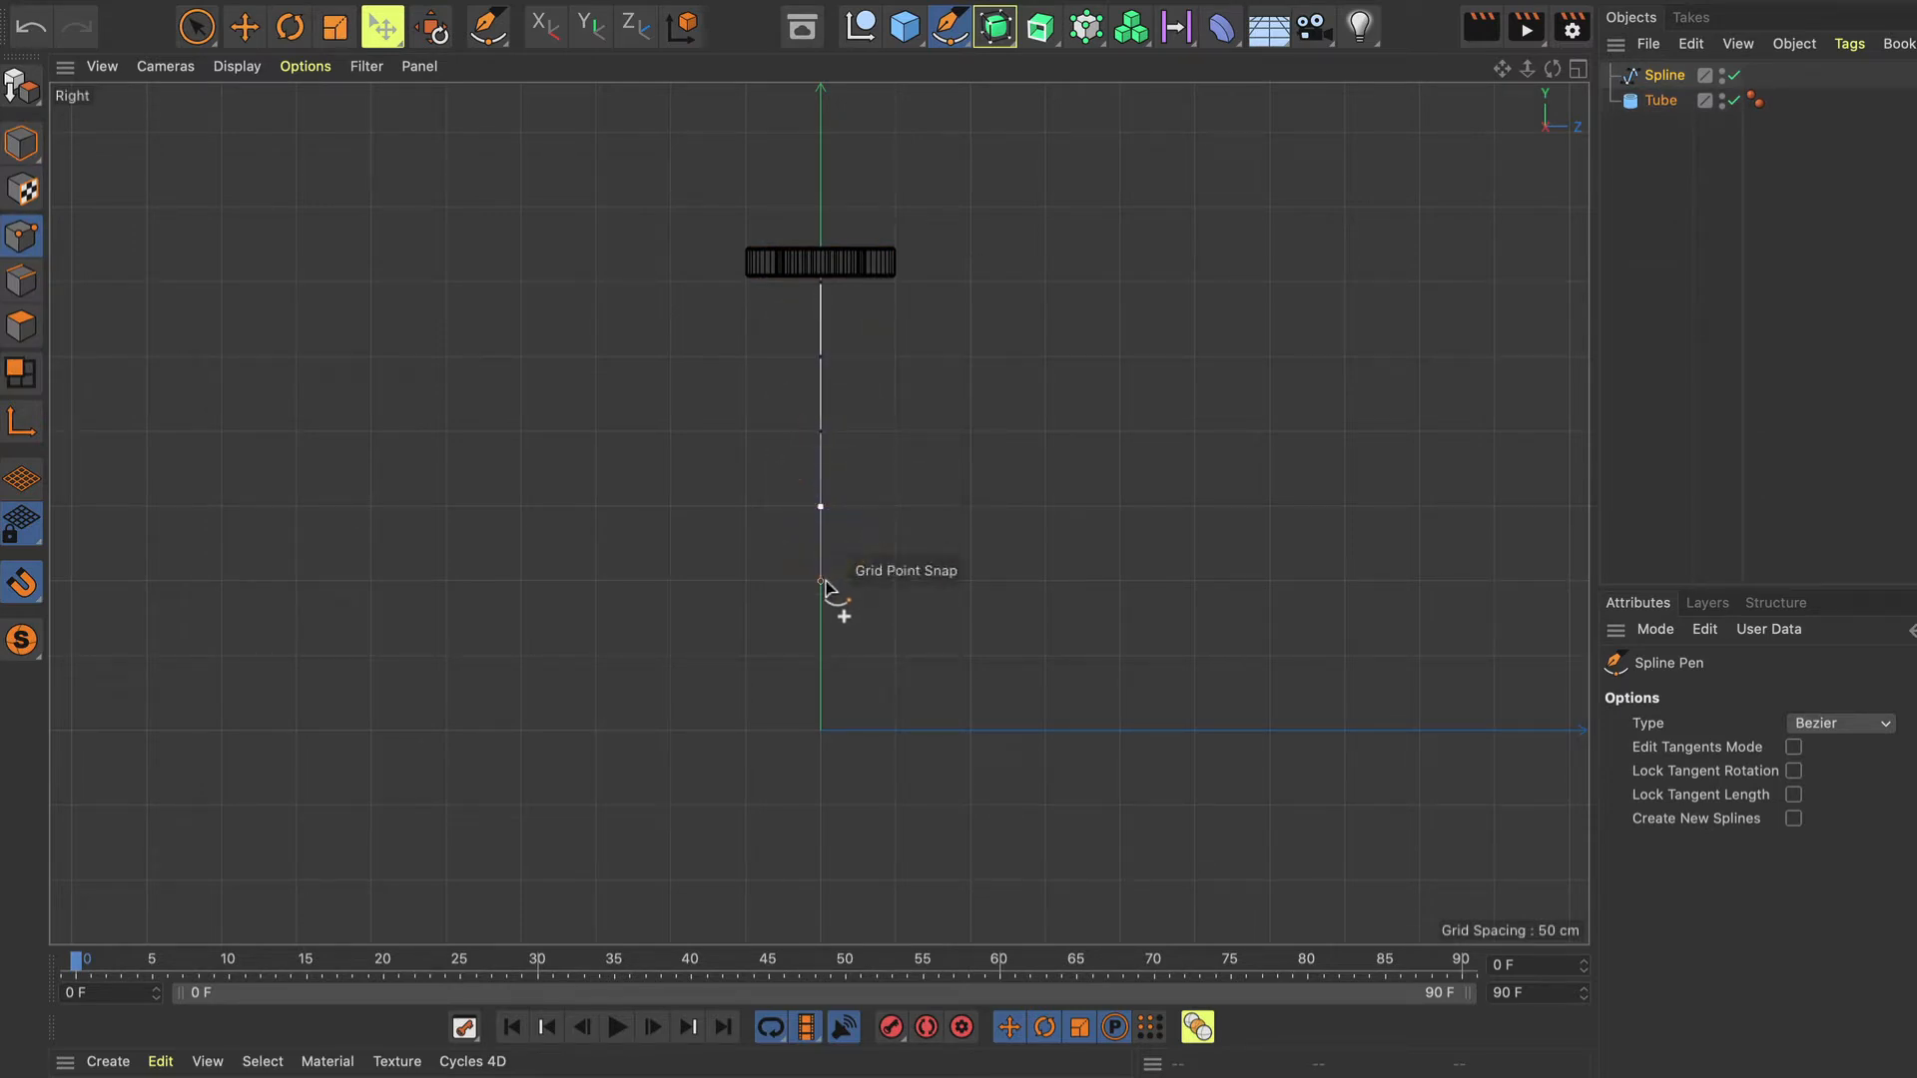
pyautogui.click(822, 583)
pyautogui.click(827, 658)
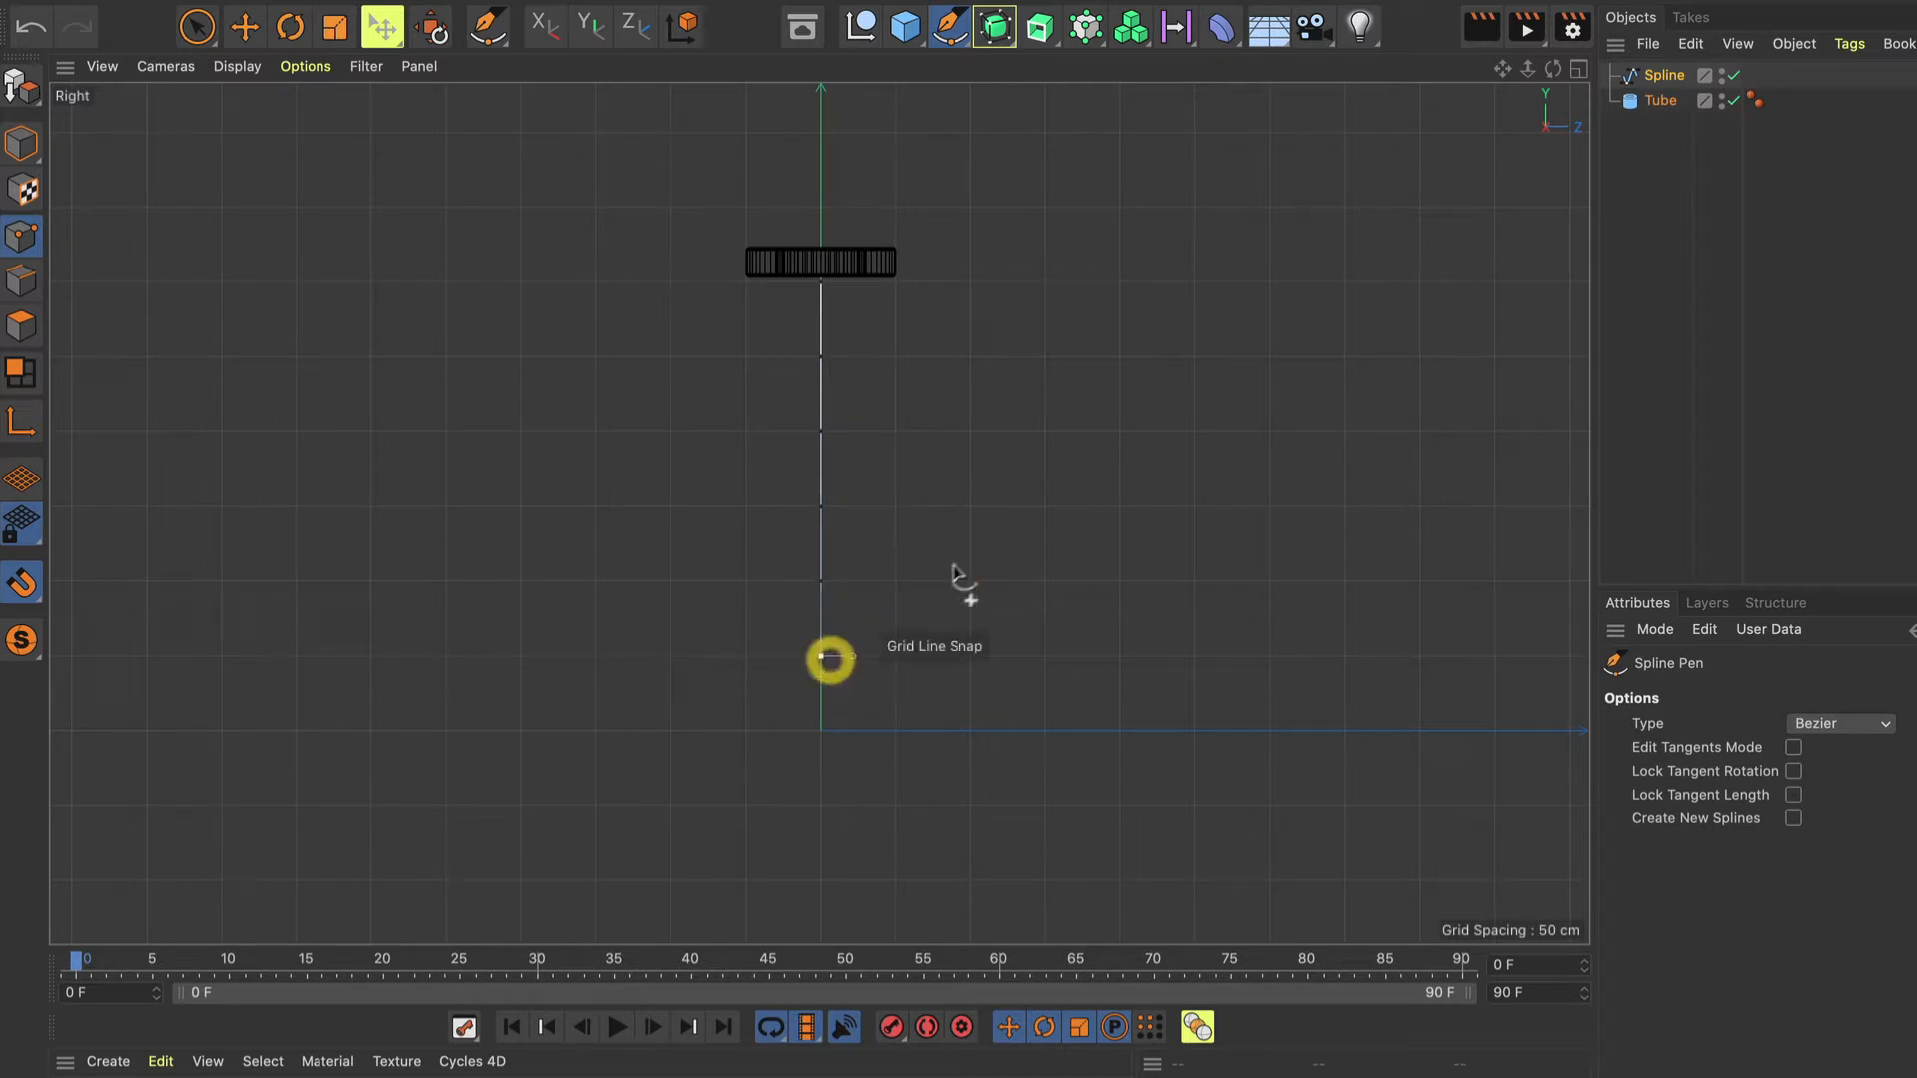
pyautogui.click(183, 33)
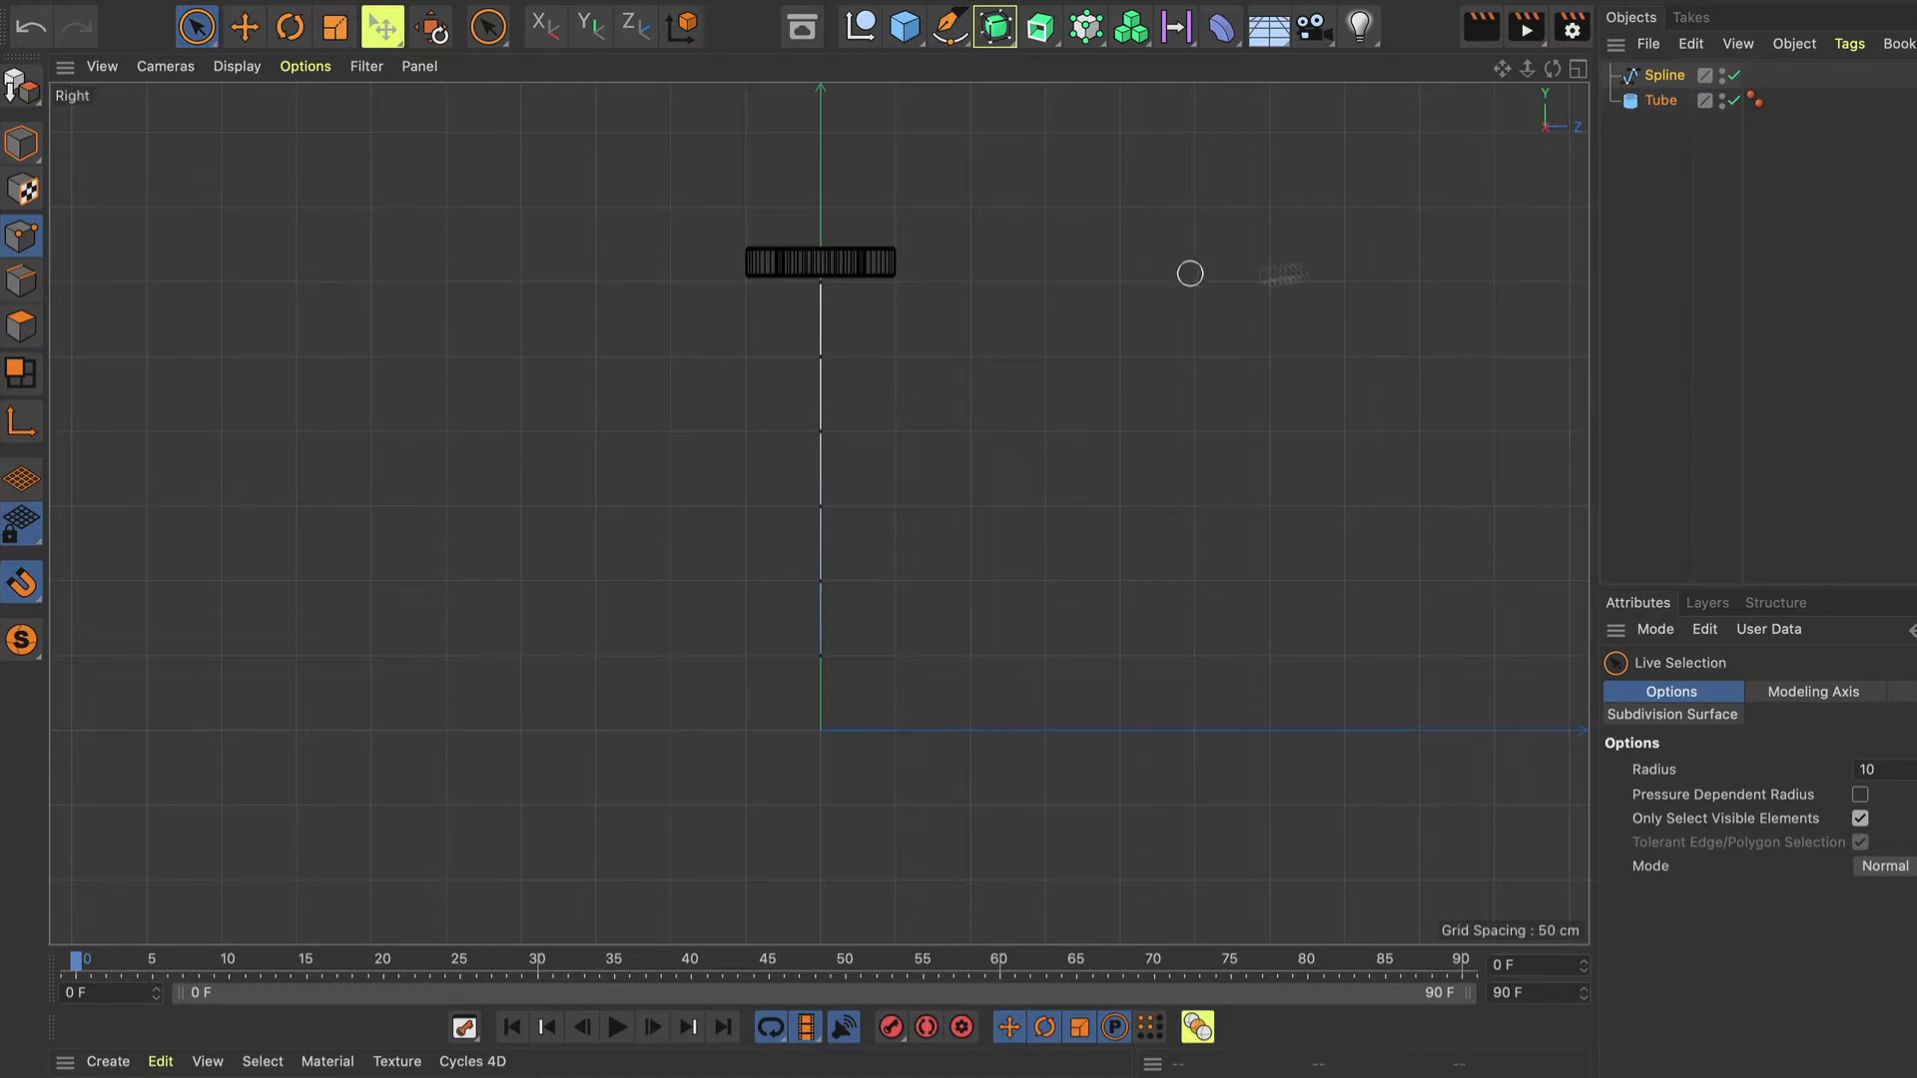
# Rename the spline object as Path.
pyautogui.doubleClick(1664, 76)
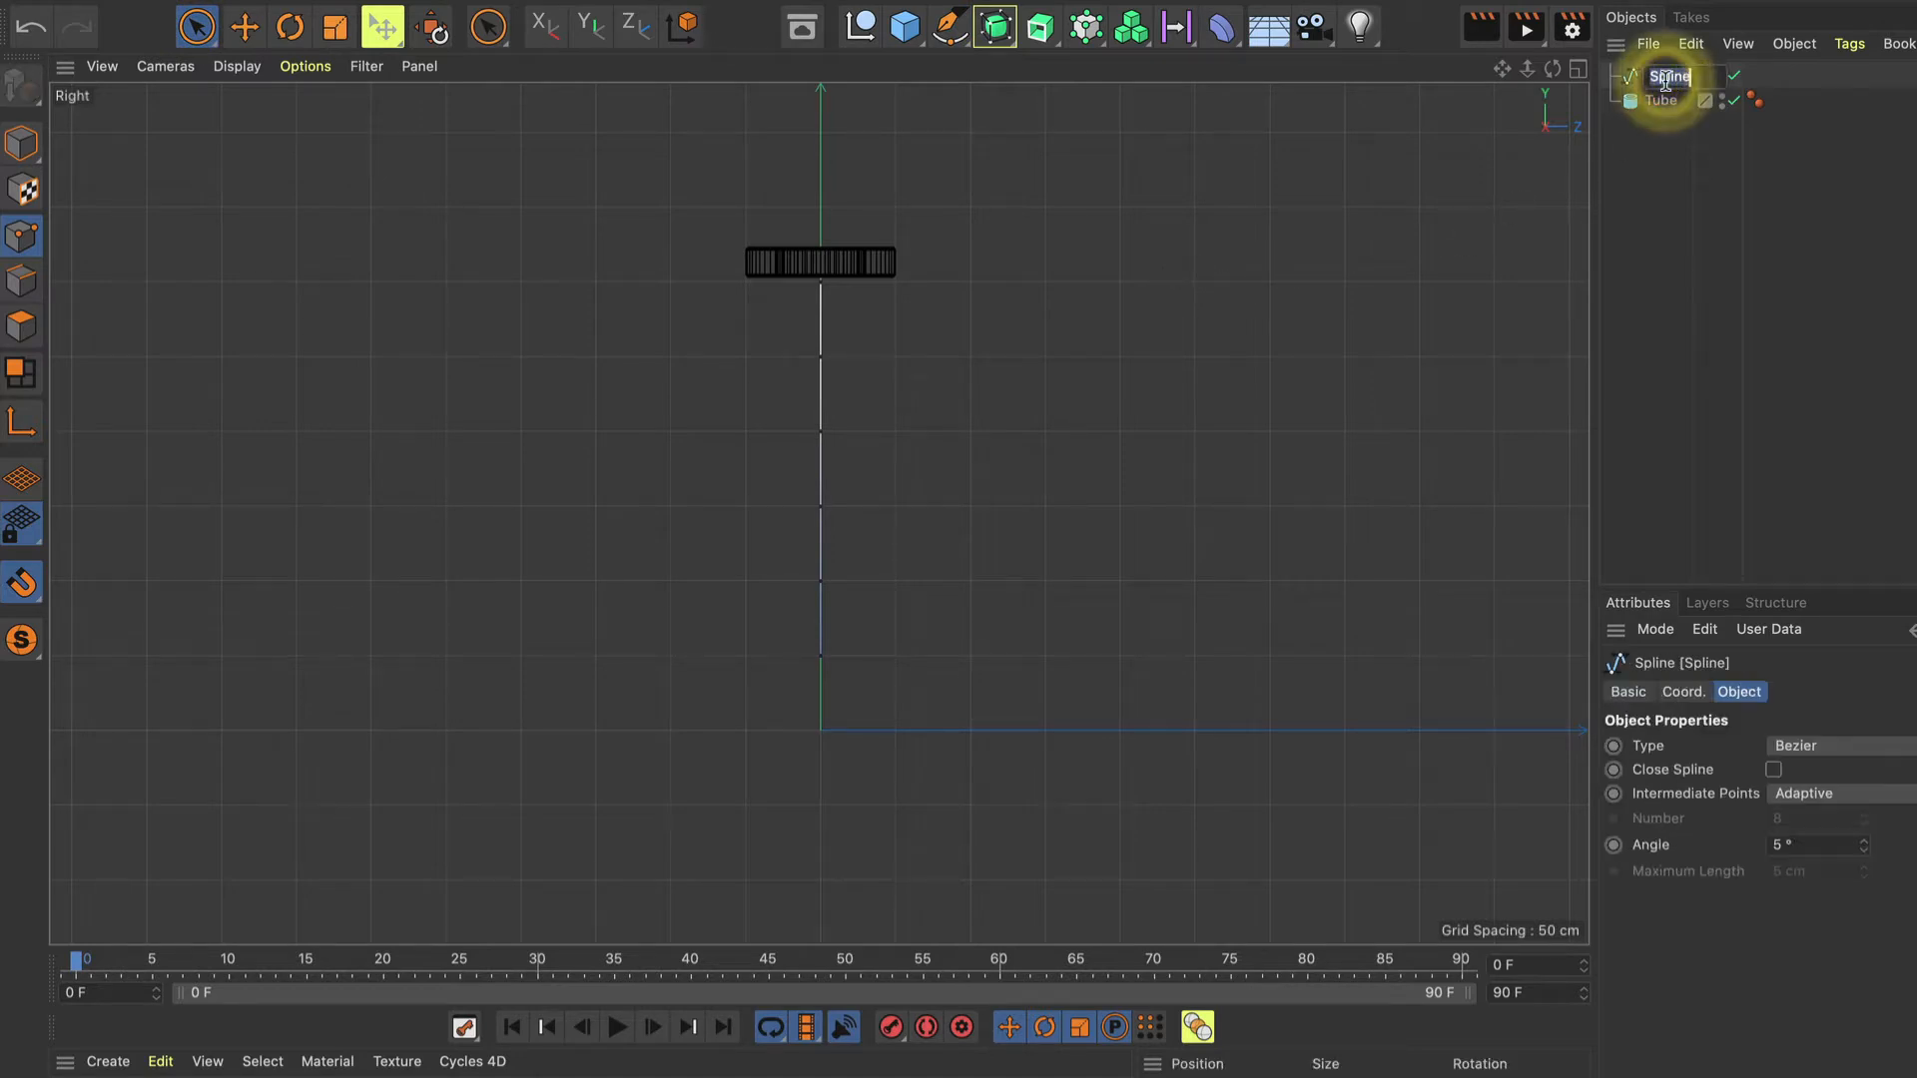
pyautogui.write('Path')
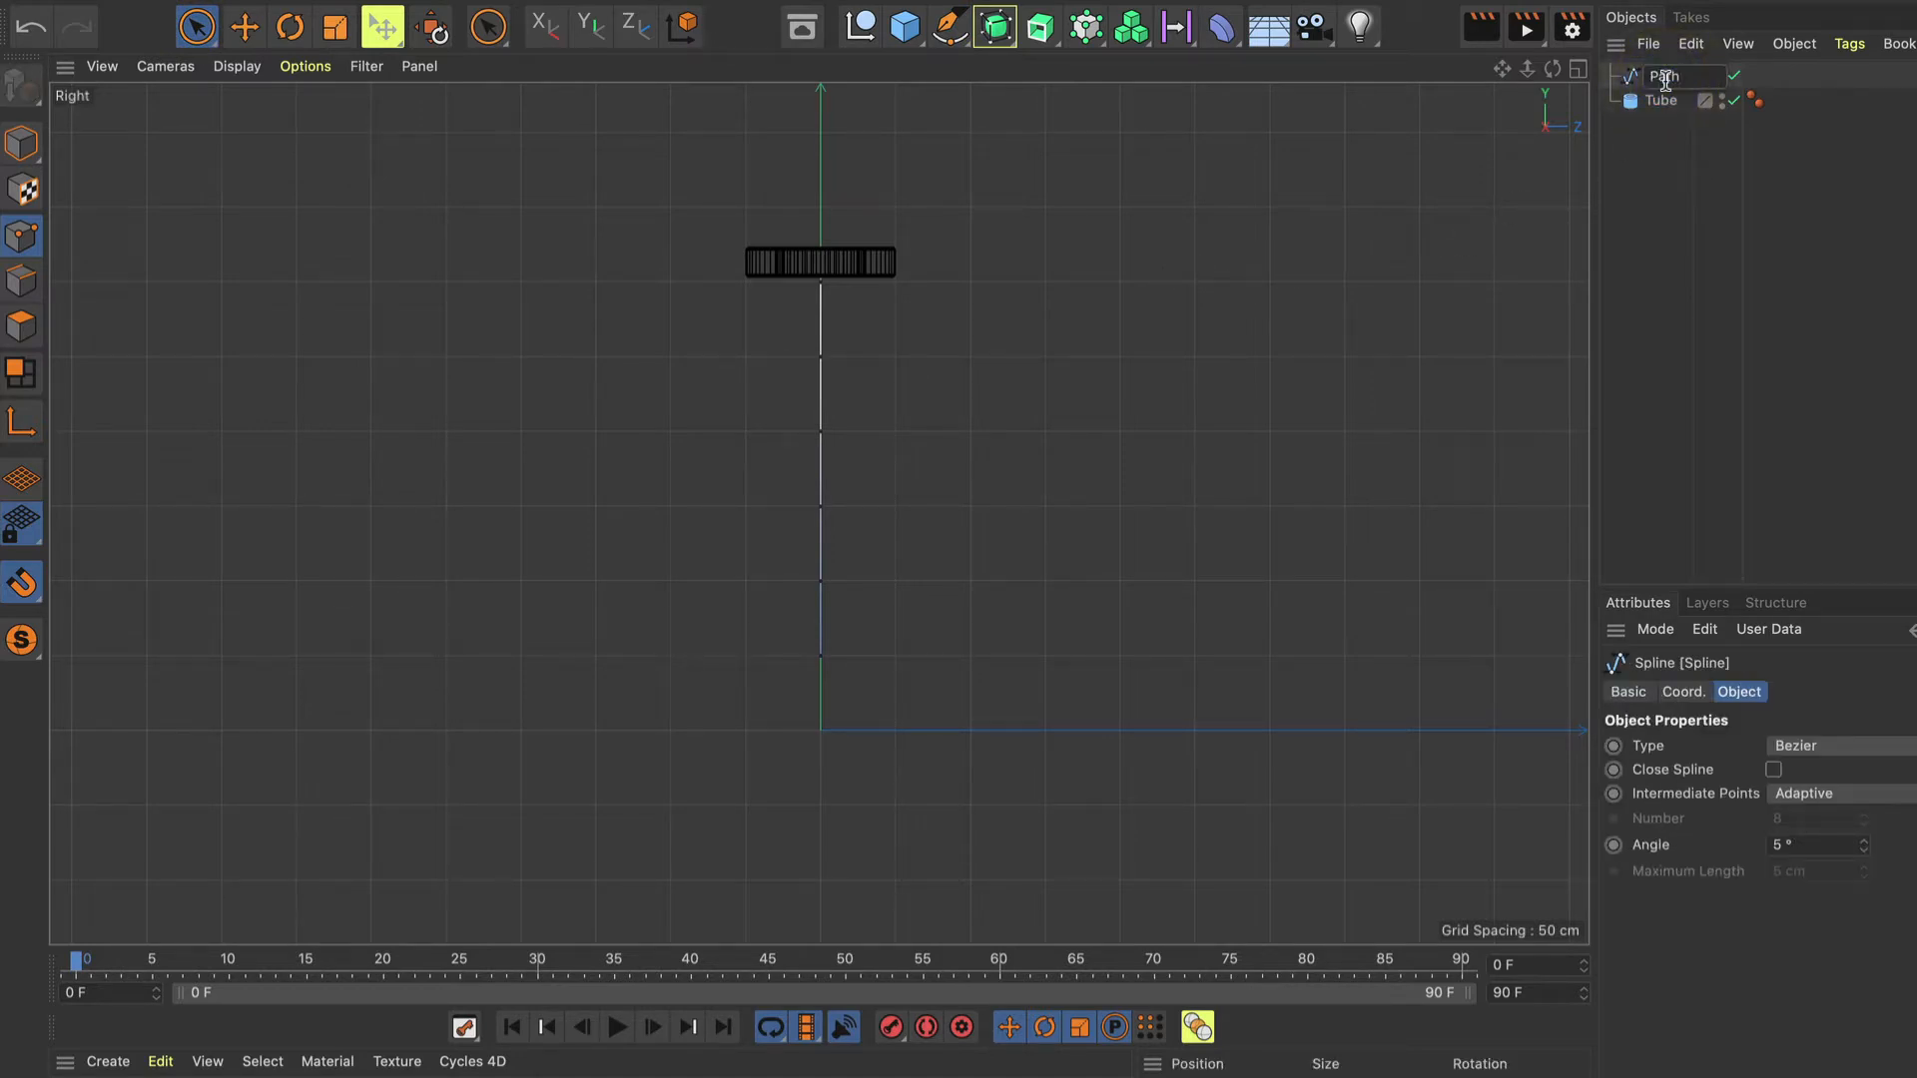
pyautogui.press('Return')
# Lower the tube slightly along the Y axis in the Right view so that the upper end of Path sits inside it.
pyautogui.press('F1')
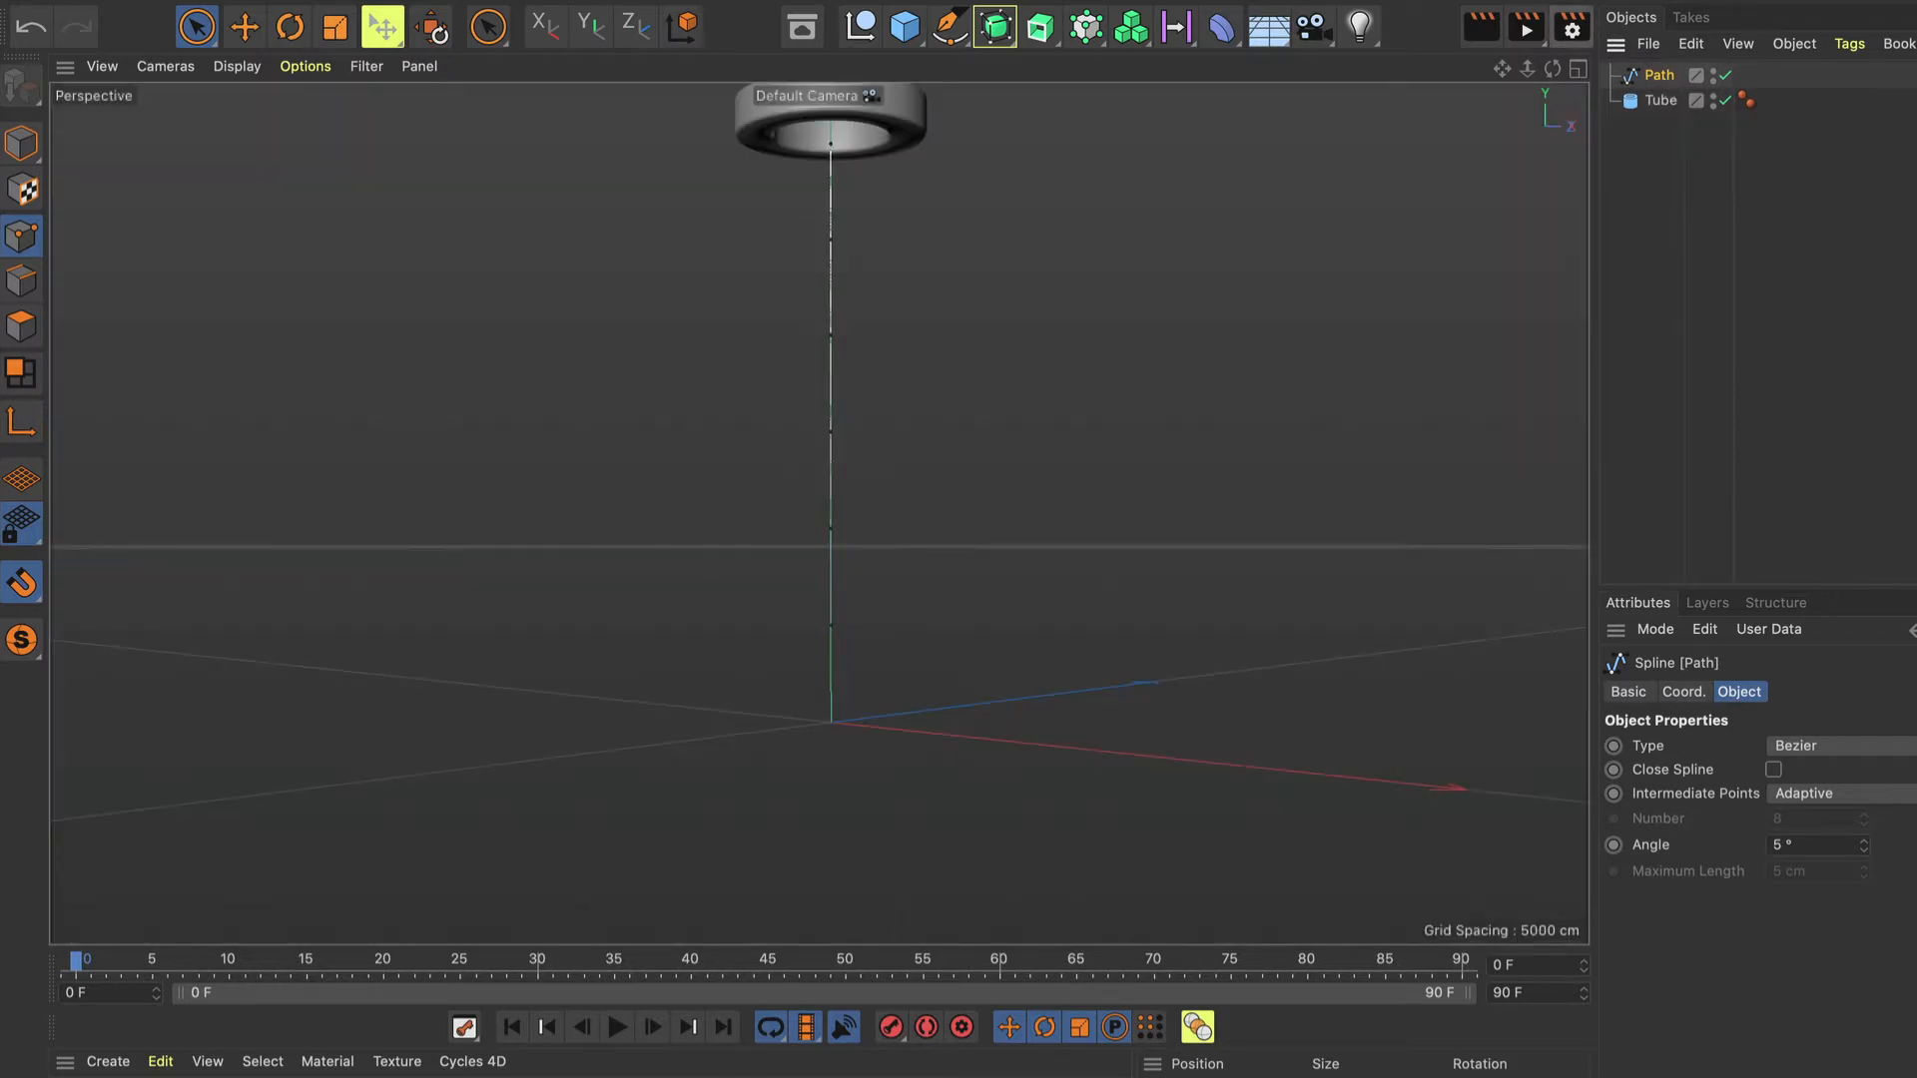
pyautogui.moveTo(1552, 69); pyautogui.dragTo(1552, 96)
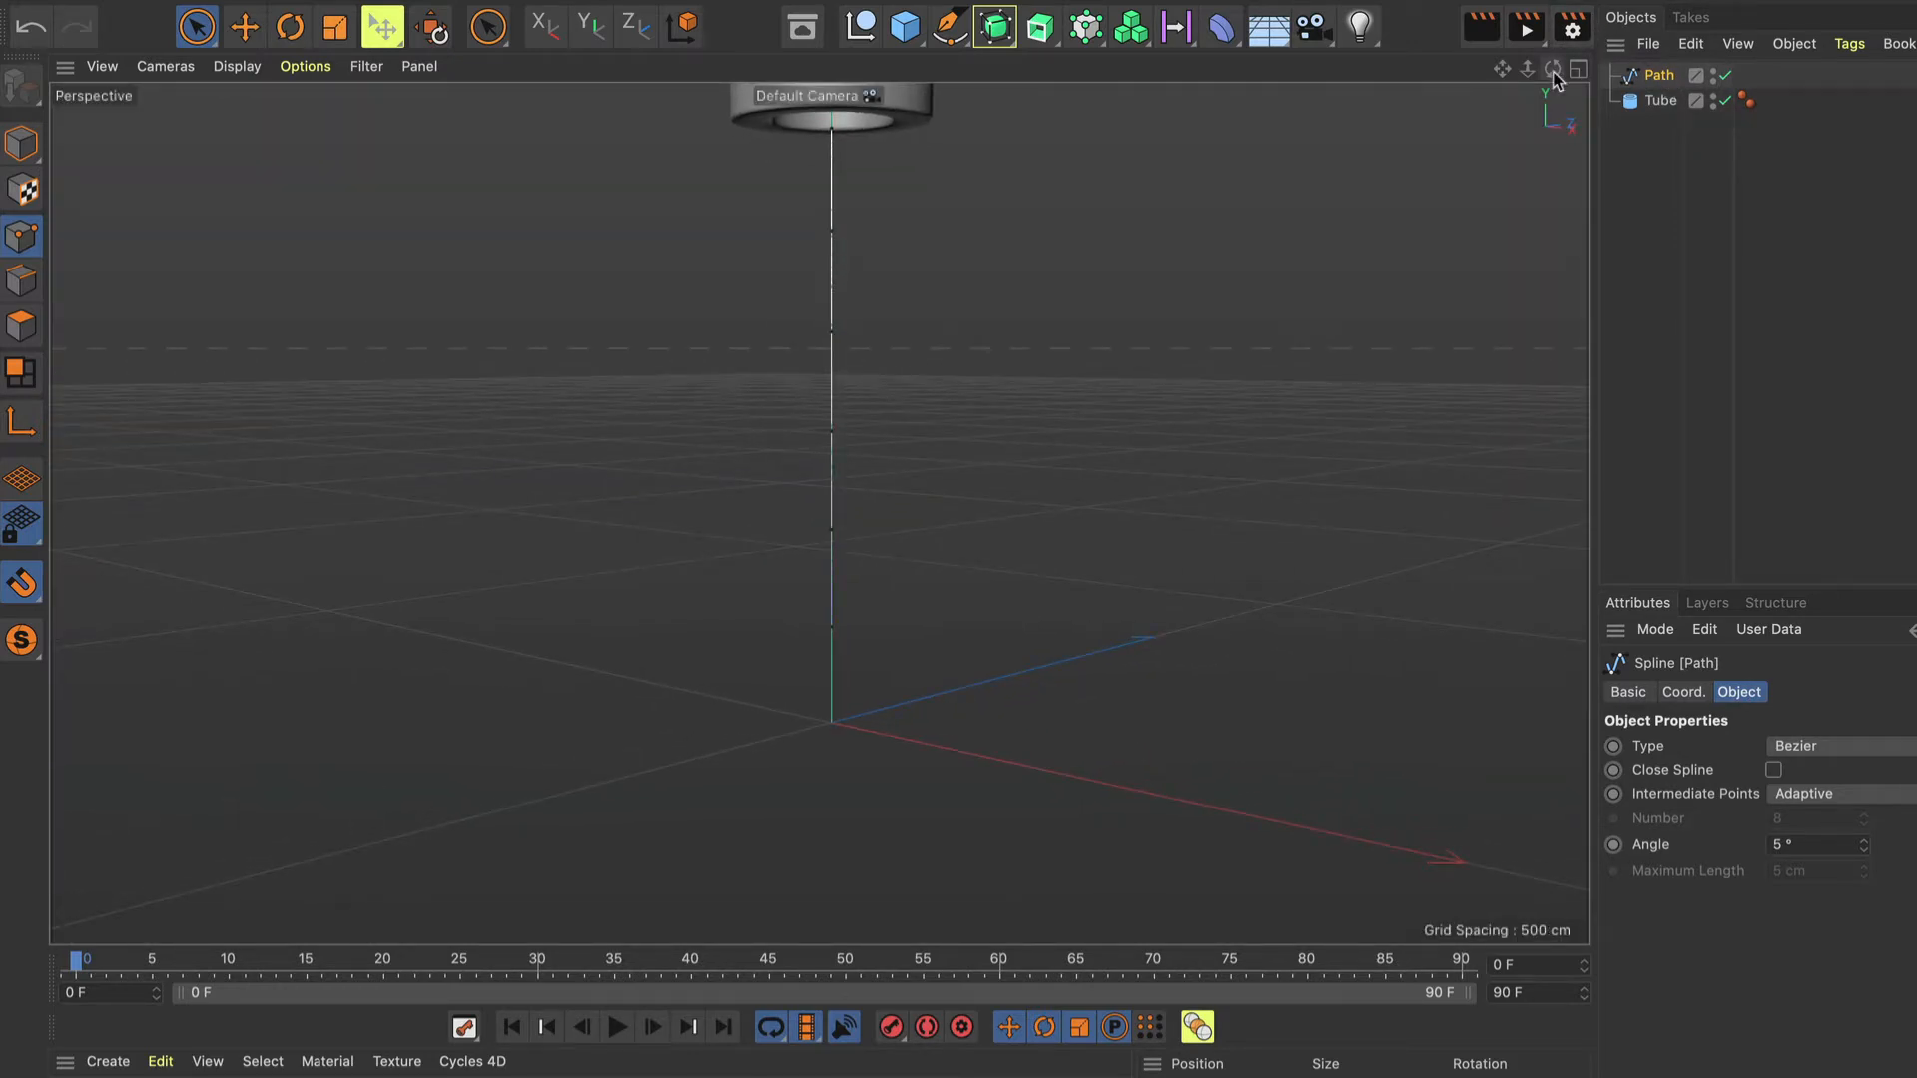
pyautogui.press('F3')
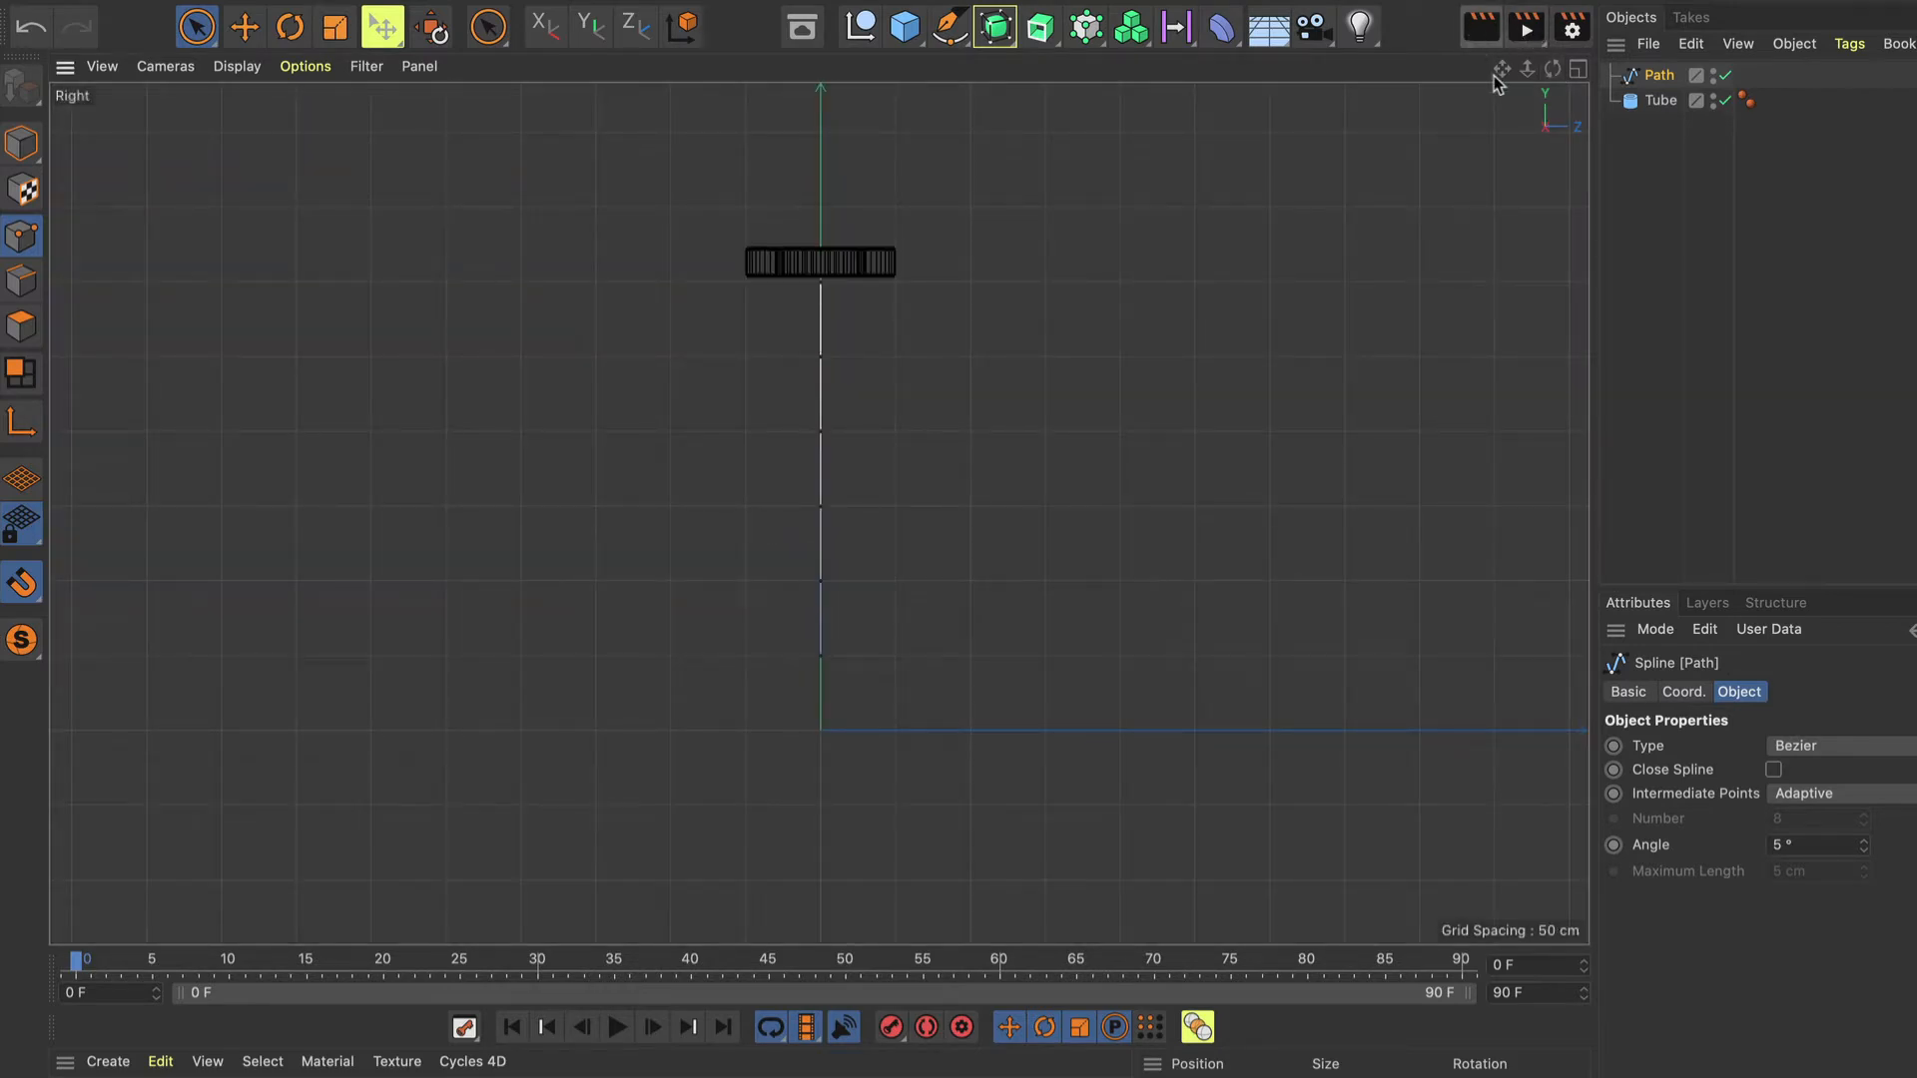
pyautogui.moveTo(1501, 72); pyautogui.dragTo(1497, 213)
pyautogui.click(1654, 101)
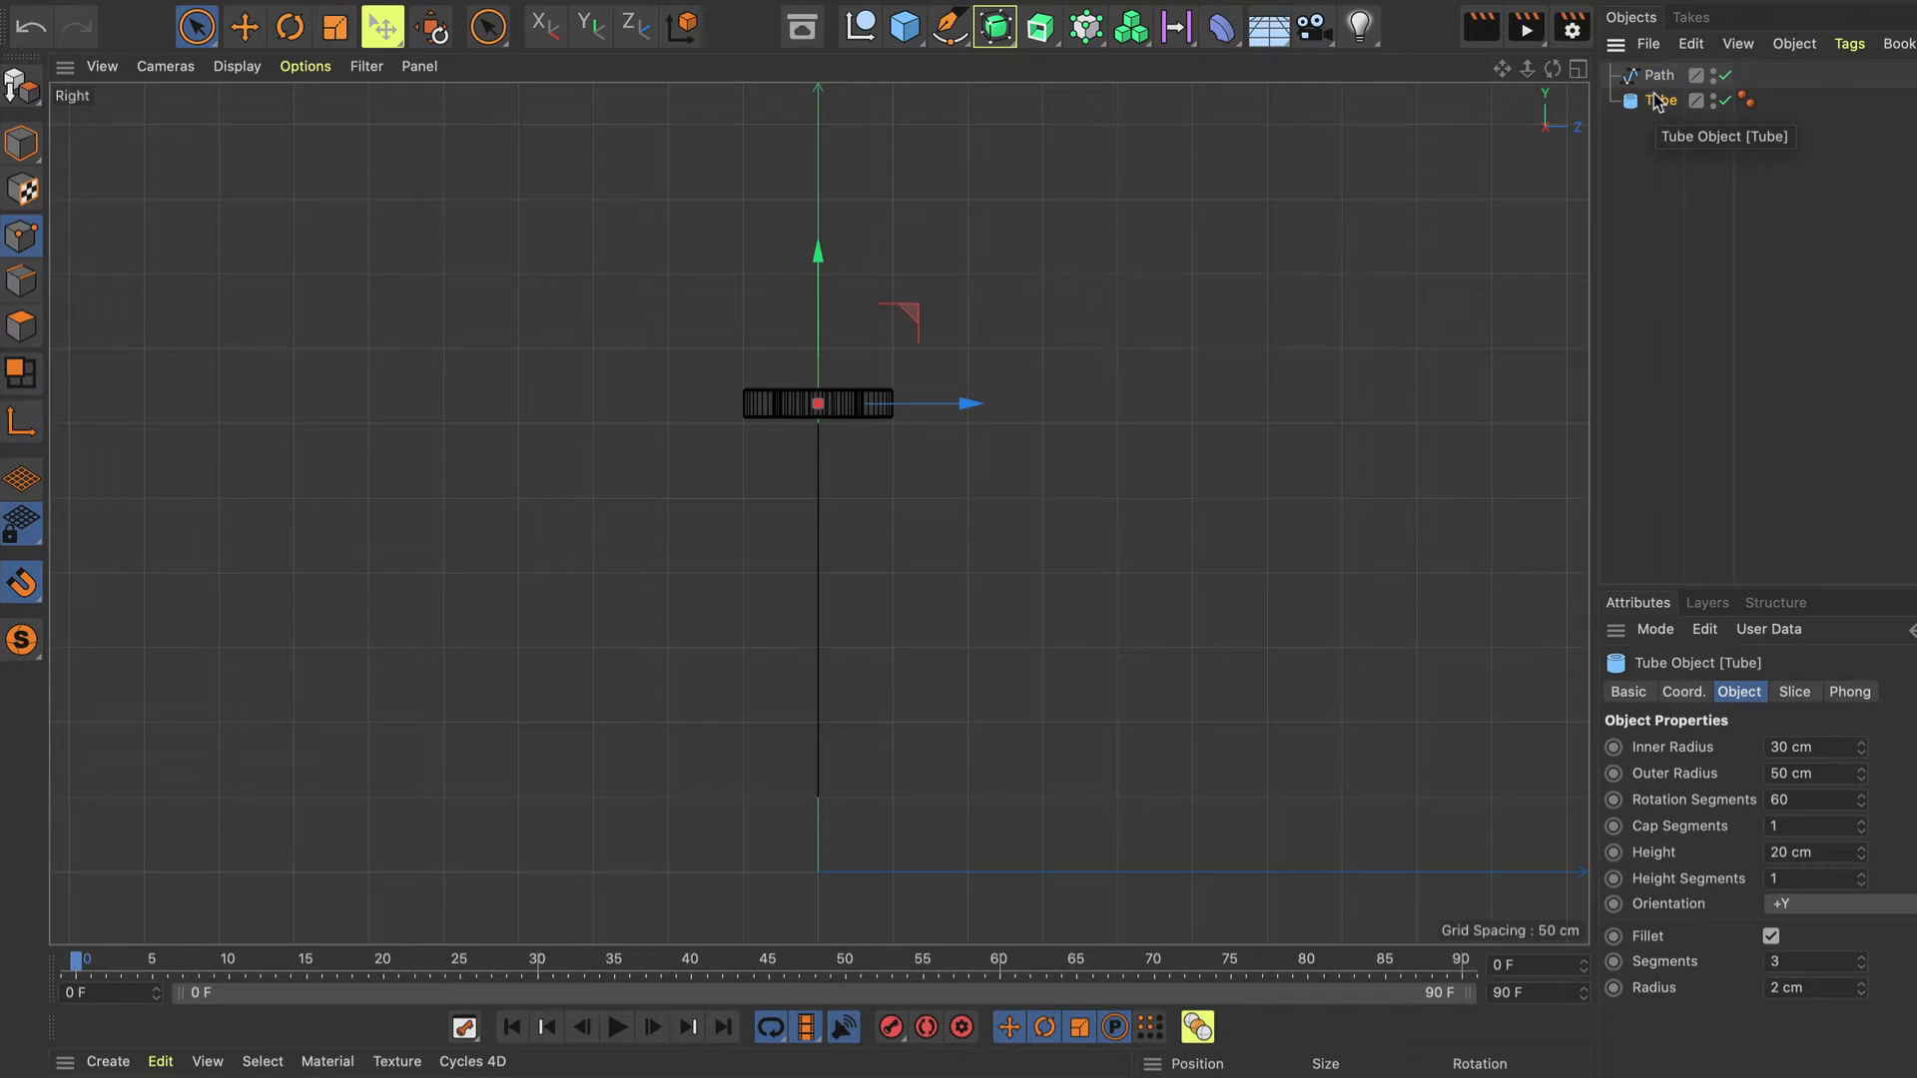
pyautogui.press('o')
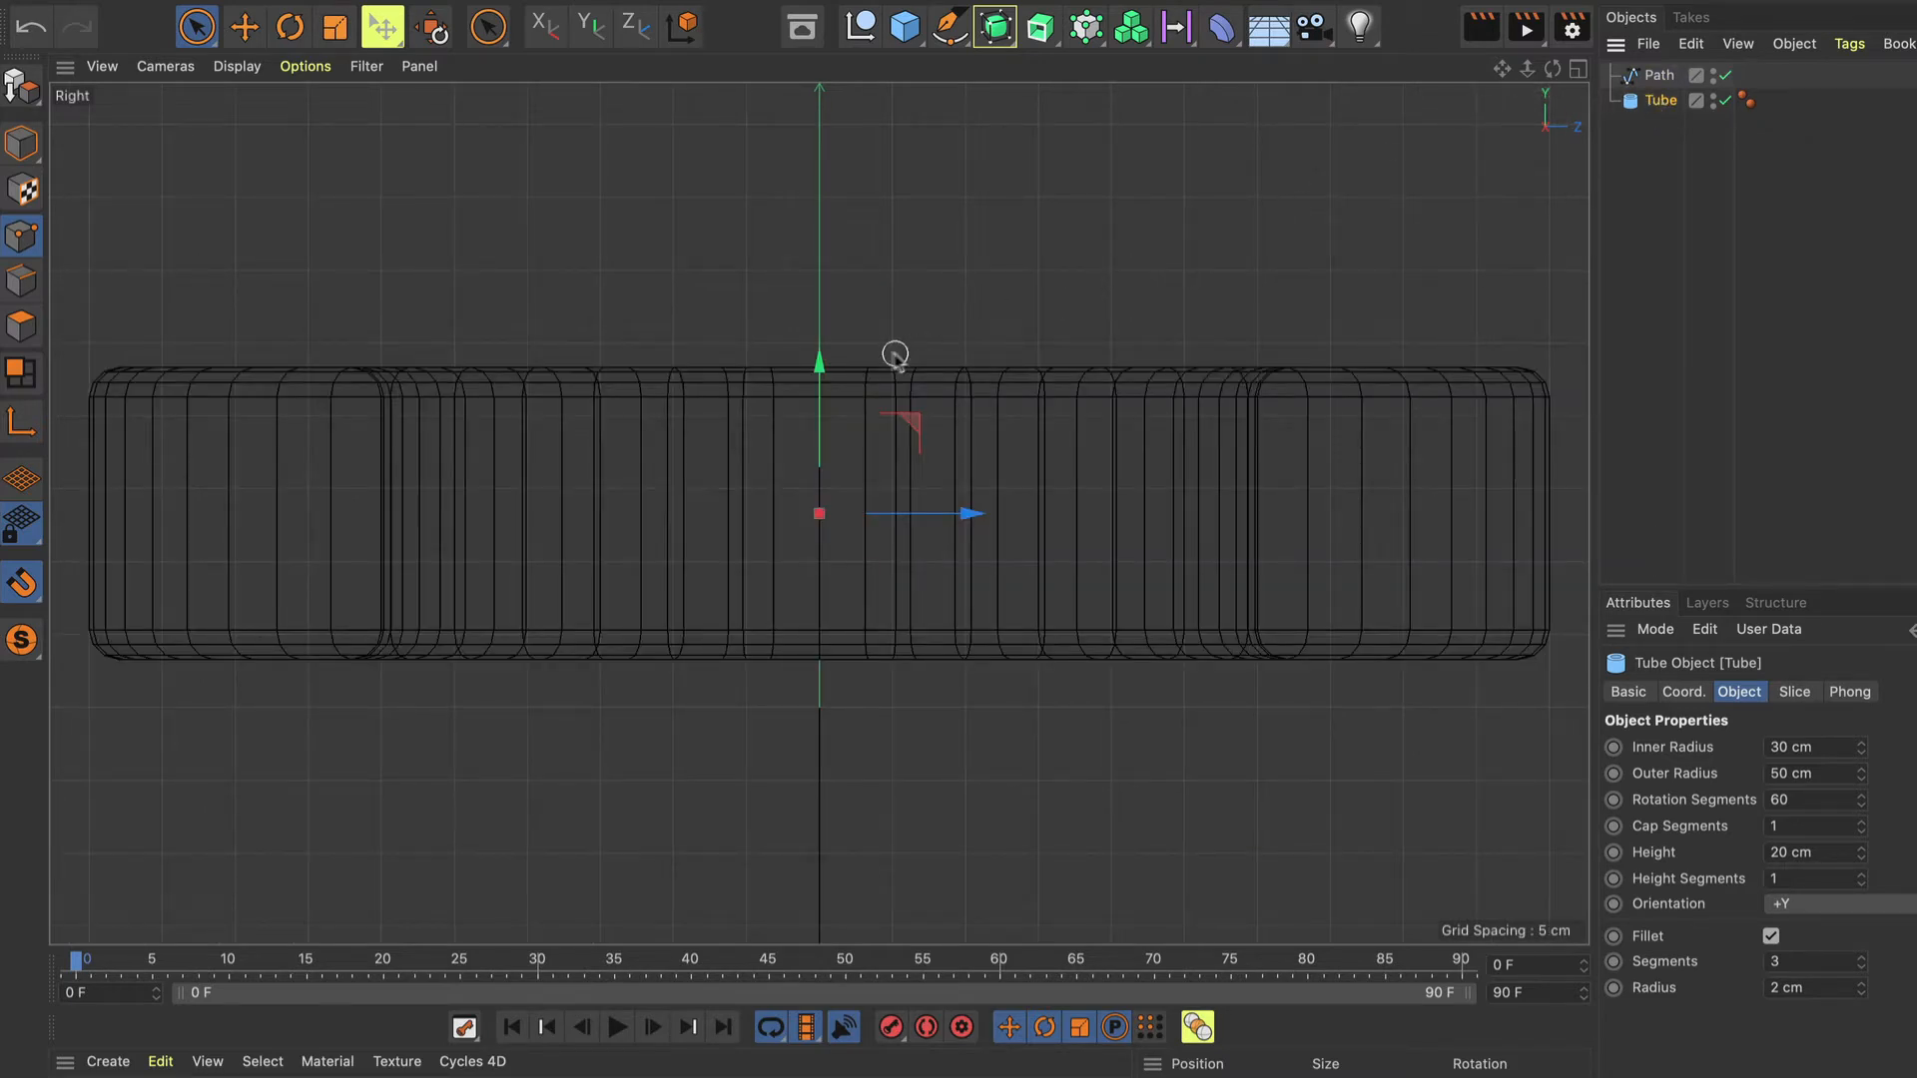
pyautogui.moveTo(816, 363); pyautogui.dragTo(820, 412)
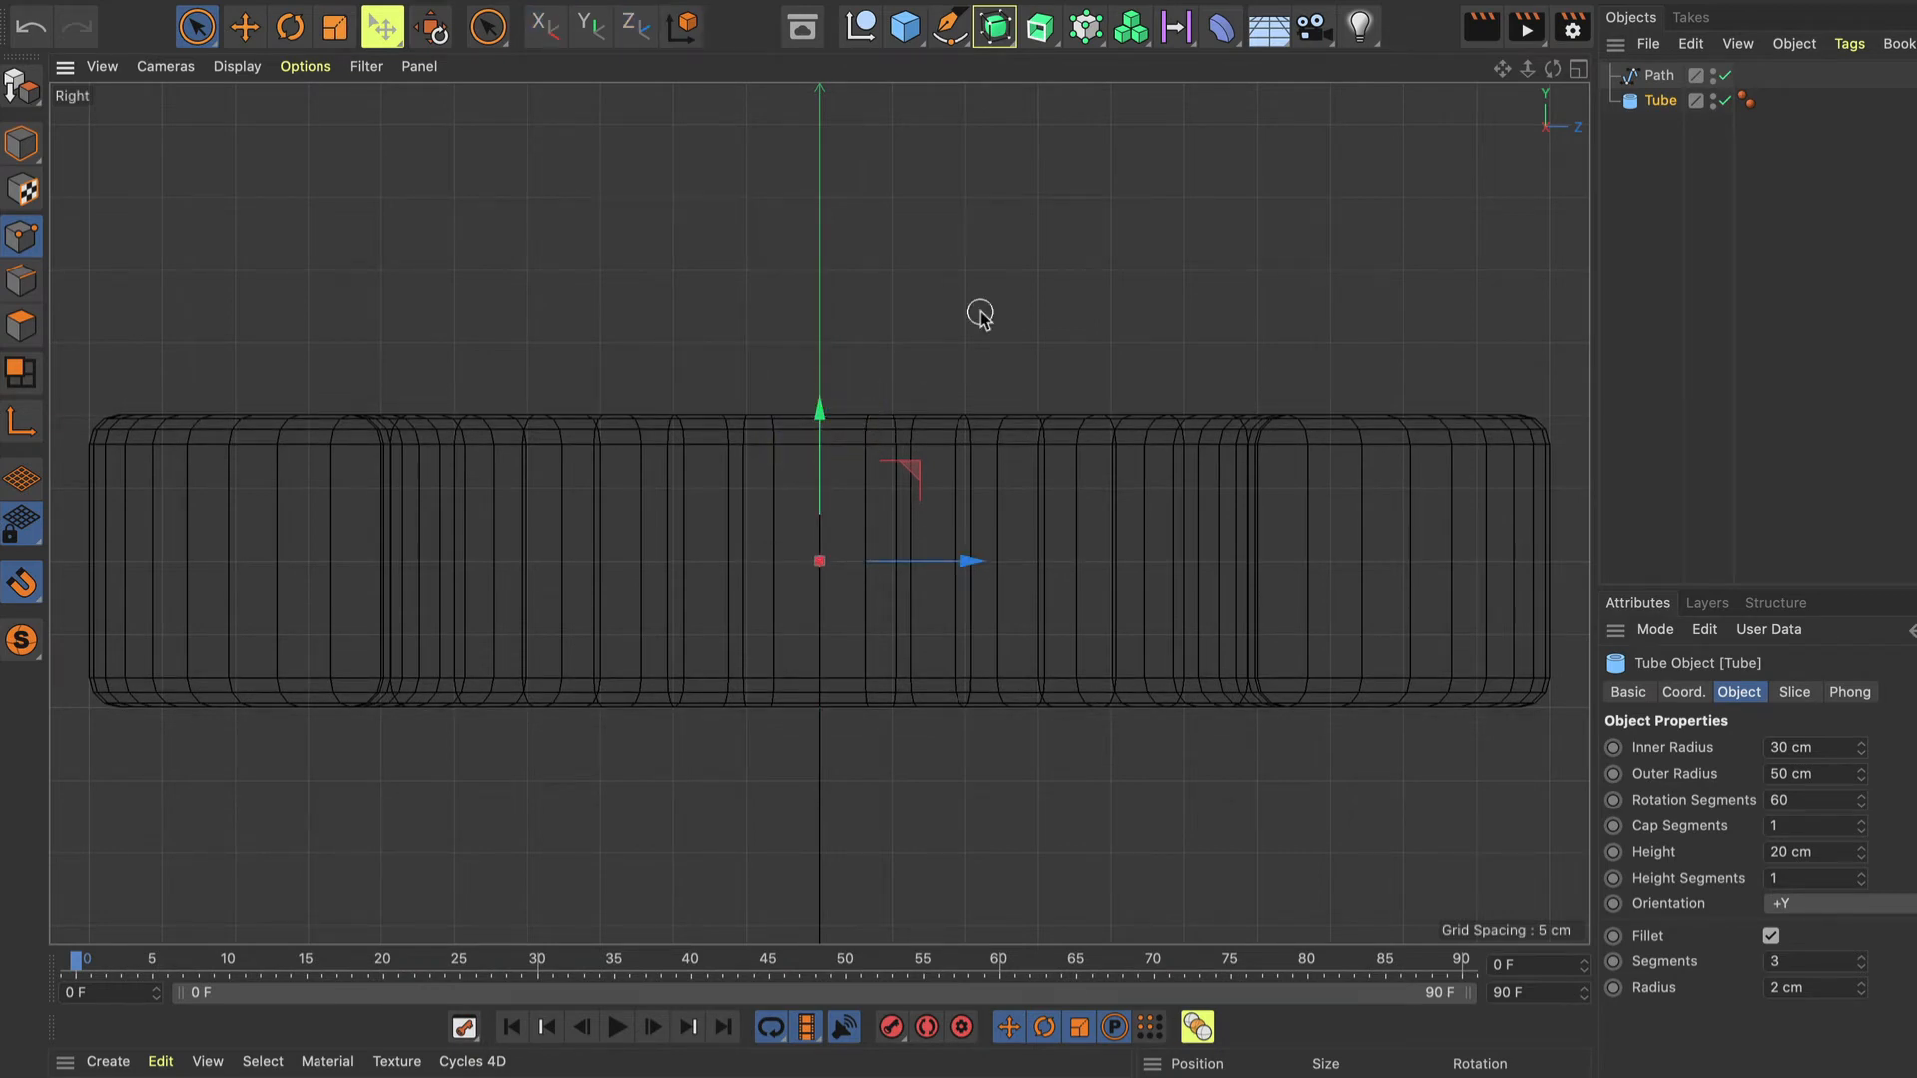
pyautogui.press('F1')
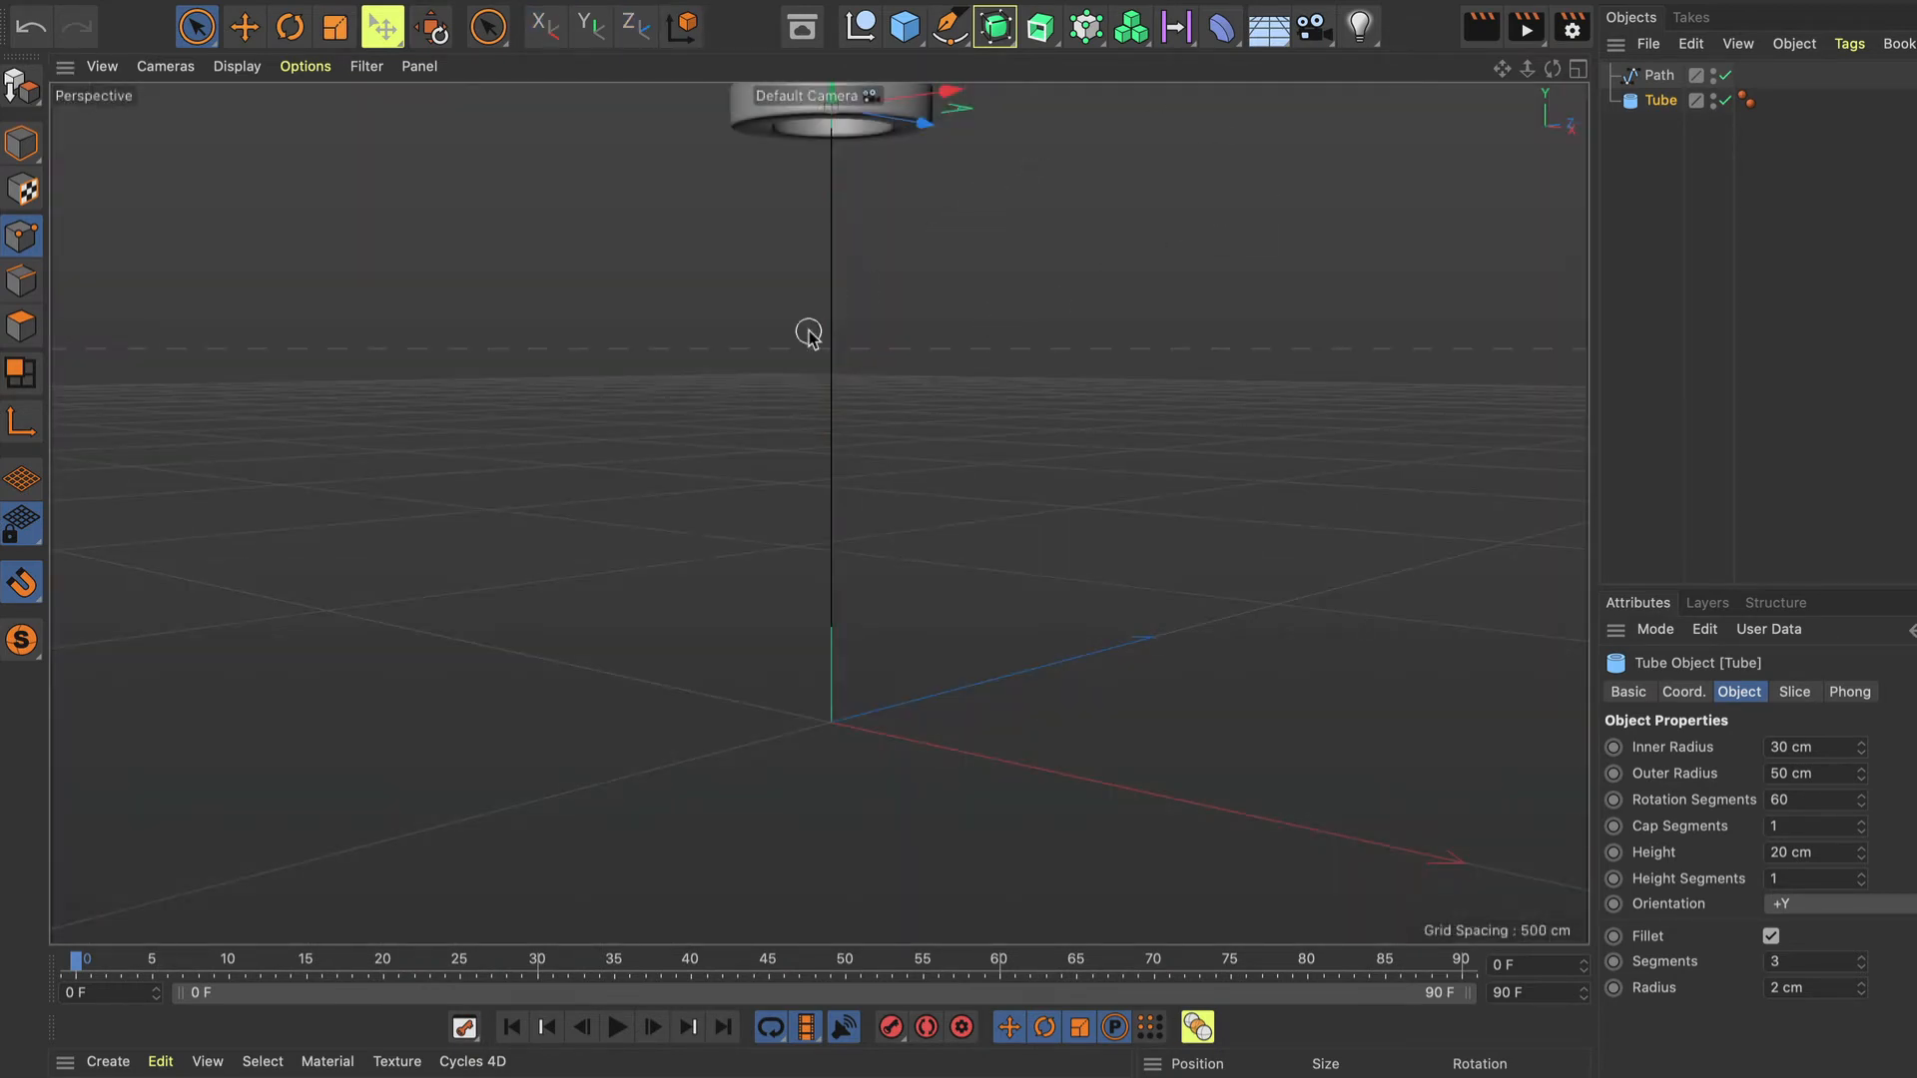
pyautogui.click(820, 600)
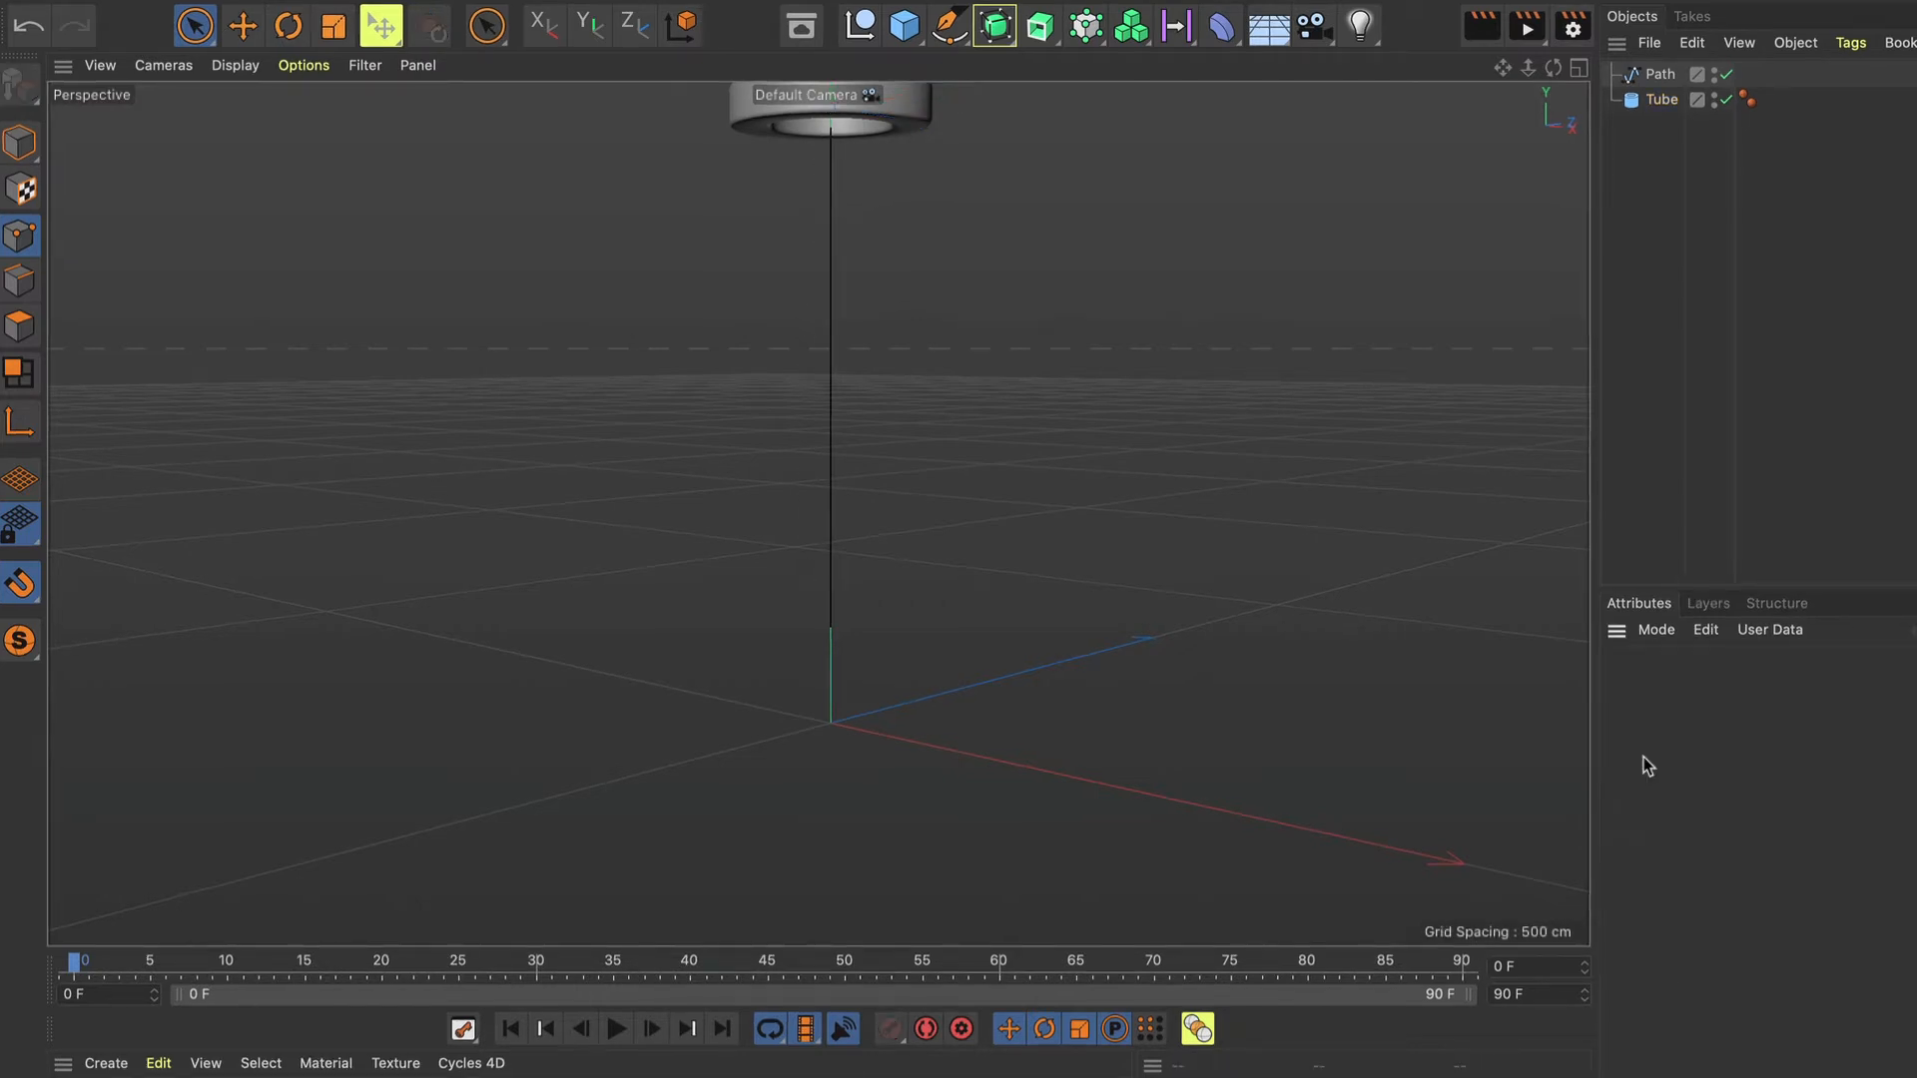
# Add a circle spline, place it below Tube in the object hierarchy and set its radius to 30 cm.
pyautogui.click(951, 40)
pyautogui.click(1209, 106)
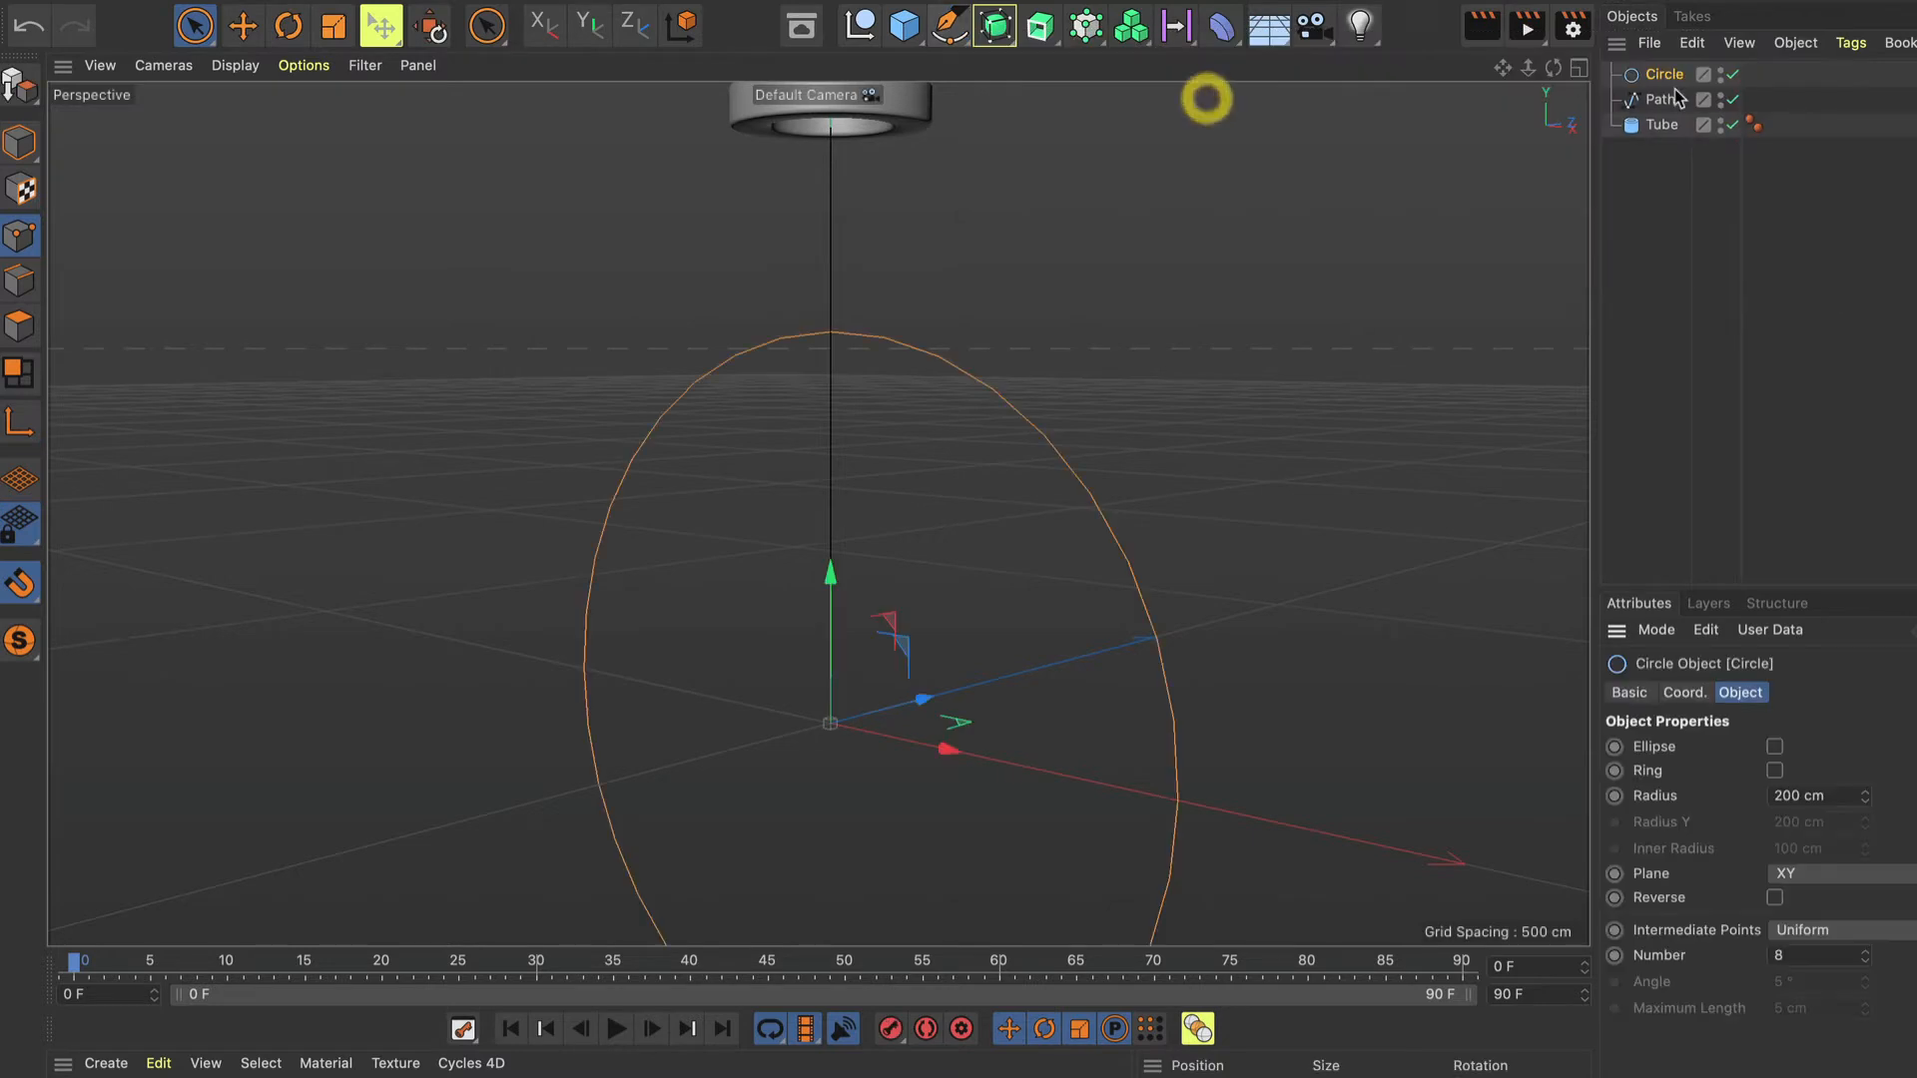
pyautogui.moveTo(1669, 76); pyautogui.dragTo(1663, 130)
pyautogui.moveTo(1792, 797); pyautogui.dragTo(1735, 797)
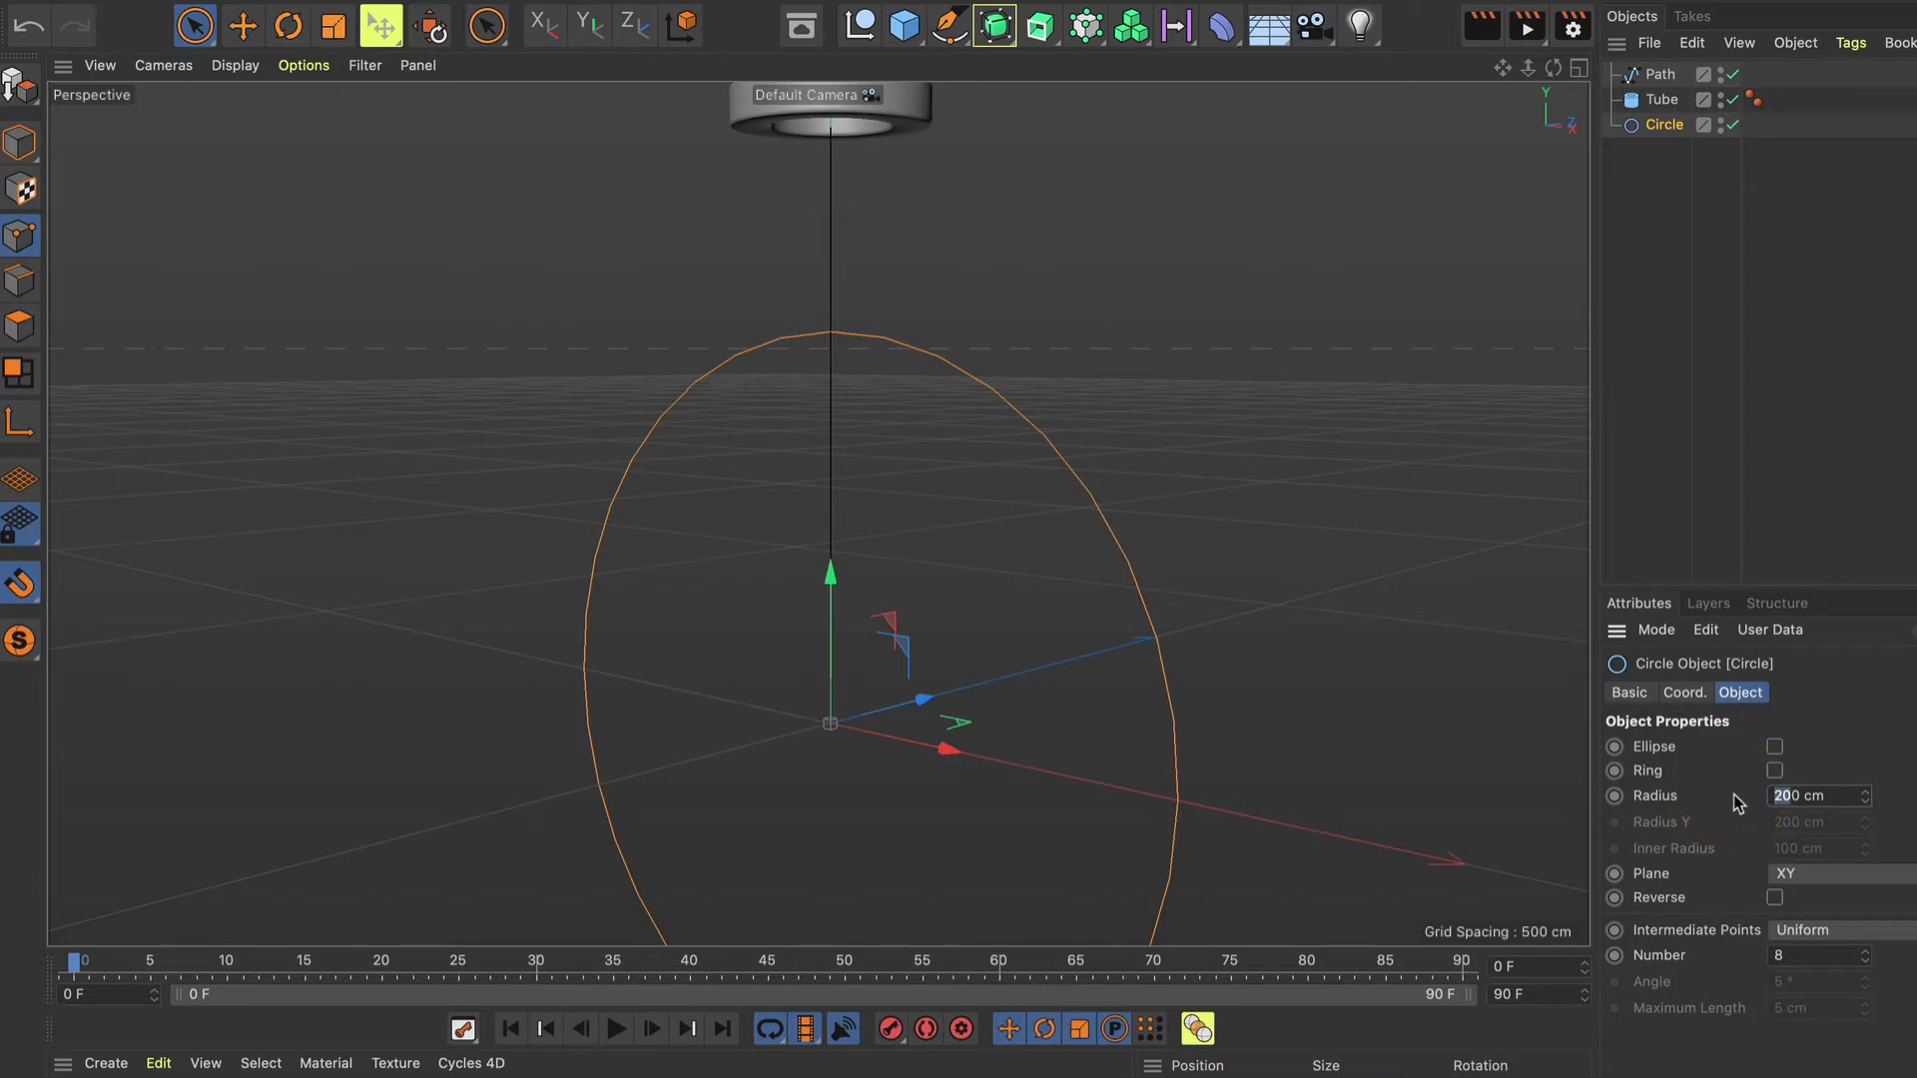
pyautogui.write('30')
pyautogui.press('Return')
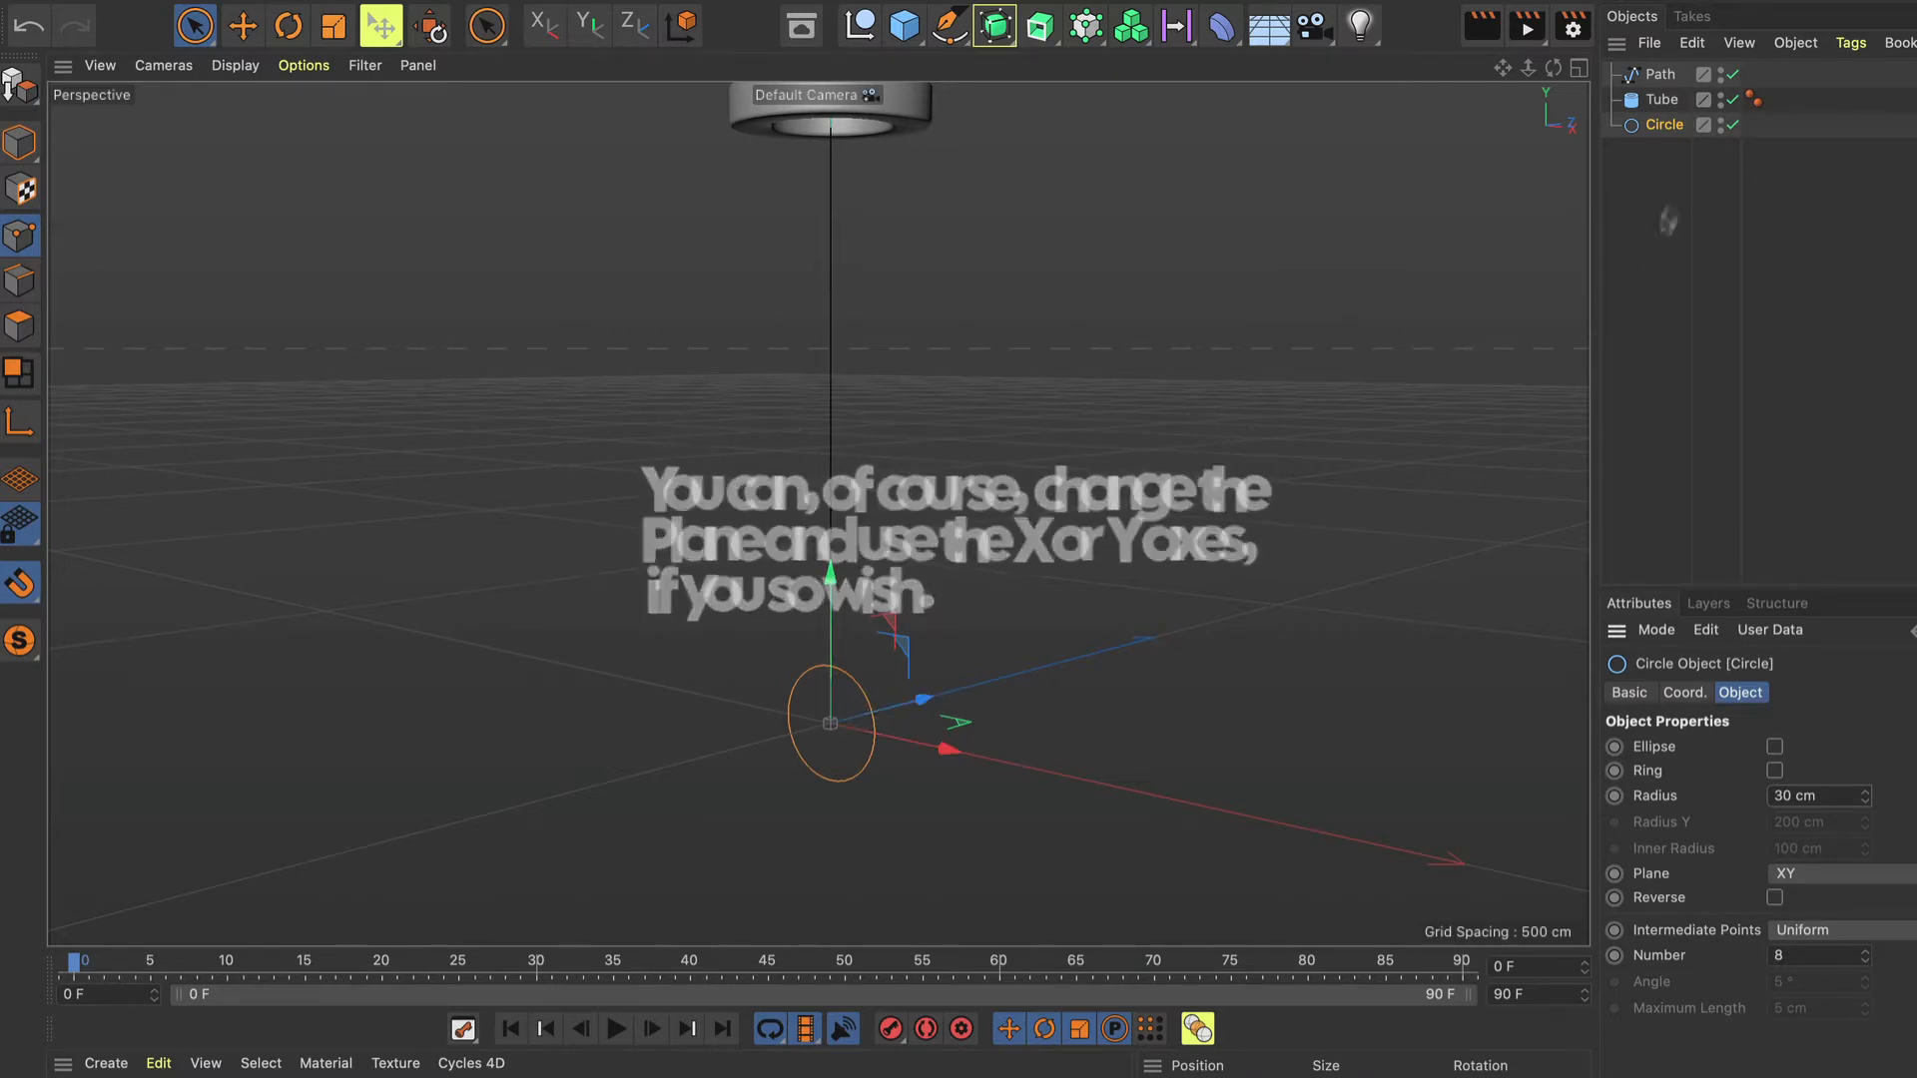
# Duplicate the circle spline and rename the copy as Circle.0.
pyautogui.keyDown('ctrl'); pyautogui.moveTo(1664, 128); pyautogui.dragTo(1667, 133); pyautogui.keyUp('ctrl')
pyautogui.doubleClick(1680, 152)
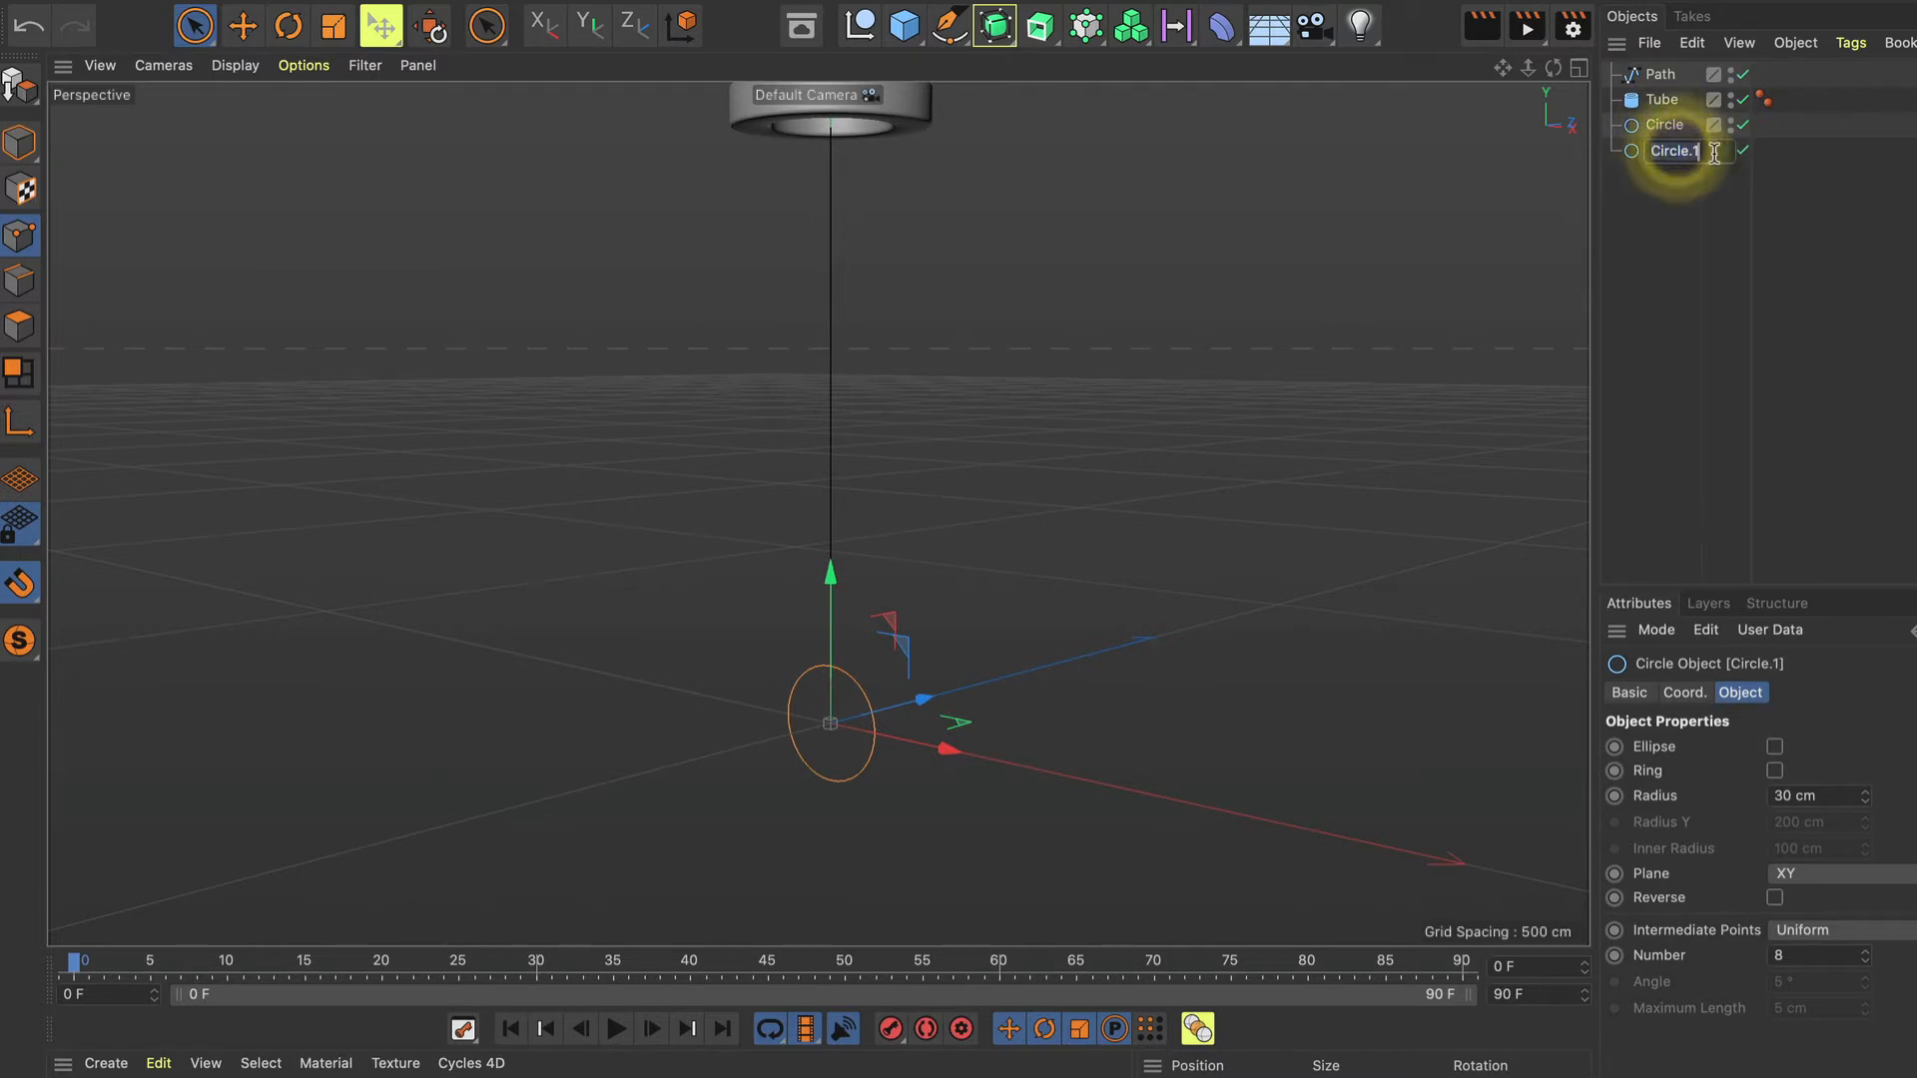
pyautogui.click(1711, 151)
pyautogui.press('BackSpace')
pyautogui.press('BackSpace')
pyautogui.press('Return')
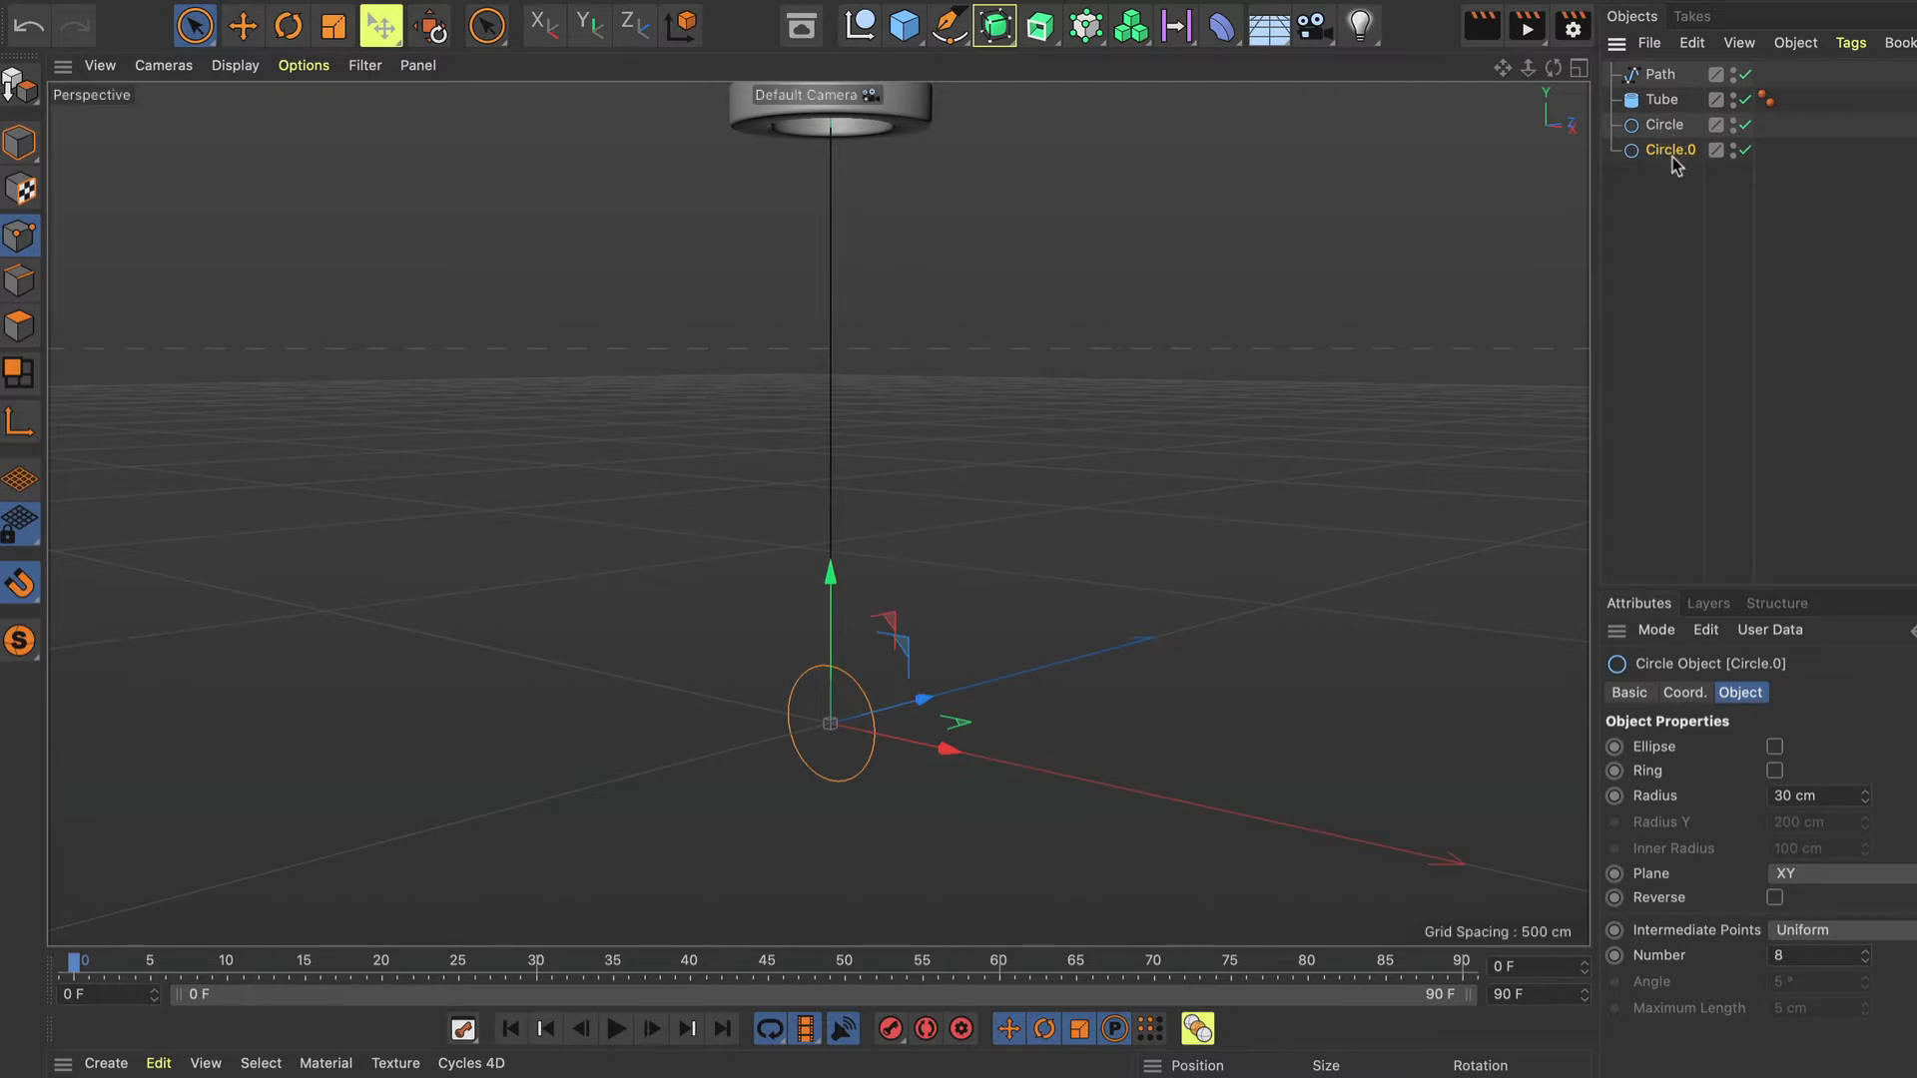
# Add an Align to Spline tag to Circle.0 and copy that tag onto Circle.
pyautogui.click(1850, 43)
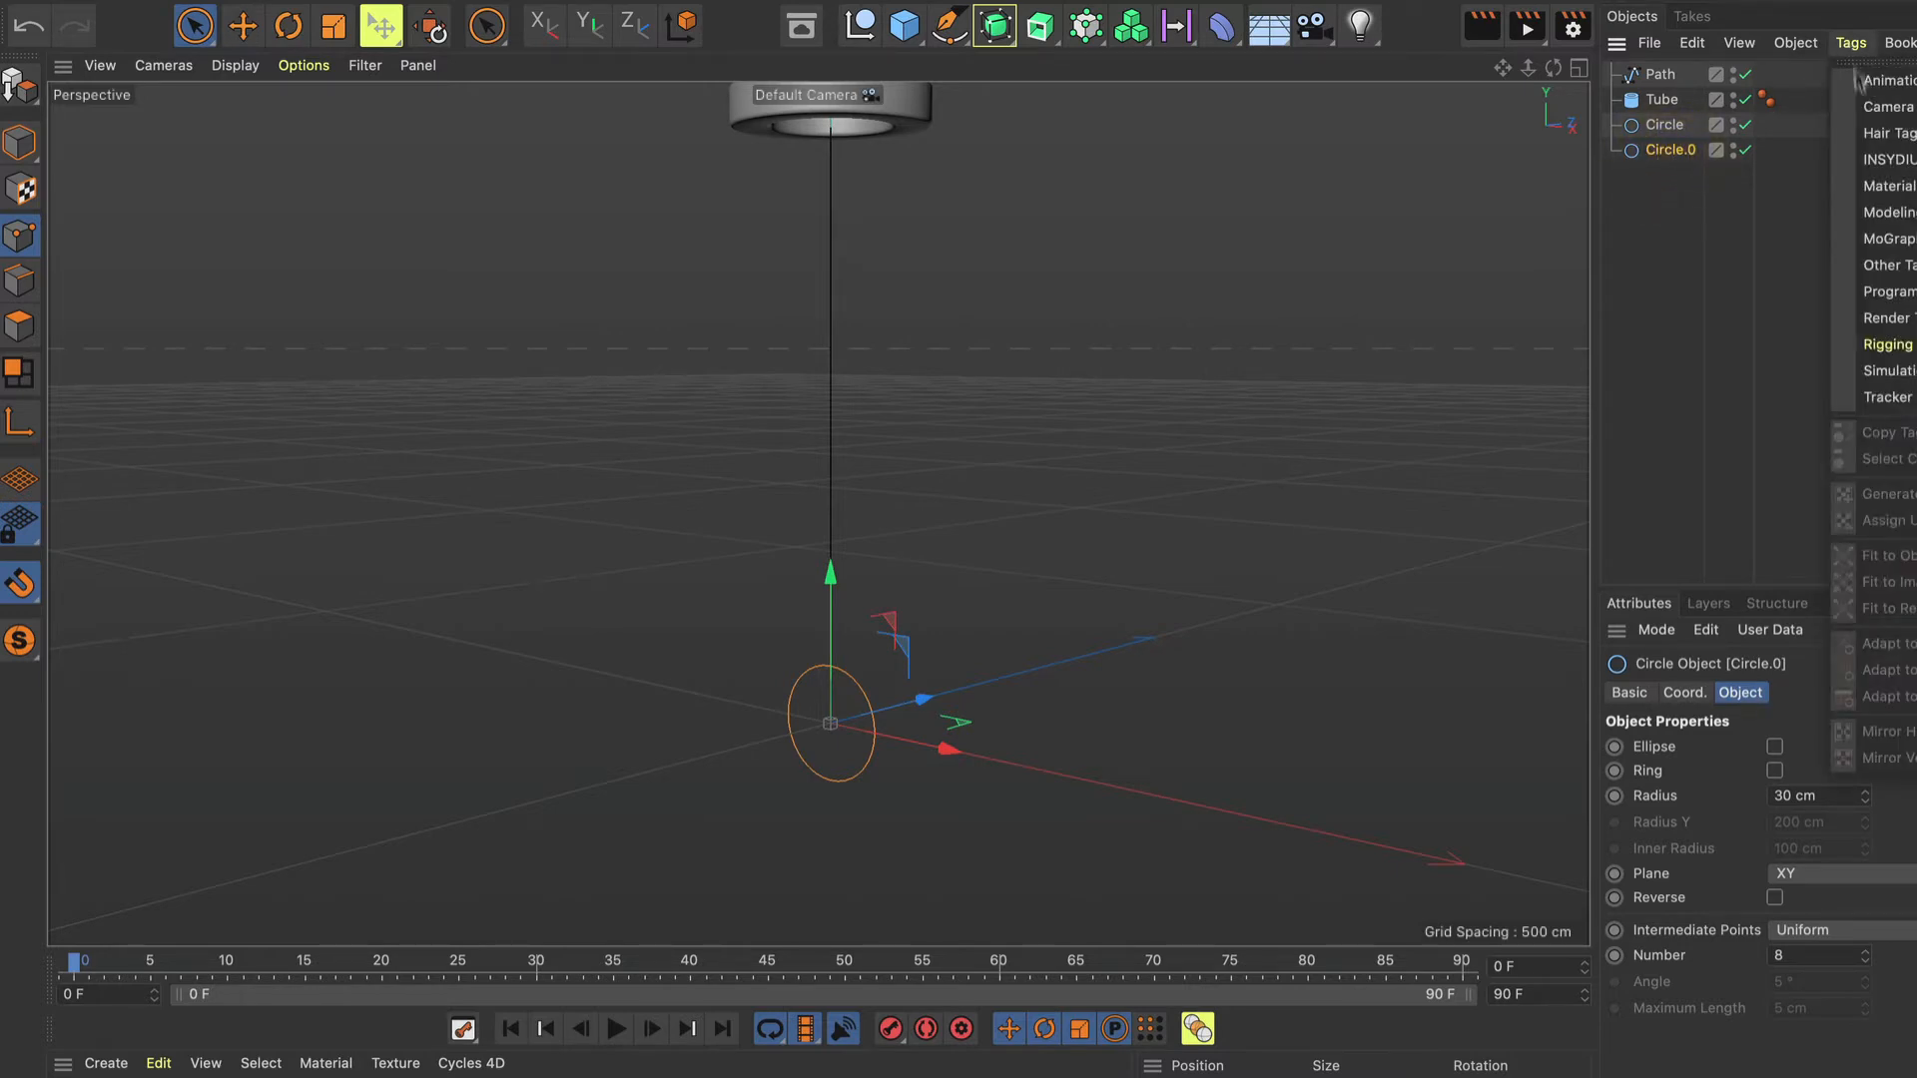
pyautogui.moveTo(1867, 79)
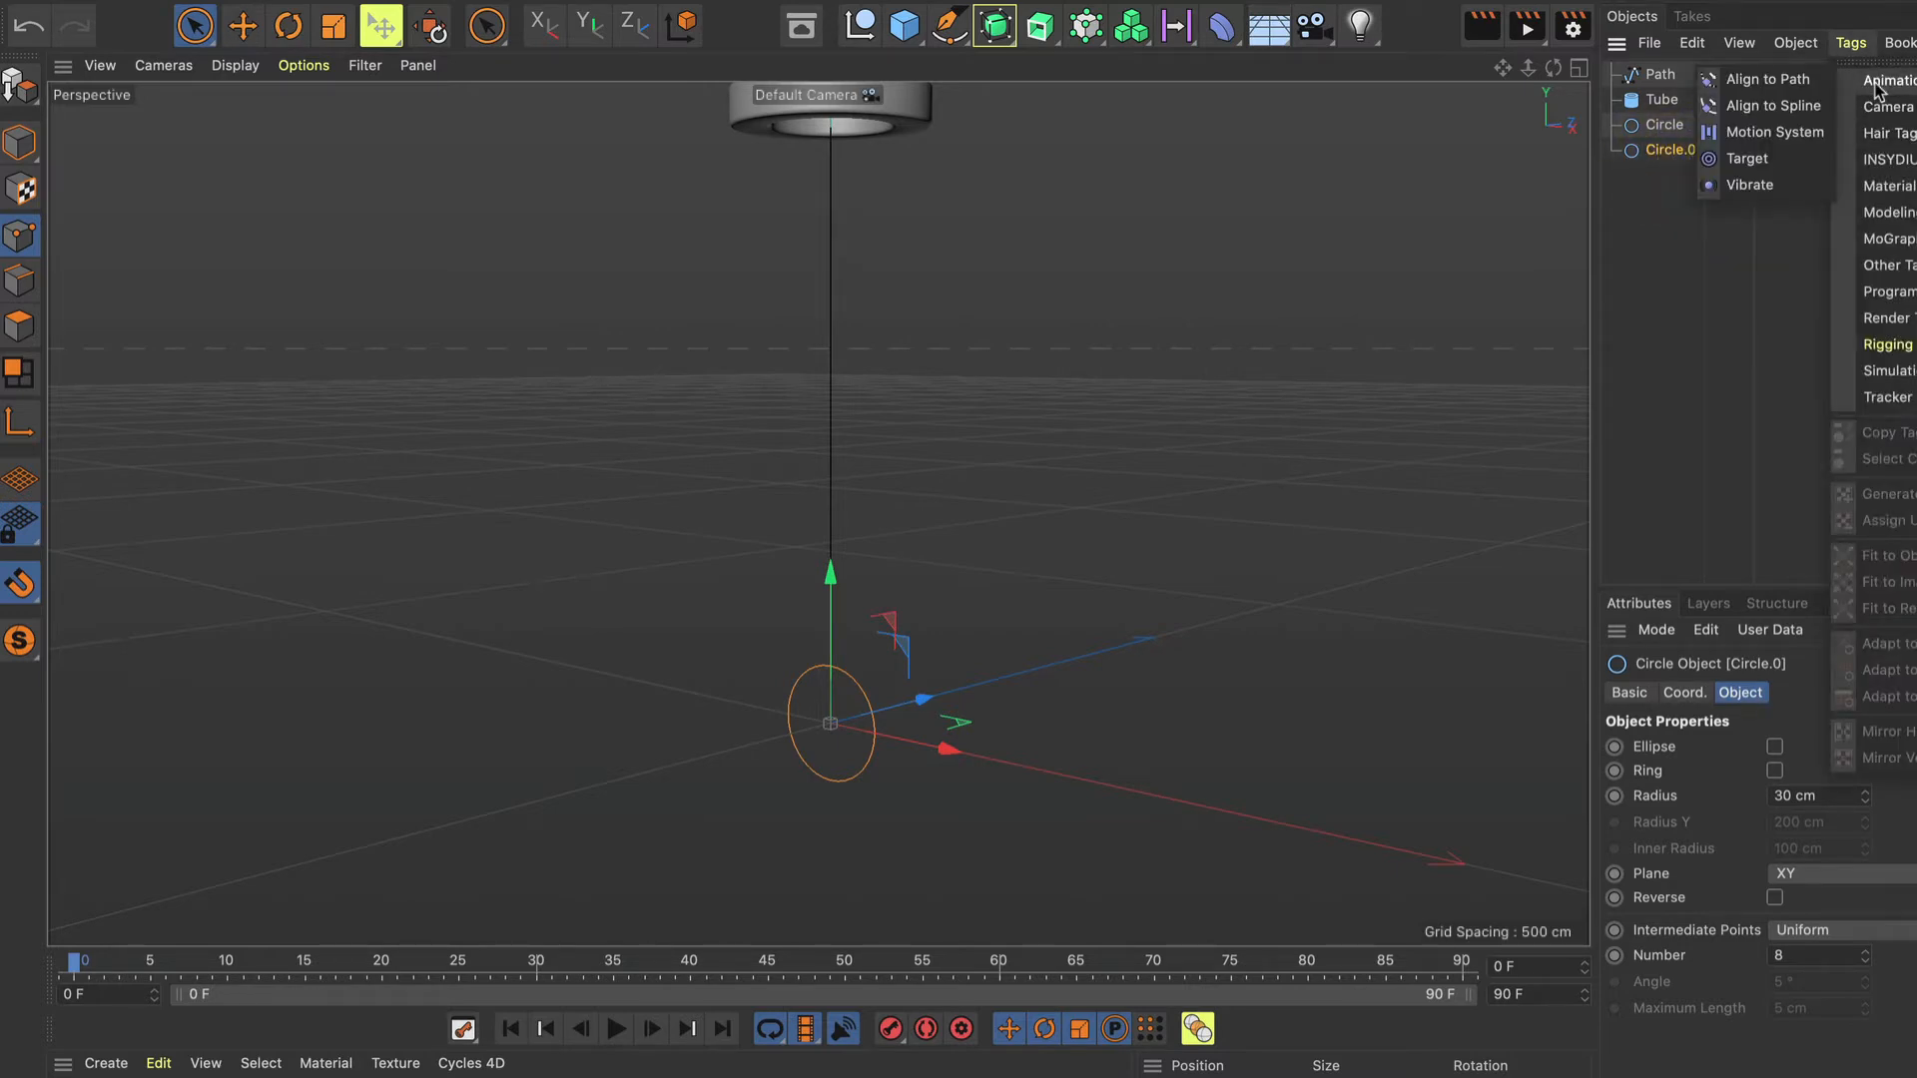
pyautogui.click(1767, 105)
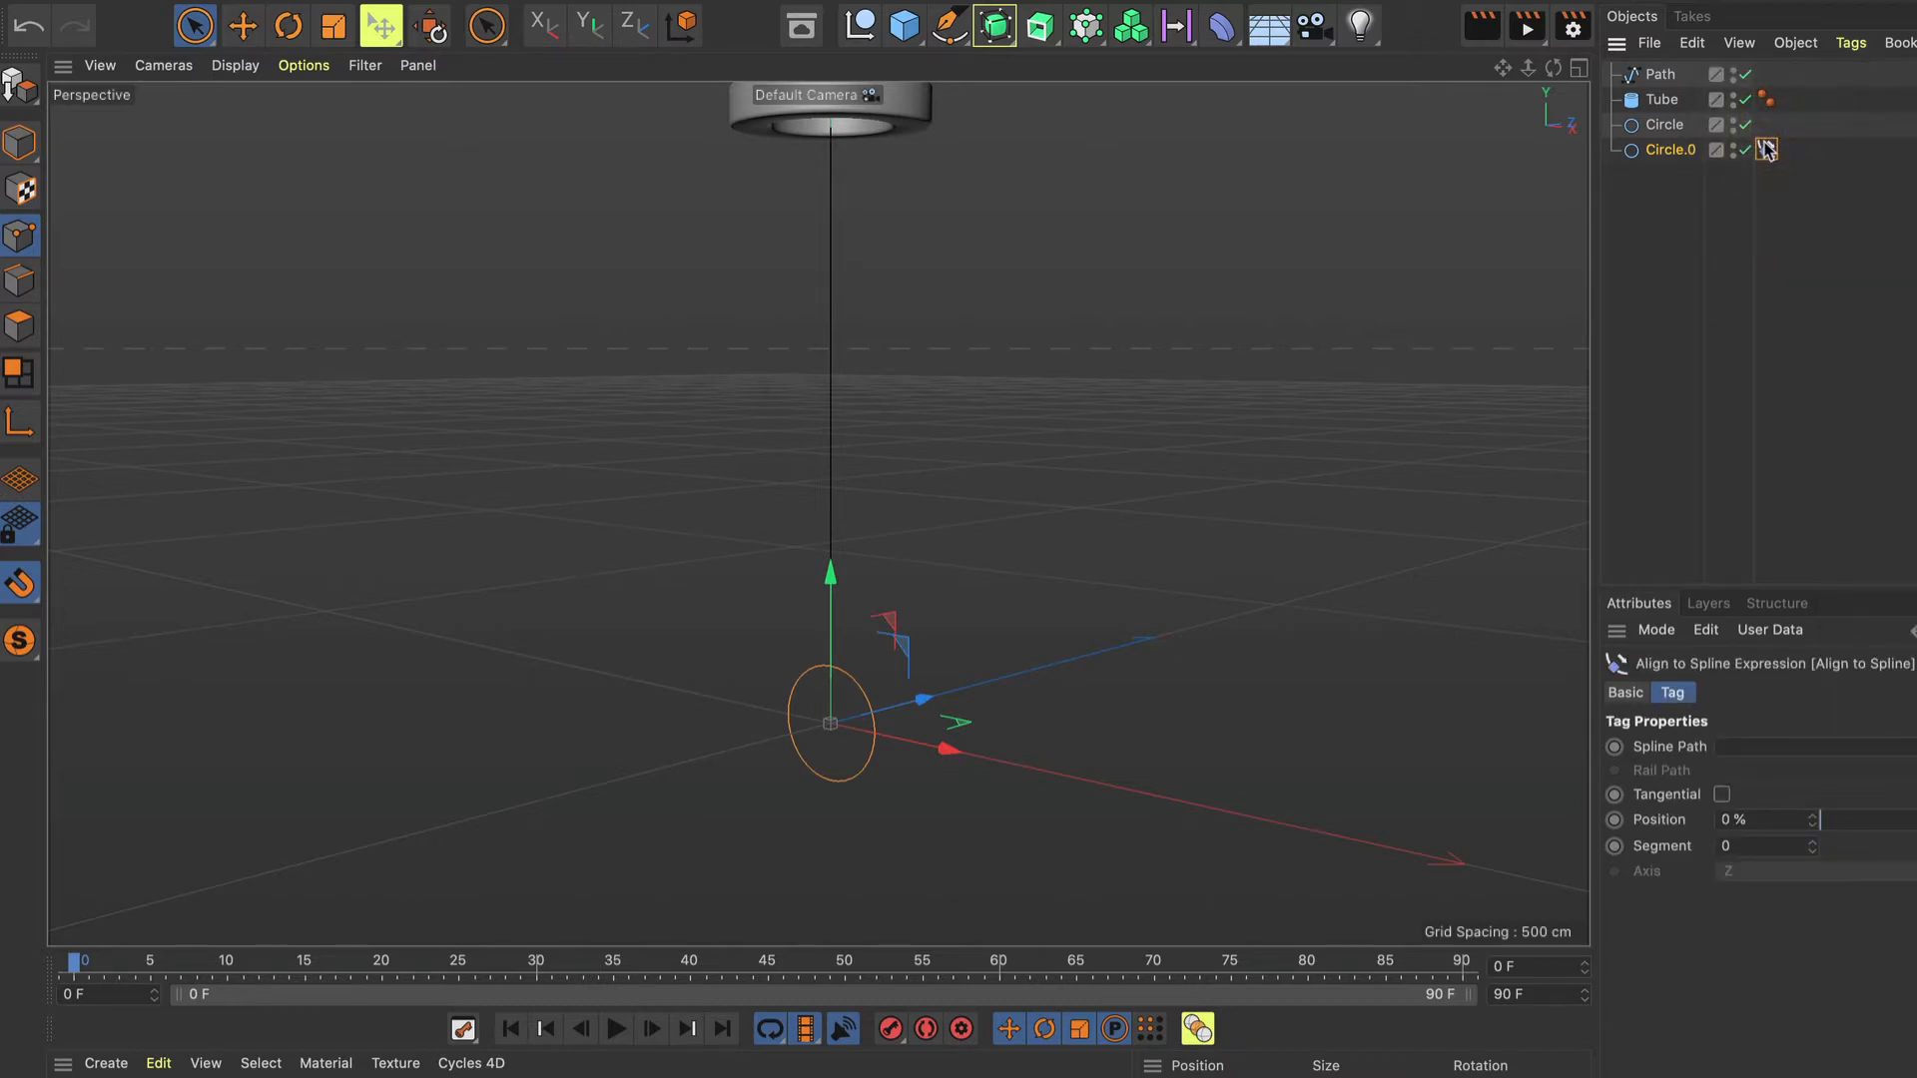
pyautogui.keyDown('ctrl'); pyautogui.moveTo(1766, 149); pyautogui.dragTo(1763, 140); pyautogui.keyUp('ctrl')
# Assign Path as the spline path of both circles' Align to Spline tags and enable Tangential on them.
pyautogui.keyDown('shift'); pyautogui.click(1766, 149); pyautogui.keyUp('shift')
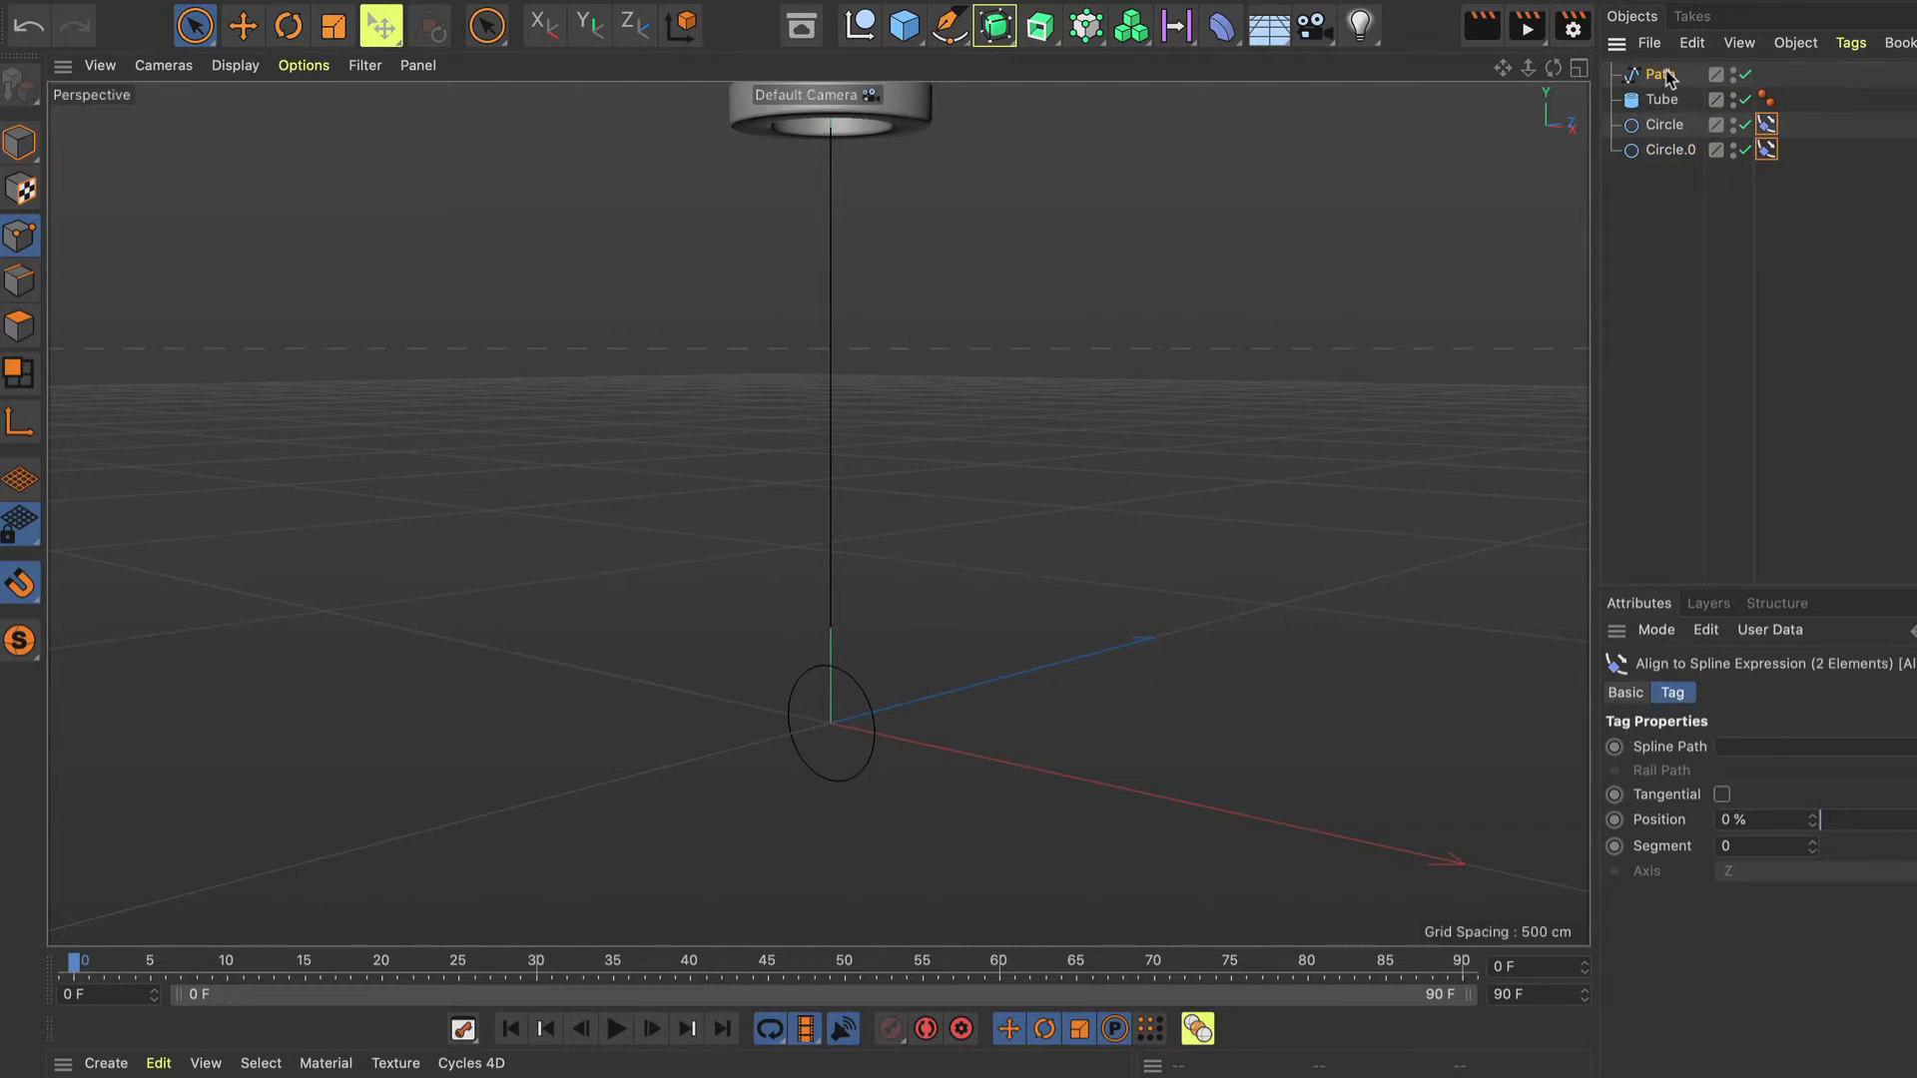
pyautogui.moveTo(1664, 78); pyautogui.dragTo(1787, 749)
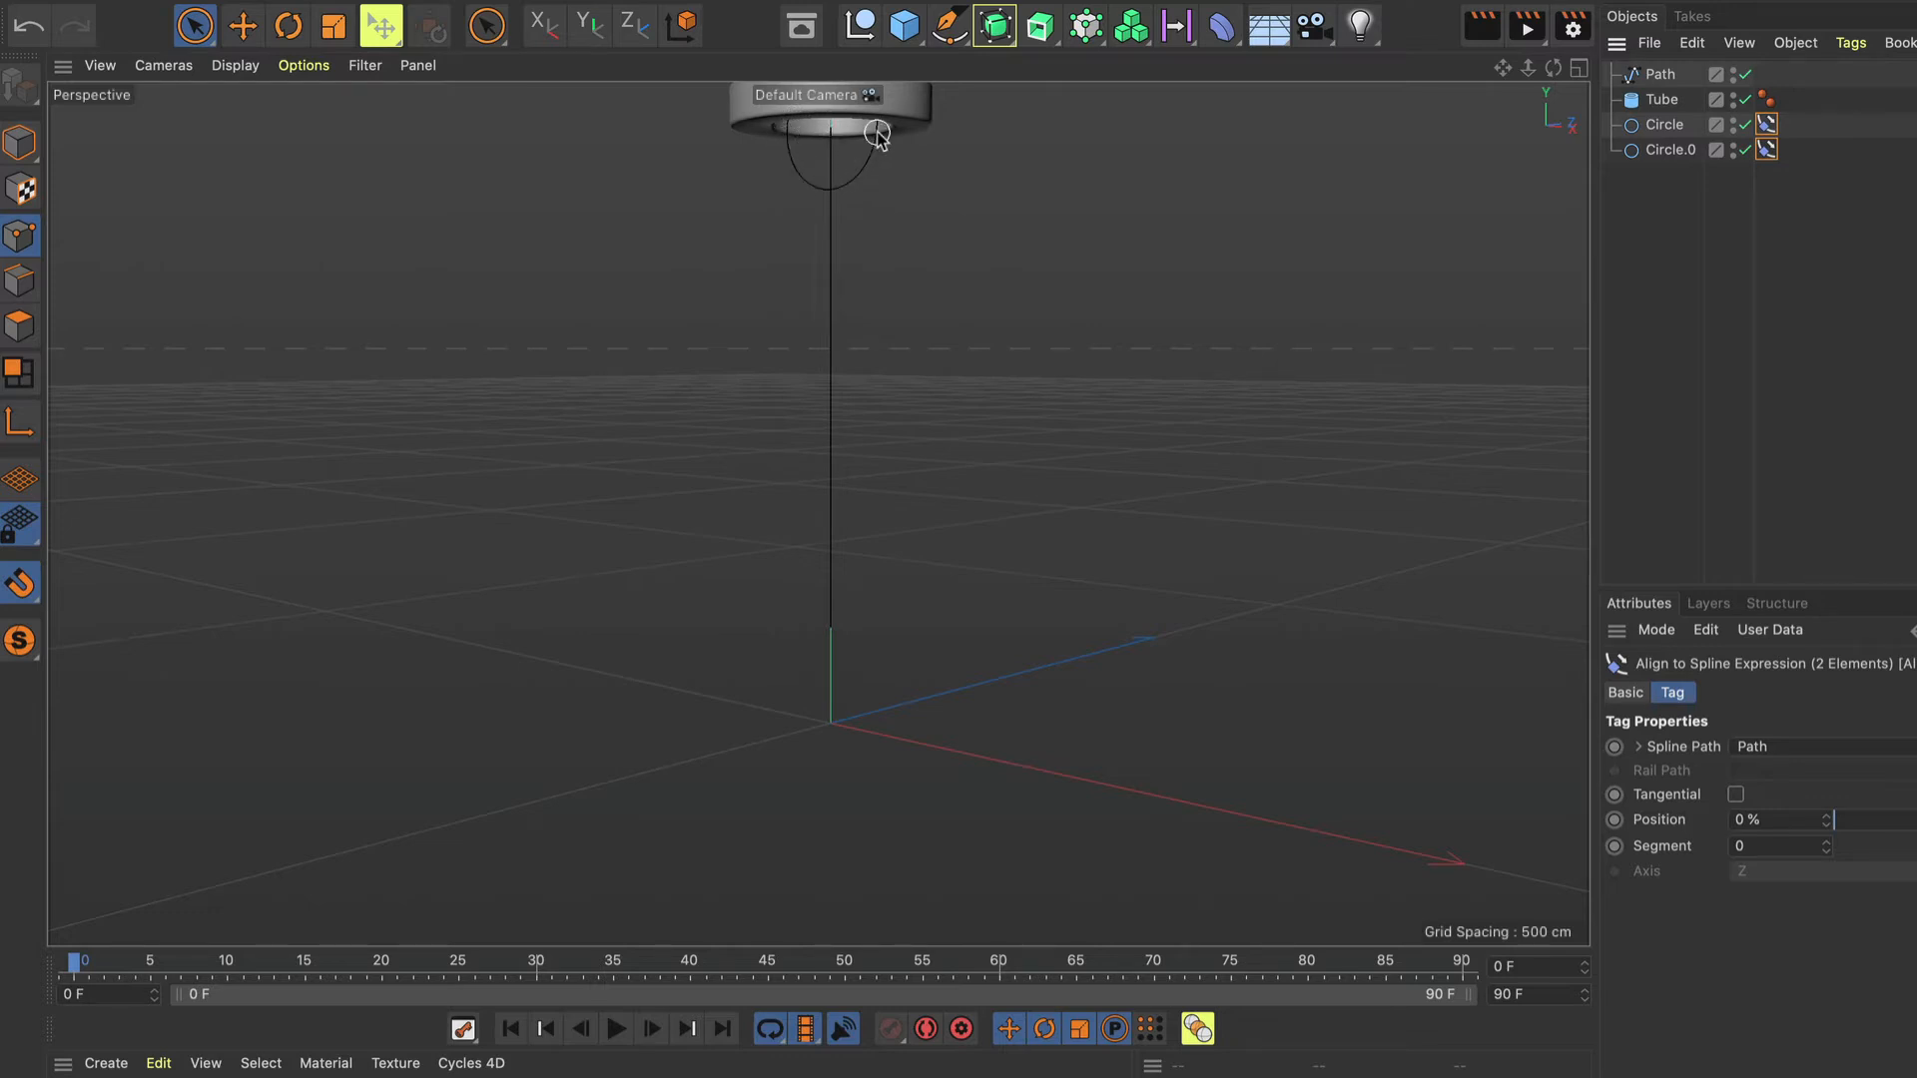
pyautogui.click(1736, 795)
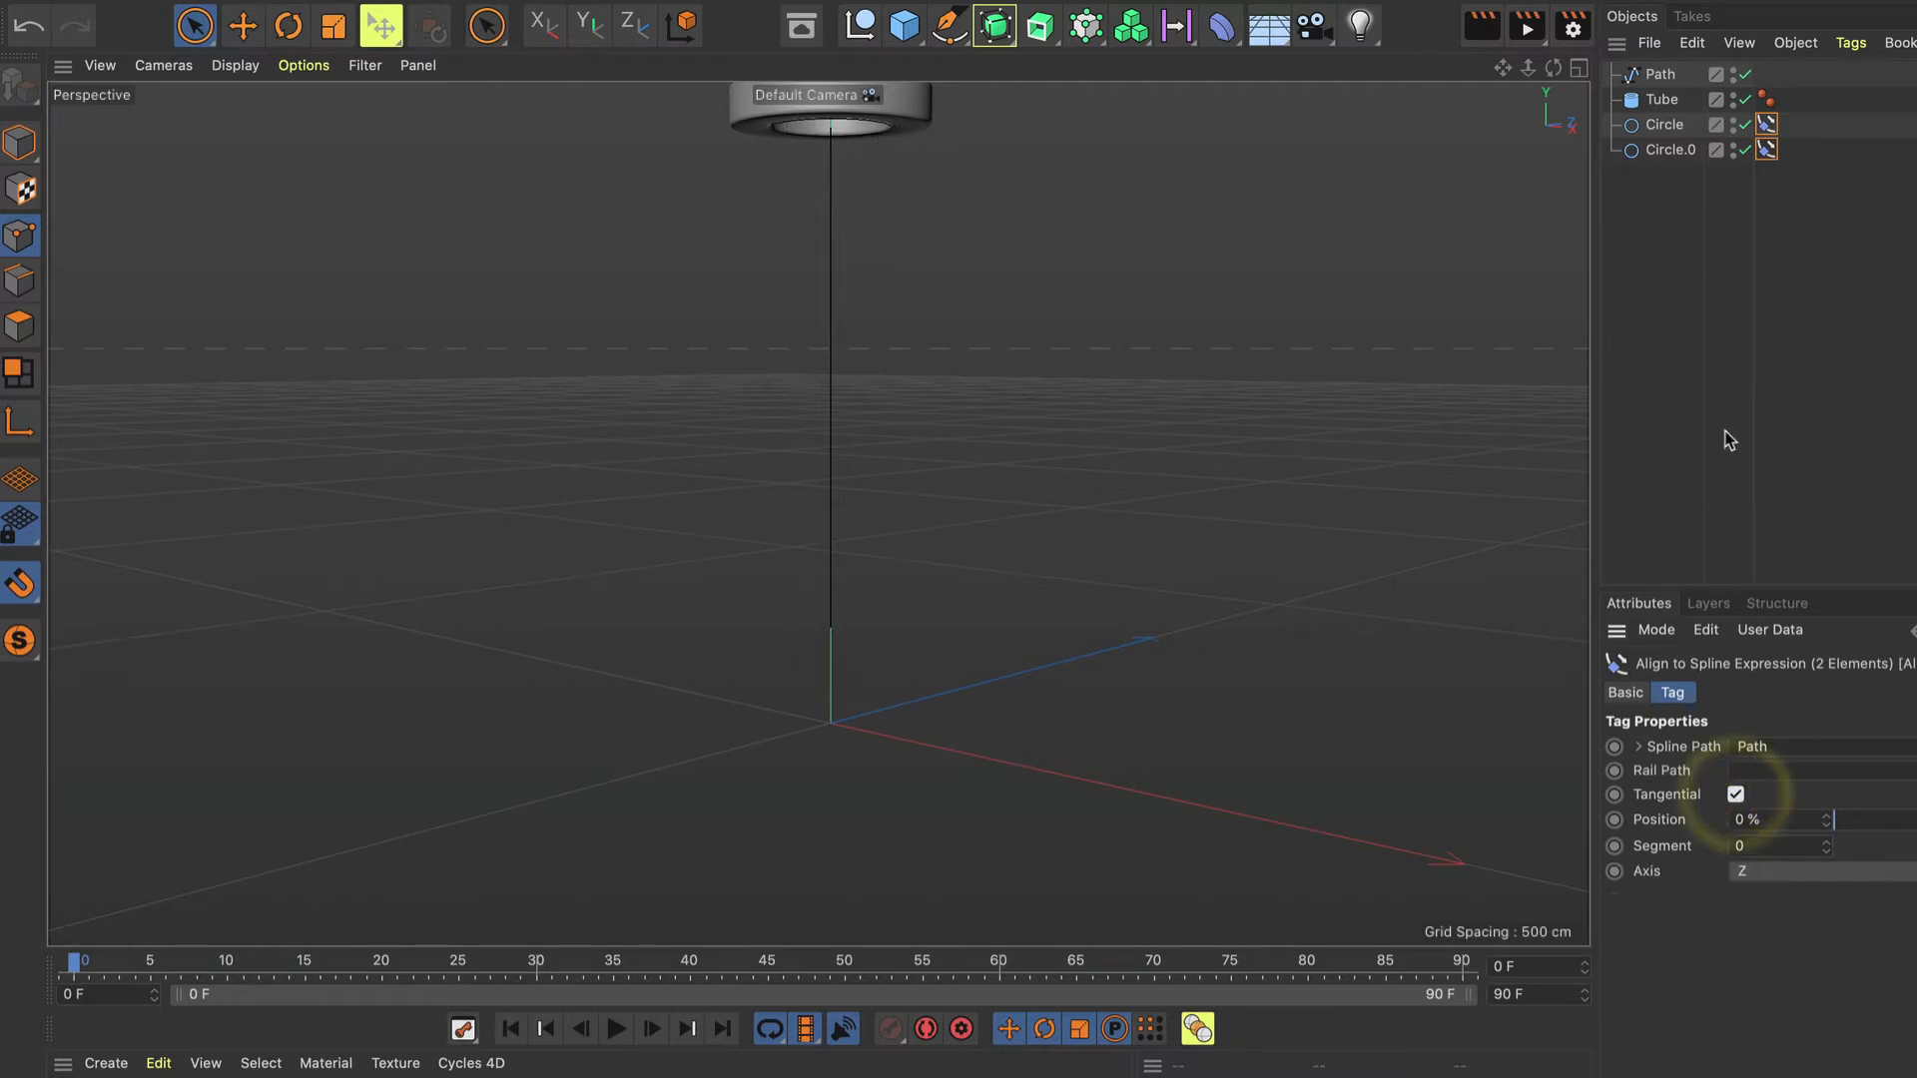
# Delete the Align to Spline tag from Circle, keeping the one on Circle.0.
pyautogui.click(1662, 127)
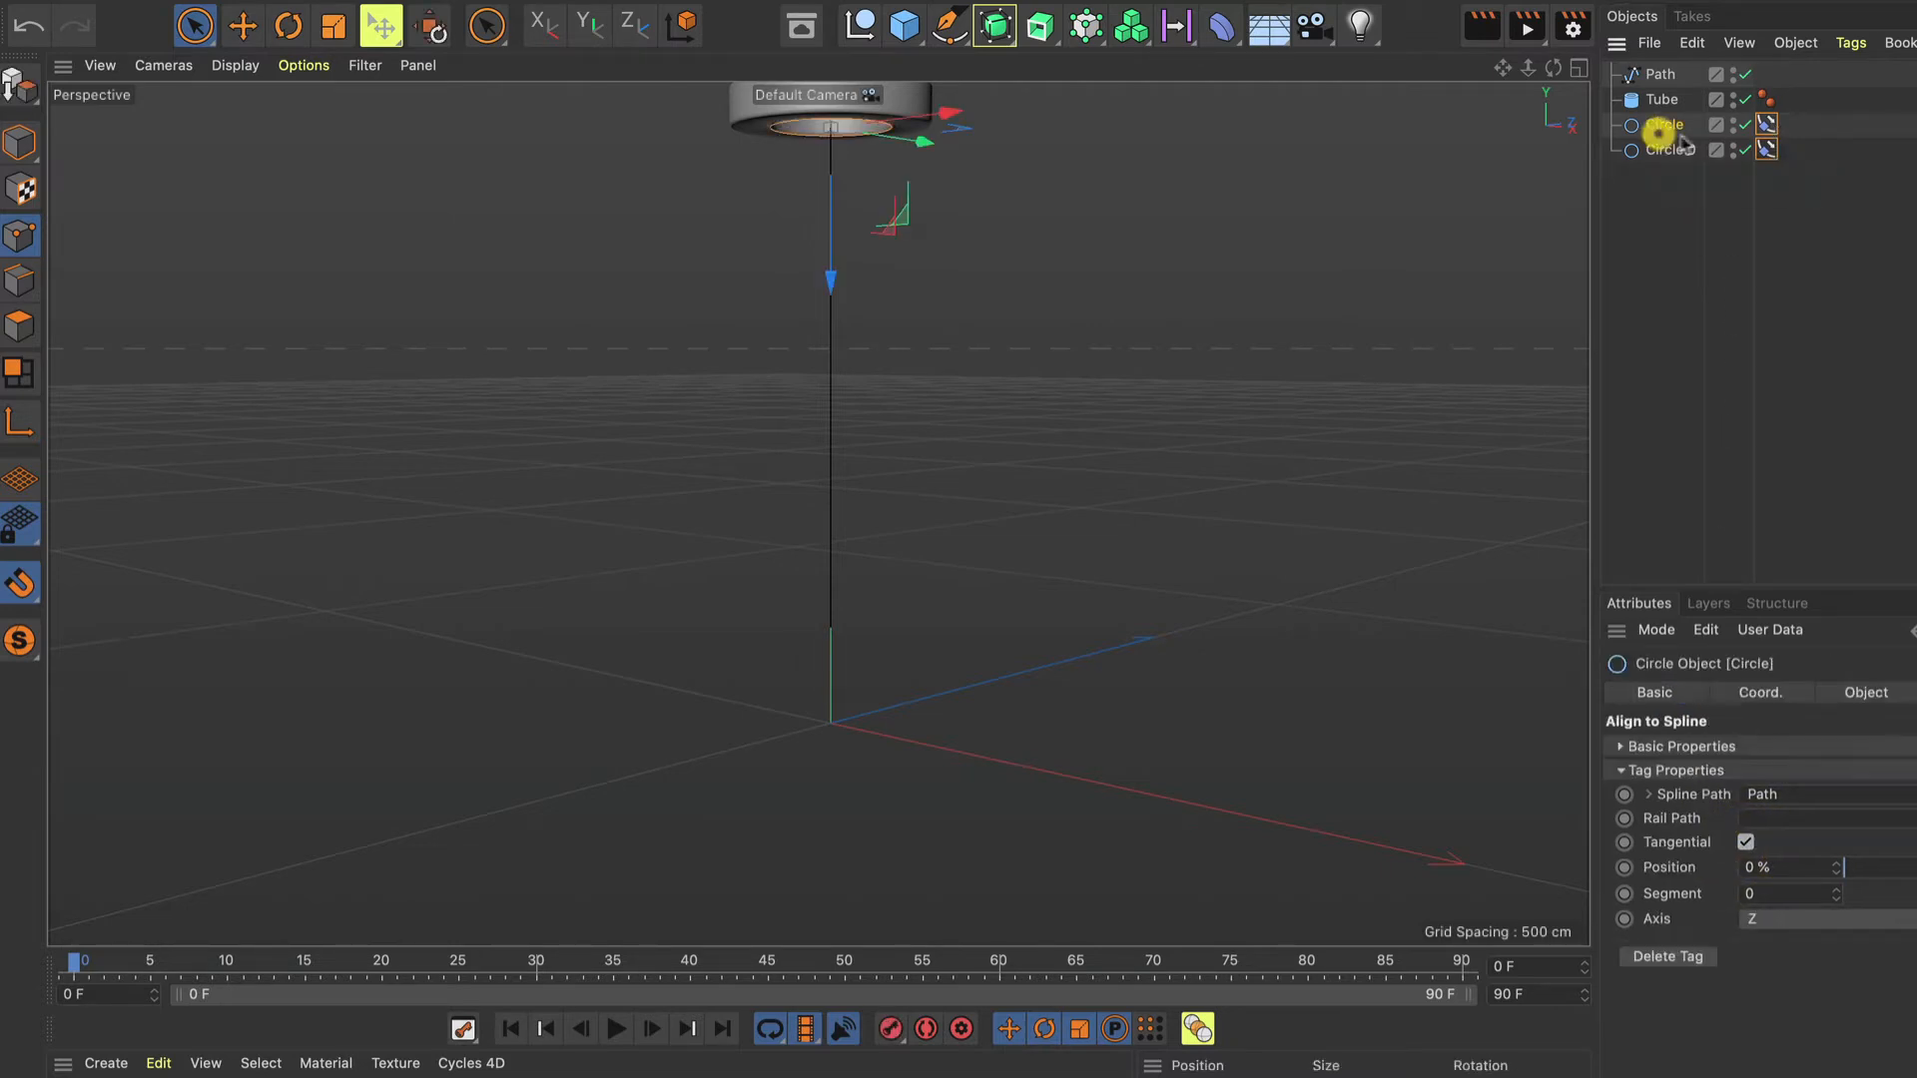
pyautogui.click(1767, 125)
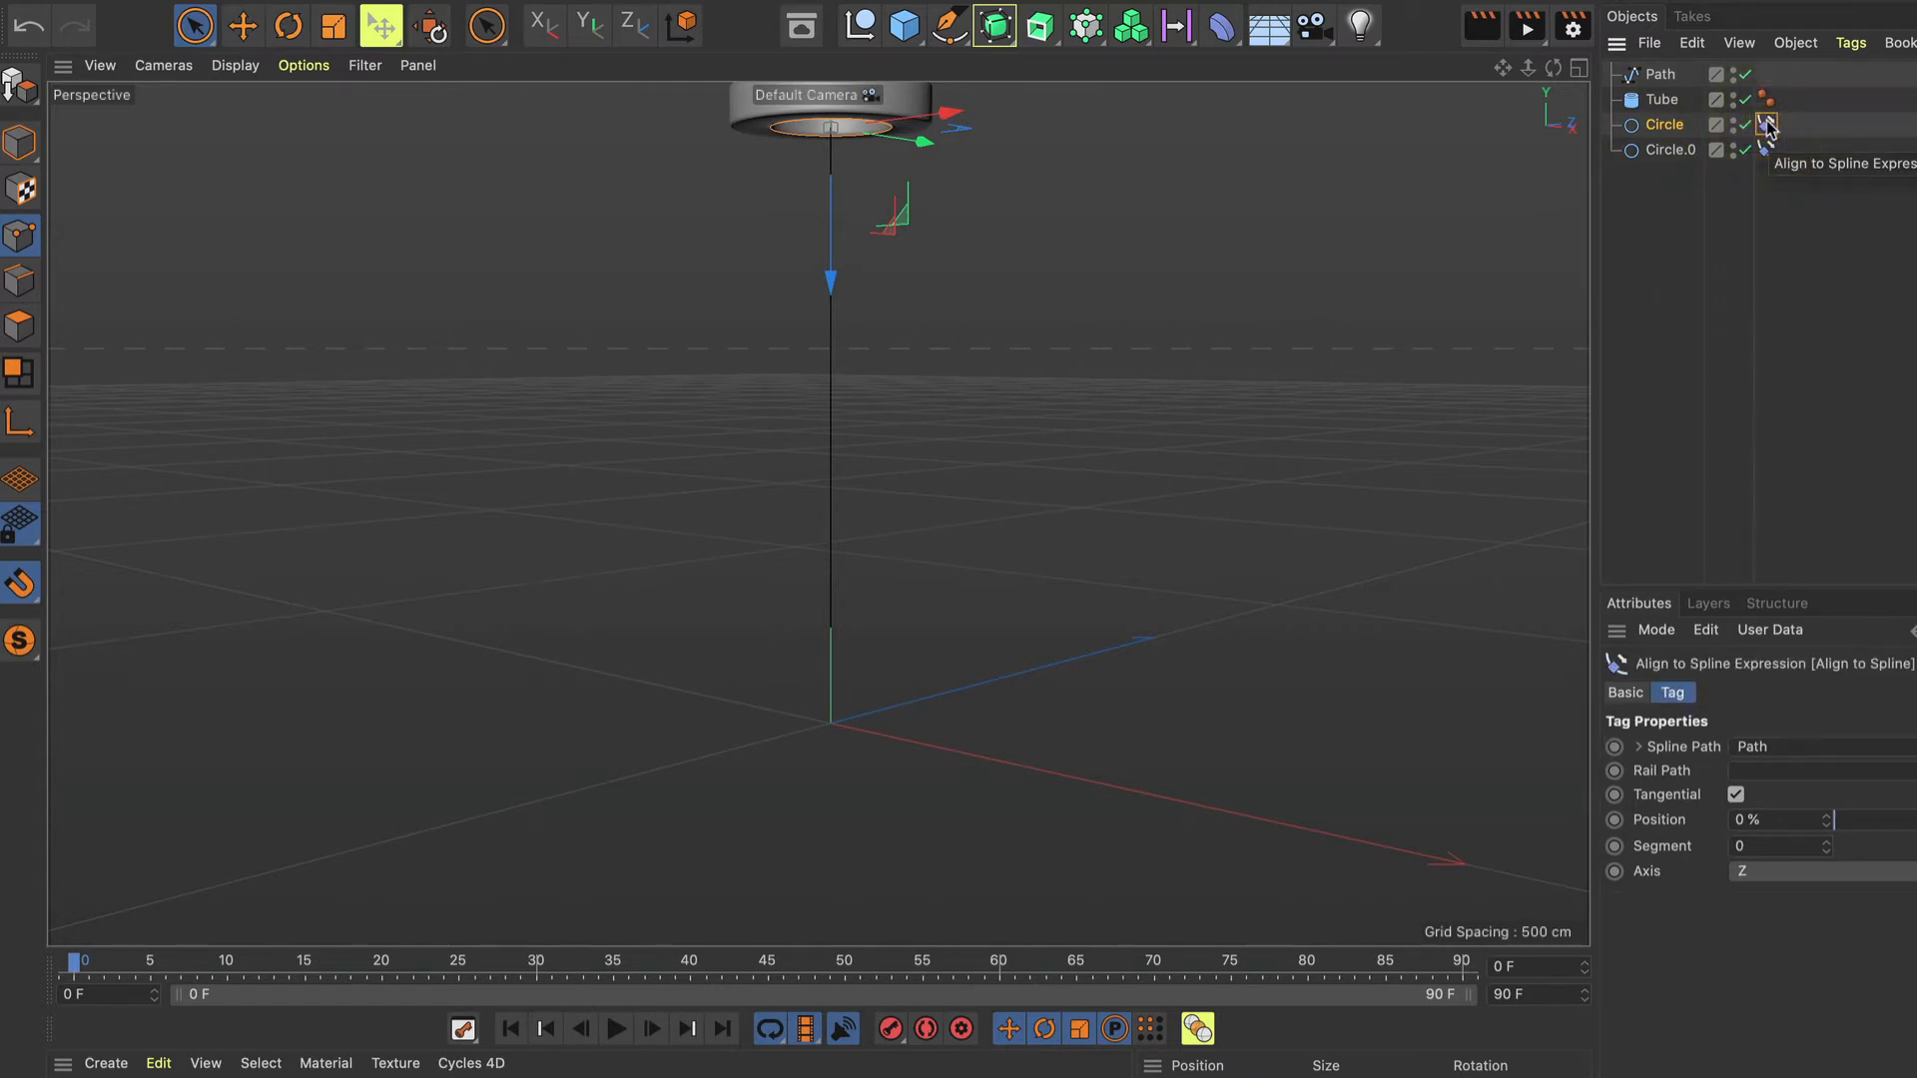
pyautogui.press('Delete')
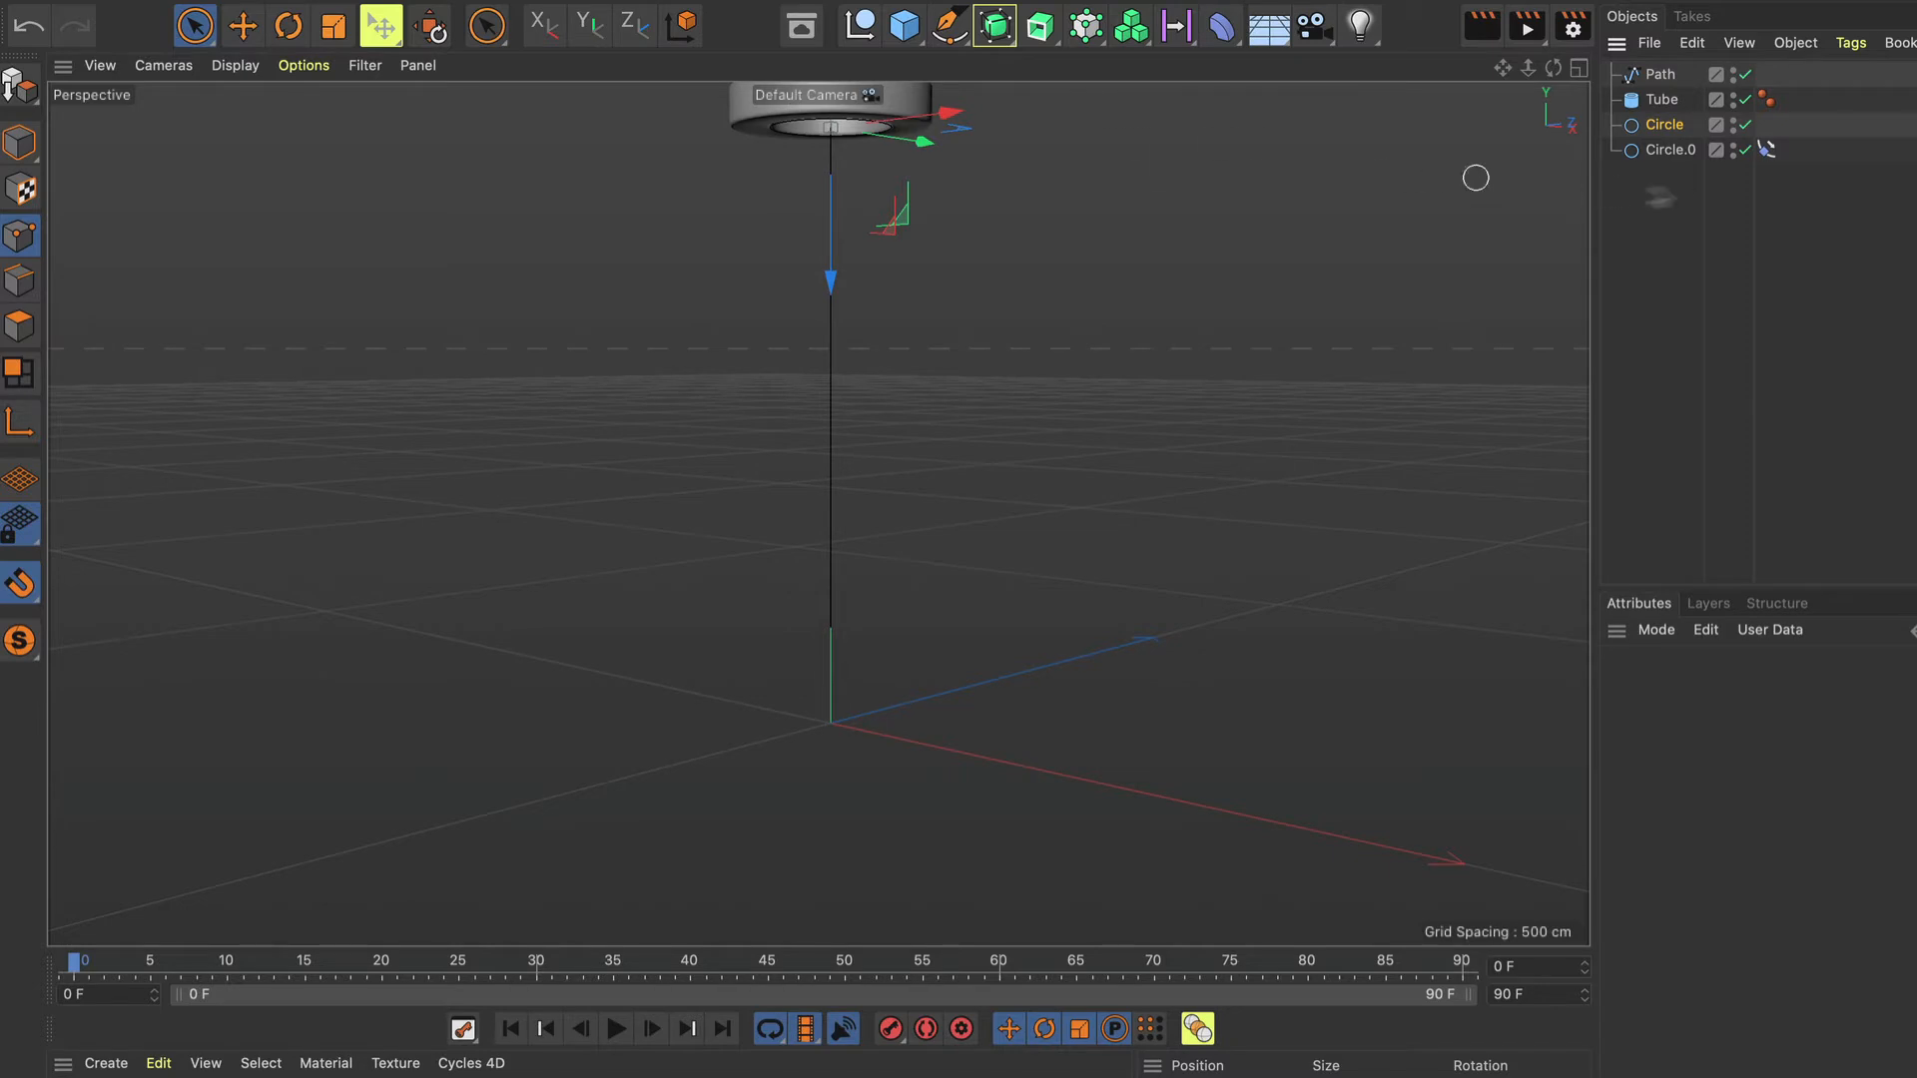
# Duplicate the tagged Circle.0 repeatedly, copying the growing set of circles until the series runs through Circle.31.
pyautogui.click(1677, 151)
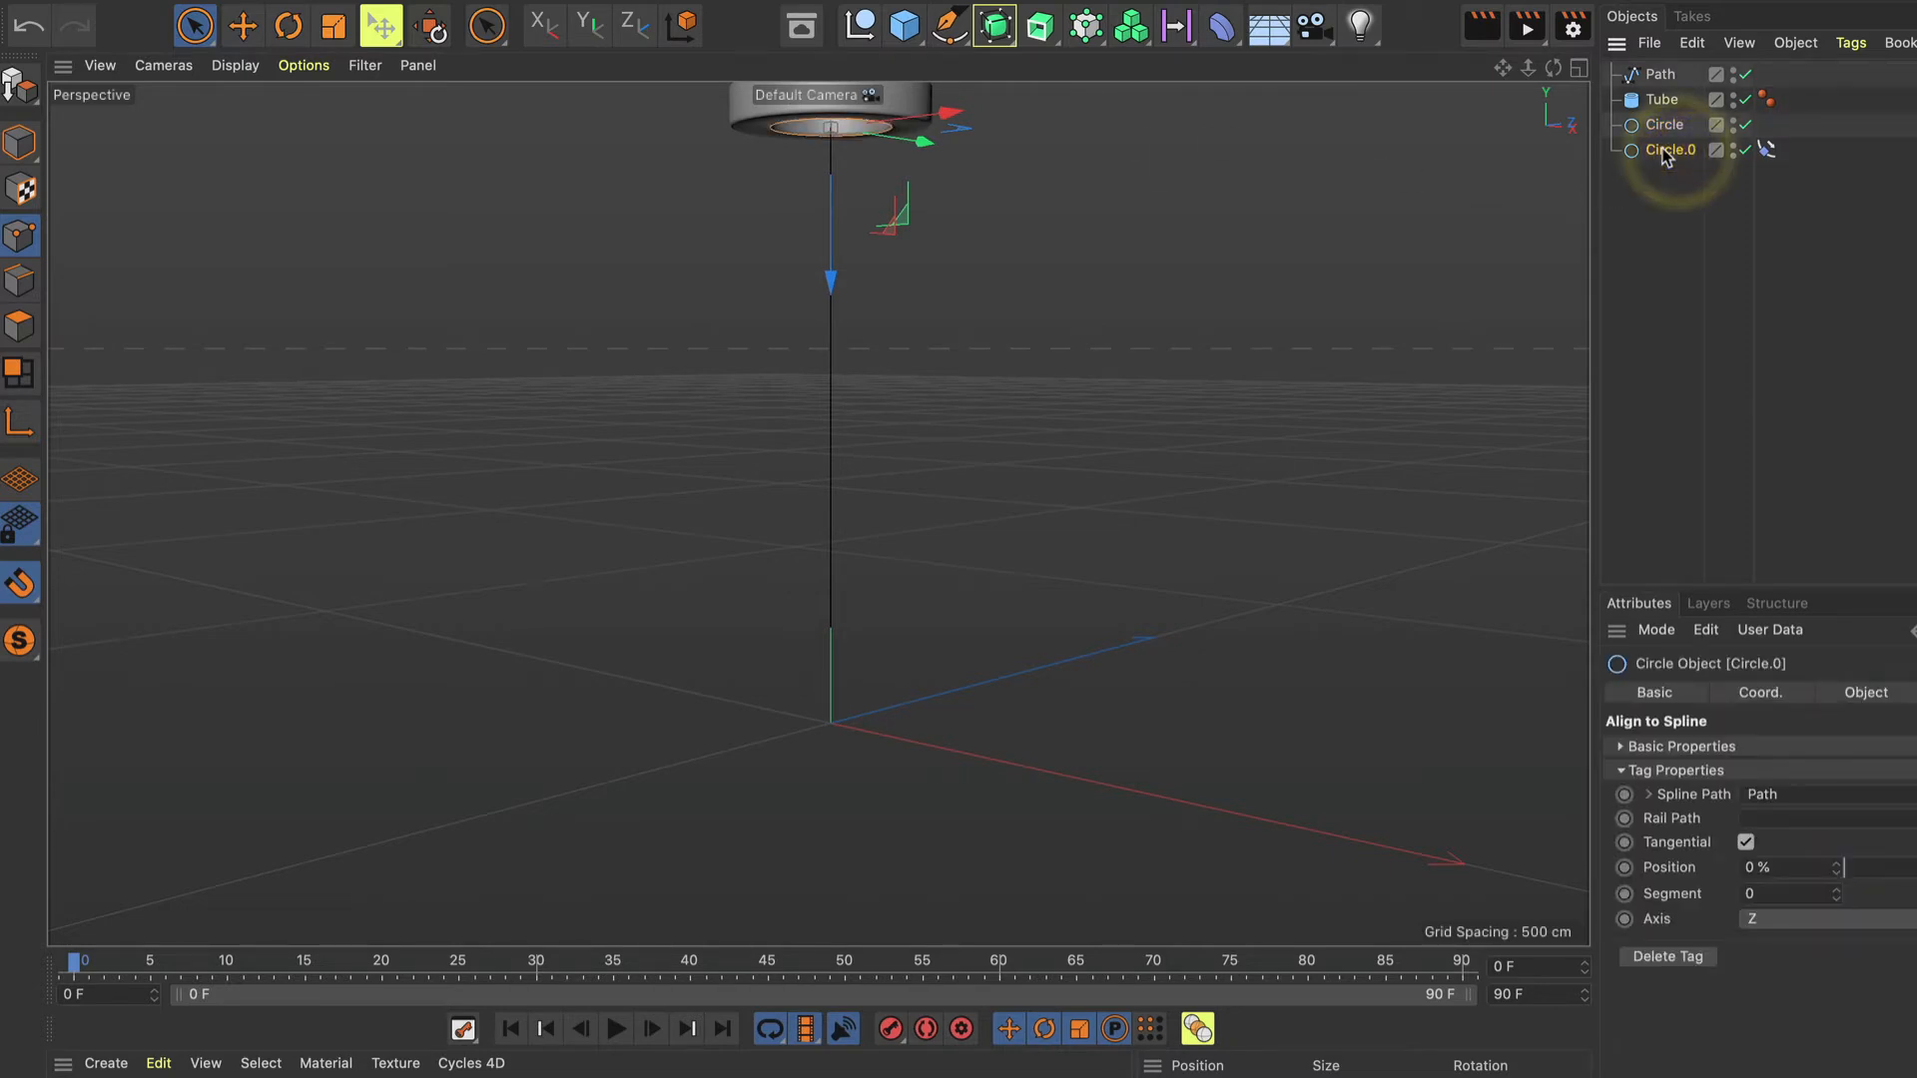
pyautogui.keyDown('ctrl'); pyautogui.moveTo(1665, 156); pyautogui.dragTo(1677, 176); pyautogui.keyUp('ctrl')
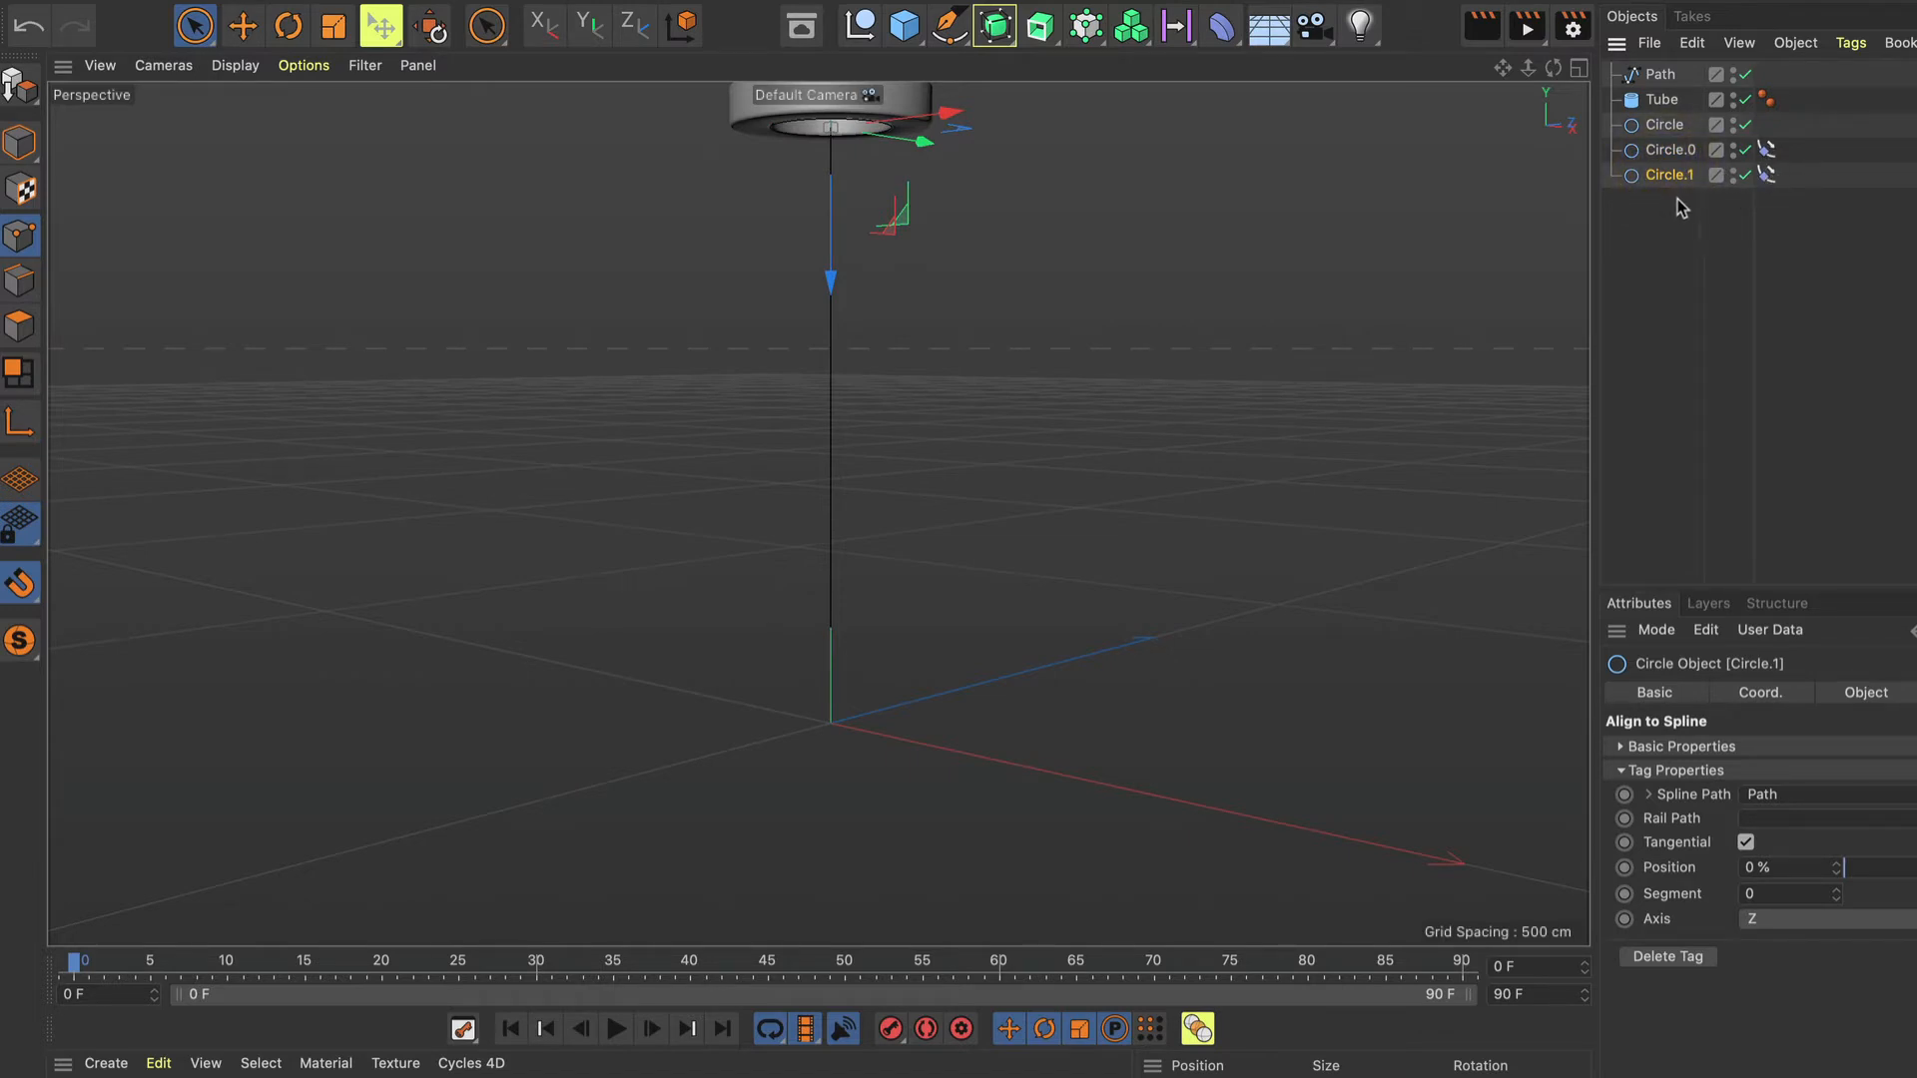
pyautogui.keyDown('ctrl'); pyautogui.click(1669, 150); pyautogui.keyUp('ctrl')
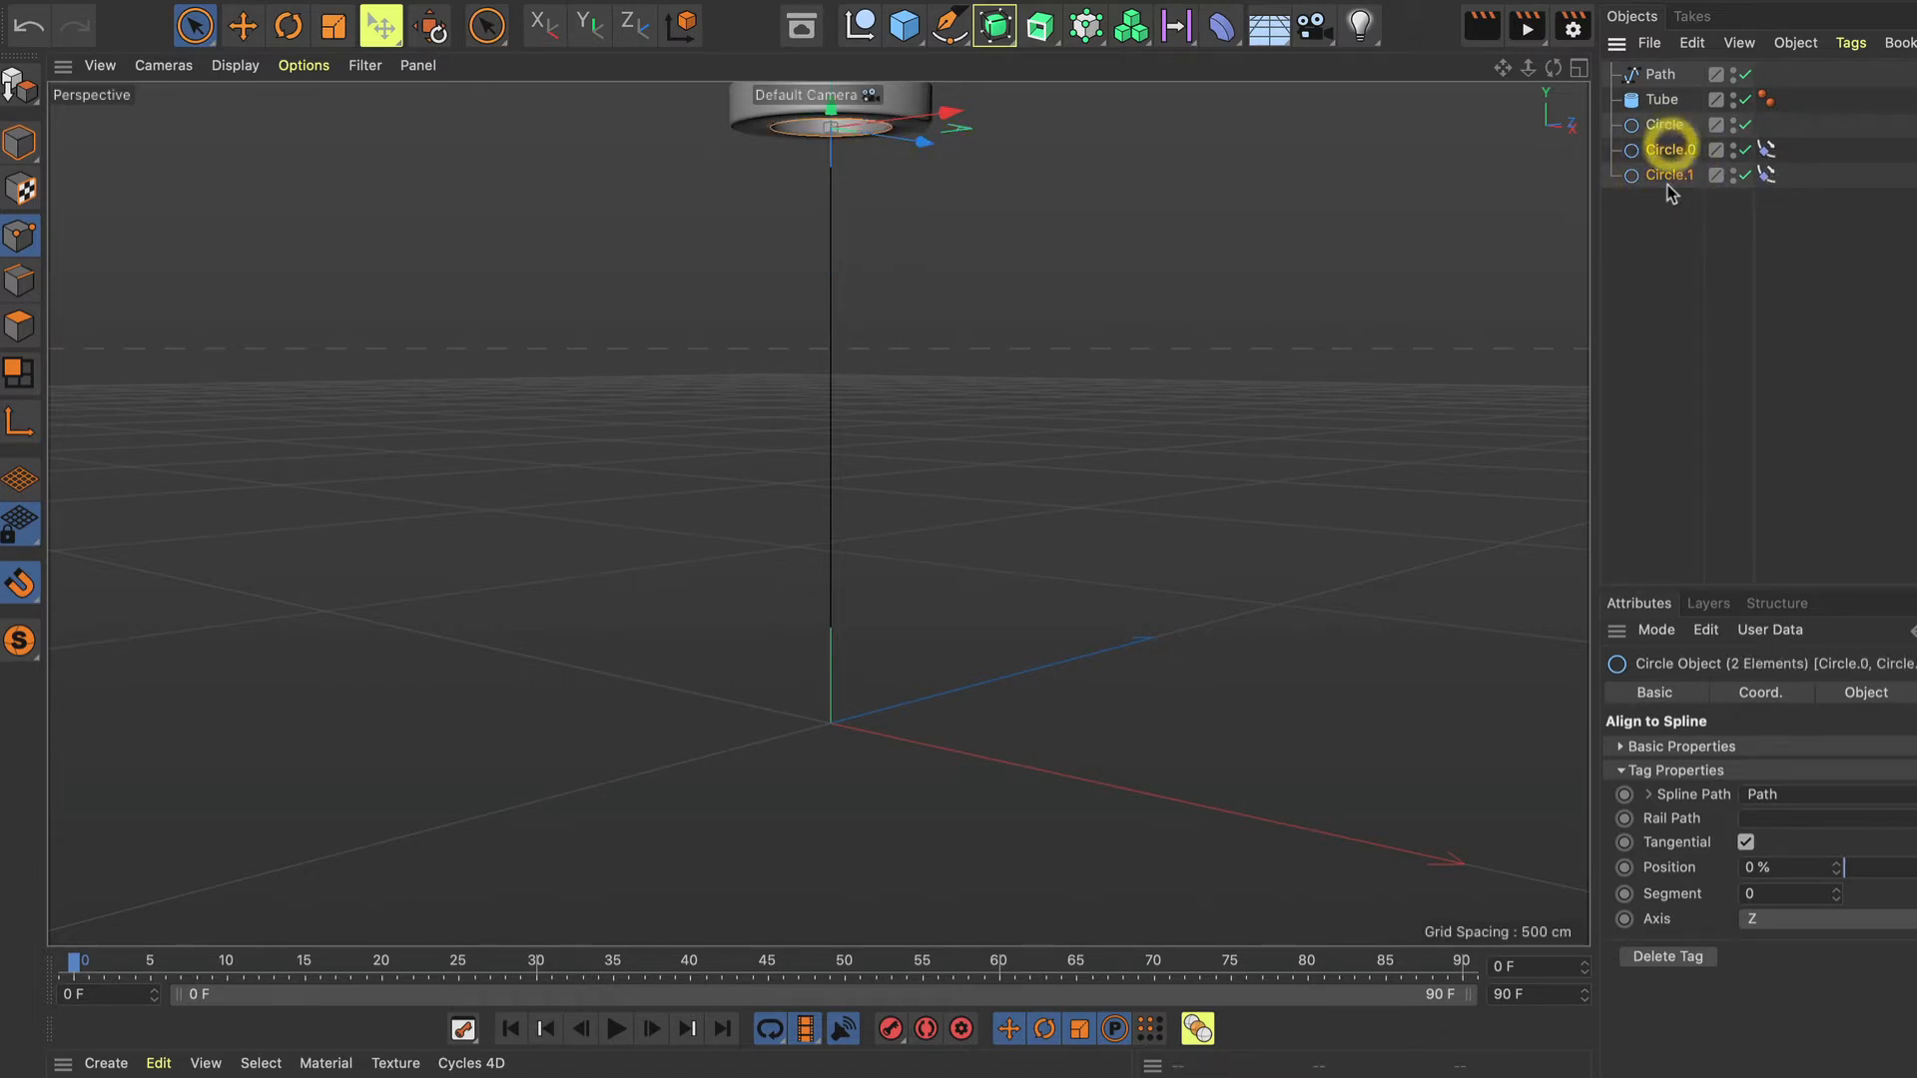
pyautogui.keyDown('ctrl'); pyautogui.moveTo(1673, 195); pyautogui.dragTo(1687, 267); pyautogui.keyUp('ctrl')
pyautogui.moveTo(1688, 371); pyautogui.dragTo(1668, 146)
pyautogui.keyDown('ctrl'); pyautogui.moveTo(1673, 330); pyautogui.dragTo(1681, 419); pyautogui.keyUp('ctrl')
pyautogui.moveTo(1688, 562); pyautogui.dragTo(1667, 146)
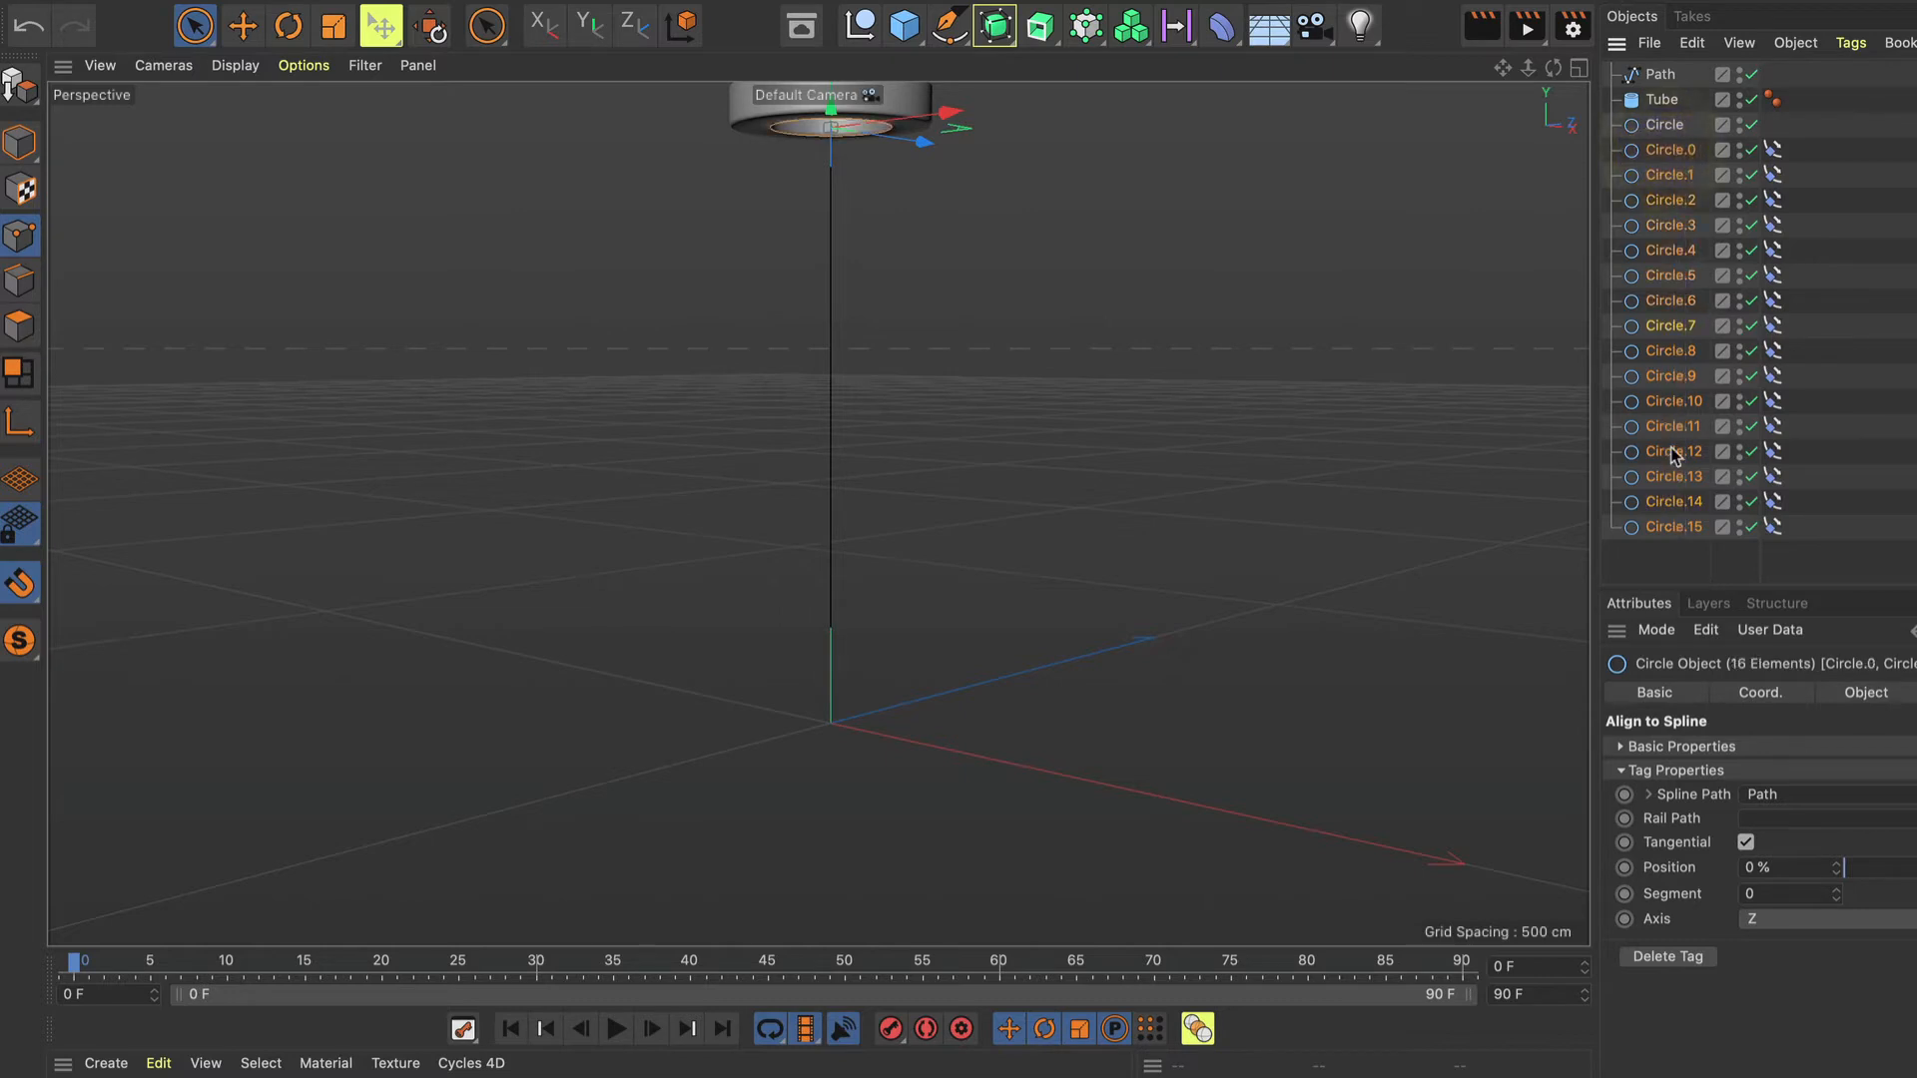
pyautogui.keyDown('ctrl'); pyautogui.moveTo(1674, 532); pyautogui.dragTo(1679, 551); pyautogui.keyUp('ctrl')
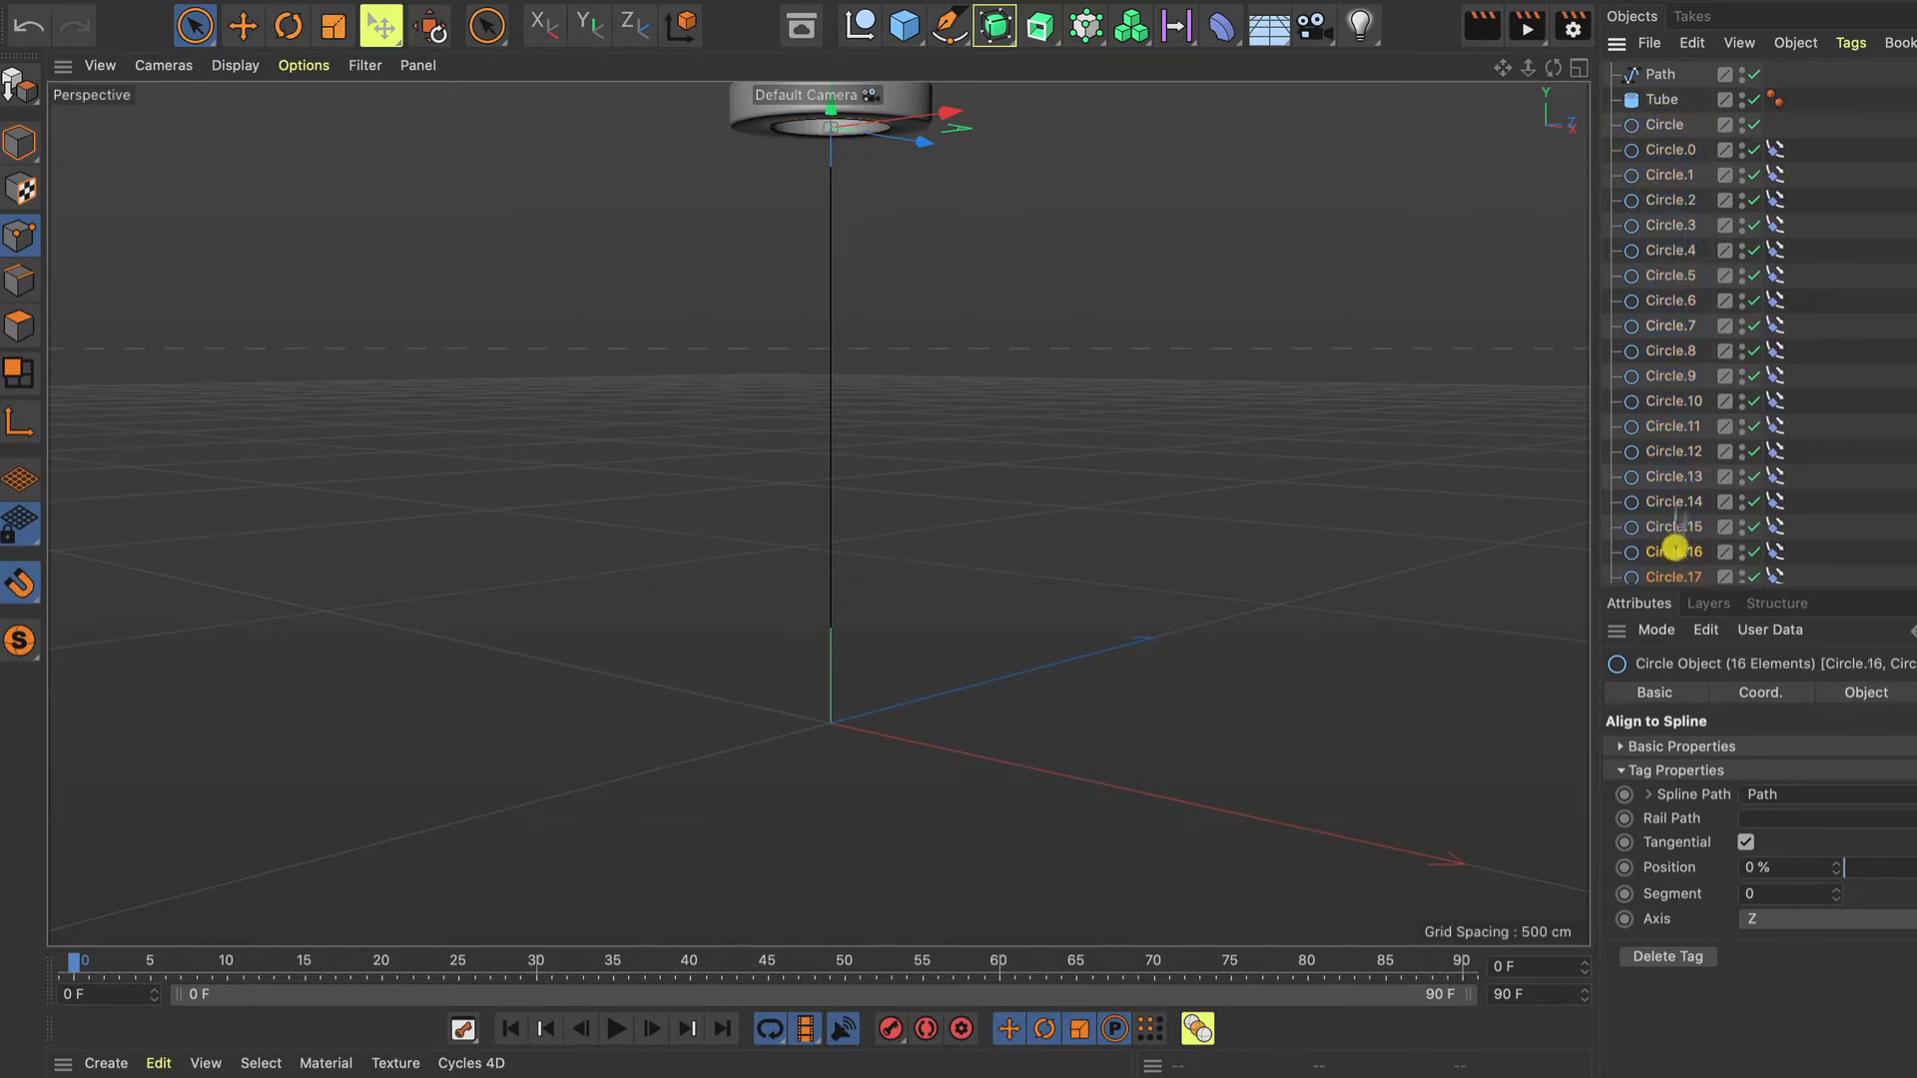
# Delete the surplus Circle.30 and Circle.31 so the series ends at Circle.29.
pyautogui.scroll(-5, 1687, 539)
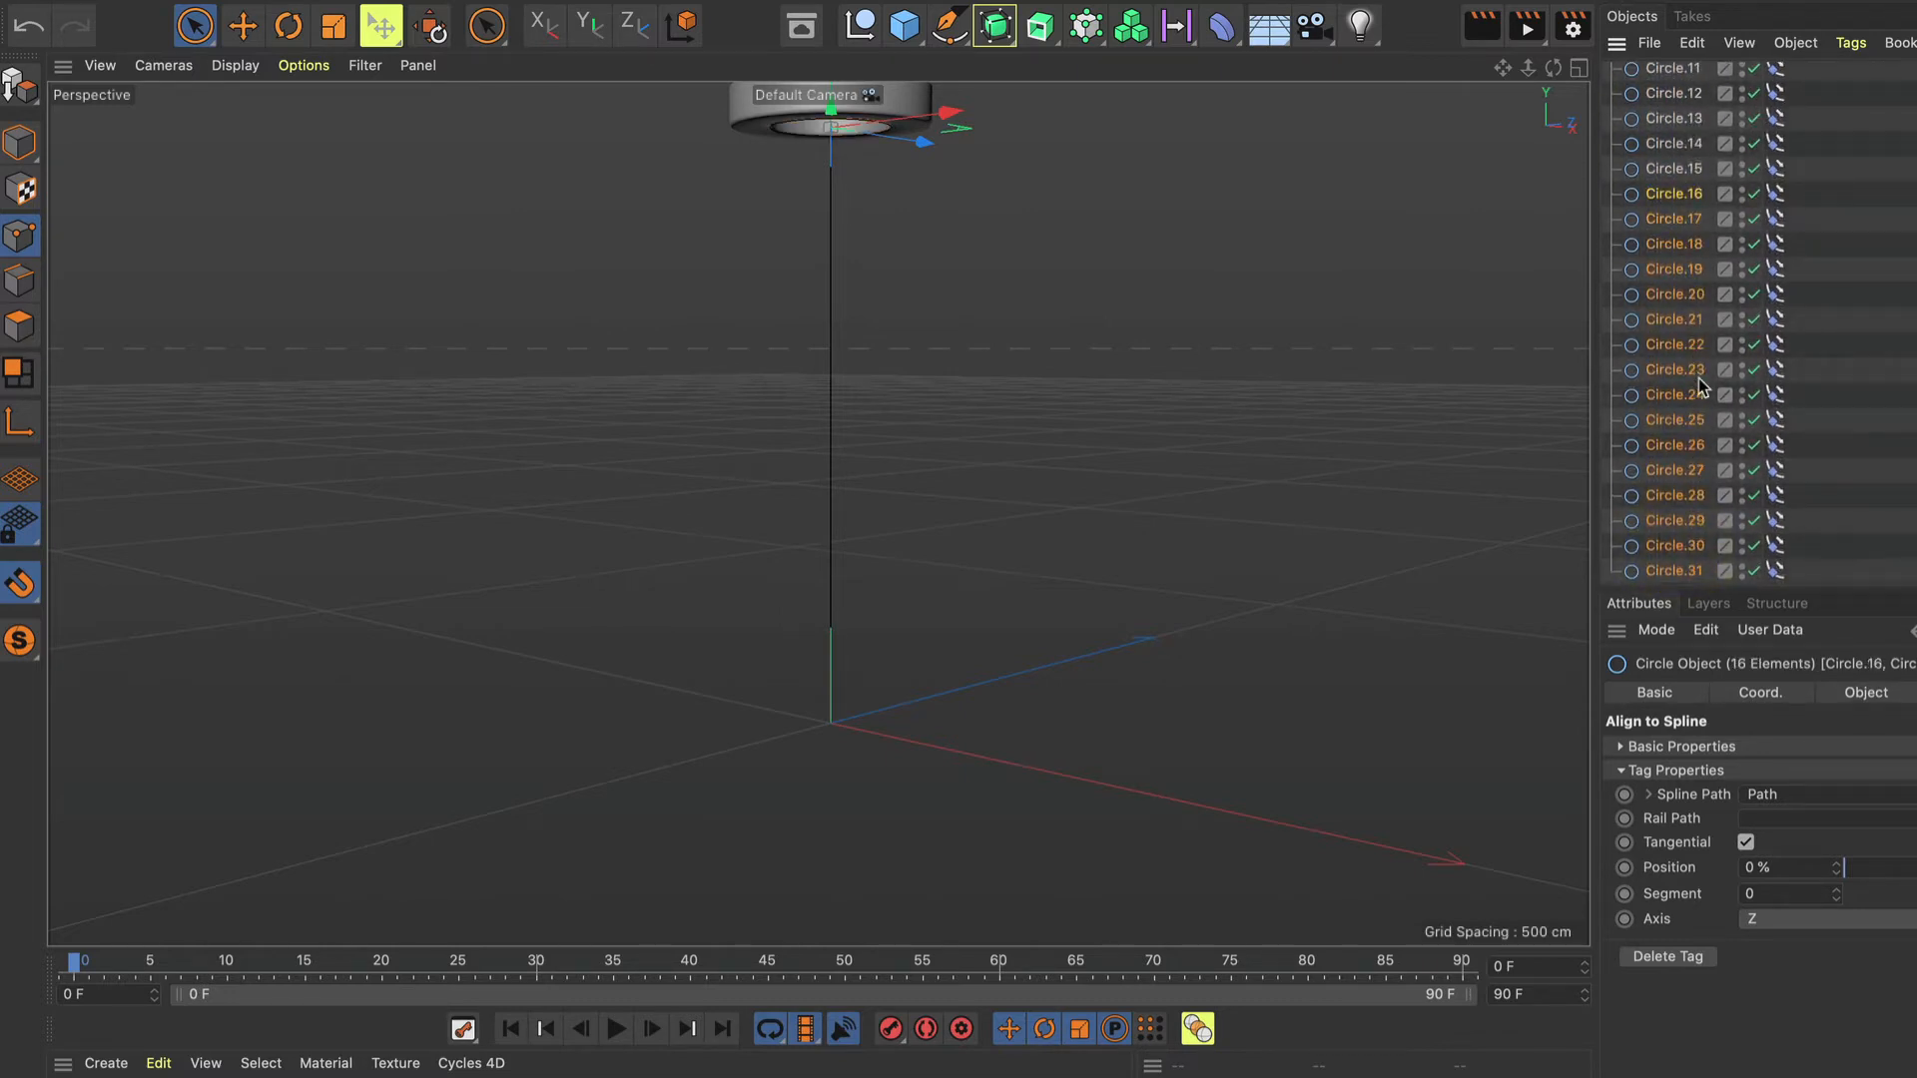
pyautogui.click(1681, 539)
pyautogui.click(1668, 567)
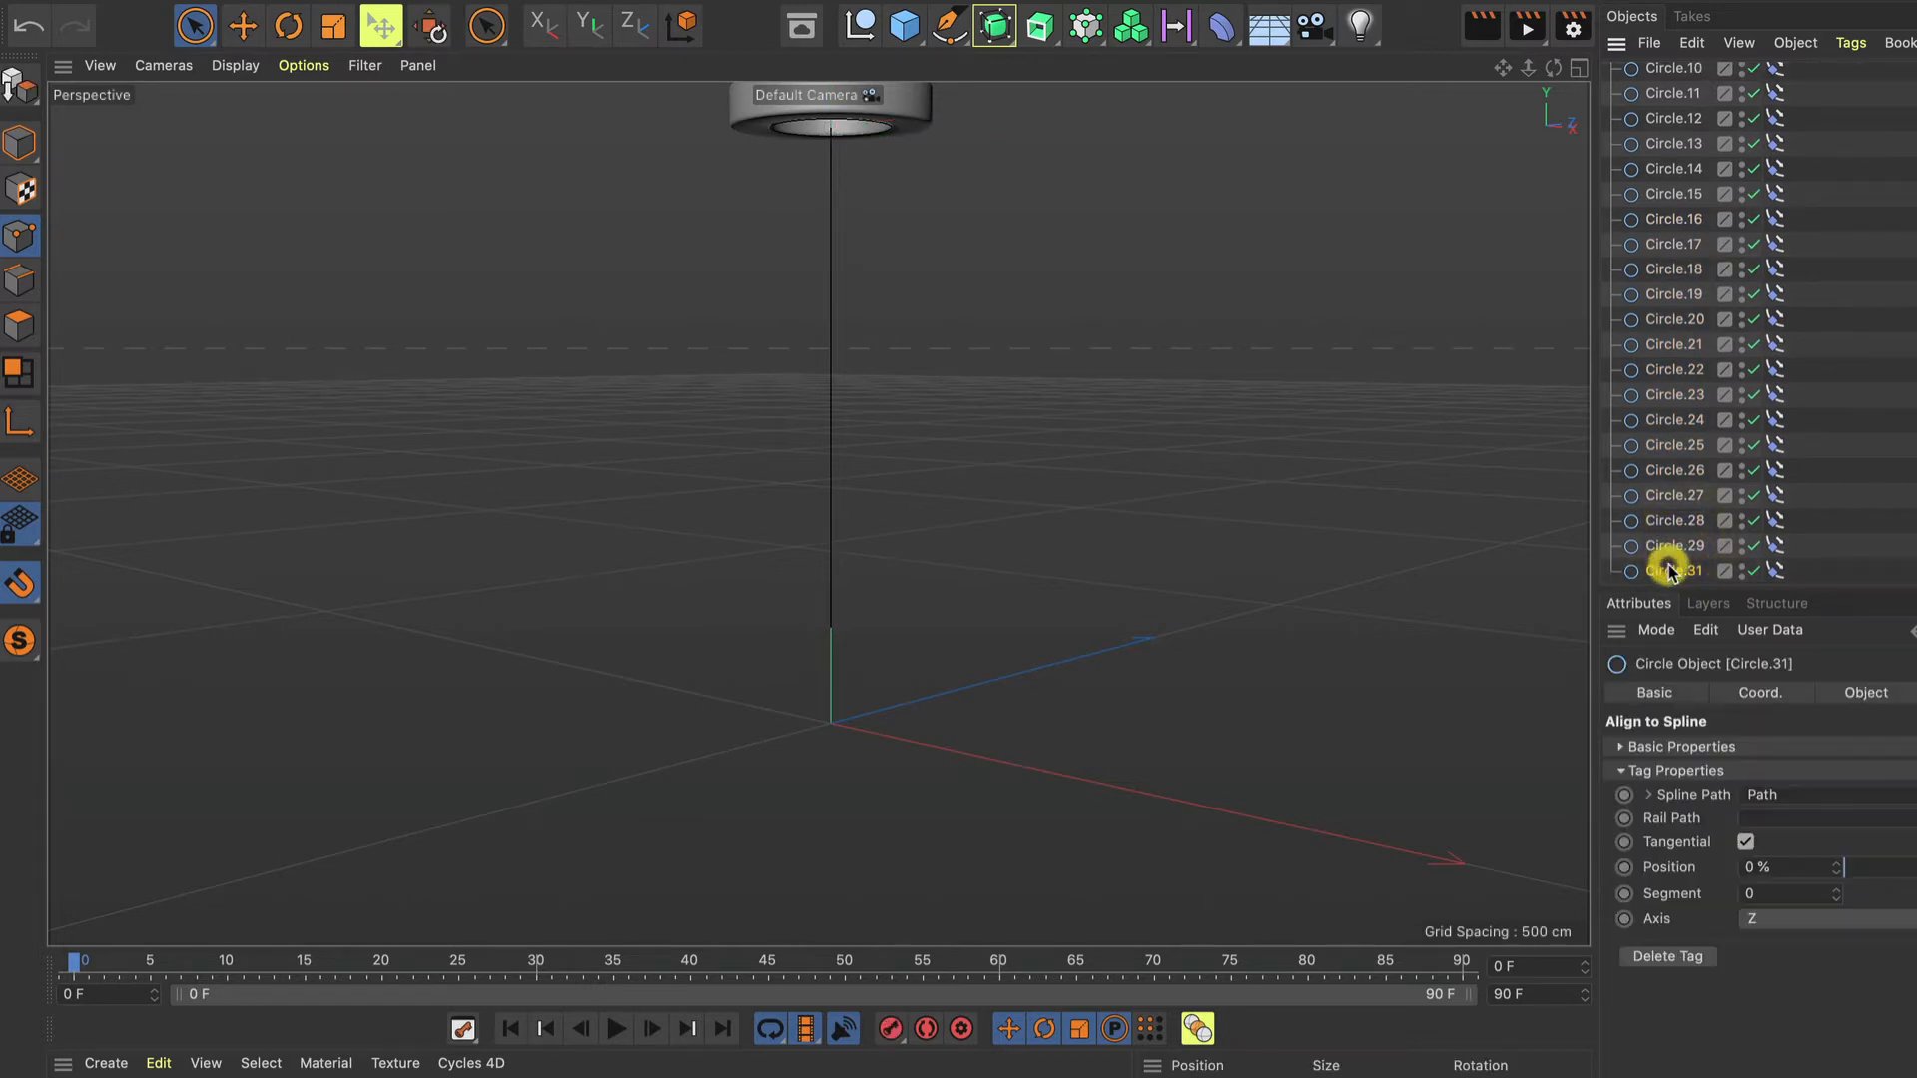
pyautogui.scroll(5, 1664, 451)
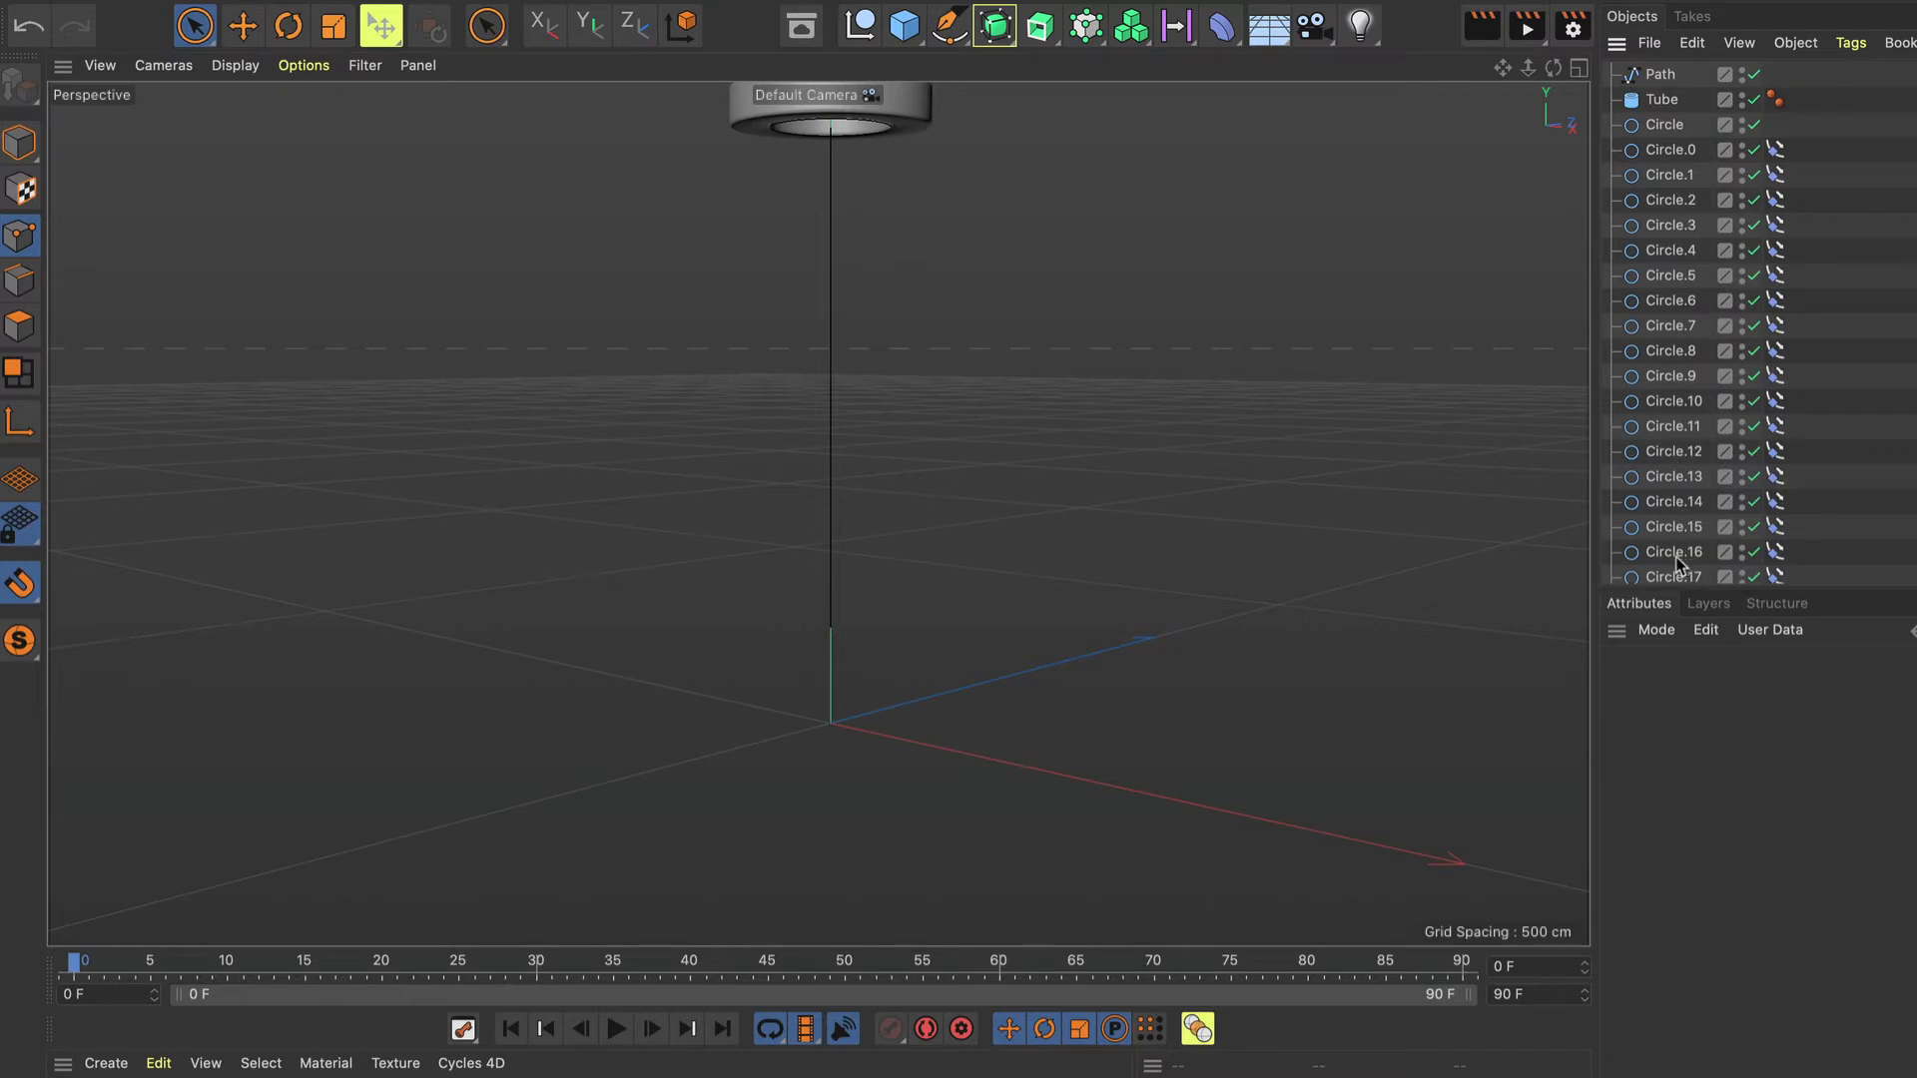
pyautogui.scroll(-6, 1692, 296)
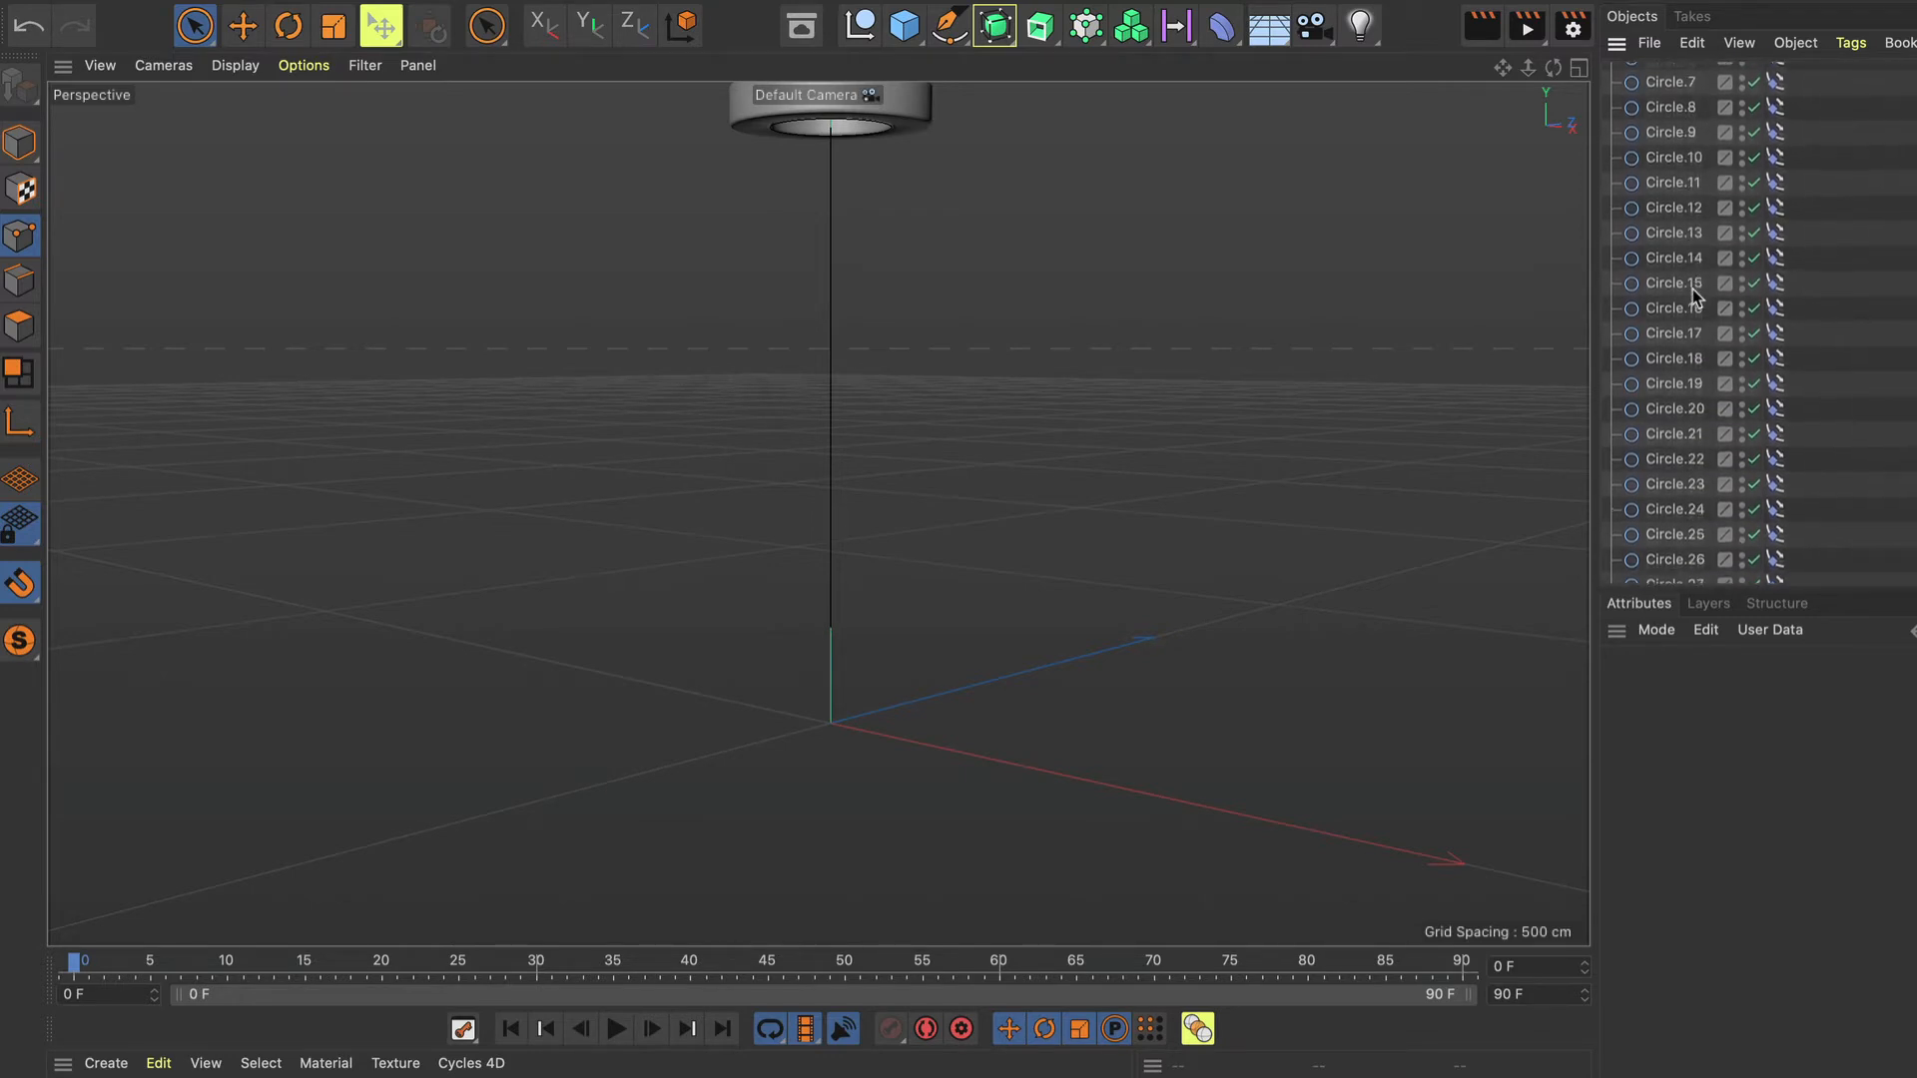
pyautogui.scroll(6, 1692, 303)
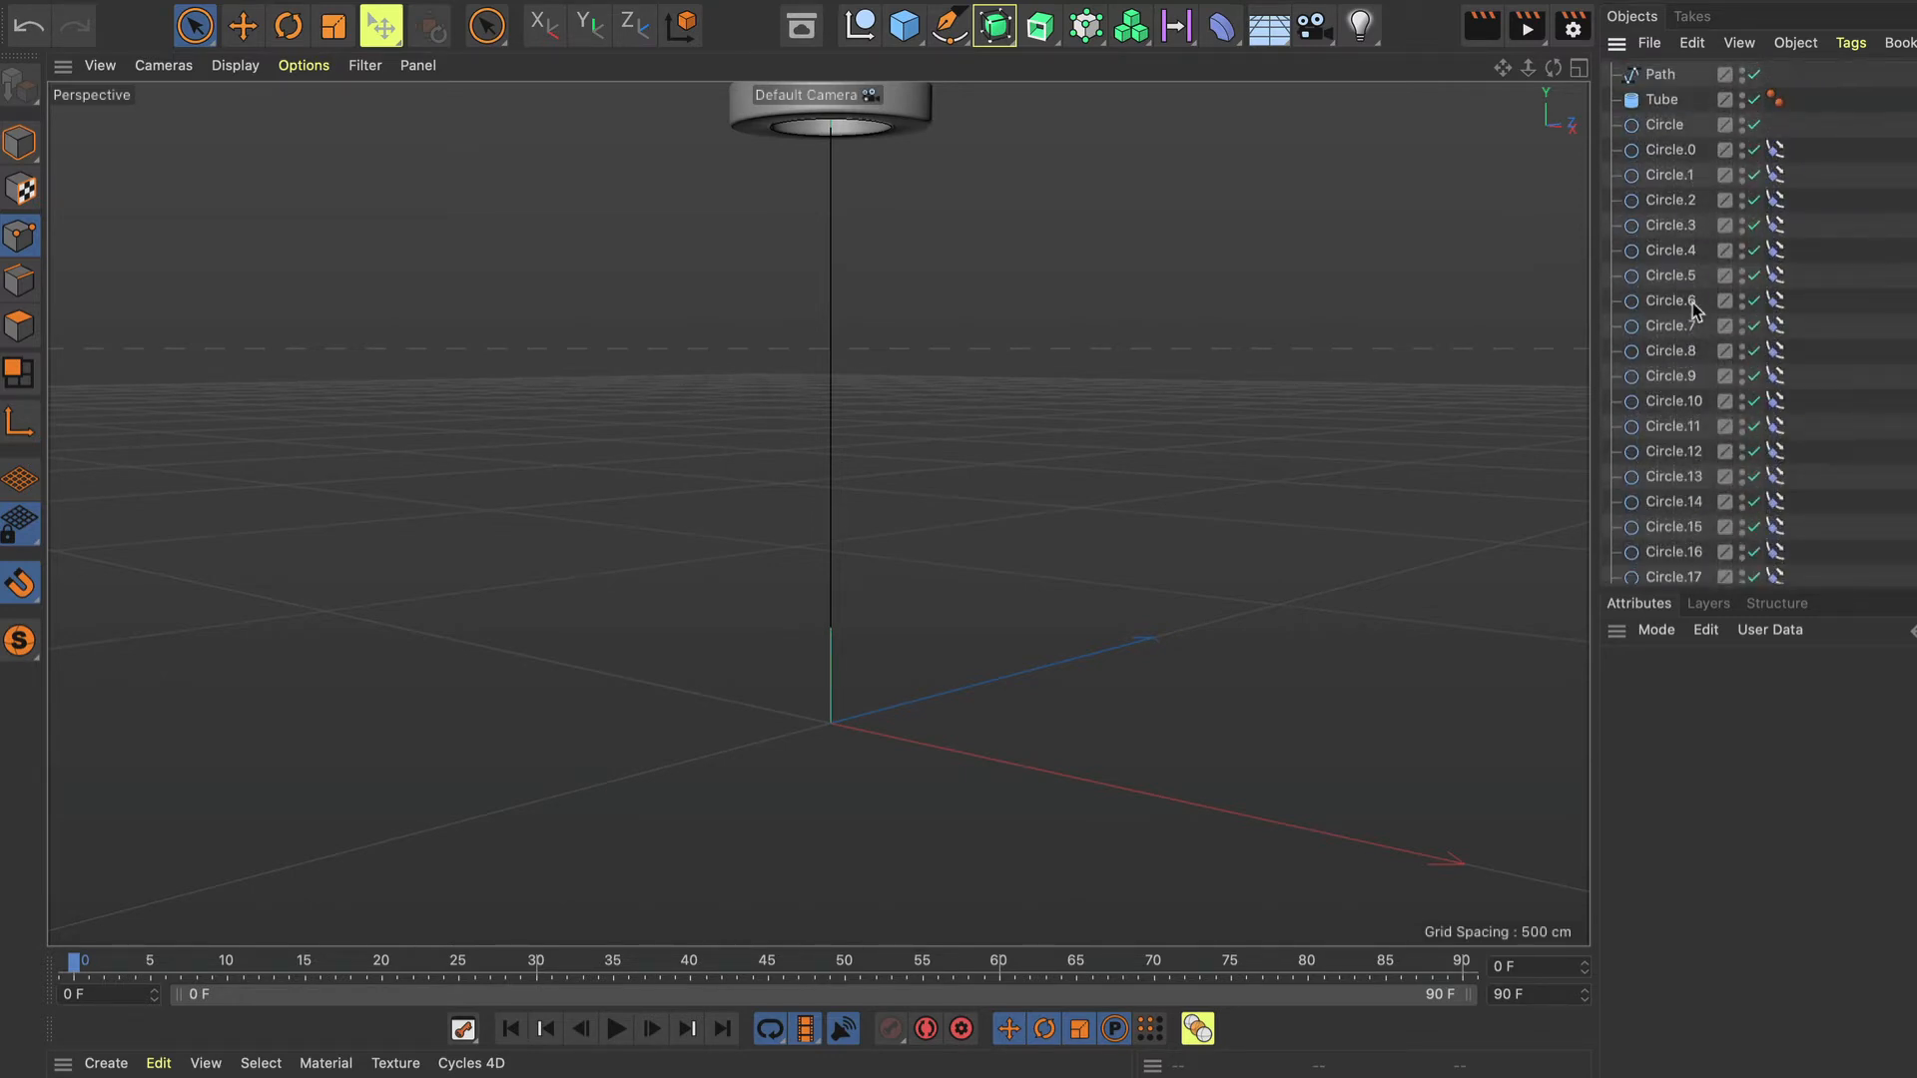
# Add a Loft generator below Tube in the hierarchy and make Circle and Circle.0 through Circle.29 its children.
pyautogui.click(1040, 32)
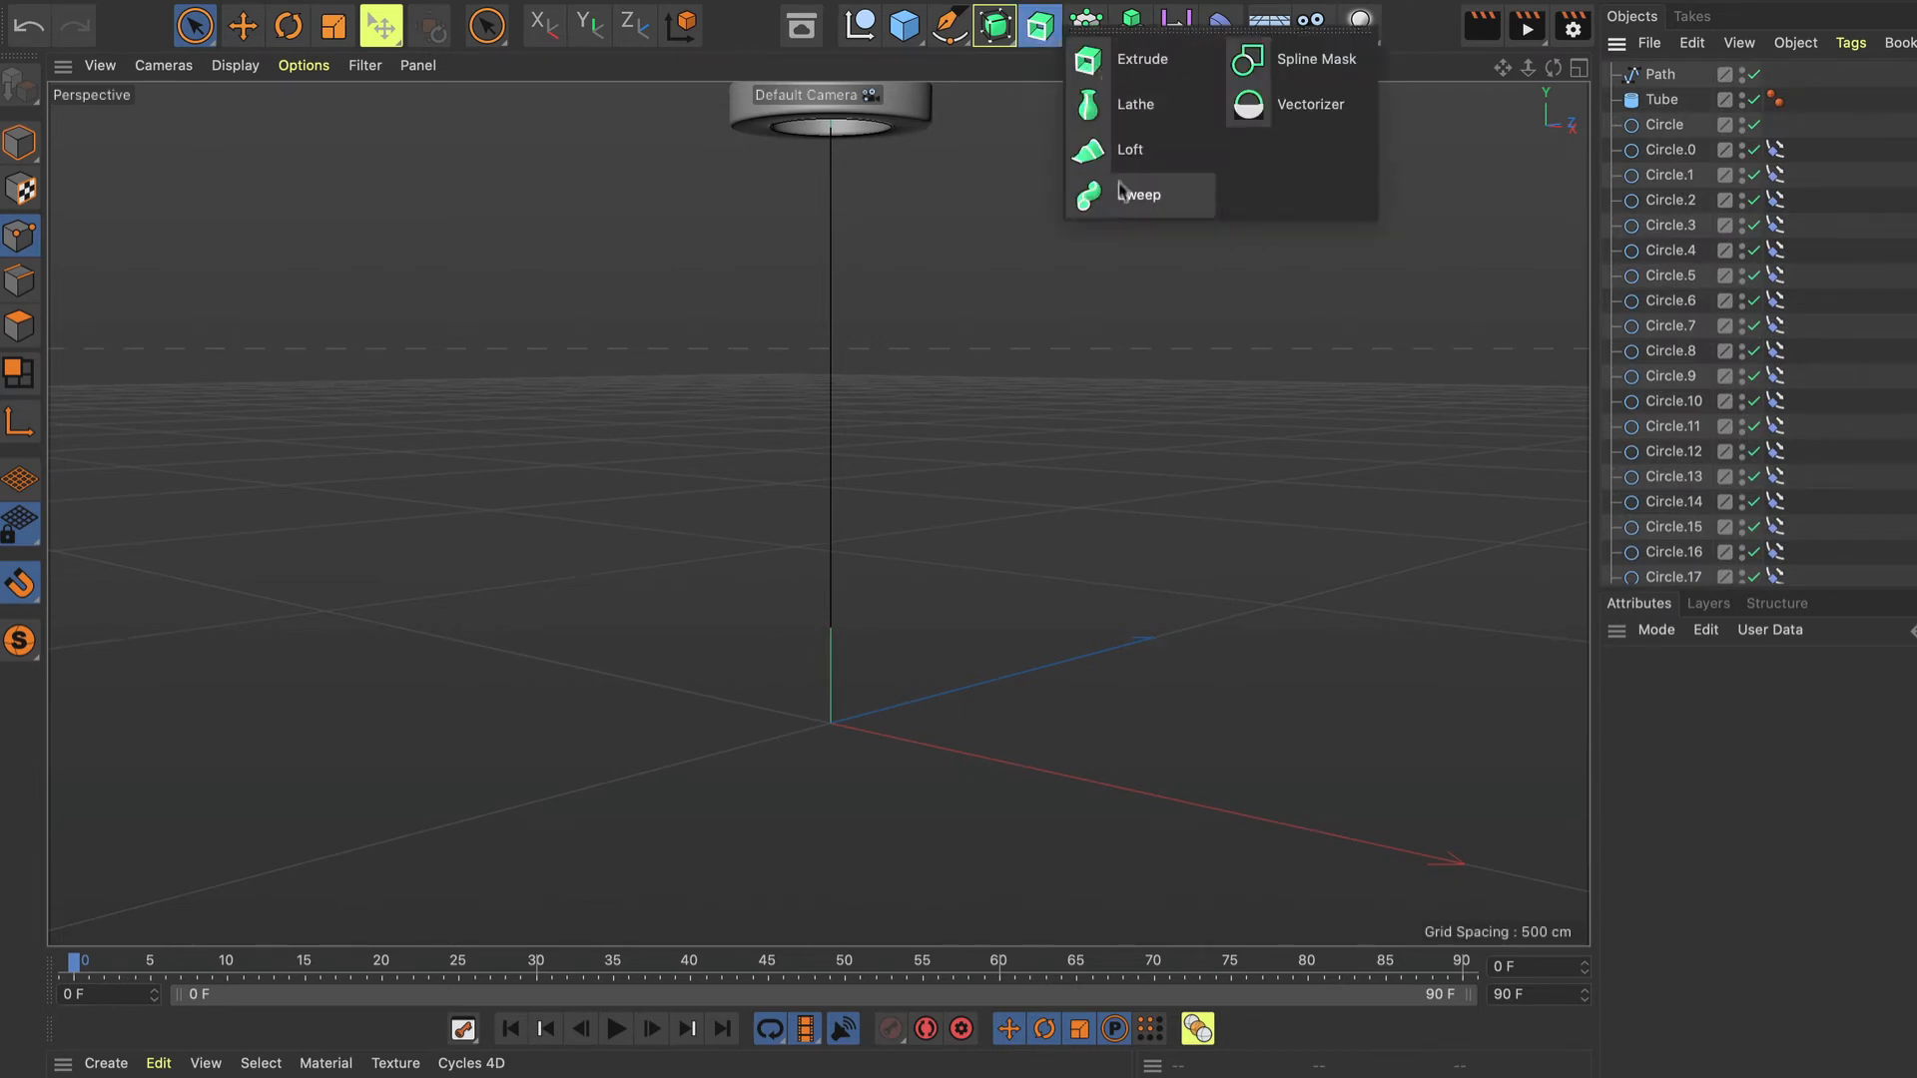
pyautogui.click(1118, 165)
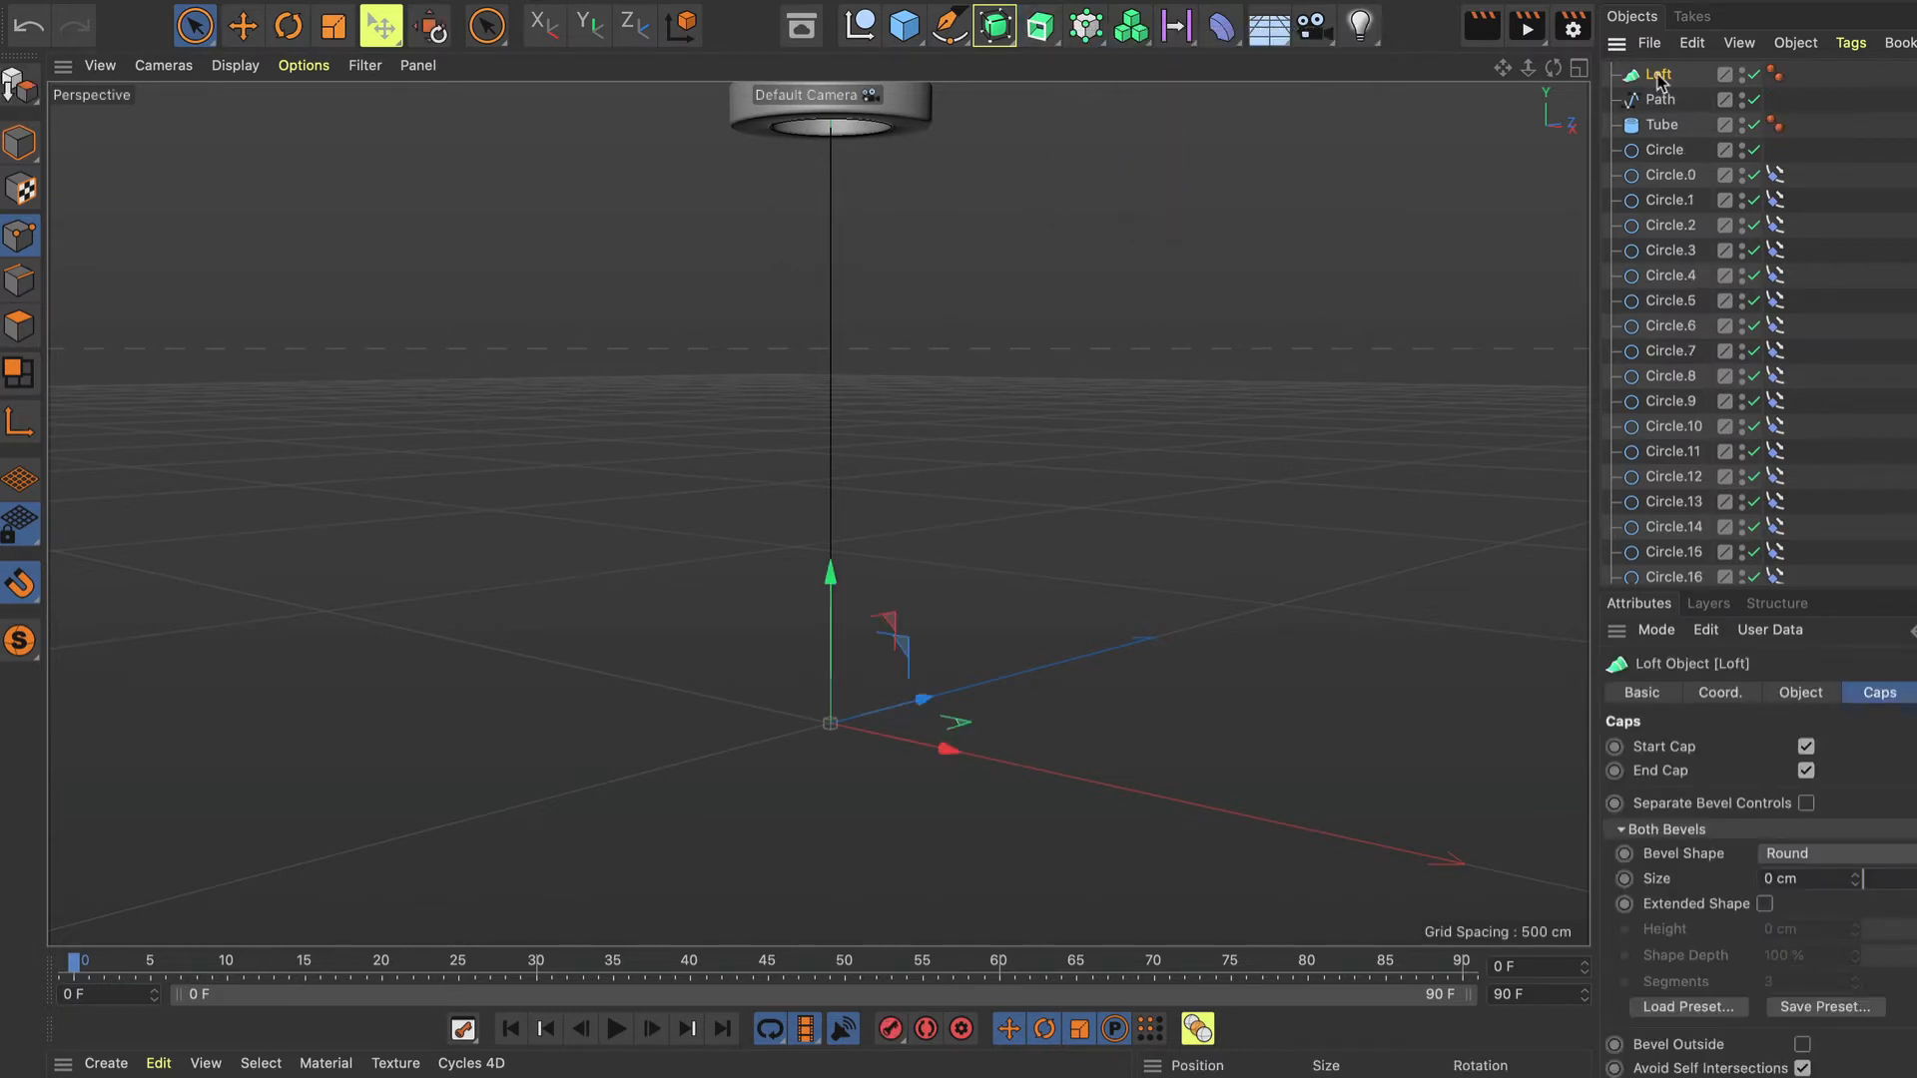
pyautogui.moveTo(1657, 78); pyautogui.dragTo(1654, 663)
pyautogui.scroll(5, 1647, 374)
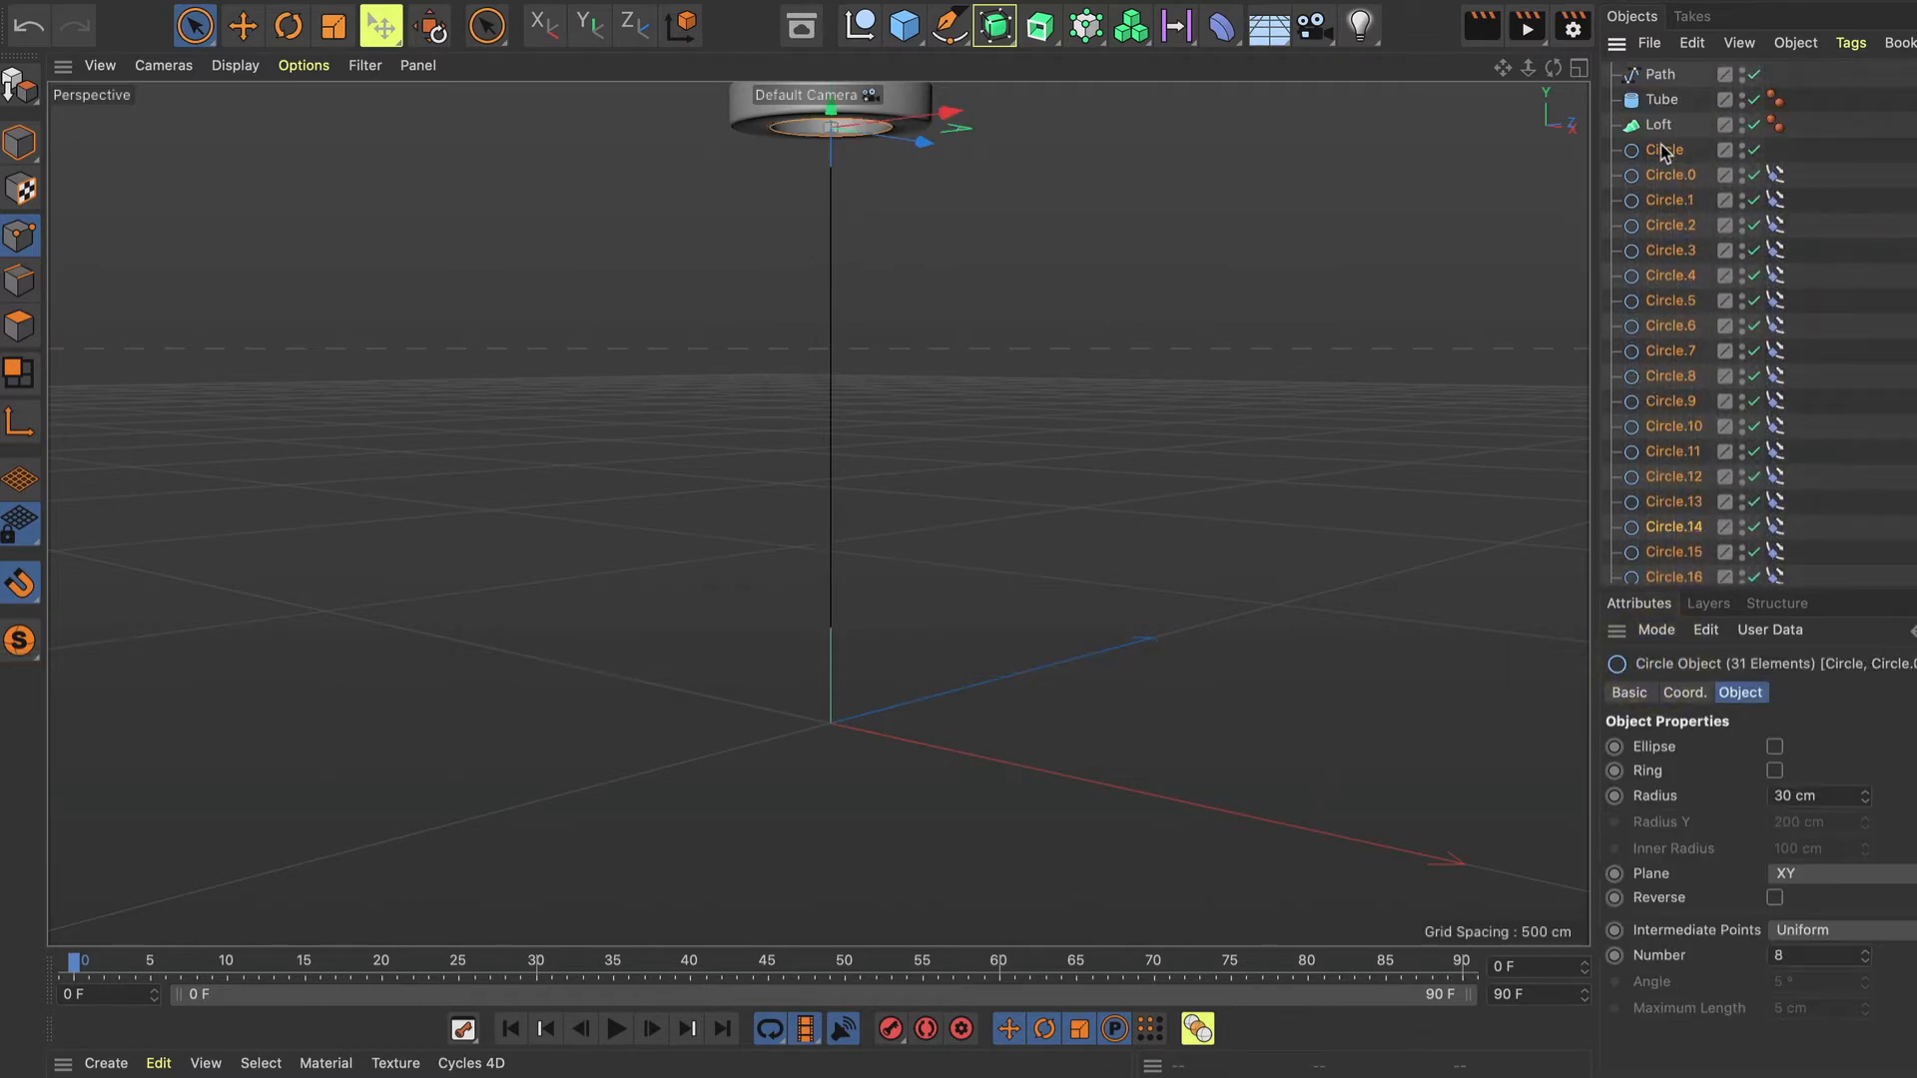
pyautogui.moveTo(1661, 143); pyautogui.dragTo(1662, 128)
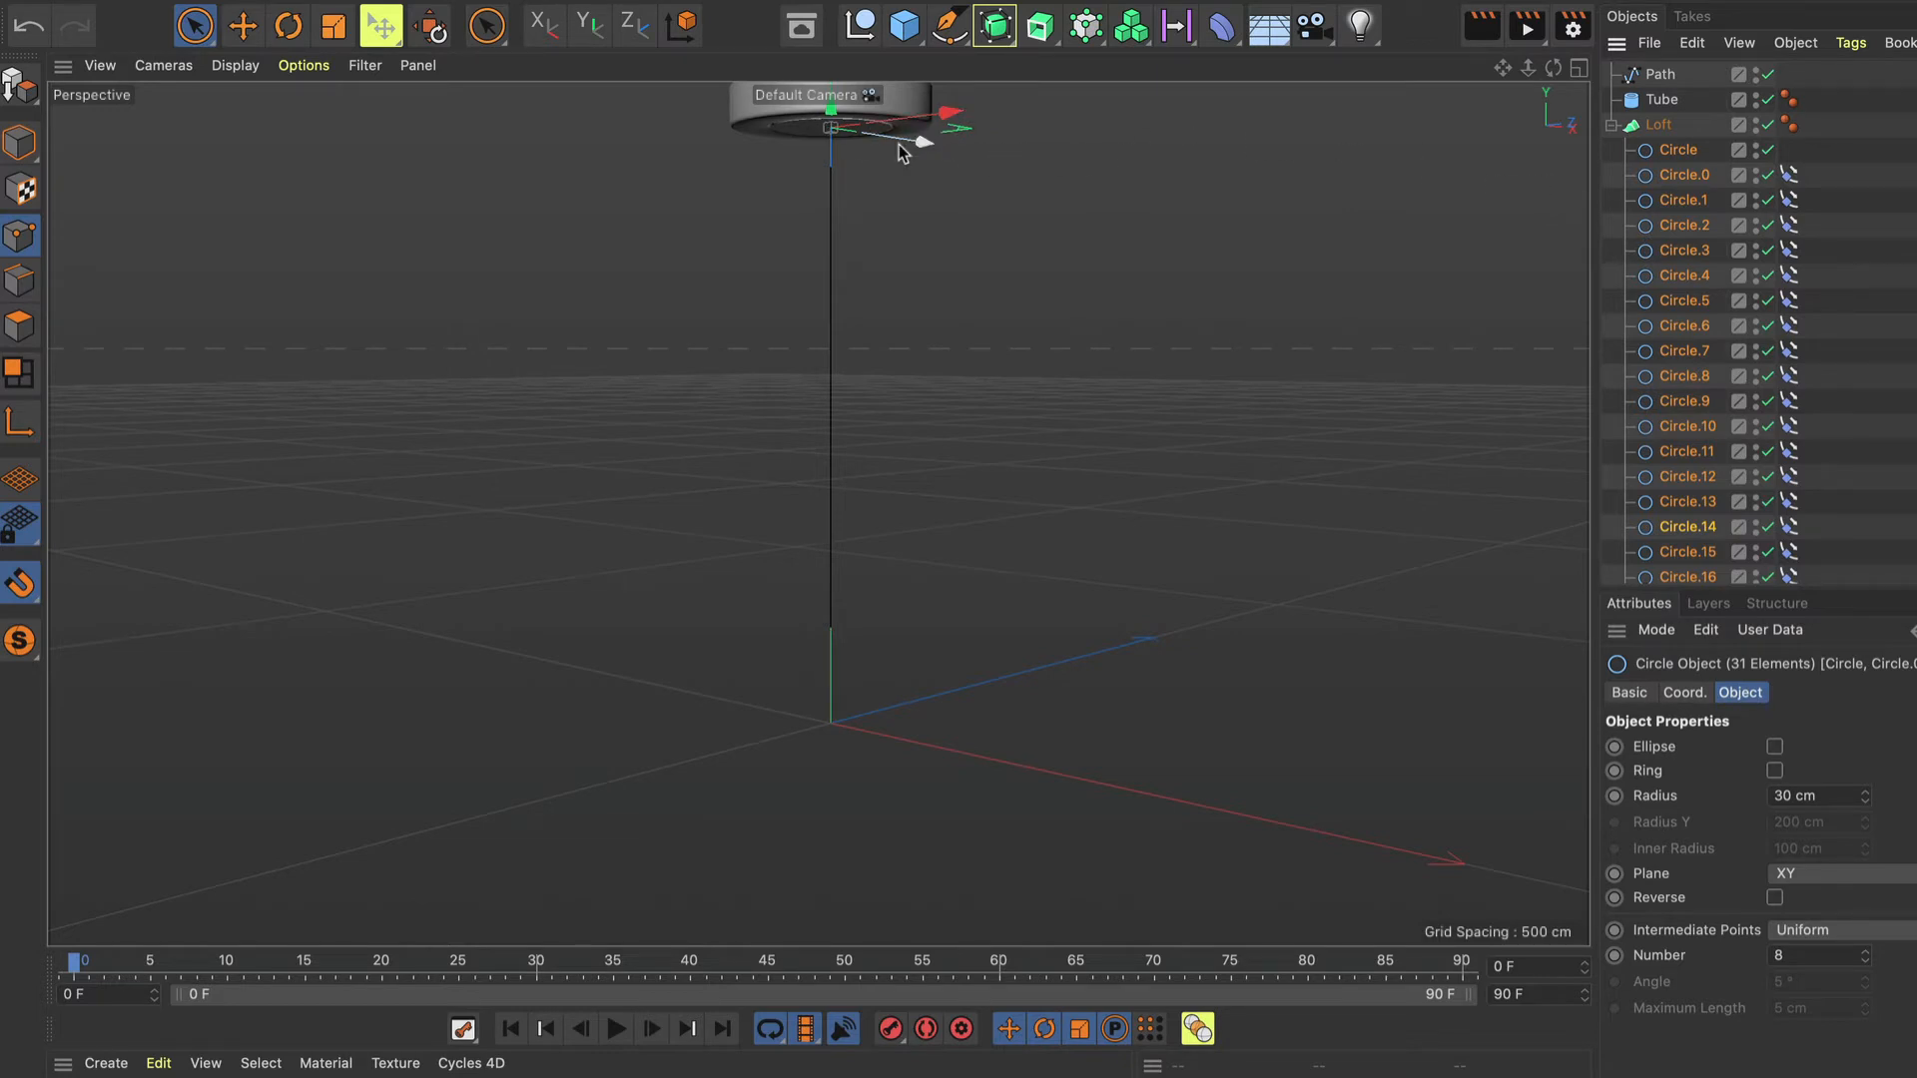
# Rename the Loft object as Sleeve and collapse its hierarchy.
pyautogui.click(1660, 126)
pyautogui.doubleClick(1662, 127)
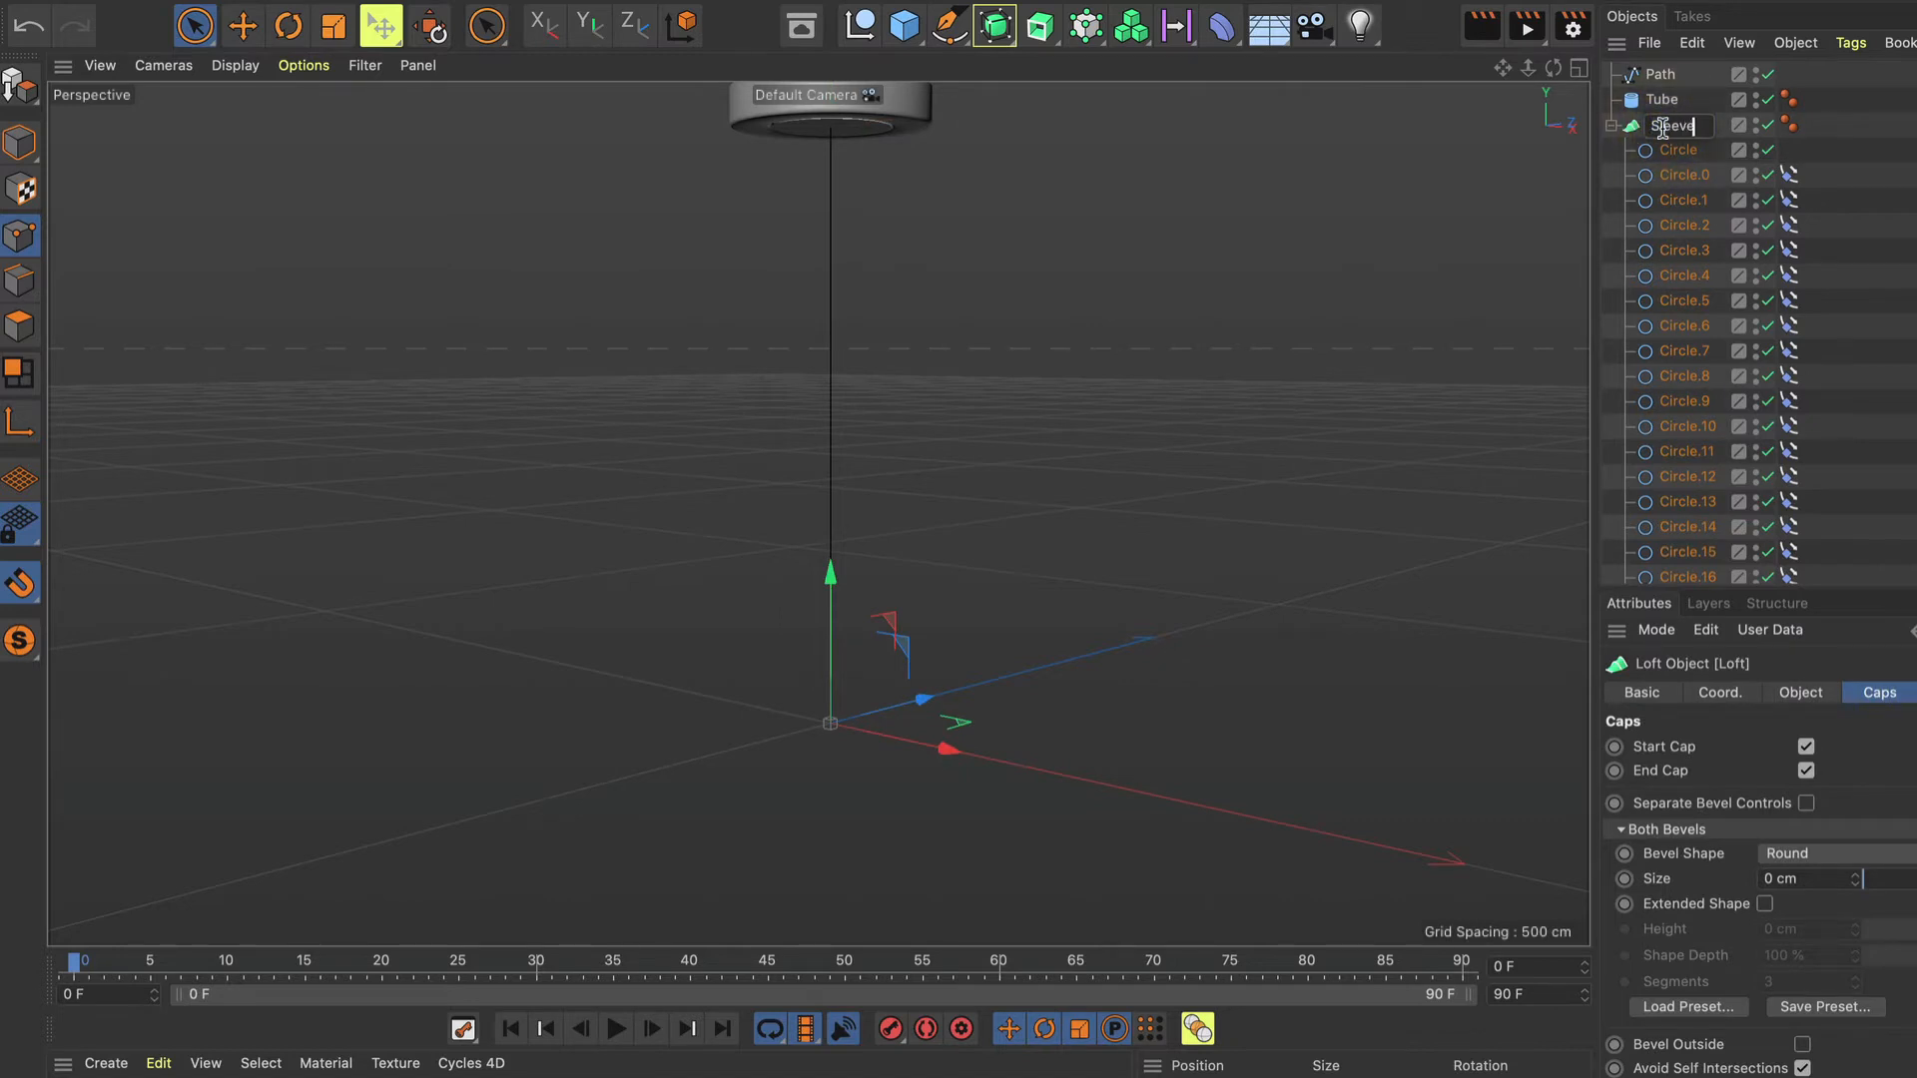
pyautogui.press('Return')
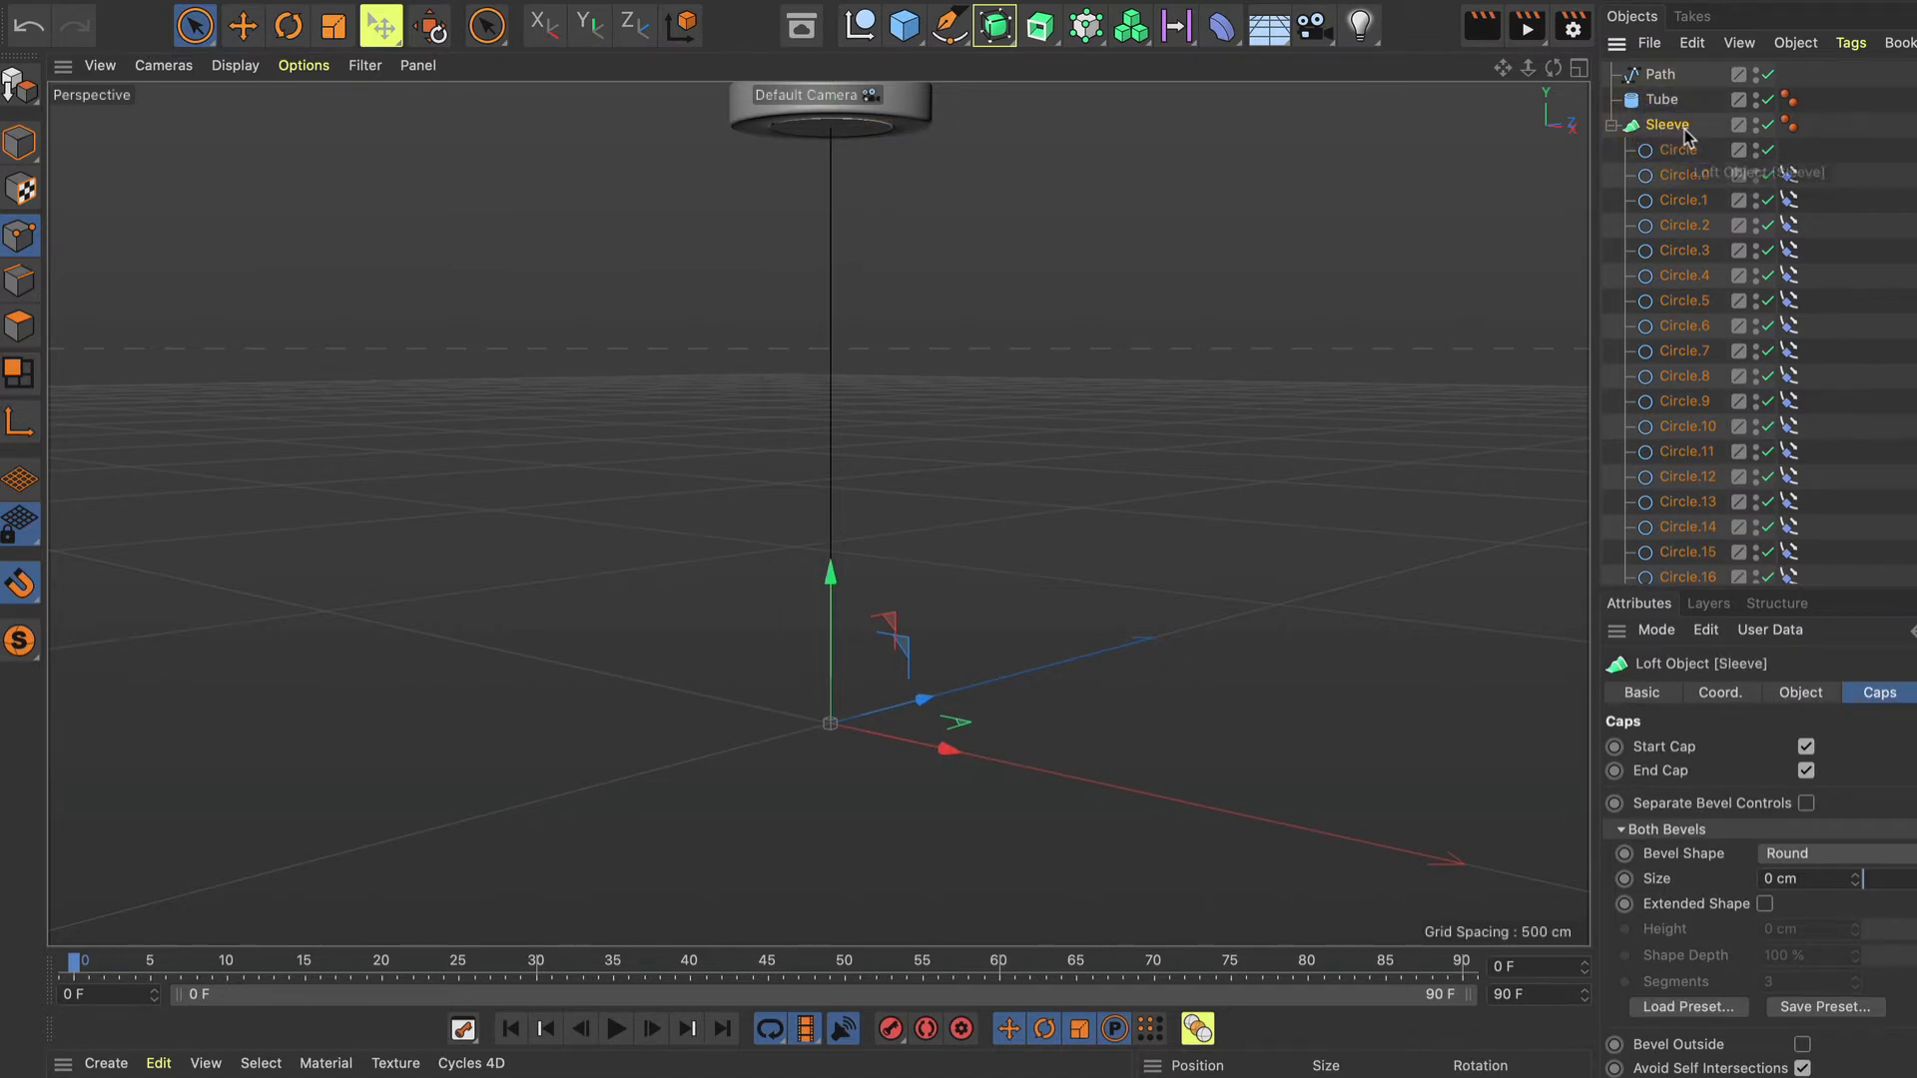
pyautogui.click(1610, 128)
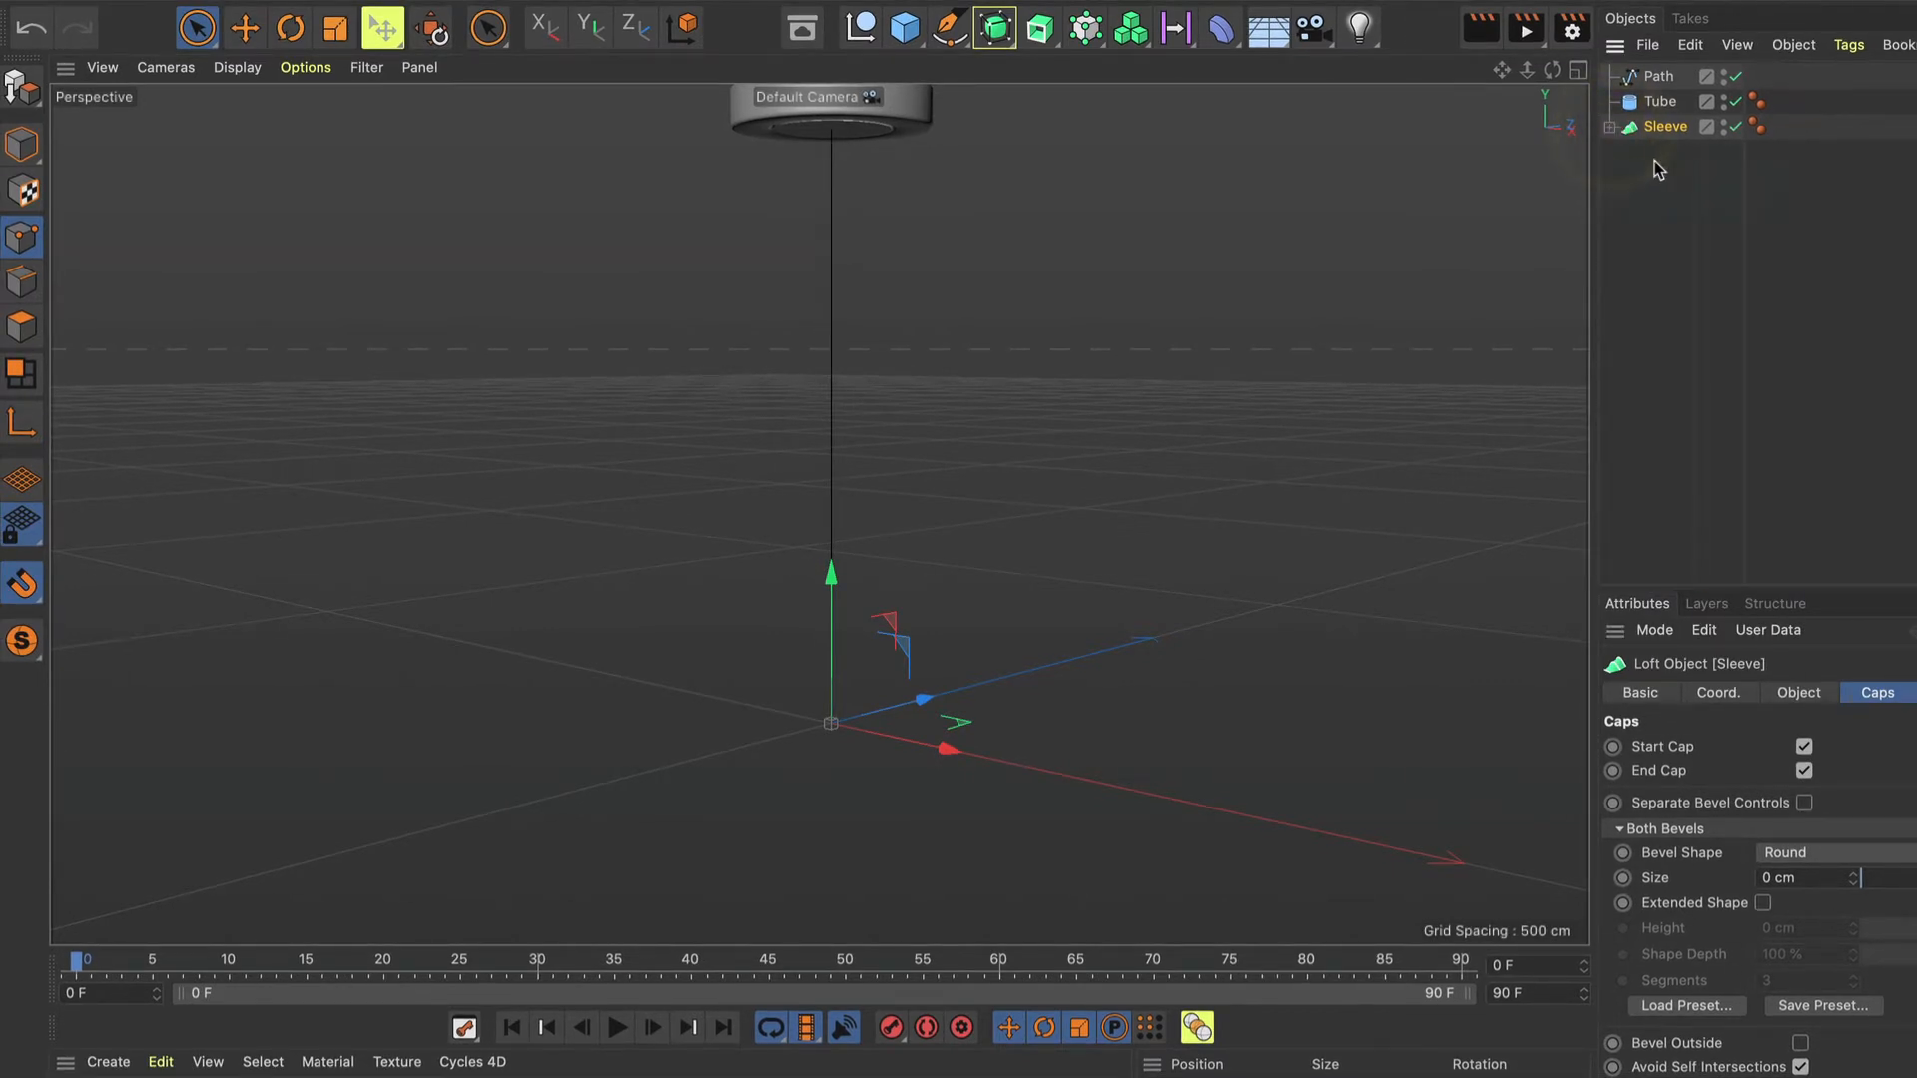
# Add a null named Wrist and place it below Sleeve in the object hierarchy.
pyautogui.click(861, 28)
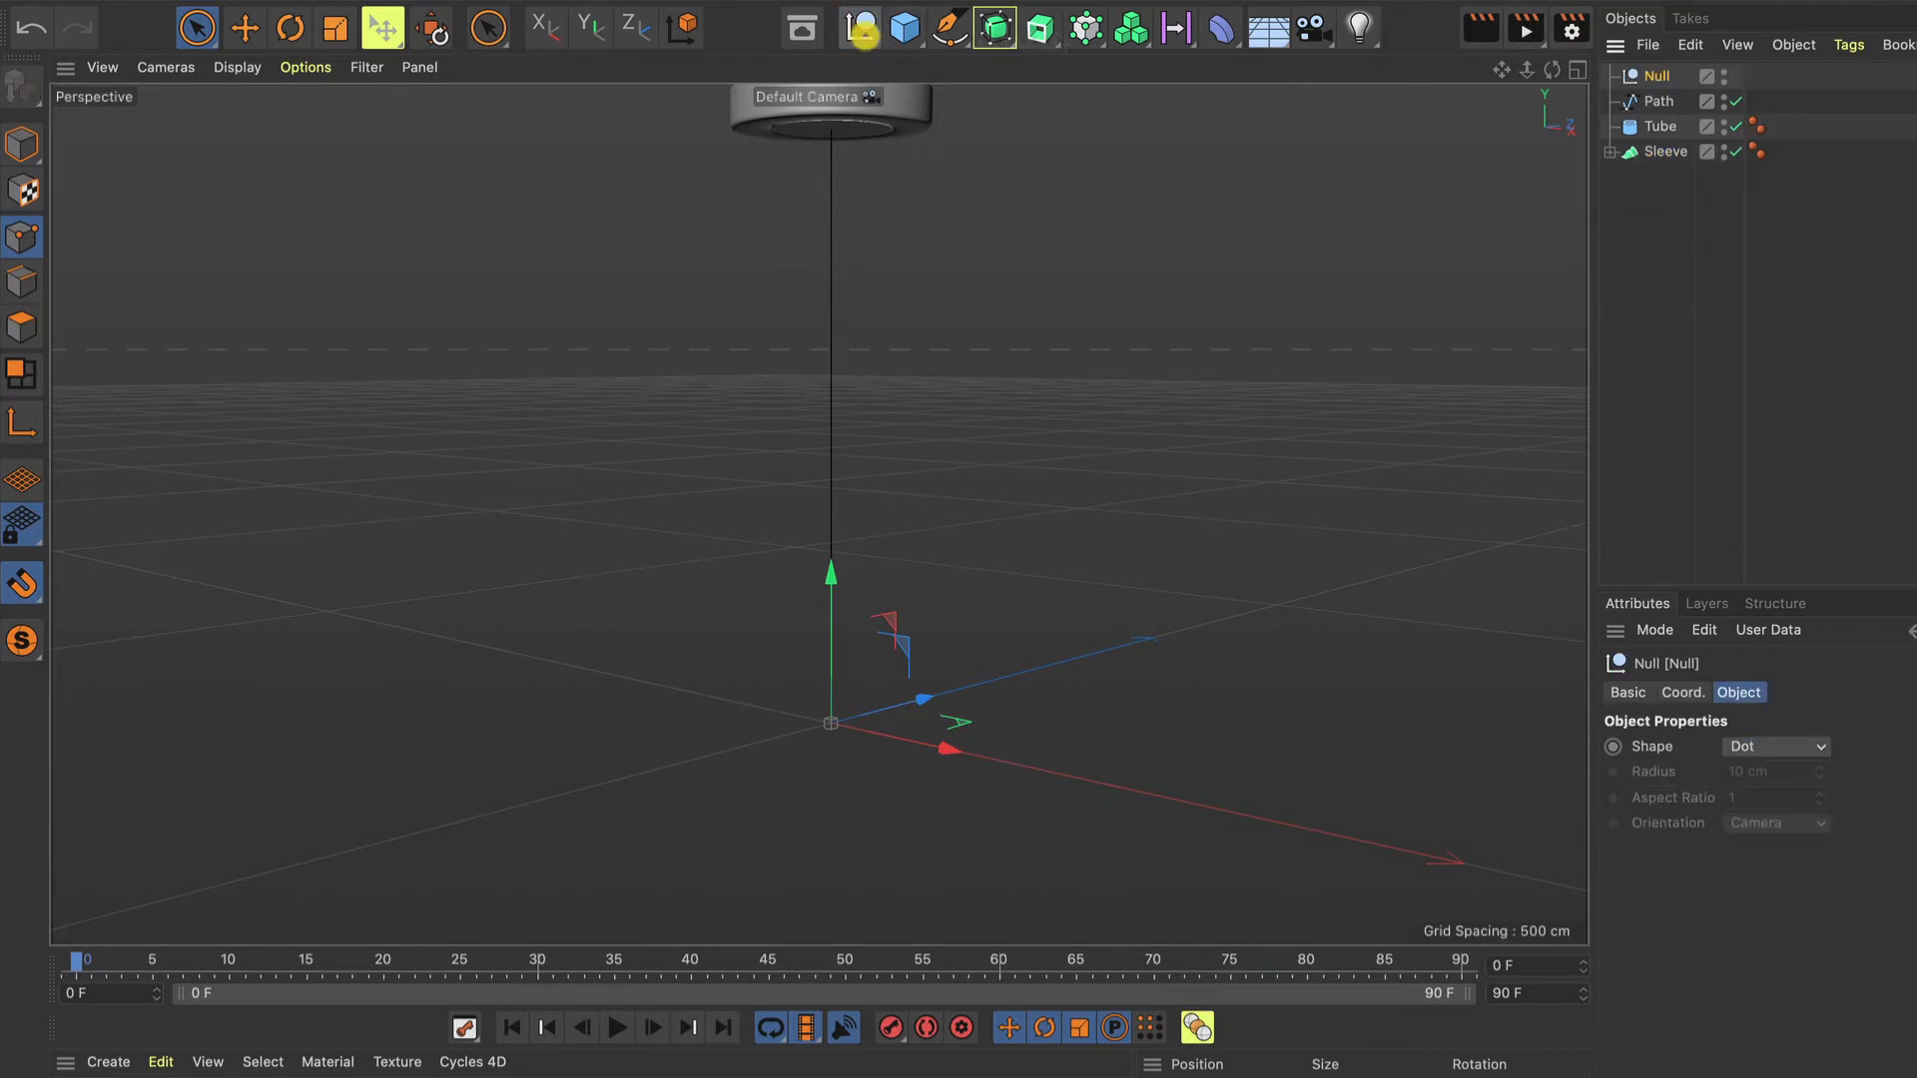
pyautogui.doubleClick(1658, 79)
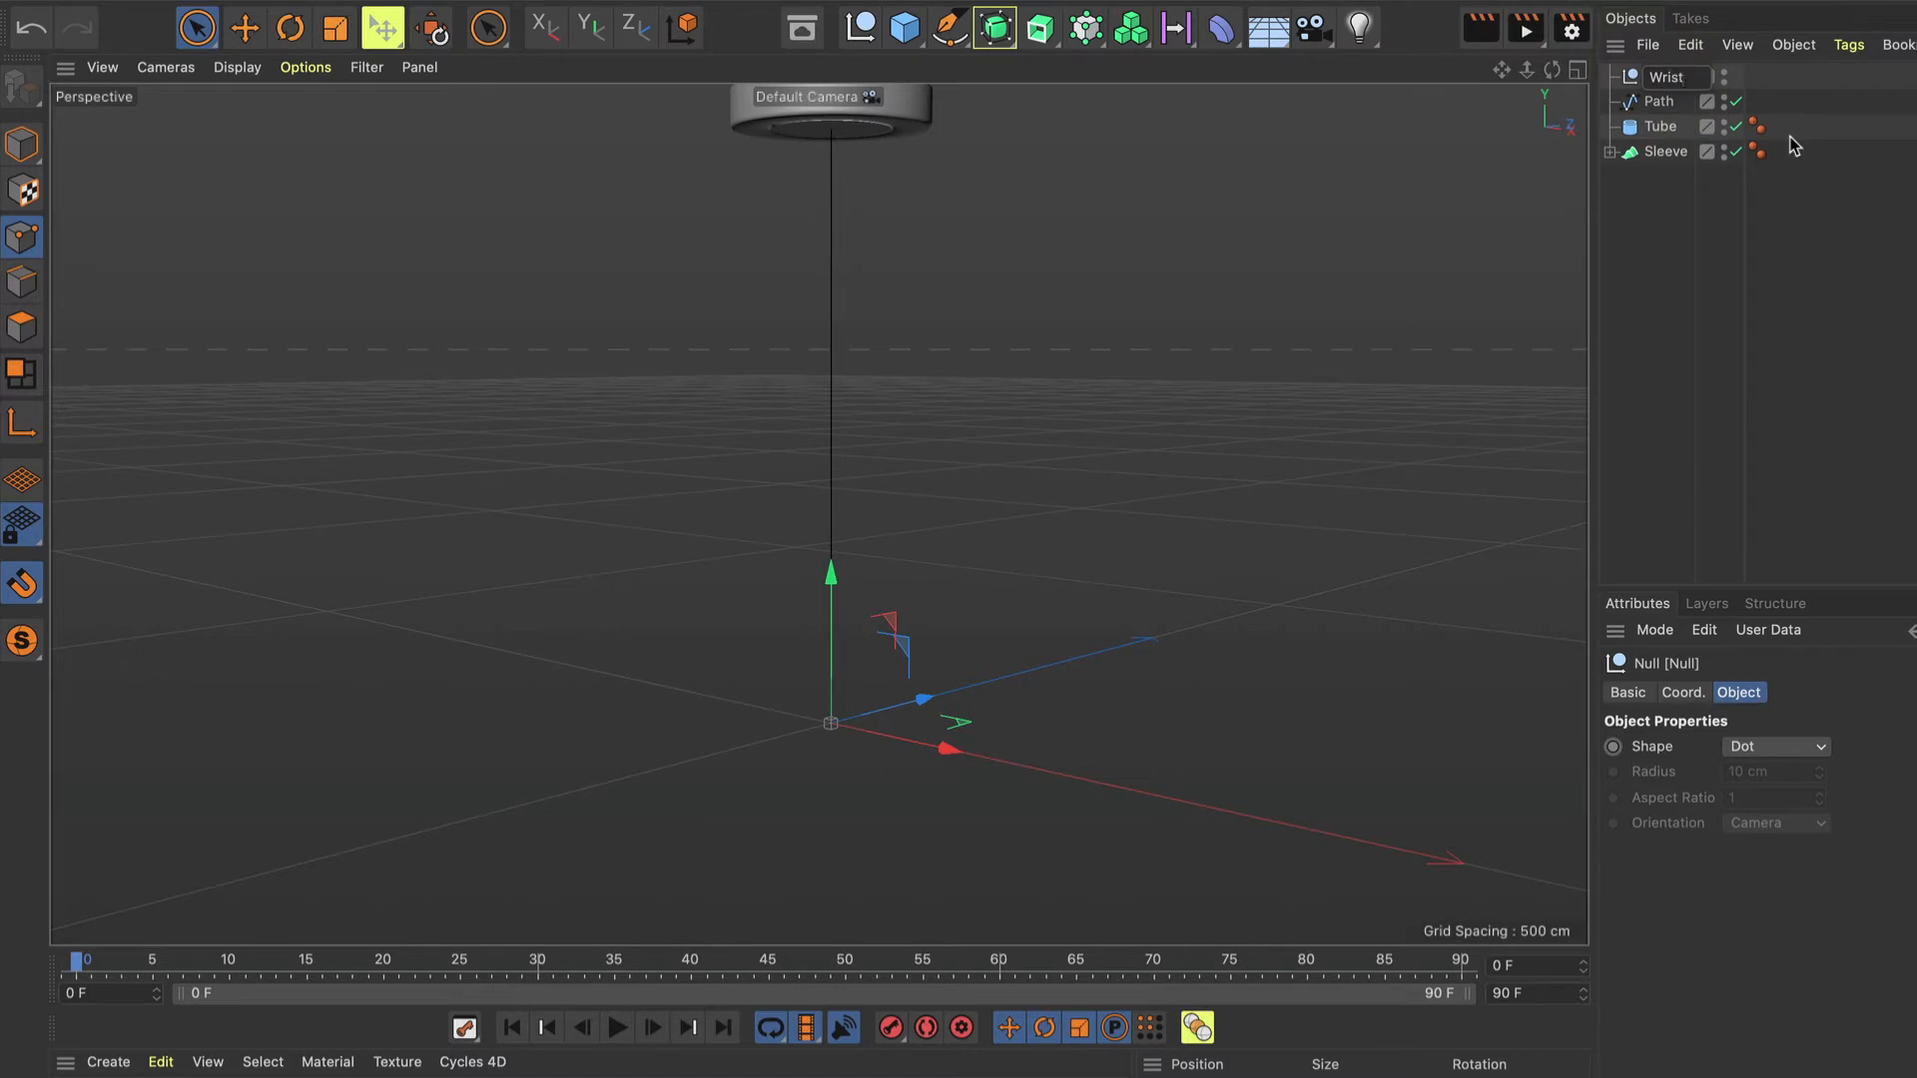
pyautogui.press('Return')
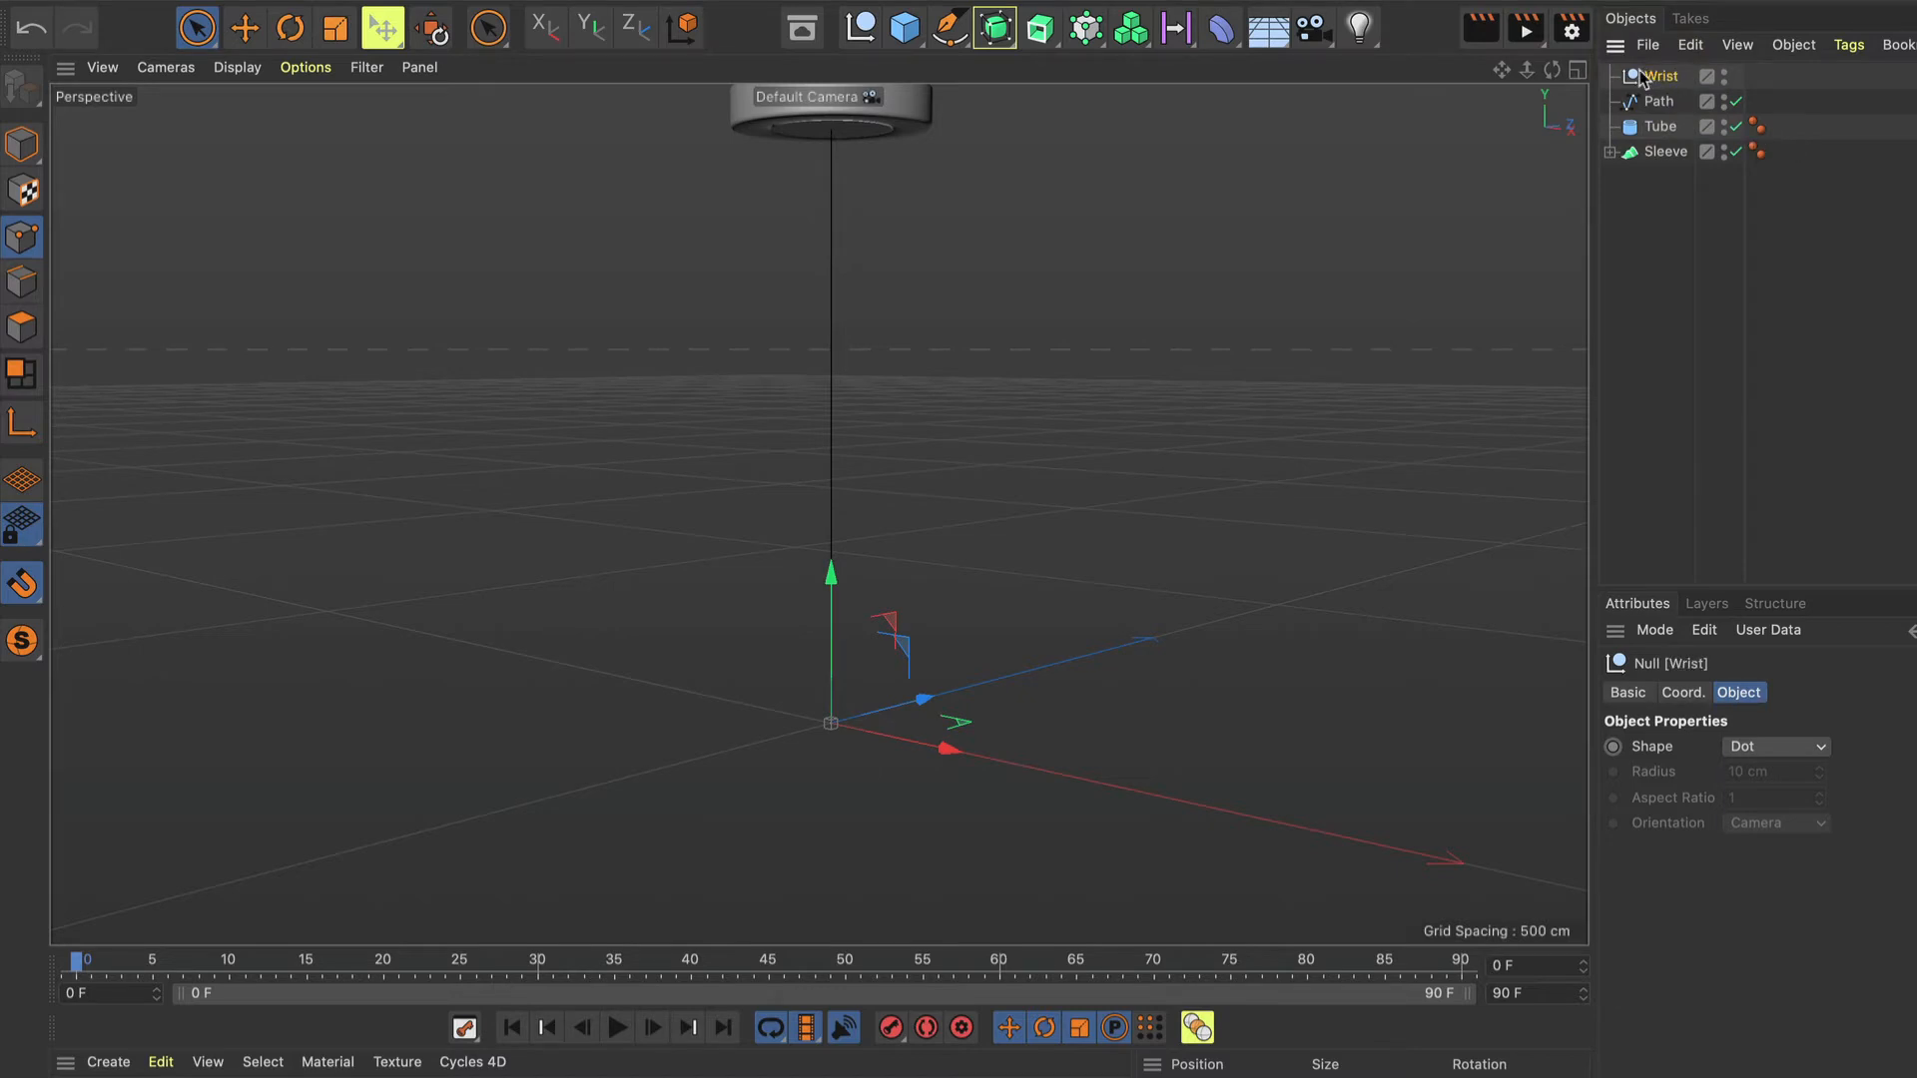
pyautogui.moveTo(1640, 78); pyautogui.dragTo(1657, 157)
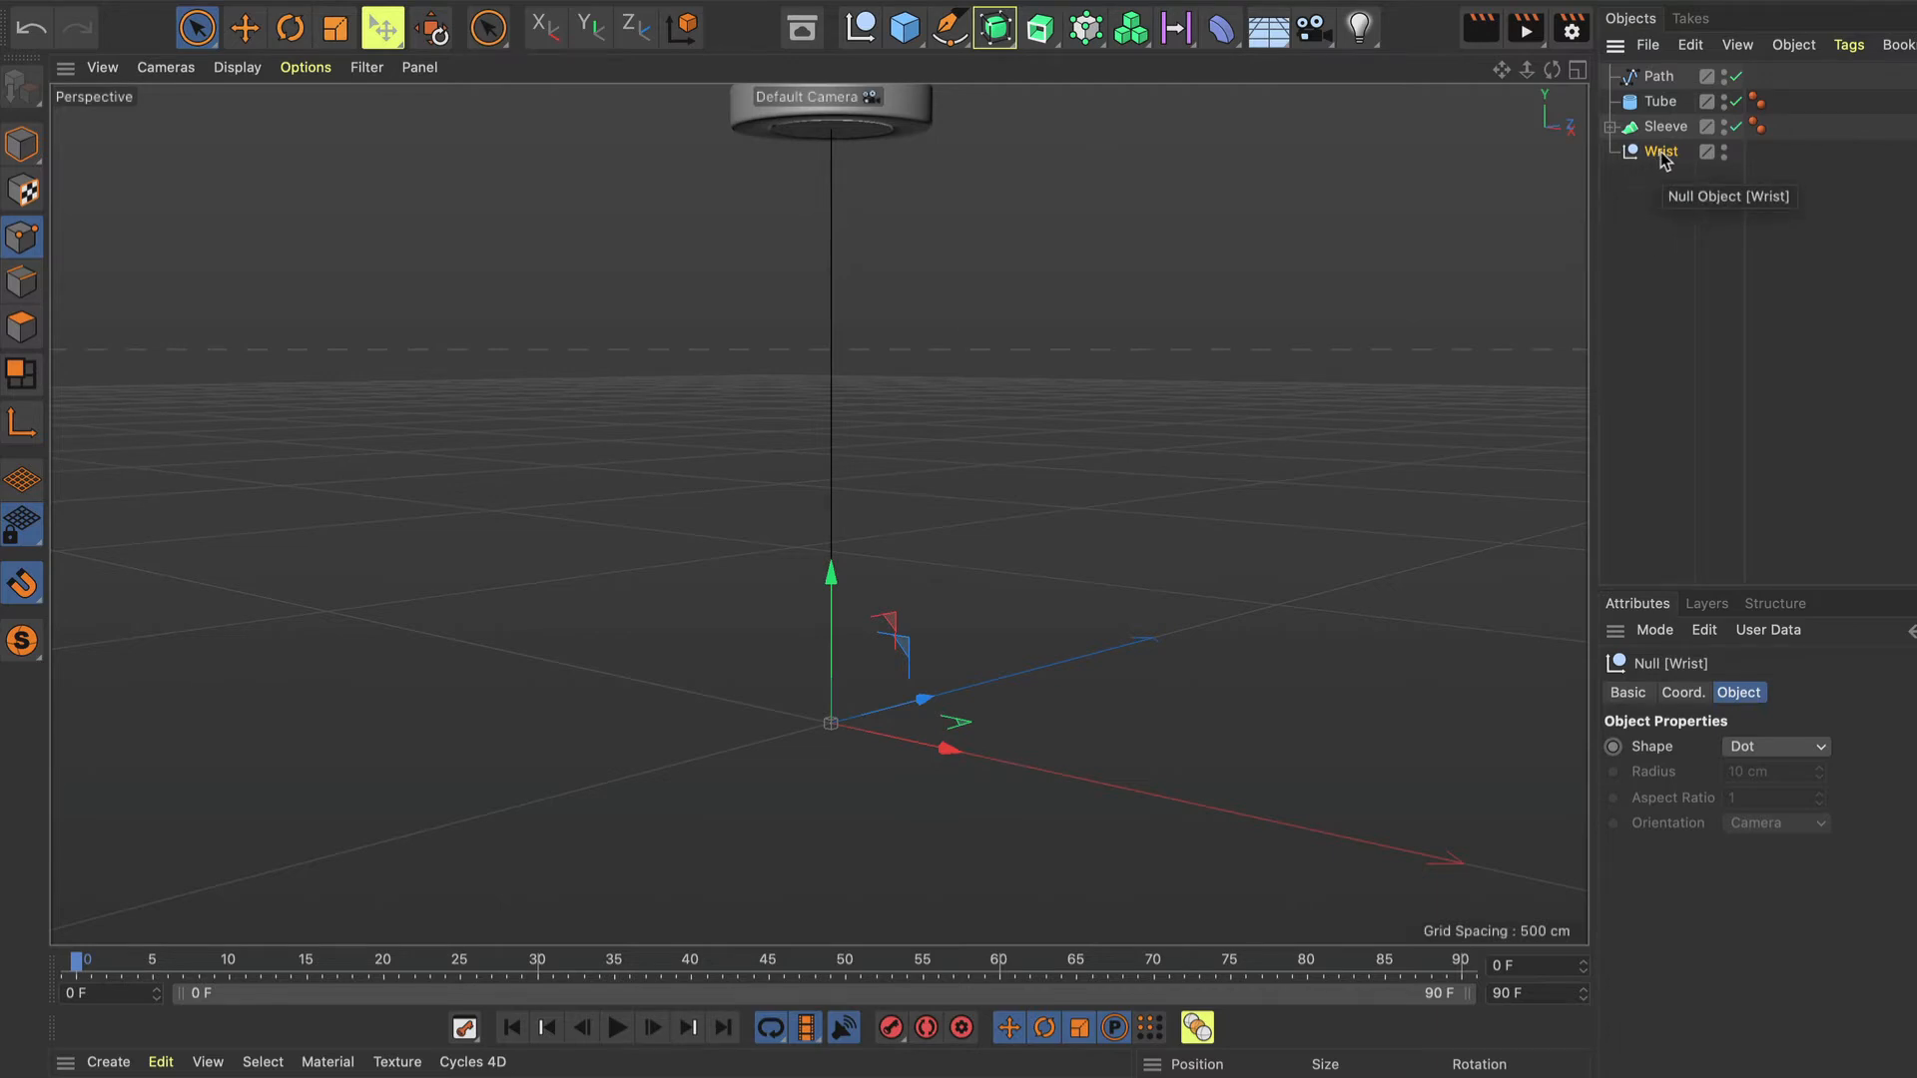
# Add an Align to Spline tag to Wrist, using Path as its spline path with Tangential enabled.
pyautogui.click(1849, 44)
pyautogui.moveTo(1870, 91)
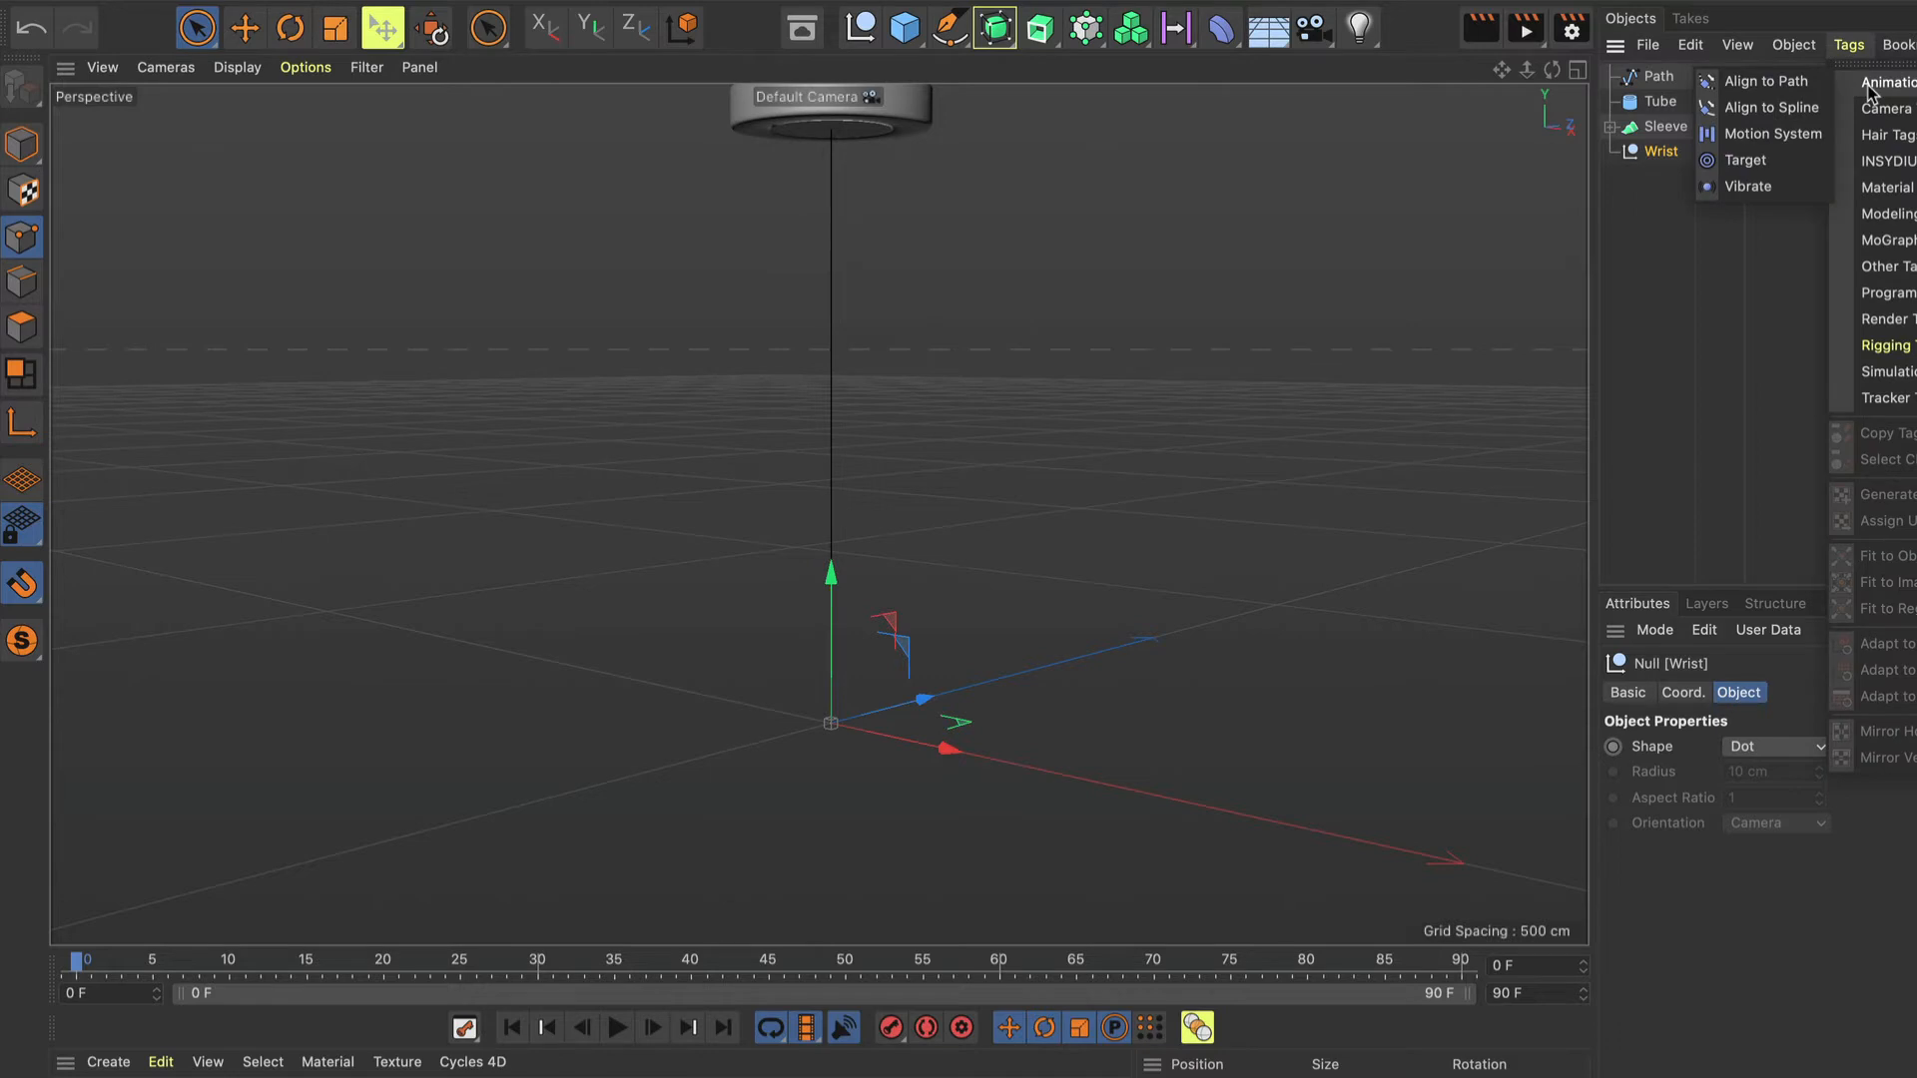
pyautogui.click(1772, 107)
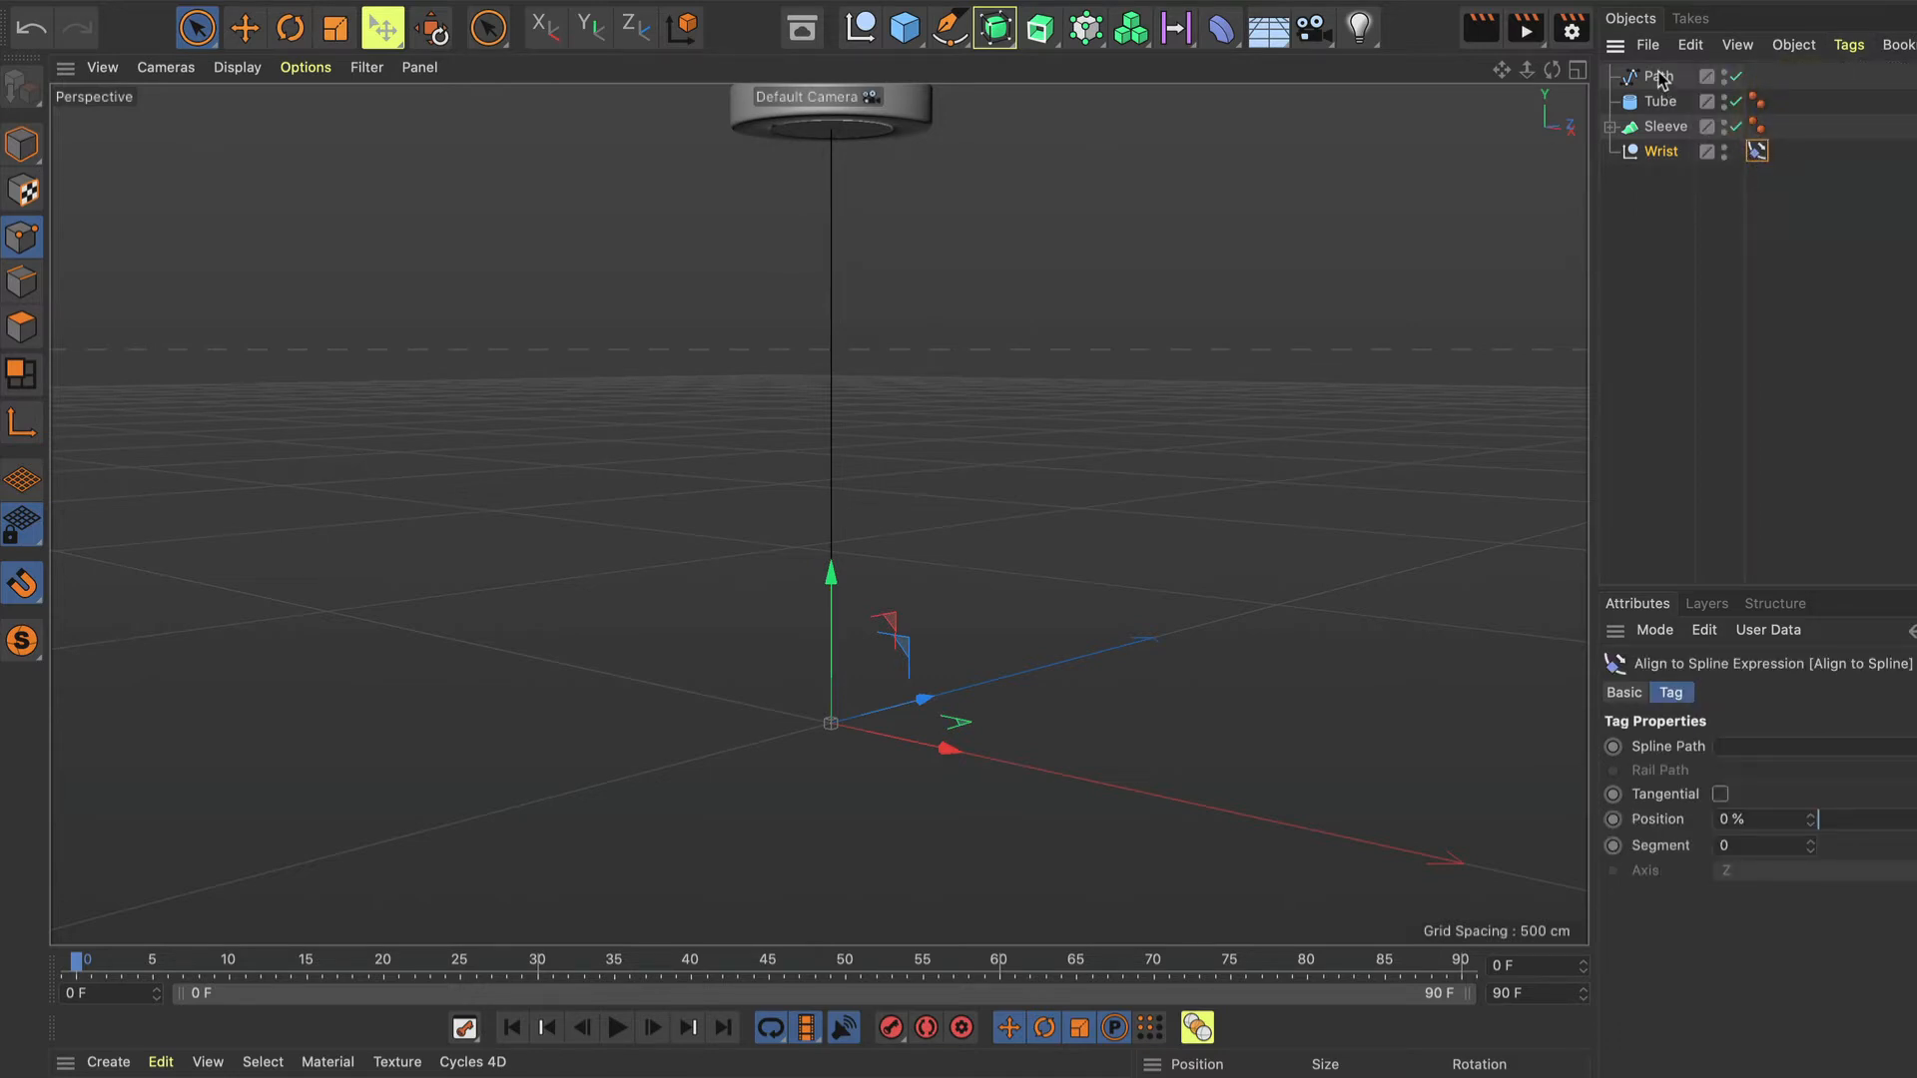
pyautogui.moveTo(1660, 79); pyautogui.dragTo(1755, 747)
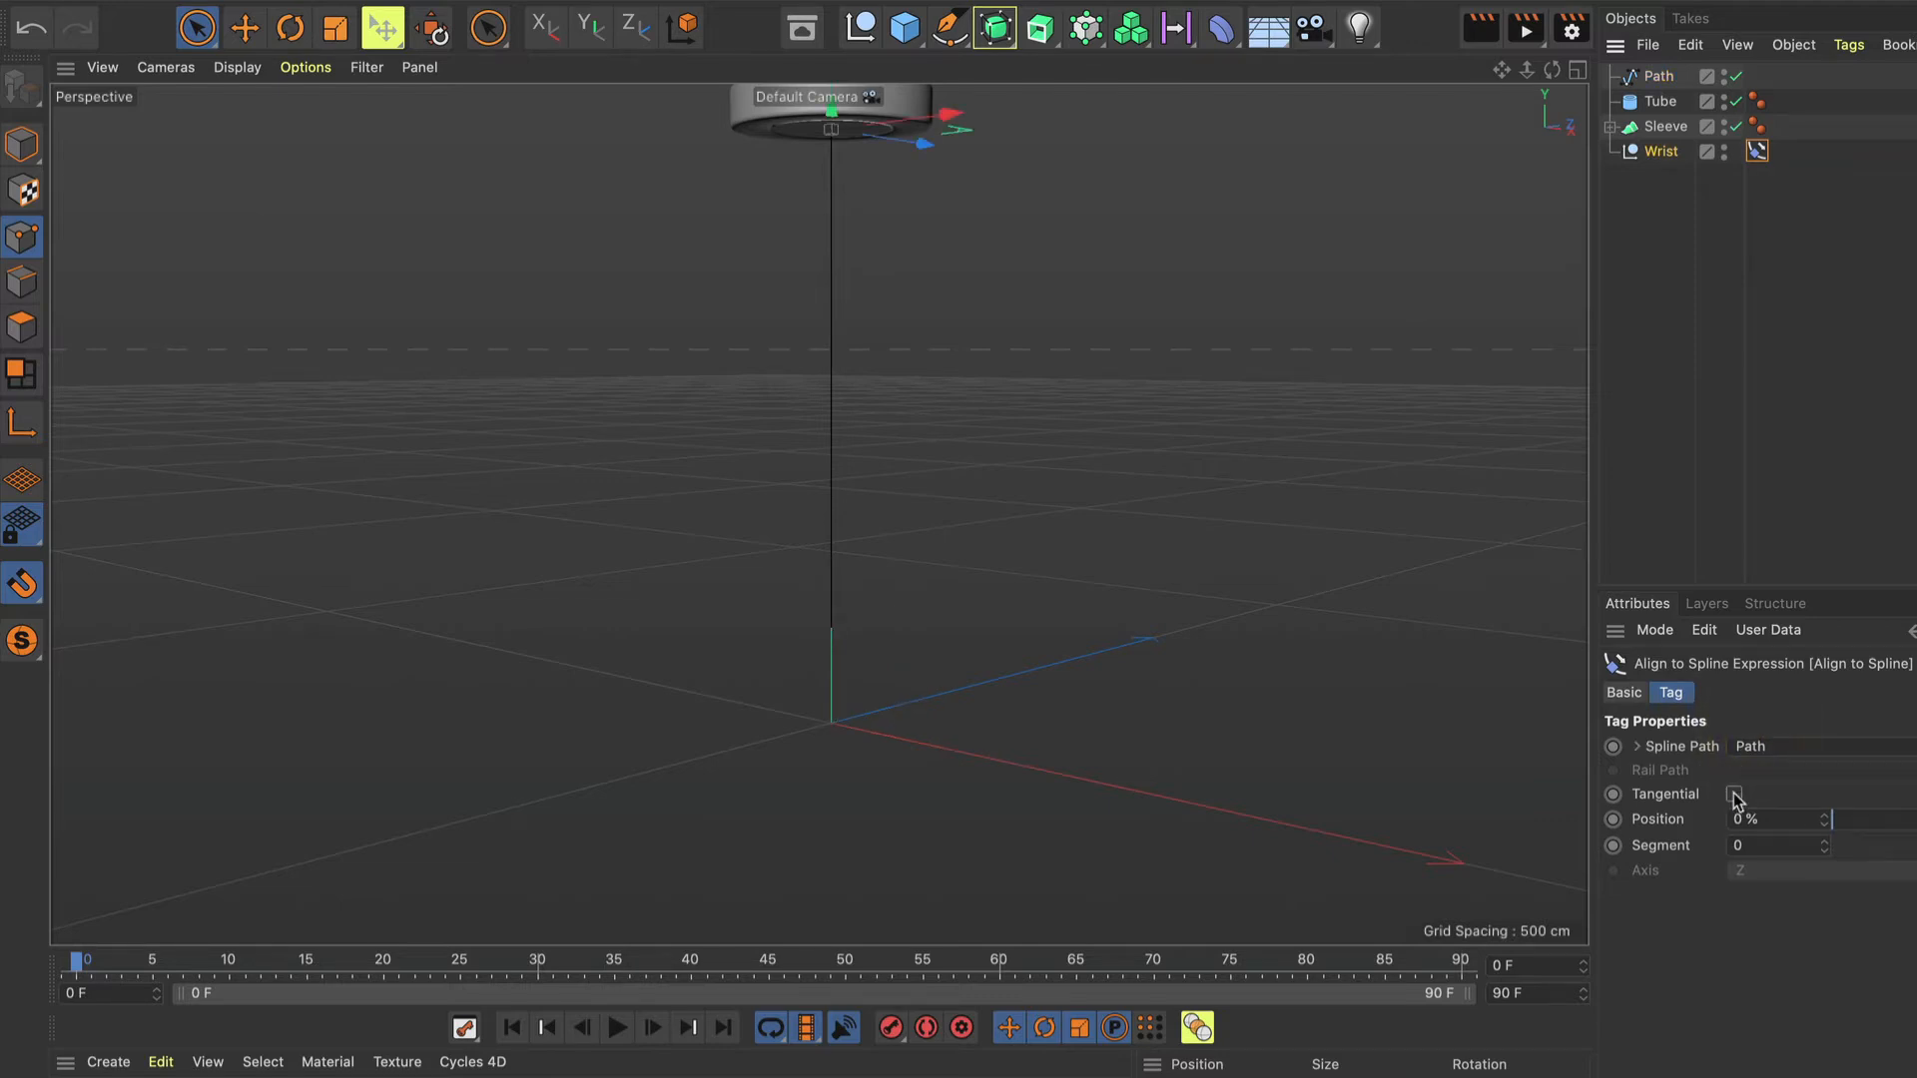
pyautogui.click(1734, 795)
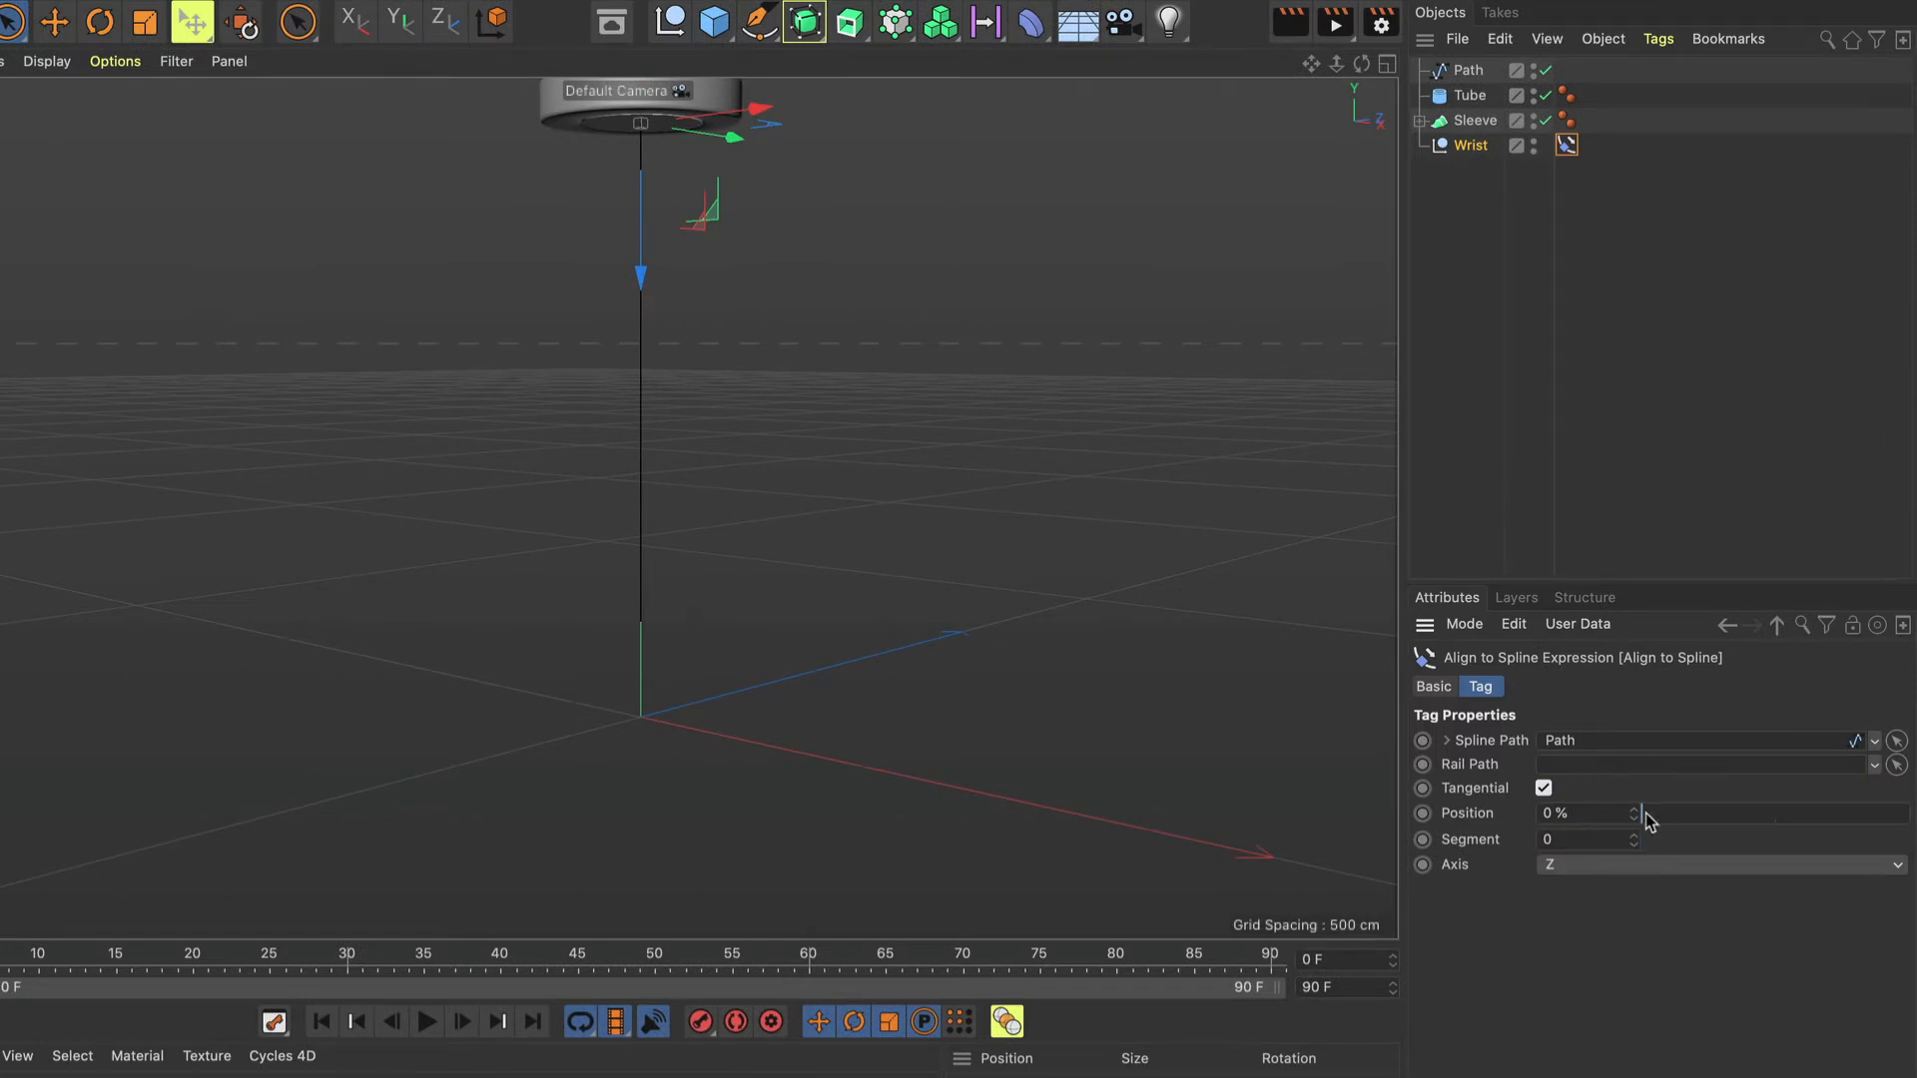
pyautogui.moveTo(1645, 817); pyautogui.dragTo(1598, 854)
# Add a null object to the scene and name it Xpresso.
pyautogui.click(671, 22)
pyautogui.doubleClick(1467, 71)
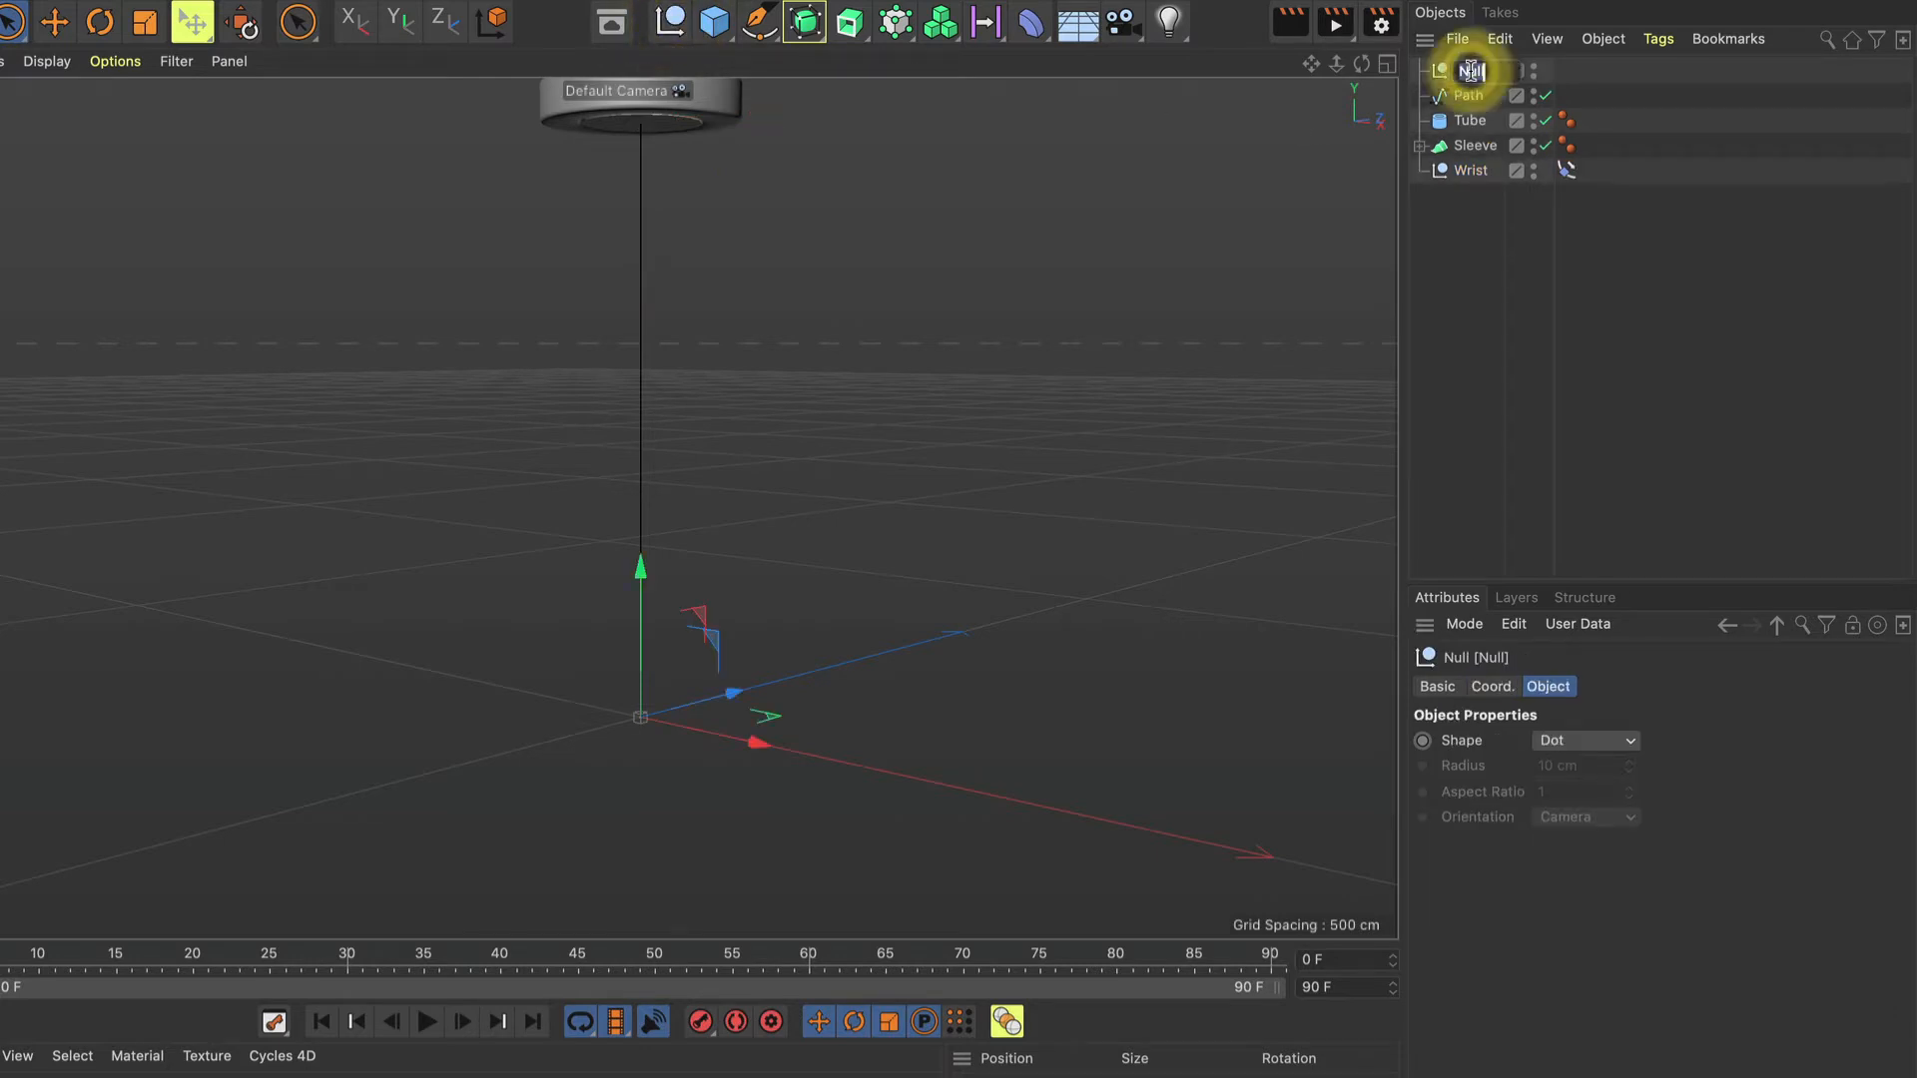
pyautogui.write('Xpresso')
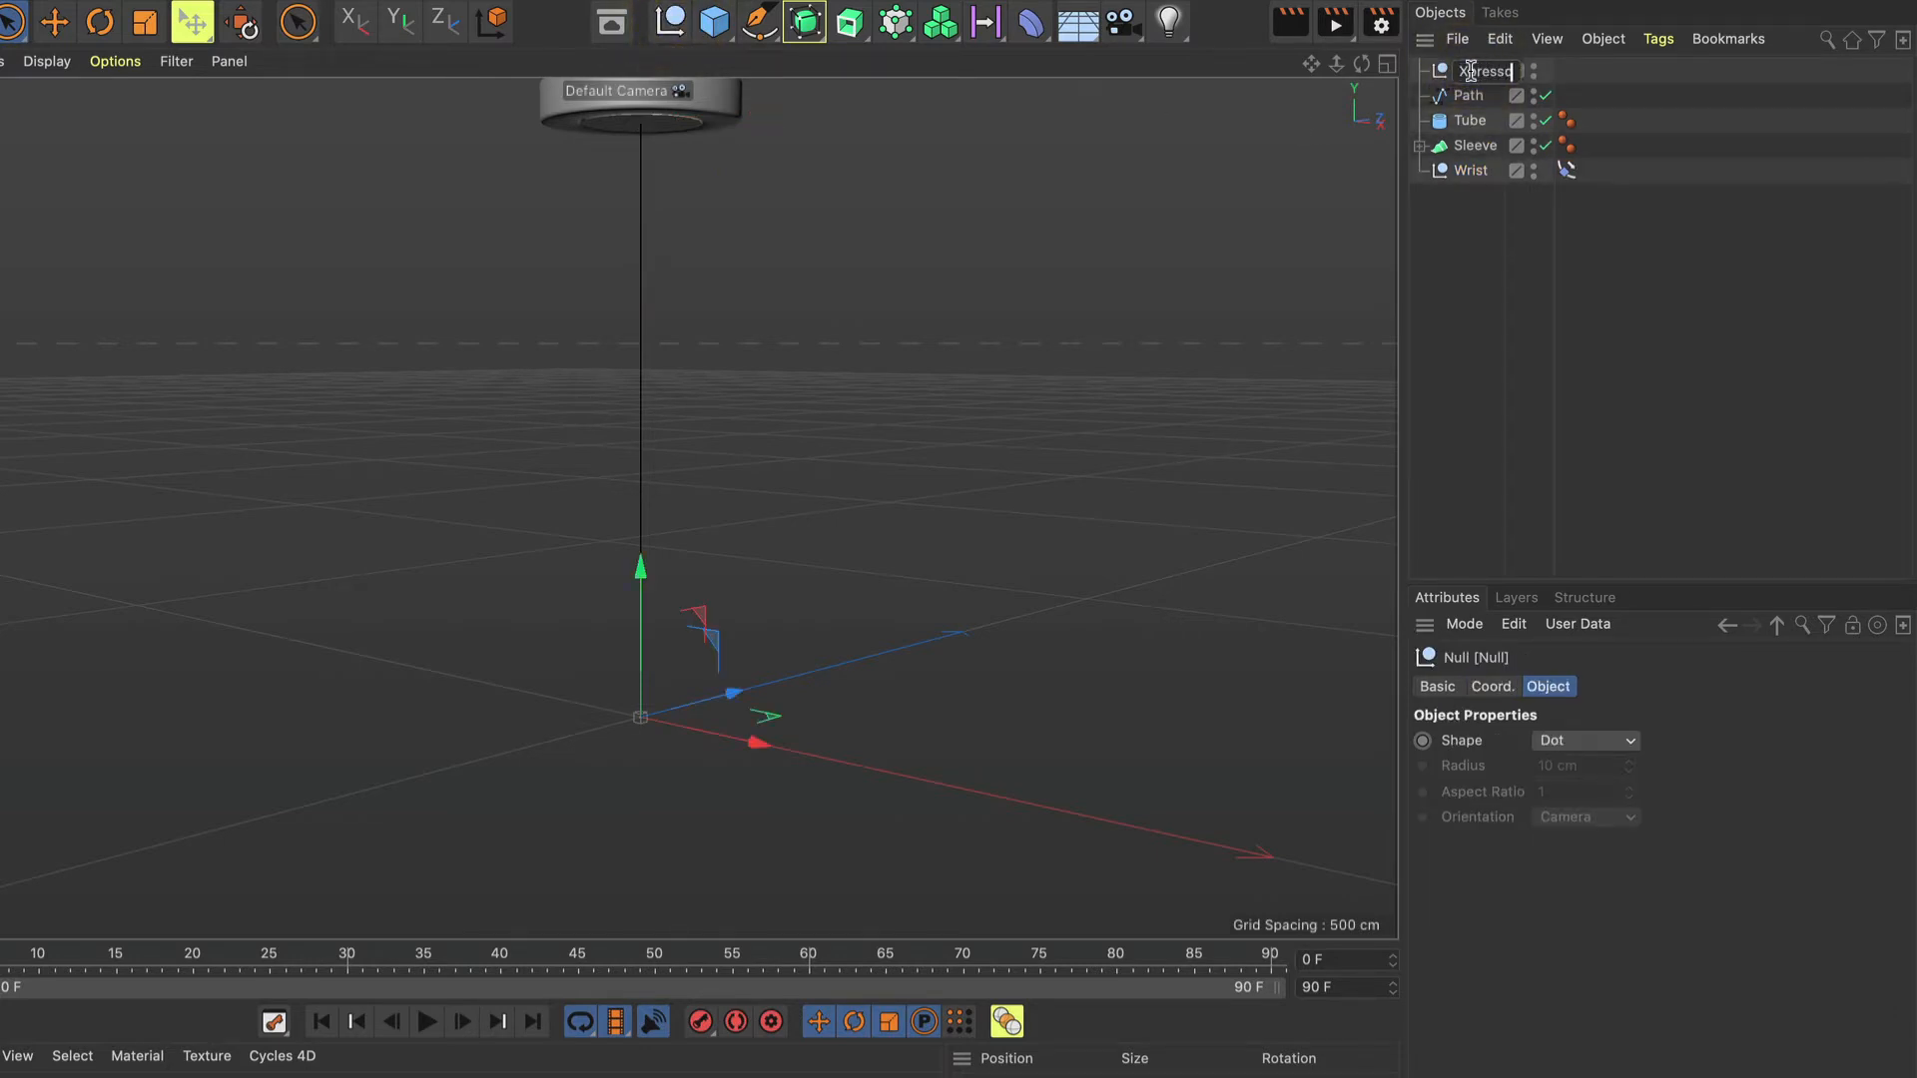
pyautogui.press('Return')
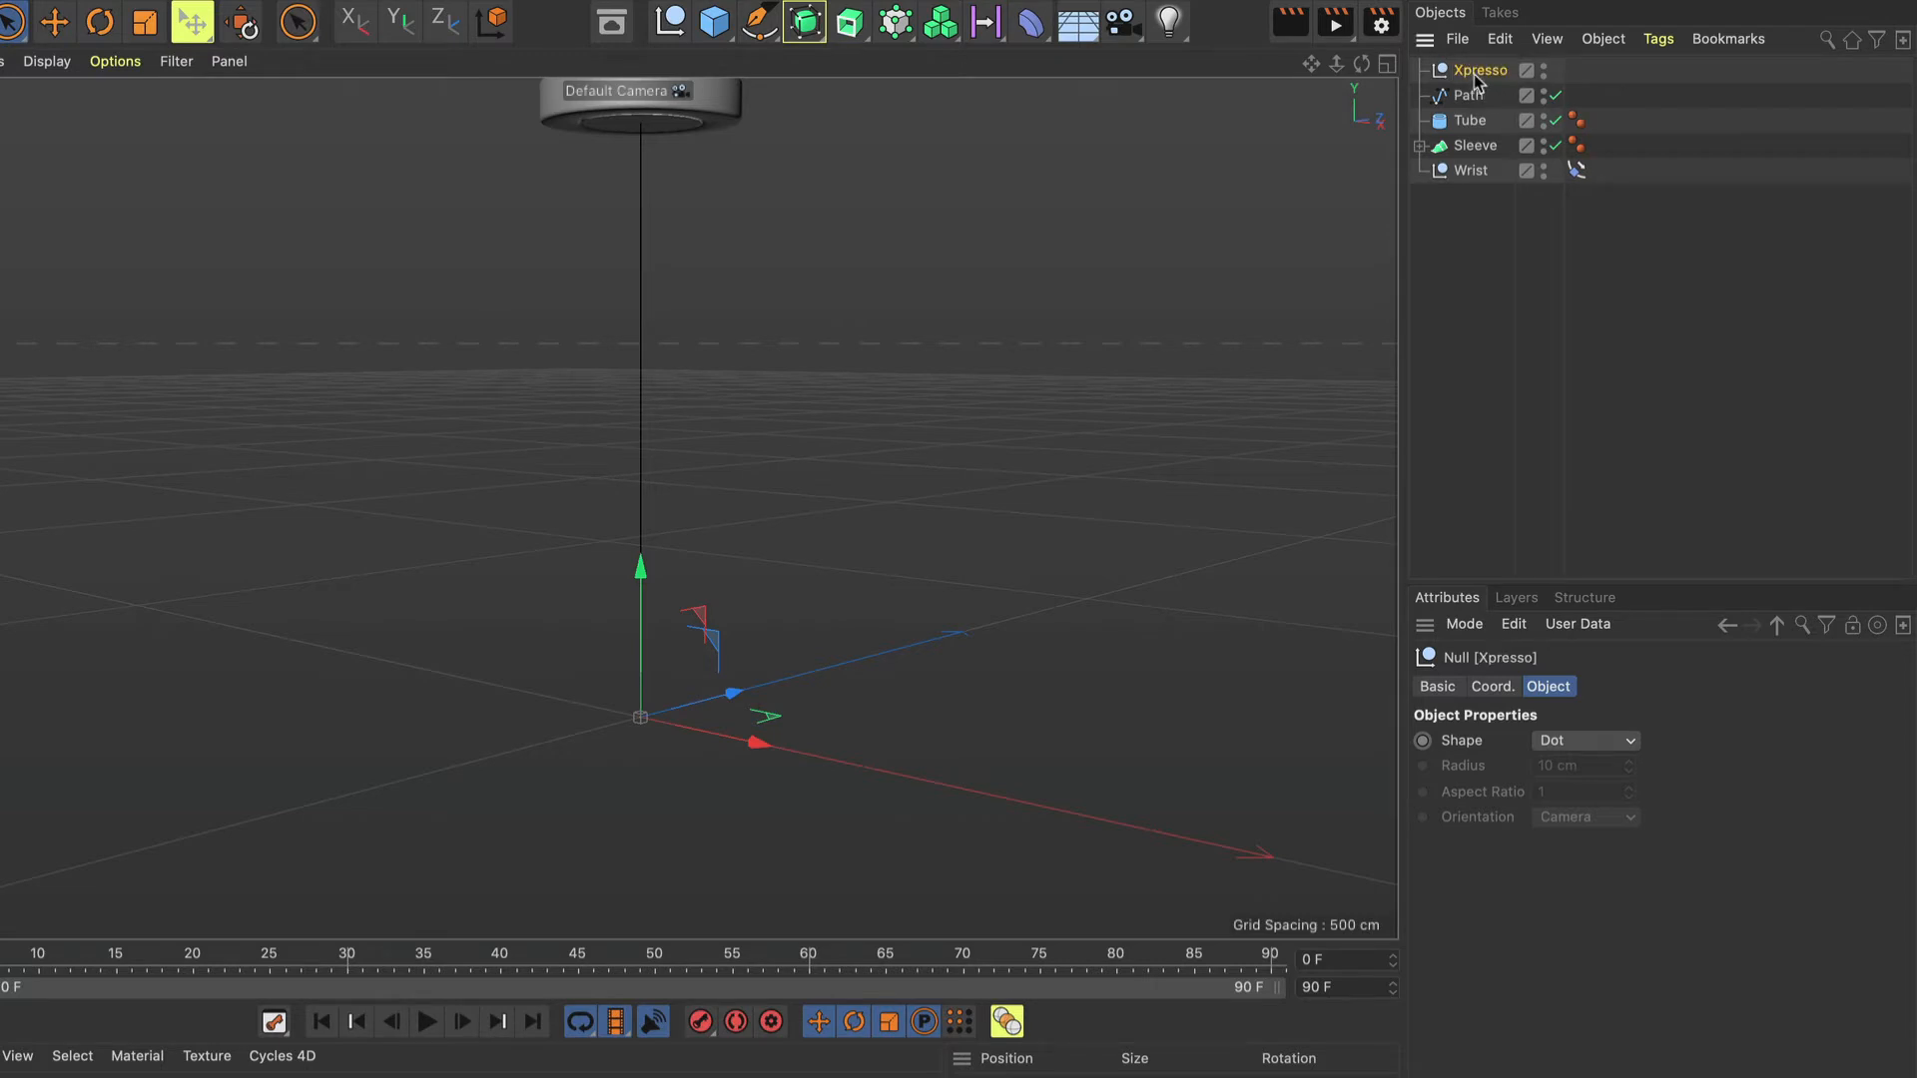
# Add an XPresso tag to the Xpresso null and reposition its editor window.
pyautogui.click(1657, 39)
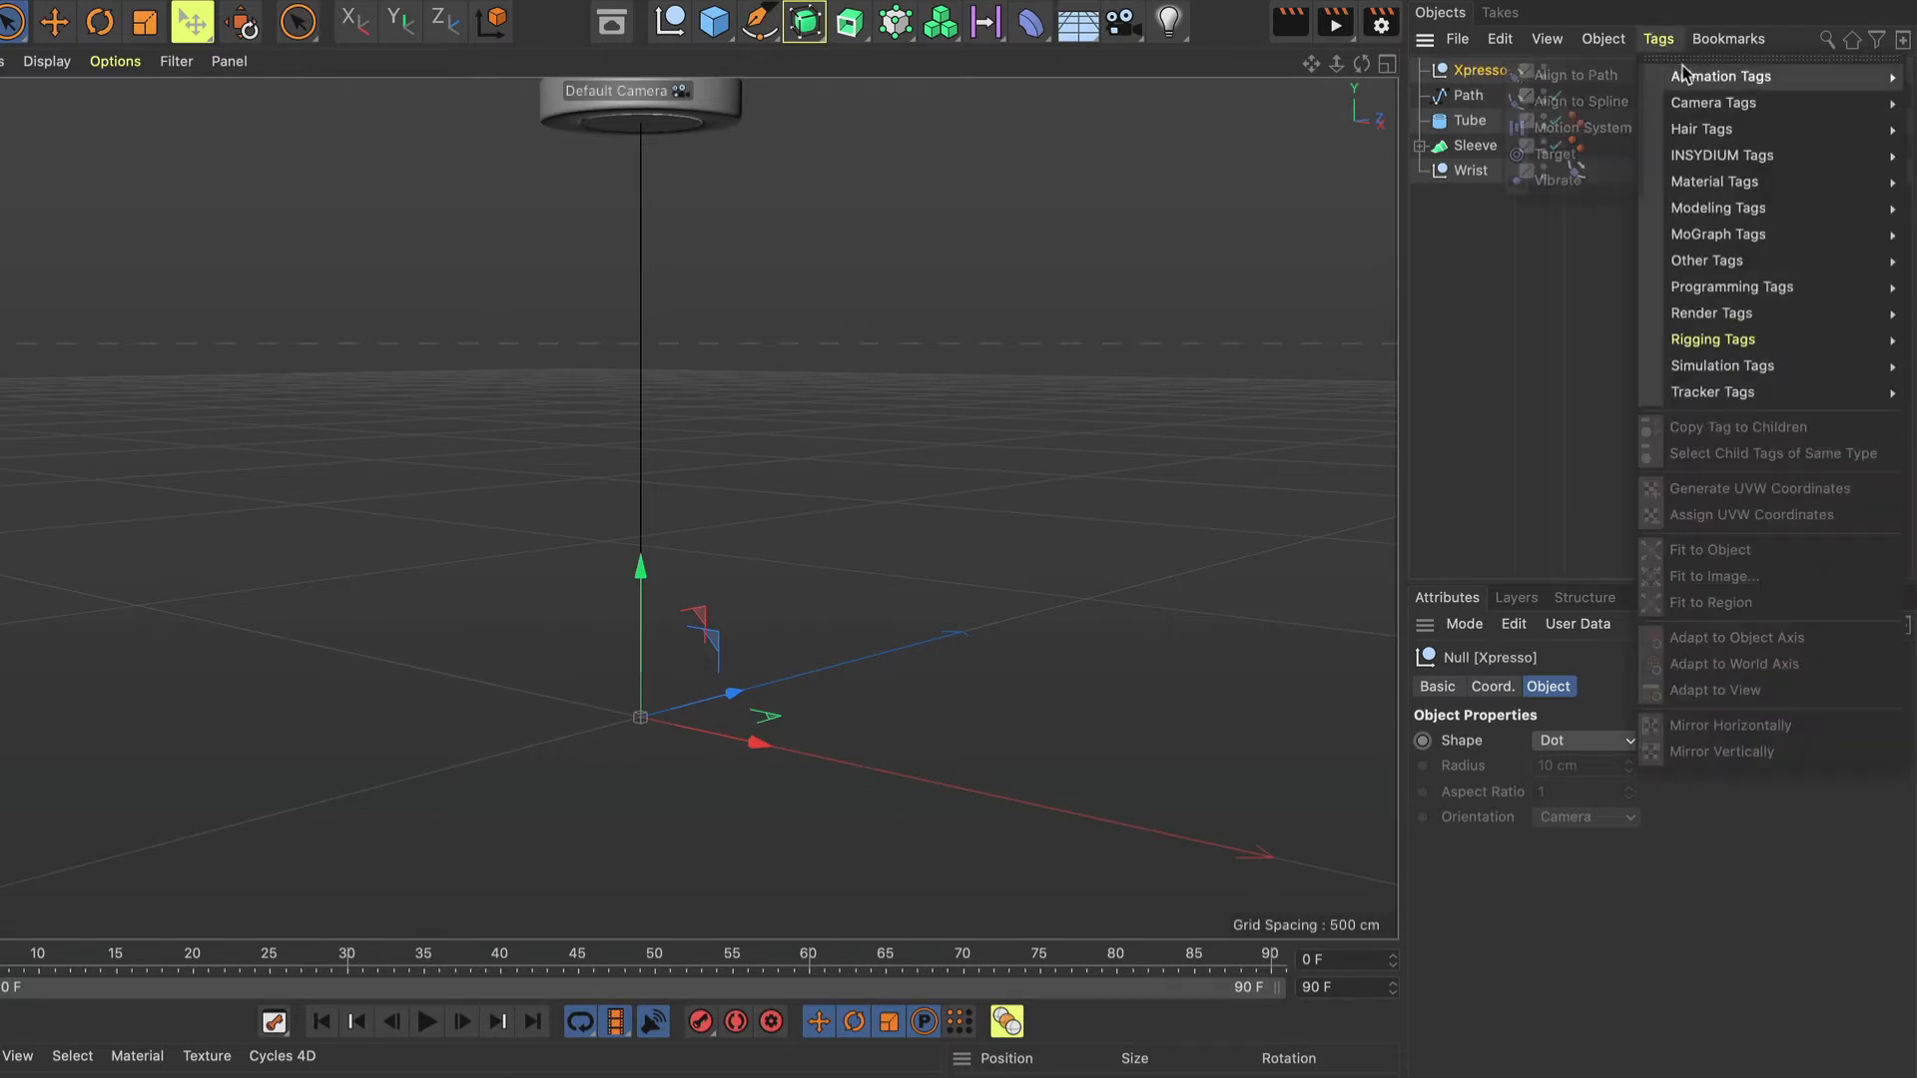
pyautogui.moveTo(1700, 305)
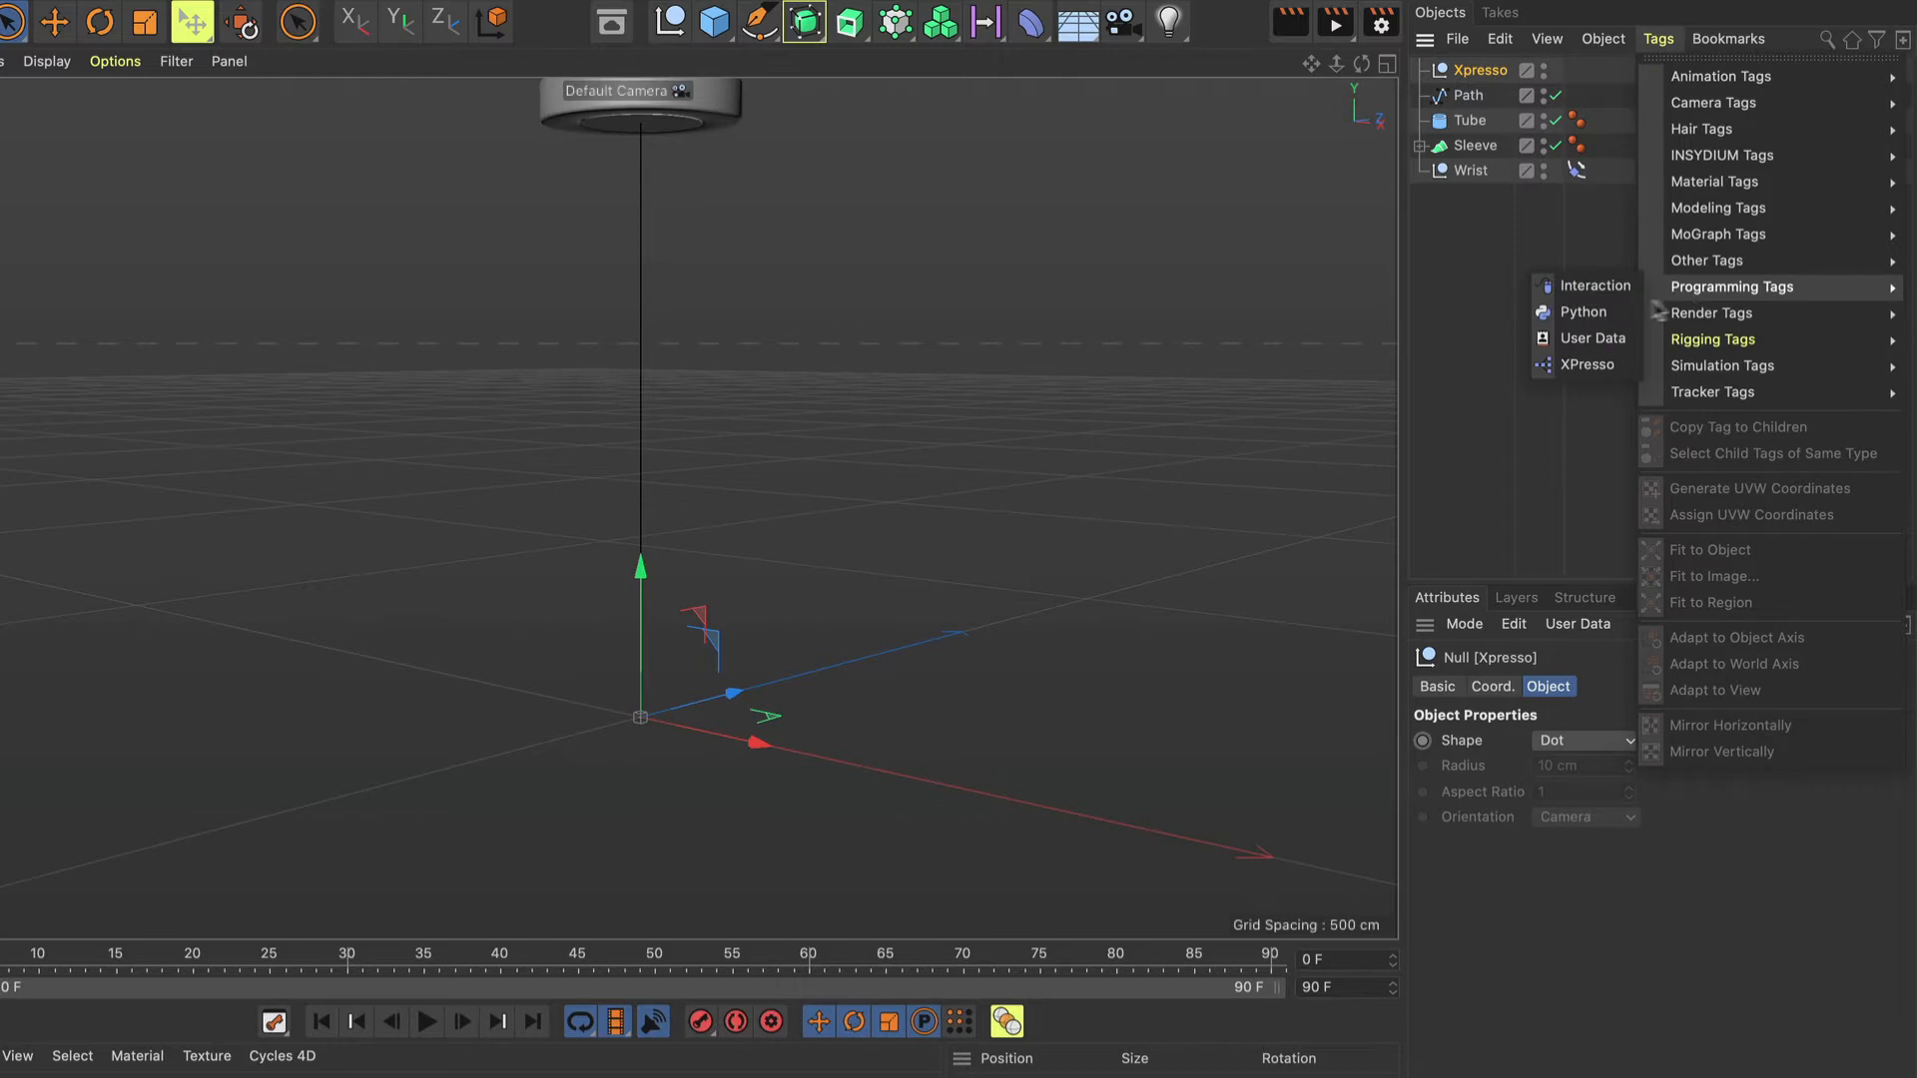
pyautogui.click(1588, 364)
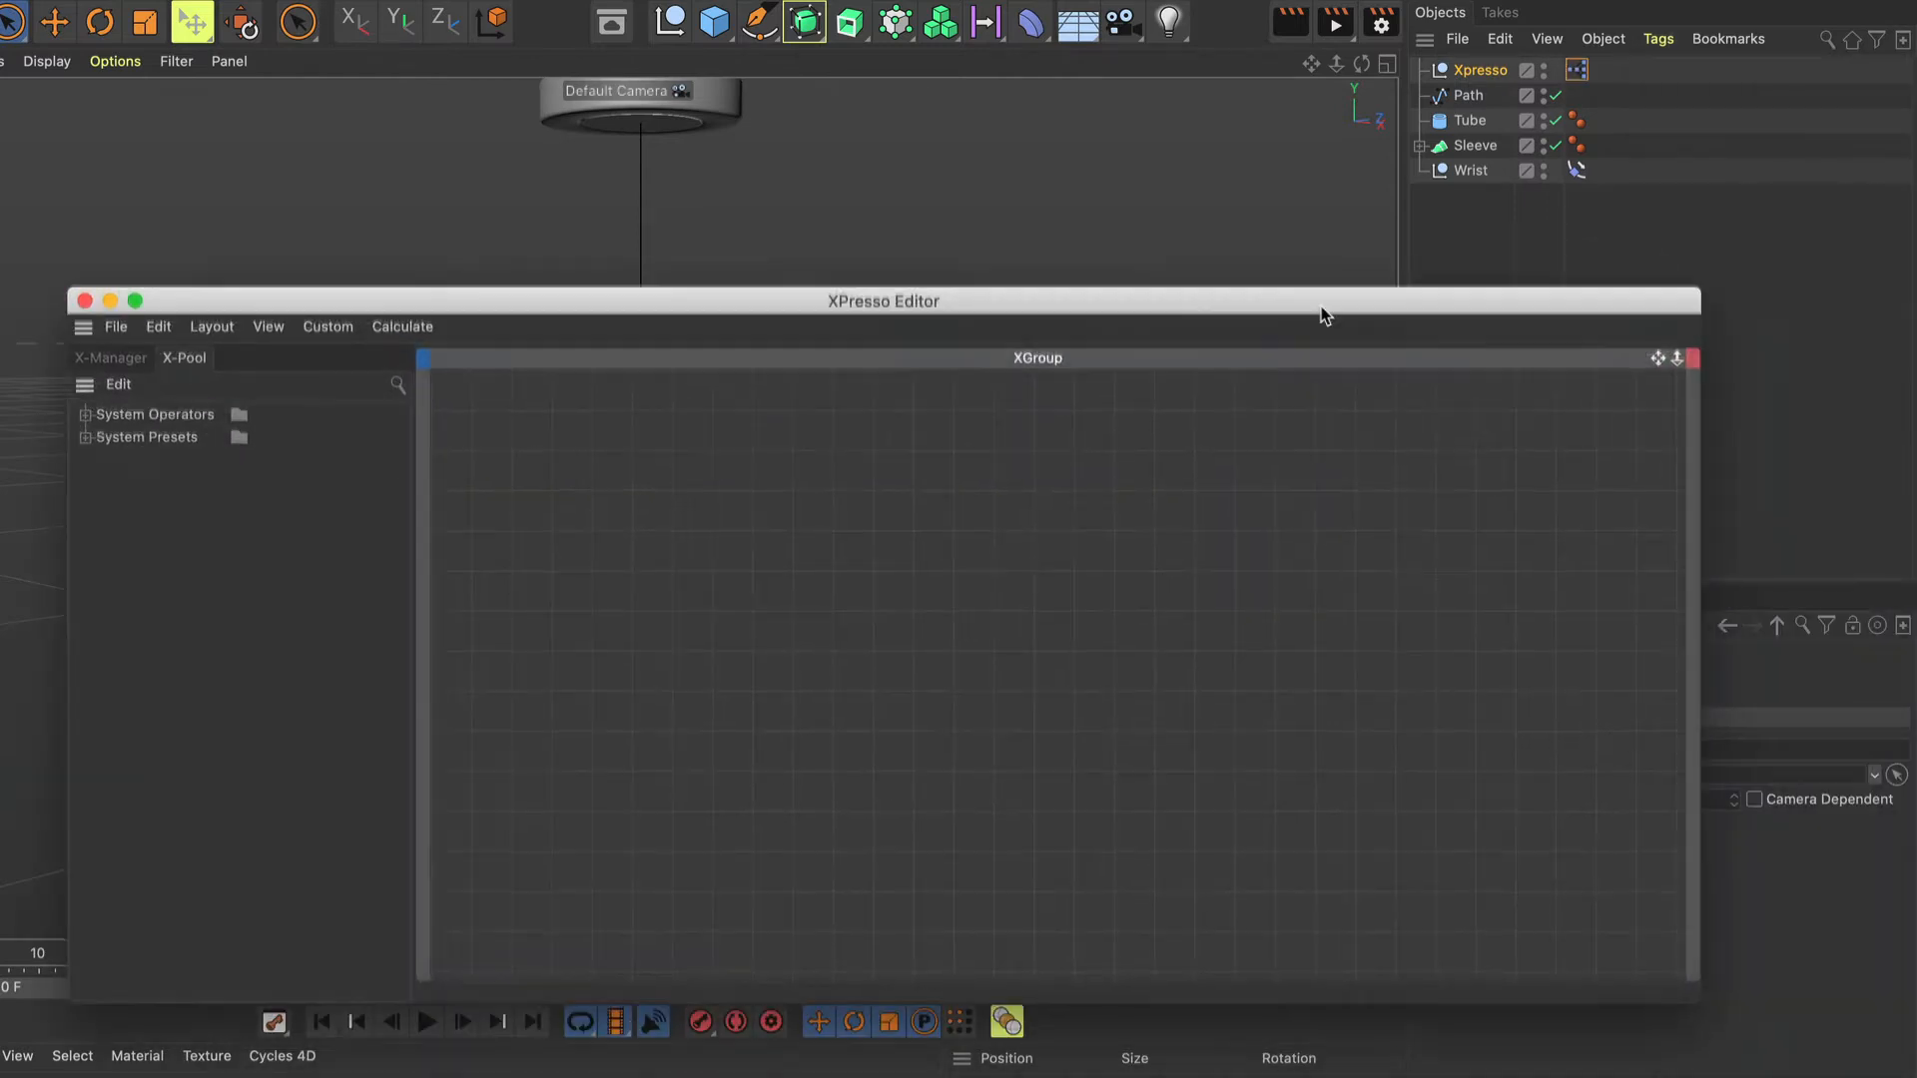
pyautogui.moveTo(1320, 309); pyautogui.dragTo(1194, 243)
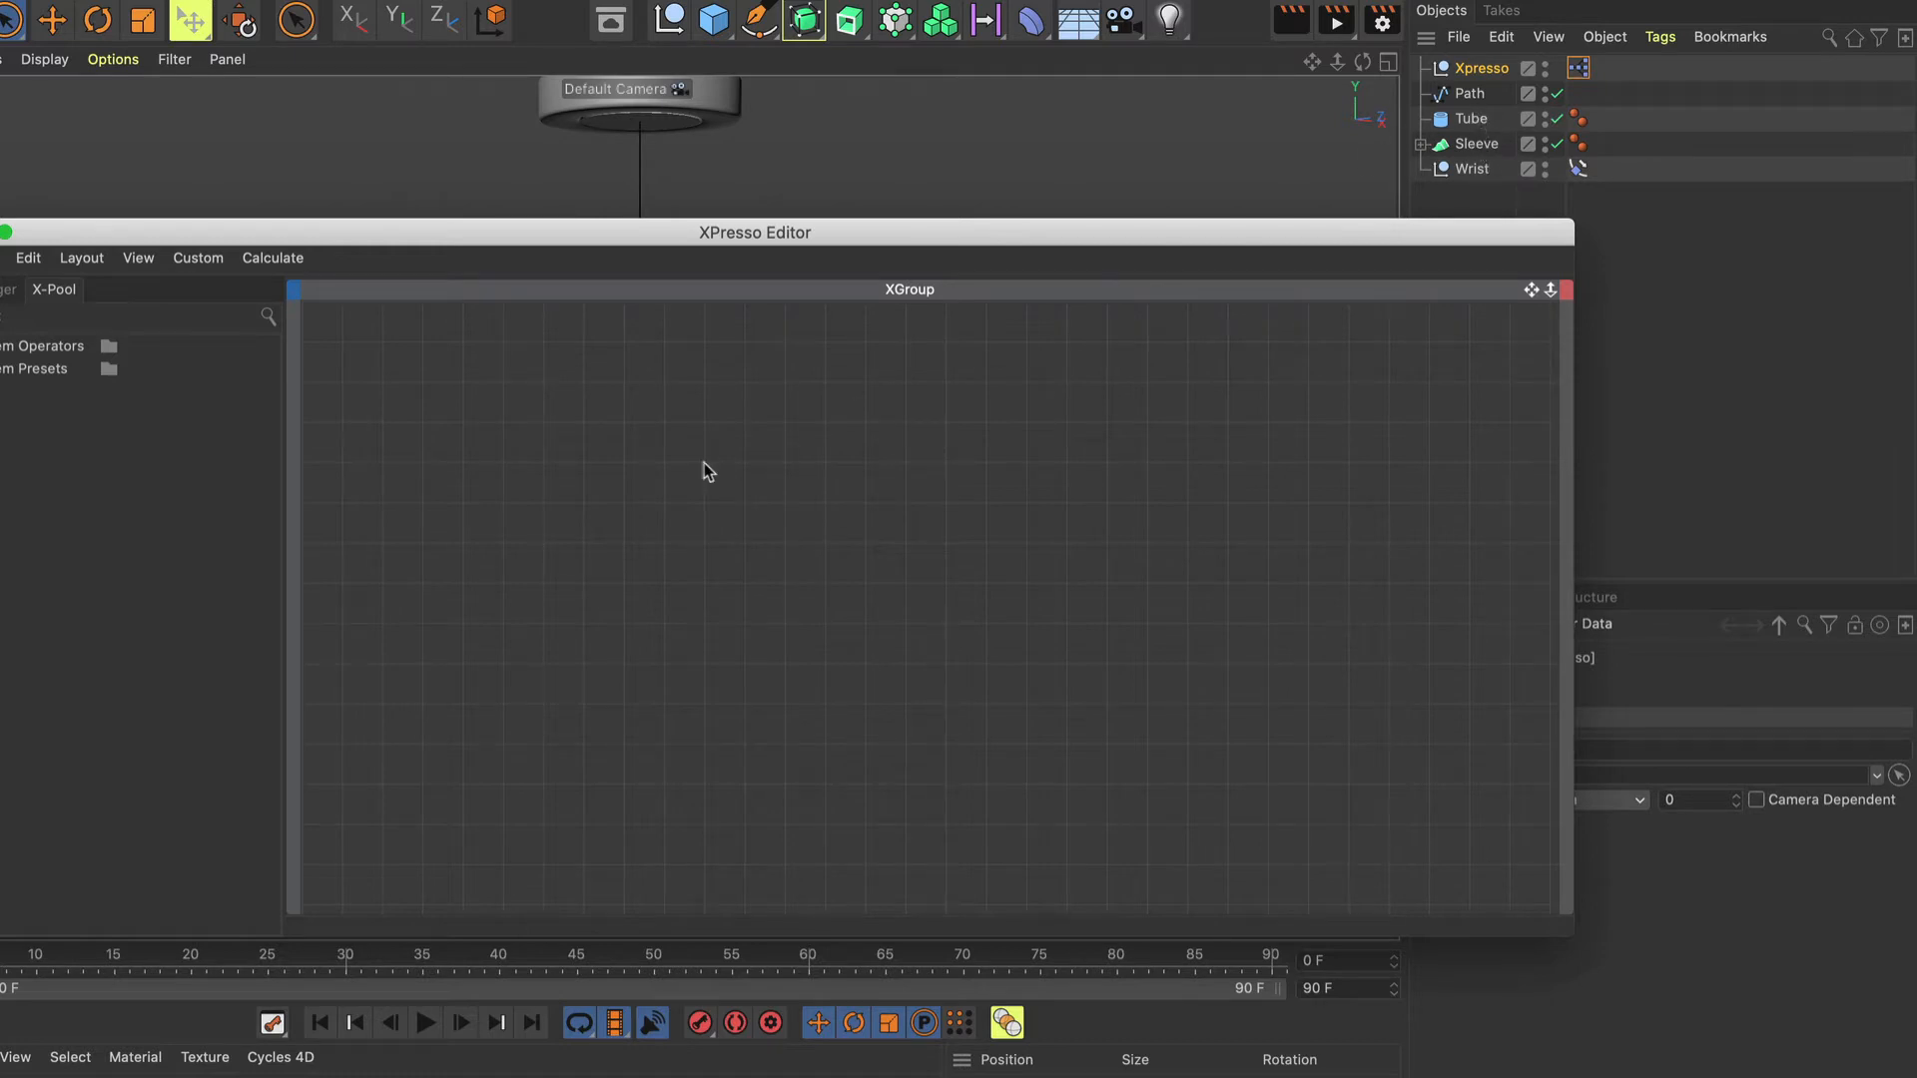
# Add a Hierarchy iterator node to the XGroup and set its Reference to the Sleeve object.
pyautogui.rightClick(666, 457)
pyautogui.moveTo(794, 466)
pyautogui.moveTo(960, 469)
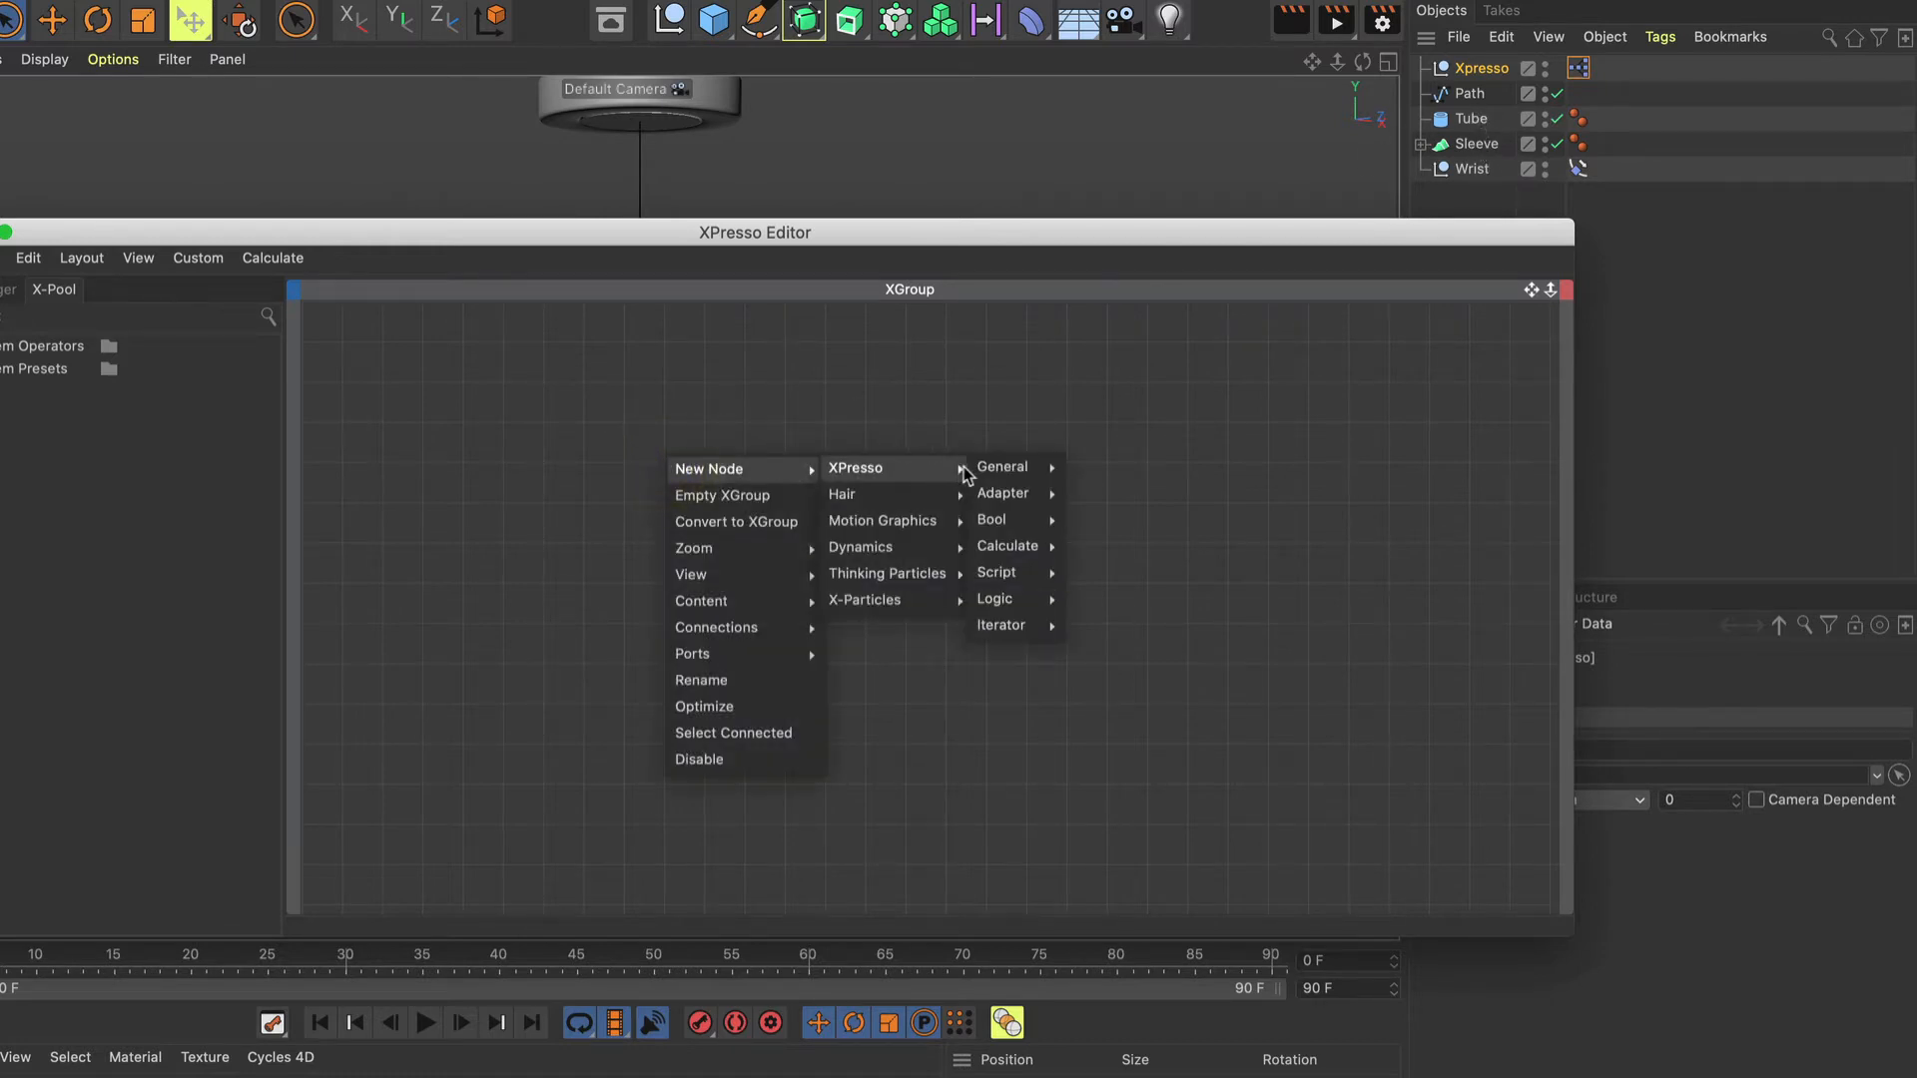
pyautogui.moveTo(1031, 626)
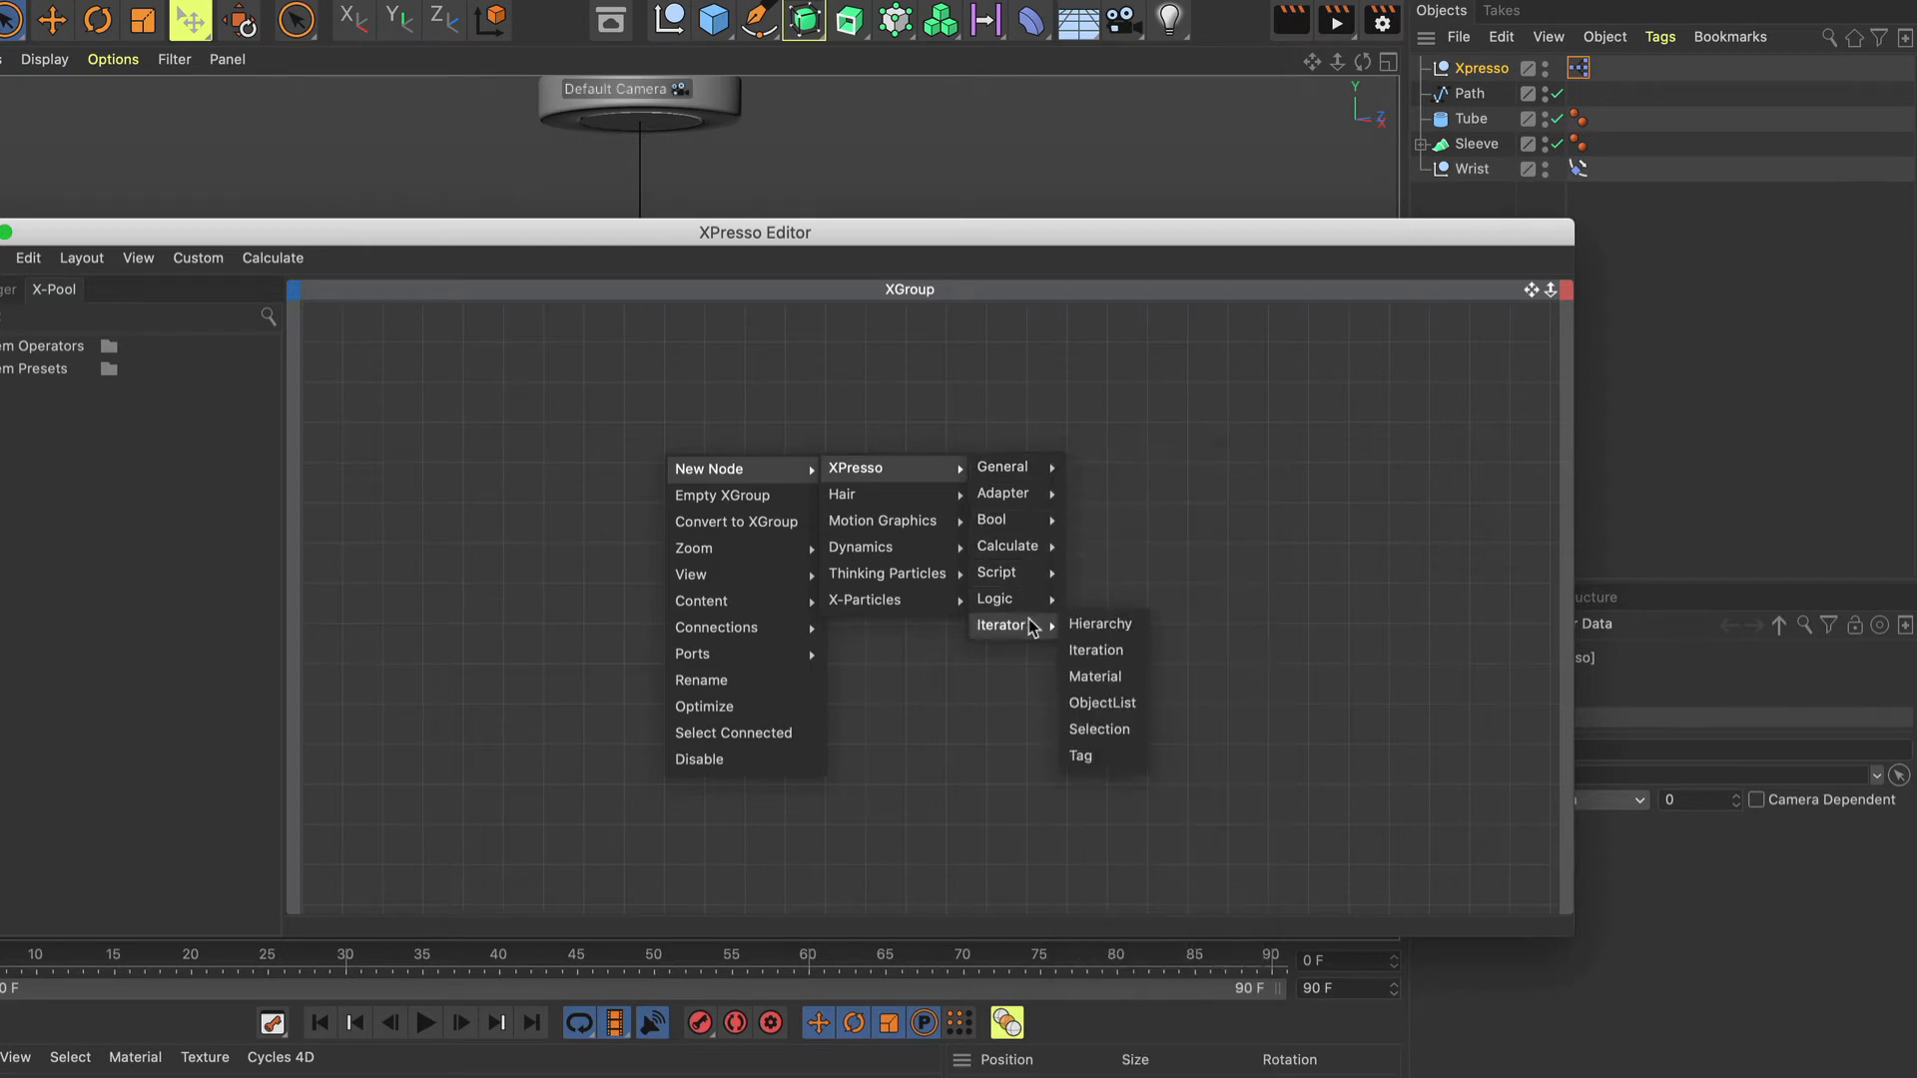
pyautogui.click(1091, 629)
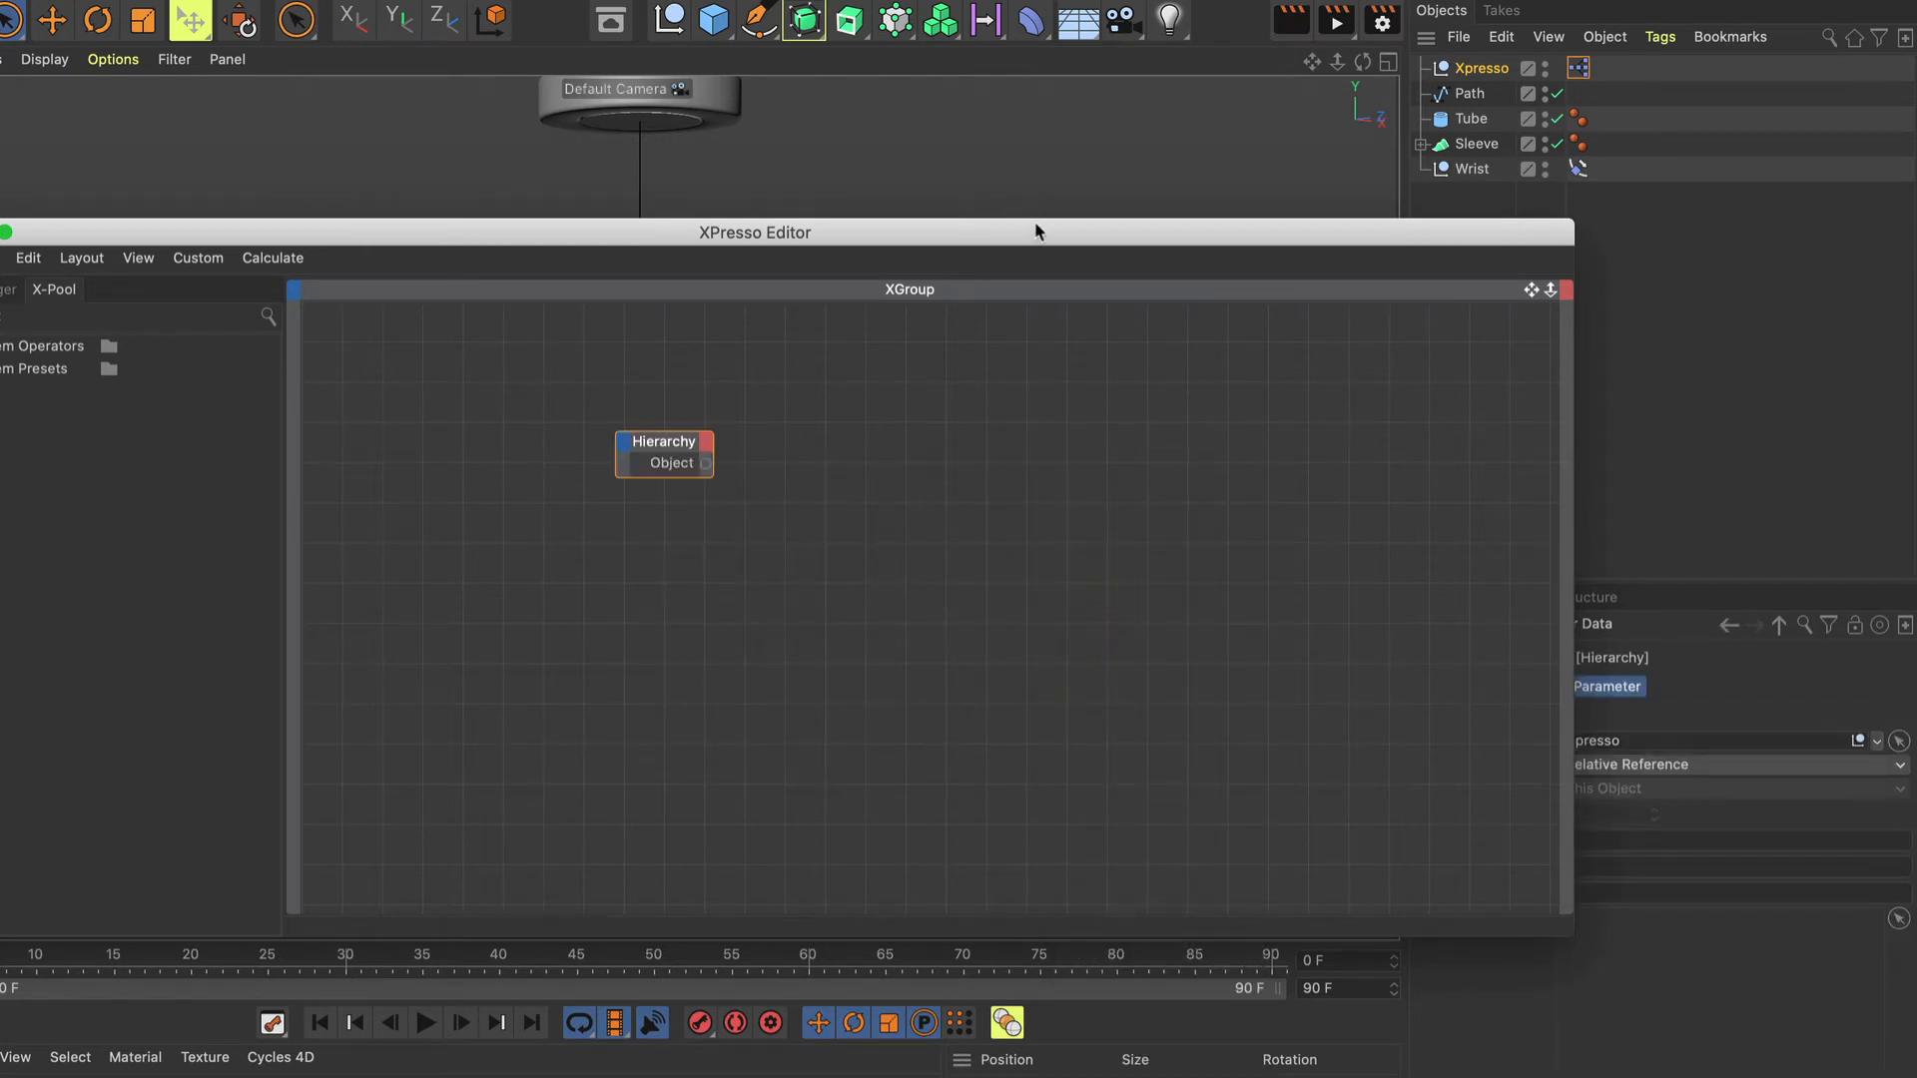
pyautogui.moveTo(1036, 228); pyautogui.dragTo(739, 282)
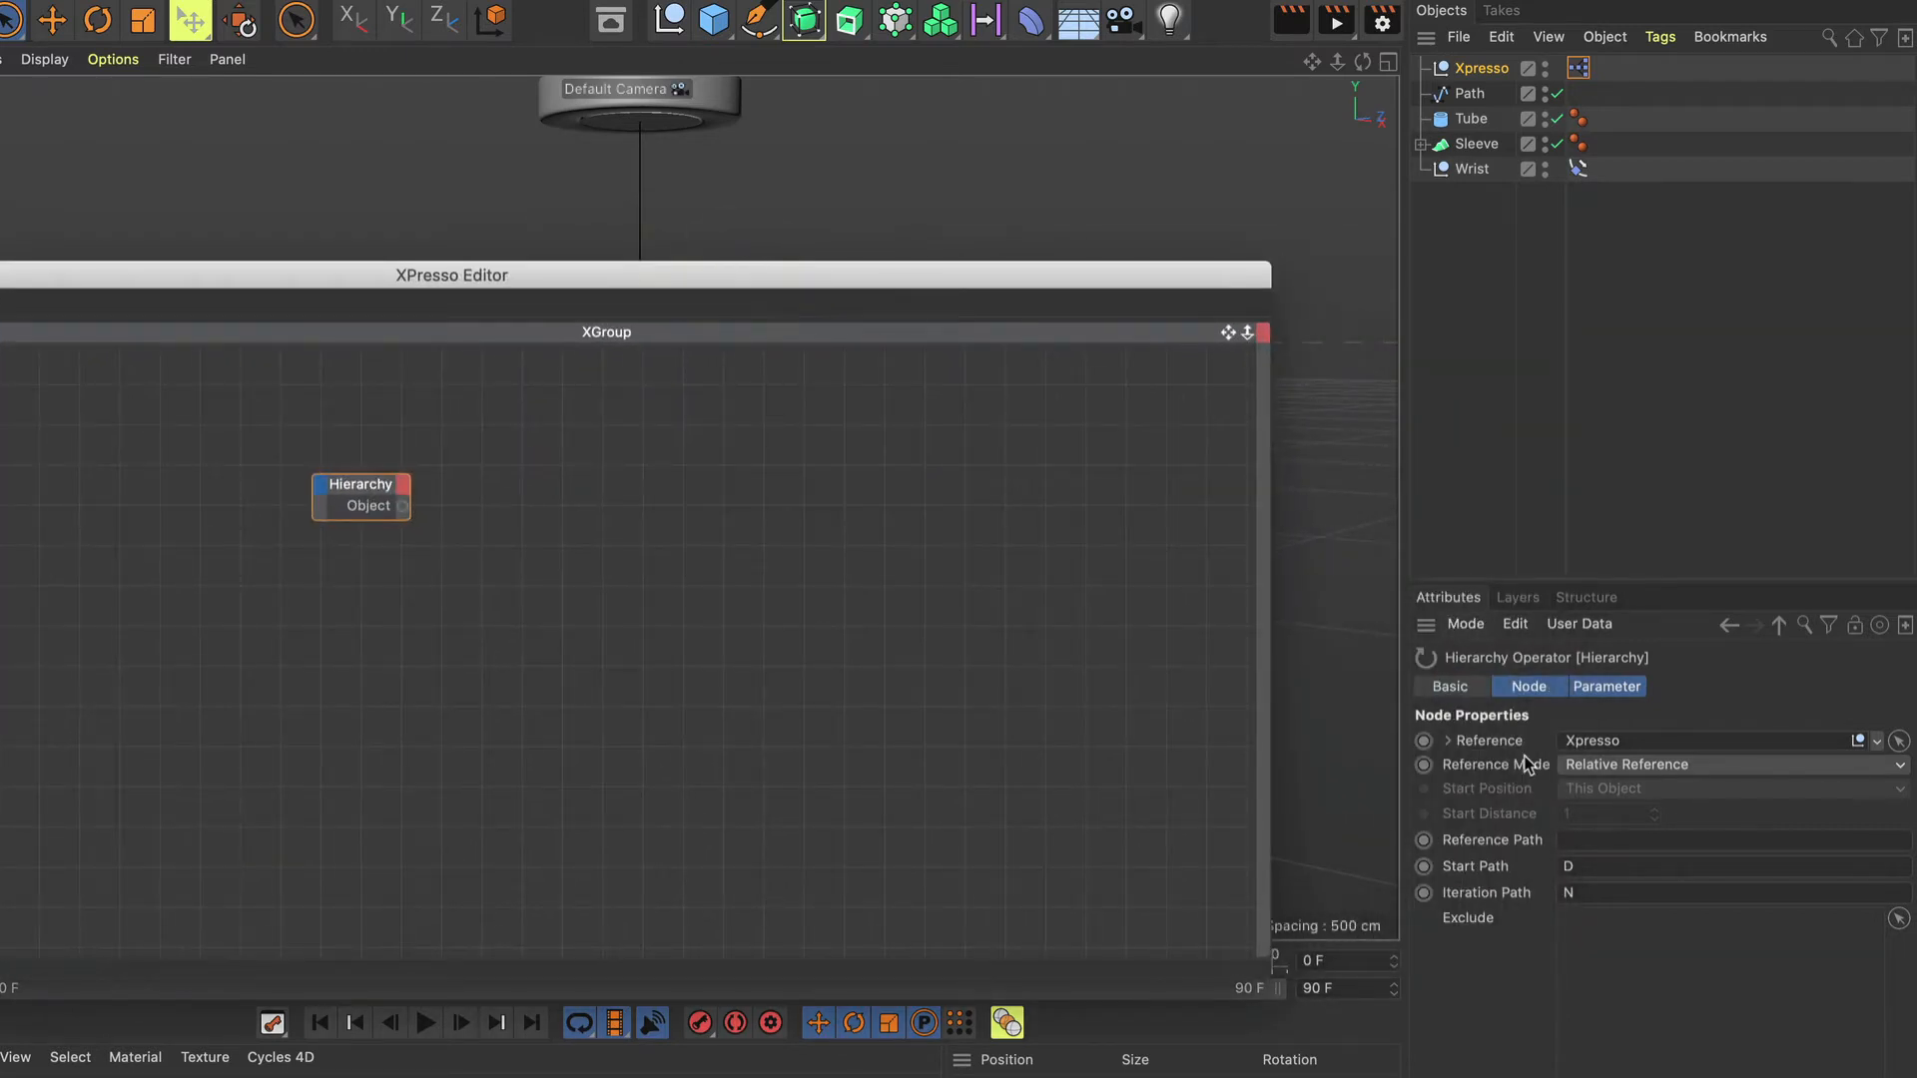
pyautogui.click(1898, 740)
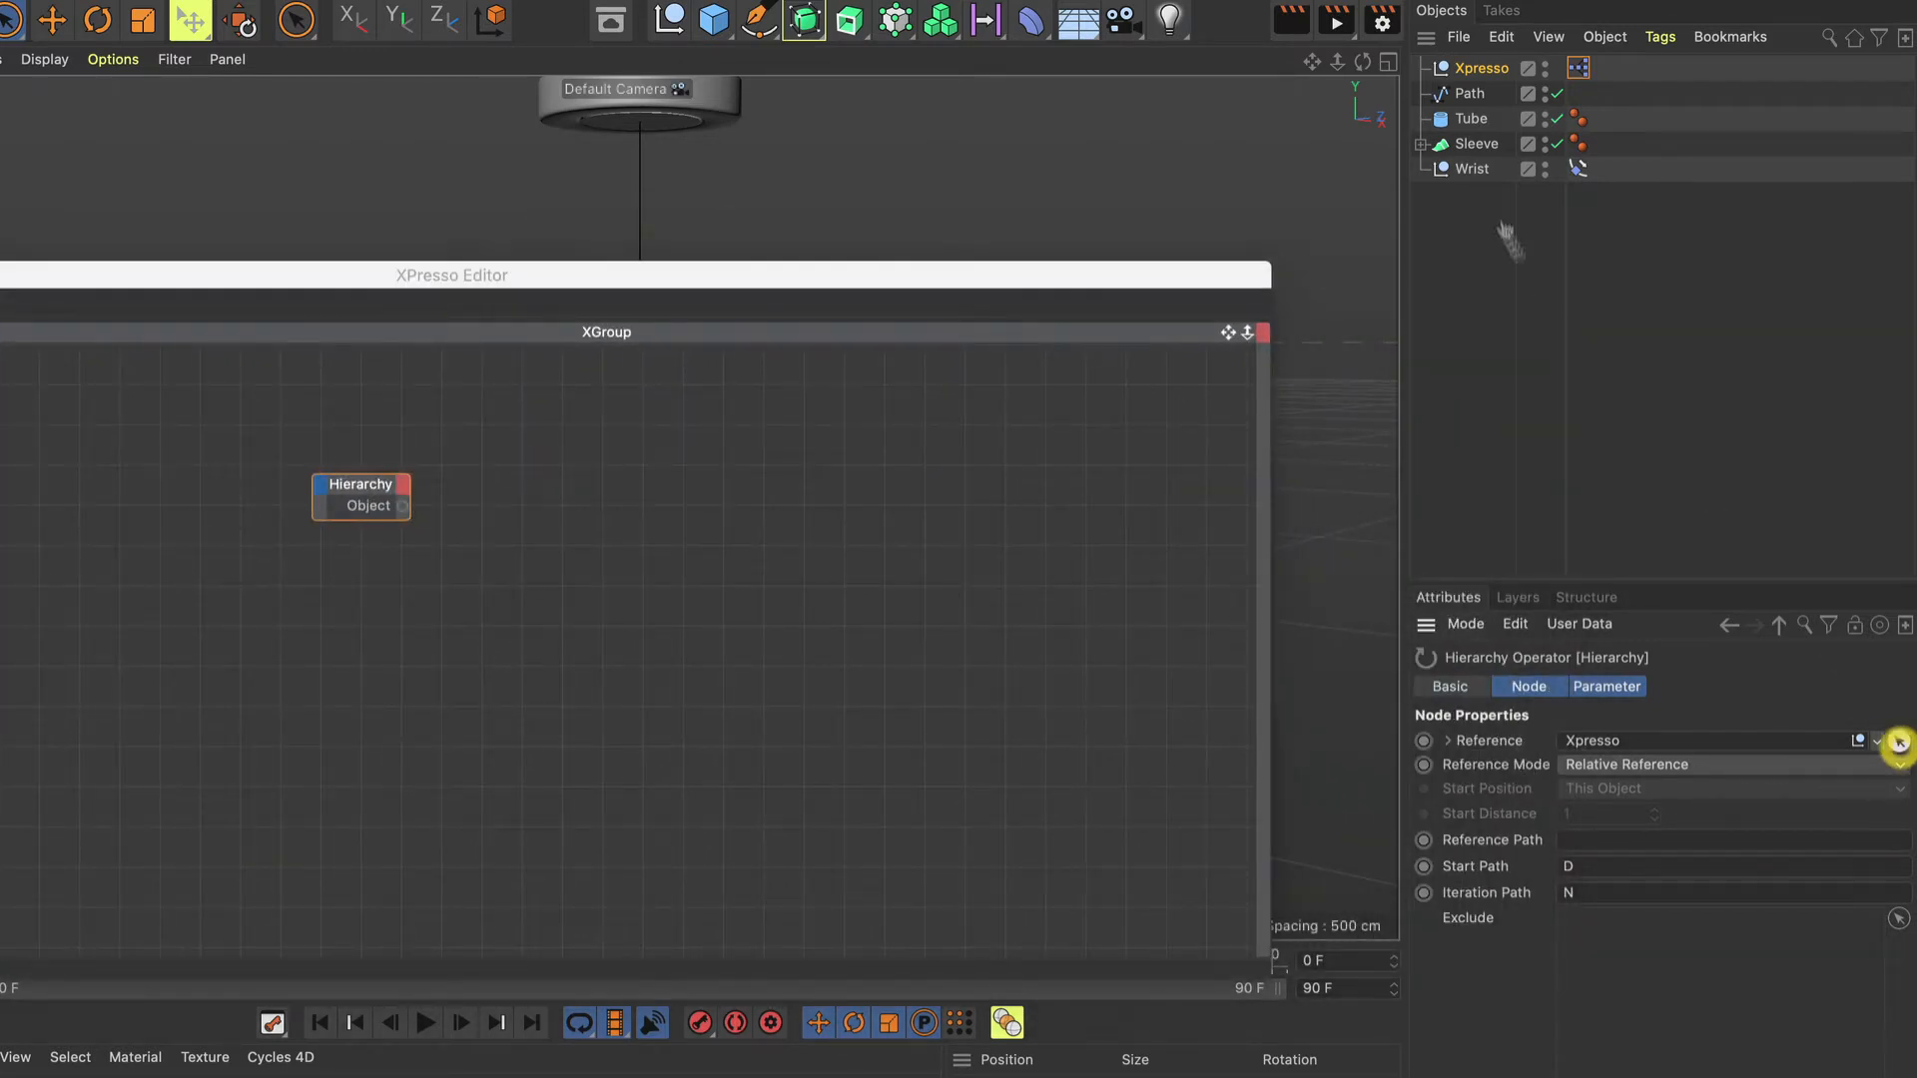
pyautogui.click(1482, 145)
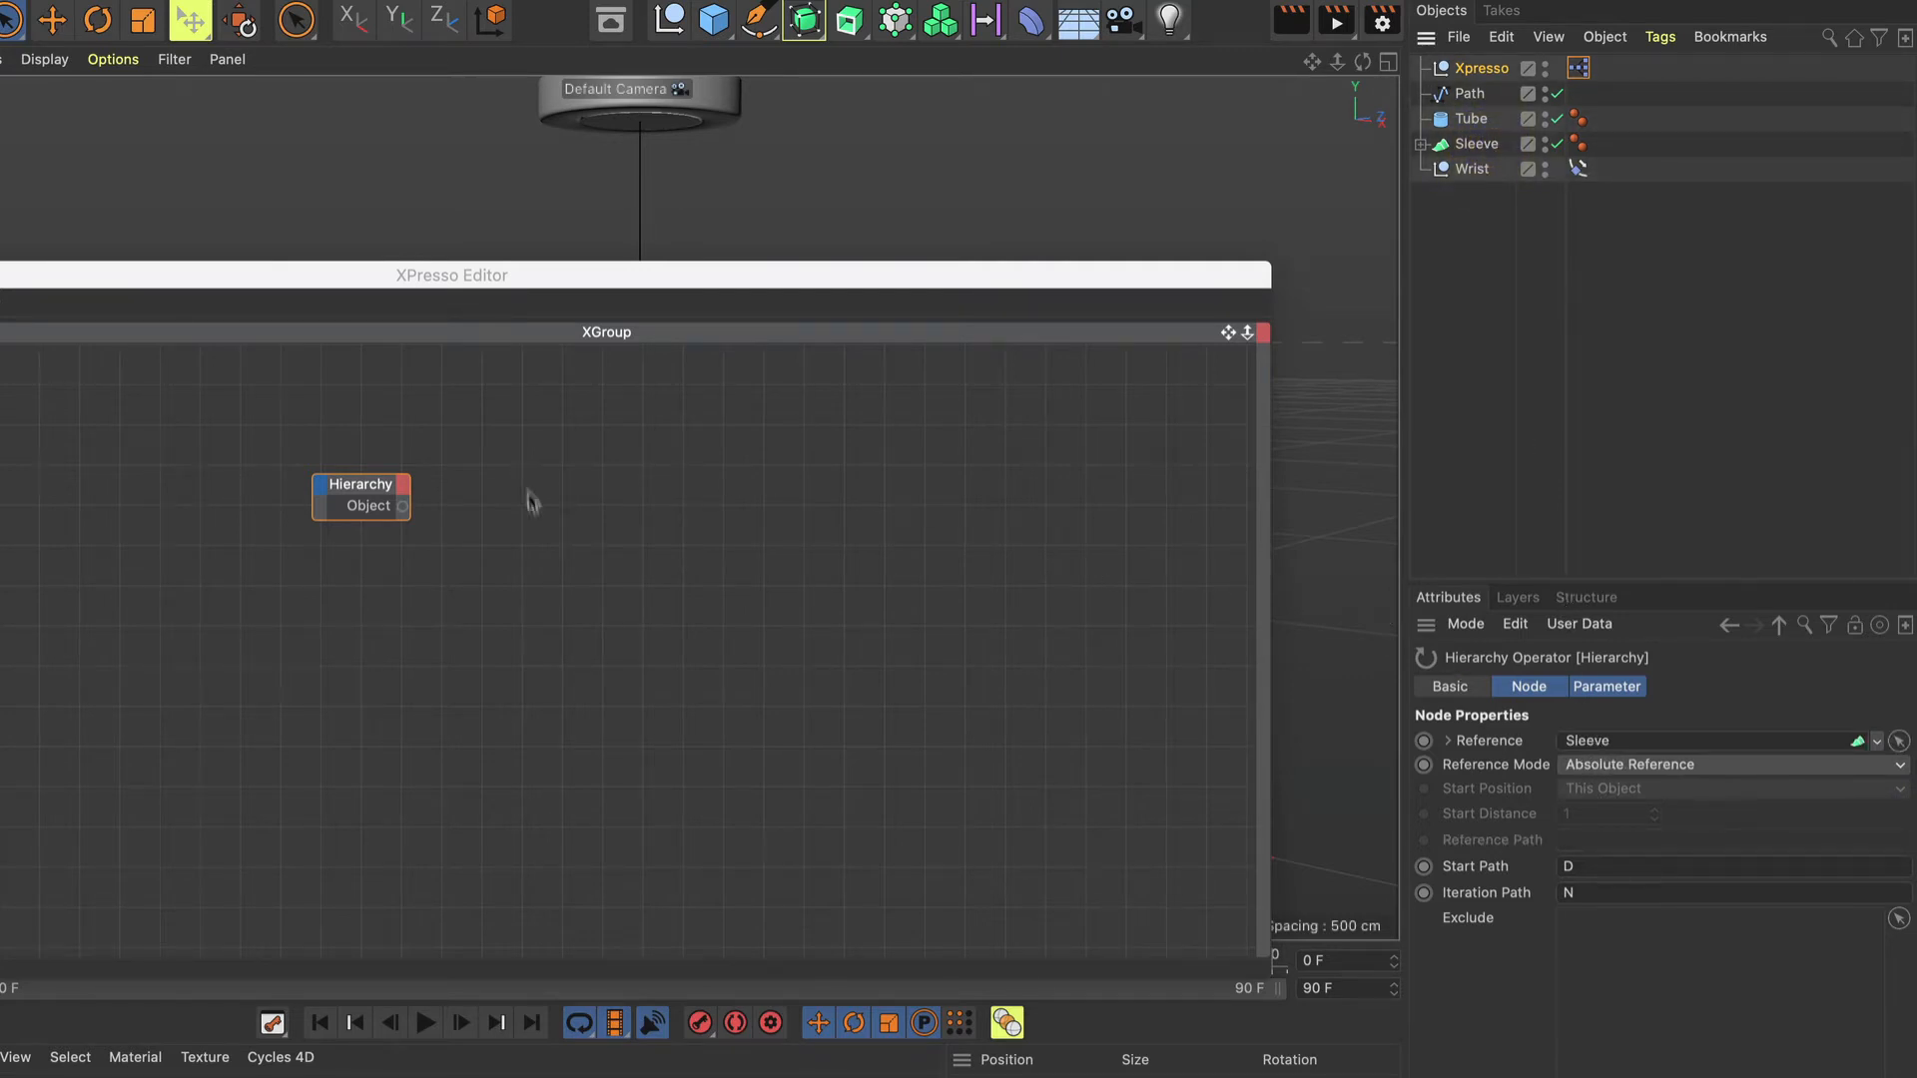
# Add an Object Index node and connect the Hierarchy node's Object output to its Instance input.
pyautogui.moveTo(358, 487); pyautogui.dragTo(127, 451)
pyautogui.rightClick(285, 527)
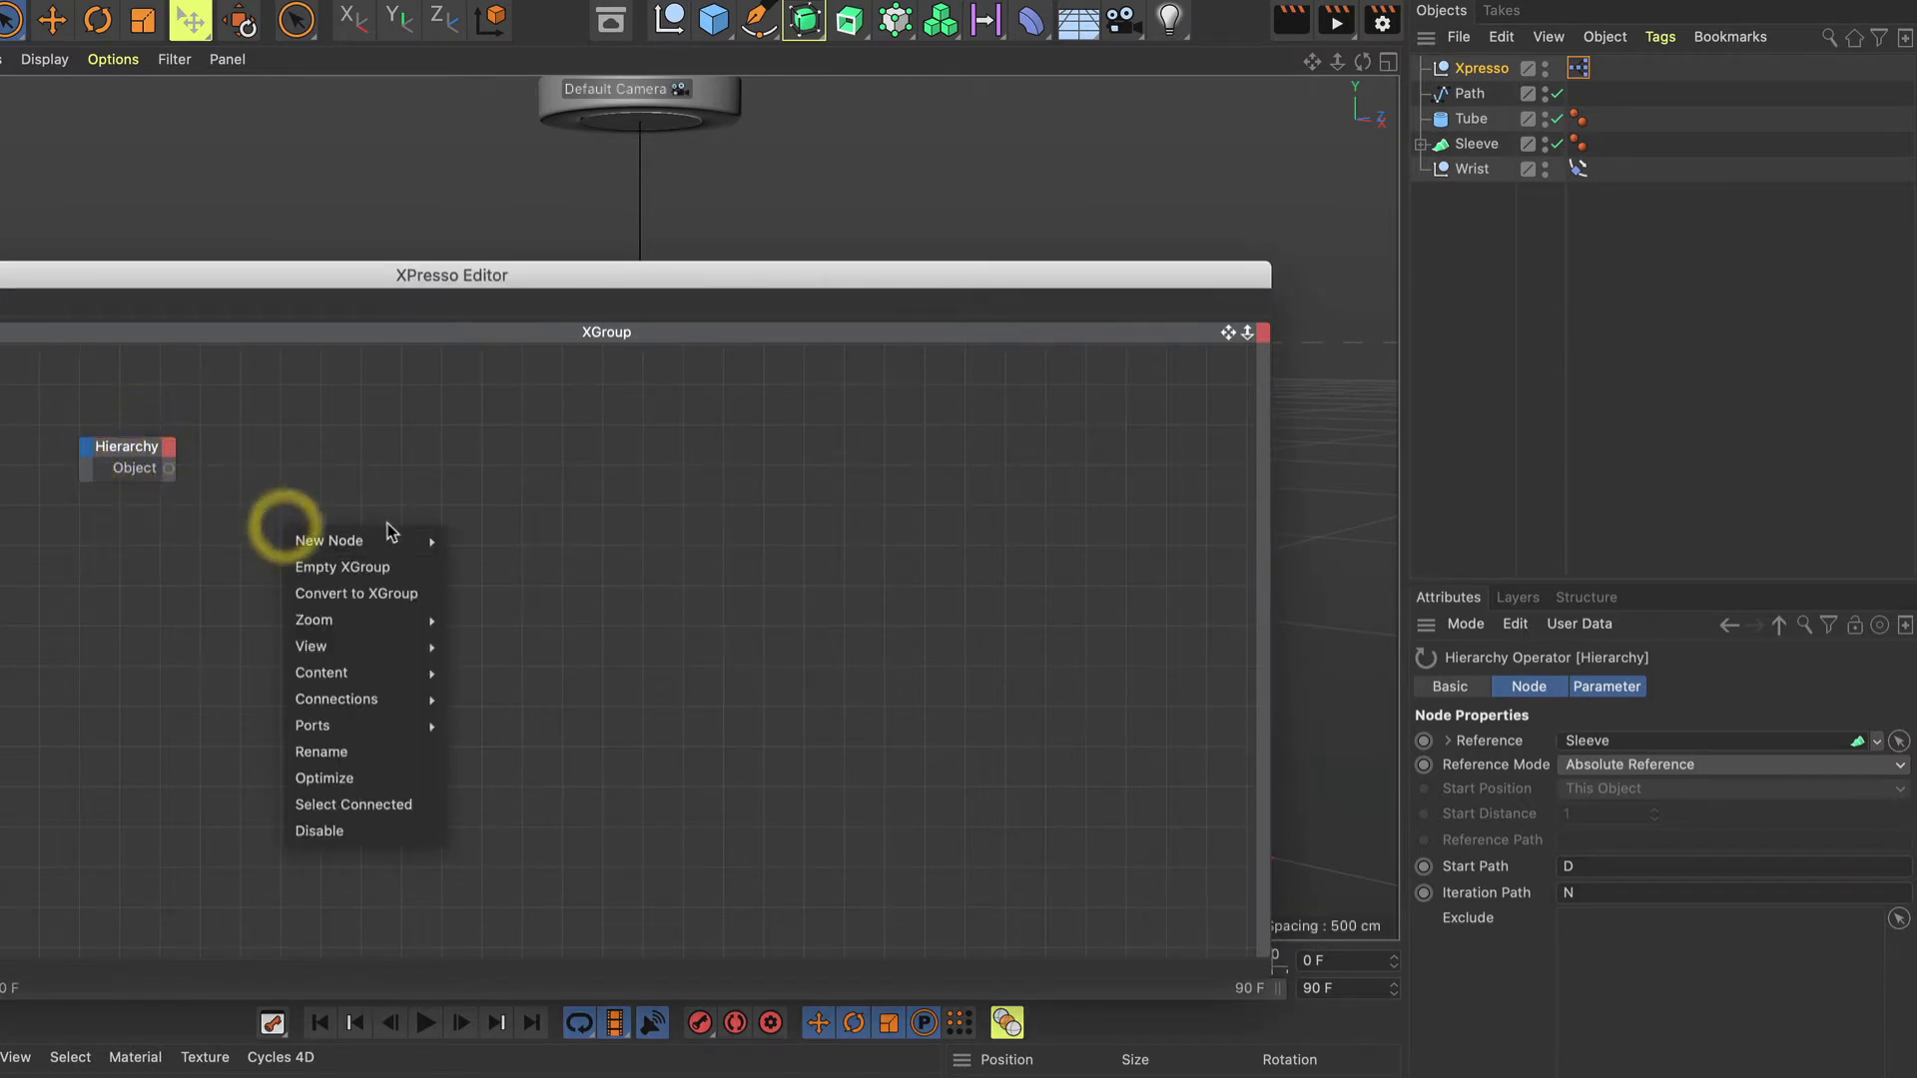
pyautogui.moveTo(409, 540)
pyautogui.moveTo(552, 555)
pyautogui.moveTo(646, 547)
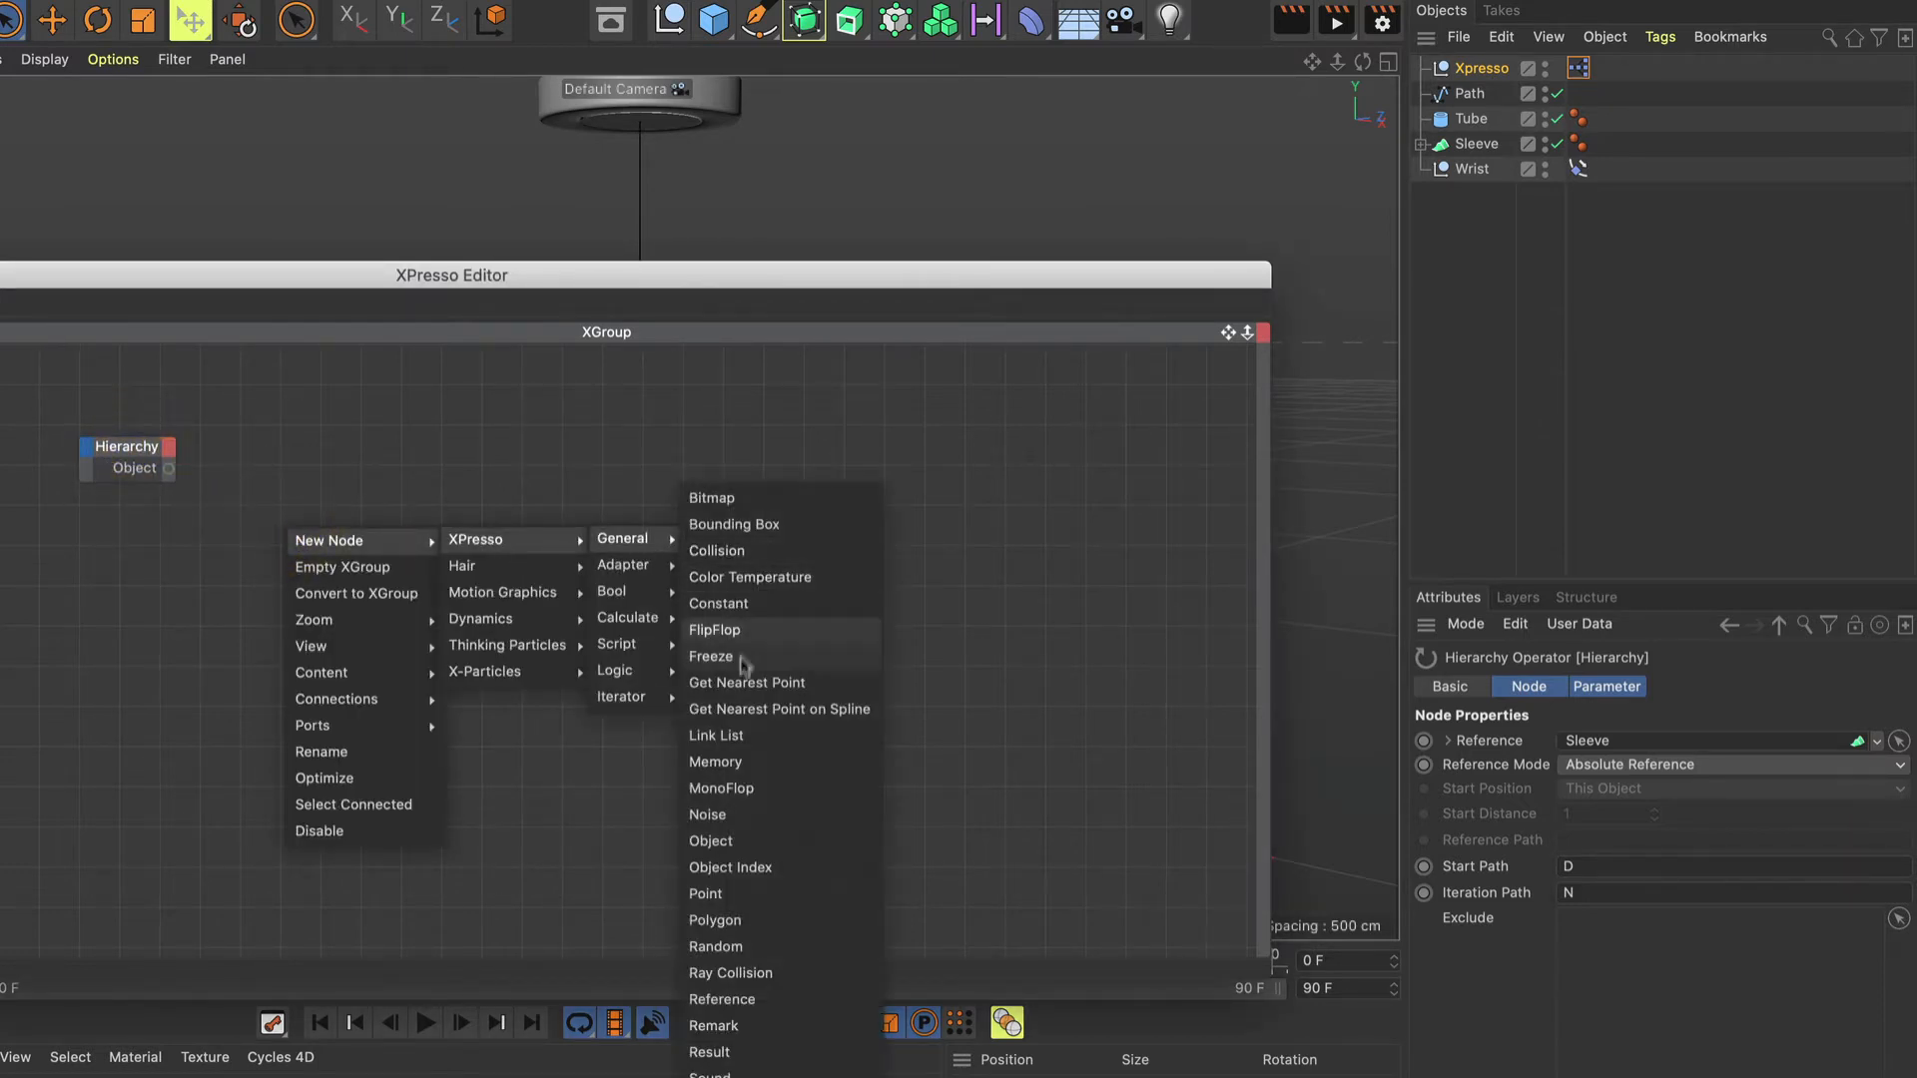
pyautogui.click(743, 873)
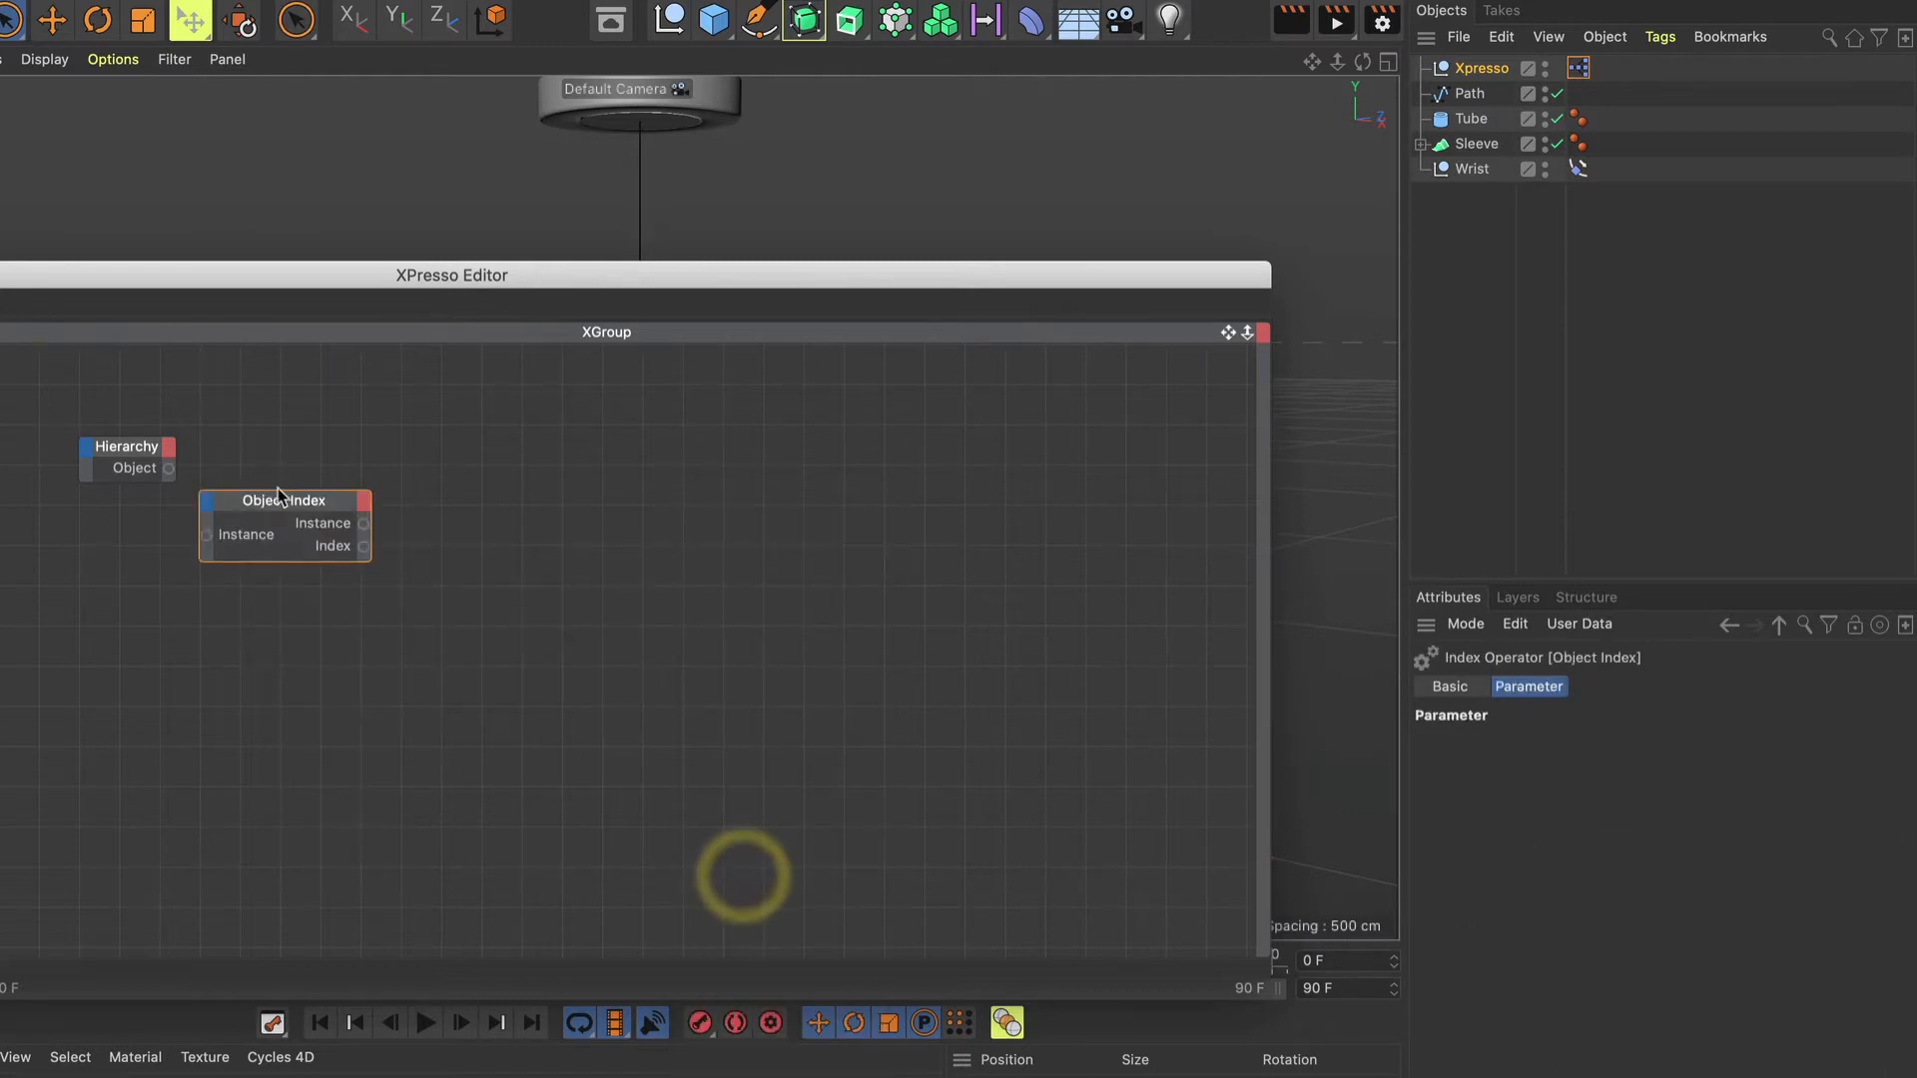
pyautogui.moveTo(274, 493); pyautogui.dragTo(297, 501)
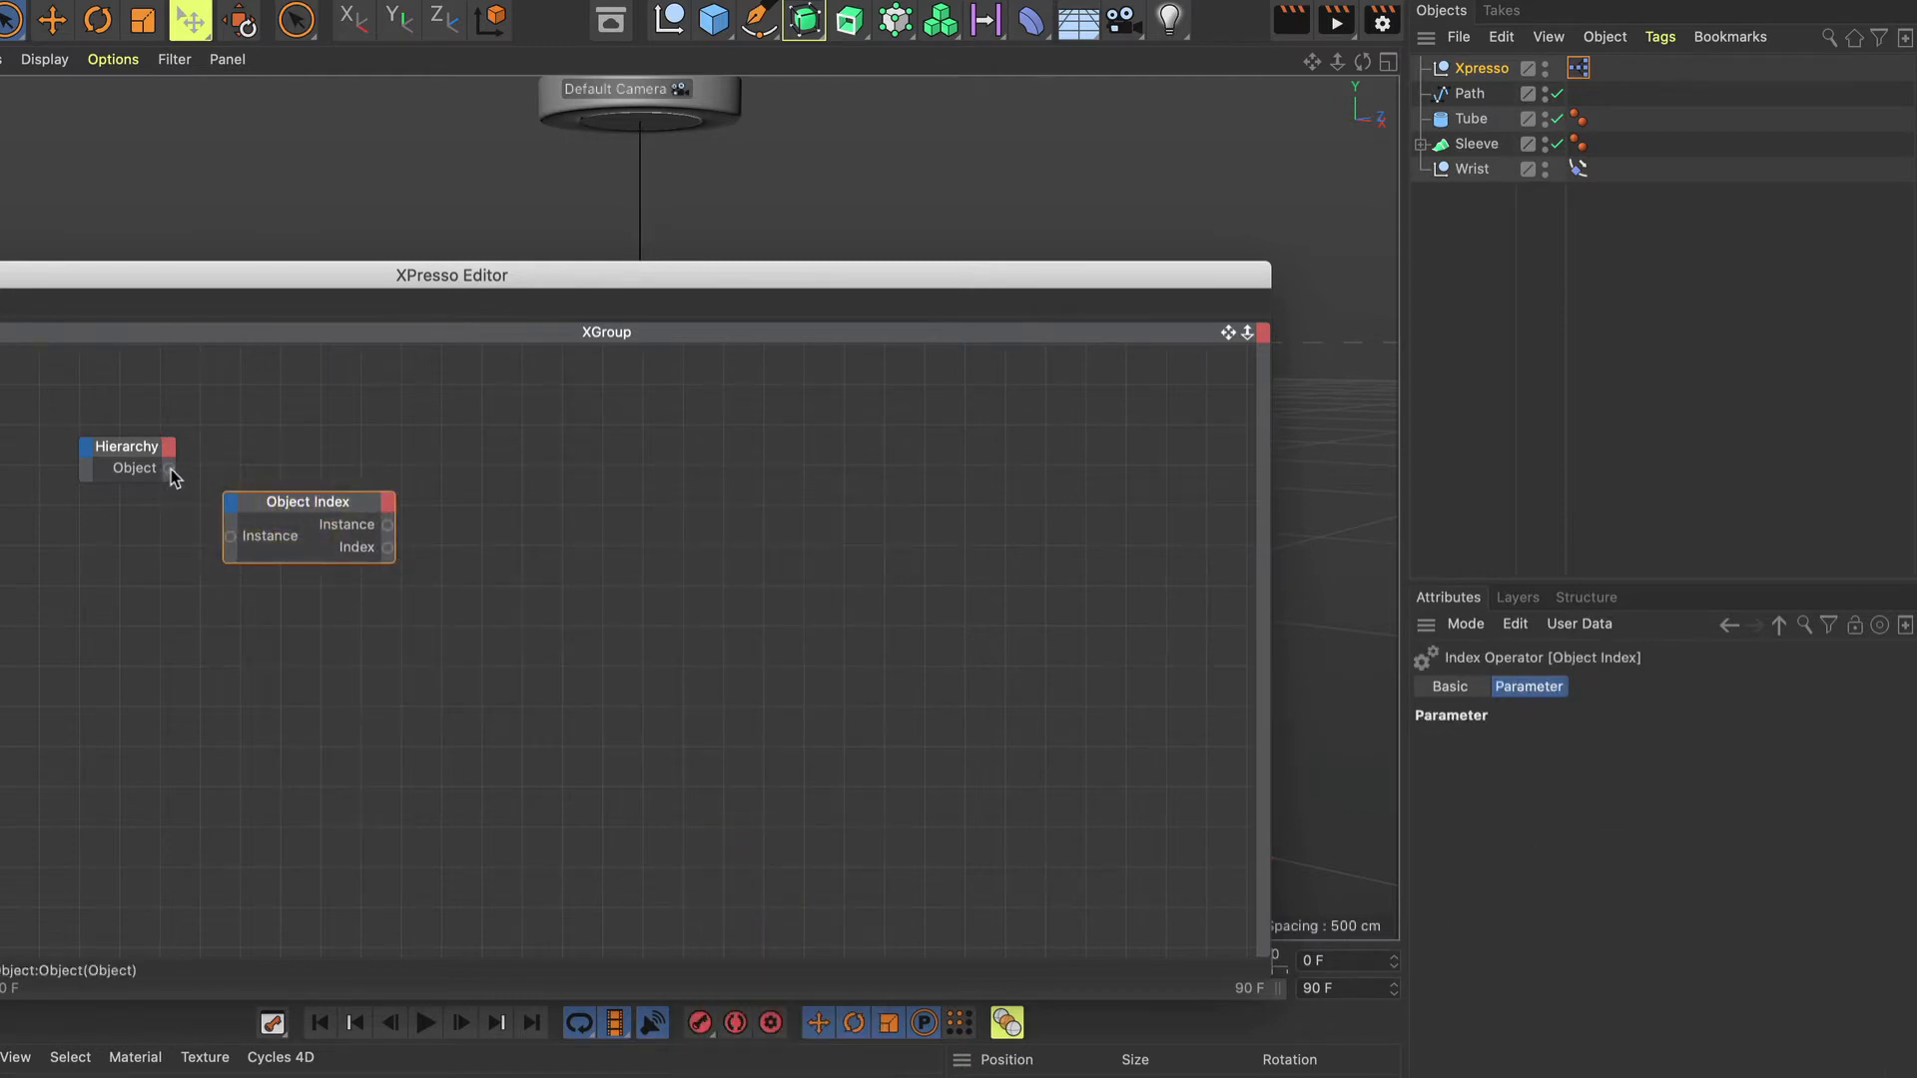
pyautogui.moveTo(169, 470); pyautogui.dragTo(297, 517)
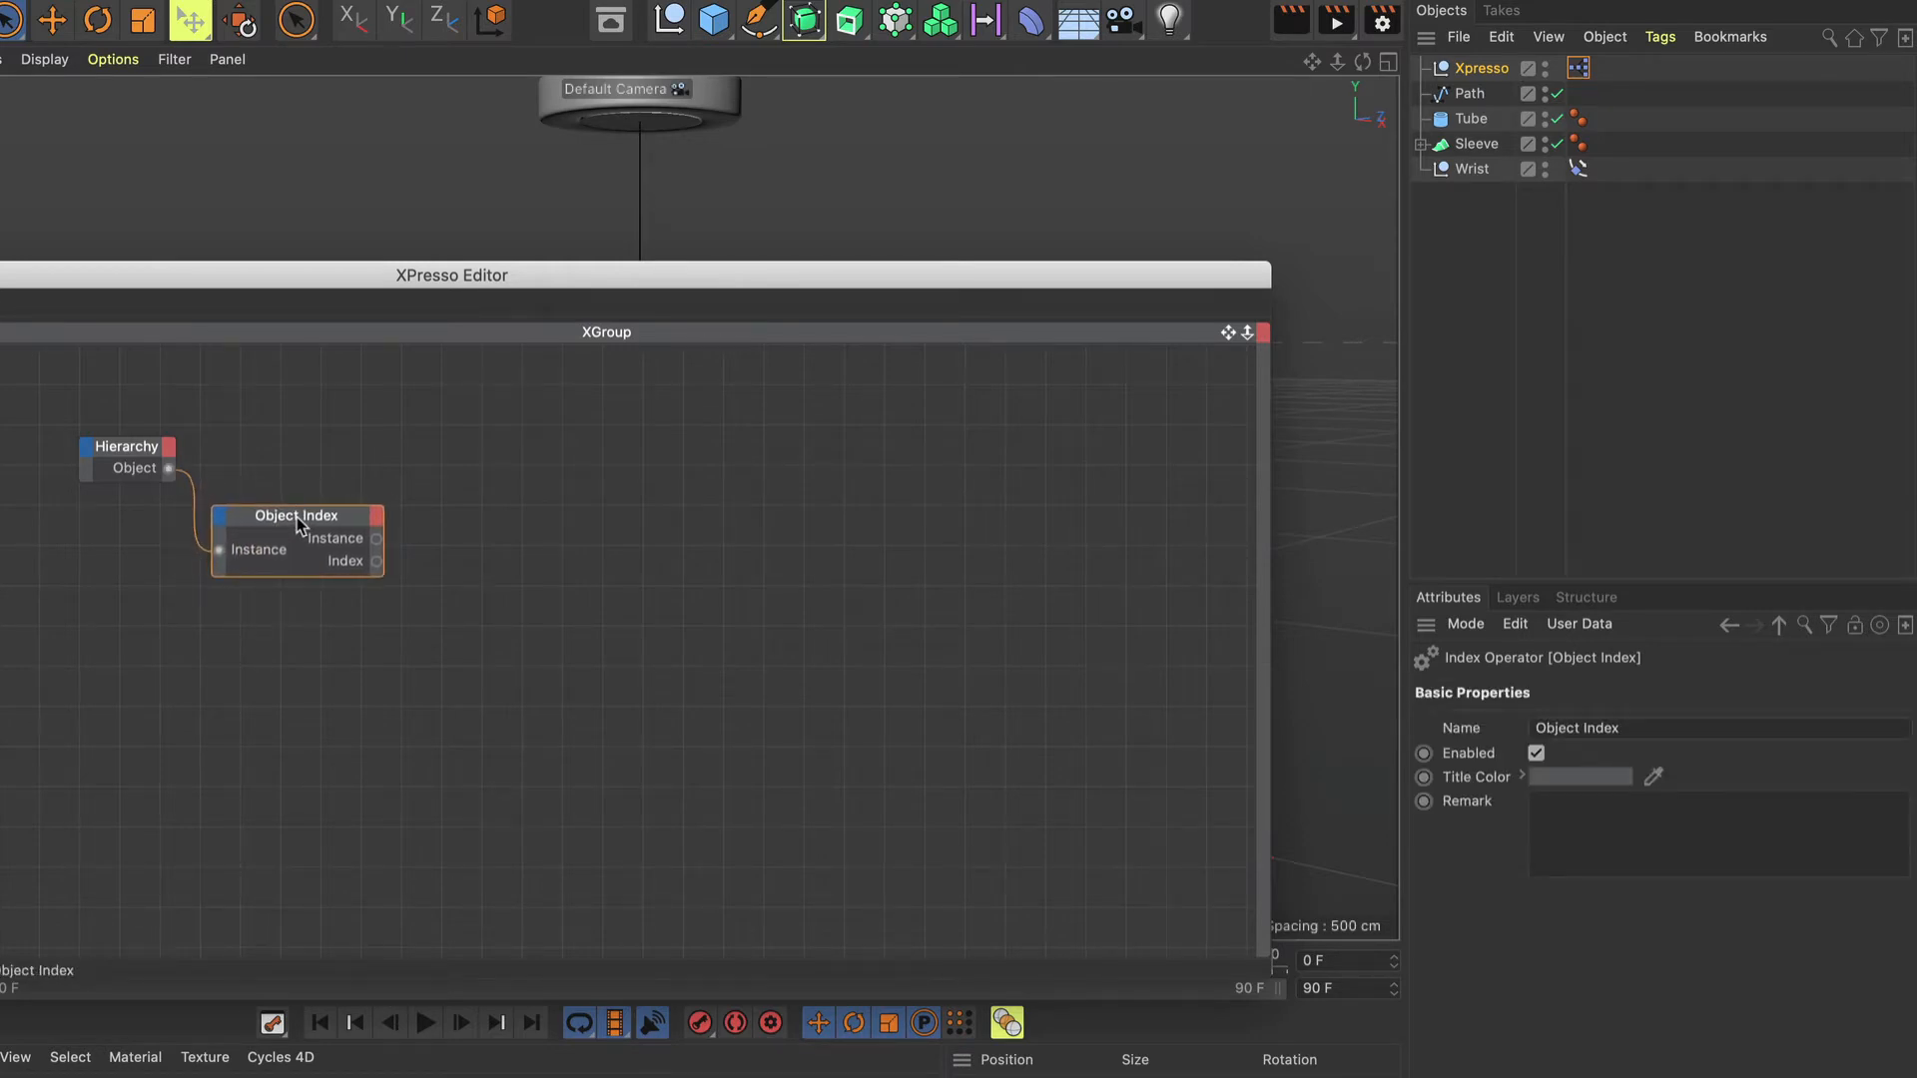
pyautogui.click(299, 522)
# Add Circle.0 from the Sleeve hierarchy as a node and connect the Object Index's Instance output to its Object input.
pyautogui.click(1421, 145)
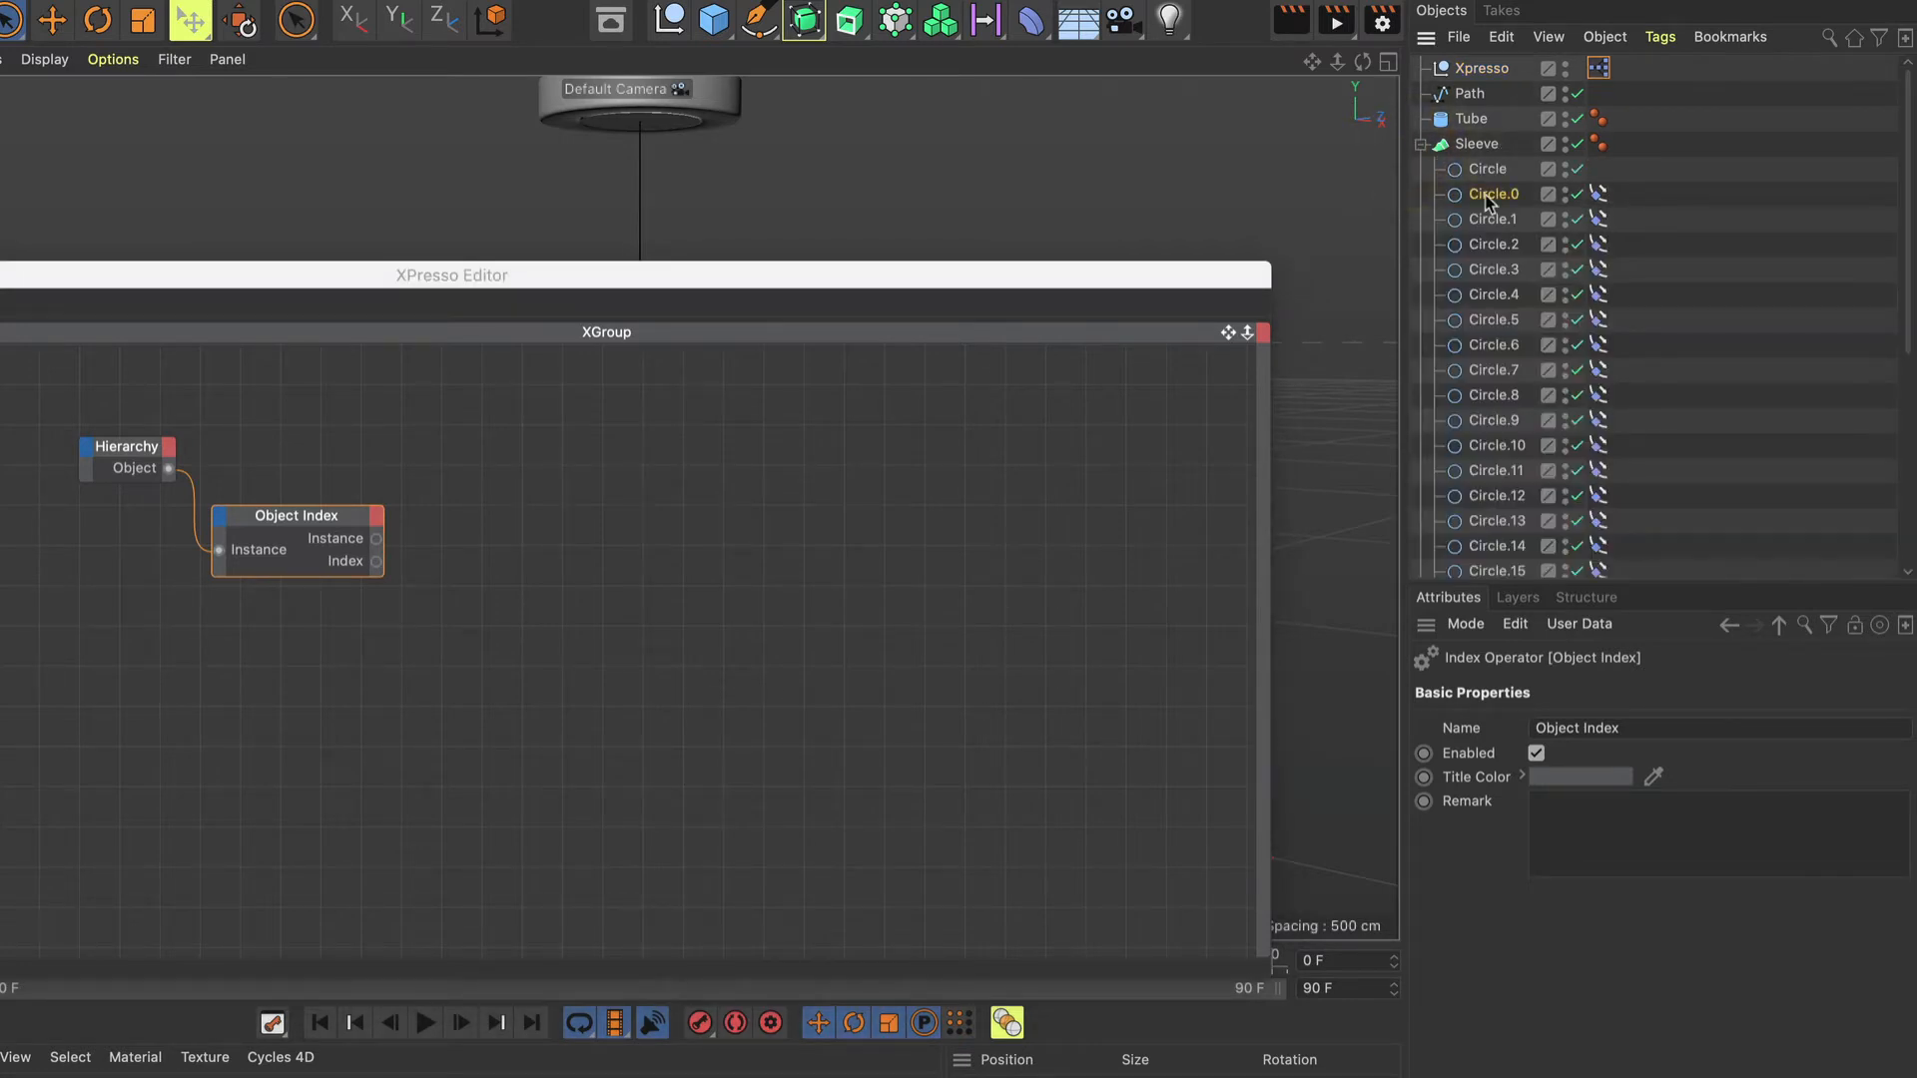
pyautogui.moveTo(1493, 193); pyautogui.dragTo(521, 445)
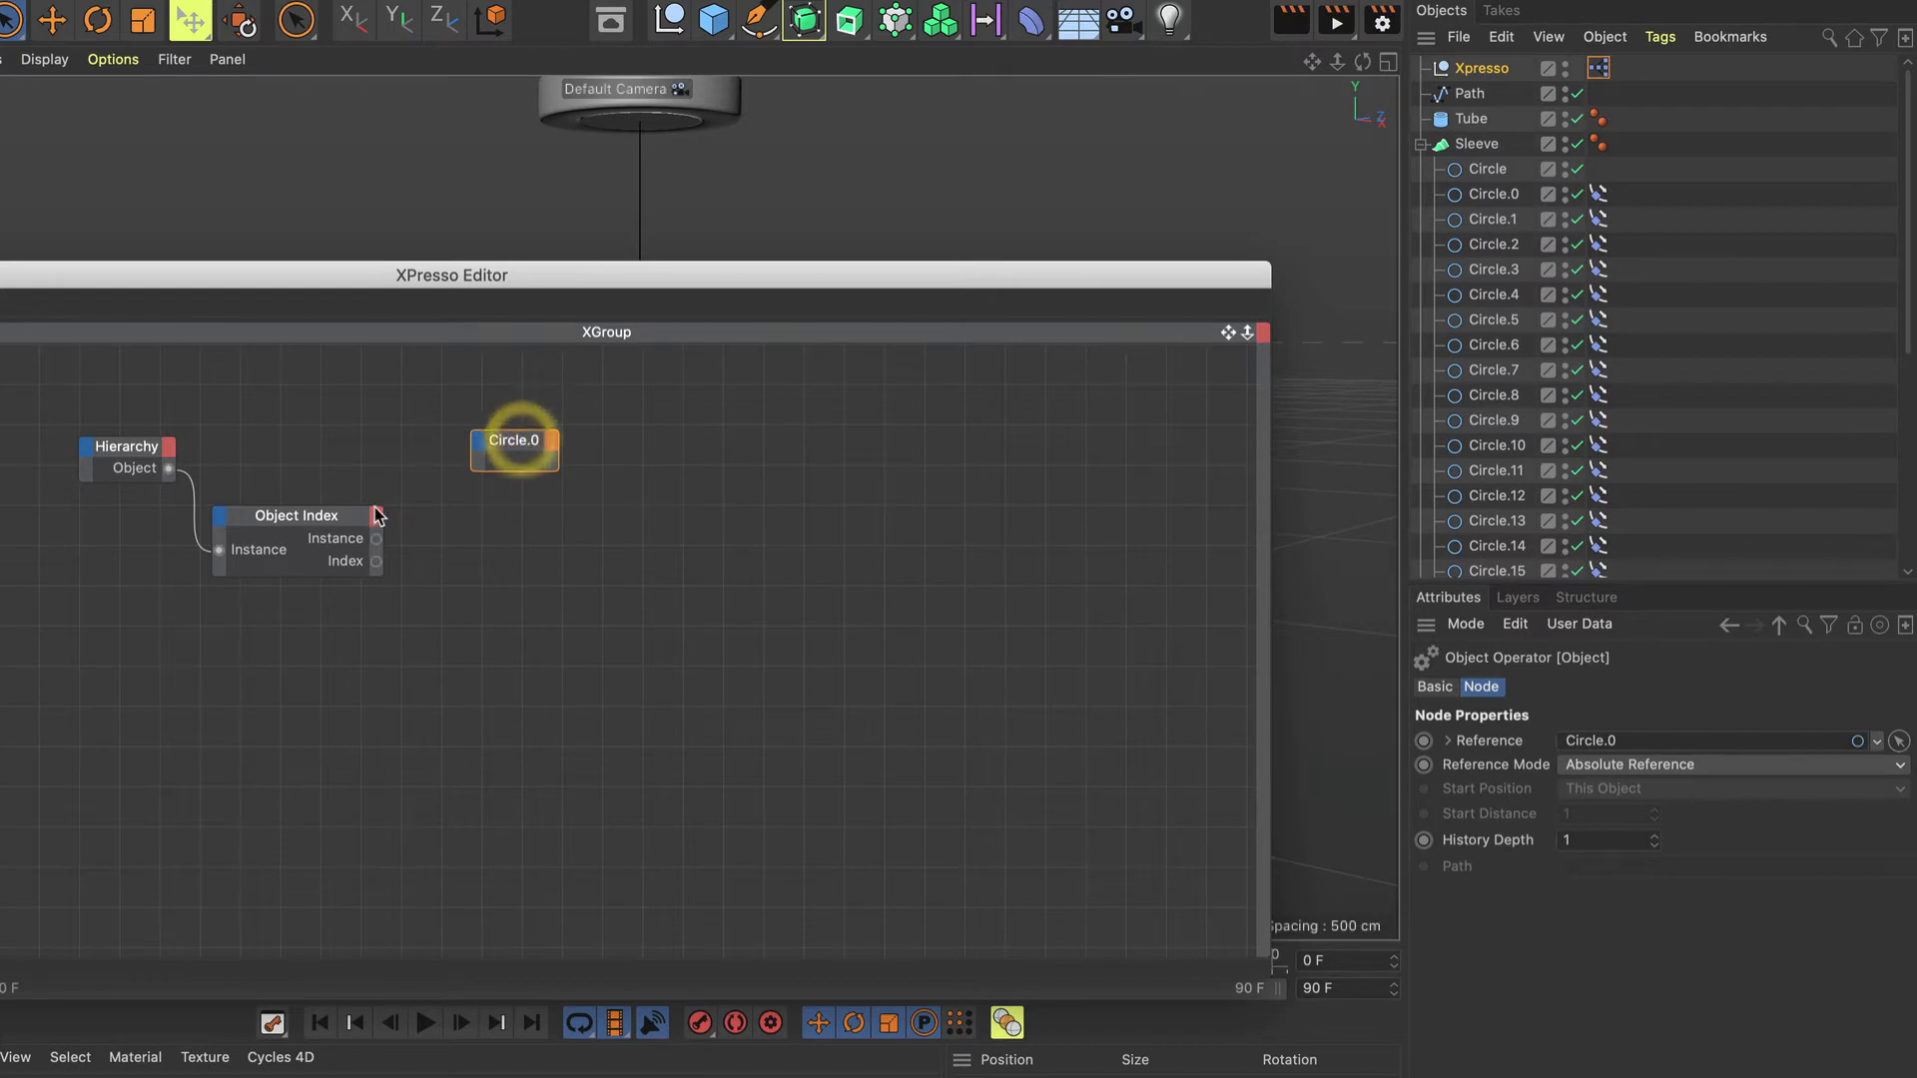
pyautogui.moveTo(378, 544); pyautogui.dragTo(478, 449)
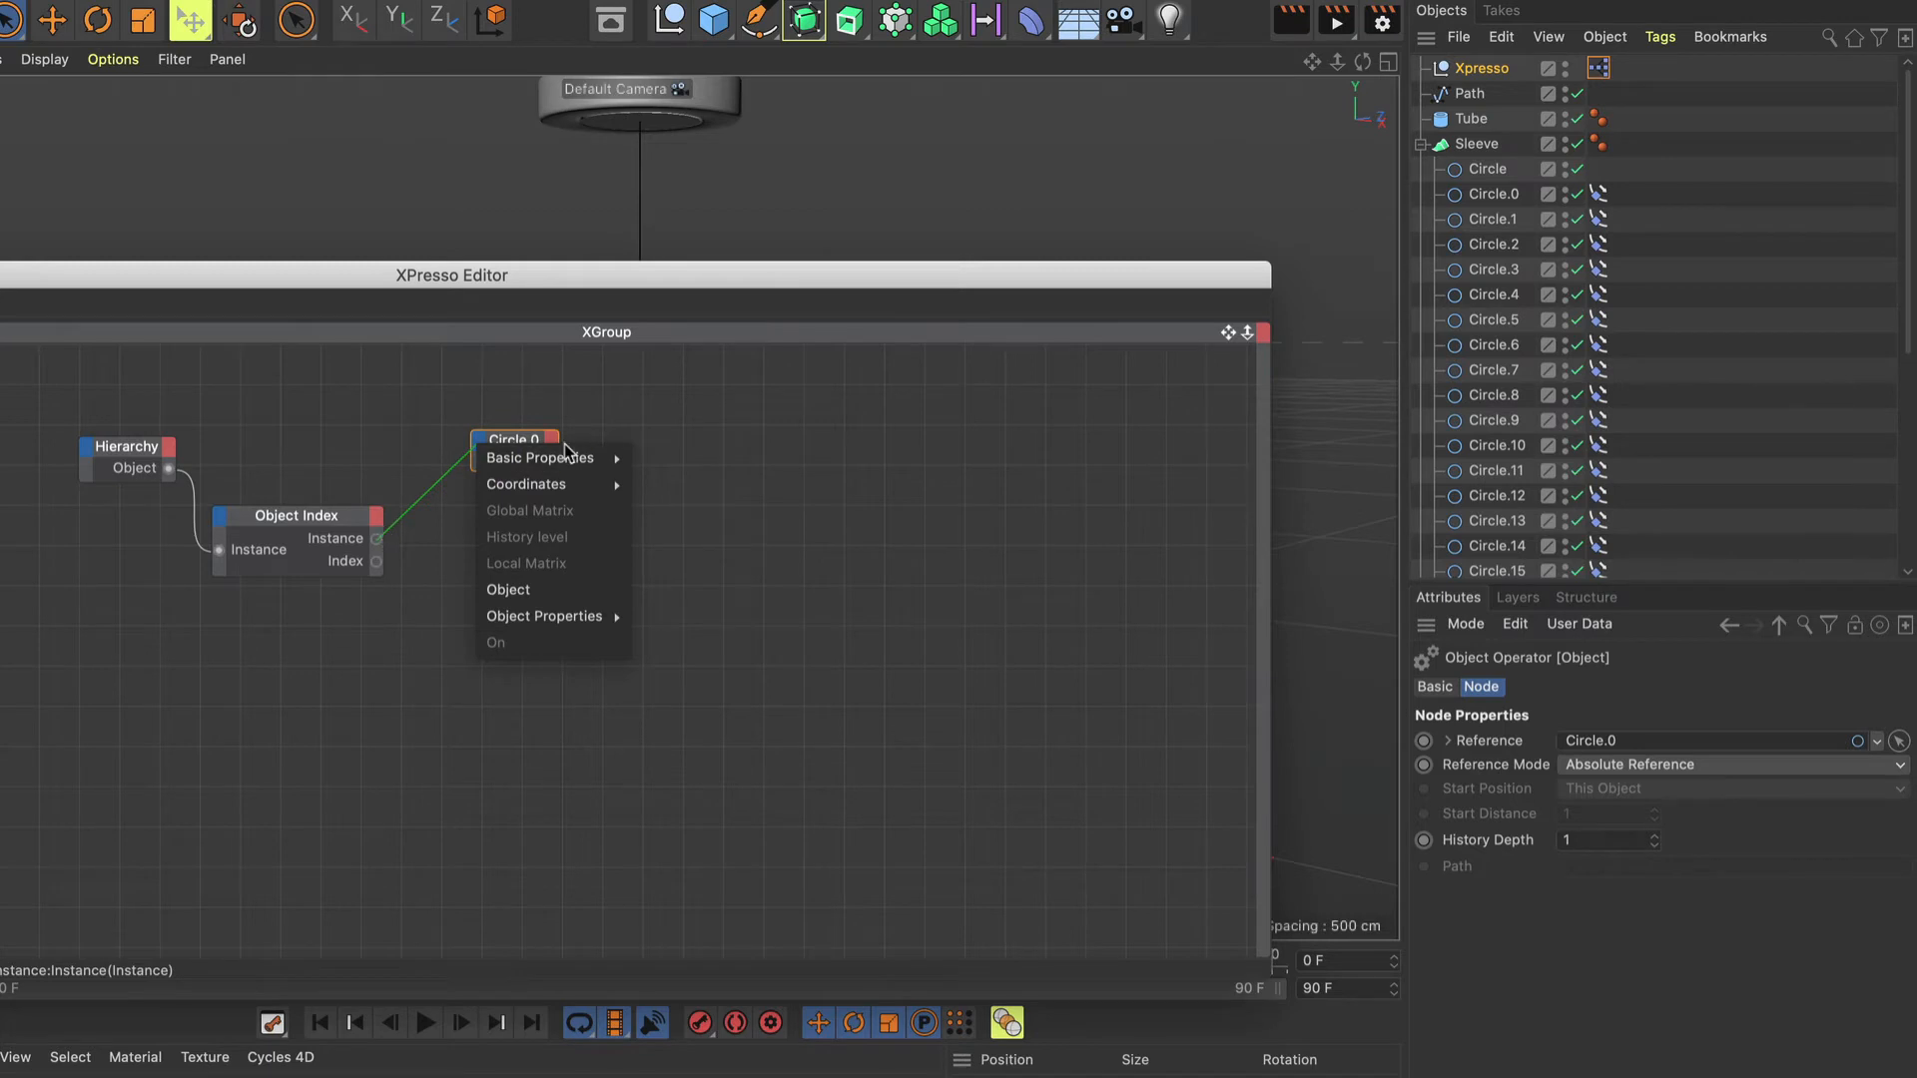
pyautogui.click(540, 591)
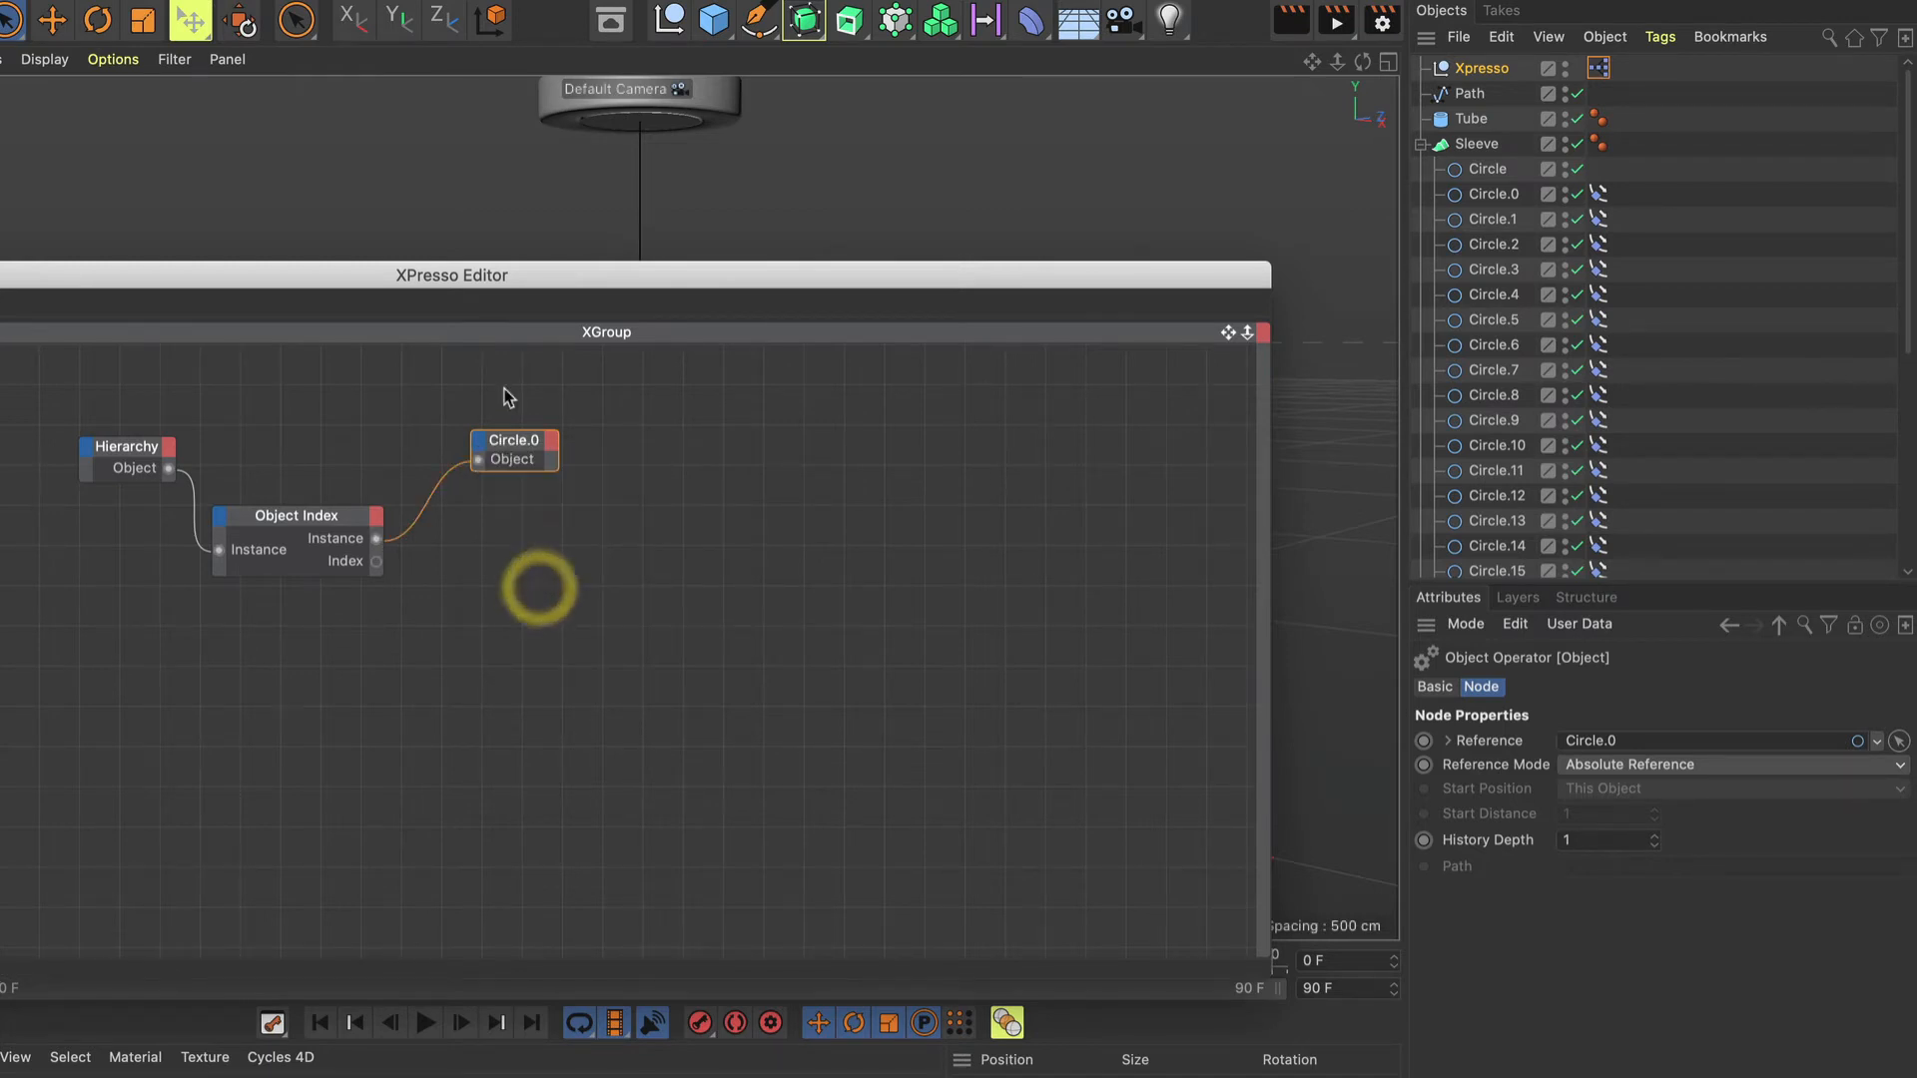
# Move the Circle.0 node nearer the Object Index node, add an Object output port, and widen the node to show it.
pyautogui.moveTo(511, 452); pyautogui.dragTo(457, 438)
pyautogui.click(457, 435)
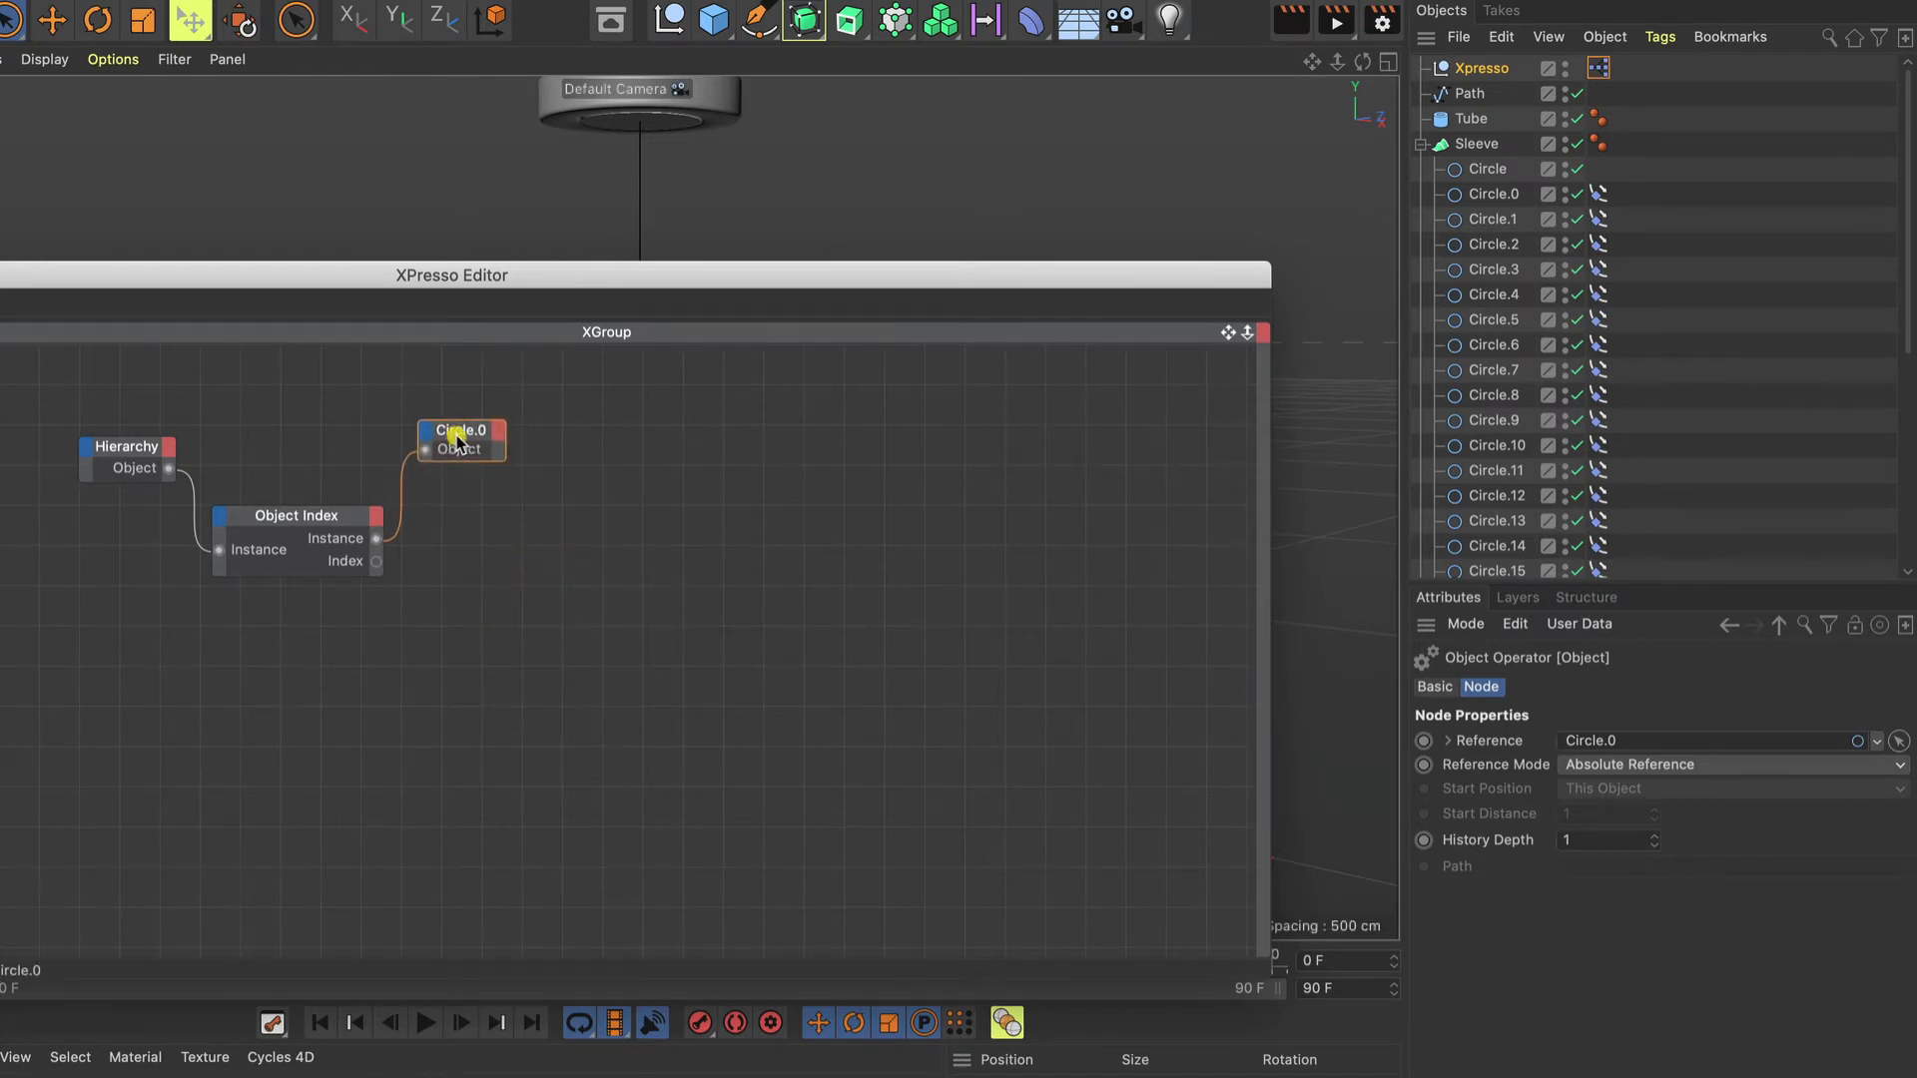
pyautogui.click(499, 432)
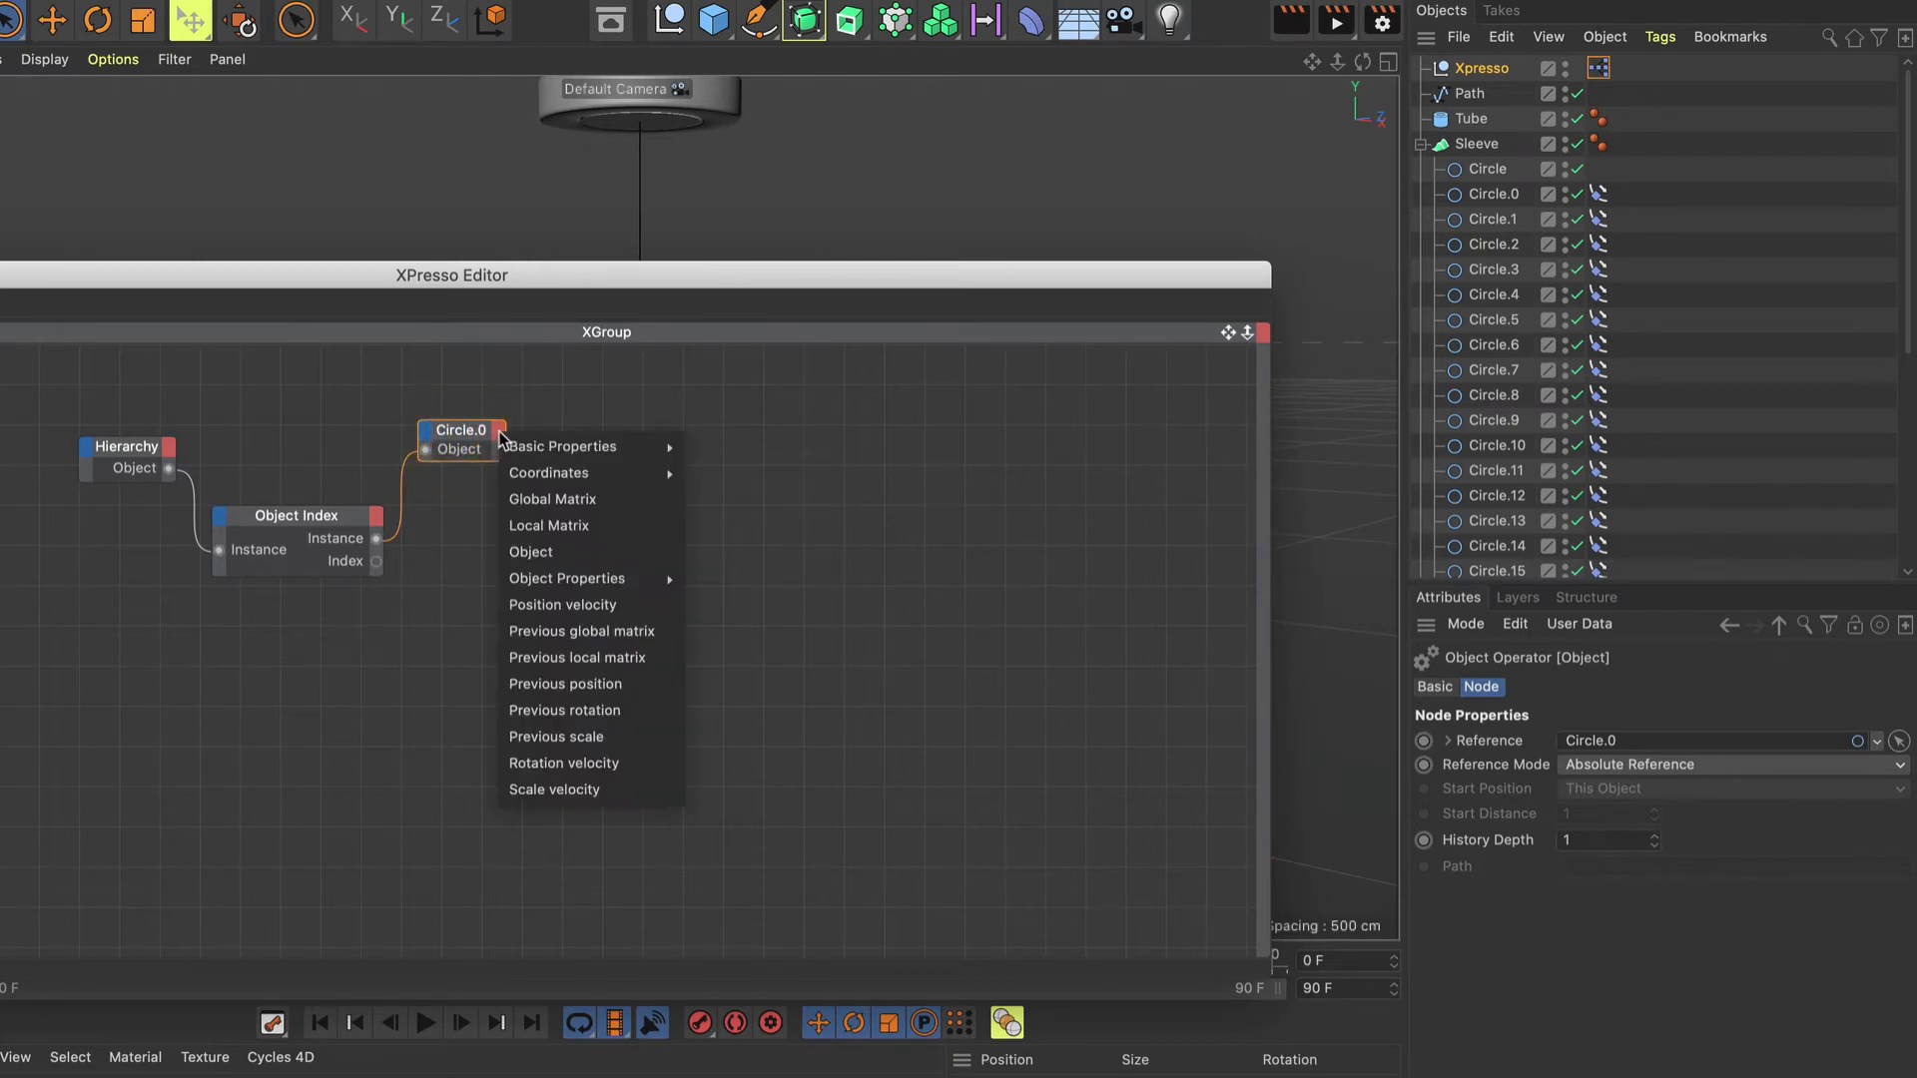
pyautogui.click(532, 552)
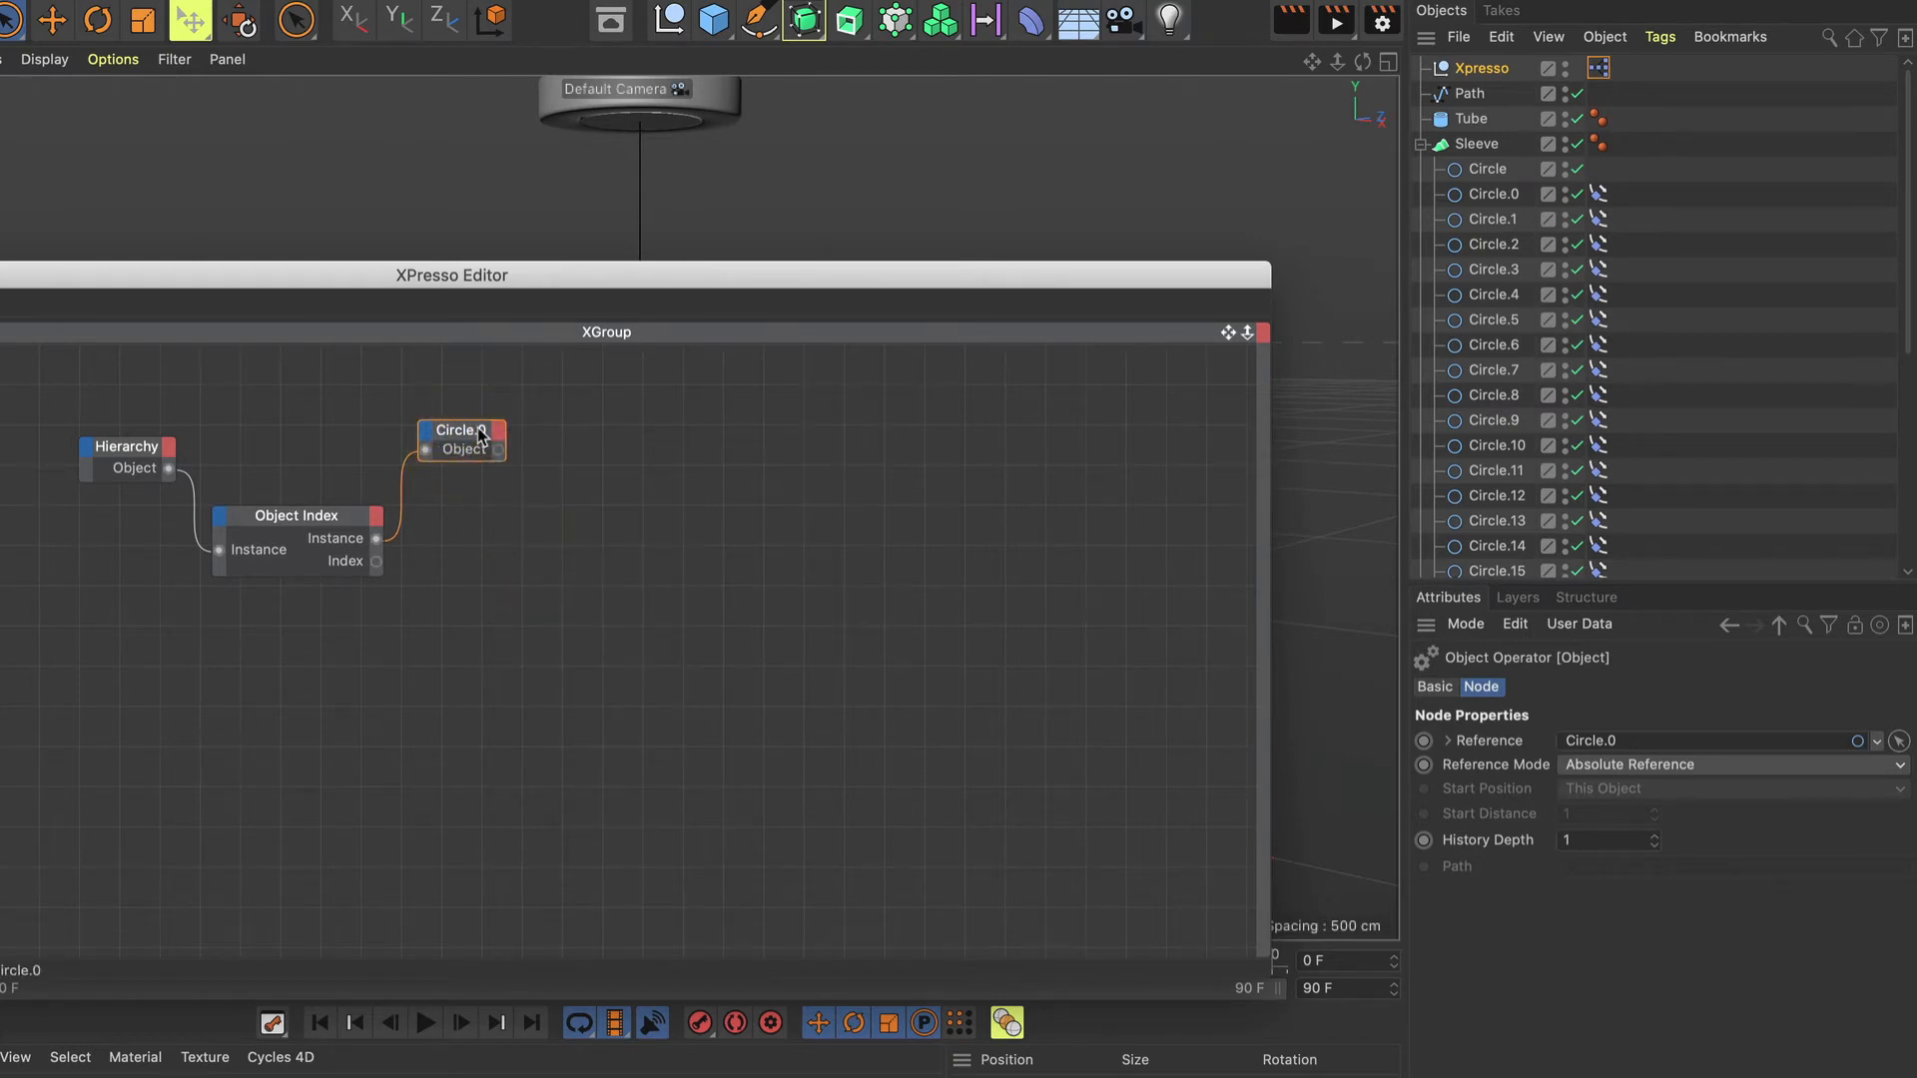
pyautogui.click(477, 429)
pyautogui.click(522, 436)
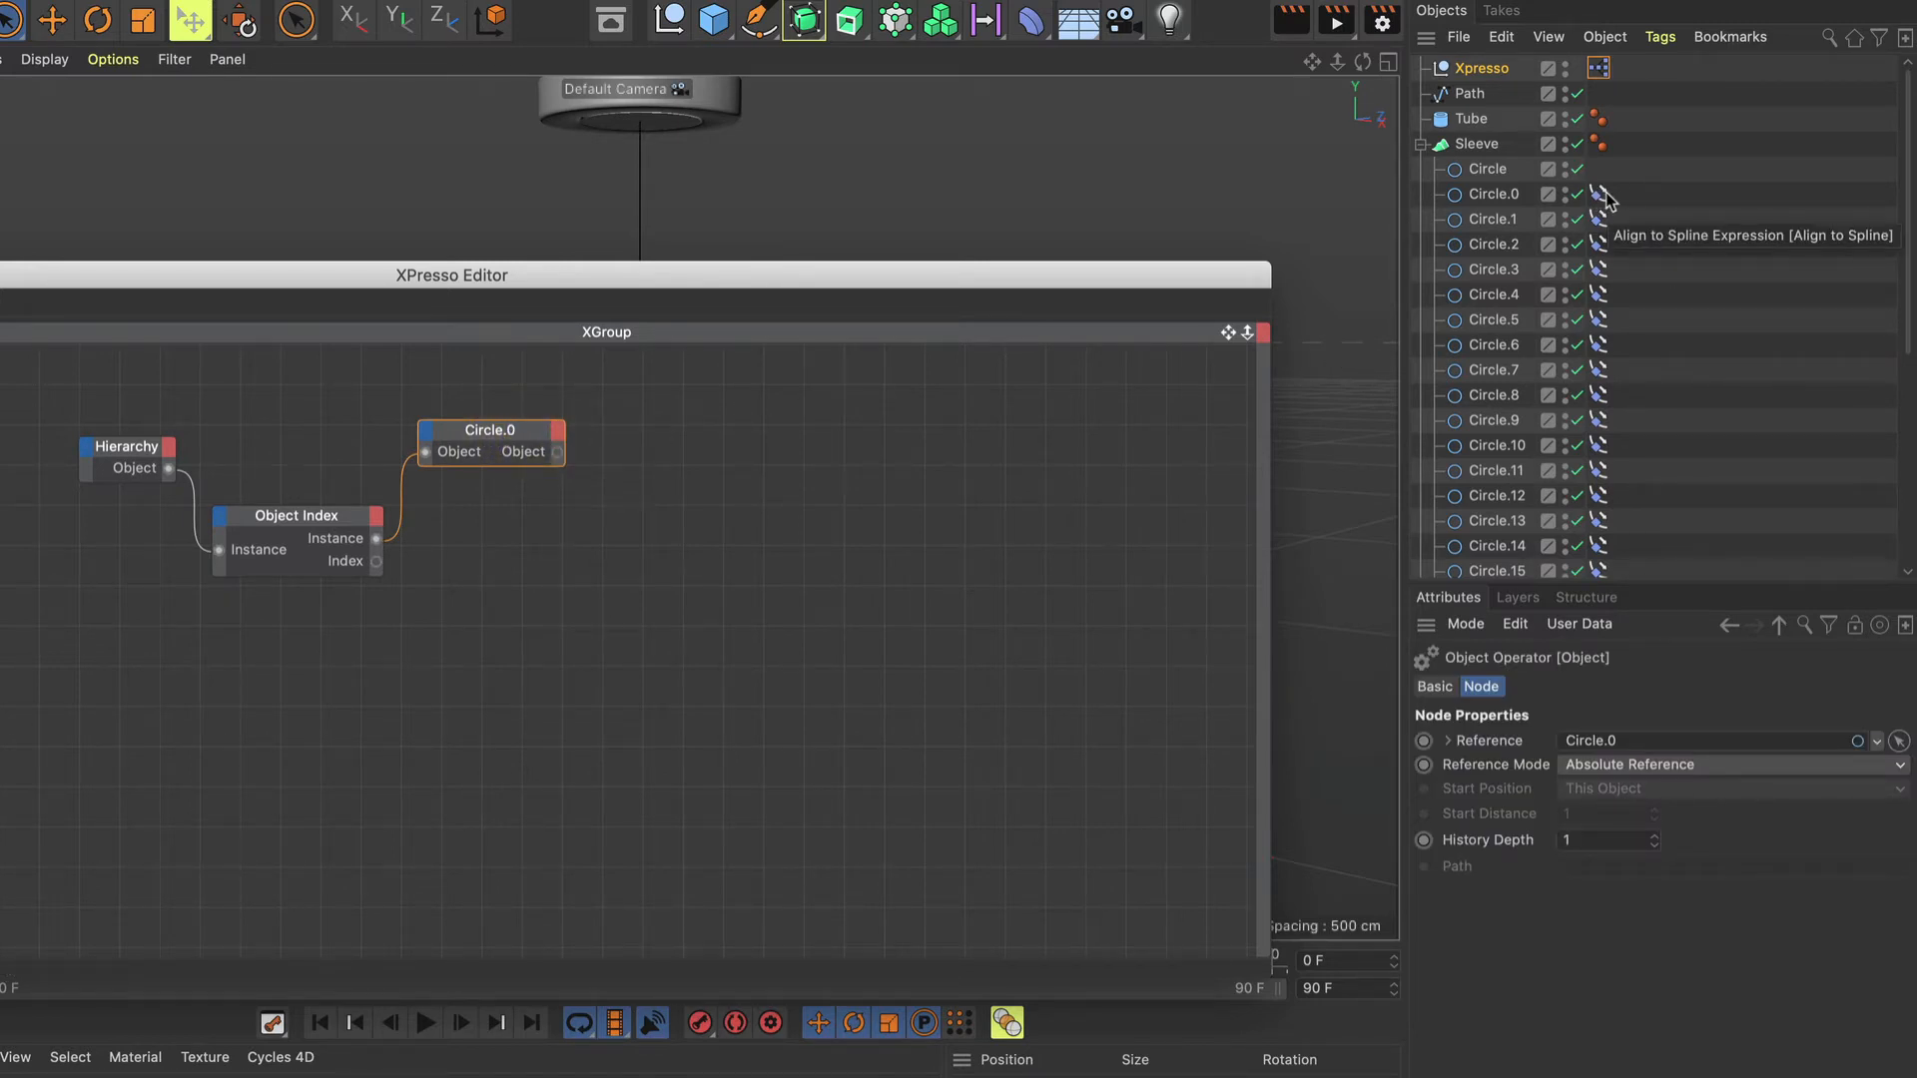
# Add a Tag iterator node and connect the Circle.0 node's Object output to its Object input.
pyautogui.moveTo(1605, 198); pyautogui.dragTo(796, 440)
pyautogui.rightClick(683, 442)
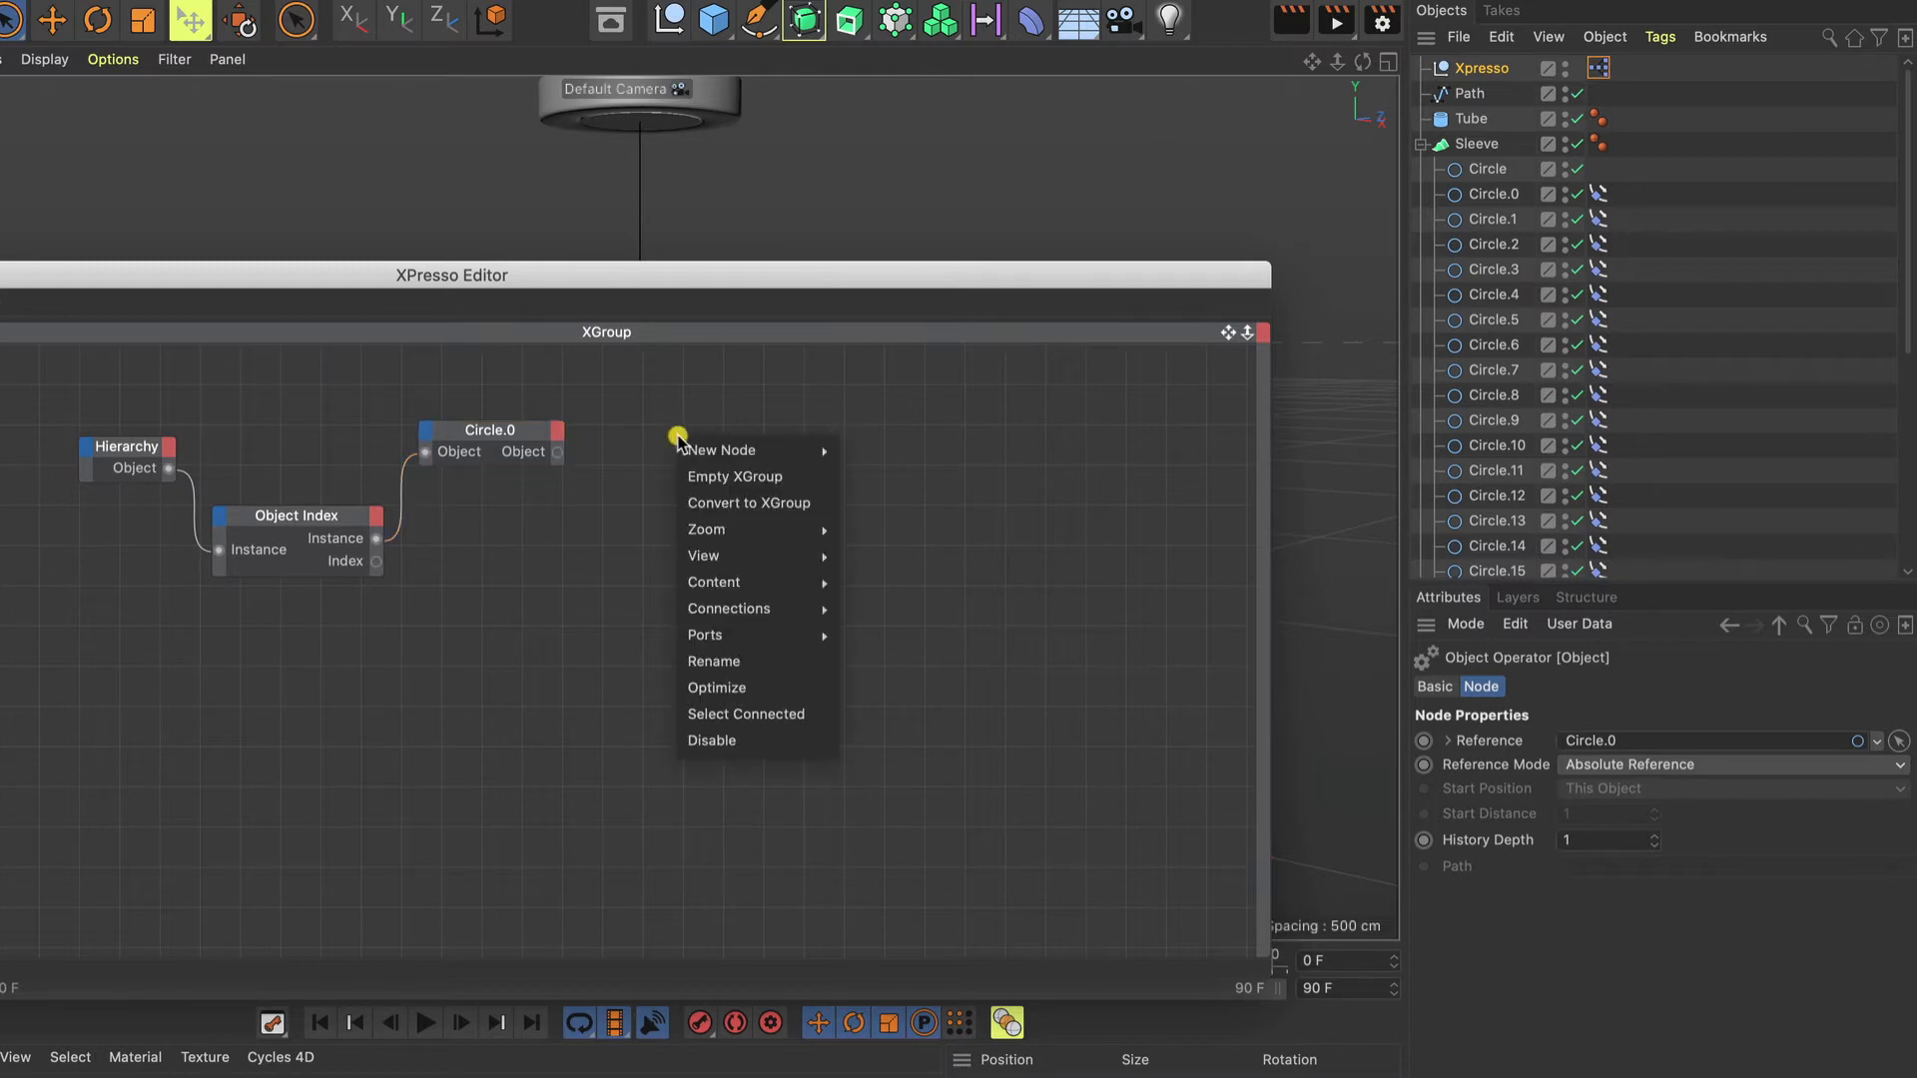
pyautogui.moveTo(689, 450)
pyautogui.moveTo(923, 565)
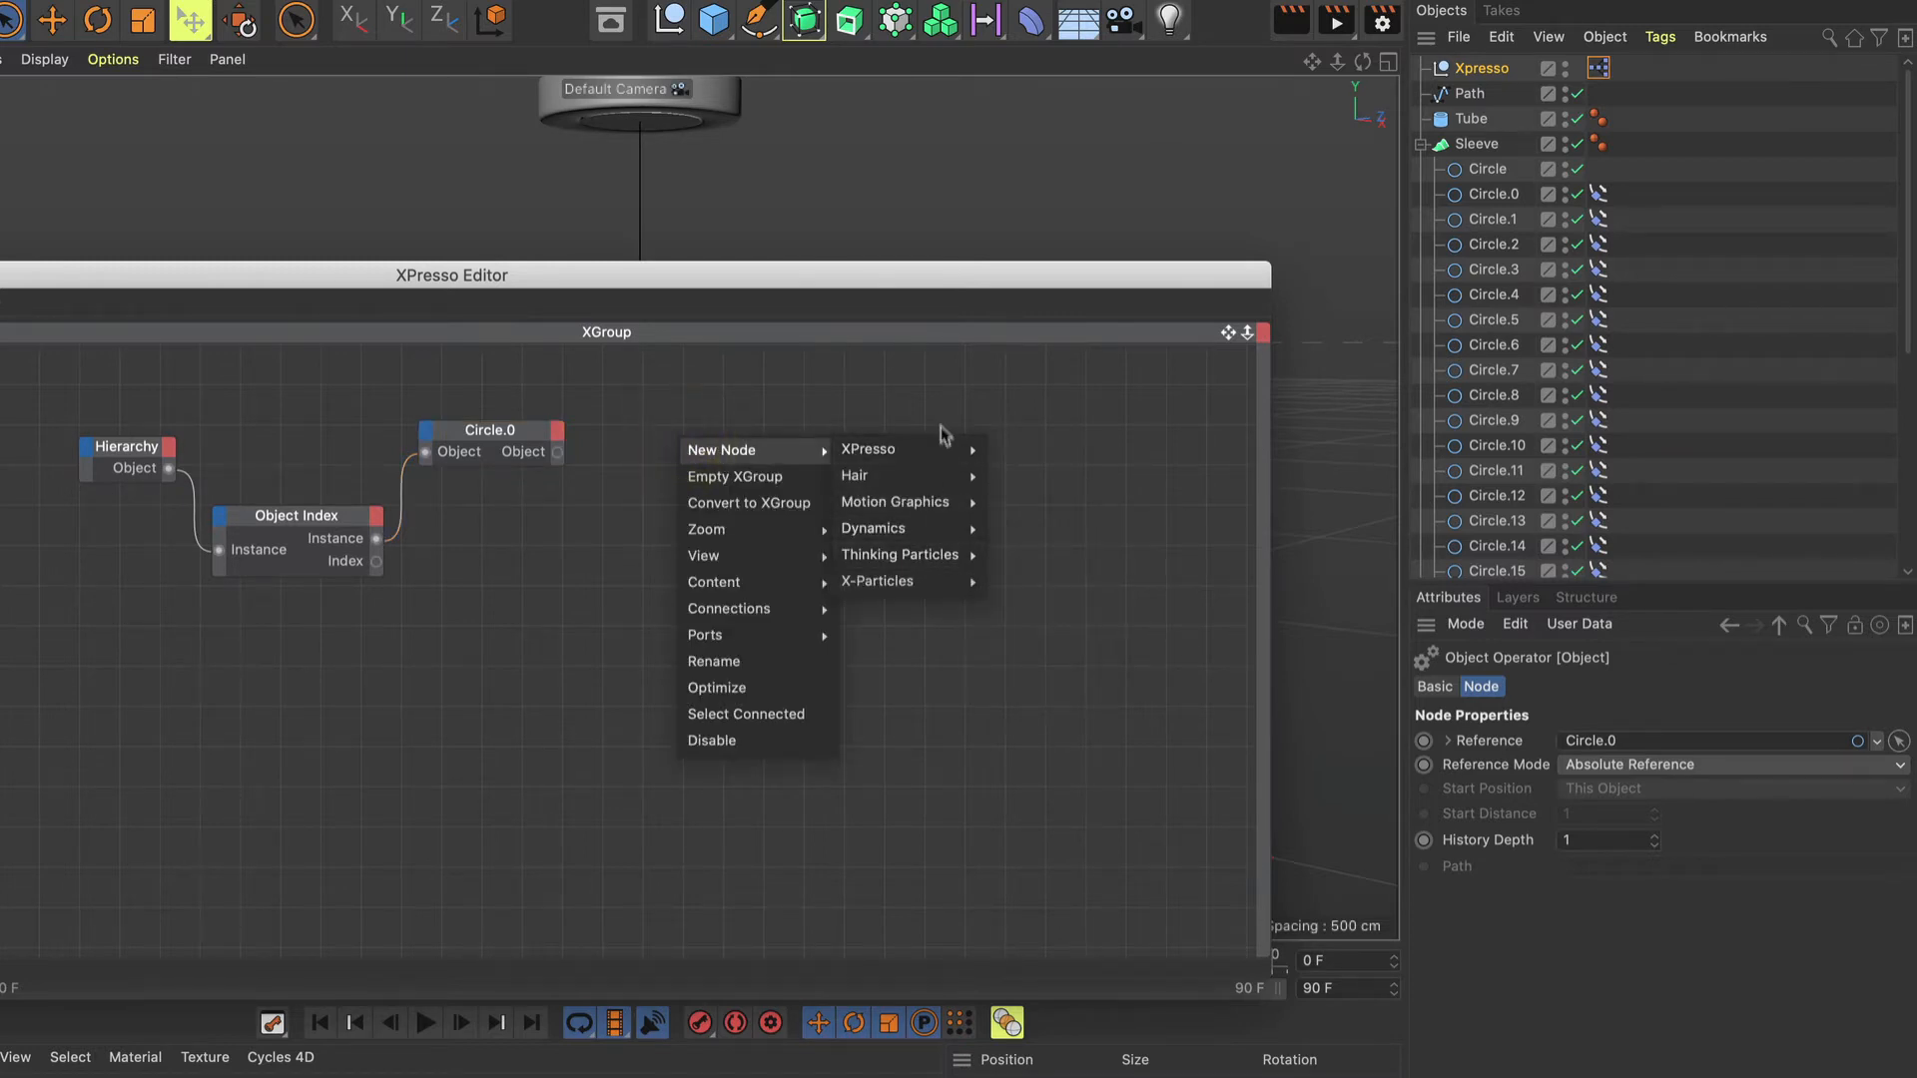
pyautogui.moveTo(943, 449)
pyautogui.moveTo(1028, 611)
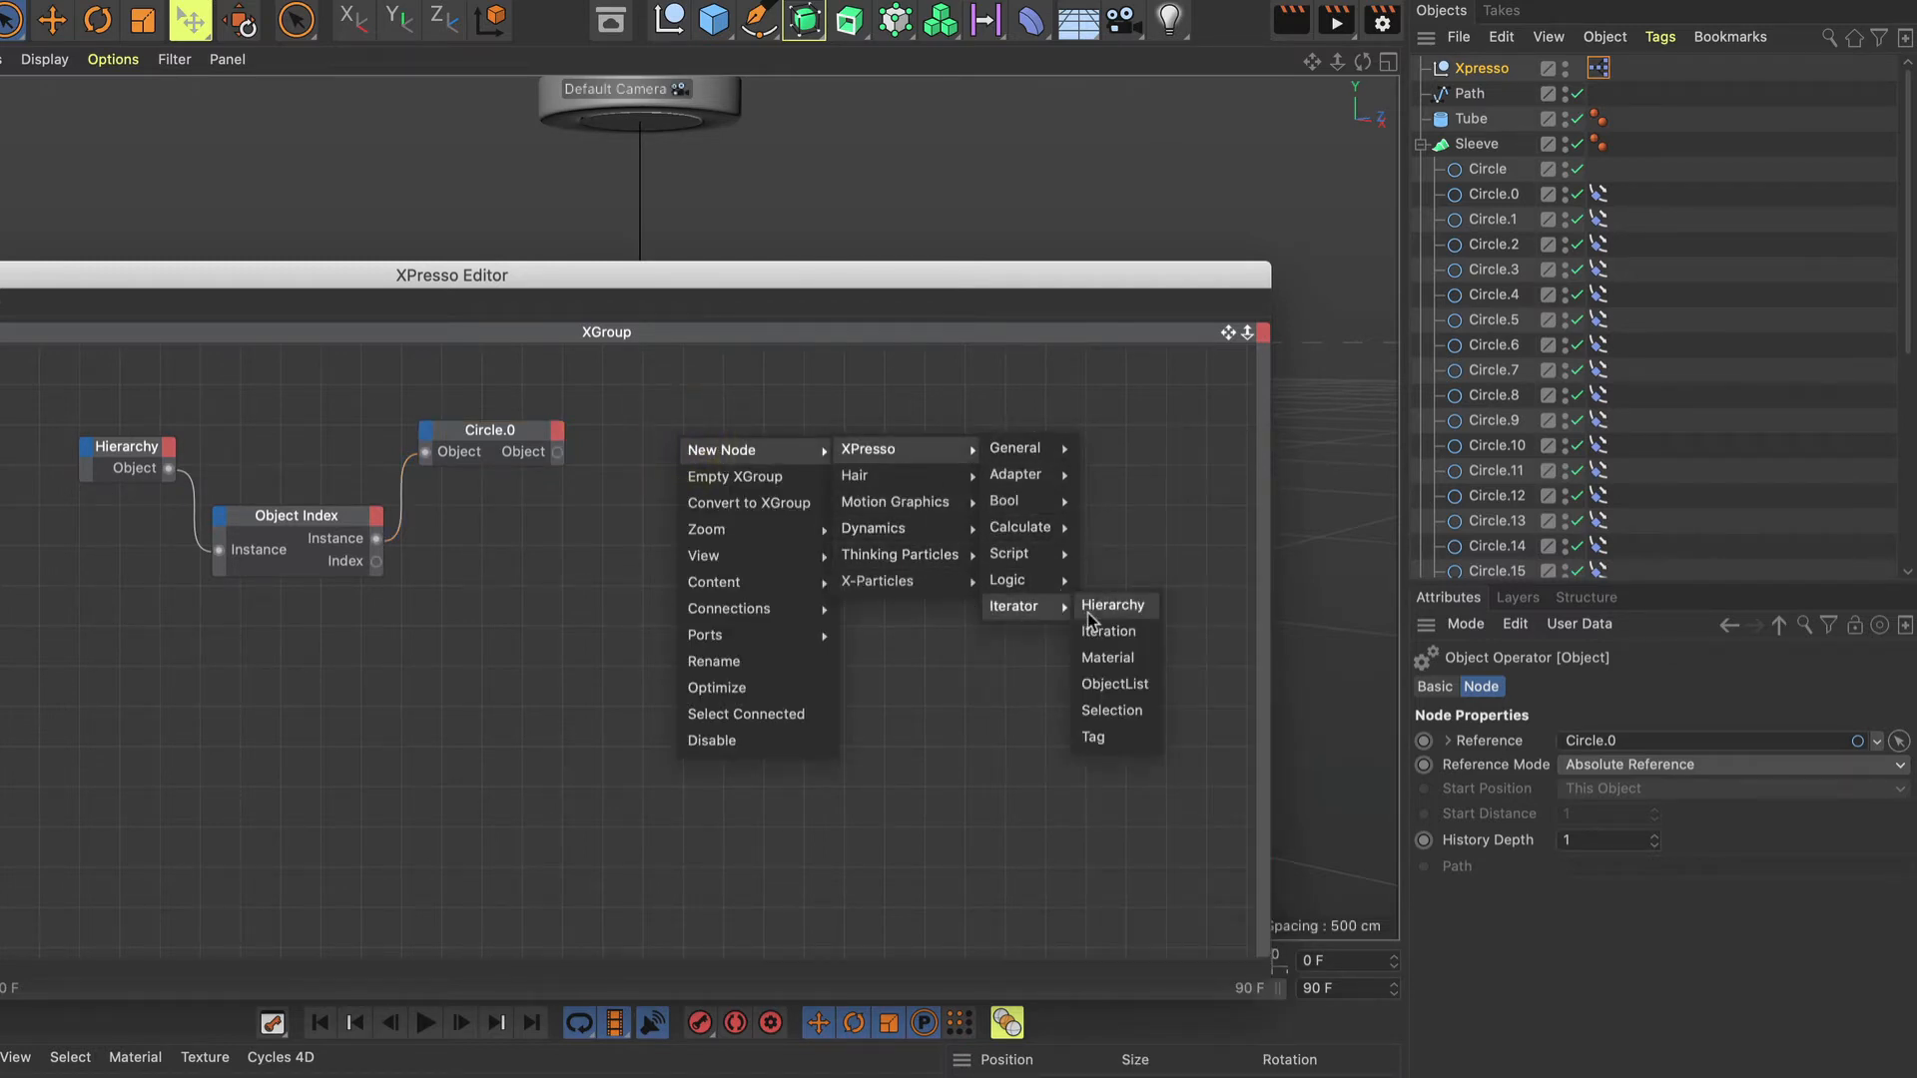
pyautogui.click(1095, 740)
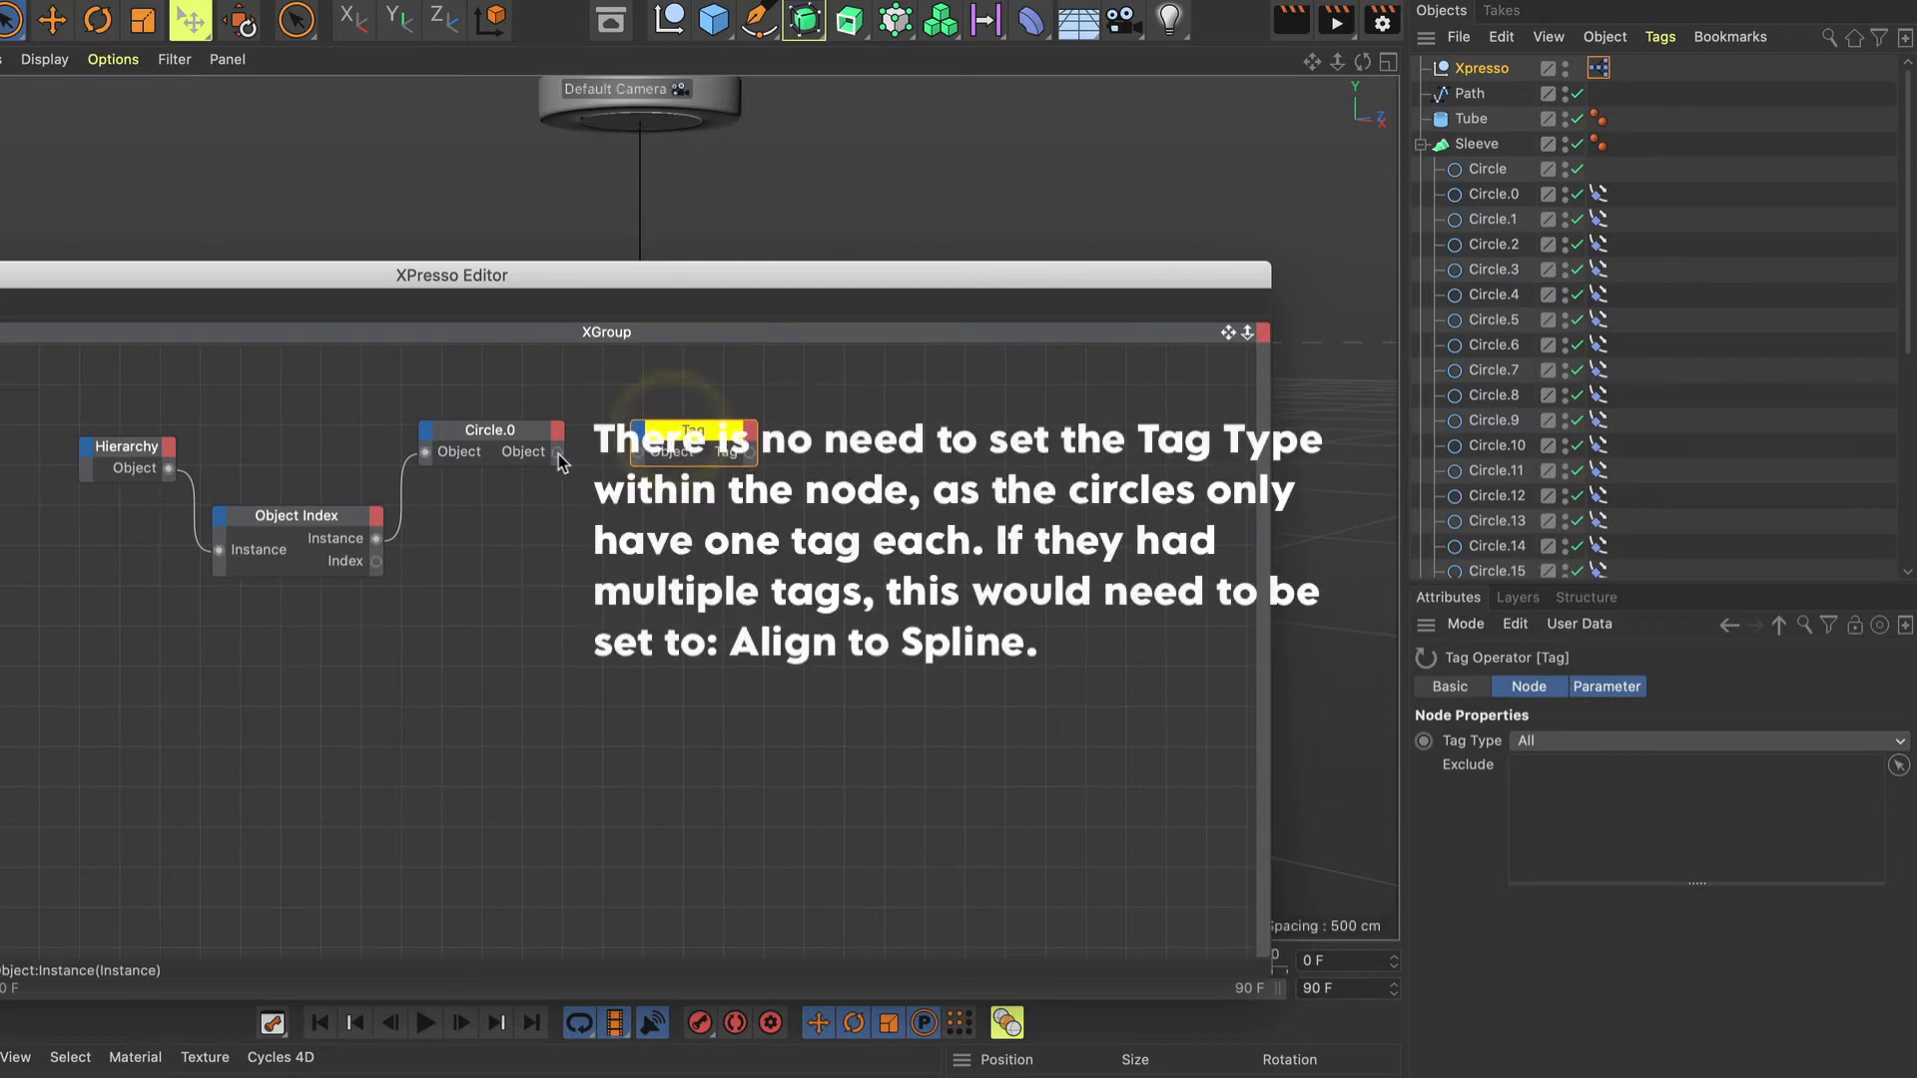
pyautogui.moveTo(557, 453); pyautogui.dragTo(638, 453)
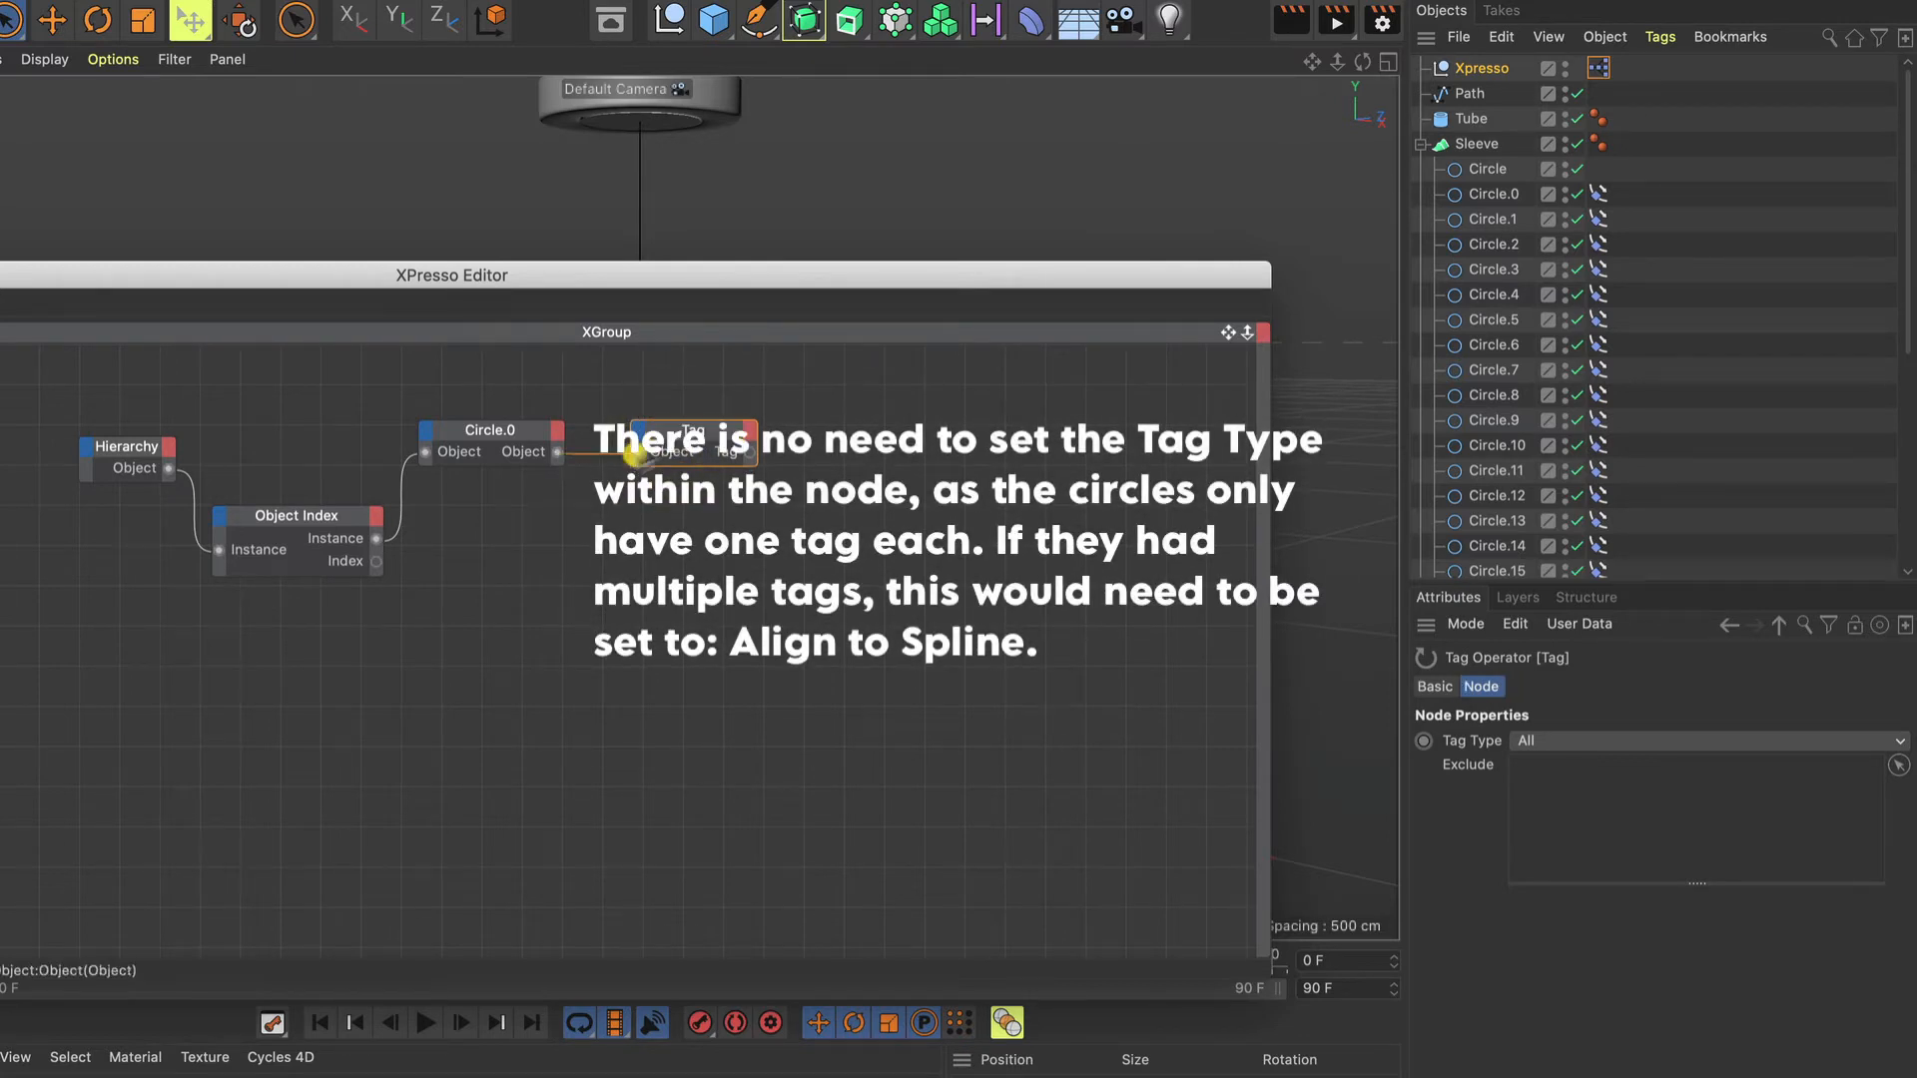
pyautogui.click(703, 427)
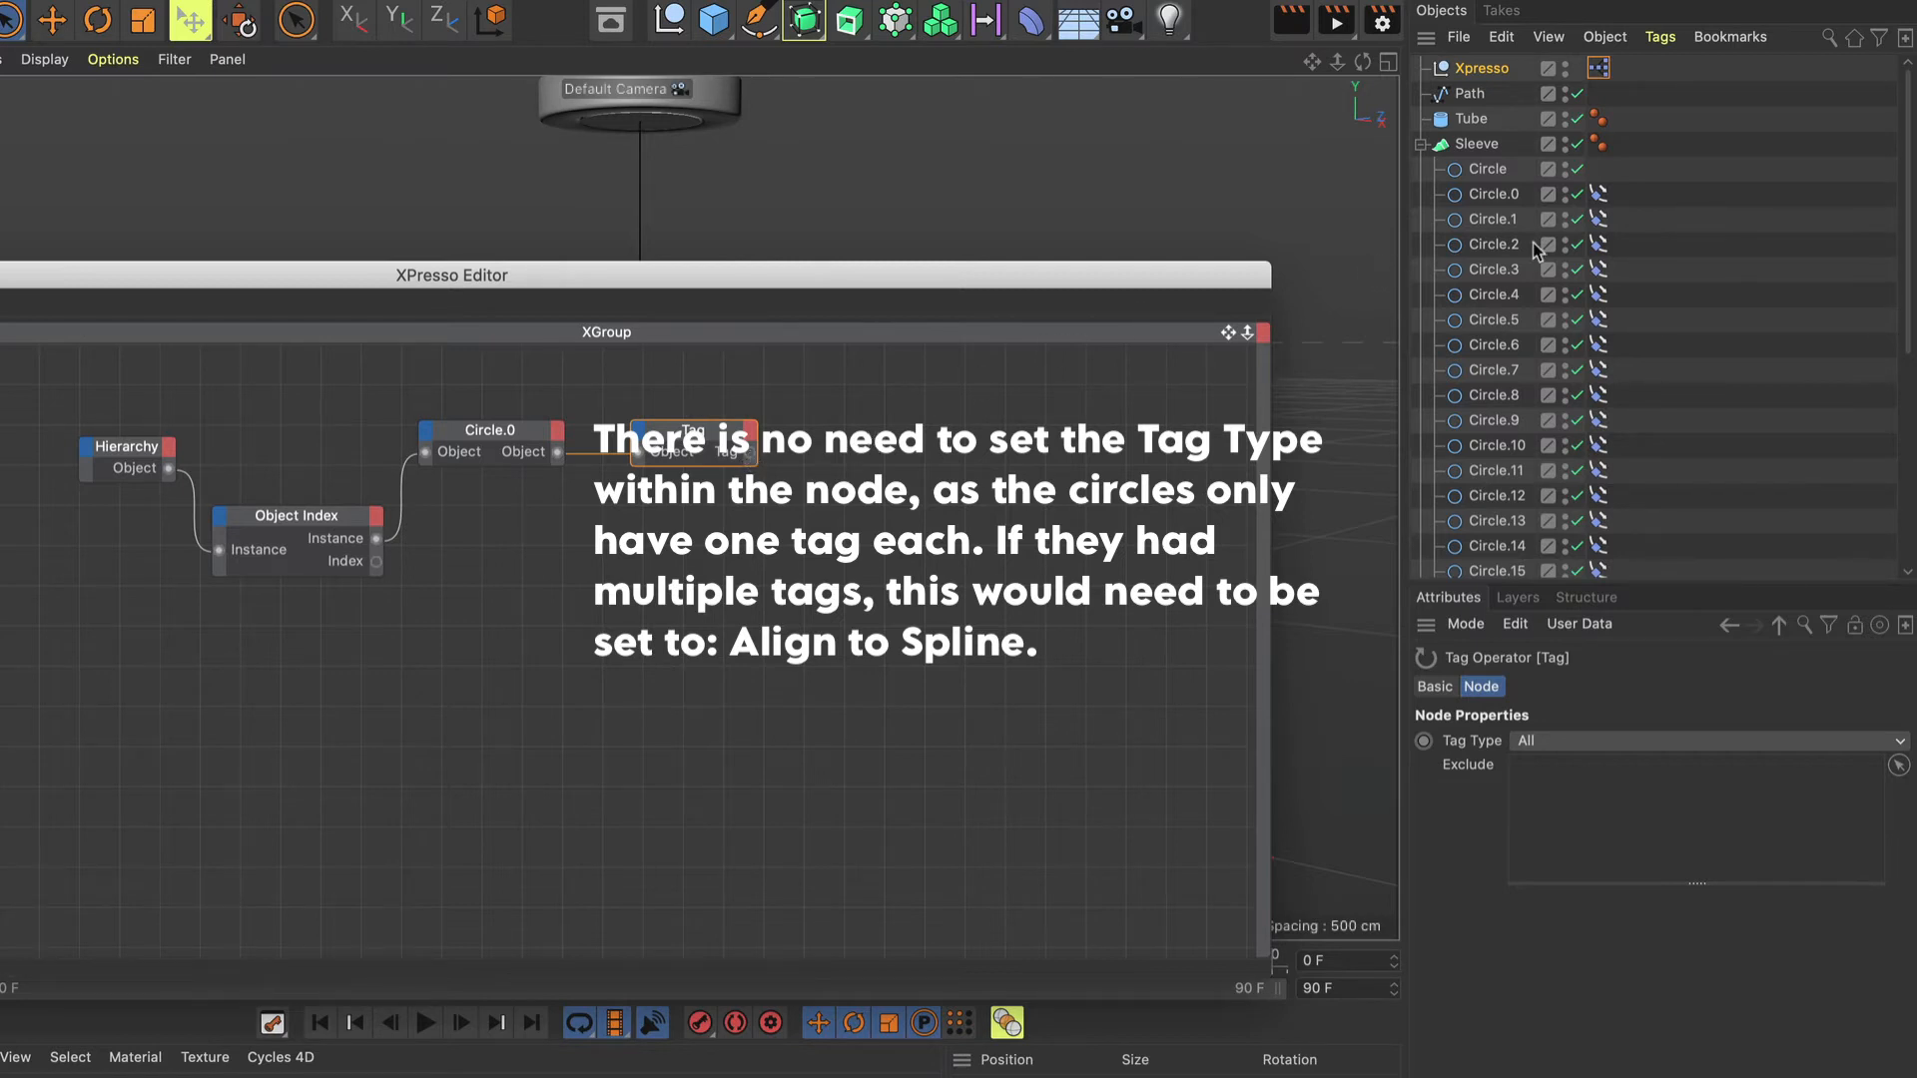
# Add Circle.0's Align to Spline tag as a node and connect the Tag node's Tag output to its Object input.
pyautogui.click(1598, 195)
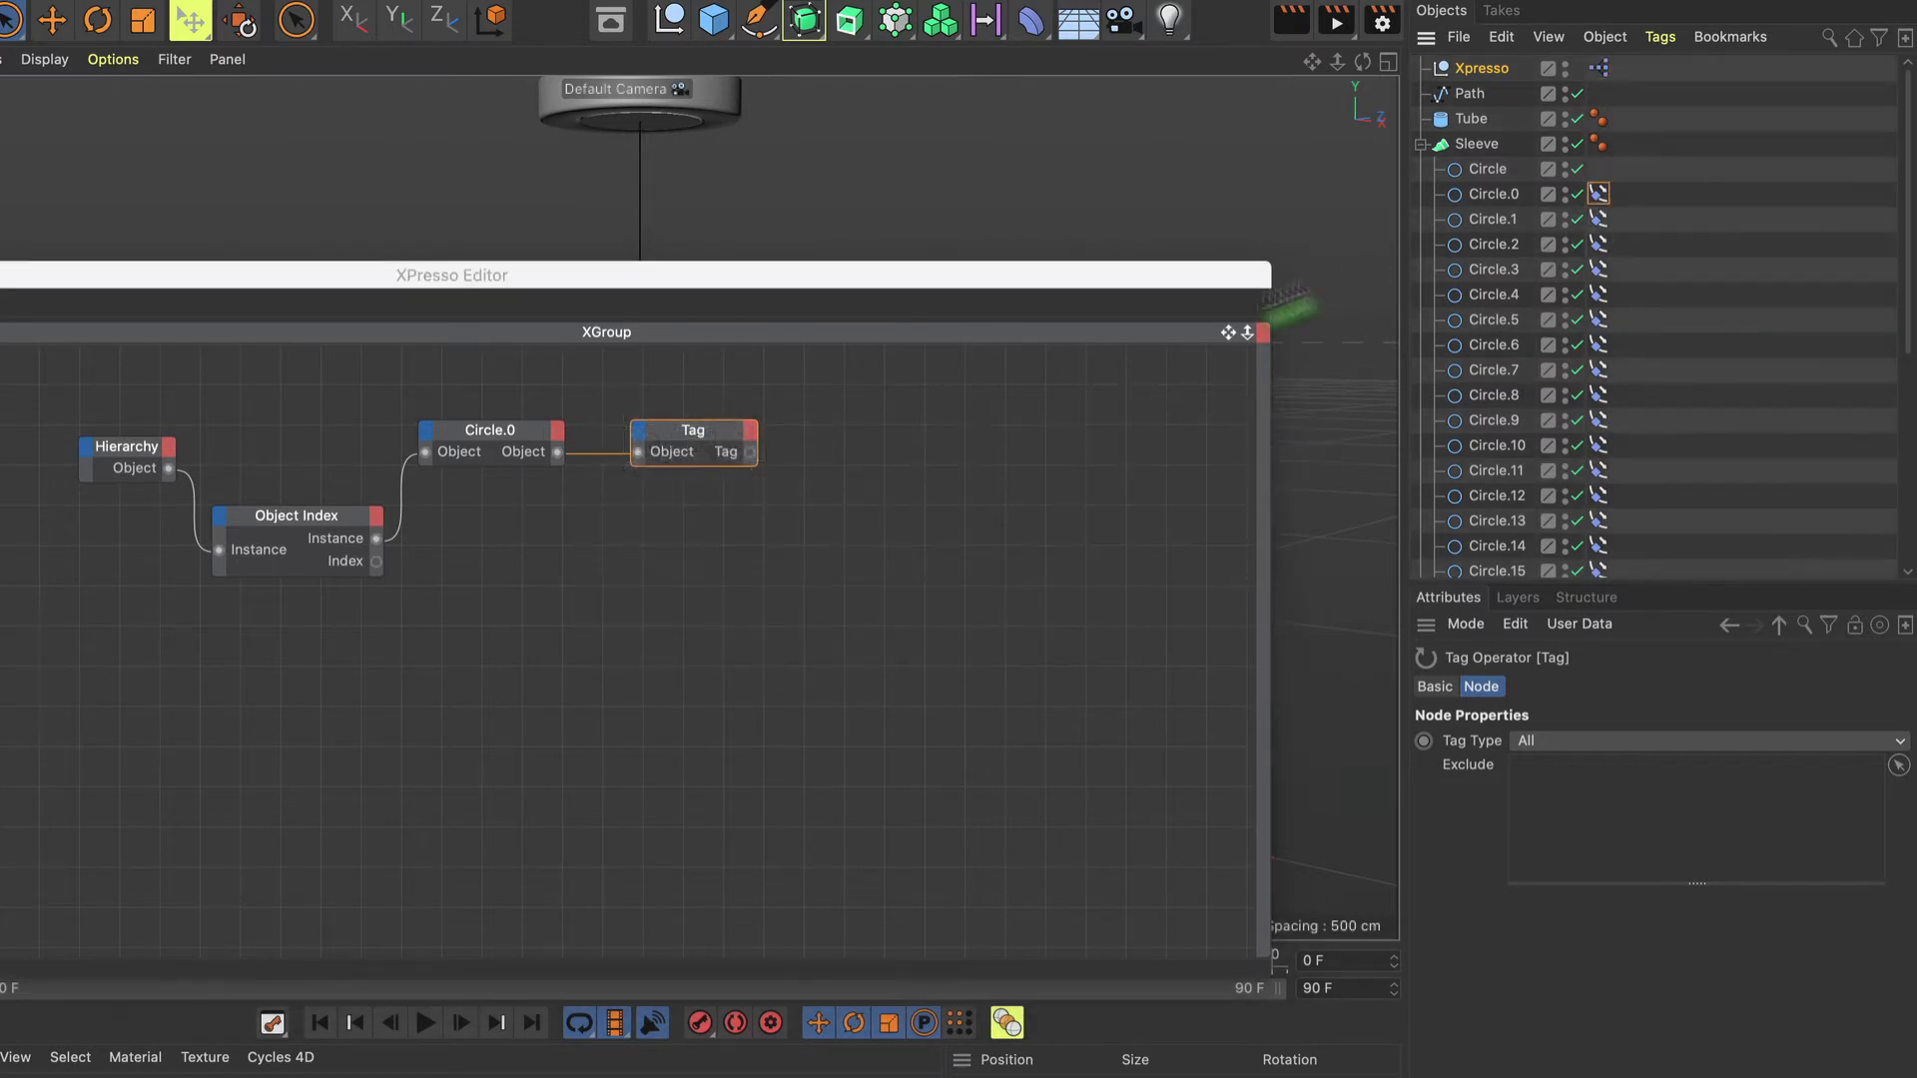
pyautogui.moveTo(1131, 407); pyautogui.dragTo(898, 433)
pyautogui.doubleClick(916, 436)
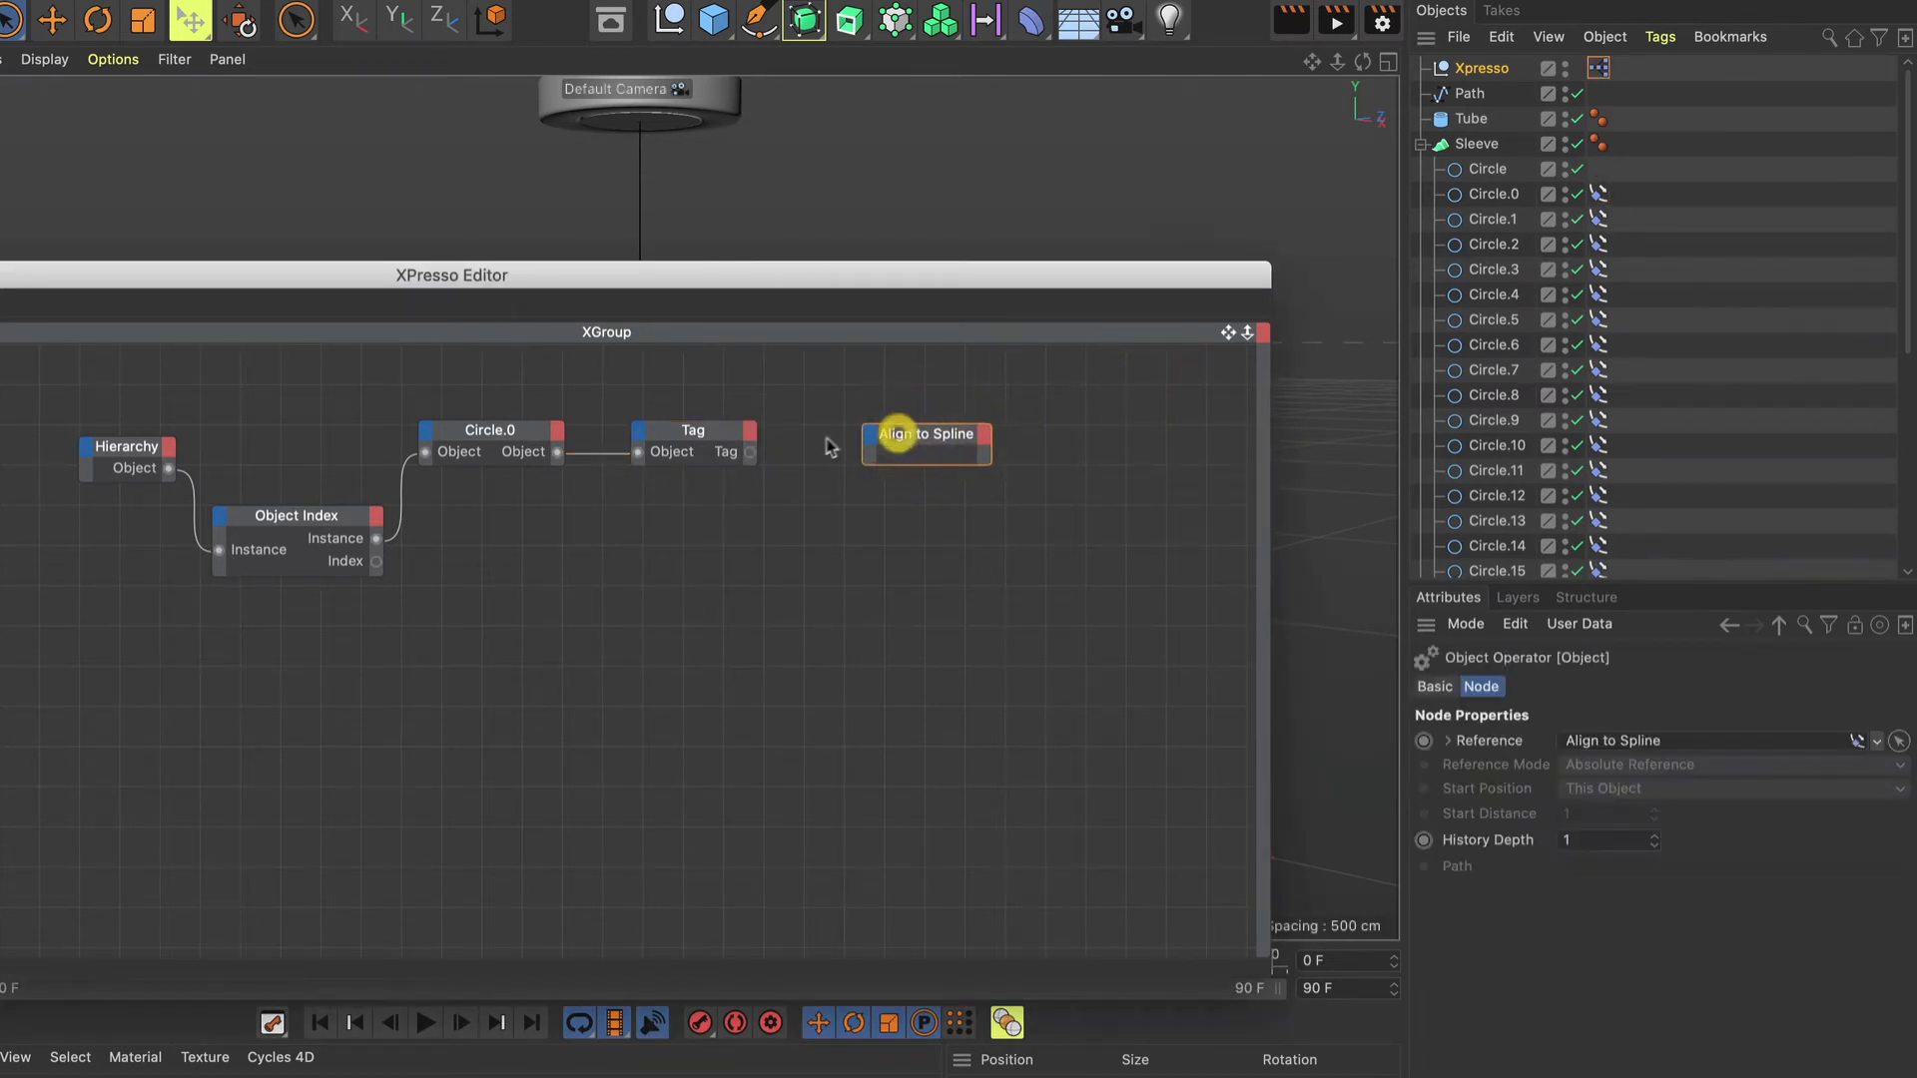
pyautogui.moveTo(751, 452); pyautogui.dragTo(937, 433)
# Add a Position input port to the Align to Spline node and enlarge the node to show both of its ports.
pyautogui.click(878, 433)
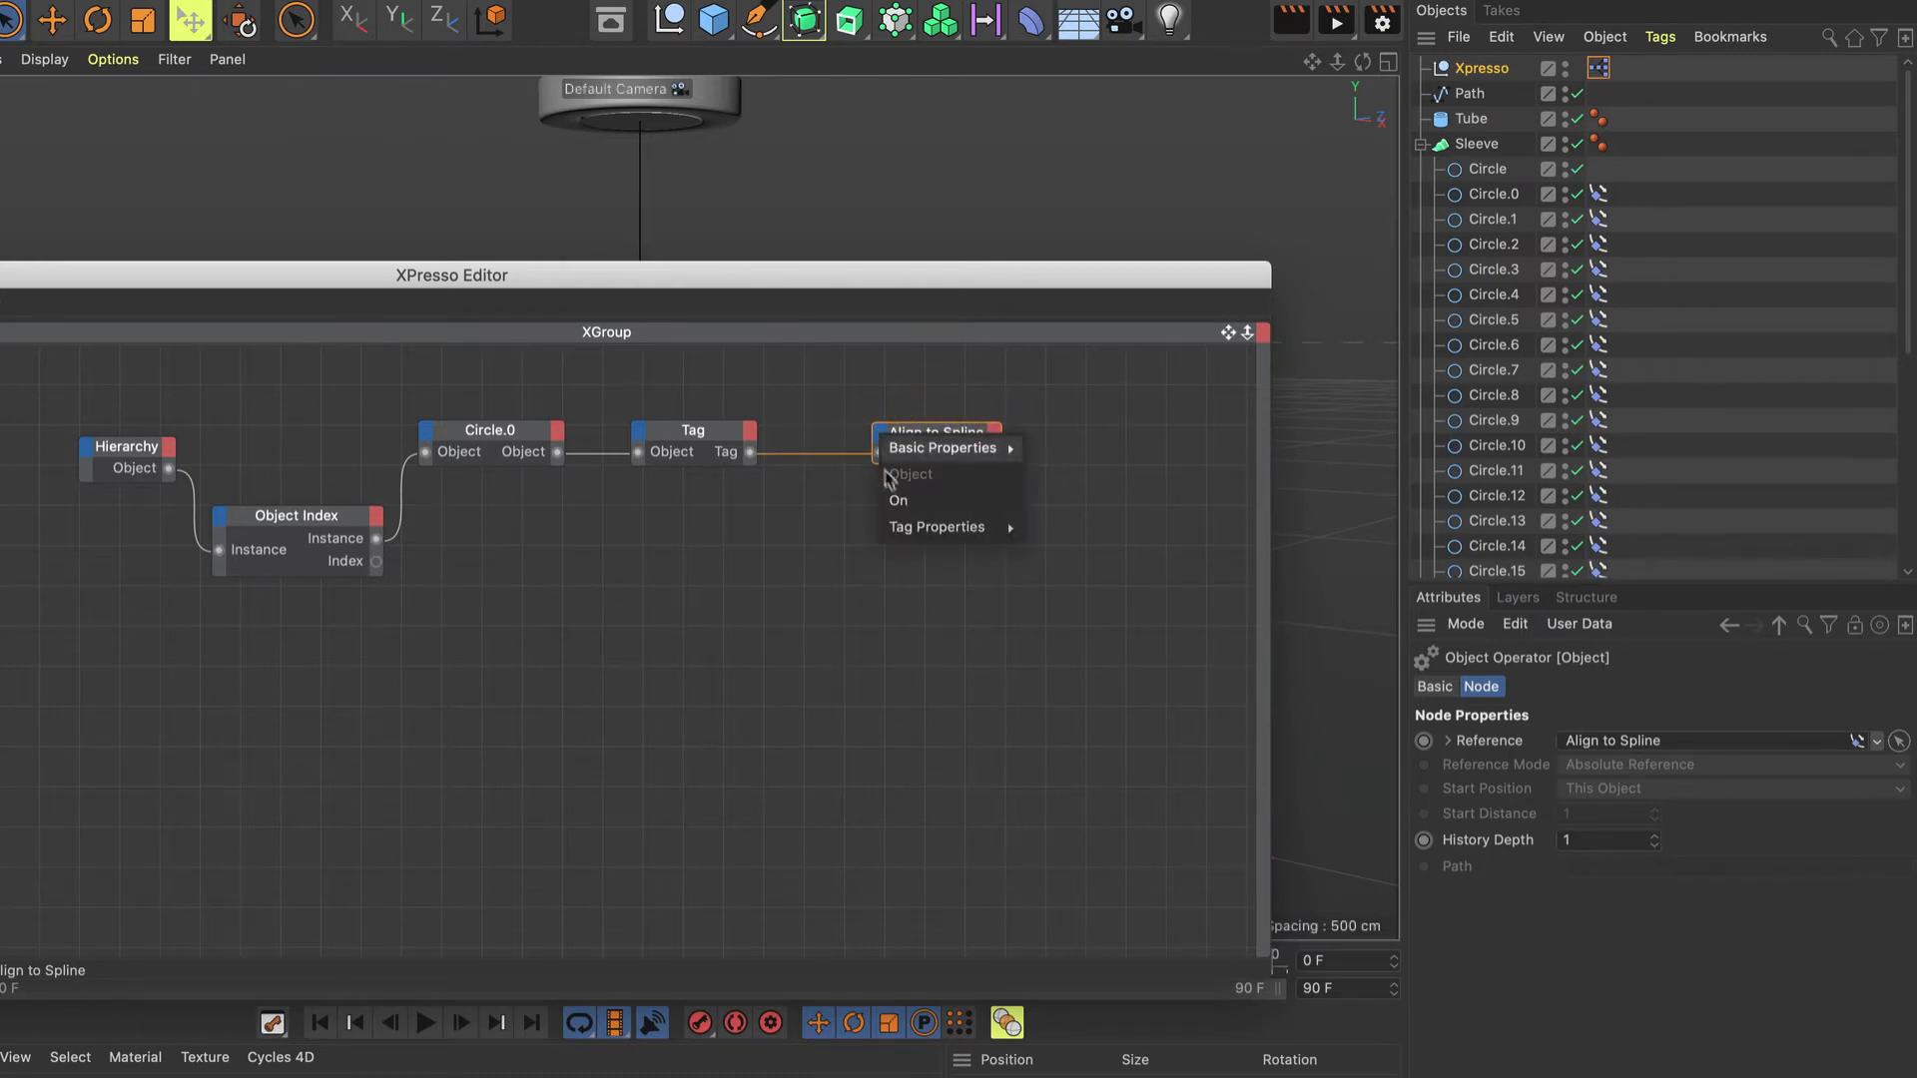
pyautogui.moveTo(904, 526)
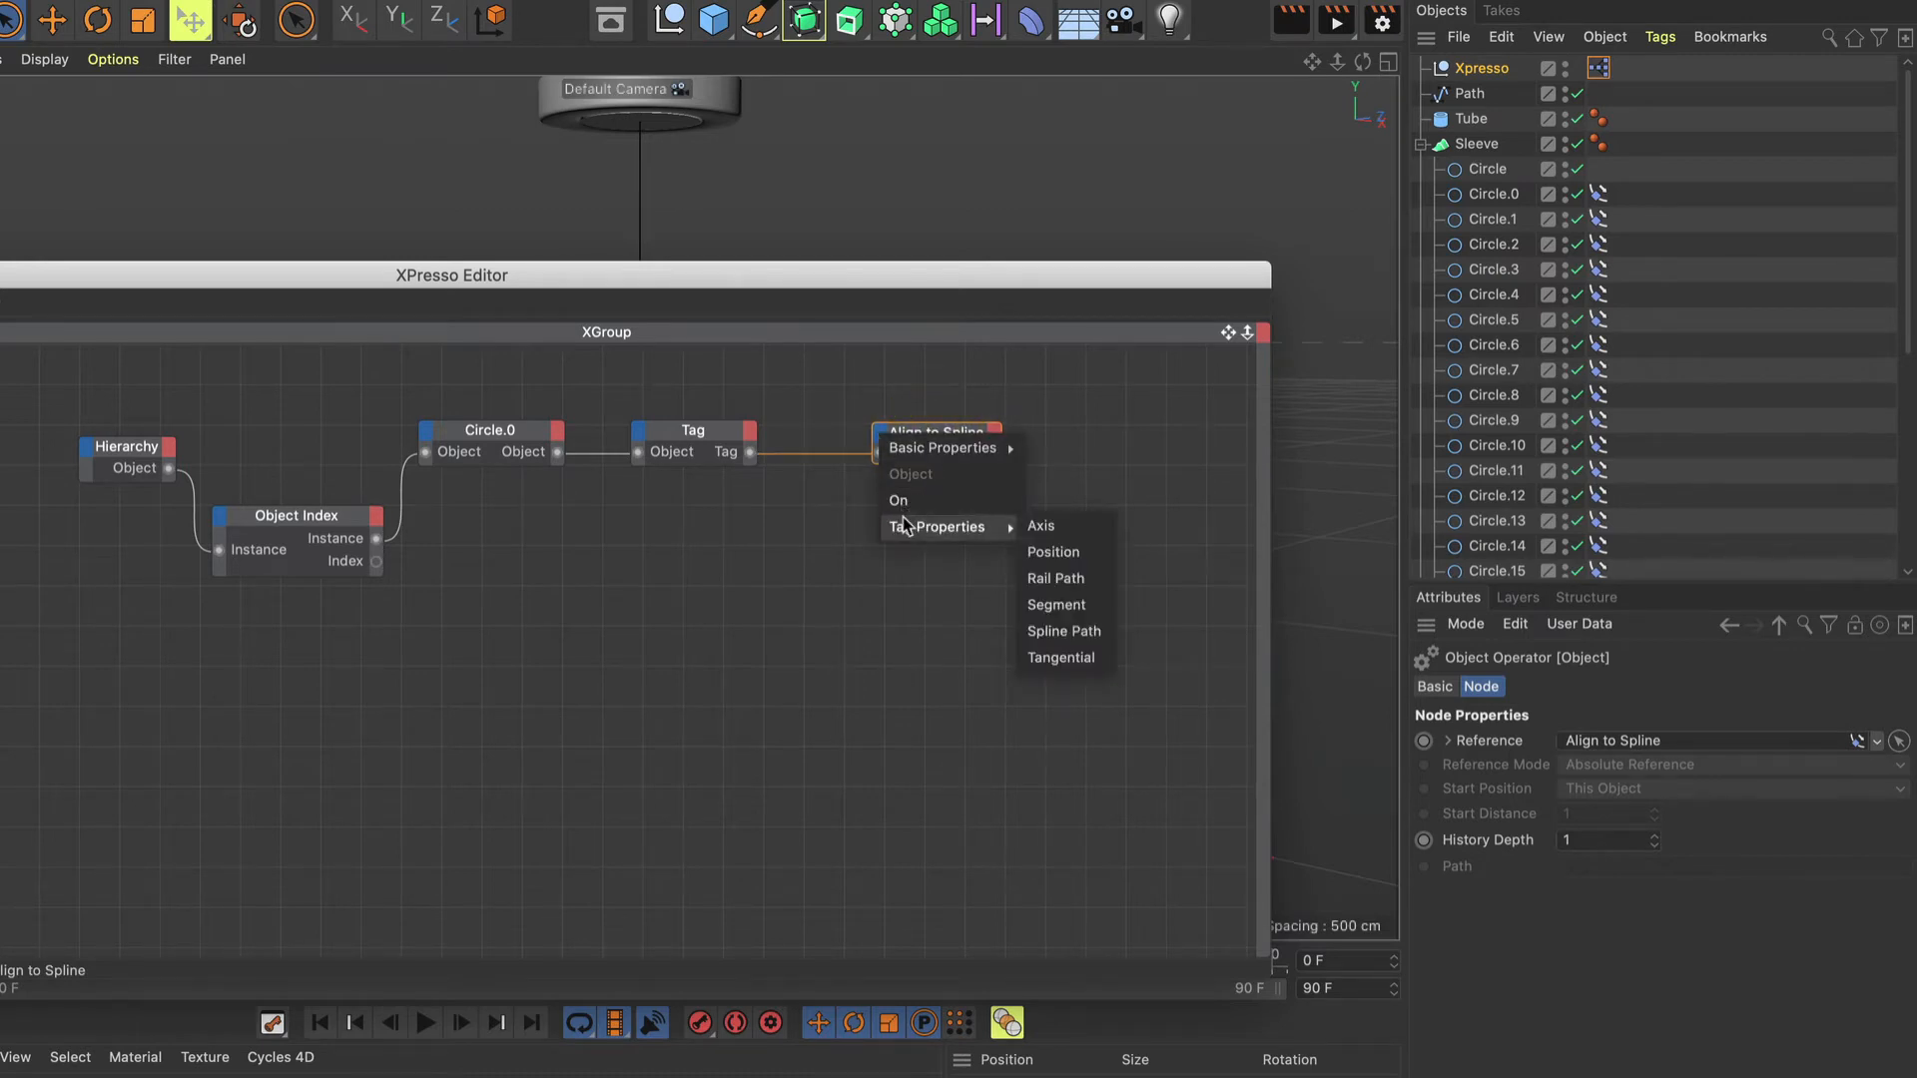
pyautogui.click(1053, 553)
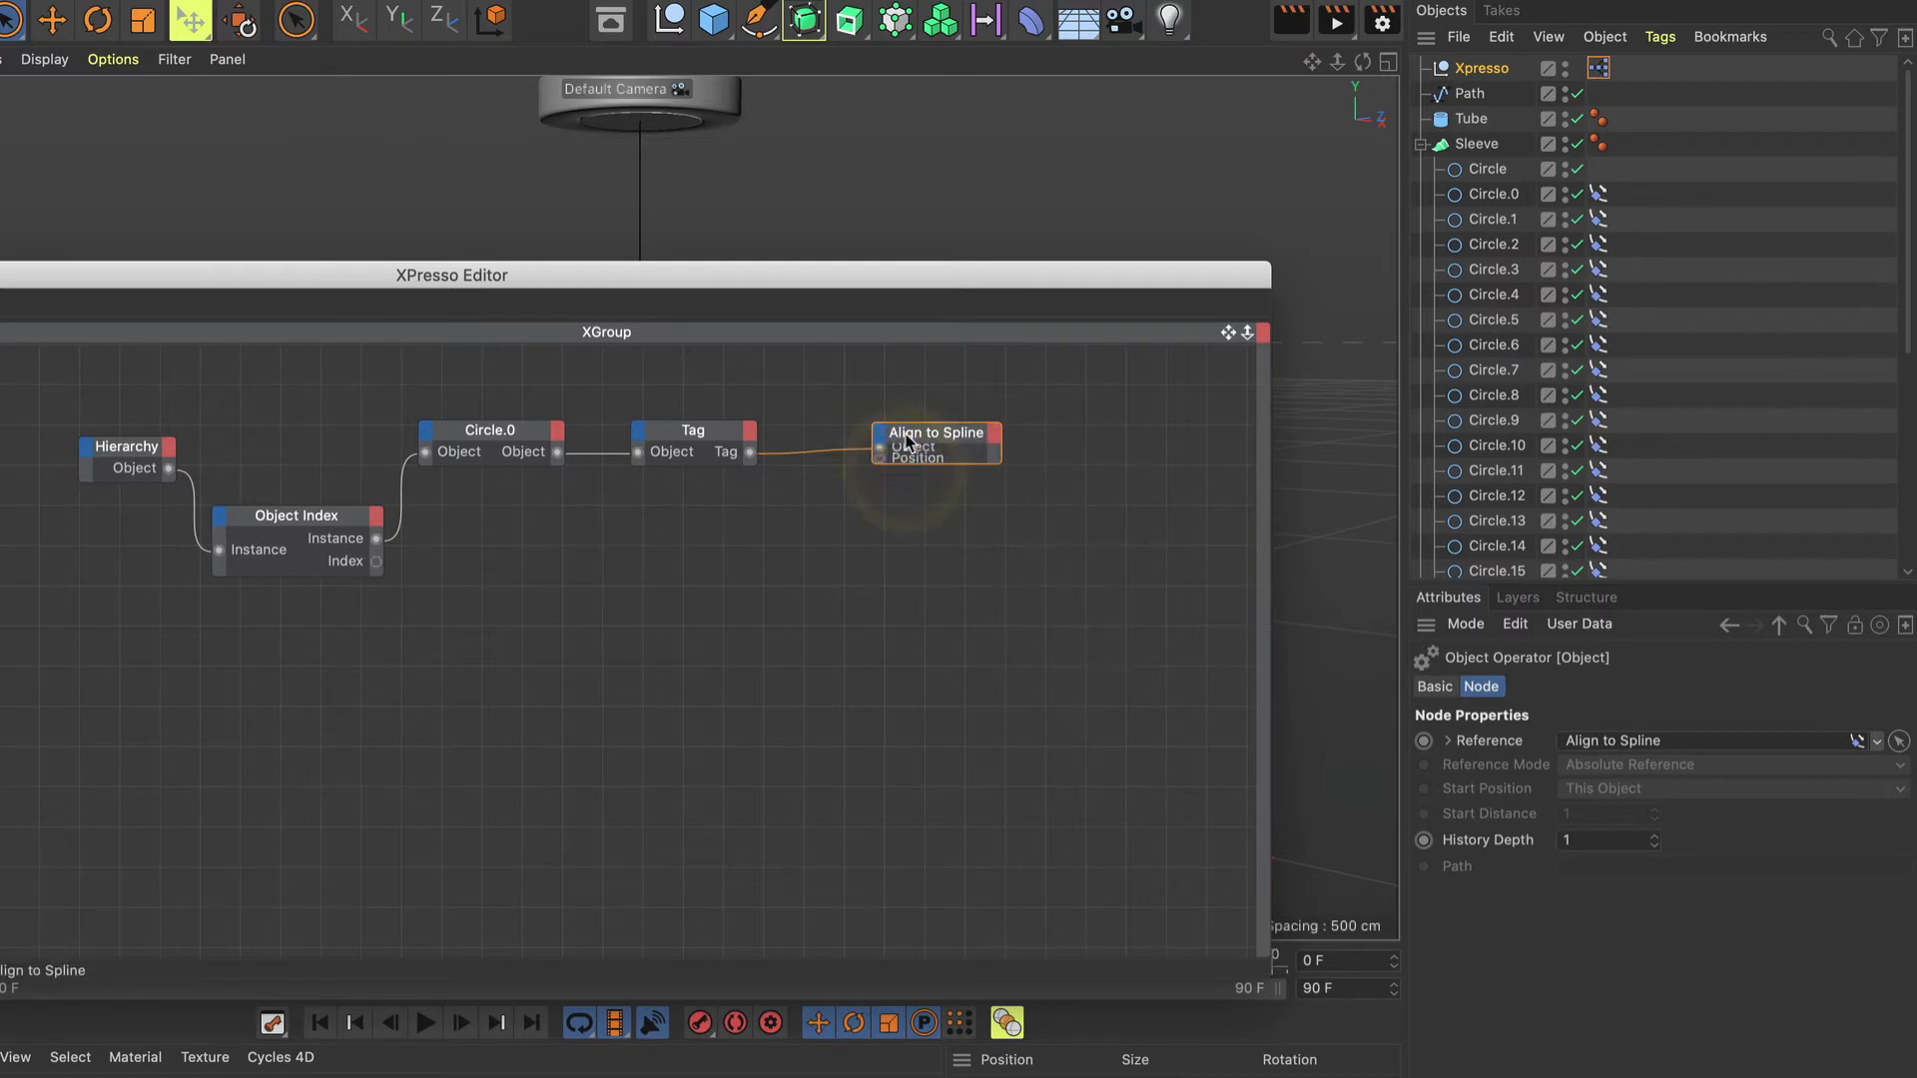
pyautogui.click(906, 442)
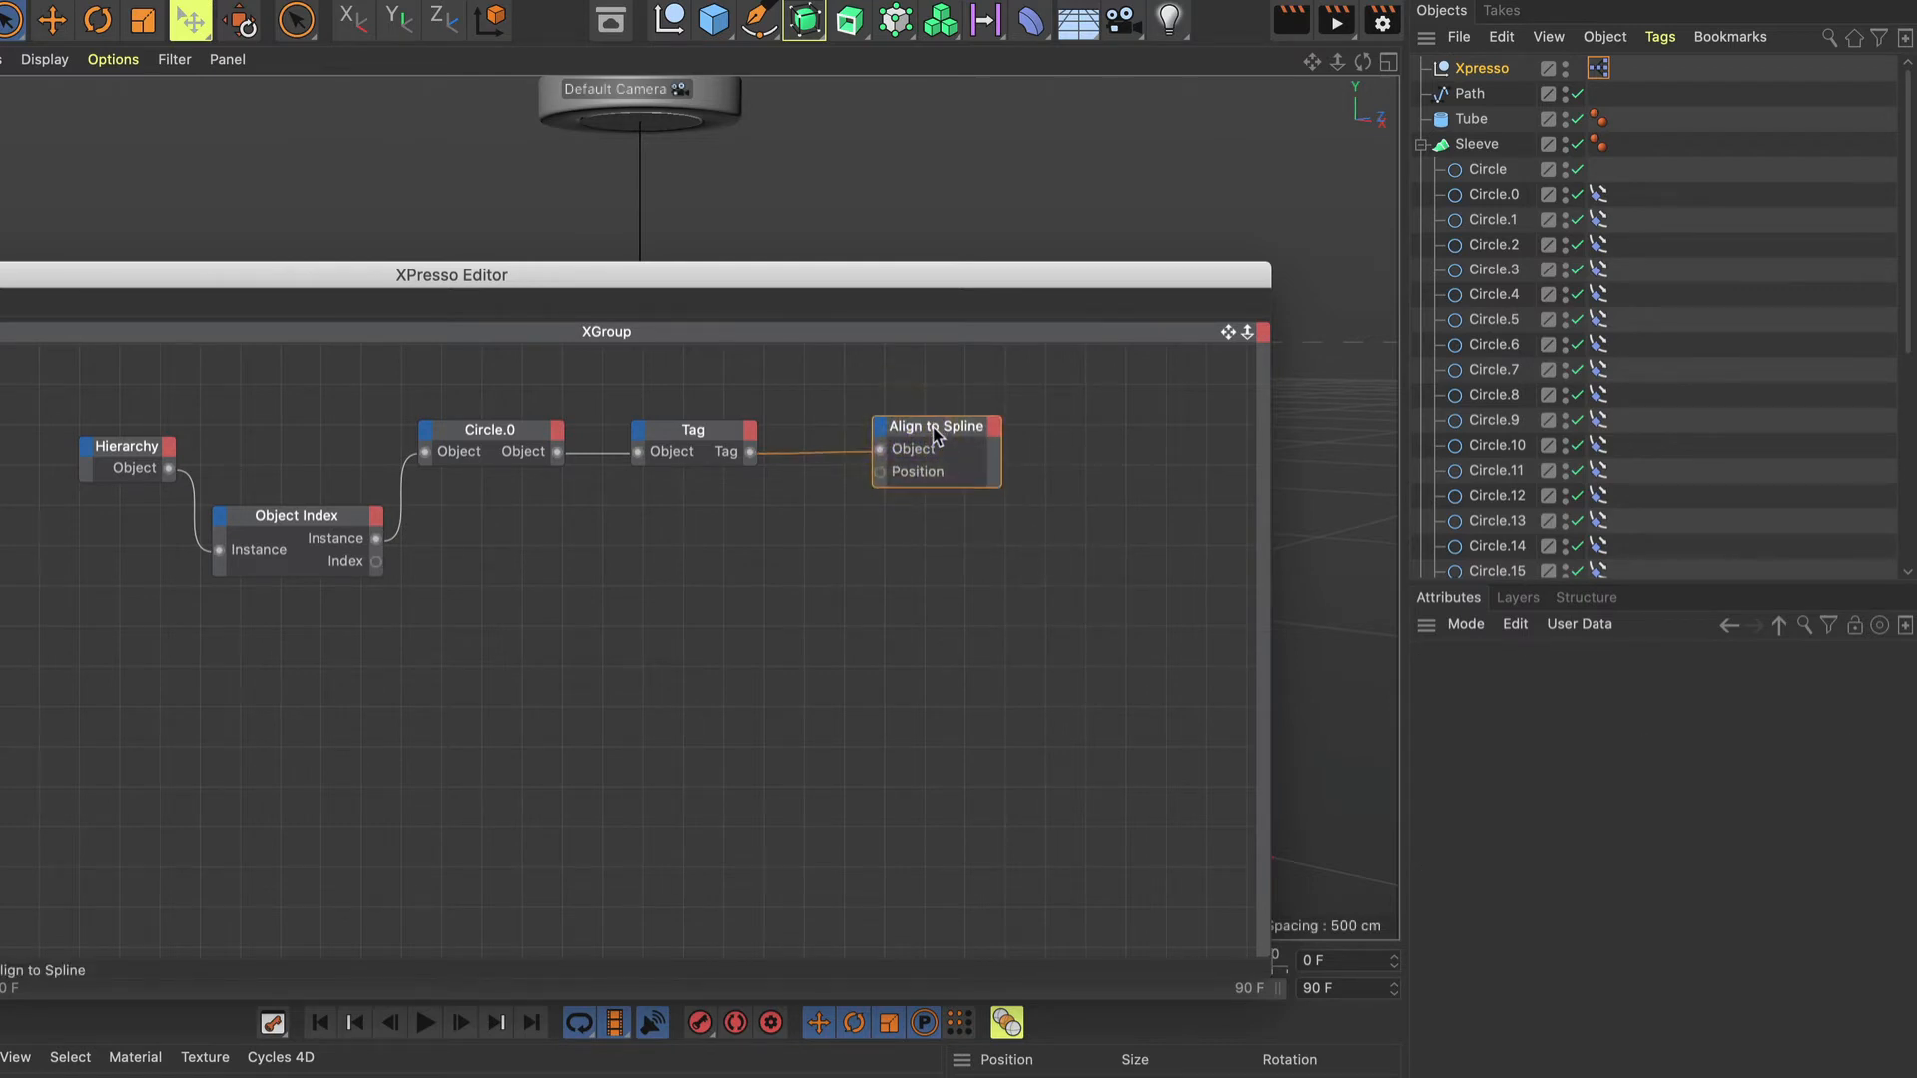
pyautogui.click(936, 440)
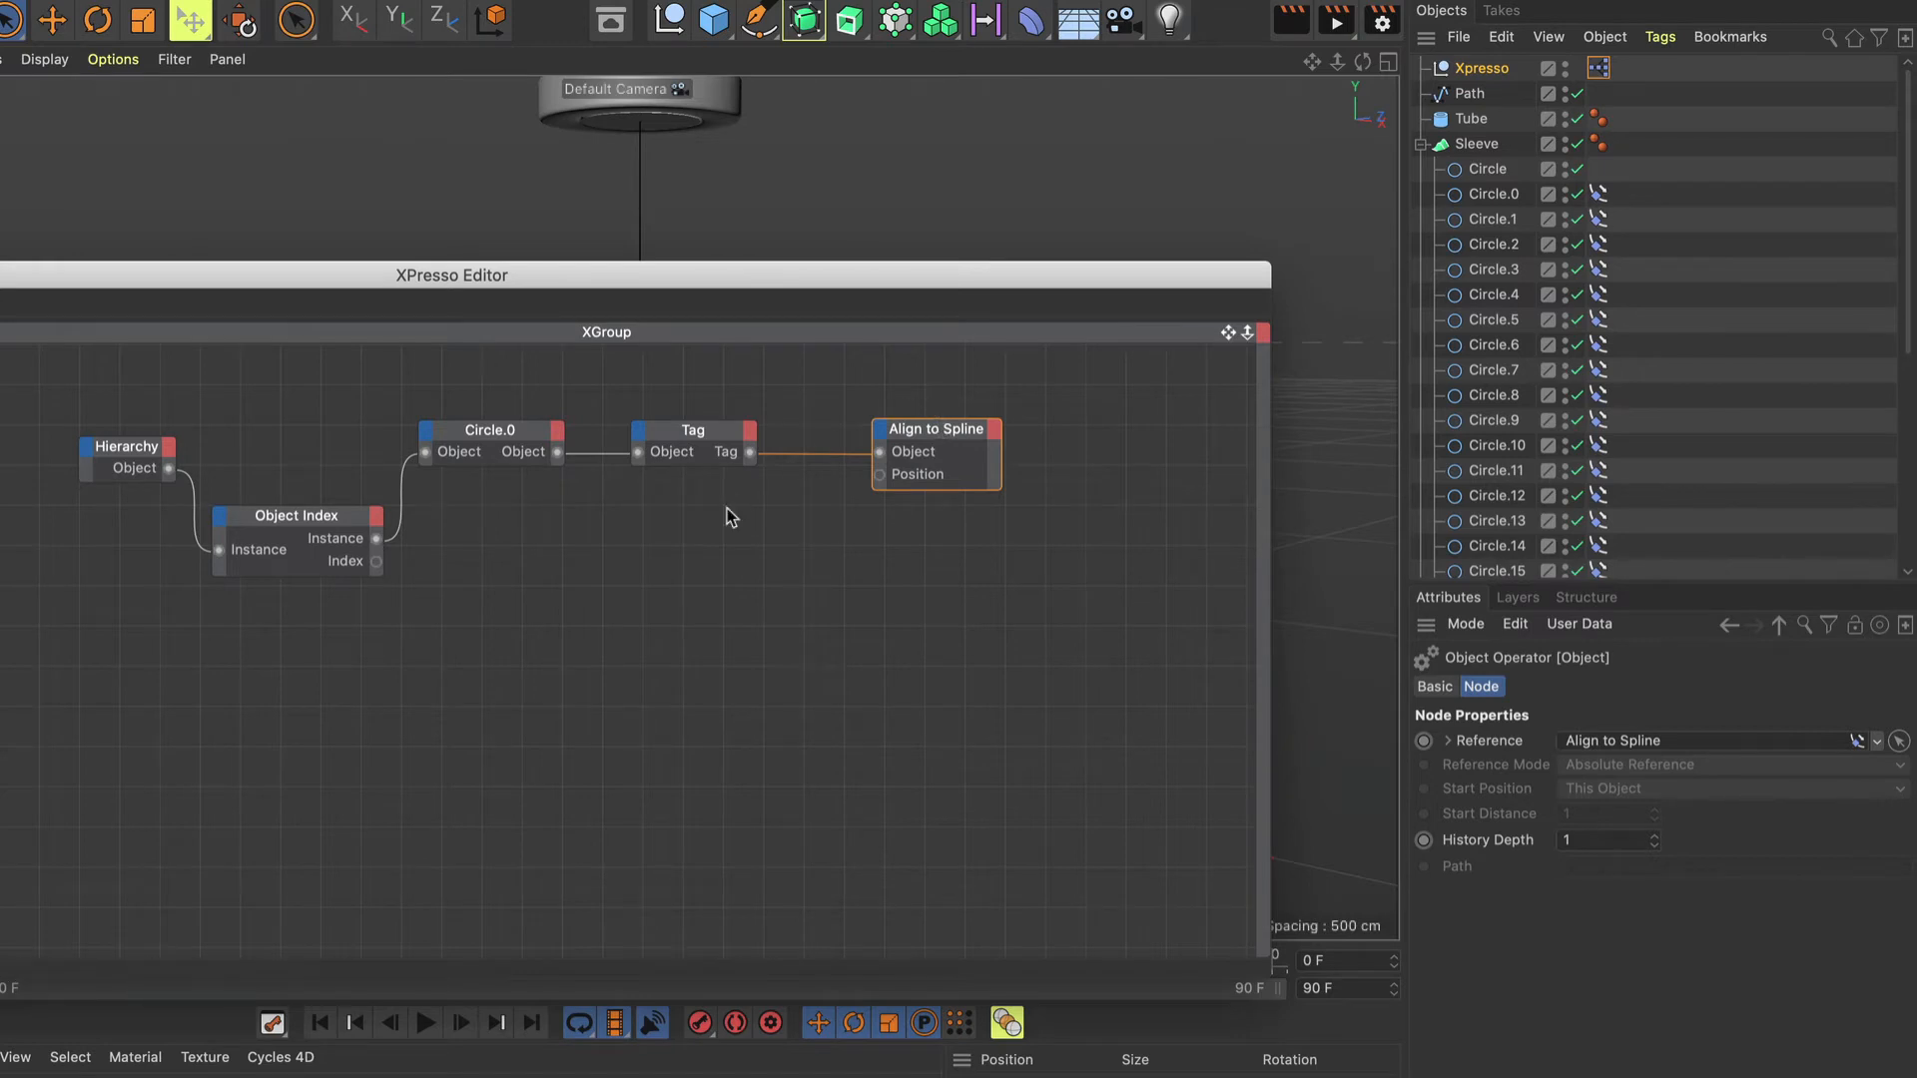
# Add a Math node from the Calculate group and place it below the Circle.0 node.
pyautogui.rightClick(431, 609)
pyautogui.moveTo(514, 622)
pyautogui.moveTo(679, 620)
pyautogui.moveTo(761, 626)
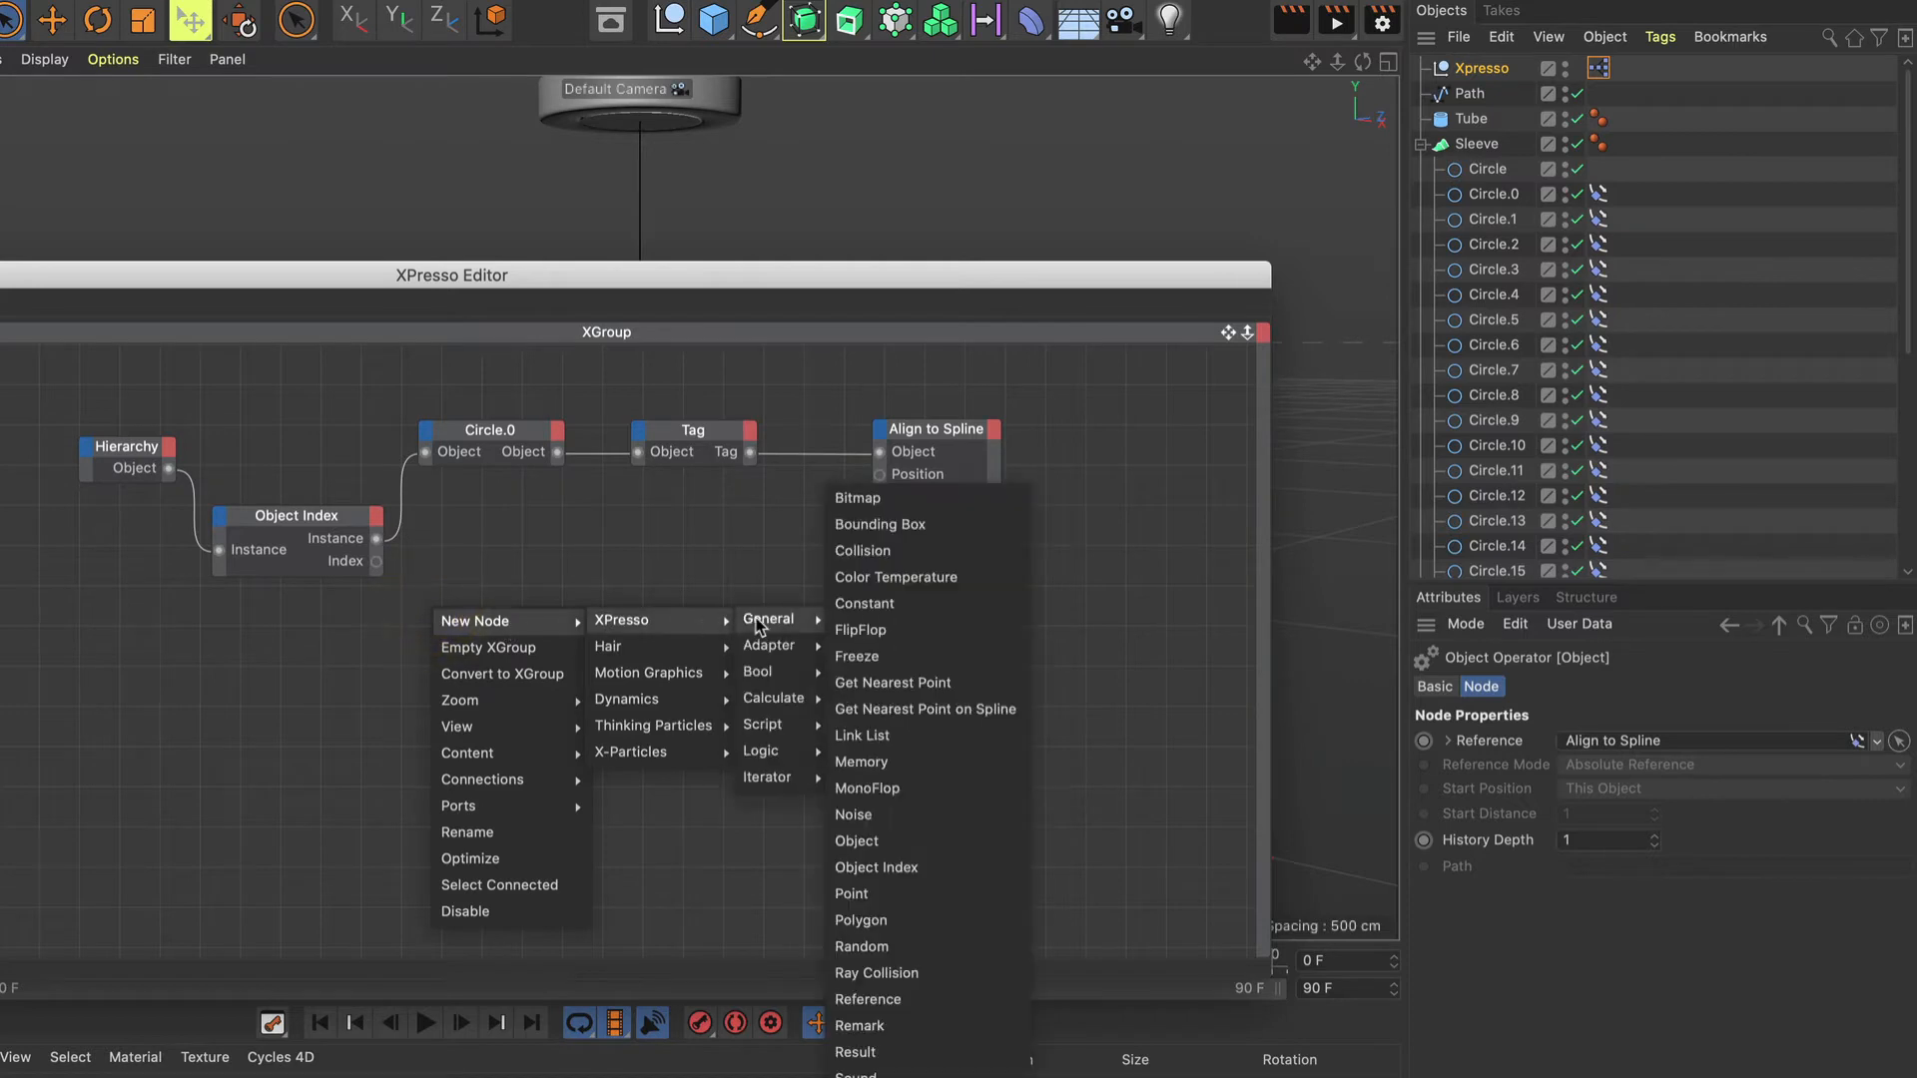
pyautogui.moveTo(769, 698)
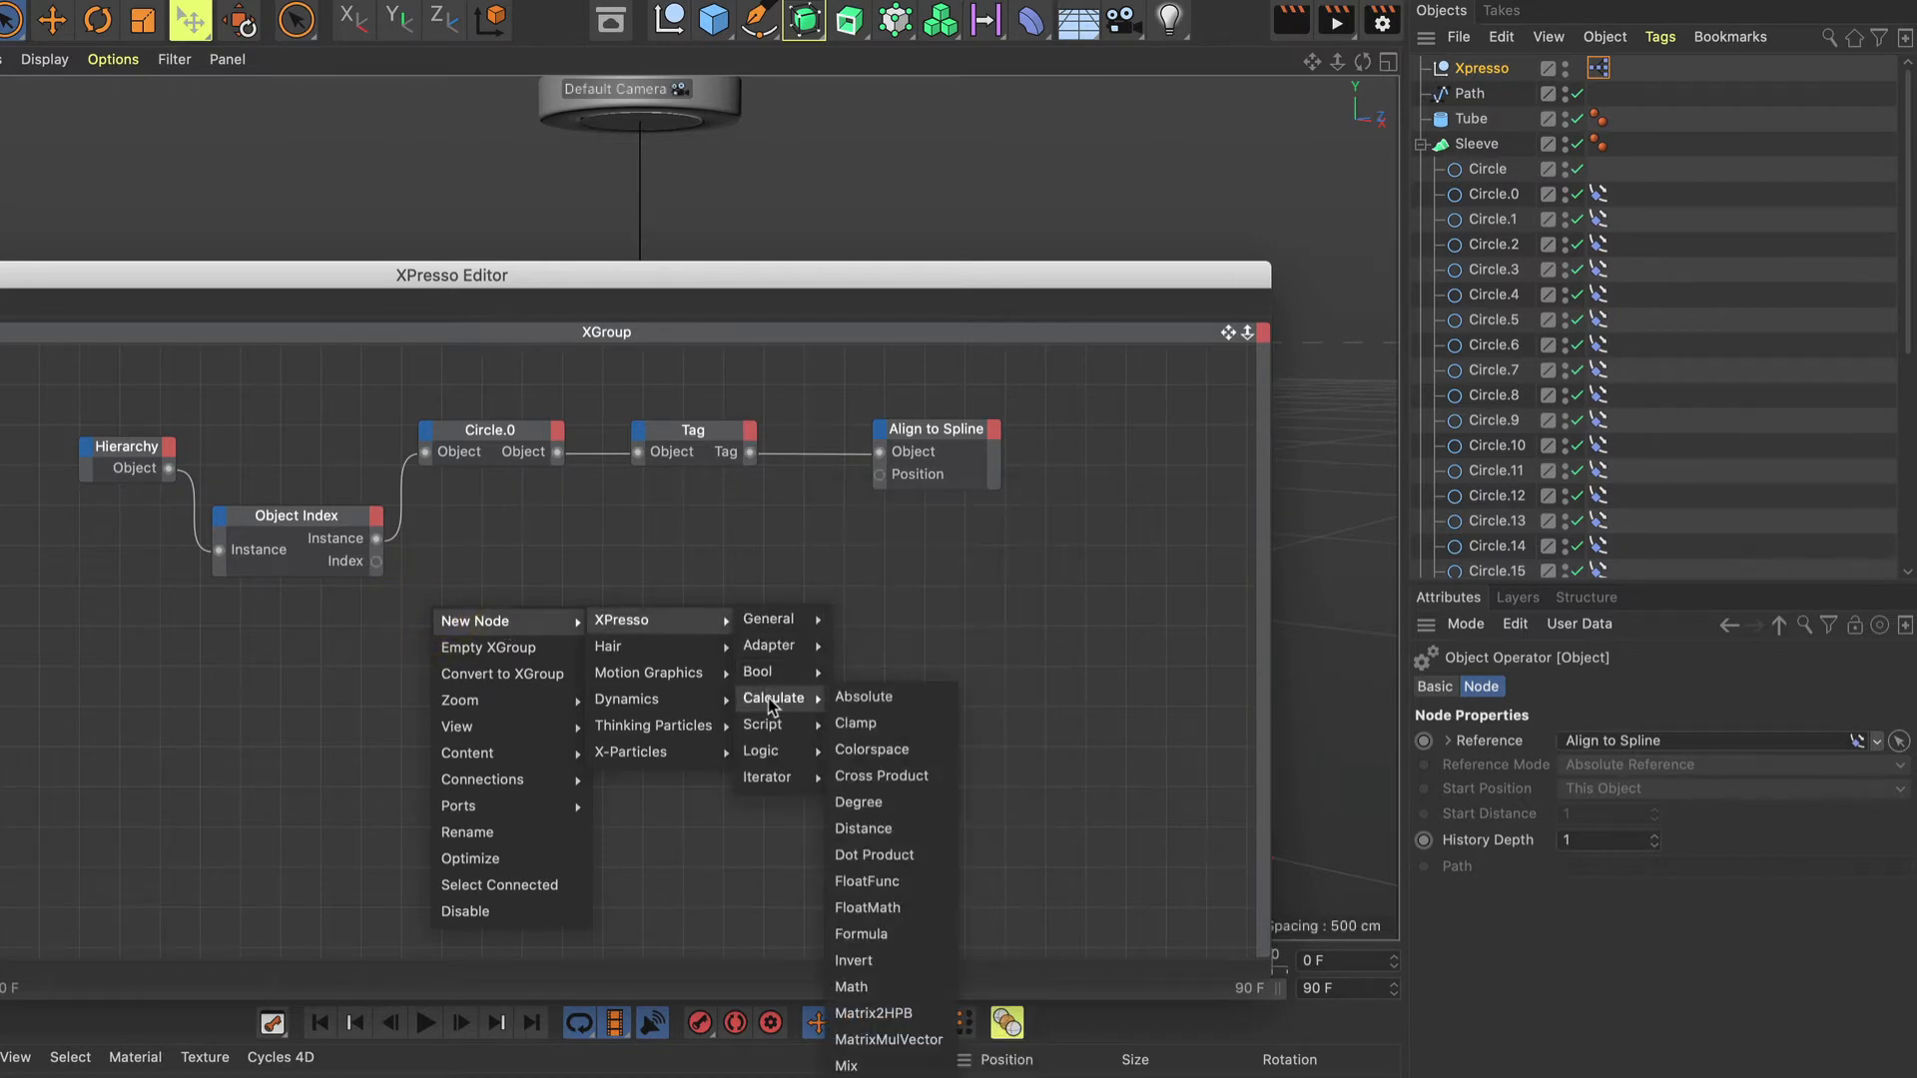
pyautogui.click(878, 985)
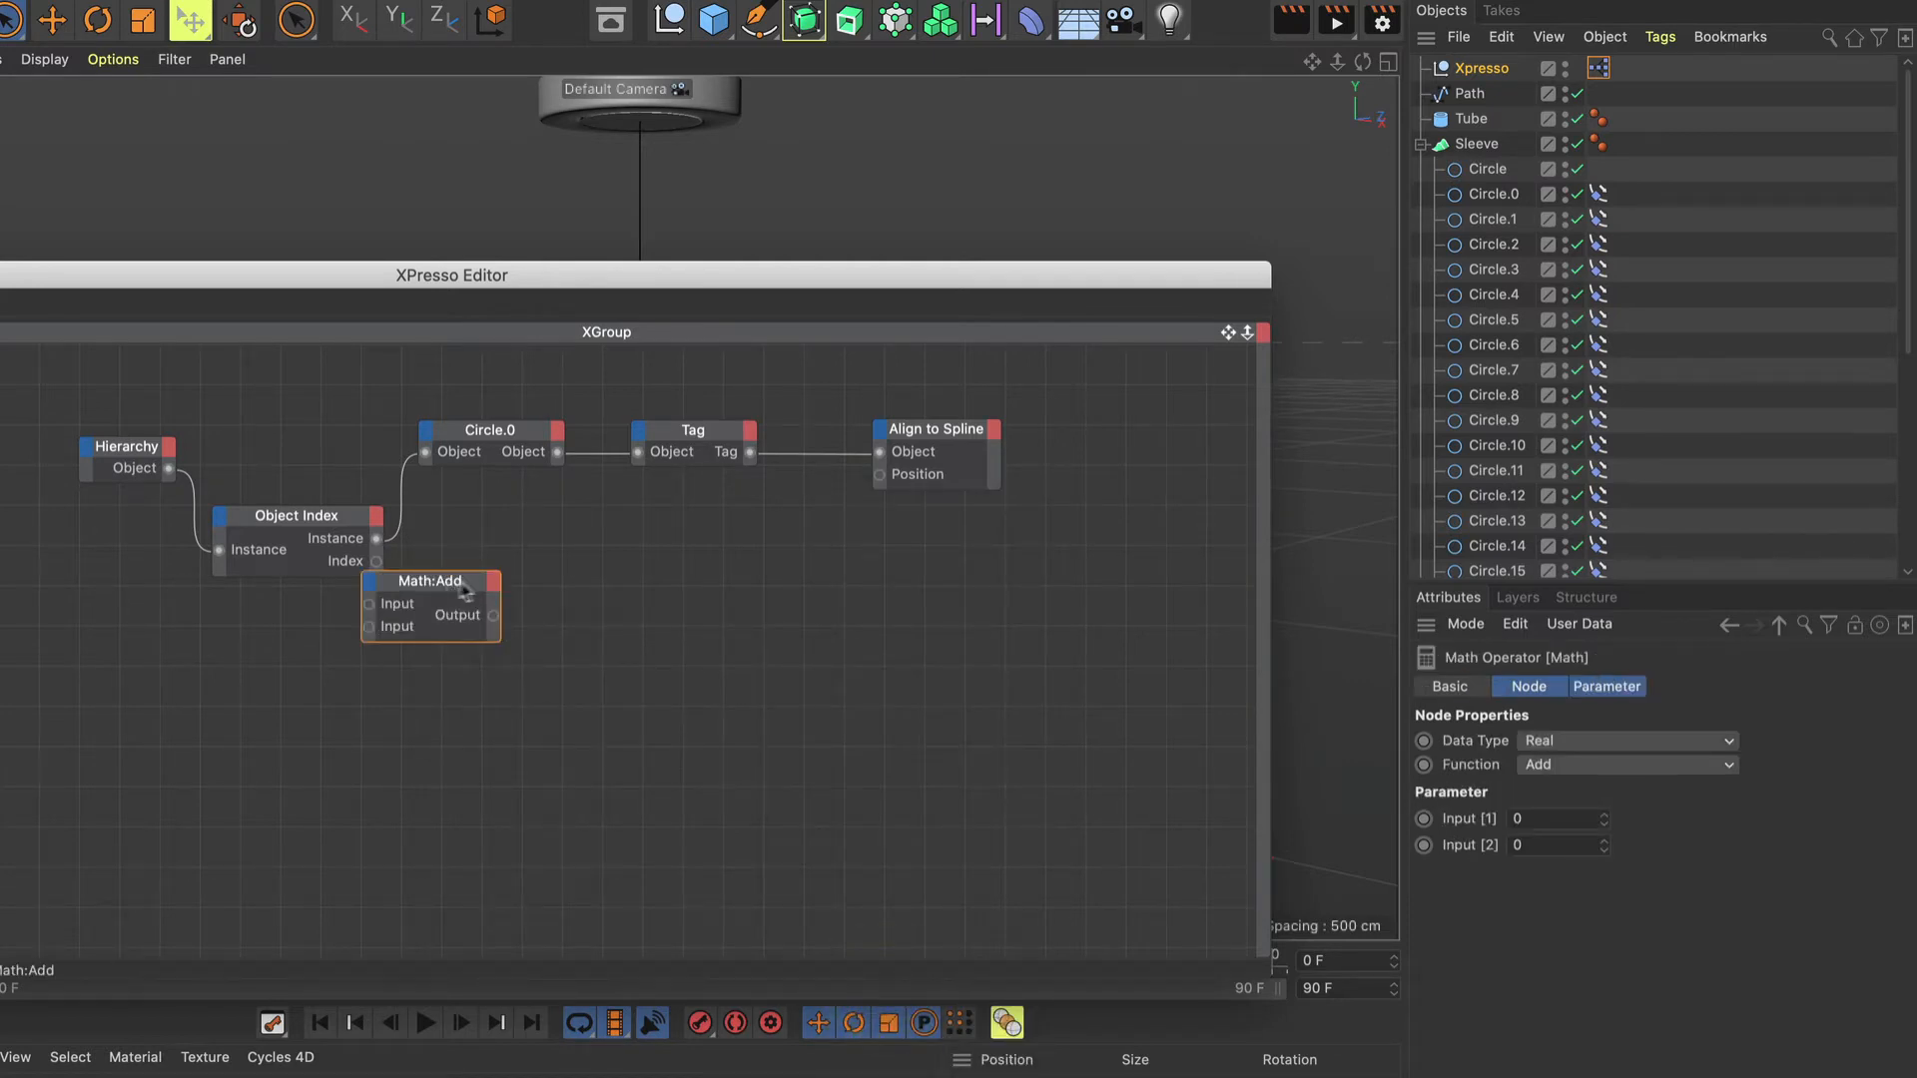
pyautogui.moveTo(464, 591); pyautogui.dragTo(529, 587)
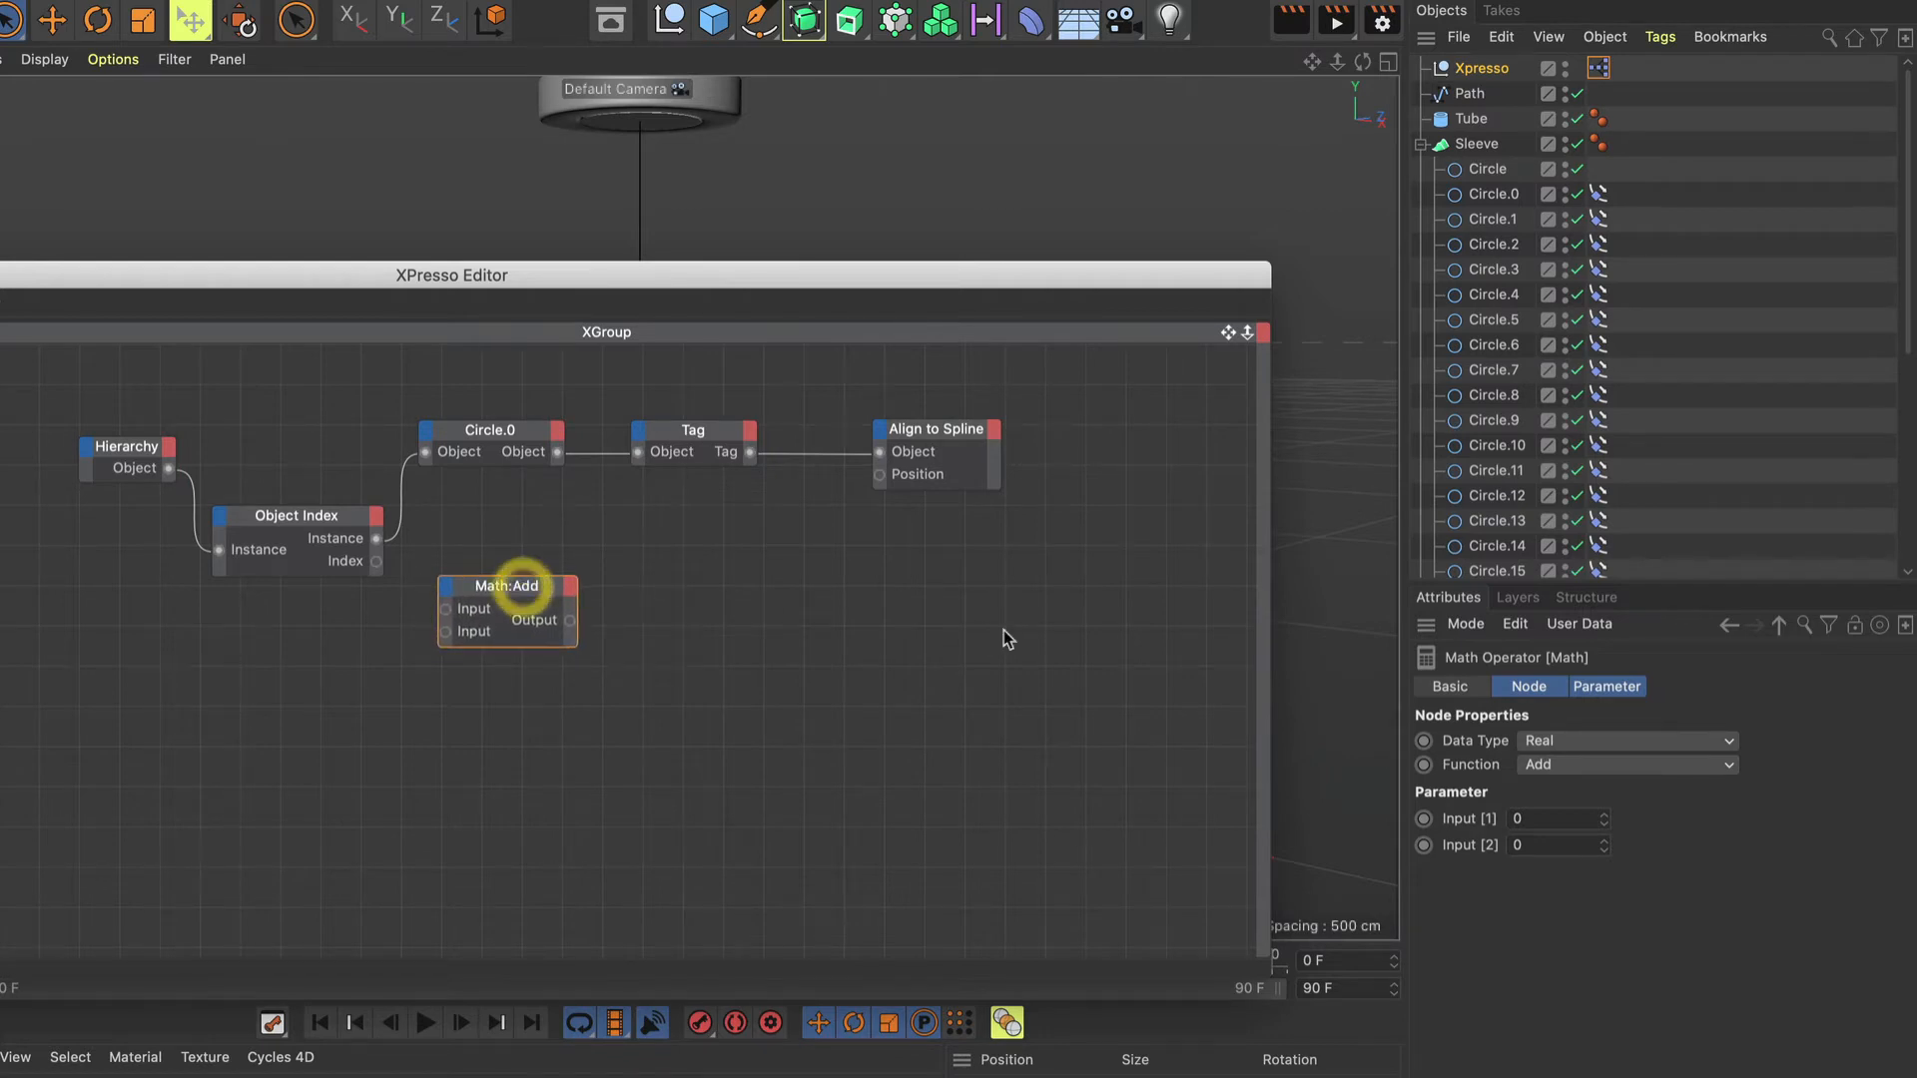
# Set the Math node's function to Divide and connect the Object Index's Index output to its first input.
pyautogui.click(1551, 765)
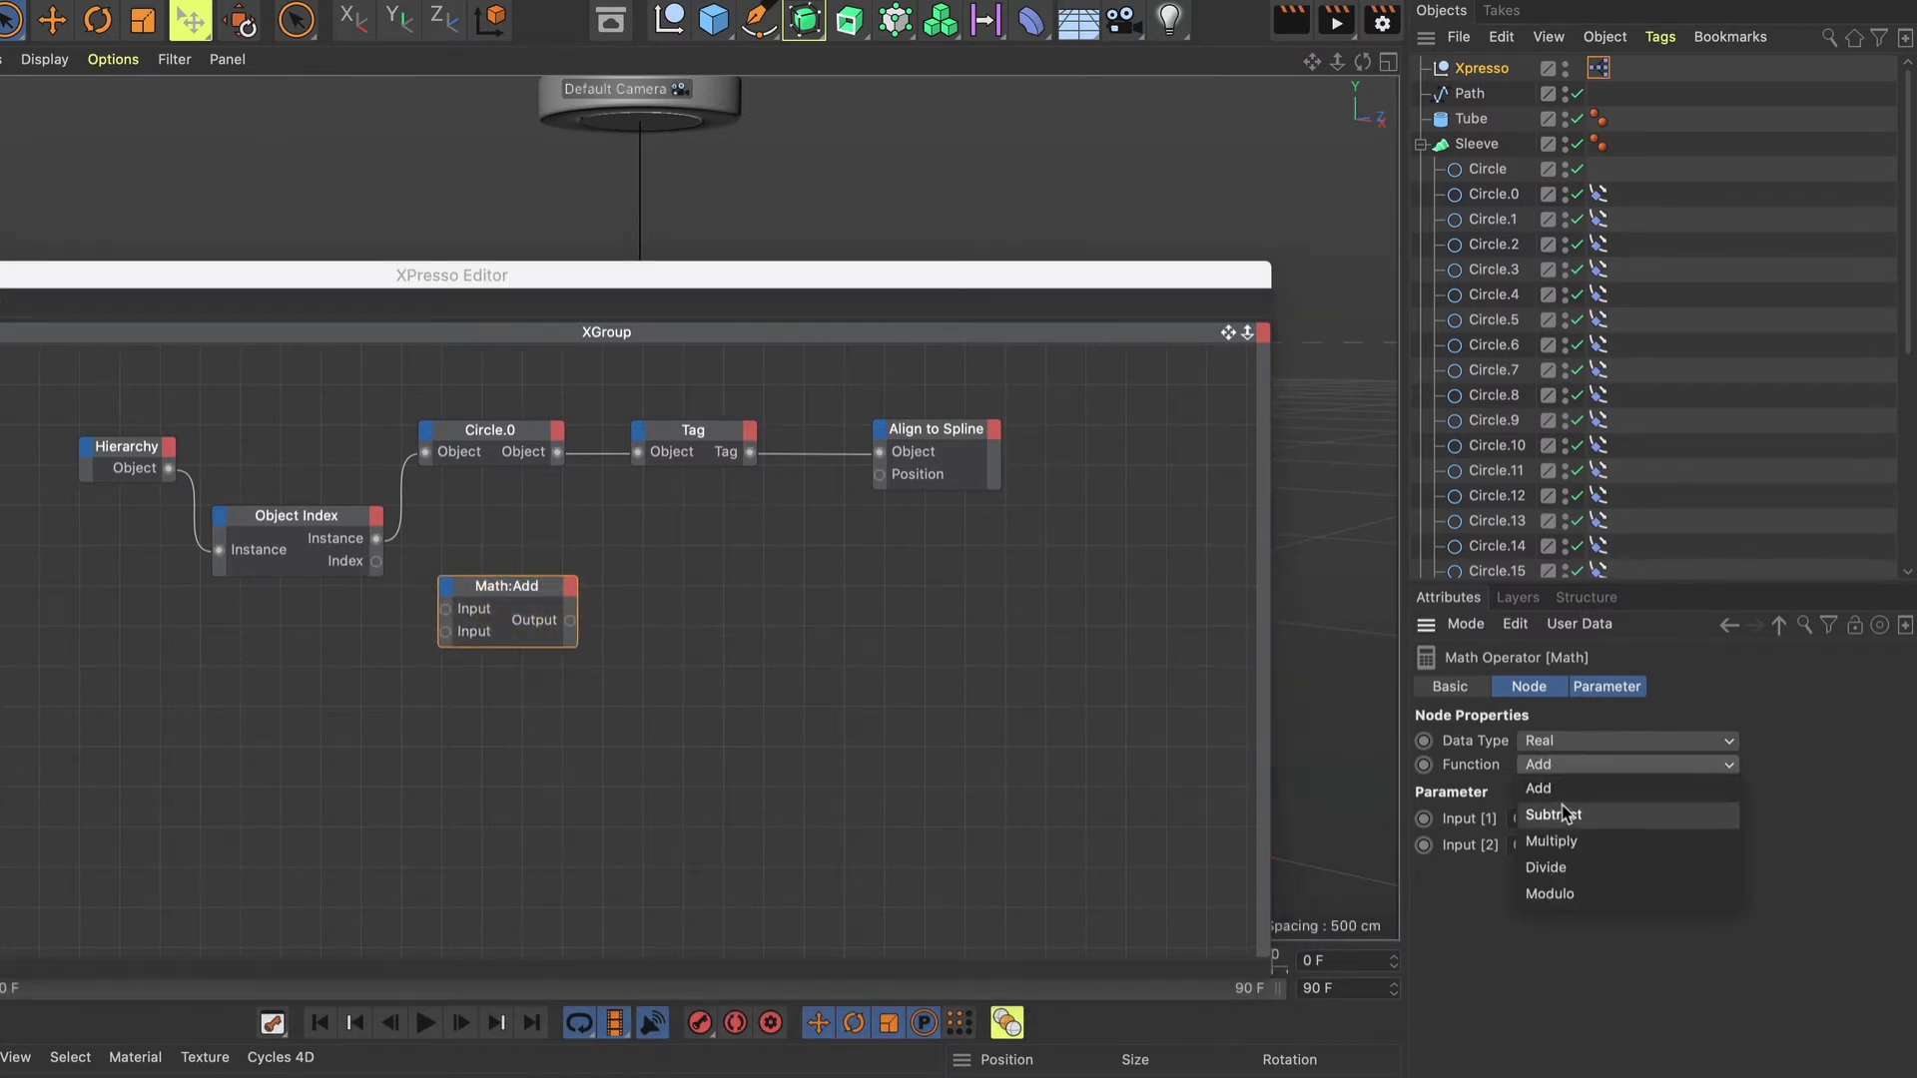
pyautogui.click(1561, 865)
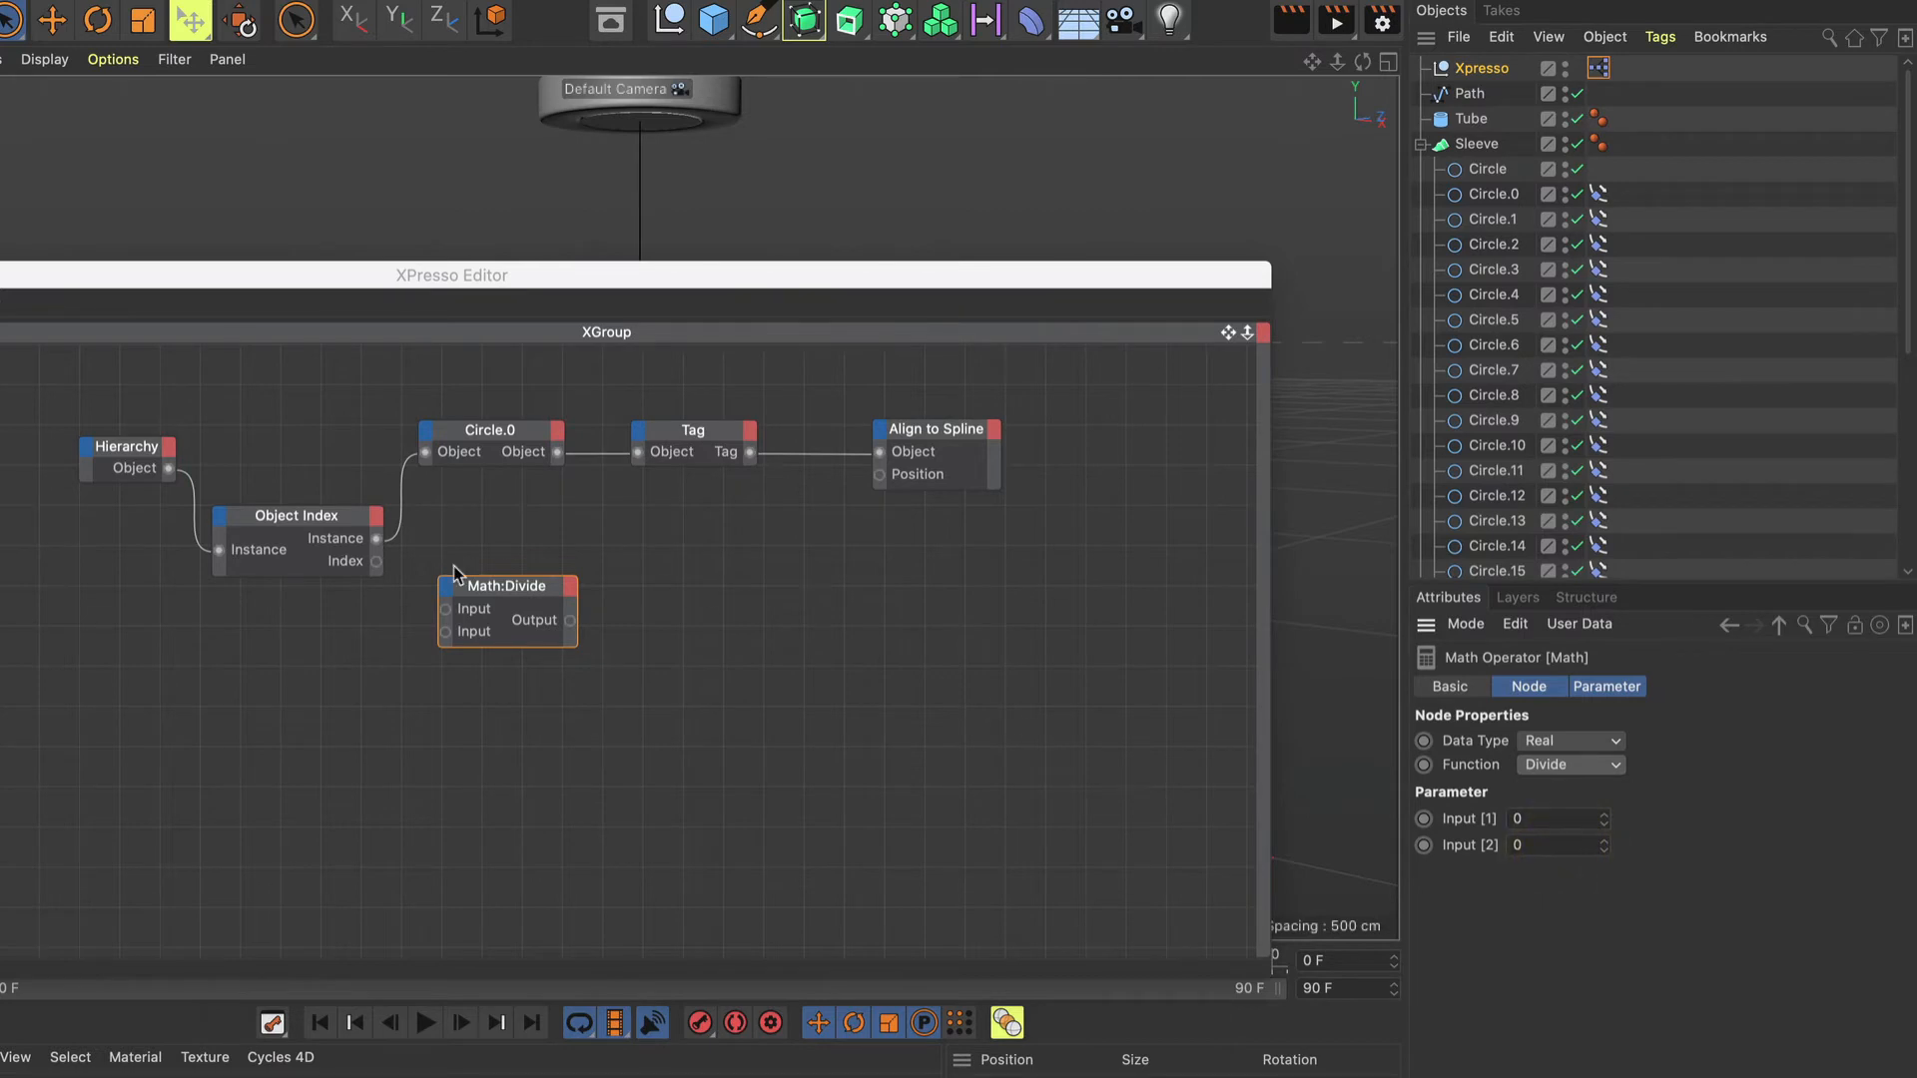
pyautogui.moveTo(377, 561); pyautogui.dragTo(519, 597)
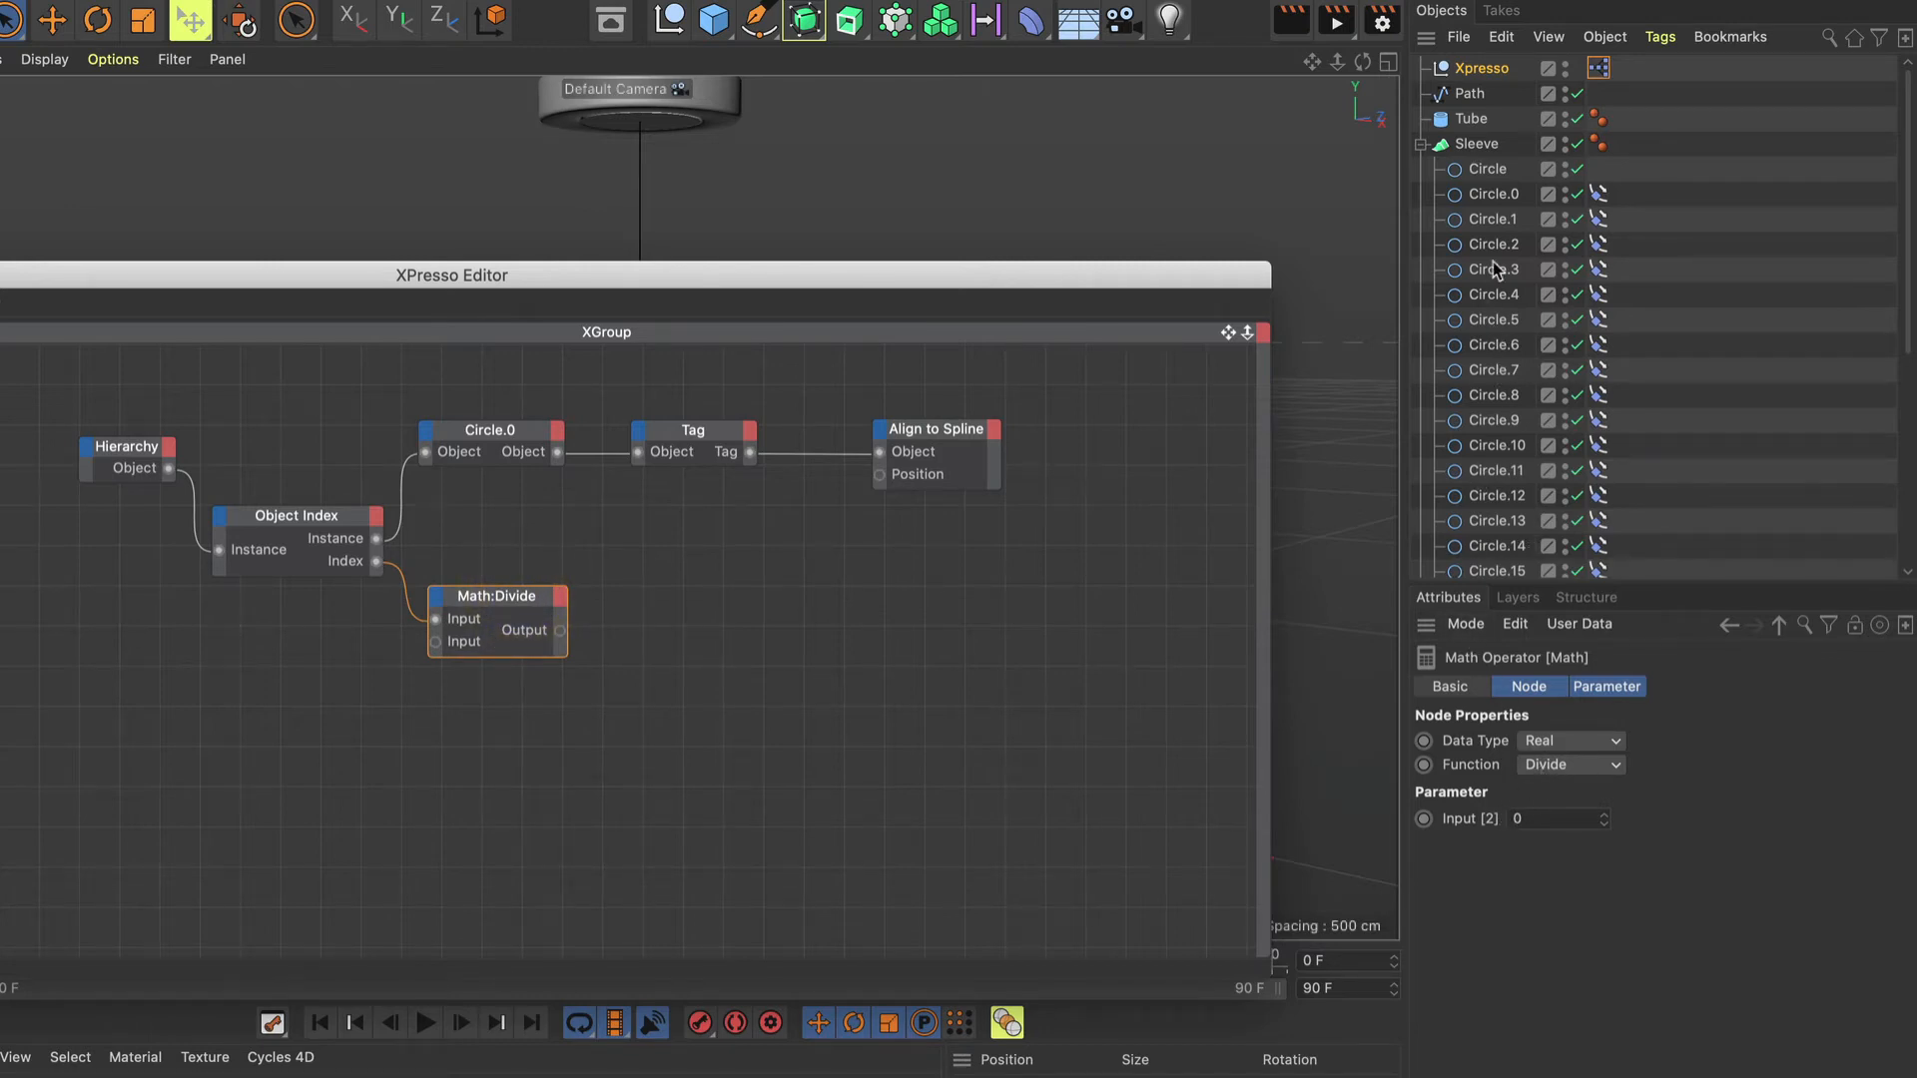
# Exclude the first Circle under Sleeve from the Hierarchy node's iteration.
pyautogui.scroll(-5, 1495, 249)
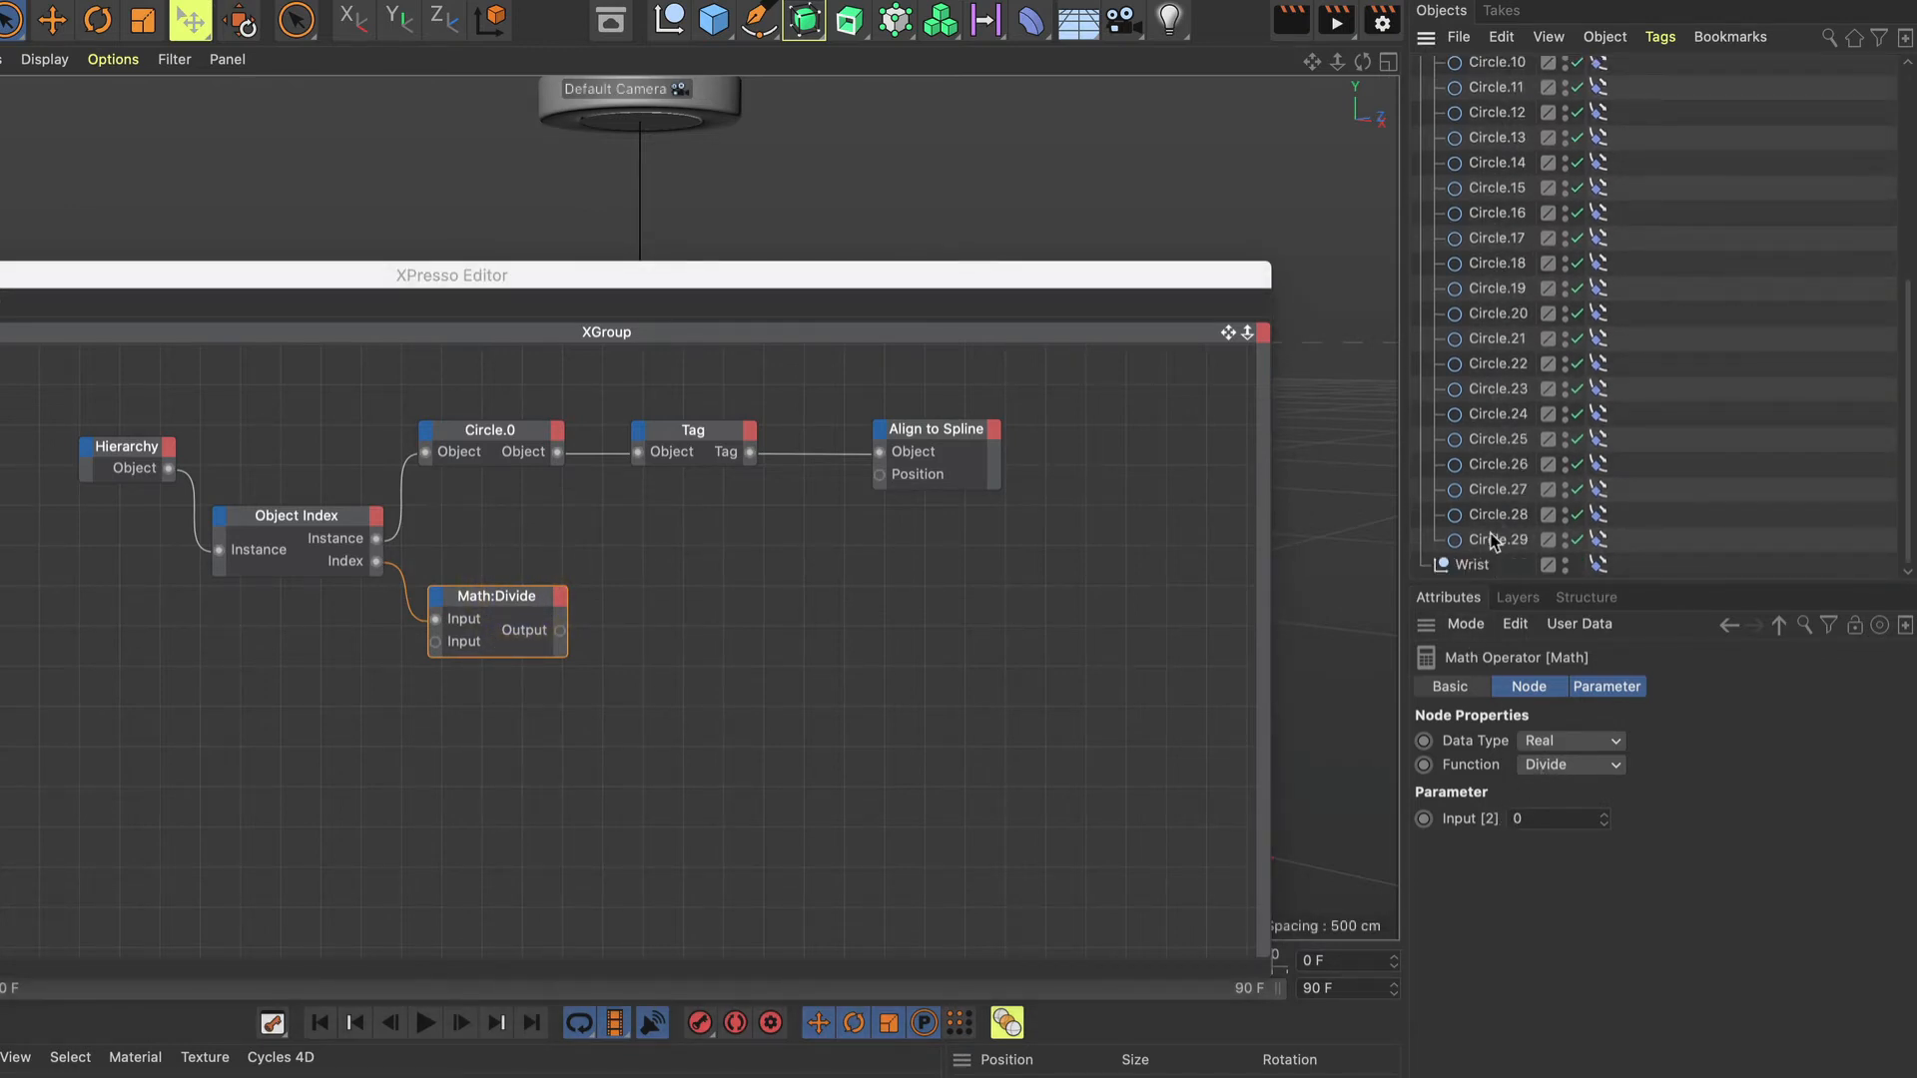
pyautogui.scroll(5, 1496, 529)
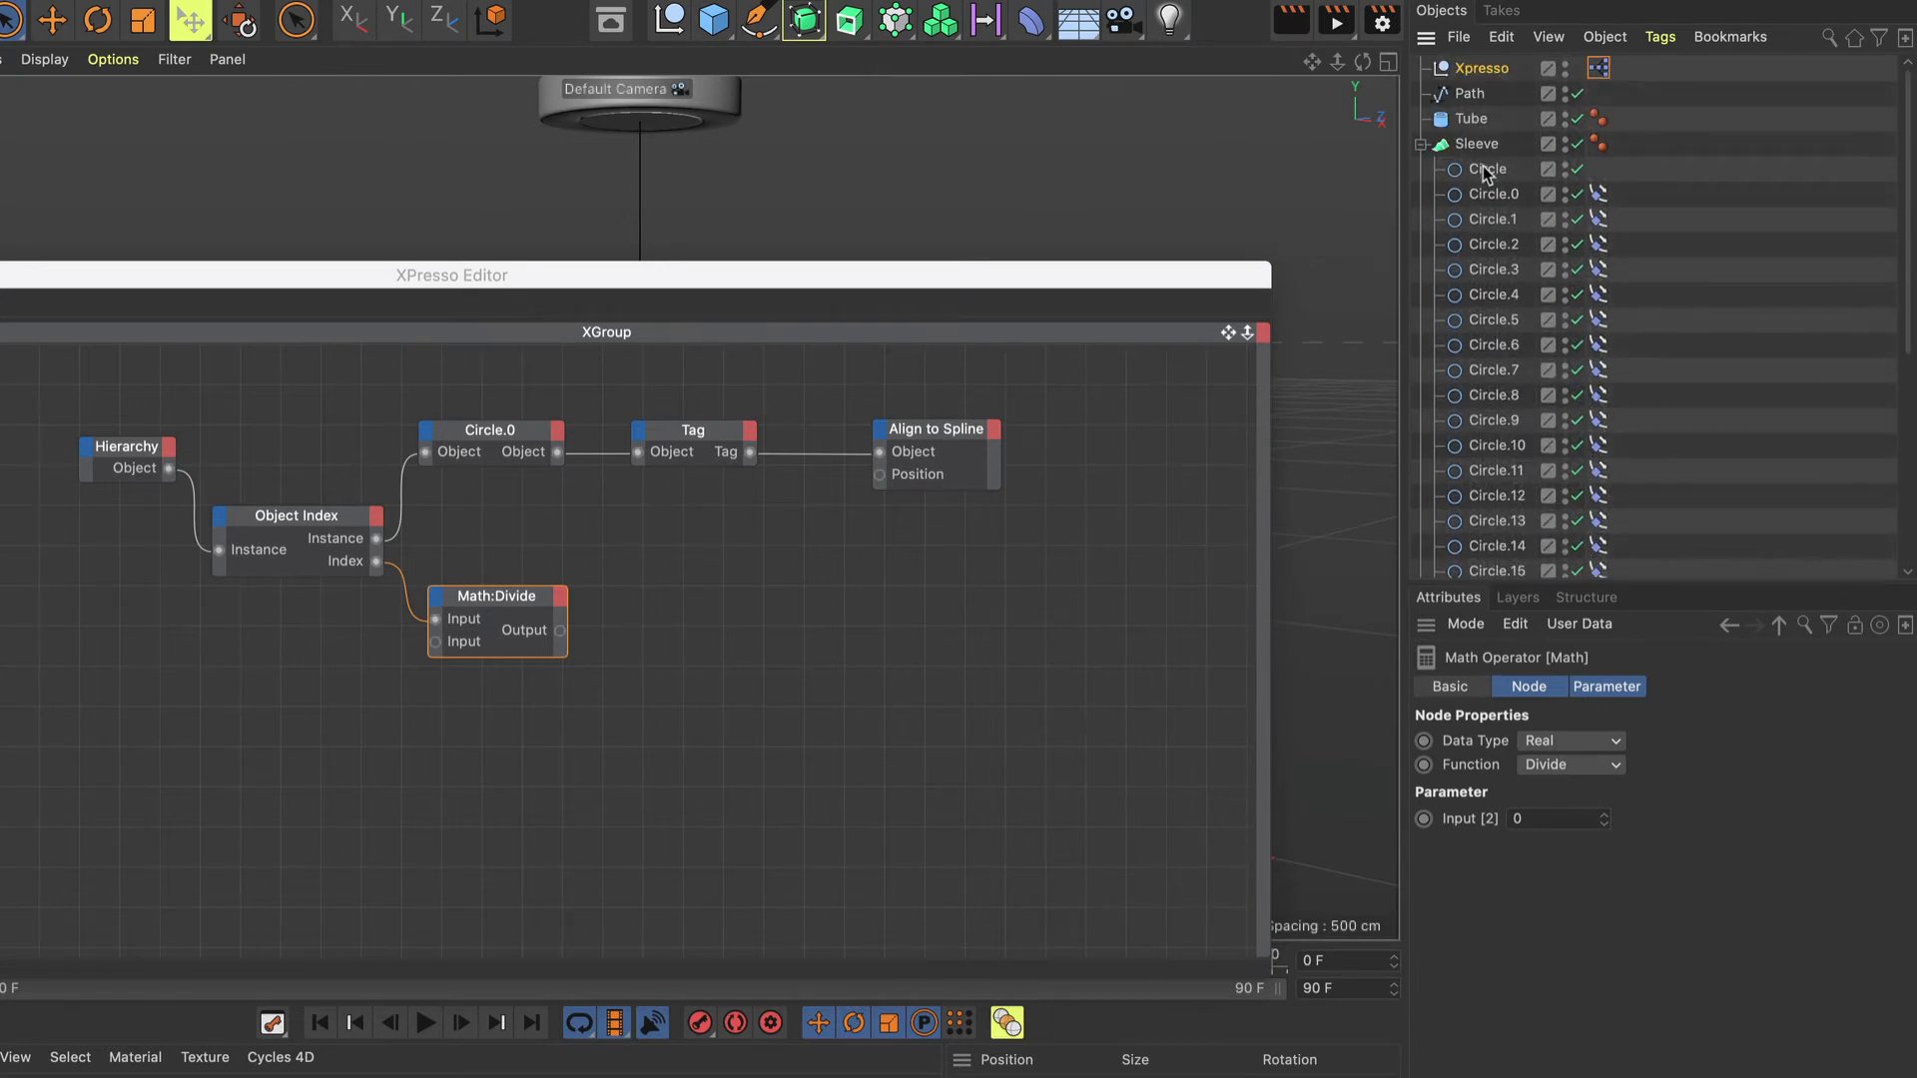
pyautogui.click(133, 449)
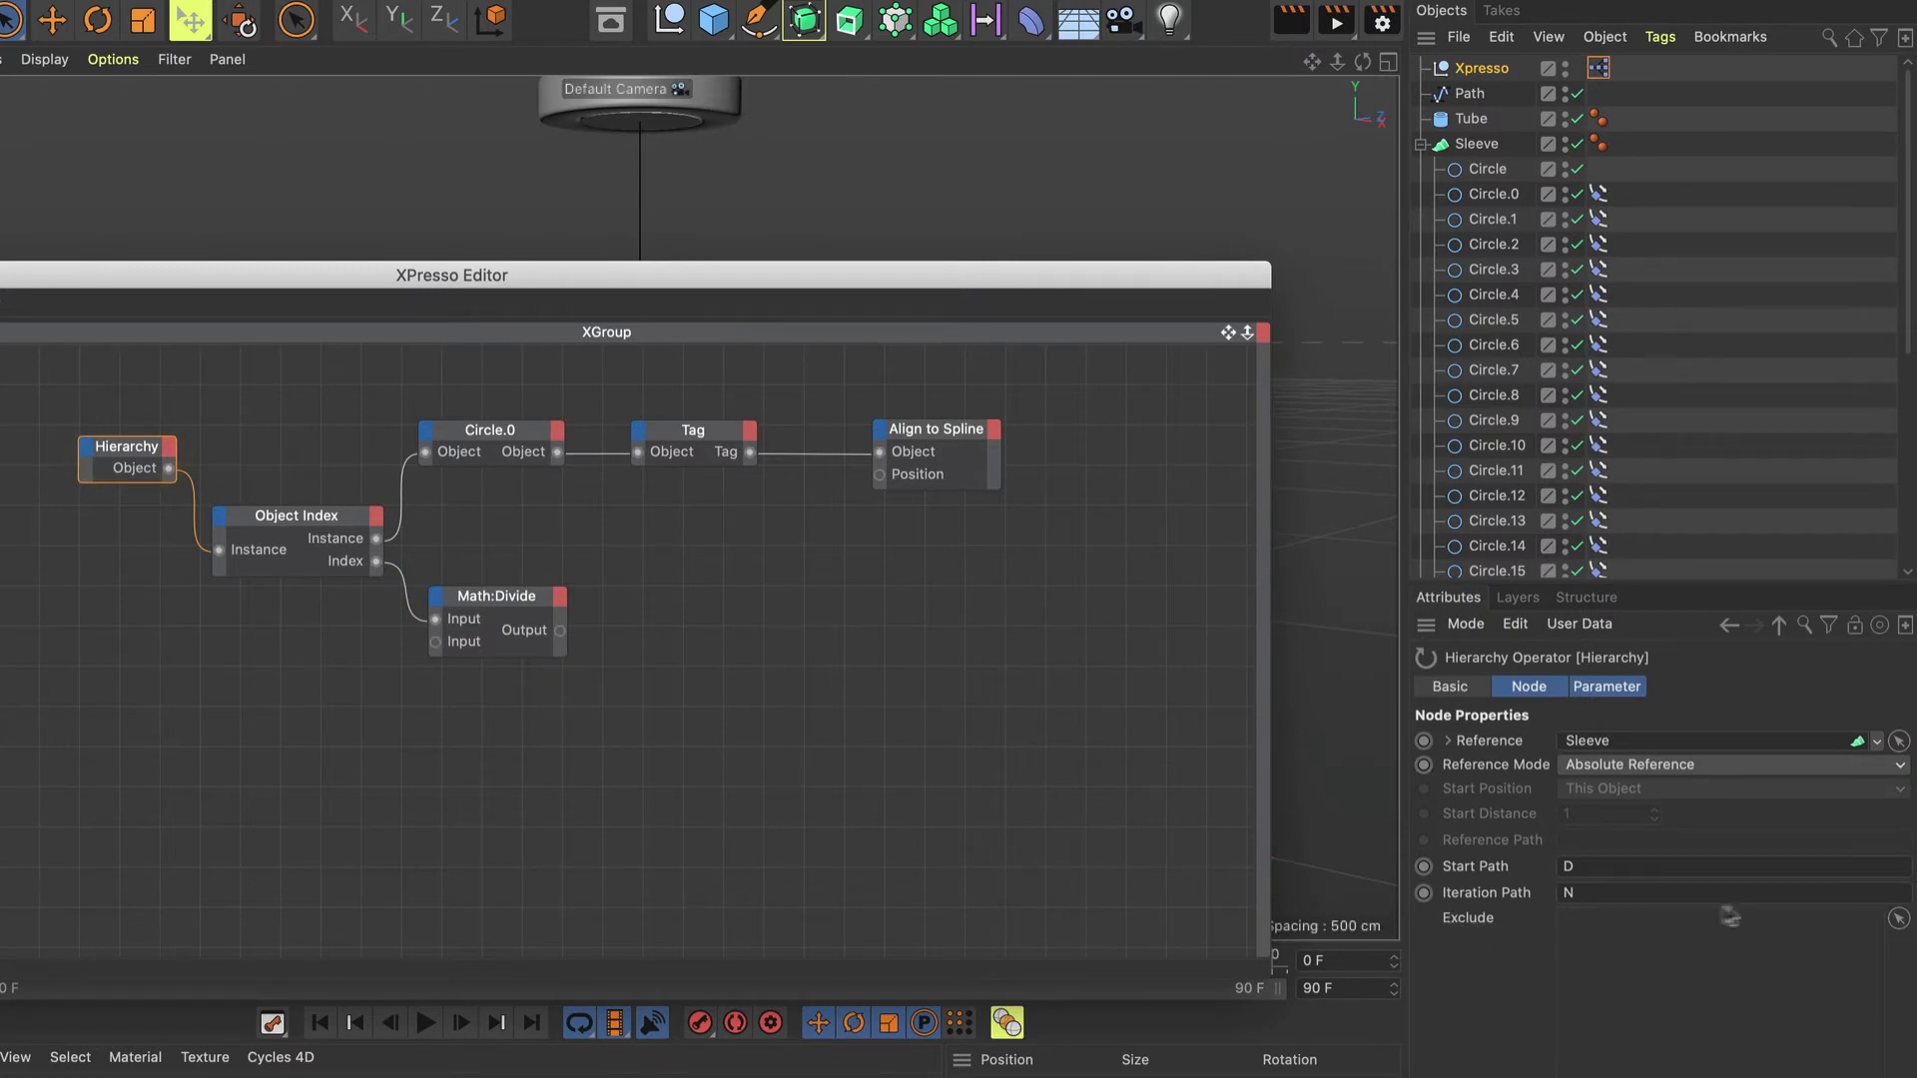
pyautogui.click(1897, 918)
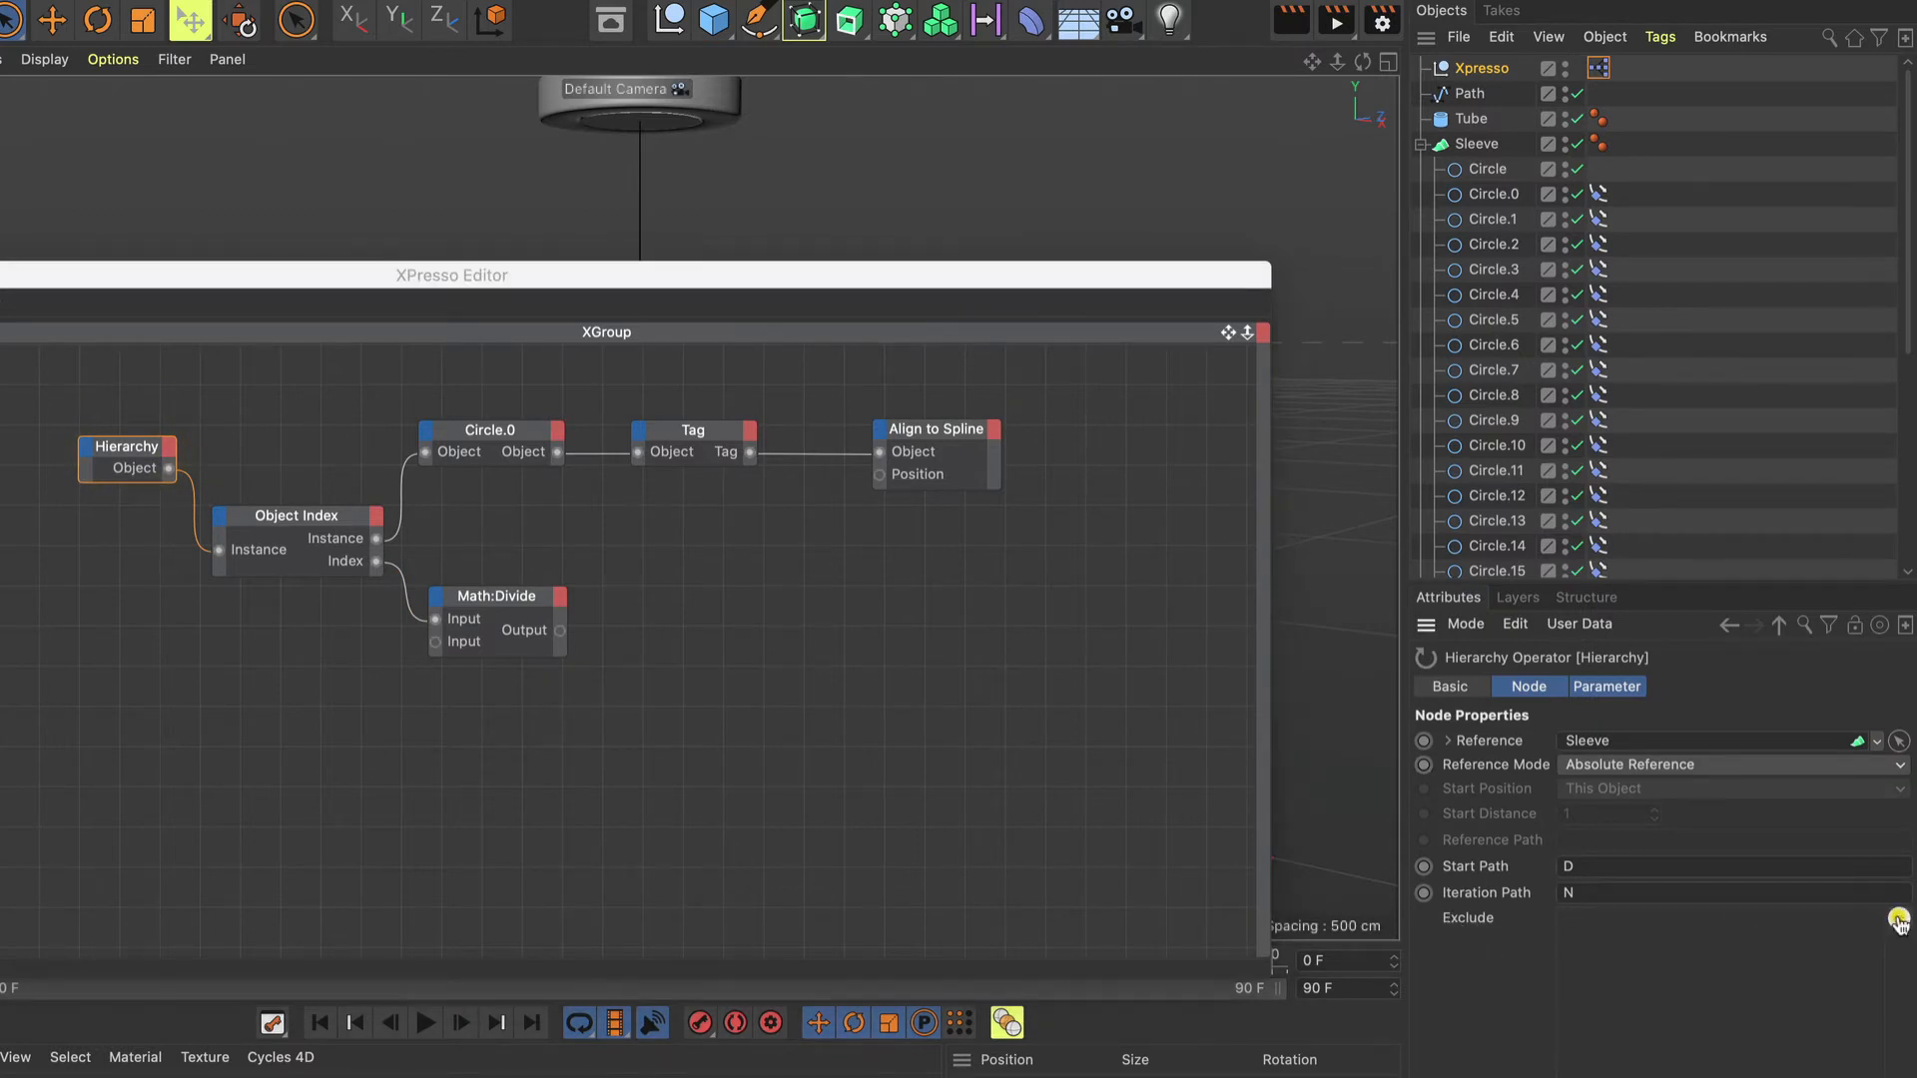
pyautogui.click(1489, 170)
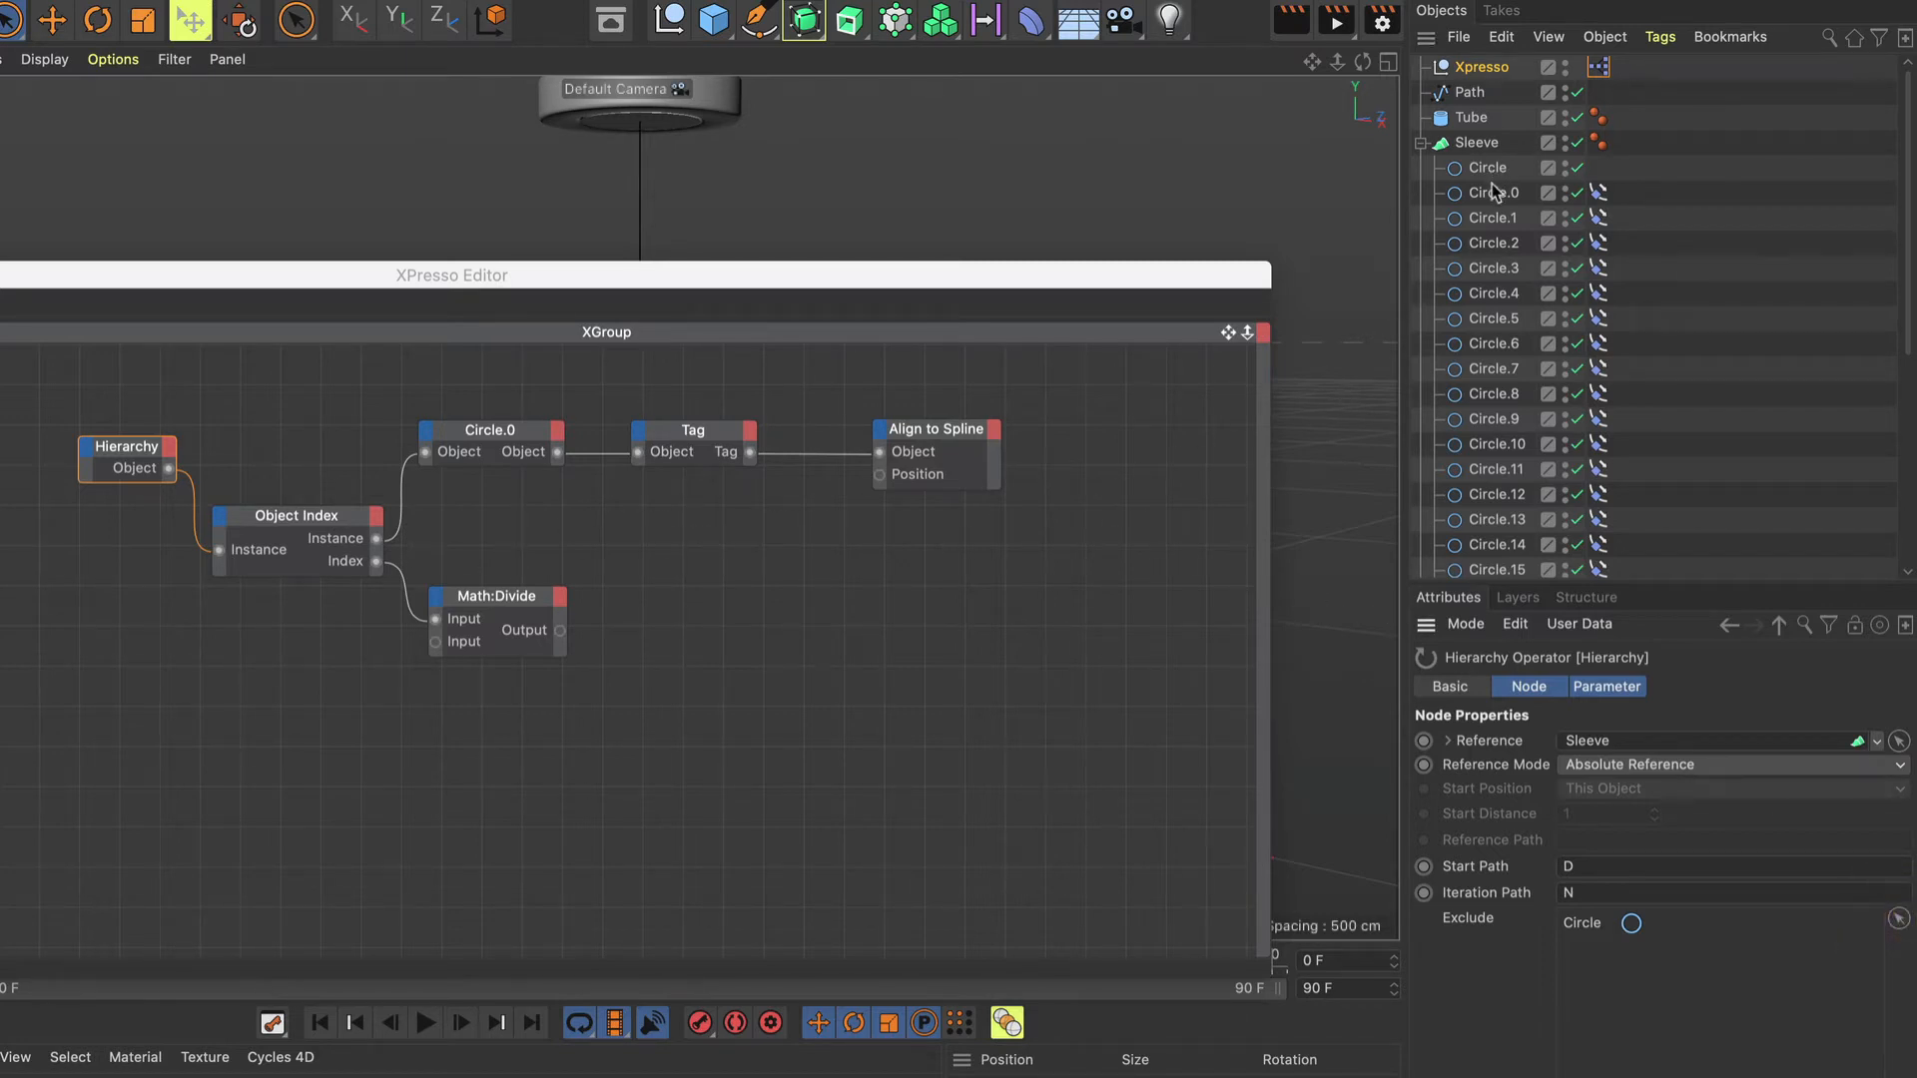
# Set the Math:Divide node's Input [2] to 29.
pyautogui.click(521, 596)
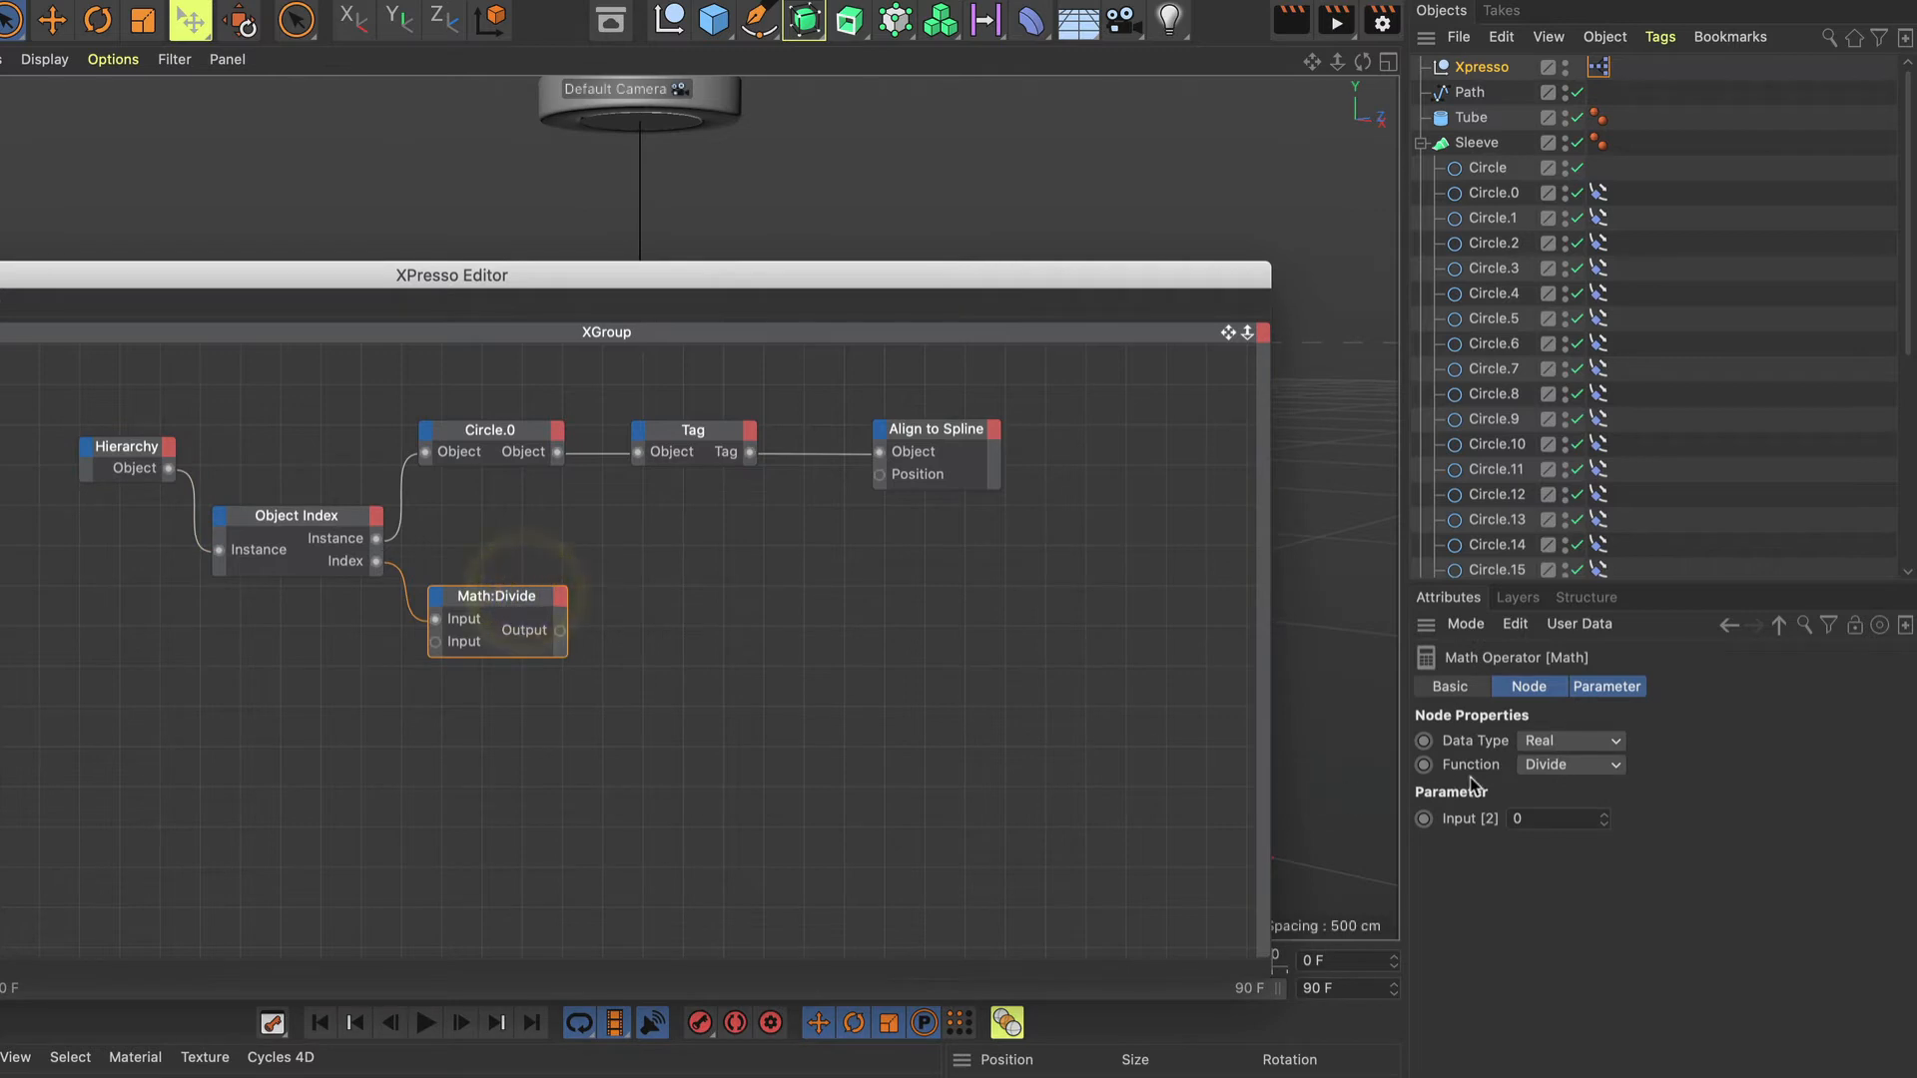
pyautogui.moveTo(1545, 820); pyautogui.dragTo(1426, 818)
pyautogui.write('29')
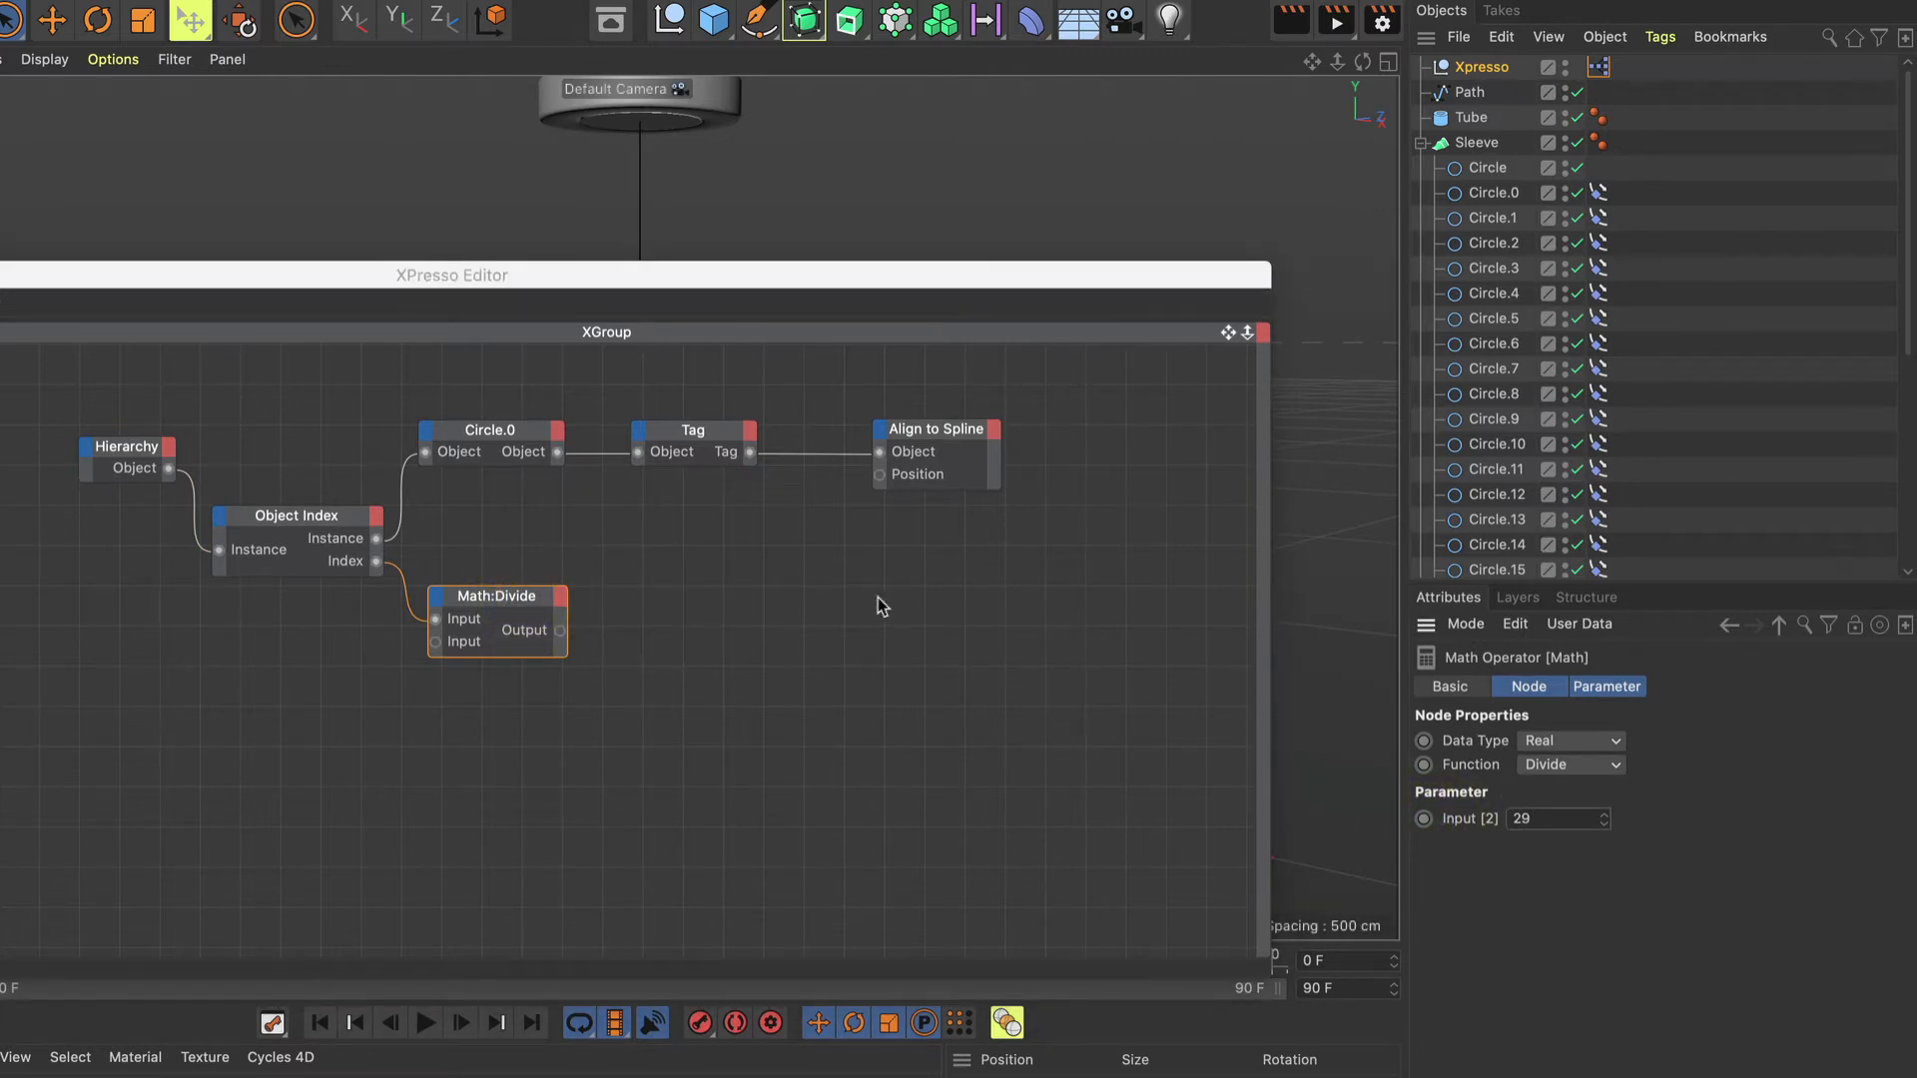
# Duplicate the Math:Divide node beside the original and set the copy's function to Multiply.
pyautogui.click(536, 597)
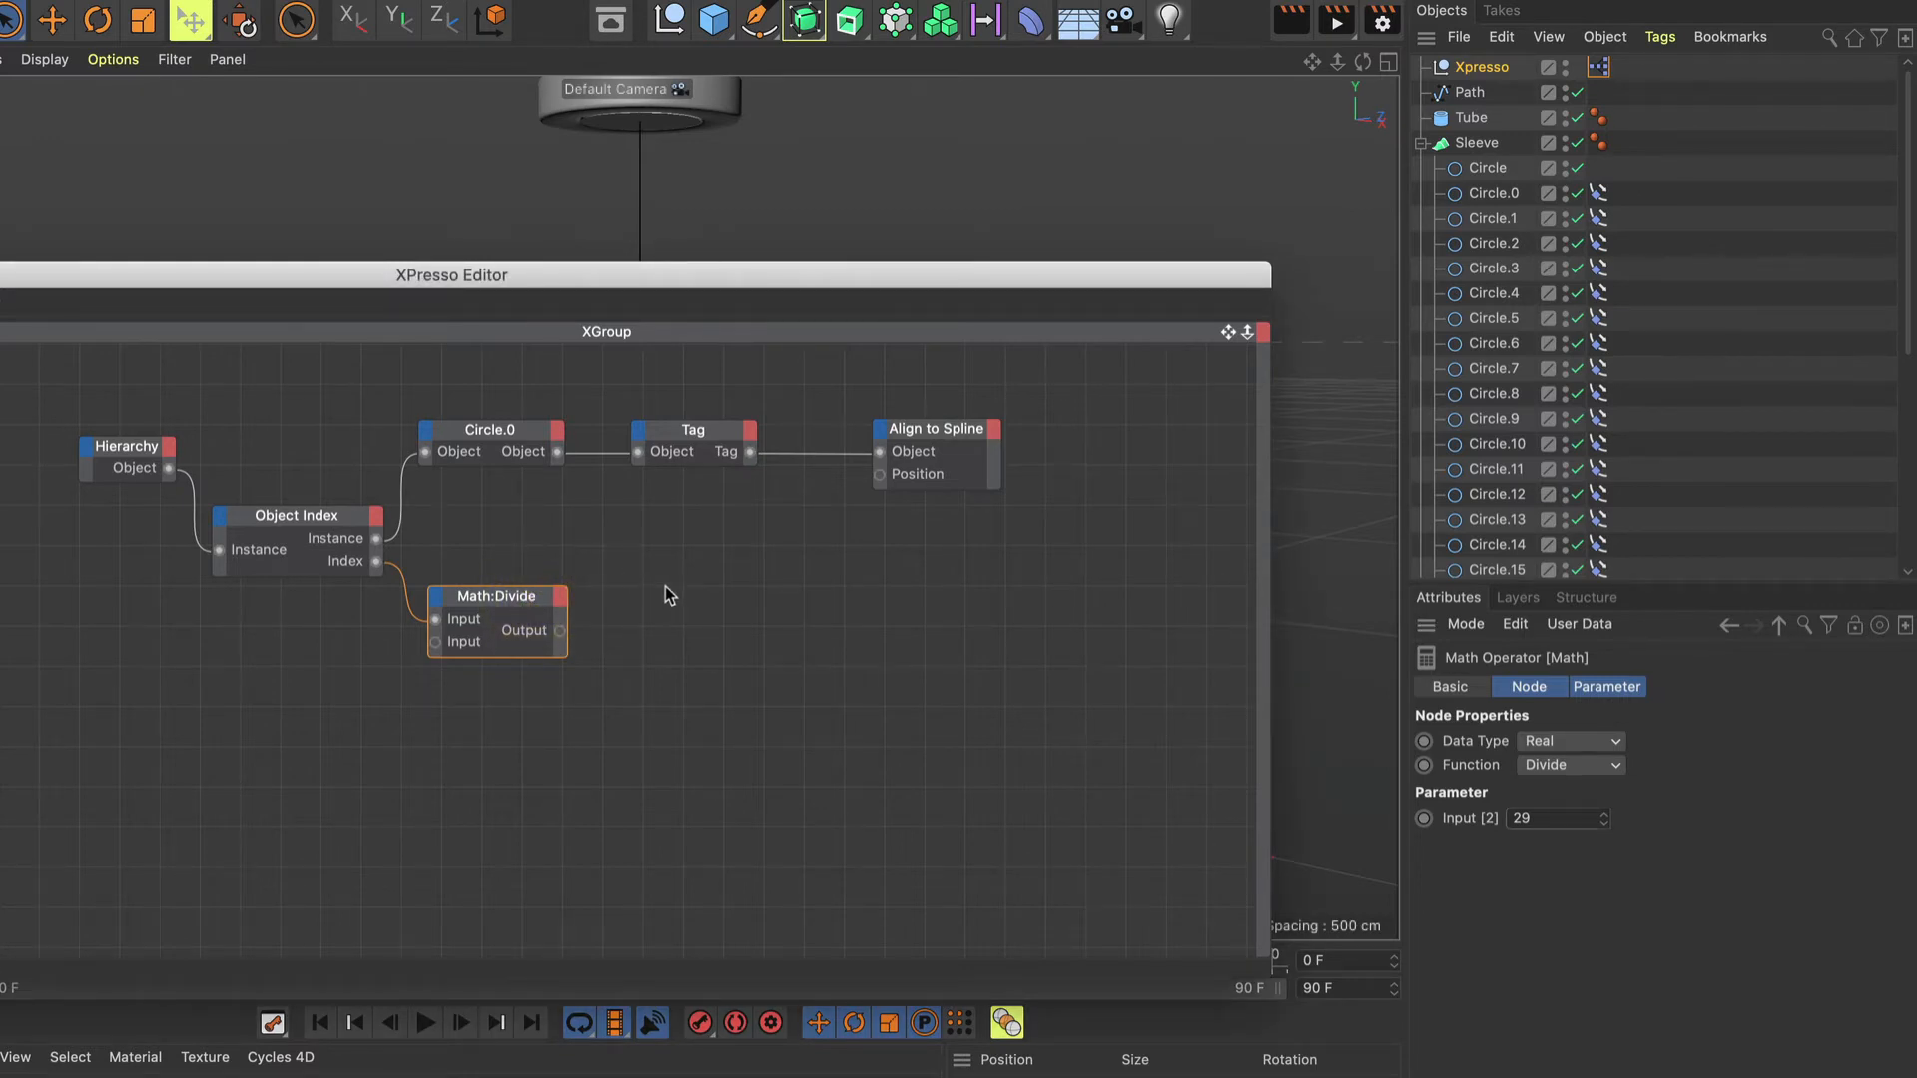
pyautogui.keyDown('ctrl'); pyautogui.moveTo(491, 602); pyautogui.dragTo(738, 566); pyautogui.keyUp('ctrl')
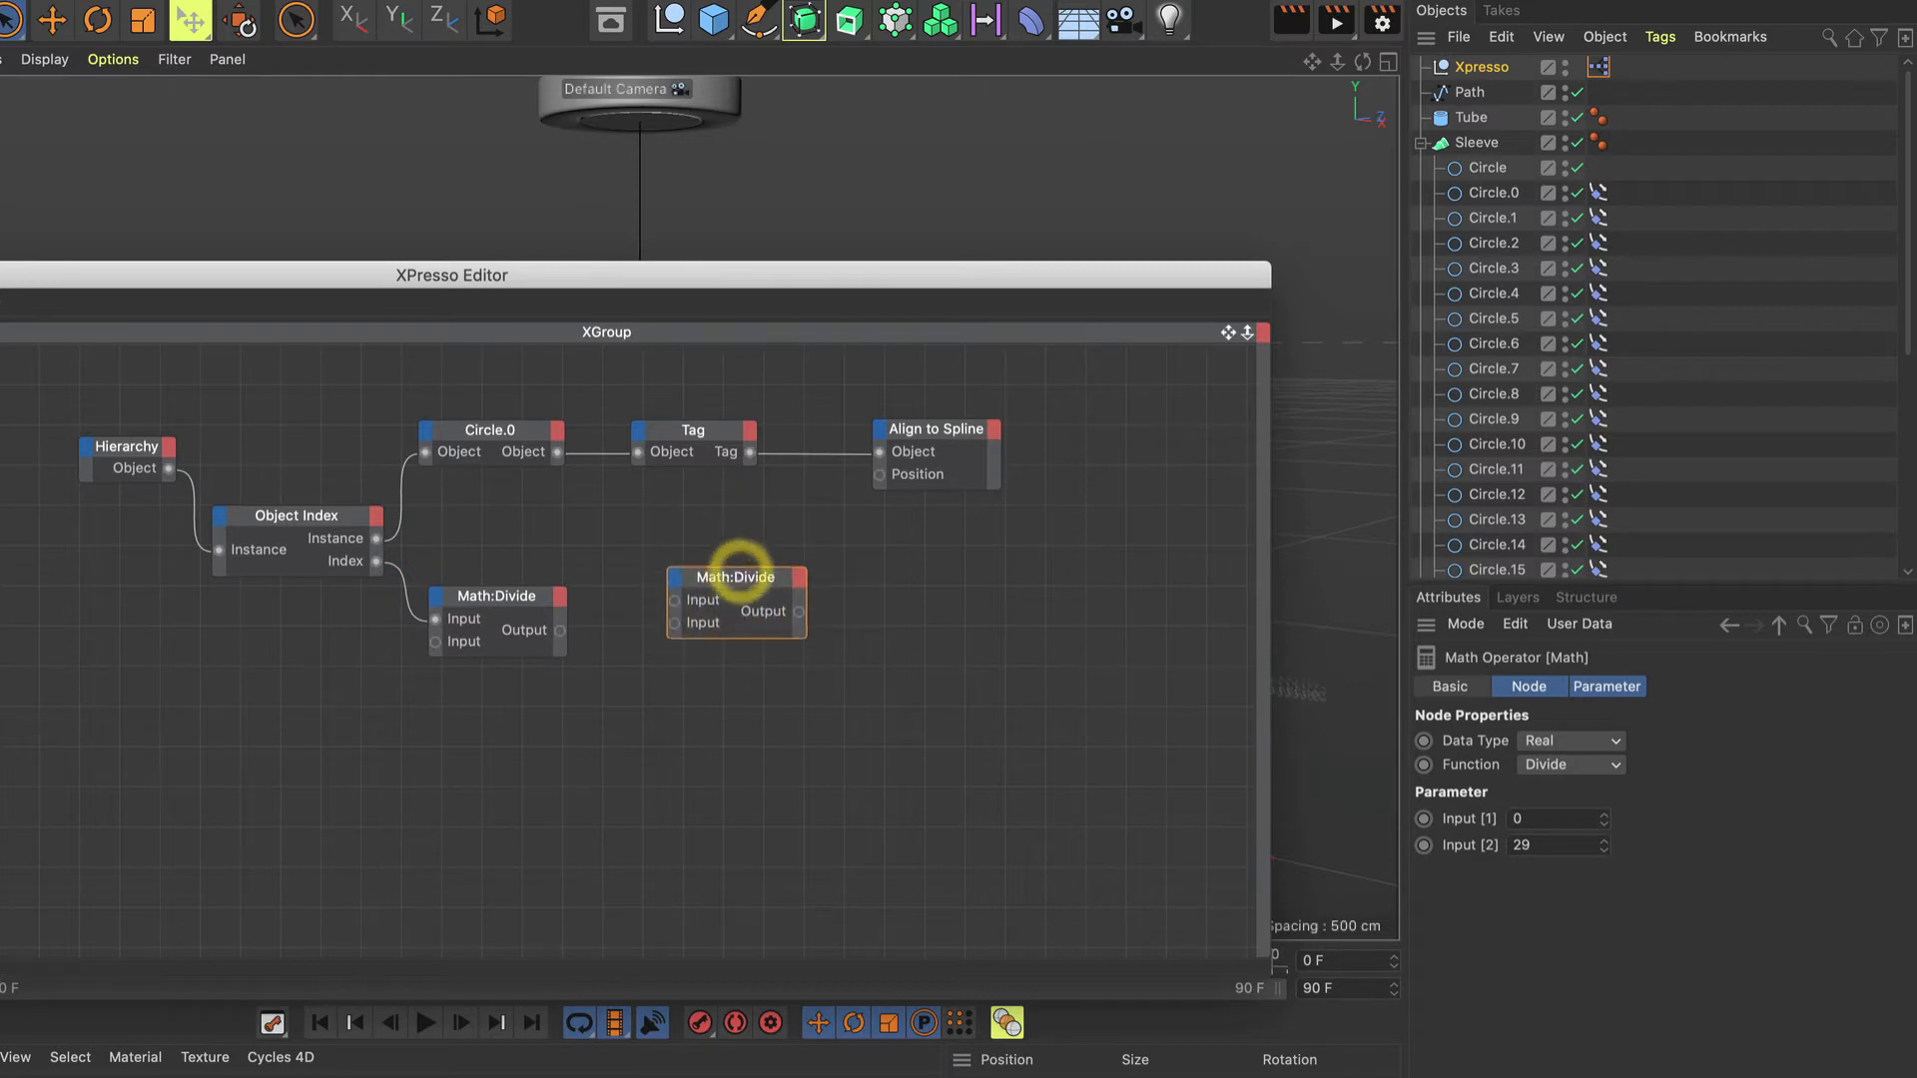
pyautogui.click(1562, 763)
pyautogui.click(1570, 840)
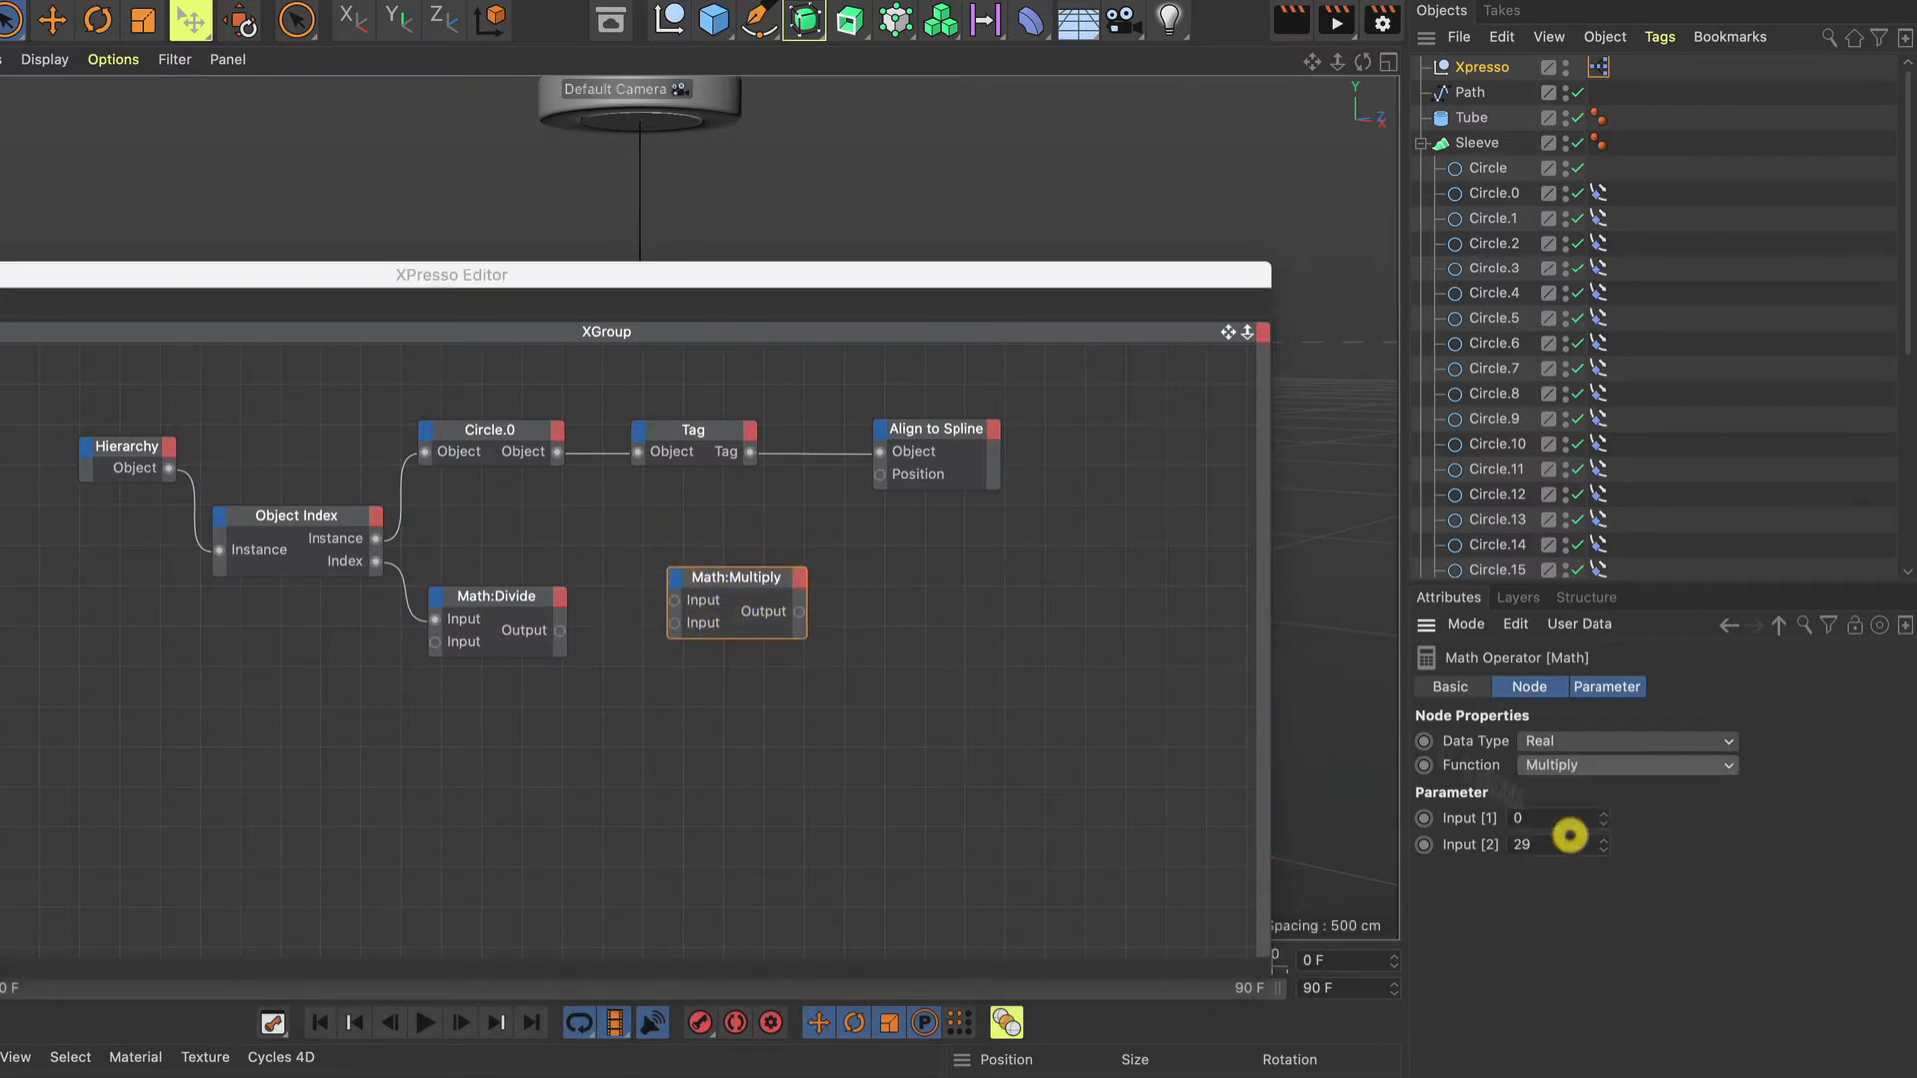
pyautogui.moveTo(738, 580); pyautogui.dragTo(747, 574)
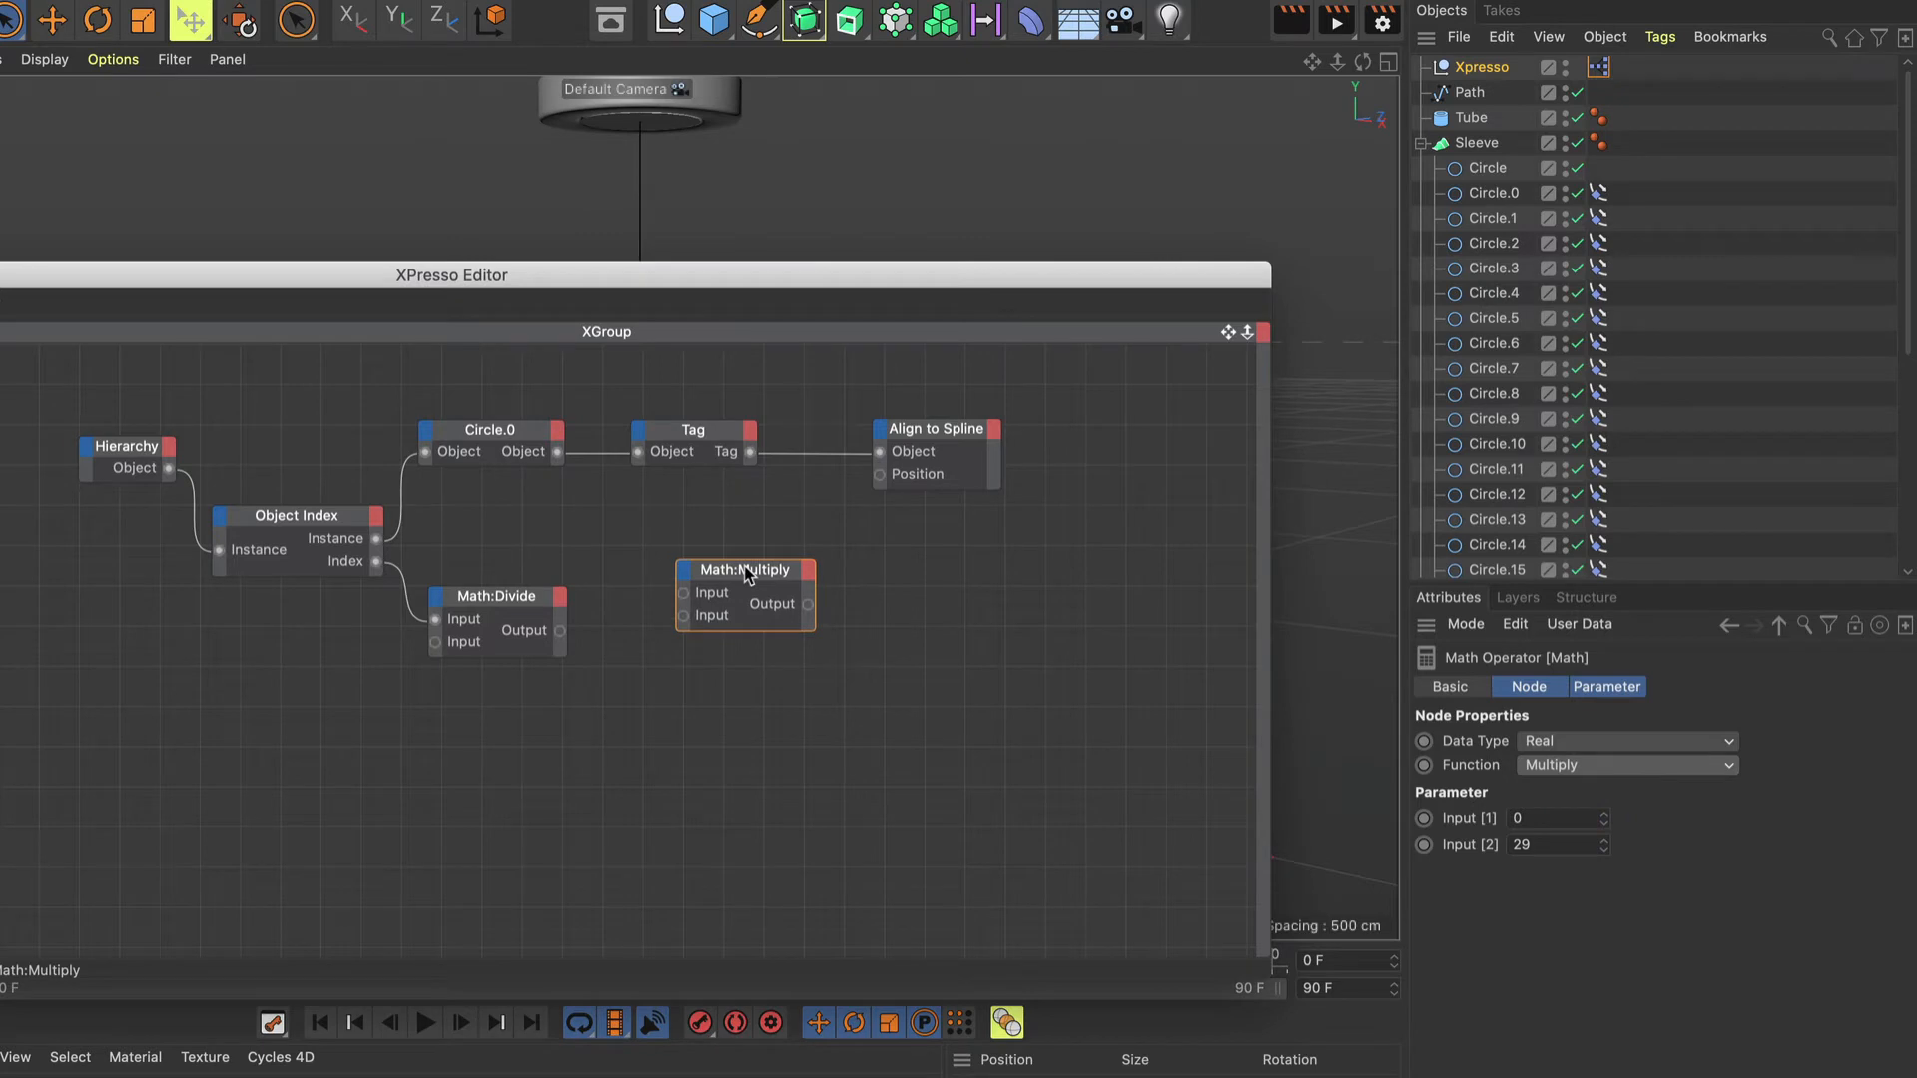
pyautogui.click(745, 574)
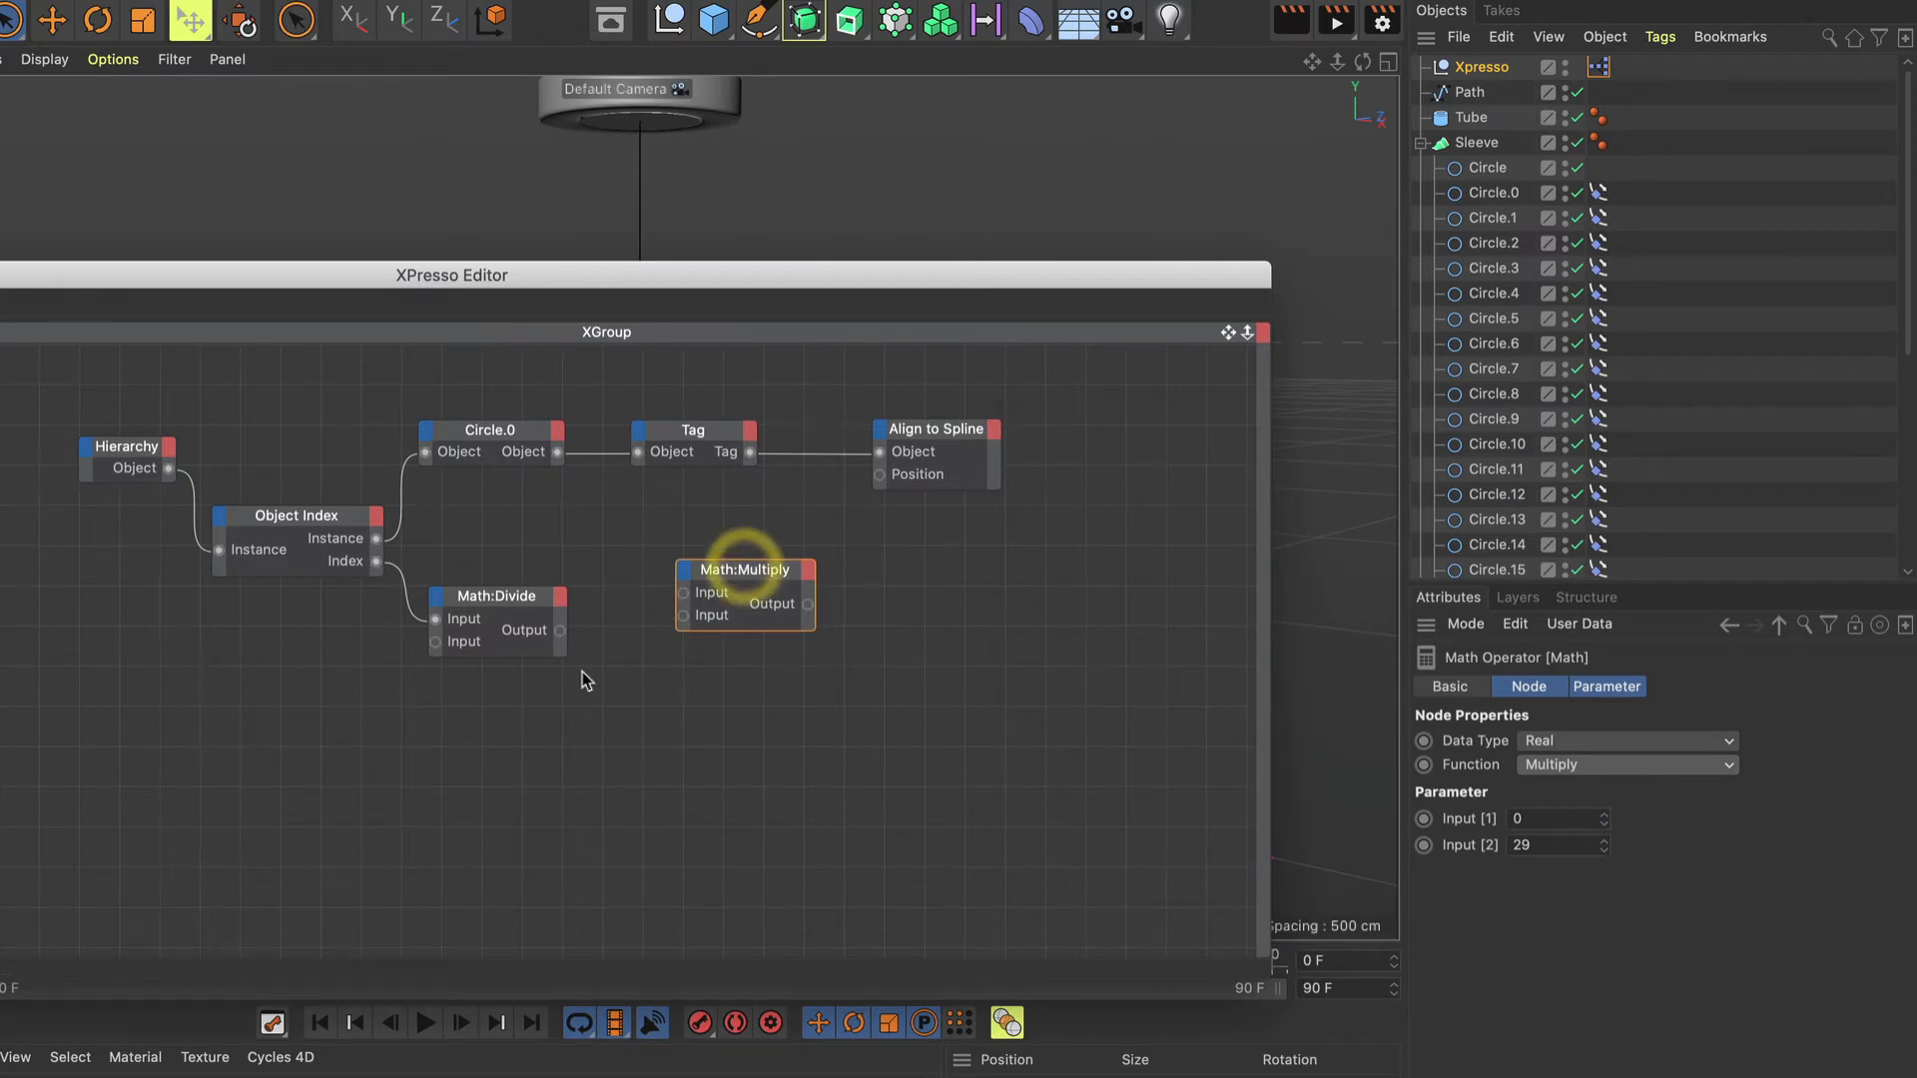
# Connect the Math:Divide output to the Math:Multiply node's second input and space the two nodes apart.
pyautogui.moveTo(560, 629); pyautogui.dragTo(684, 623)
pyautogui.click(740, 578)
pyautogui.moveTo(776, 577); pyautogui.dragTo(759, 557)
pyautogui.moveTo(515, 597); pyautogui.dragTo(518, 624)
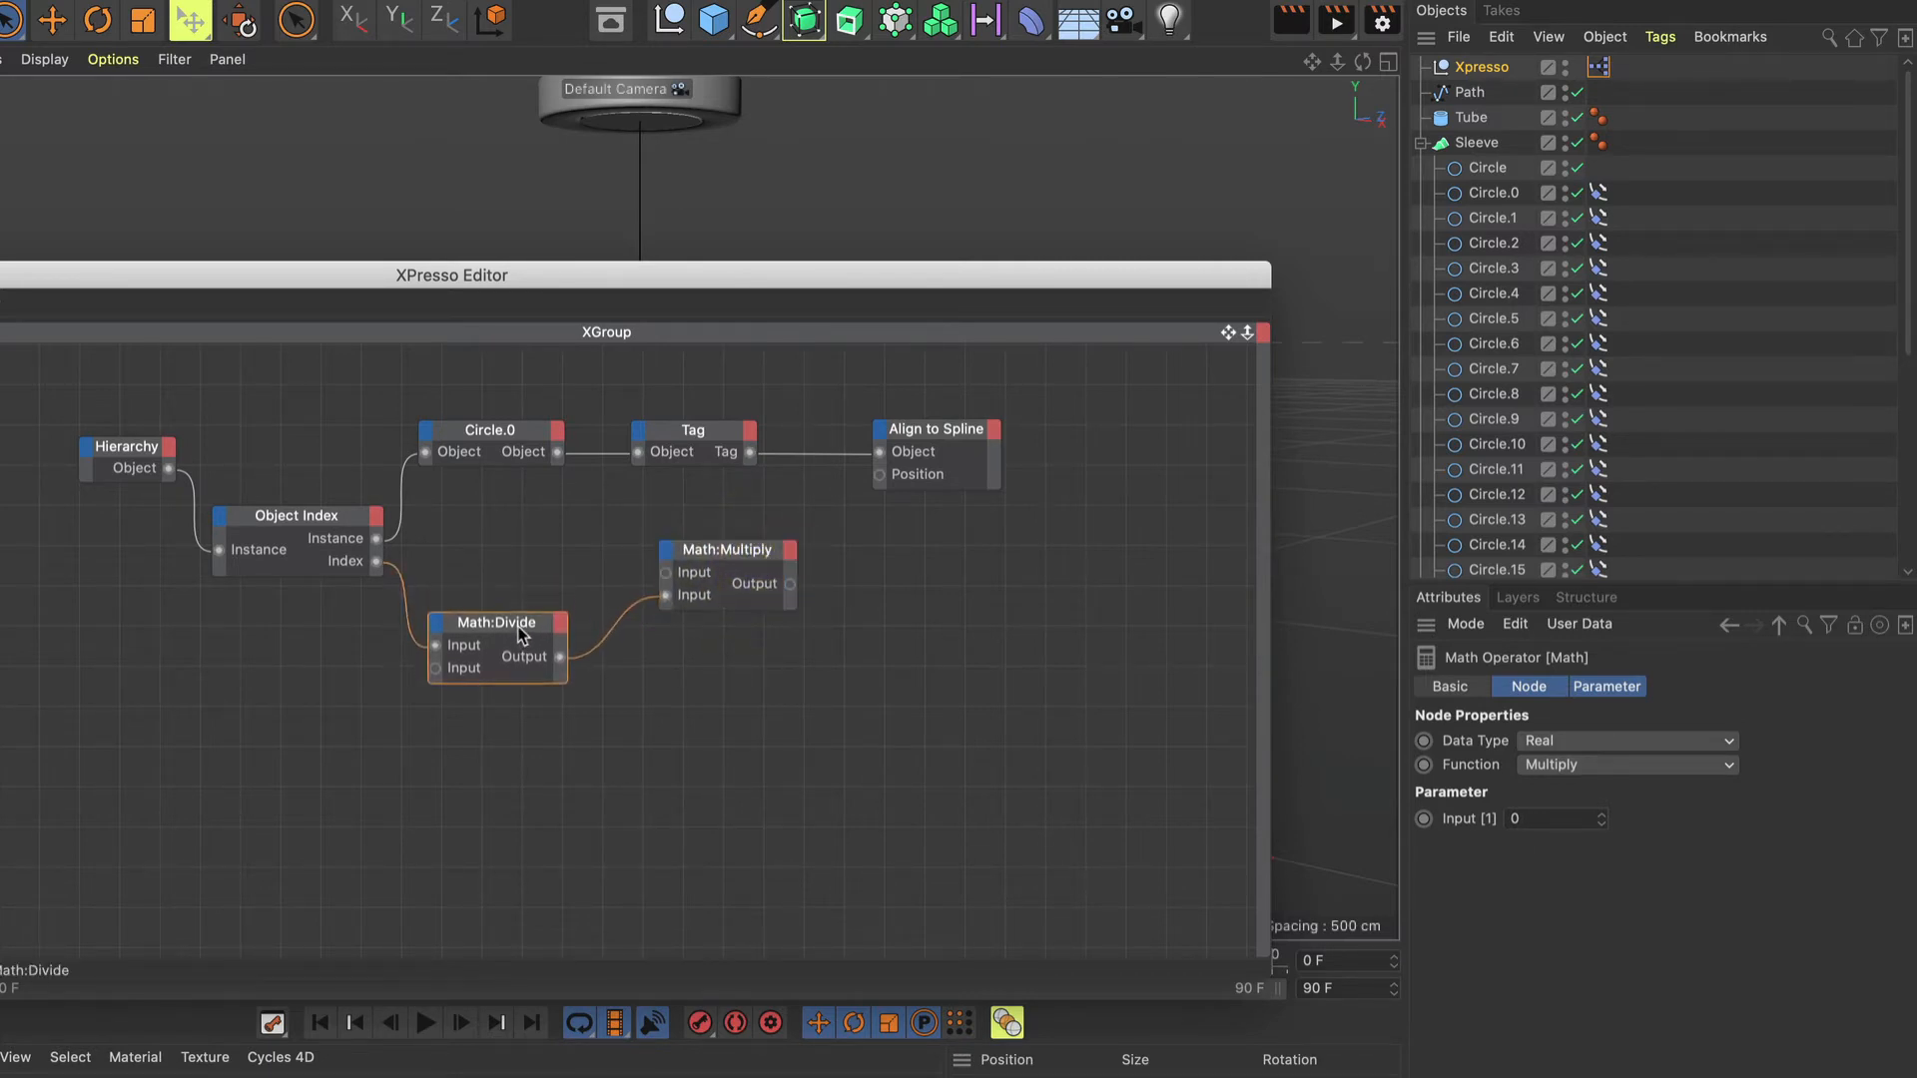
pyautogui.moveTo(736, 553); pyautogui.dragTo(737, 567)
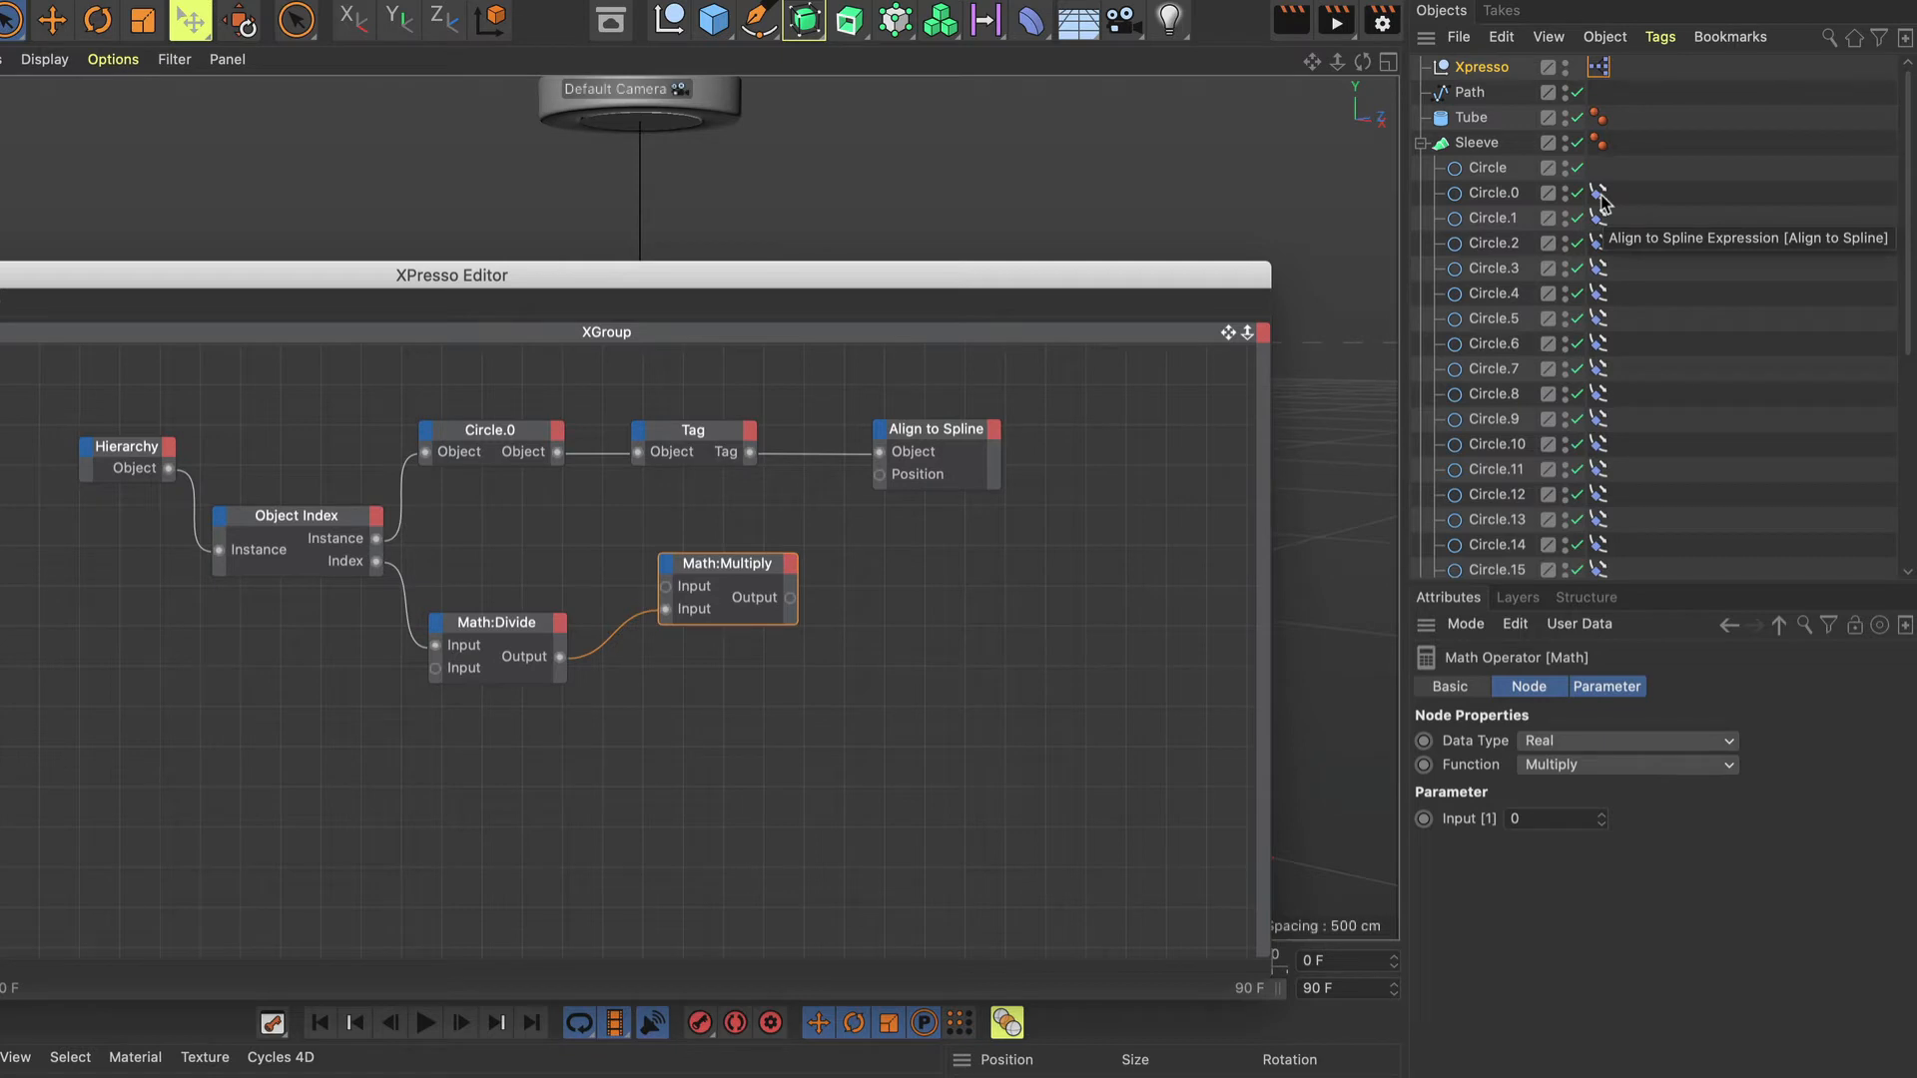
# Add Circle.0's Align to Spline tag as a second node above Math:Divide and give it a Position output port.
pyautogui.moveTo(1599, 198); pyautogui.dragTo(494, 515)
pyautogui.click(511, 515)
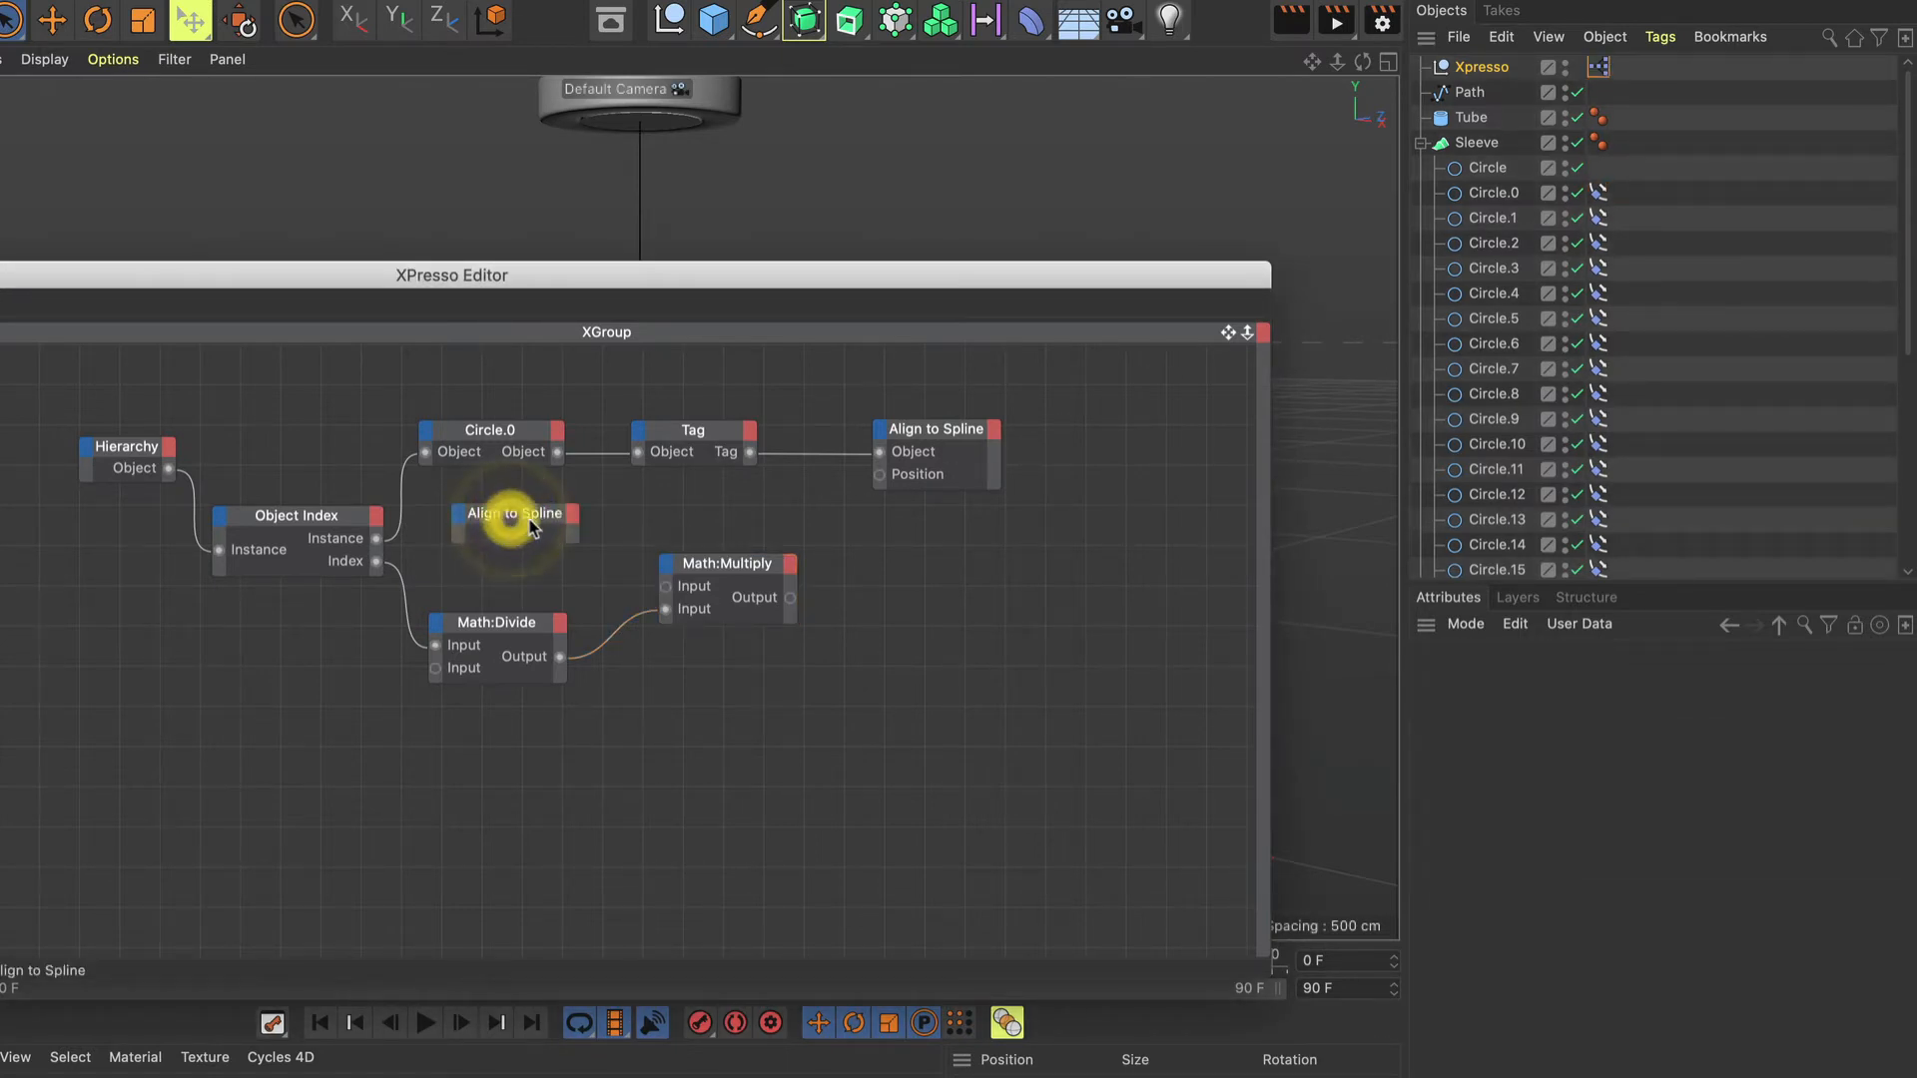
pyautogui.click(572, 515)
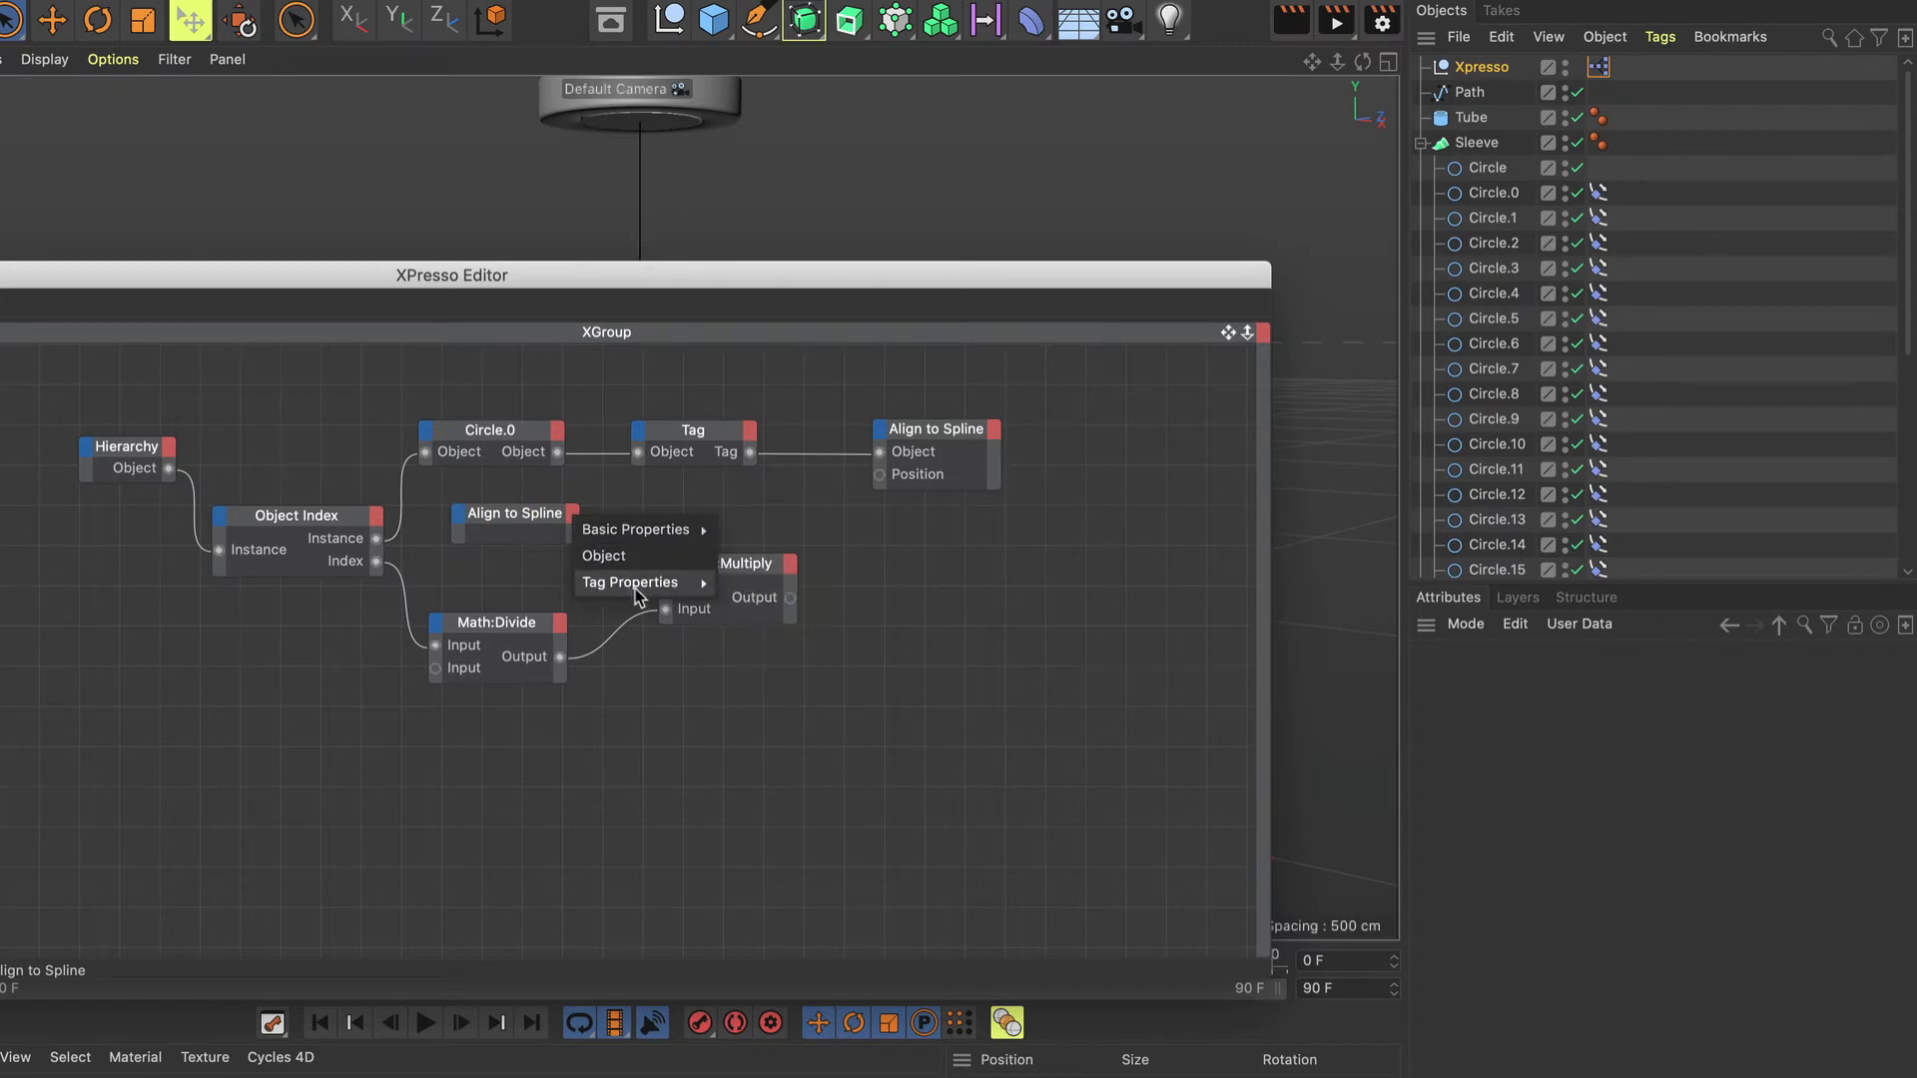
pyautogui.moveTo(636, 584)
pyautogui.click(750, 621)
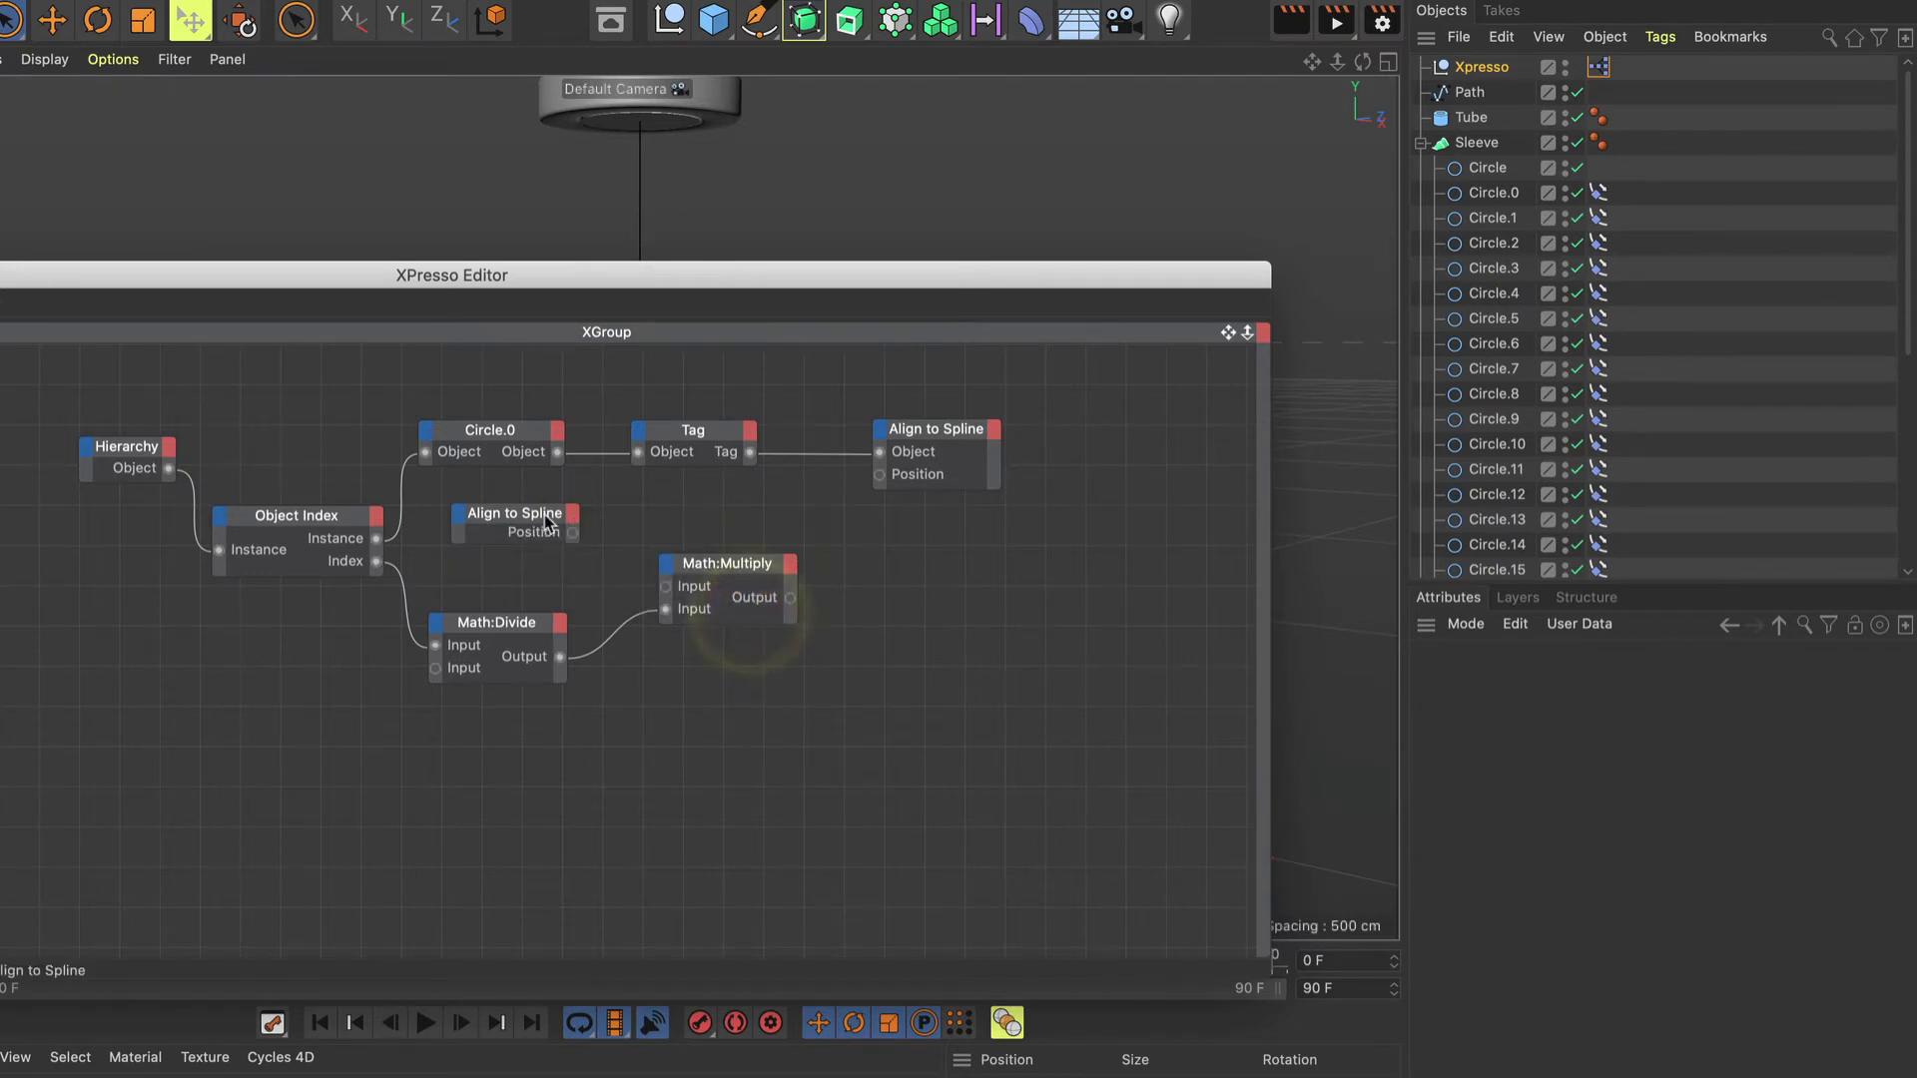
# Connect the new Align to Spline node's Position to Math:Multiply's first input, and the Multiply output to the end Align to Spline node's Position input.
pyautogui.moveTo(549, 523); pyautogui.dragTo(665, 587)
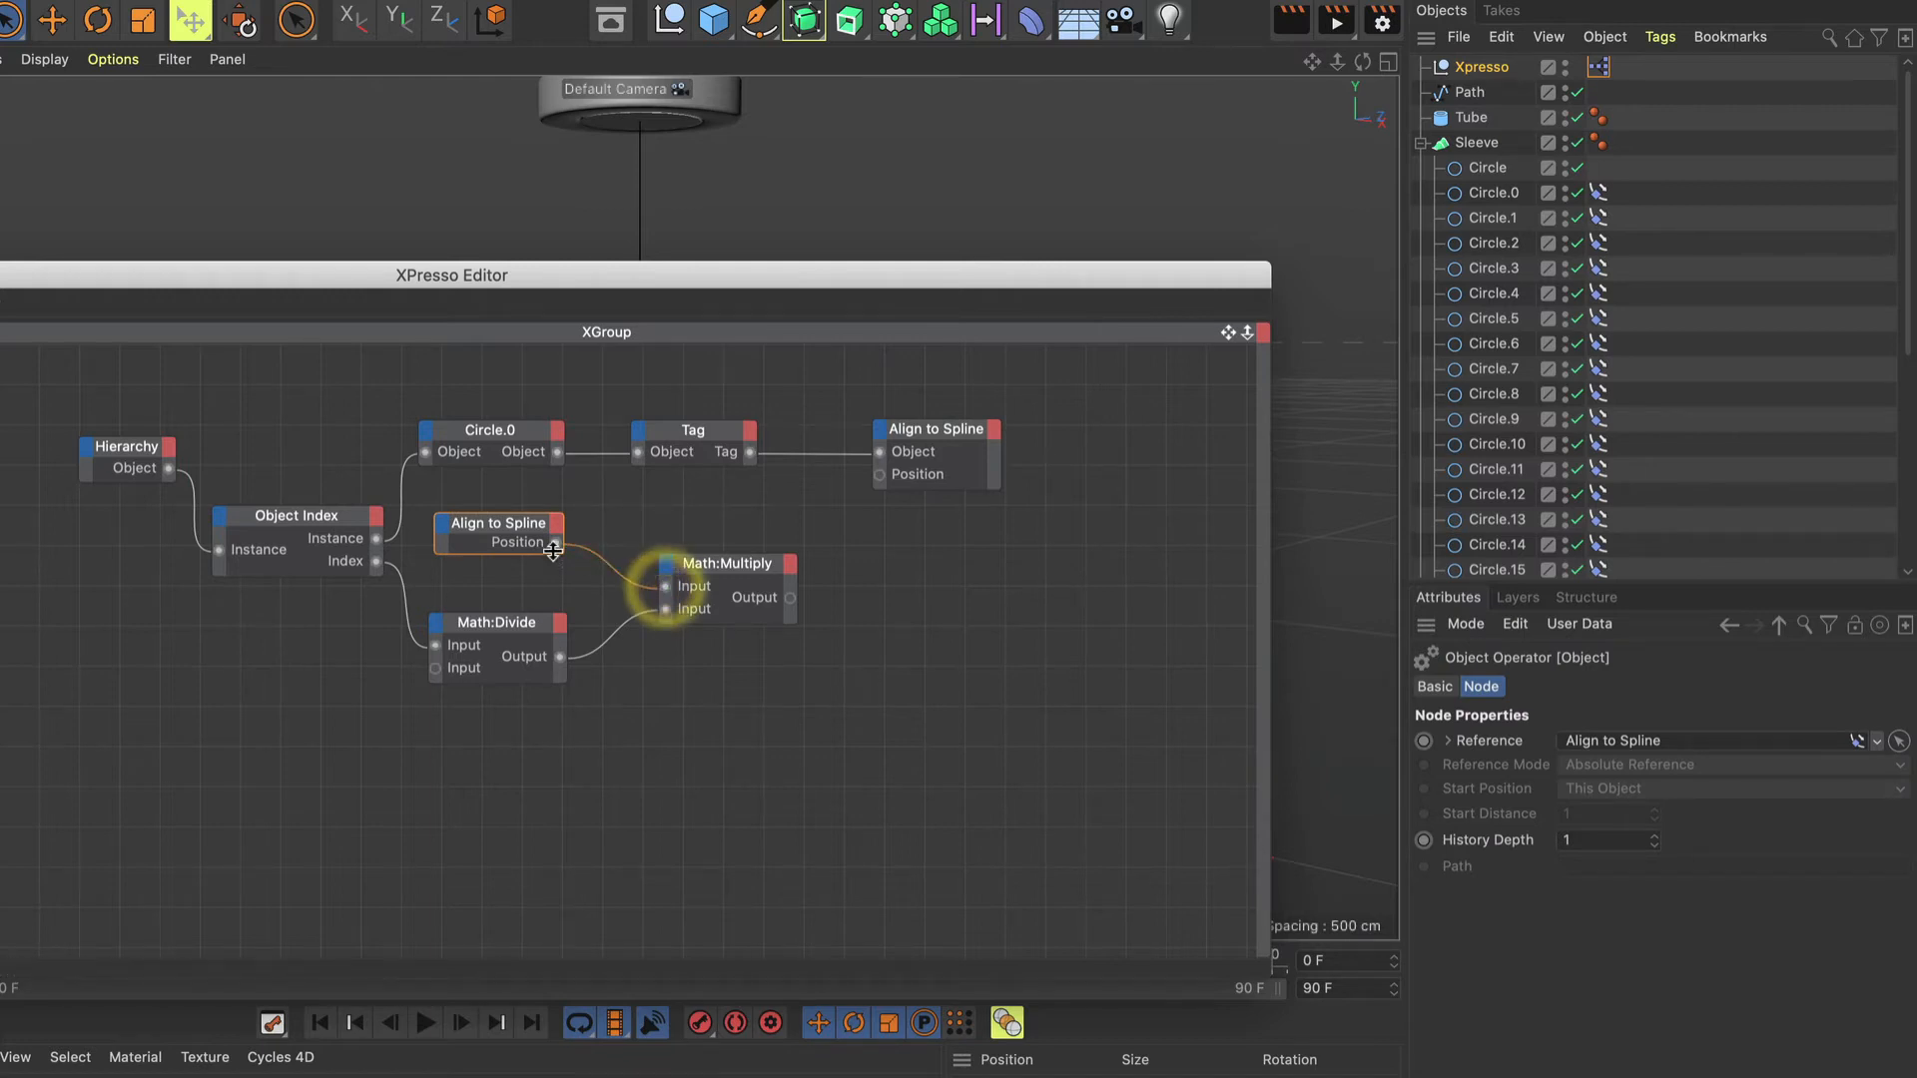
pyautogui.click(537, 527)
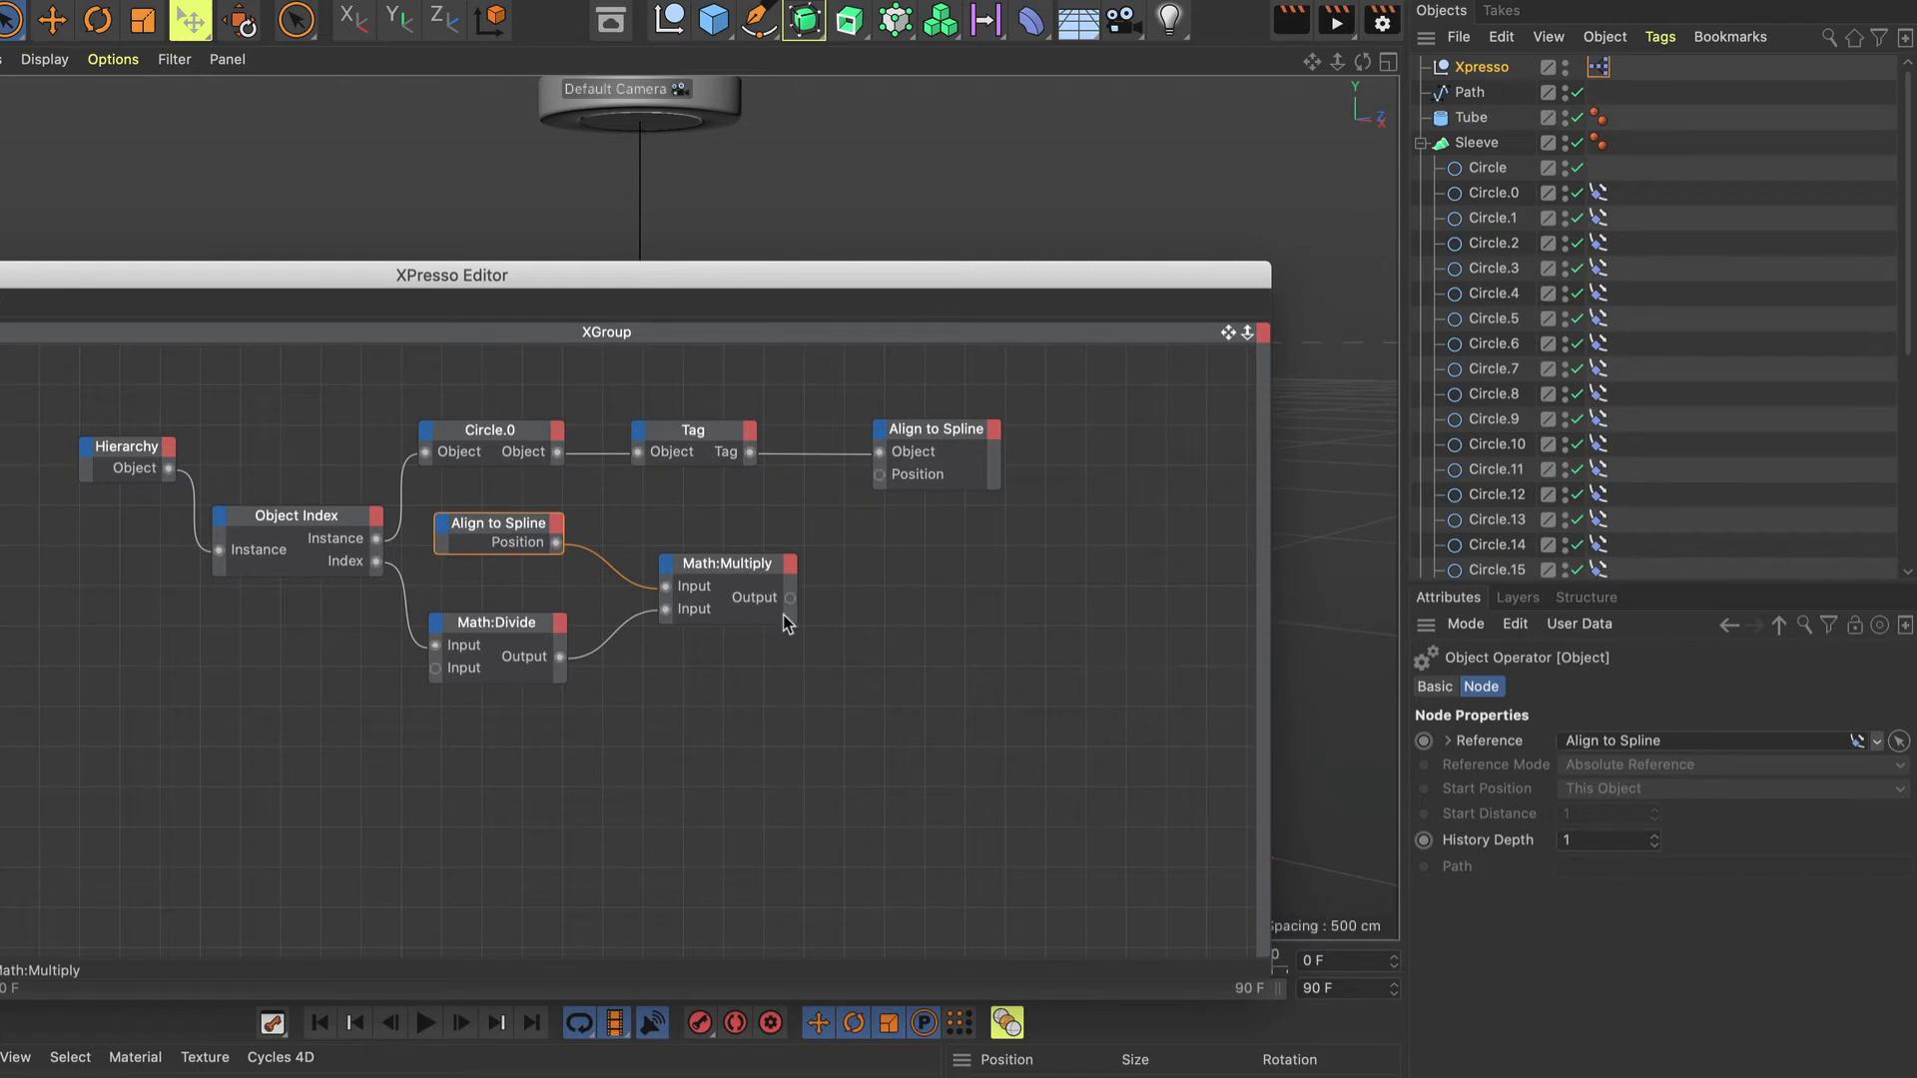
pyautogui.moveTo(792, 599); pyautogui.dragTo(879, 475)
pyautogui.moveTo(1016, 284); pyautogui.dragTo(977, 327)
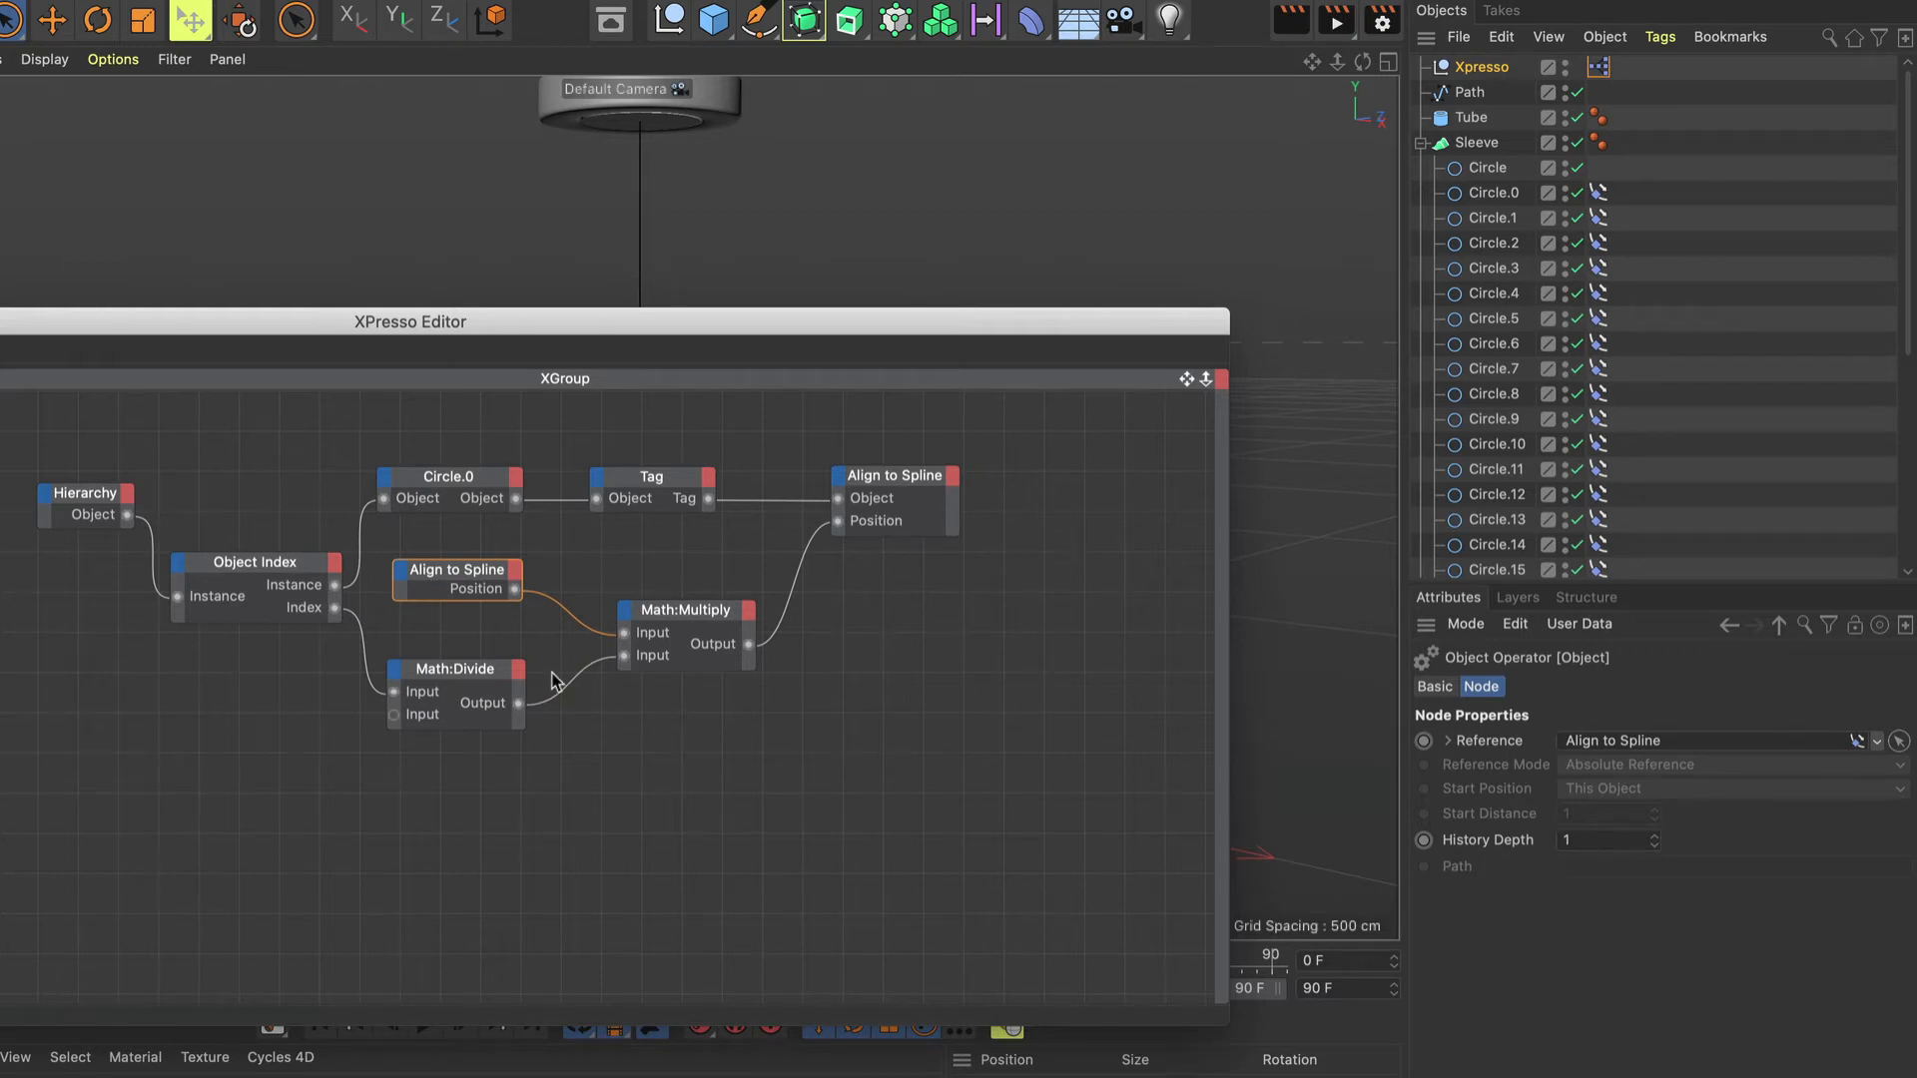
# Add a Link List node from the General group below the math nodes.
pyautogui.rightClick(652, 779)
pyautogui.moveTo(751, 787)
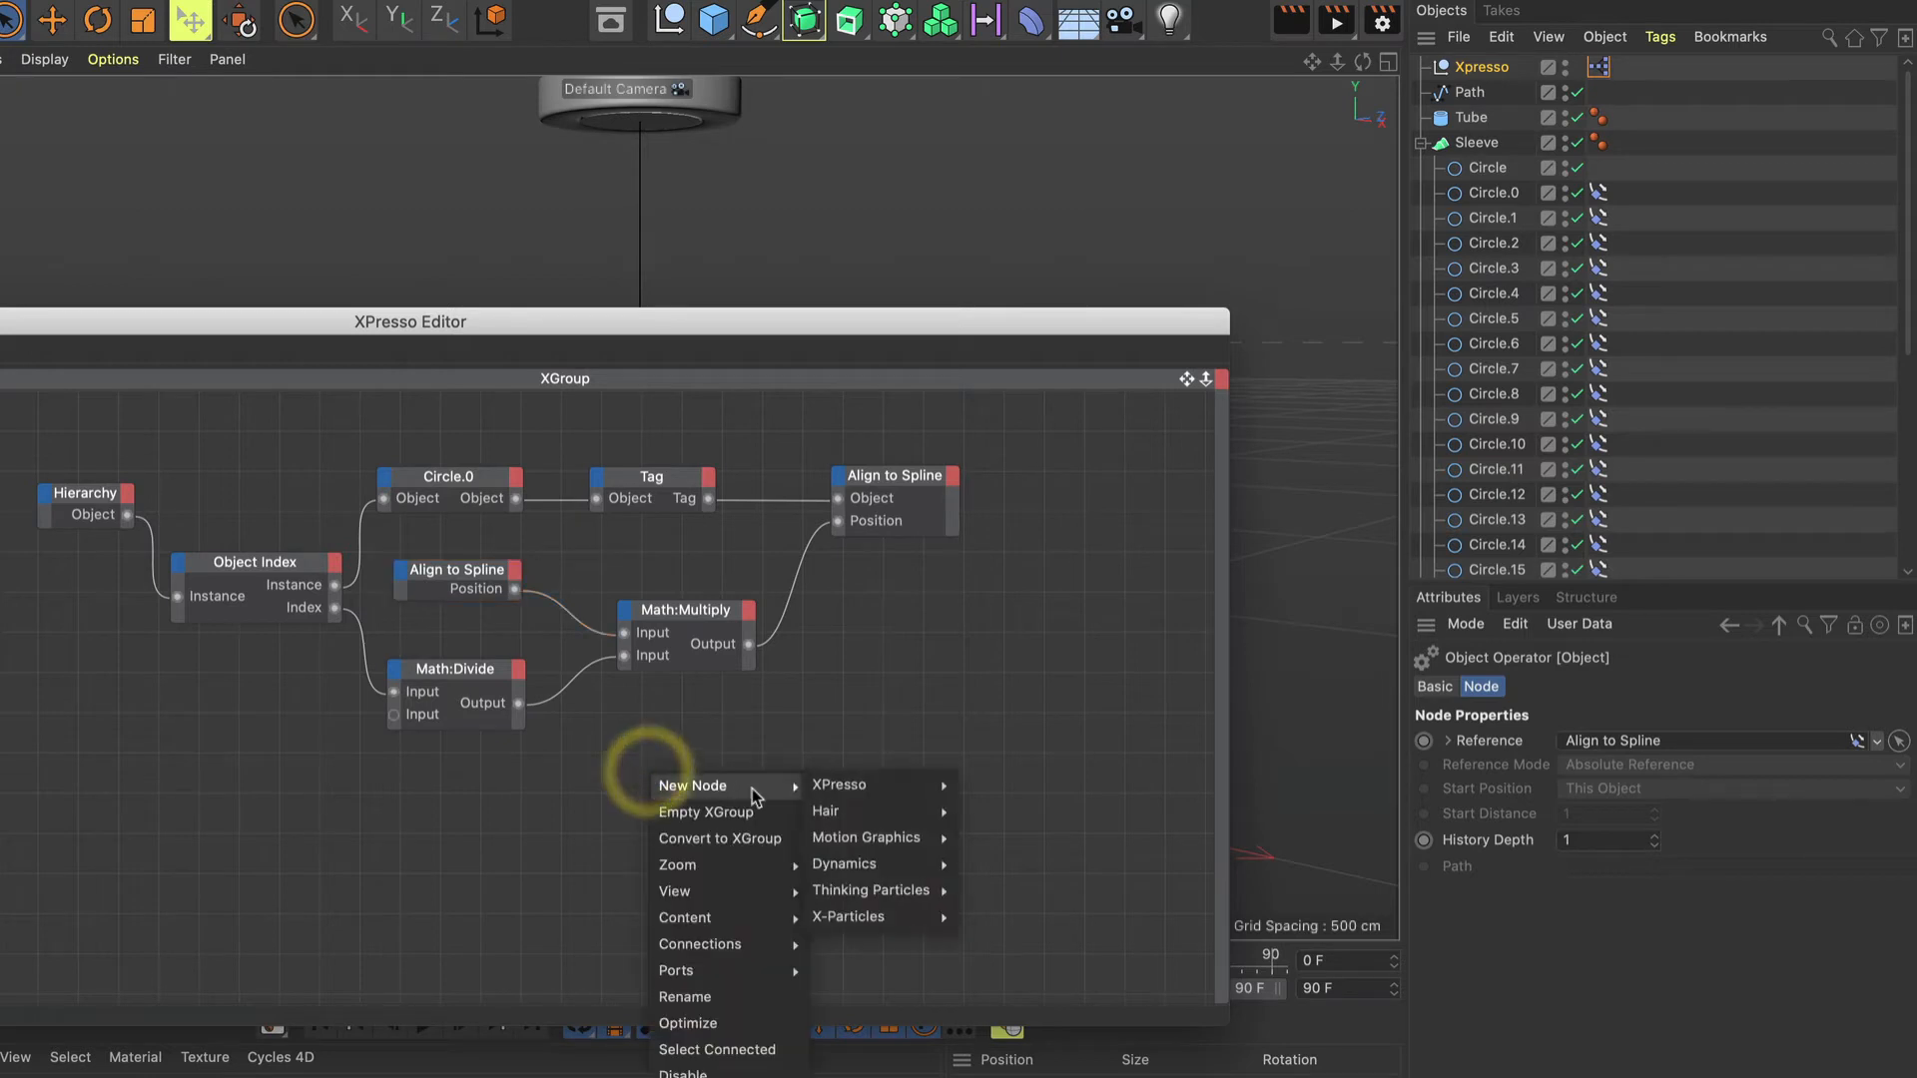
pyautogui.moveTo(864, 786)
pyautogui.moveTo(1028, 792)
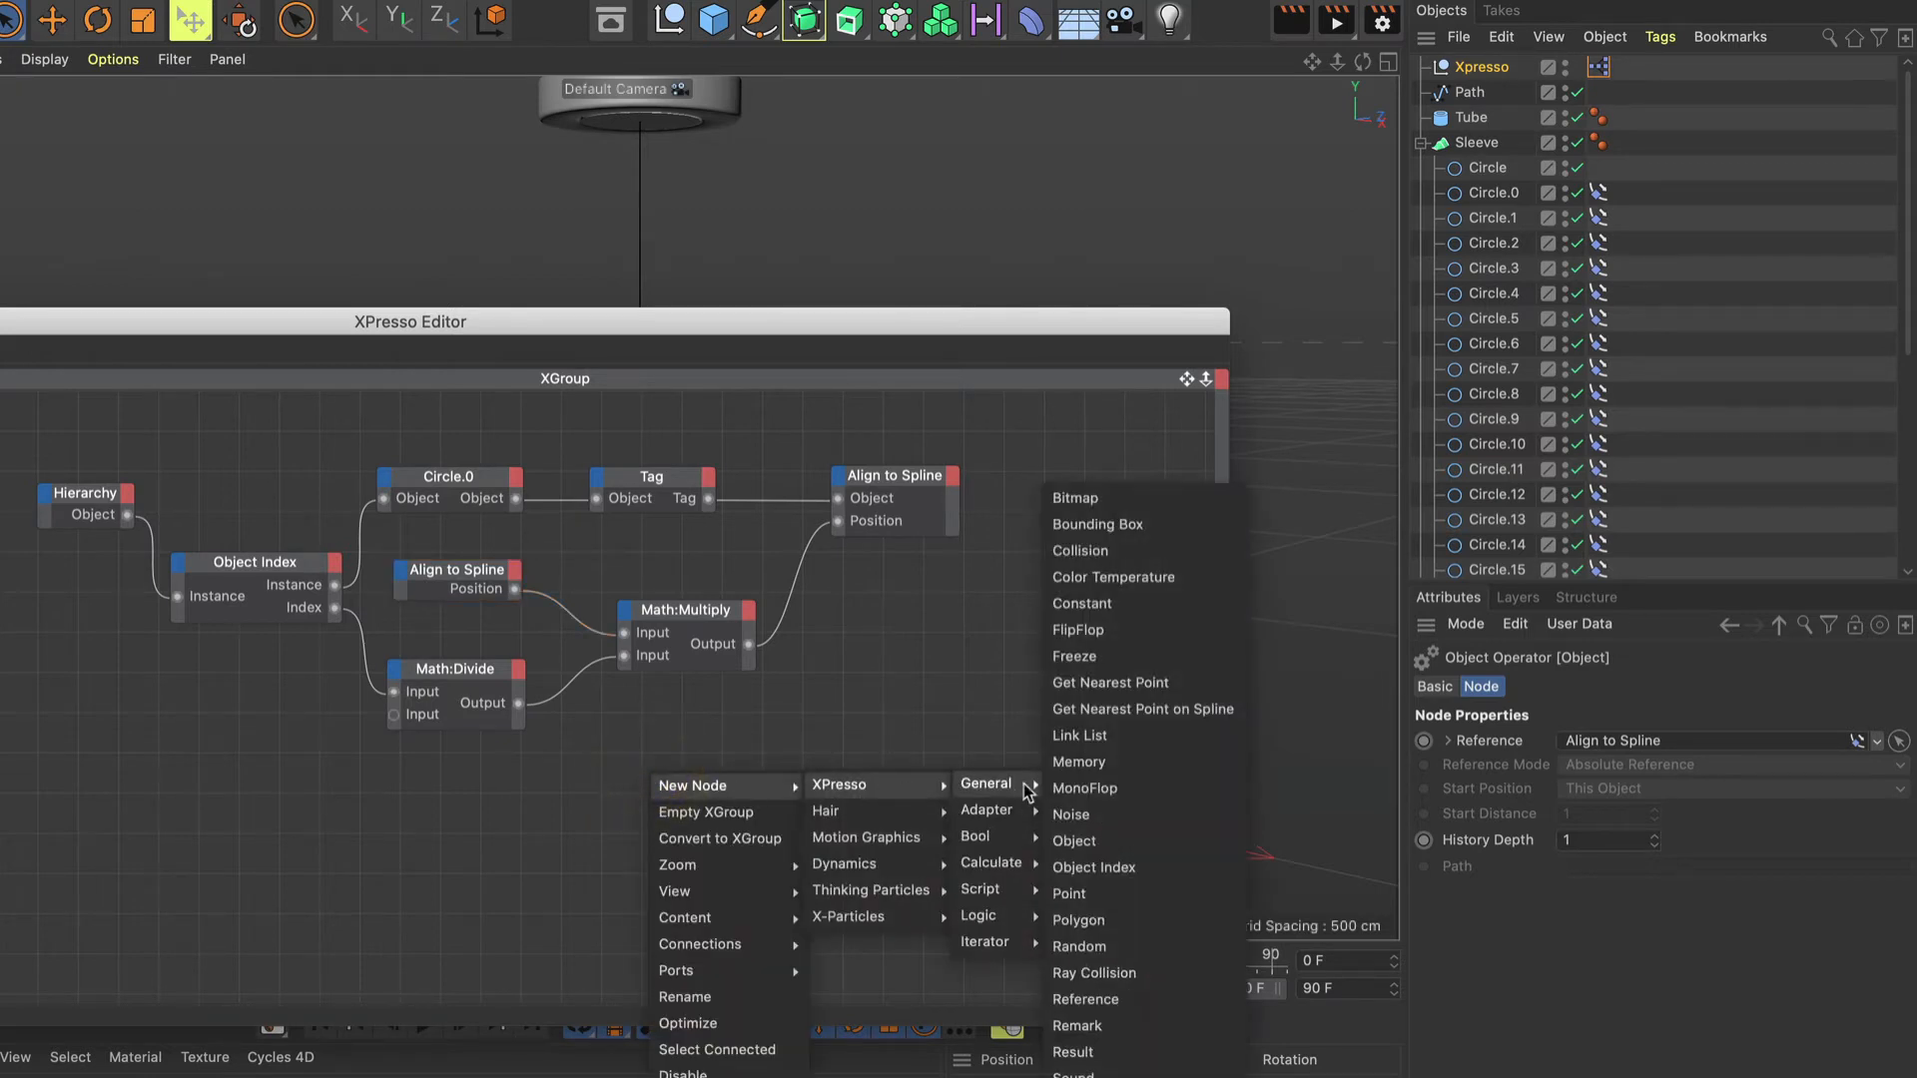
pyautogui.click(1094, 737)
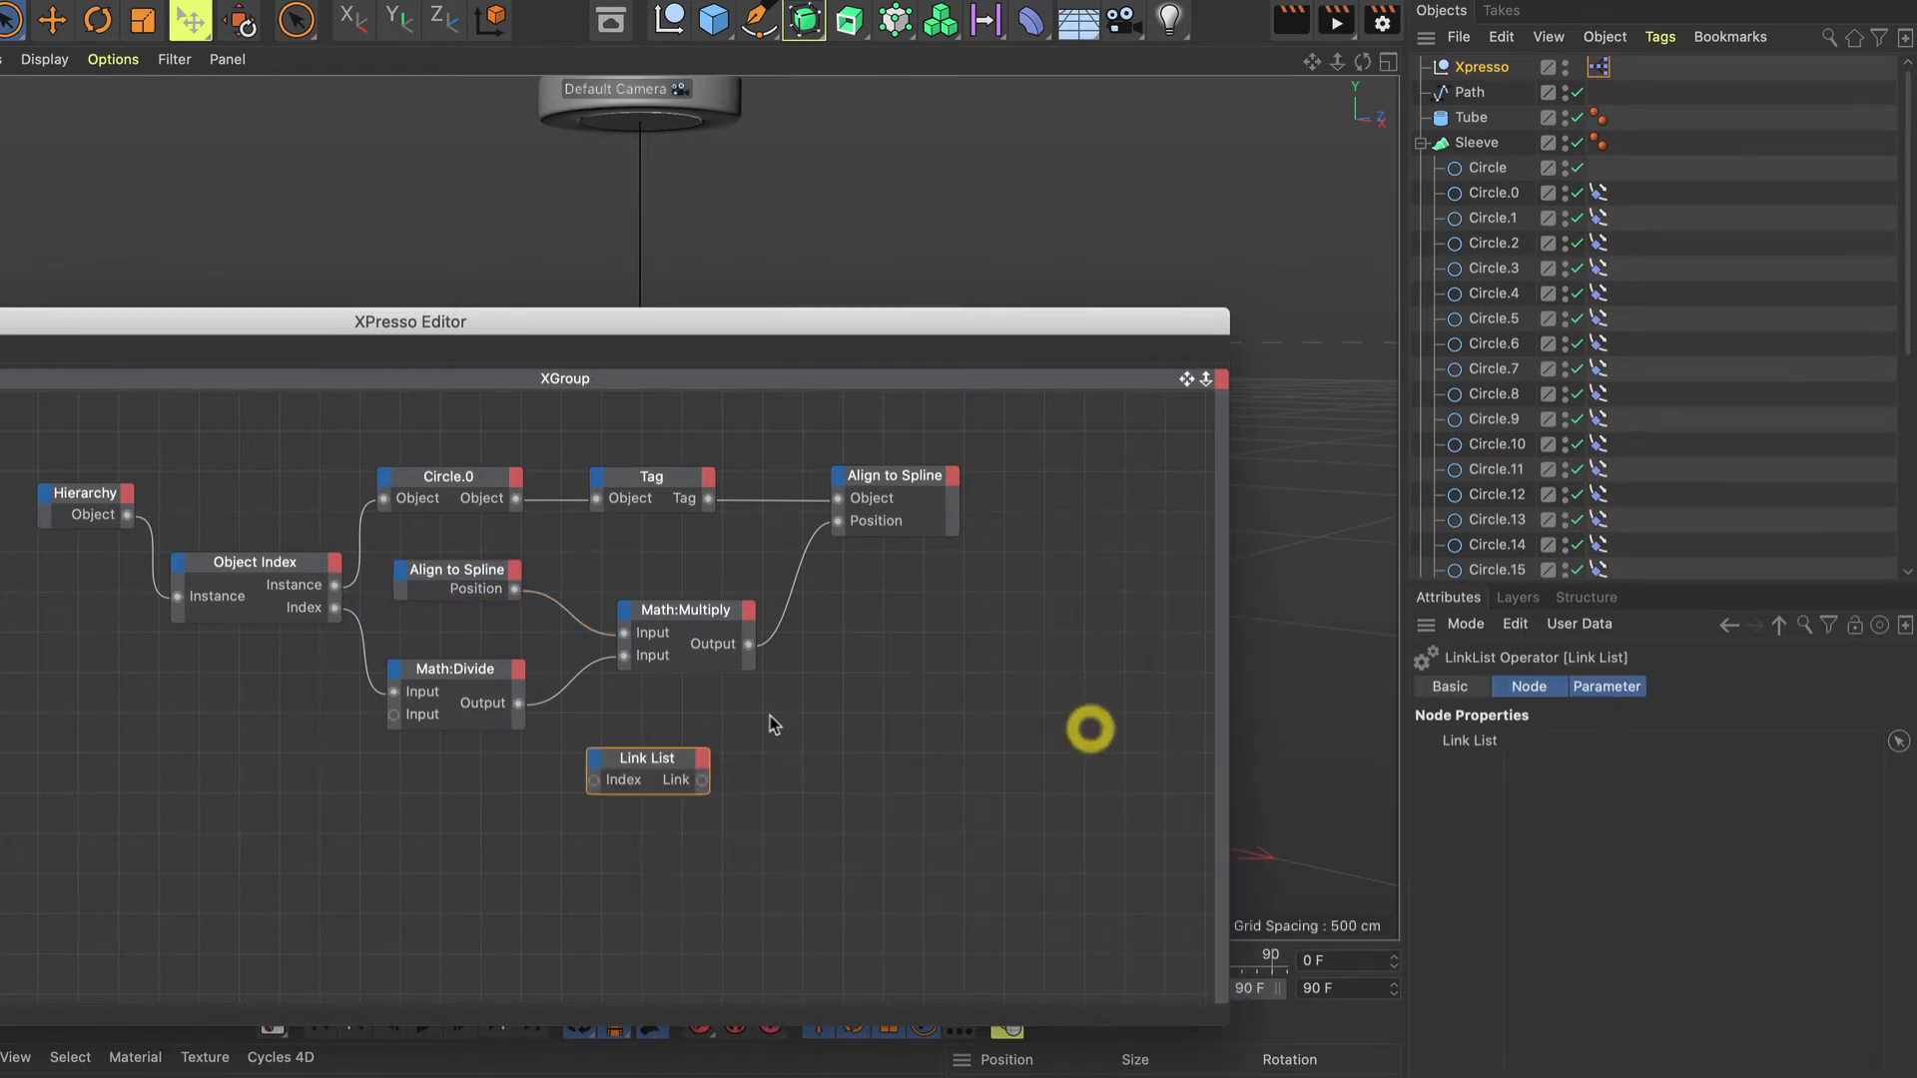
# Shift the Link List node slightly to the right below the math nodes and show its properties.
pyautogui.moveTo(658, 769); pyautogui.dragTo(701, 767)
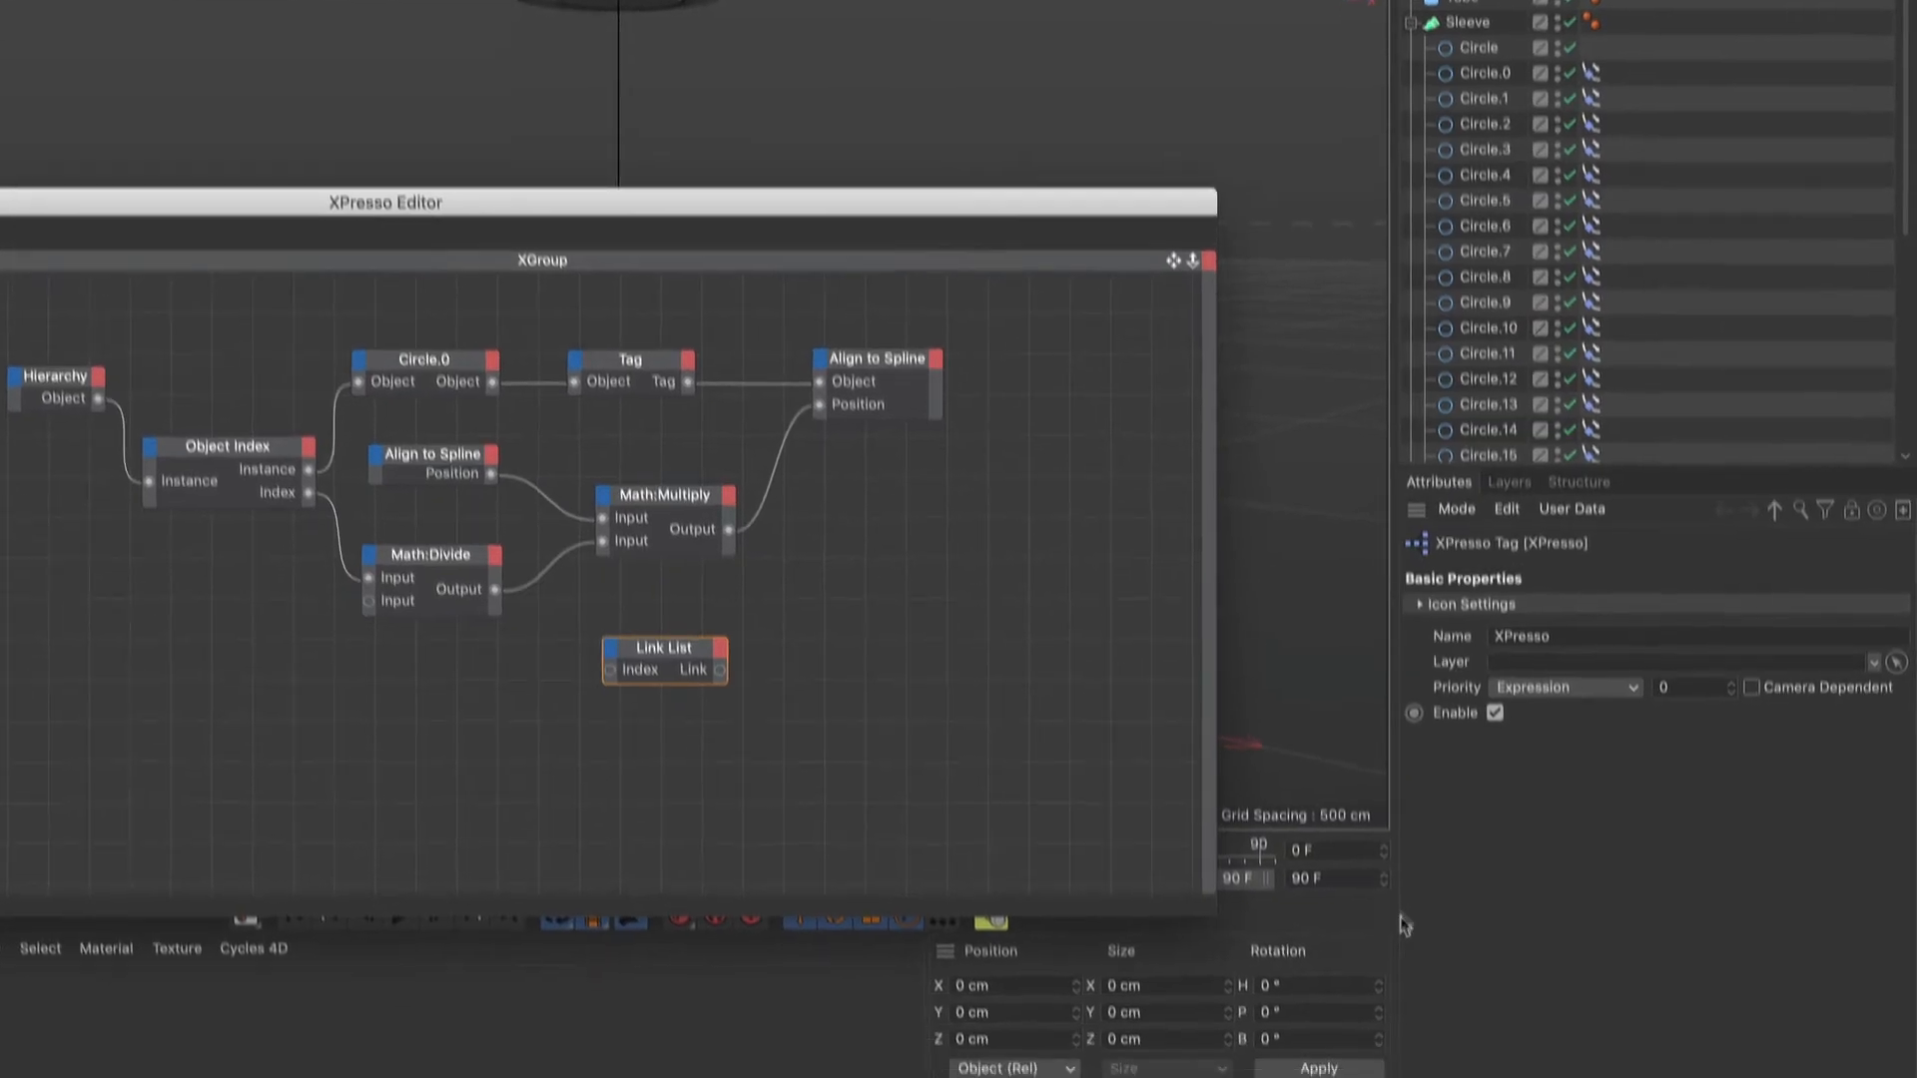
pyautogui.scroll(-5, 1512, 220)
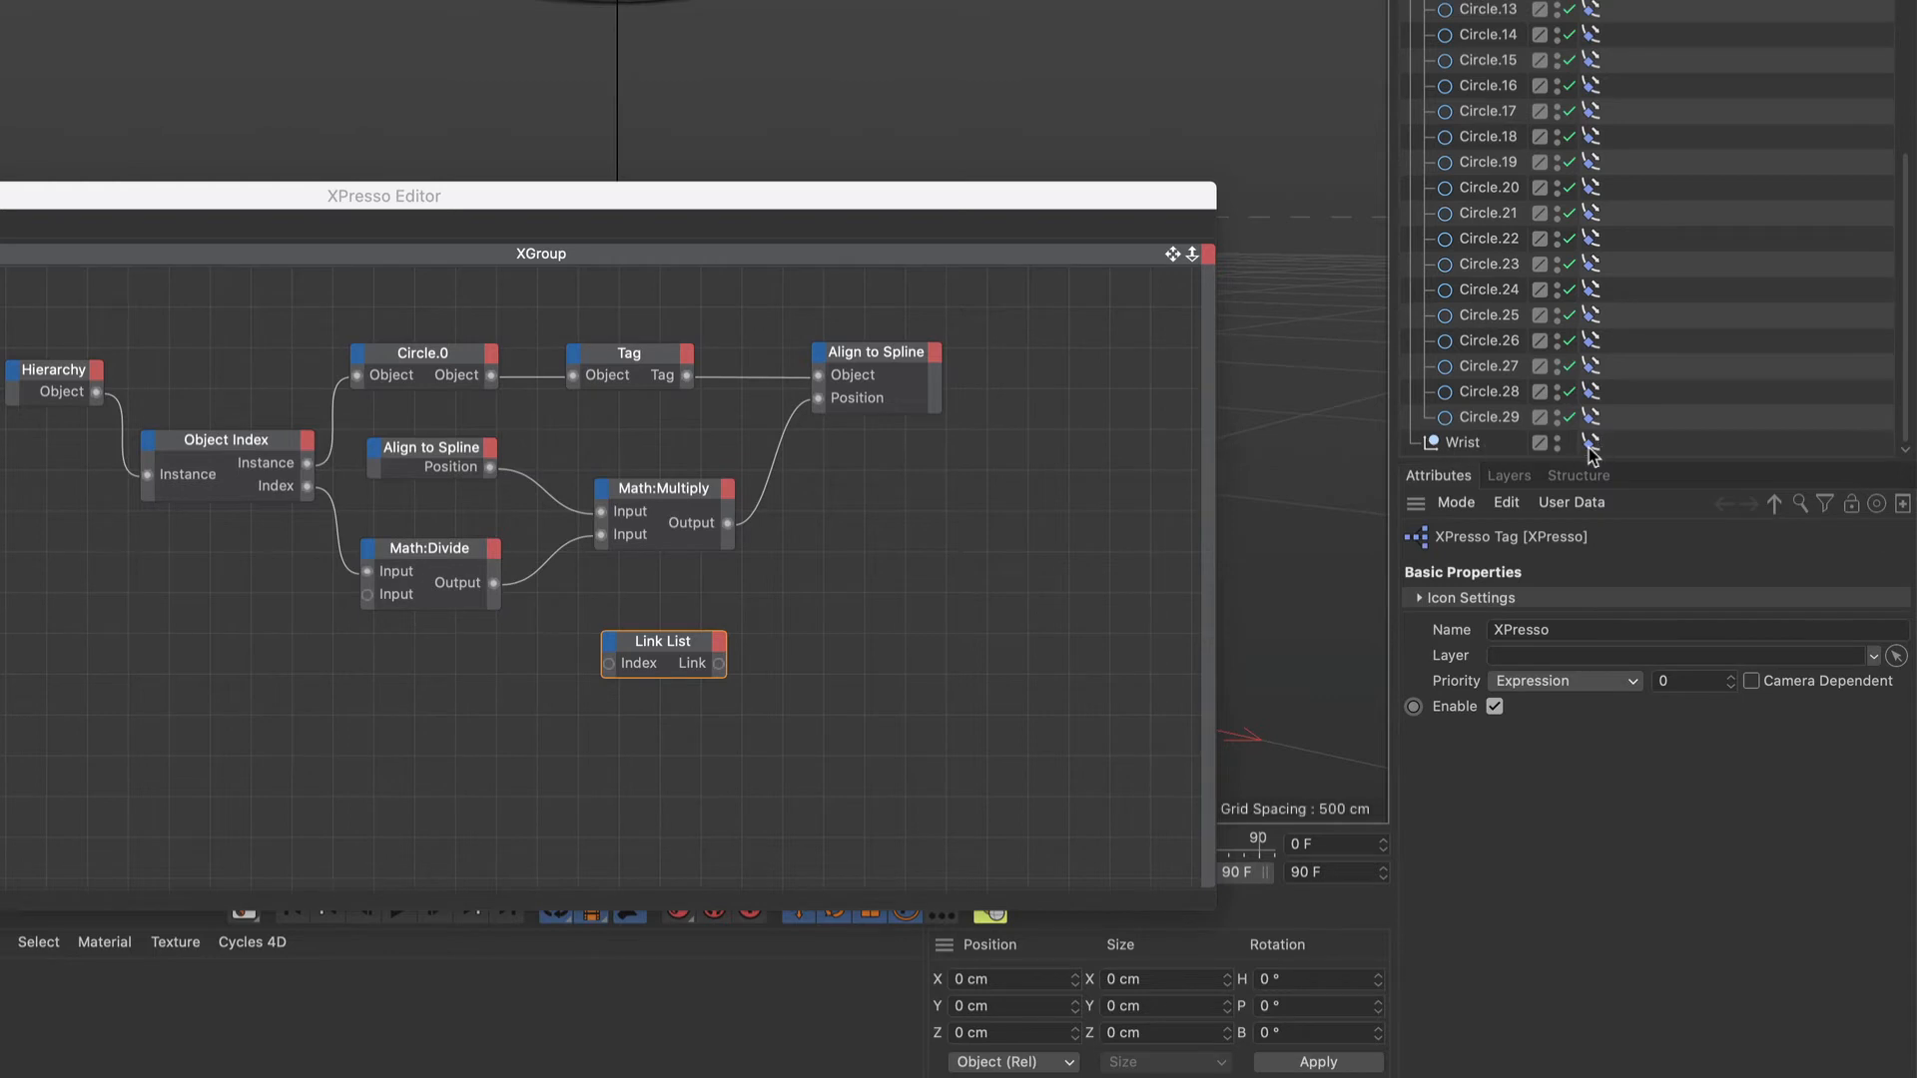
pyautogui.moveTo(1593, 451); pyautogui.dragTo(1226, 447)
pyautogui.click(429, 452)
pyautogui.click(665, 647)
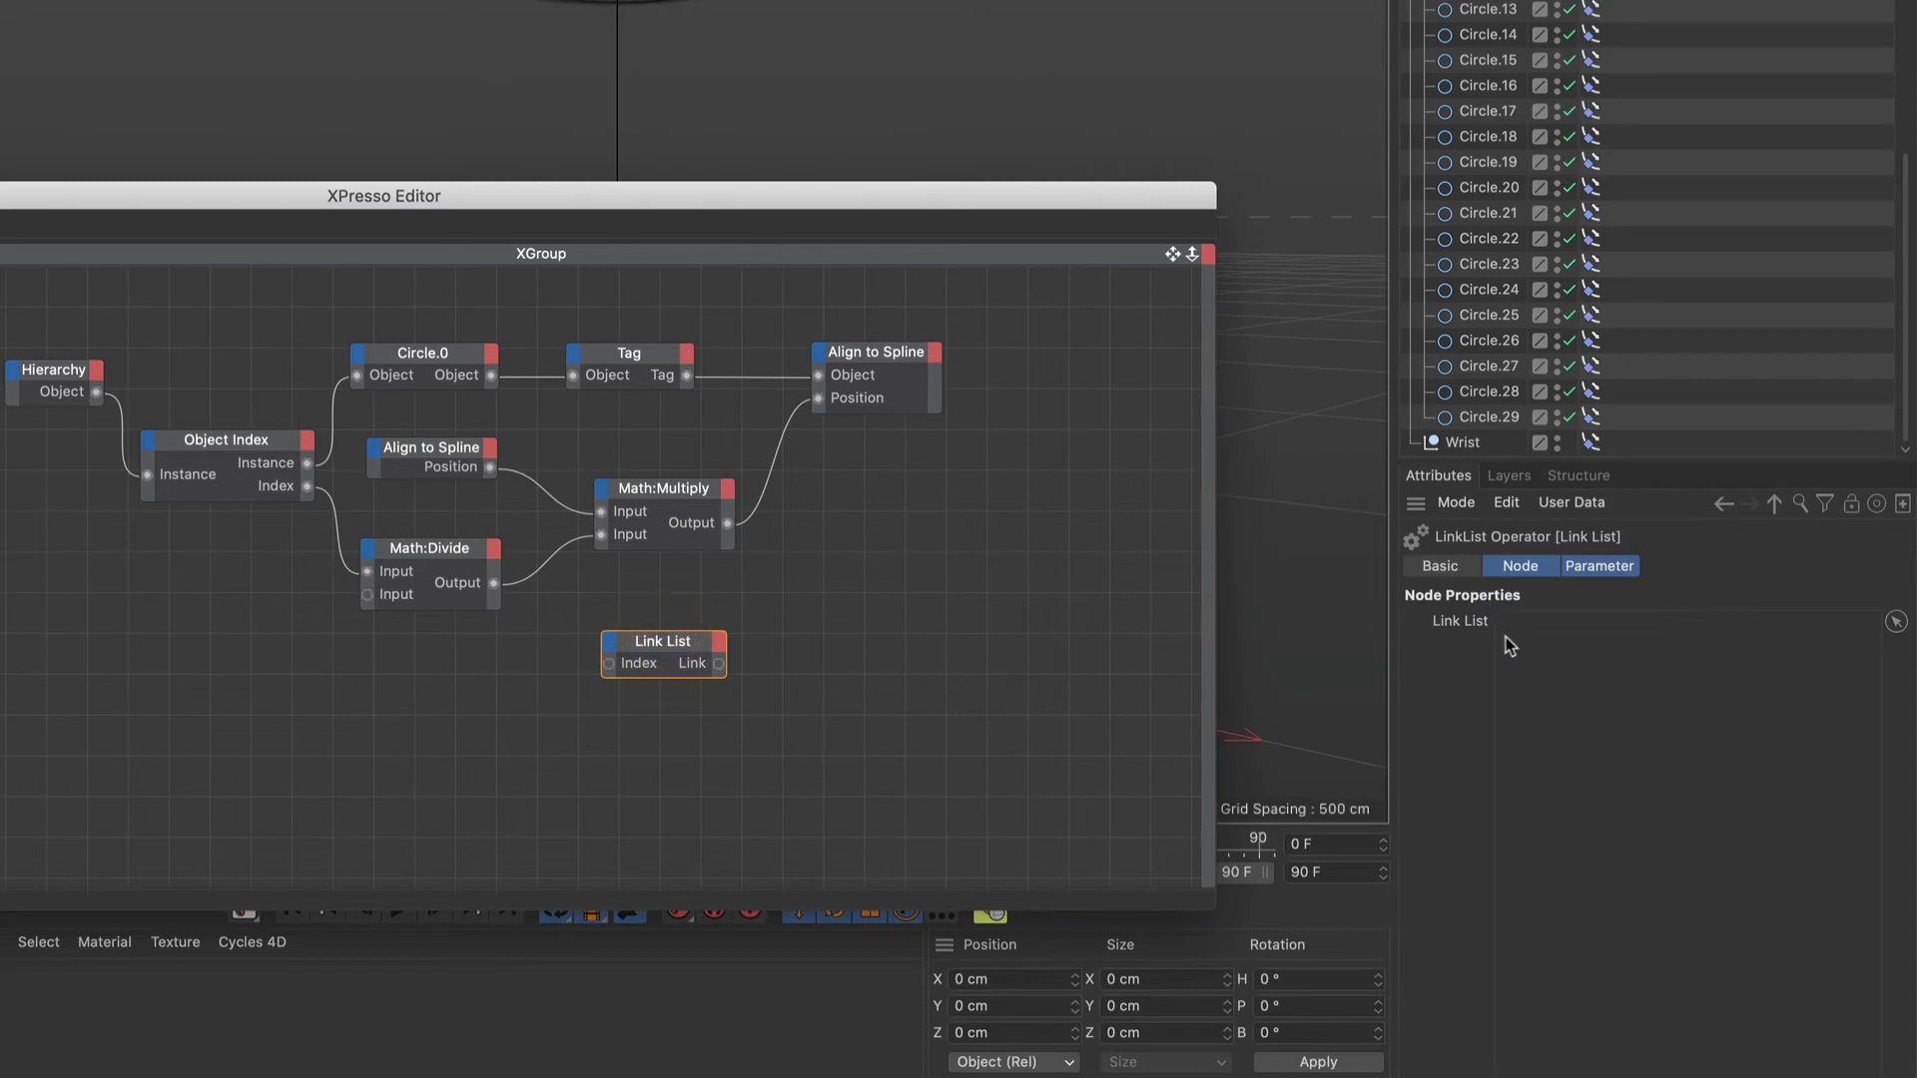
# Fill the Link List node's list with the odd-numbered sleeve circles from Circle.1 through Circle.17.
pyautogui.scroll(5, 1477, 269)
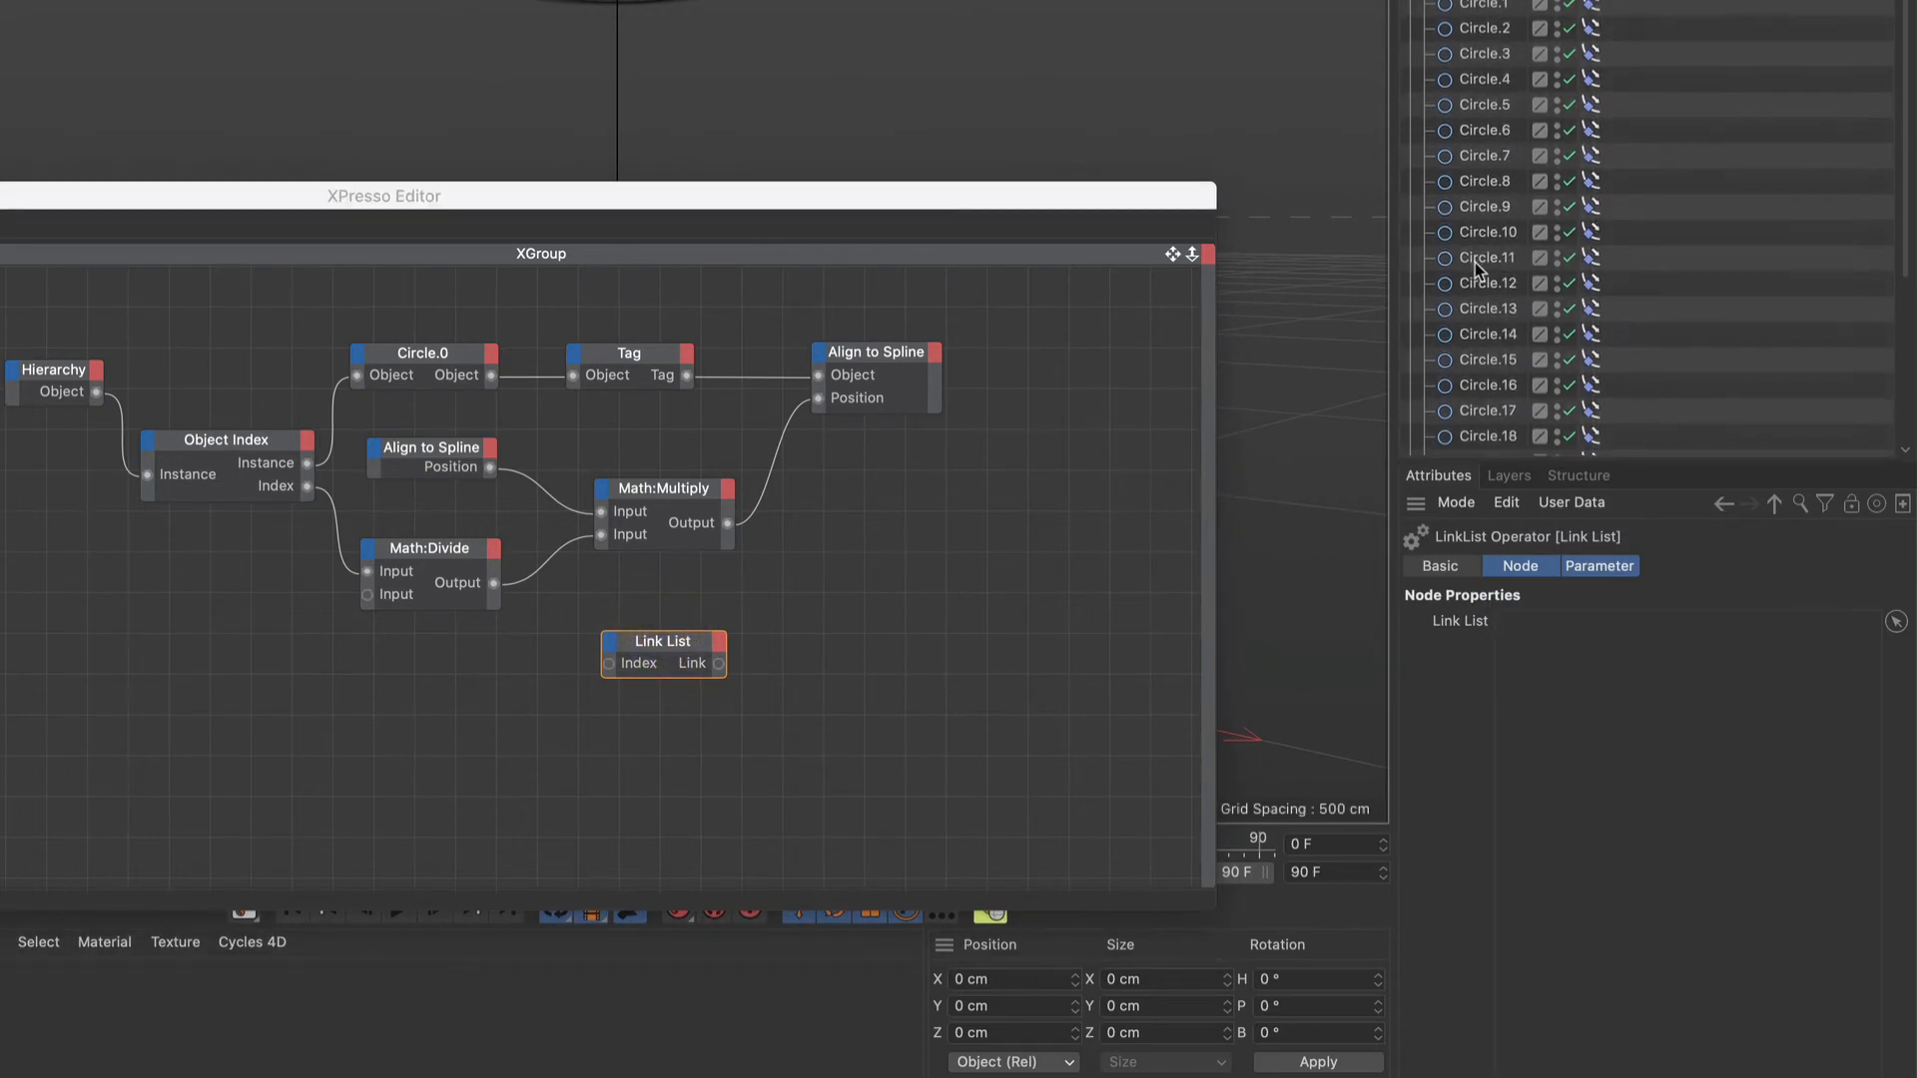
pyautogui.click(1896, 621)
pyautogui.scroll(1, 1637, 145)
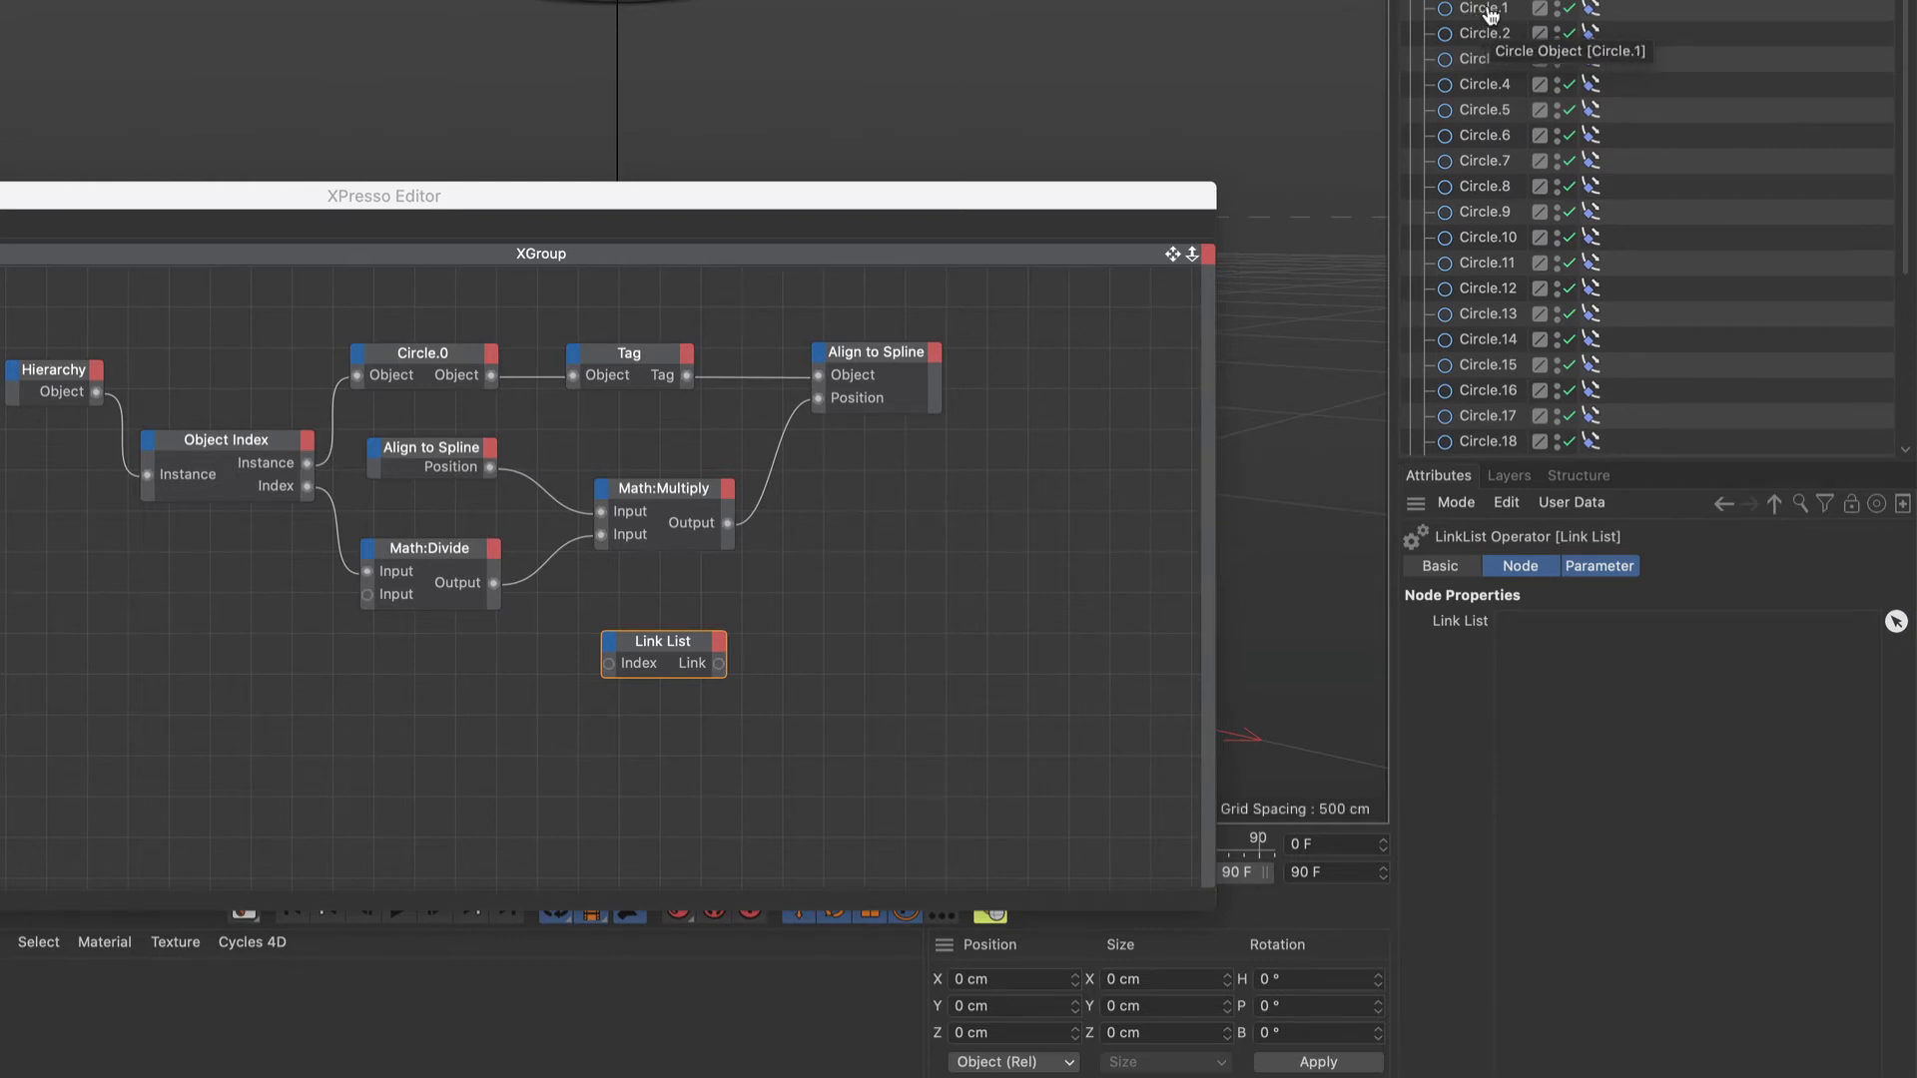
pyautogui.click(1491, 10)
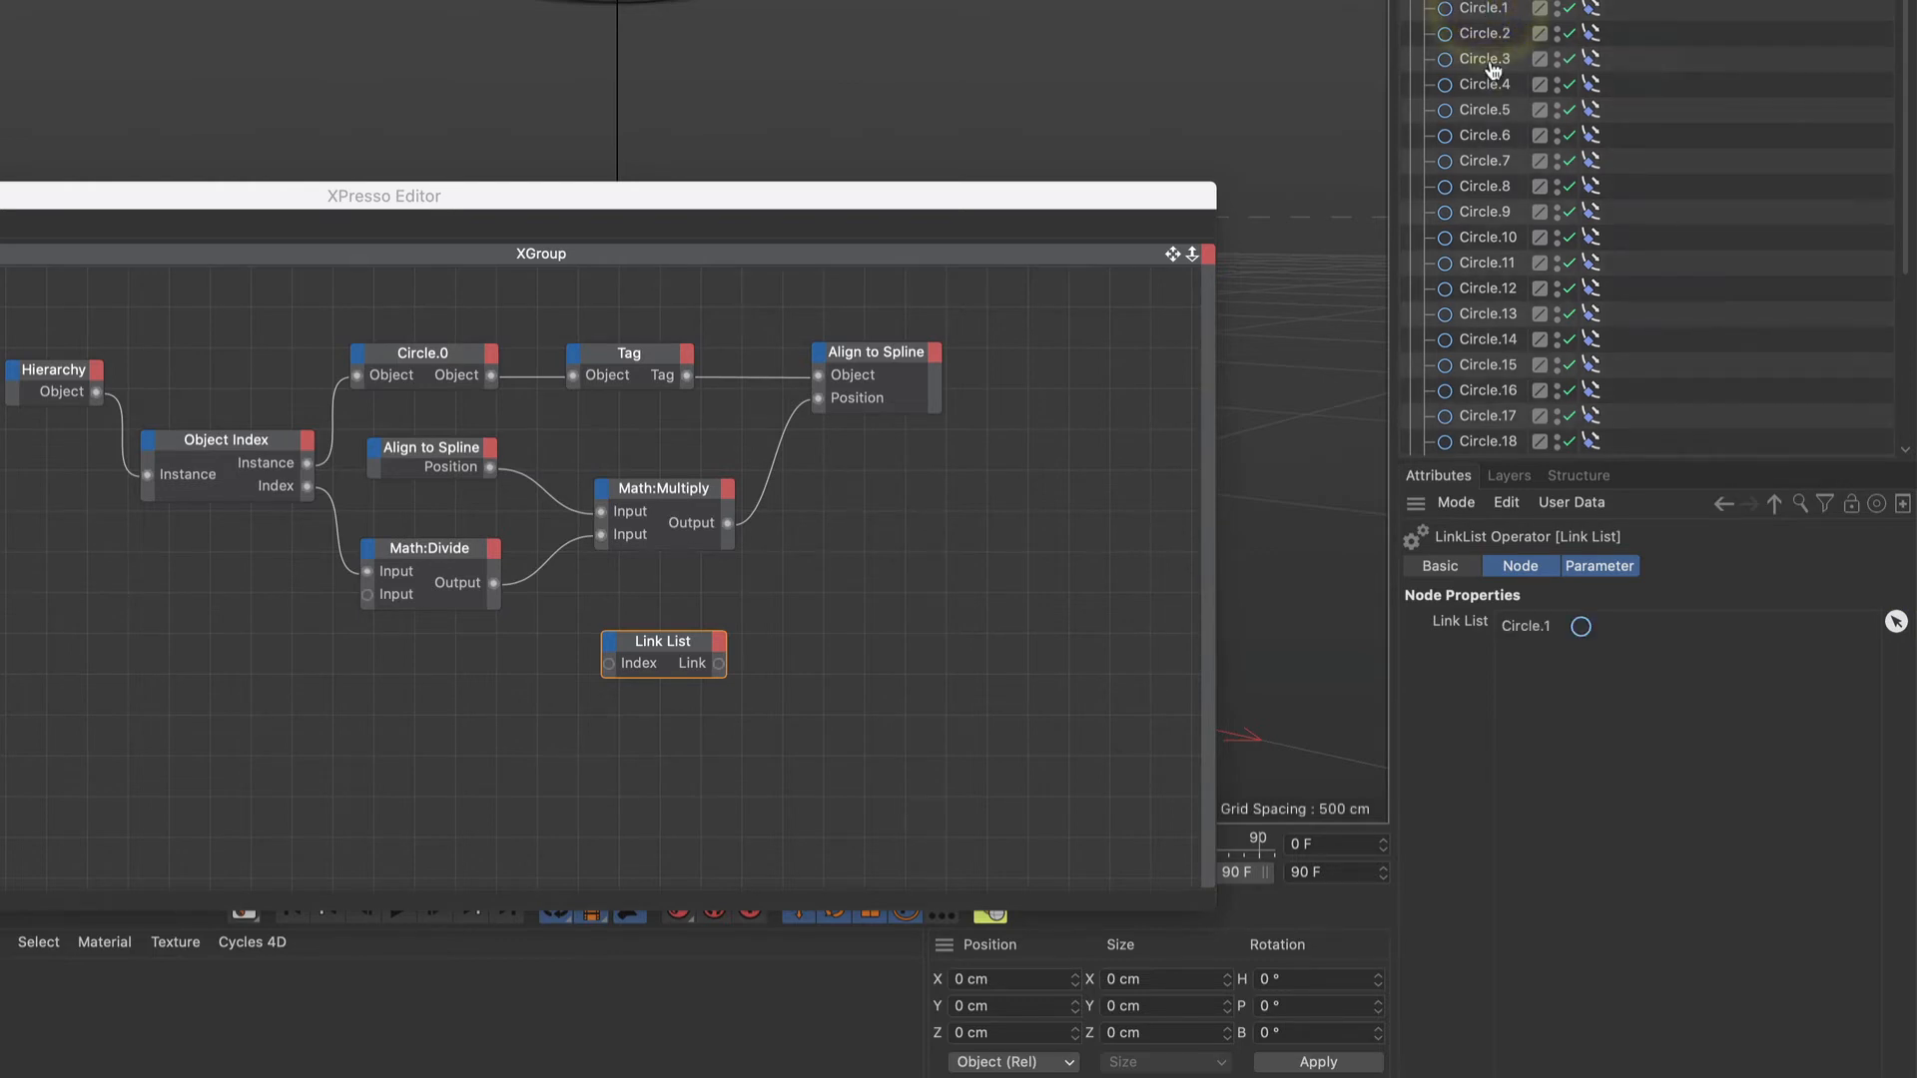
pyautogui.click(1488, 57)
pyautogui.click(1488, 110)
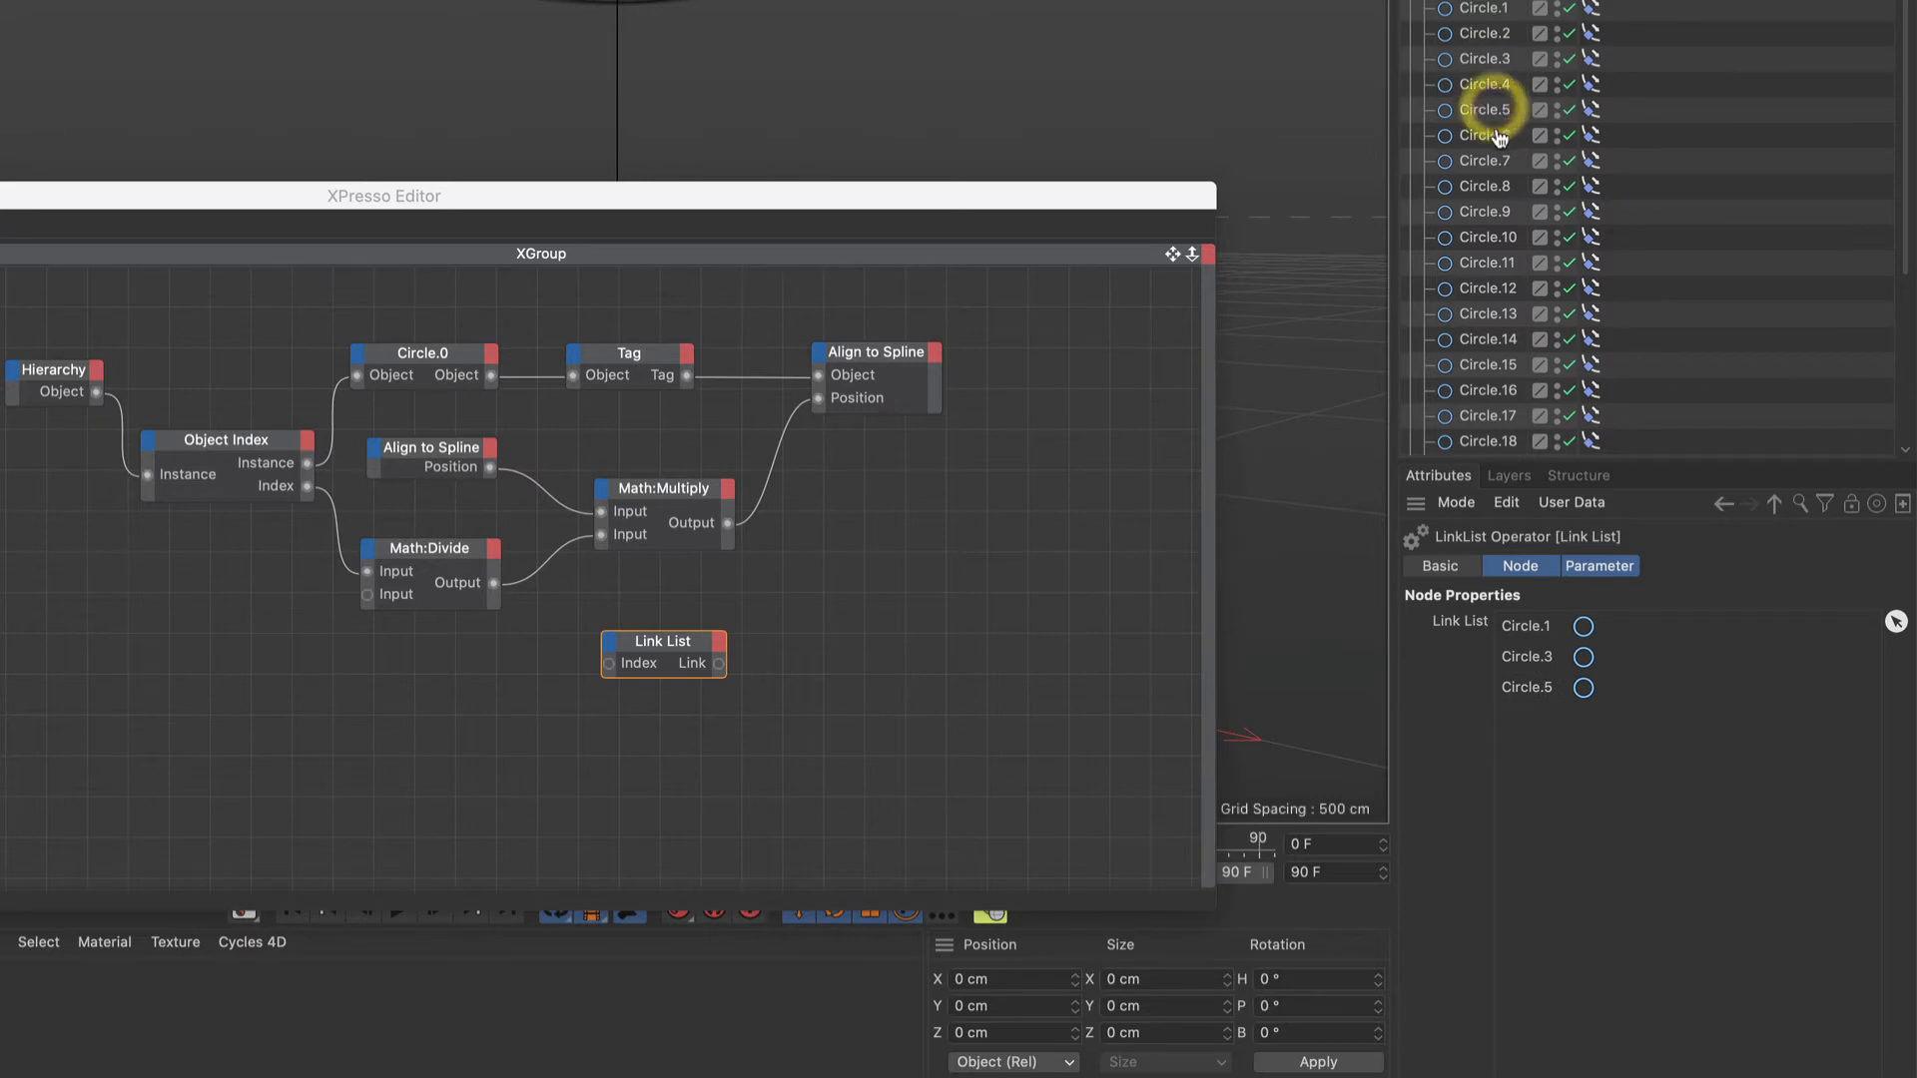
pyautogui.click(1497, 162)
pyautogui.click(1497, 212)
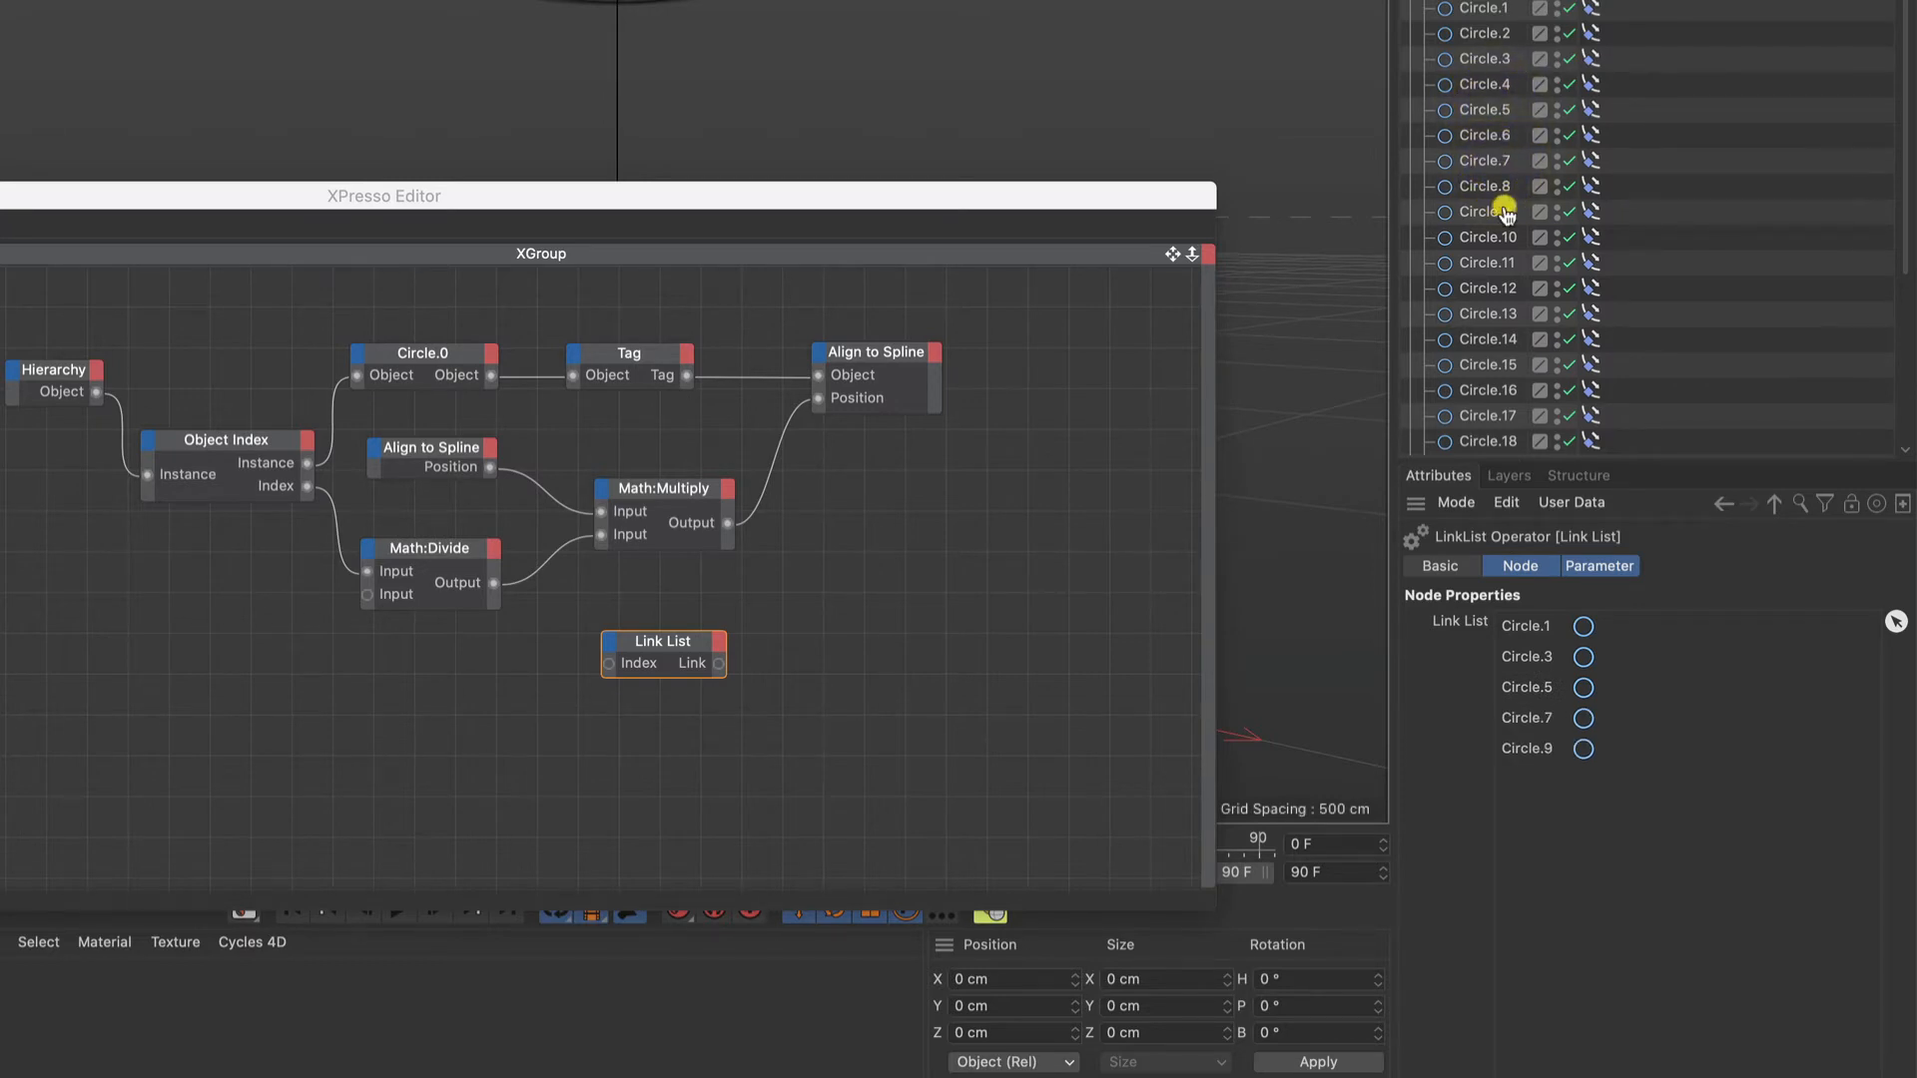
pyautogui.click(1502, 265)
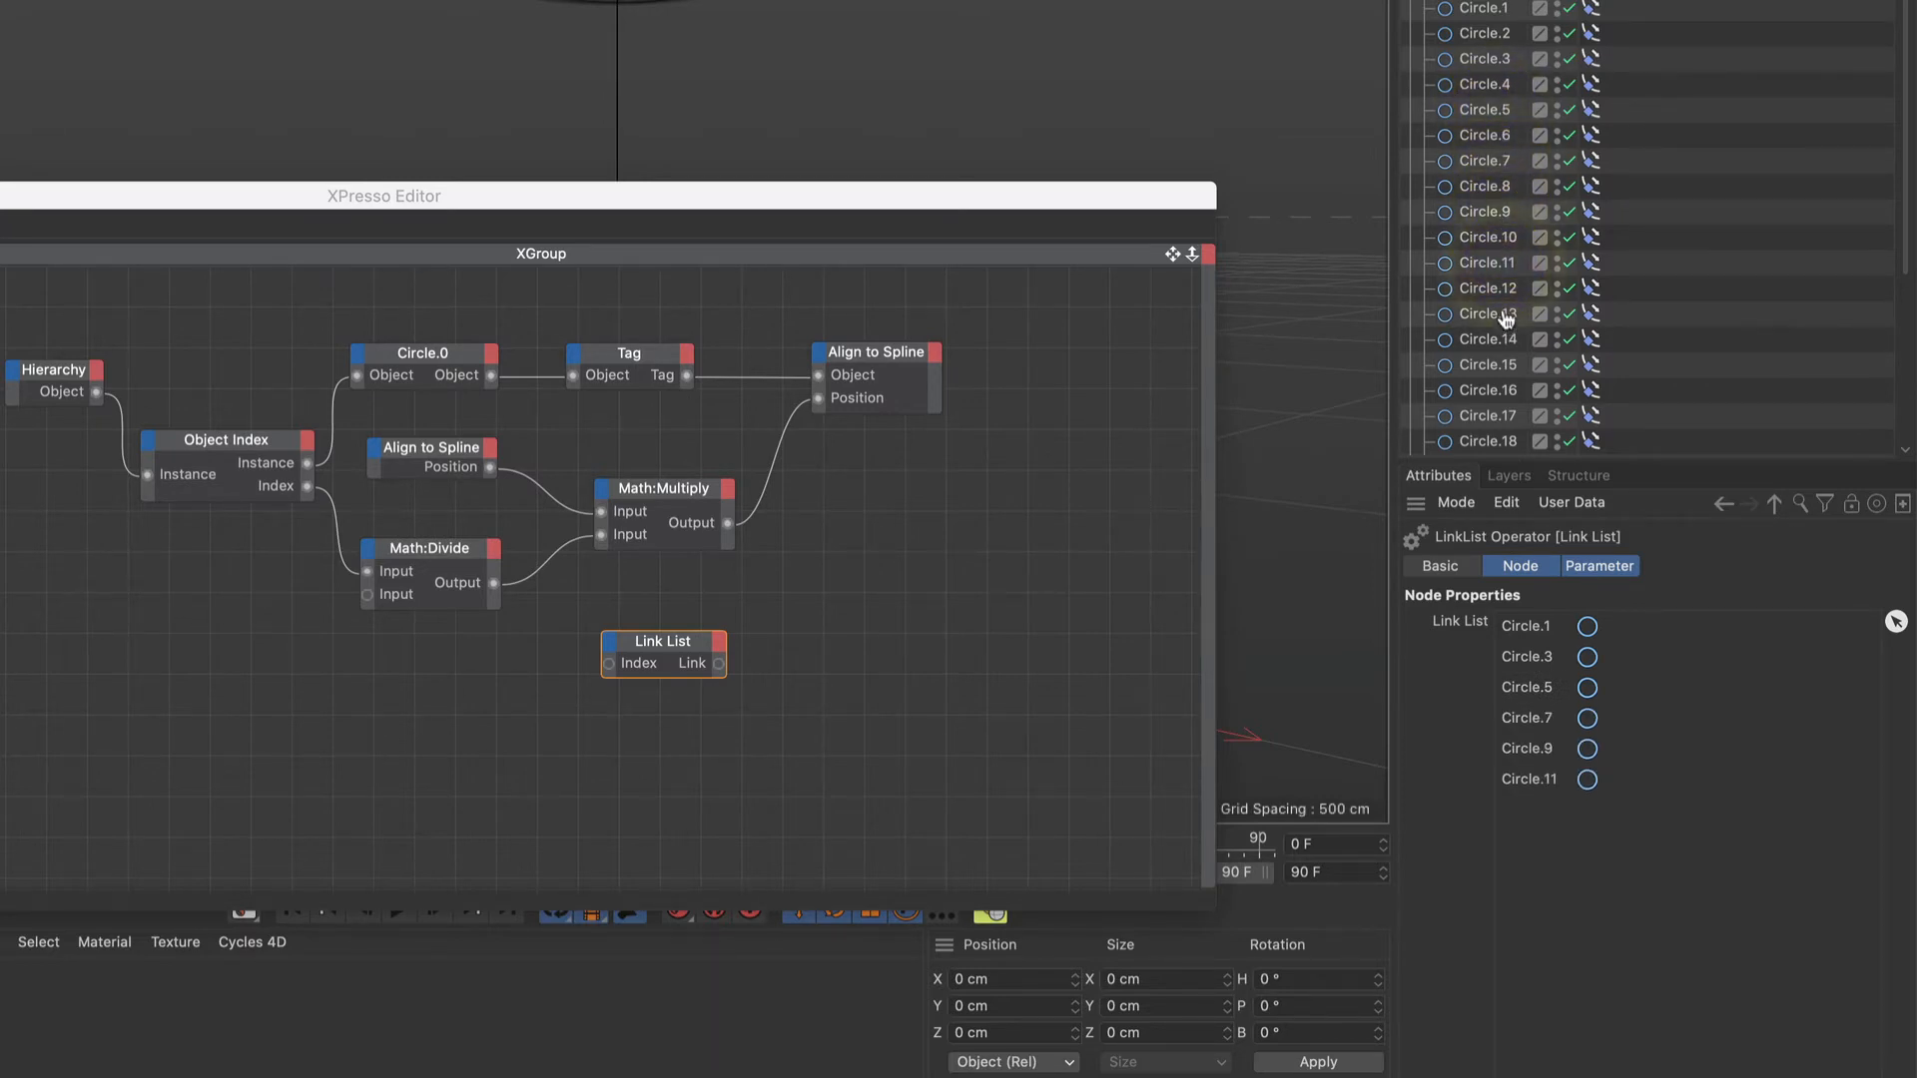
pyautogui.click(1494, 316)
pyautogui.click(1494, 364)
pyautogui.click(1502, 414)
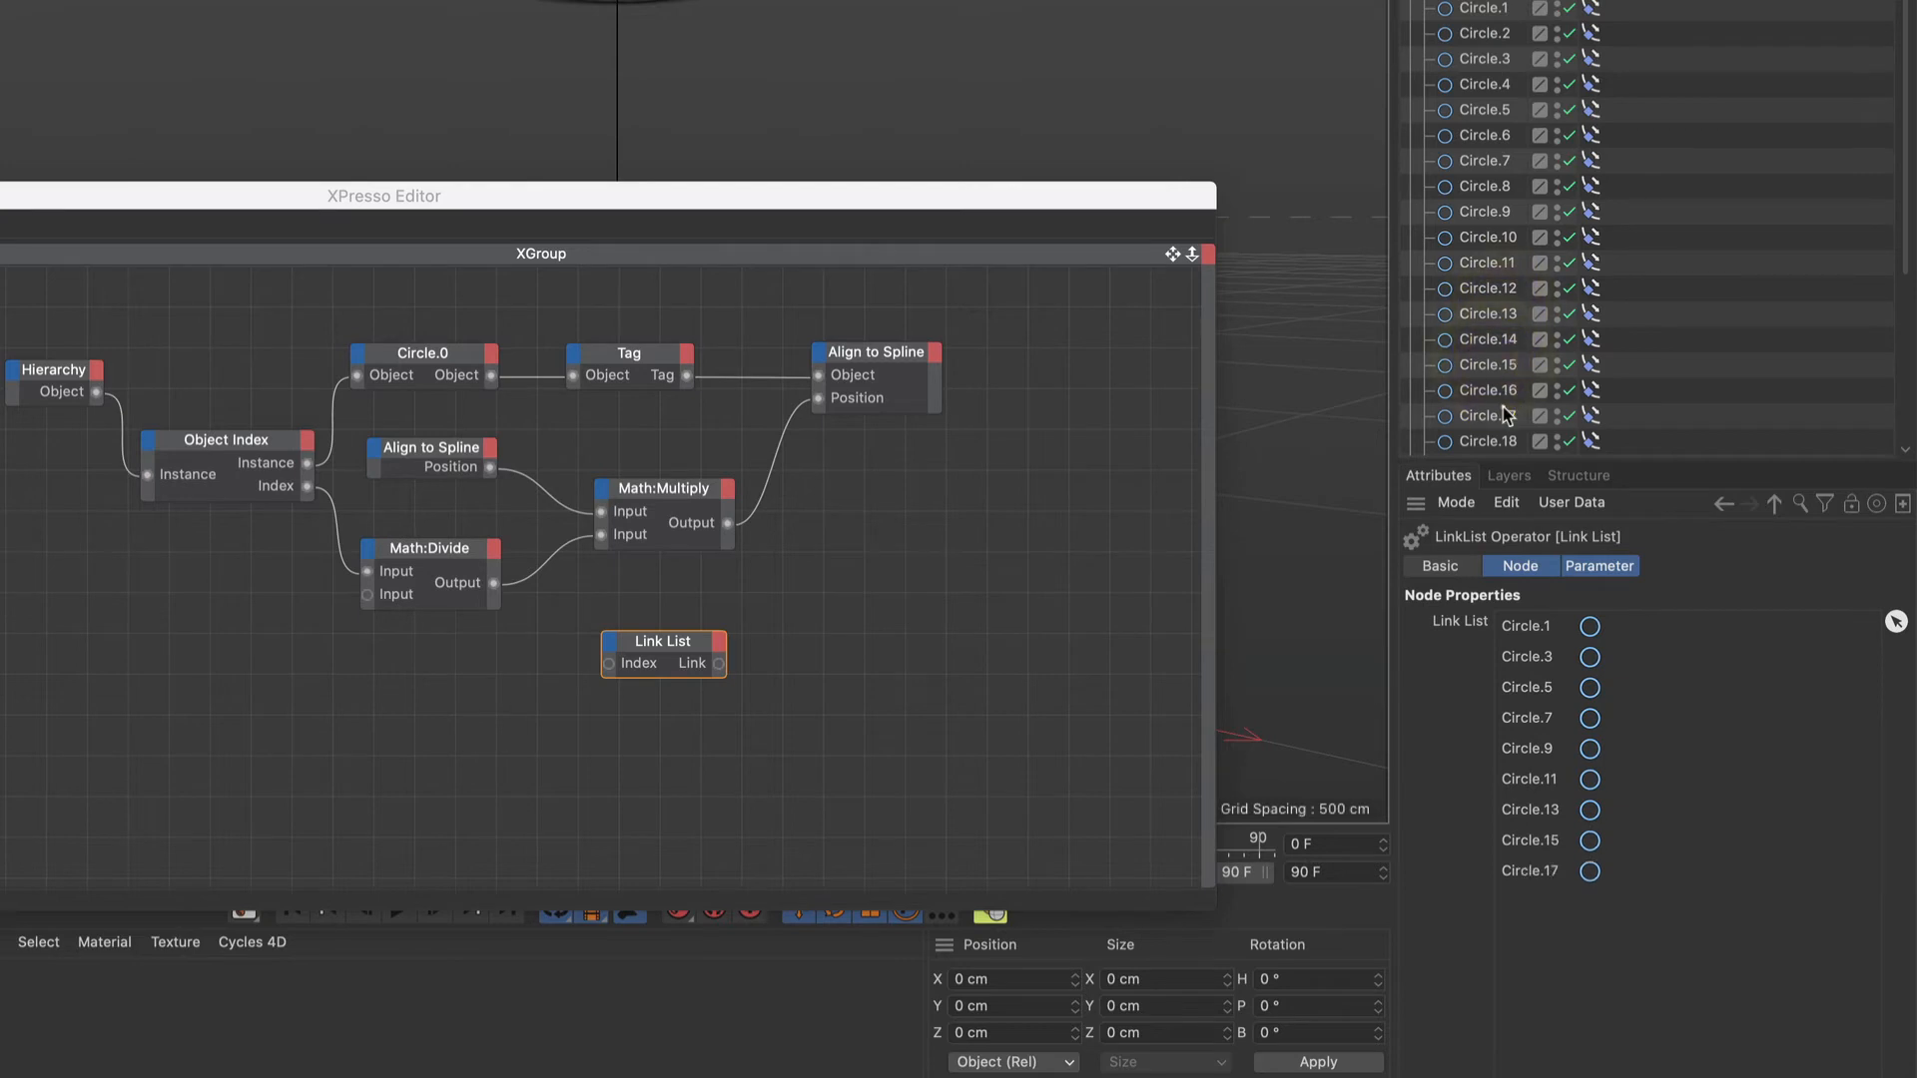
# Add Circle.19, Circle.21, Circle.22, Circle.23, Circle.25 and Circle.27 to the Link List node and finish picking objects.
pyautogui.scroll(-5, 1501, 405)
pyautogui.click(1488, 177)
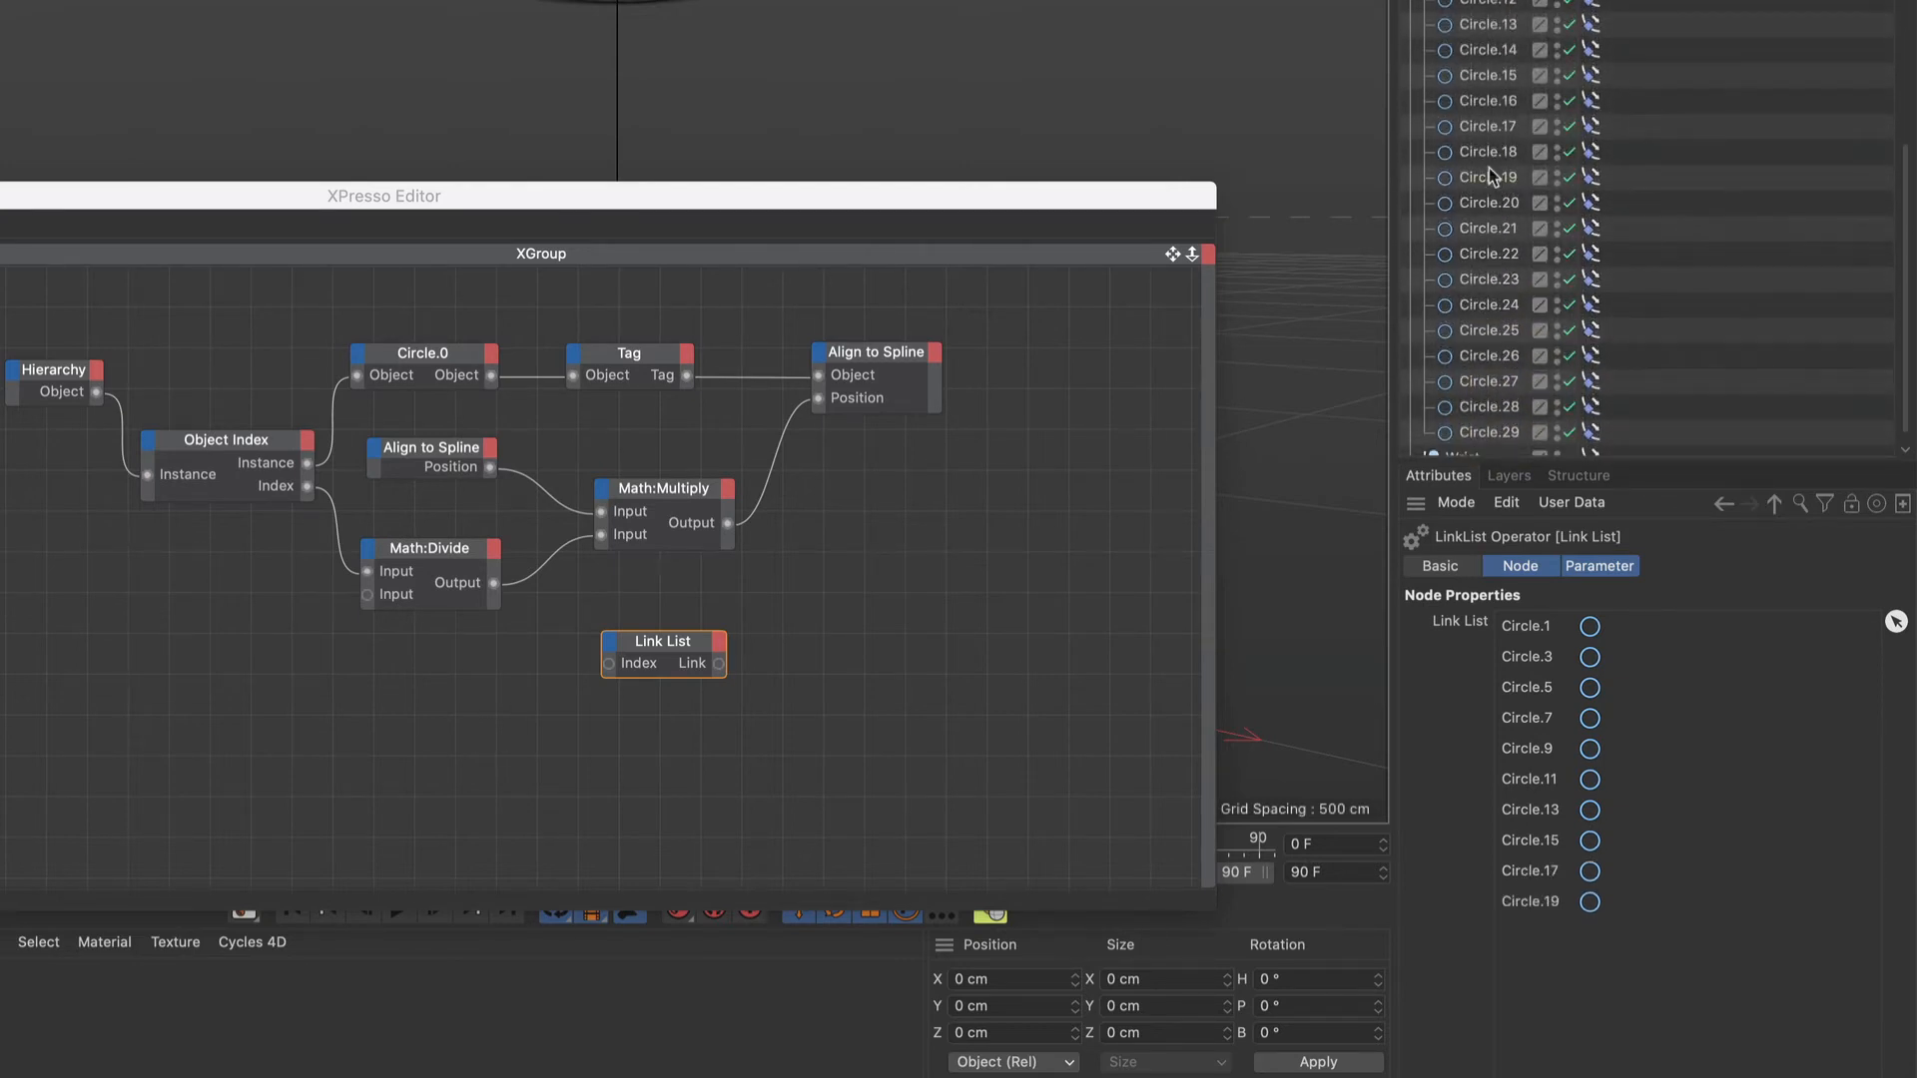
pyautogui.click(1494, 227)
pyautogui.click(1497, 259)
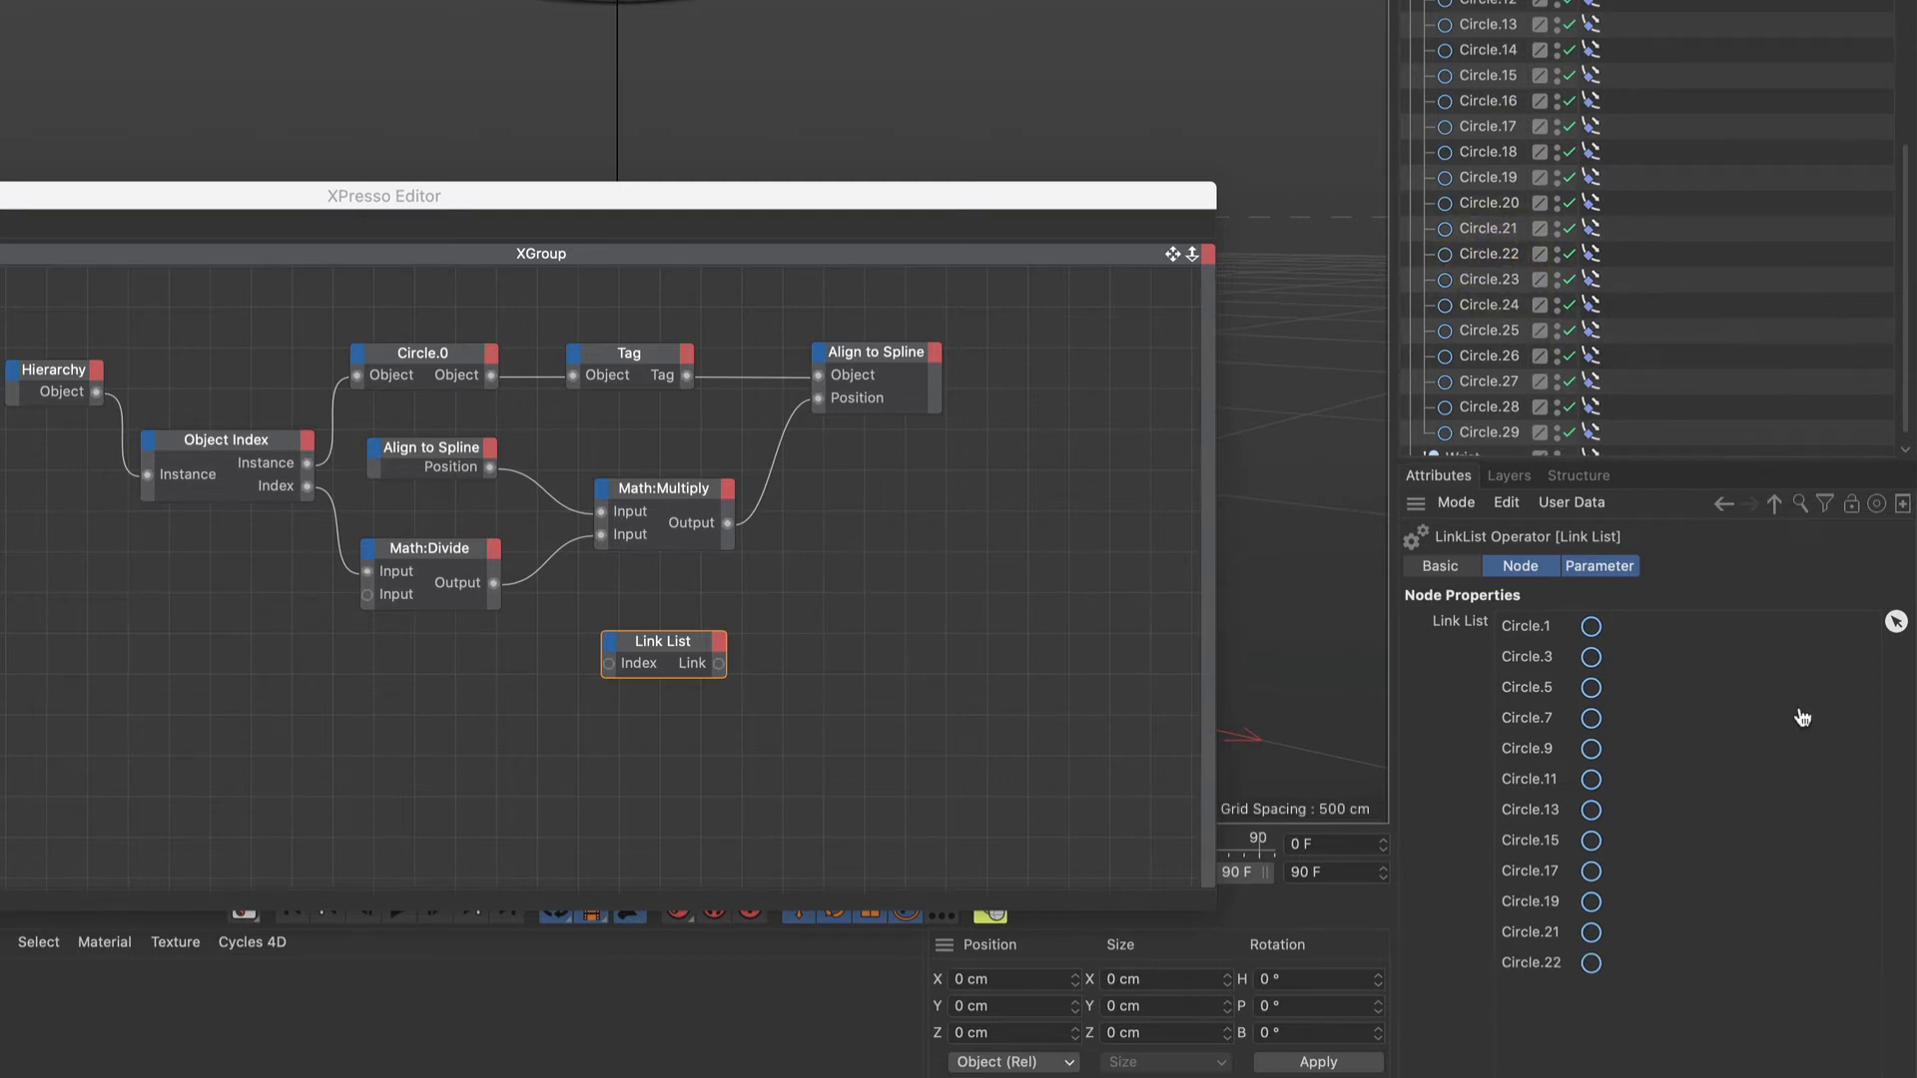
pyautogui.click(1491, 283)
pyautogui.click(1487, 330)
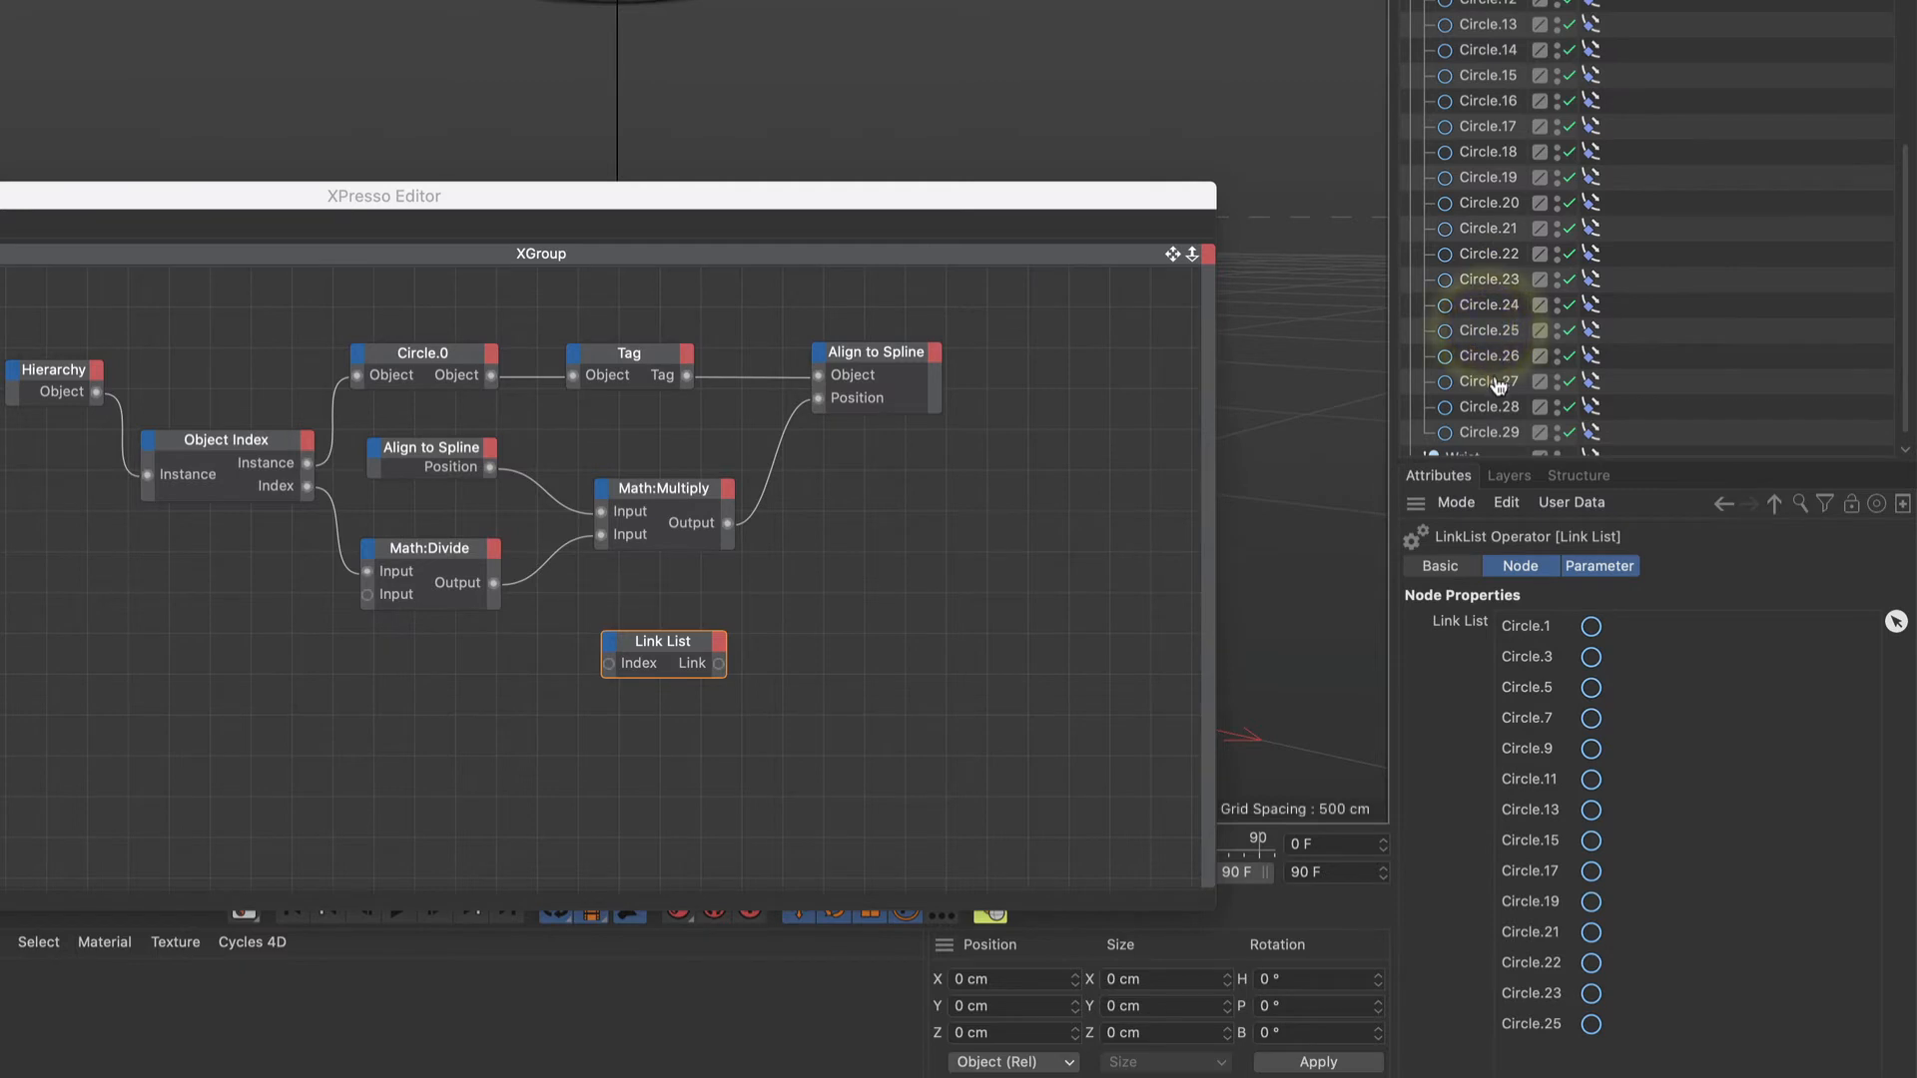
pyautogui.click(1496, 385)
pyautogui.click(1895, 621)
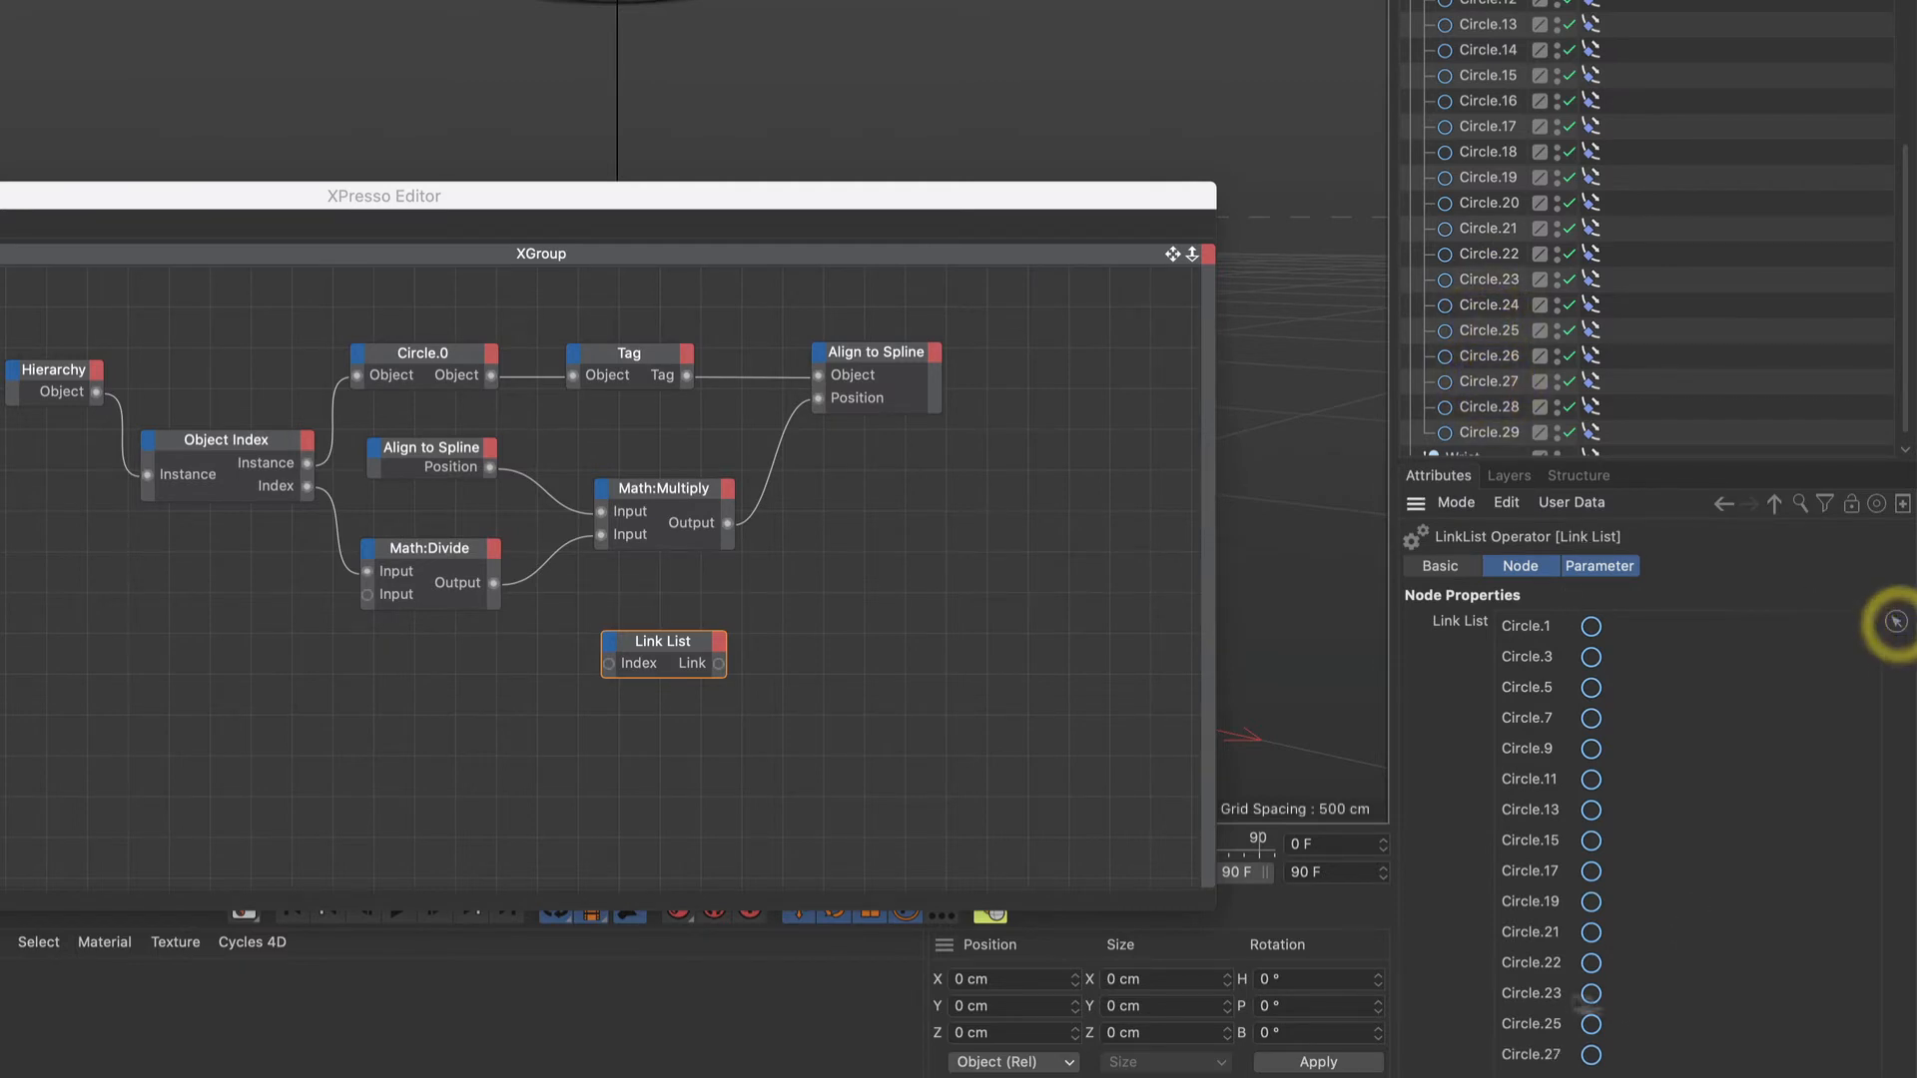
# Remove Circle.22 from the Link List node so that the list holds only odd-numbered circles.
pyautogui.click(1538, 962)
pyautogui.press('Delete')
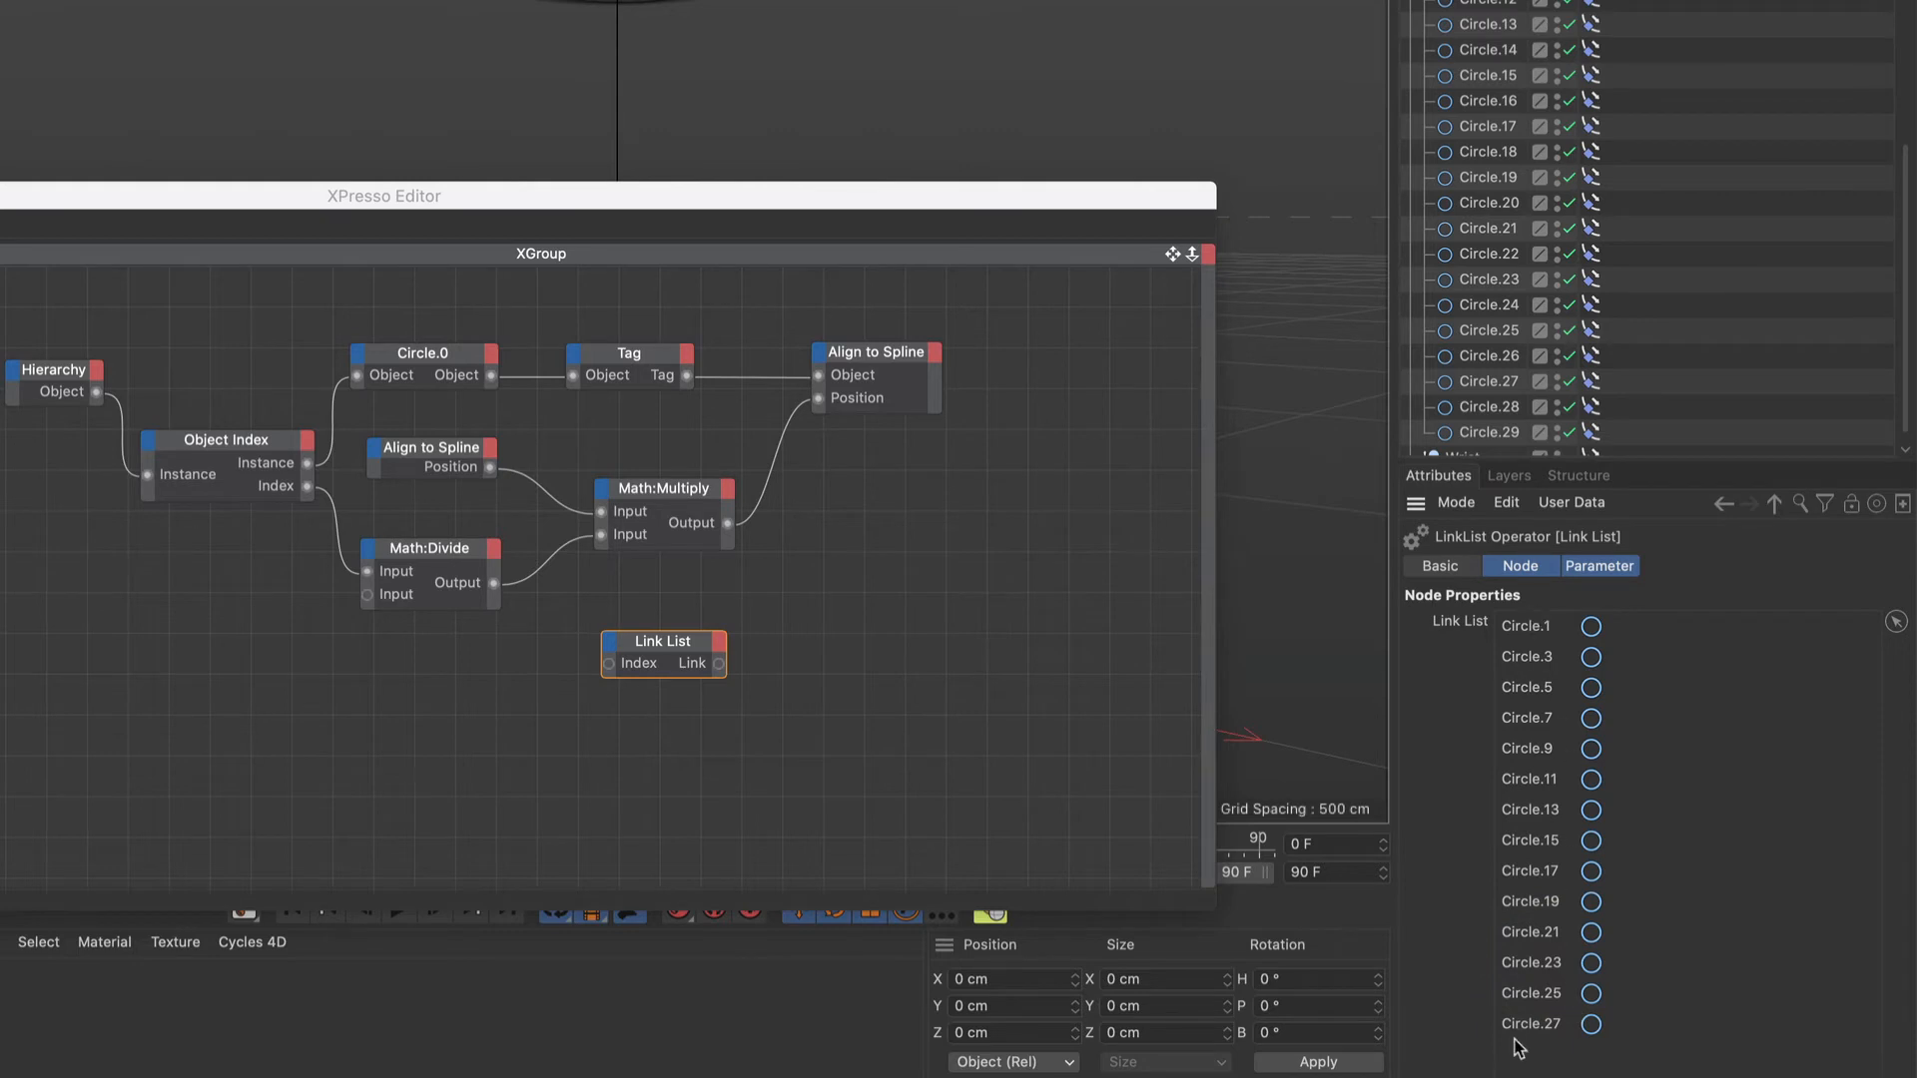
pyautogui.scroll(-1, 1509, 385)
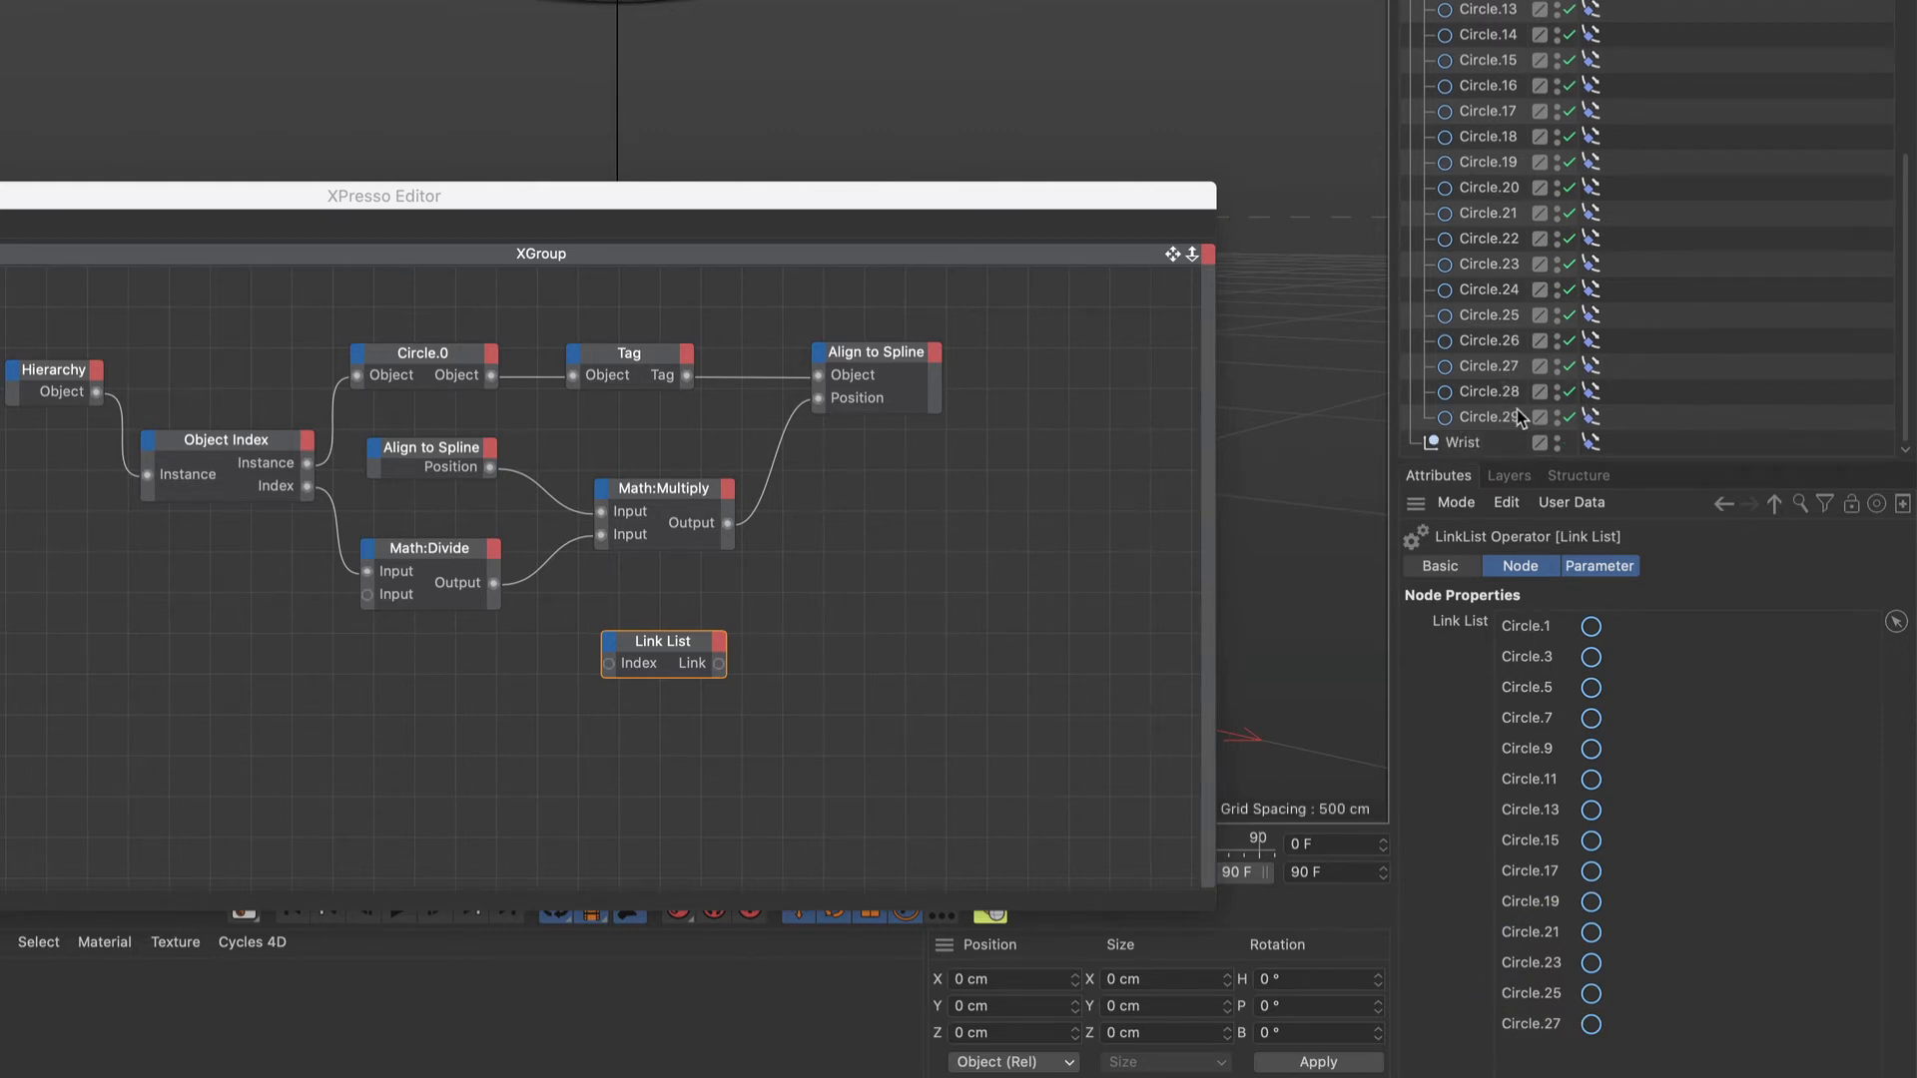
# Connect Object Index's Index output to the Link List's Index input, moving Link List up and Math:Divide down.
pyautogui.click(1090, 201)
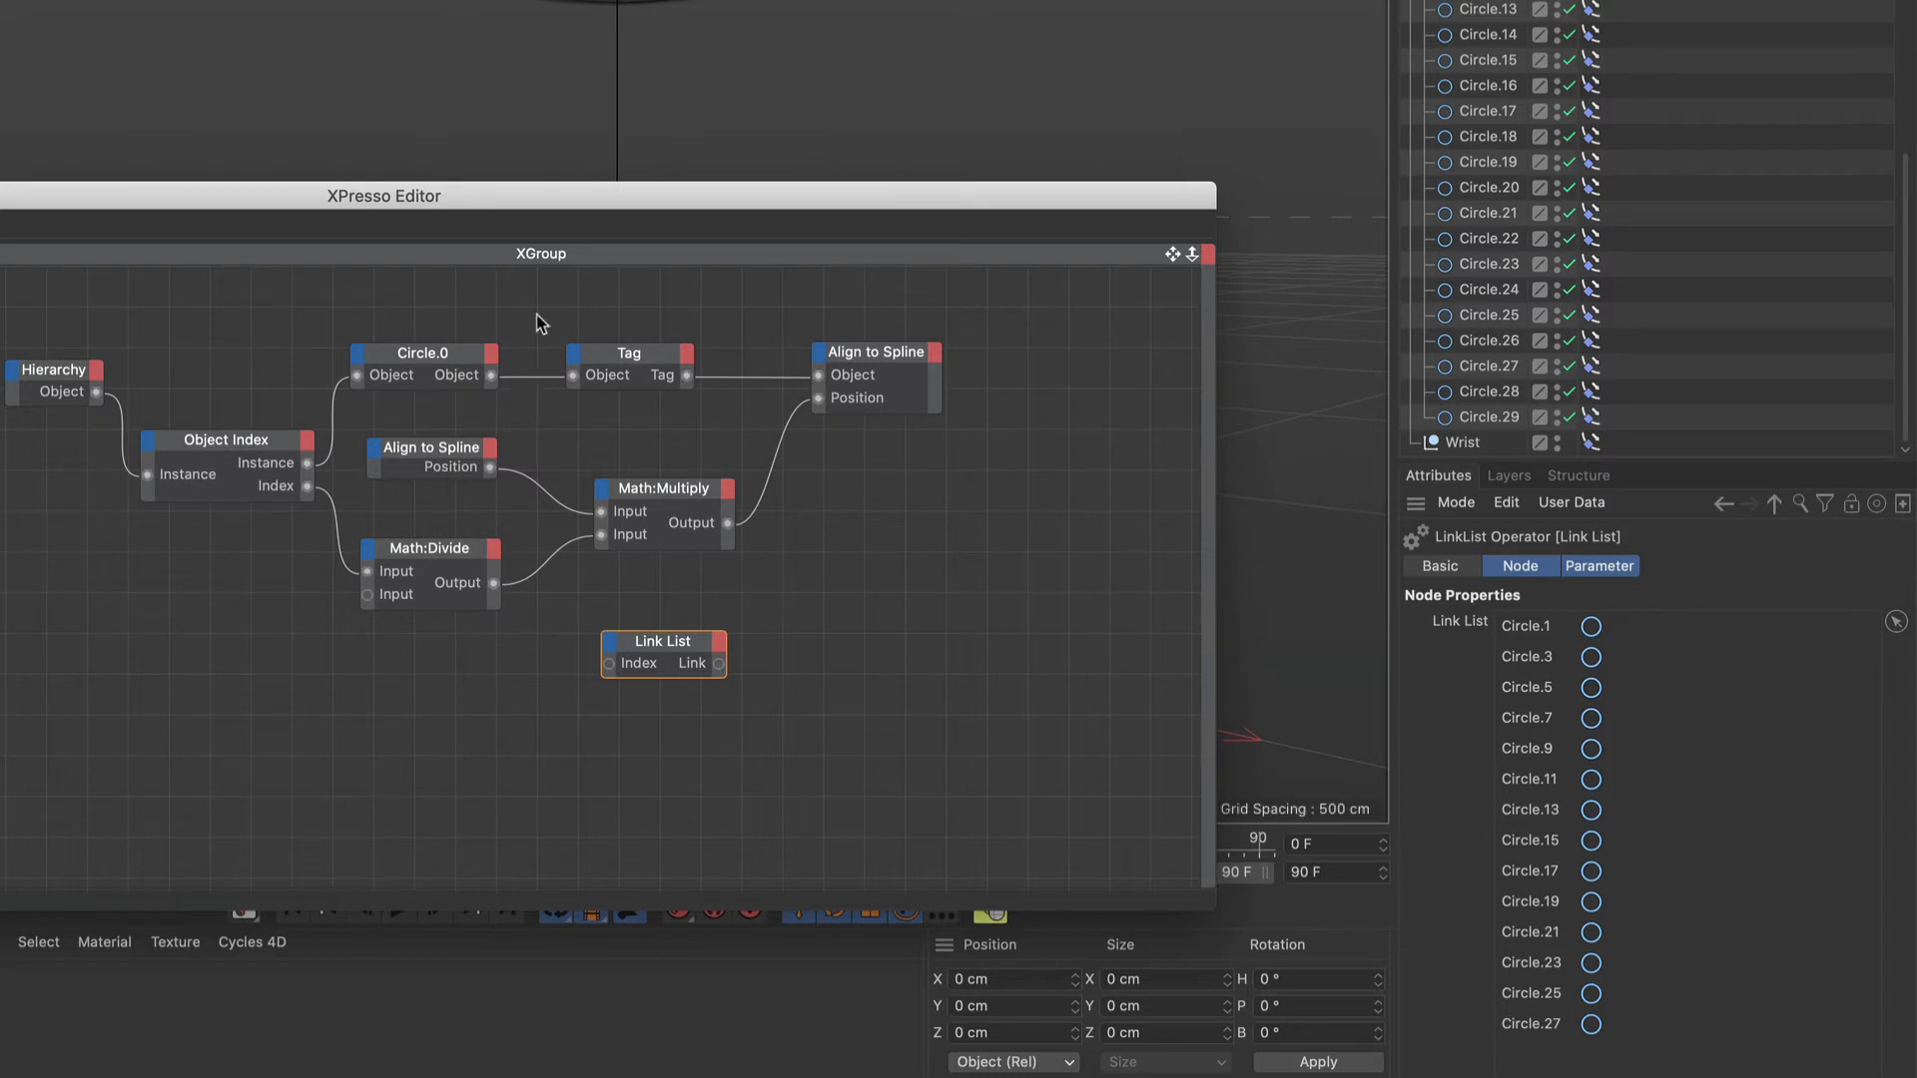
pyautogui.click(491, 469)
pyautogui.moveTo(308, 488); pyautogui.dragTo(608, 665)
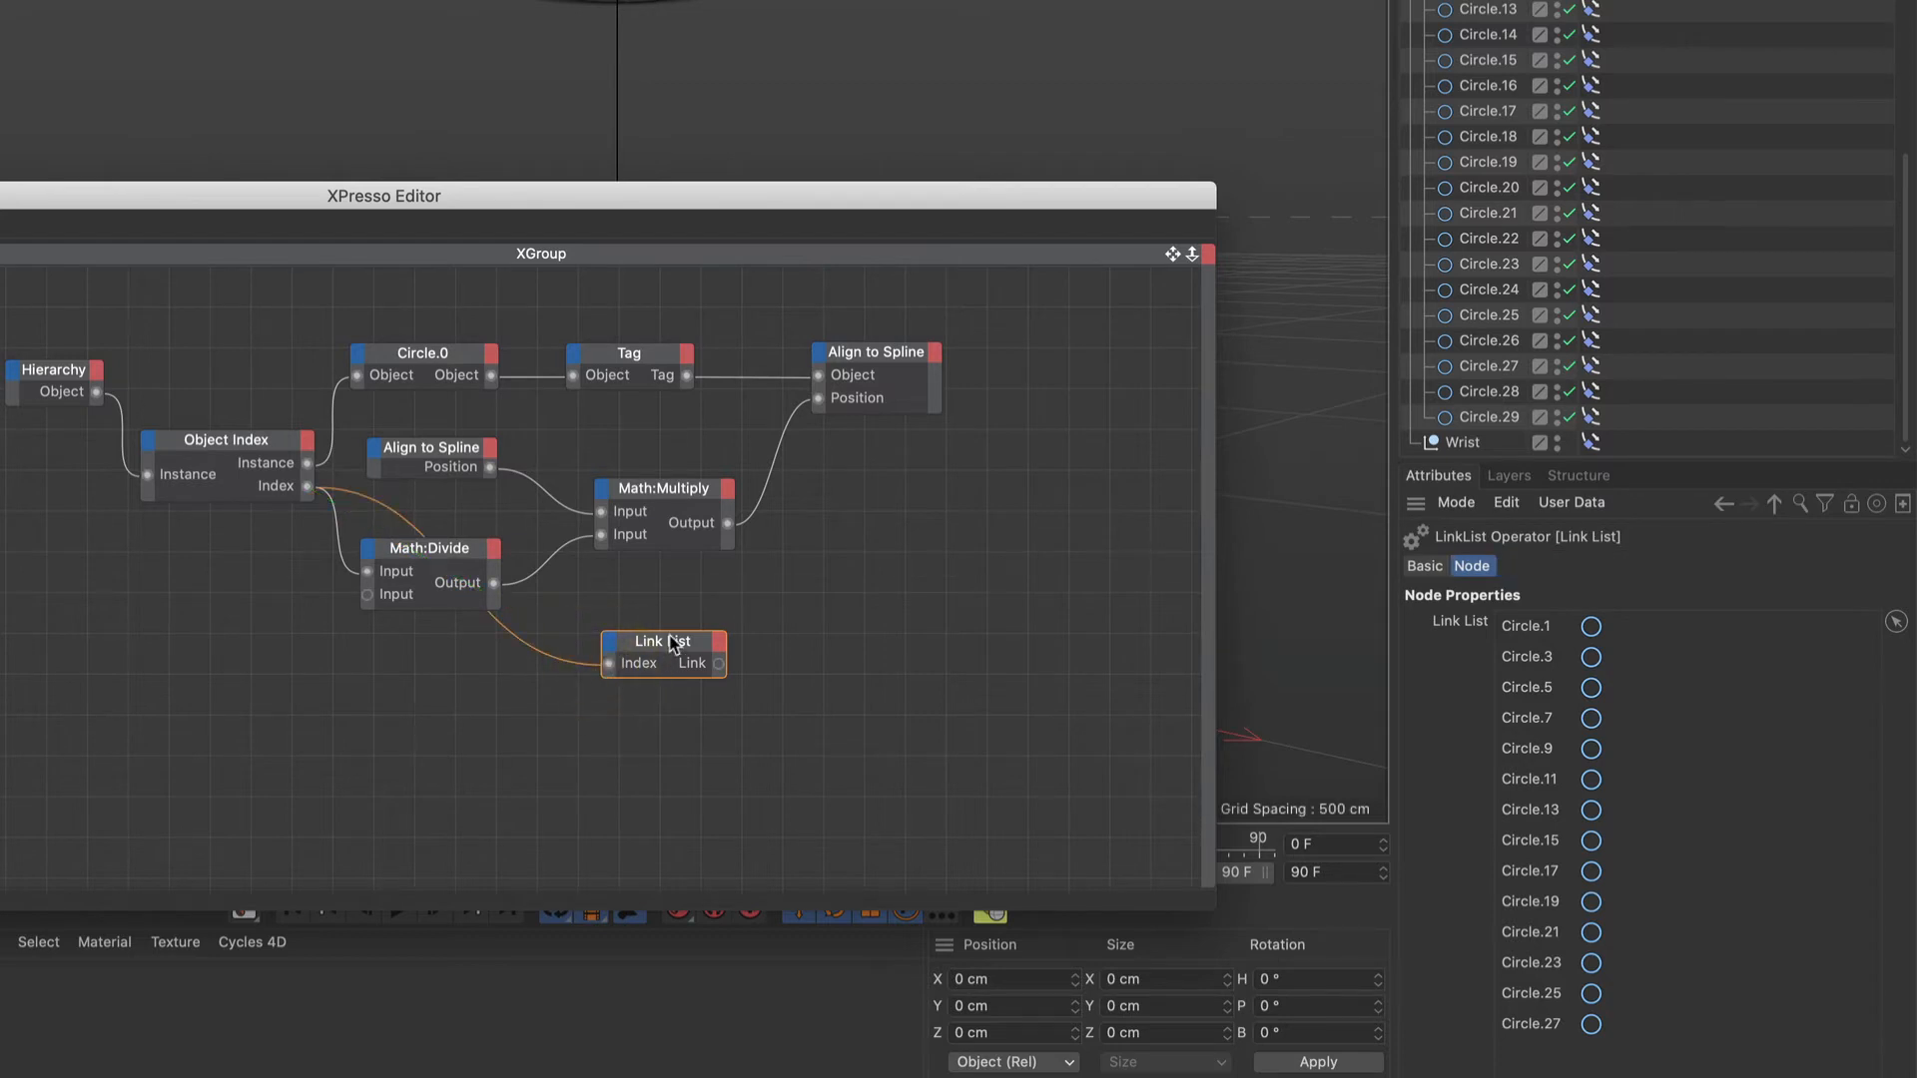
pyautogui.moveTo(673, 642); pyautogui.dragTo(669, 592)
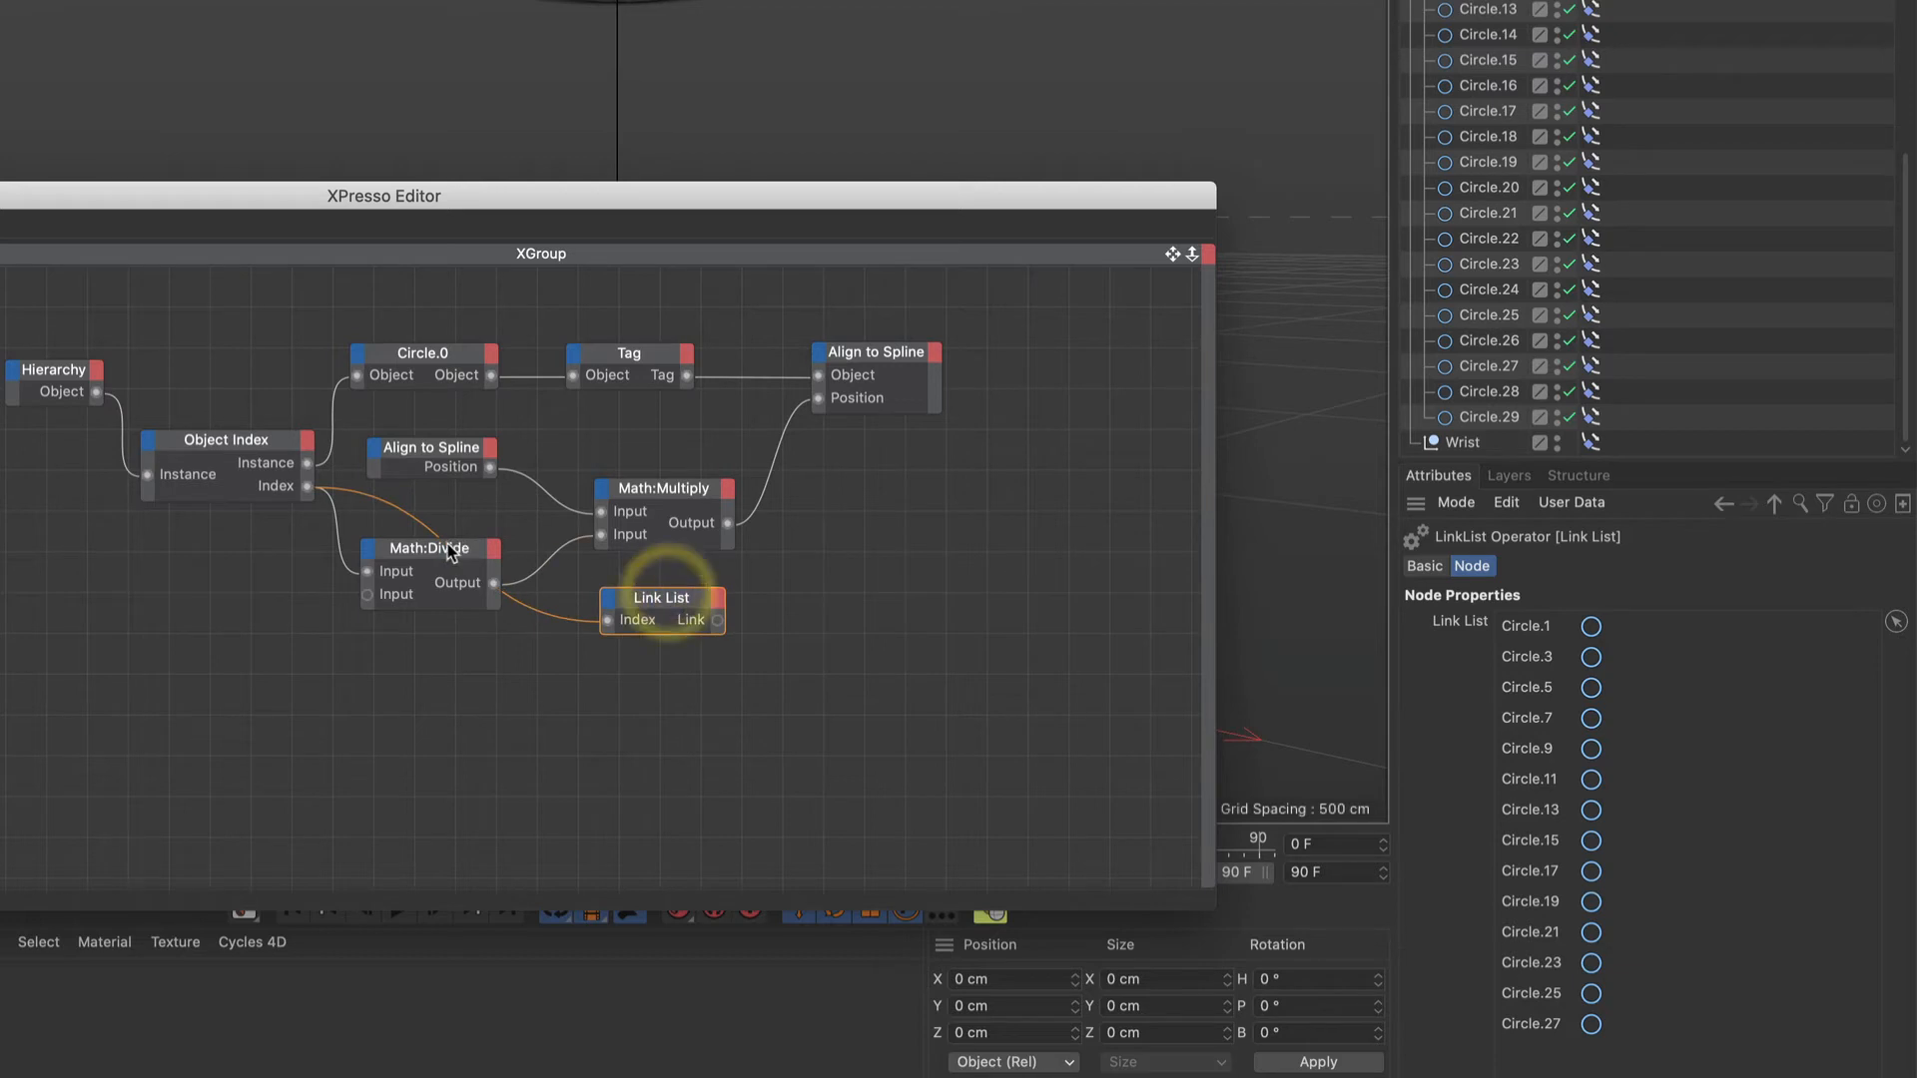
pyautogui.moveTo(453, 551); pyautogui.dragTo(461, 628)
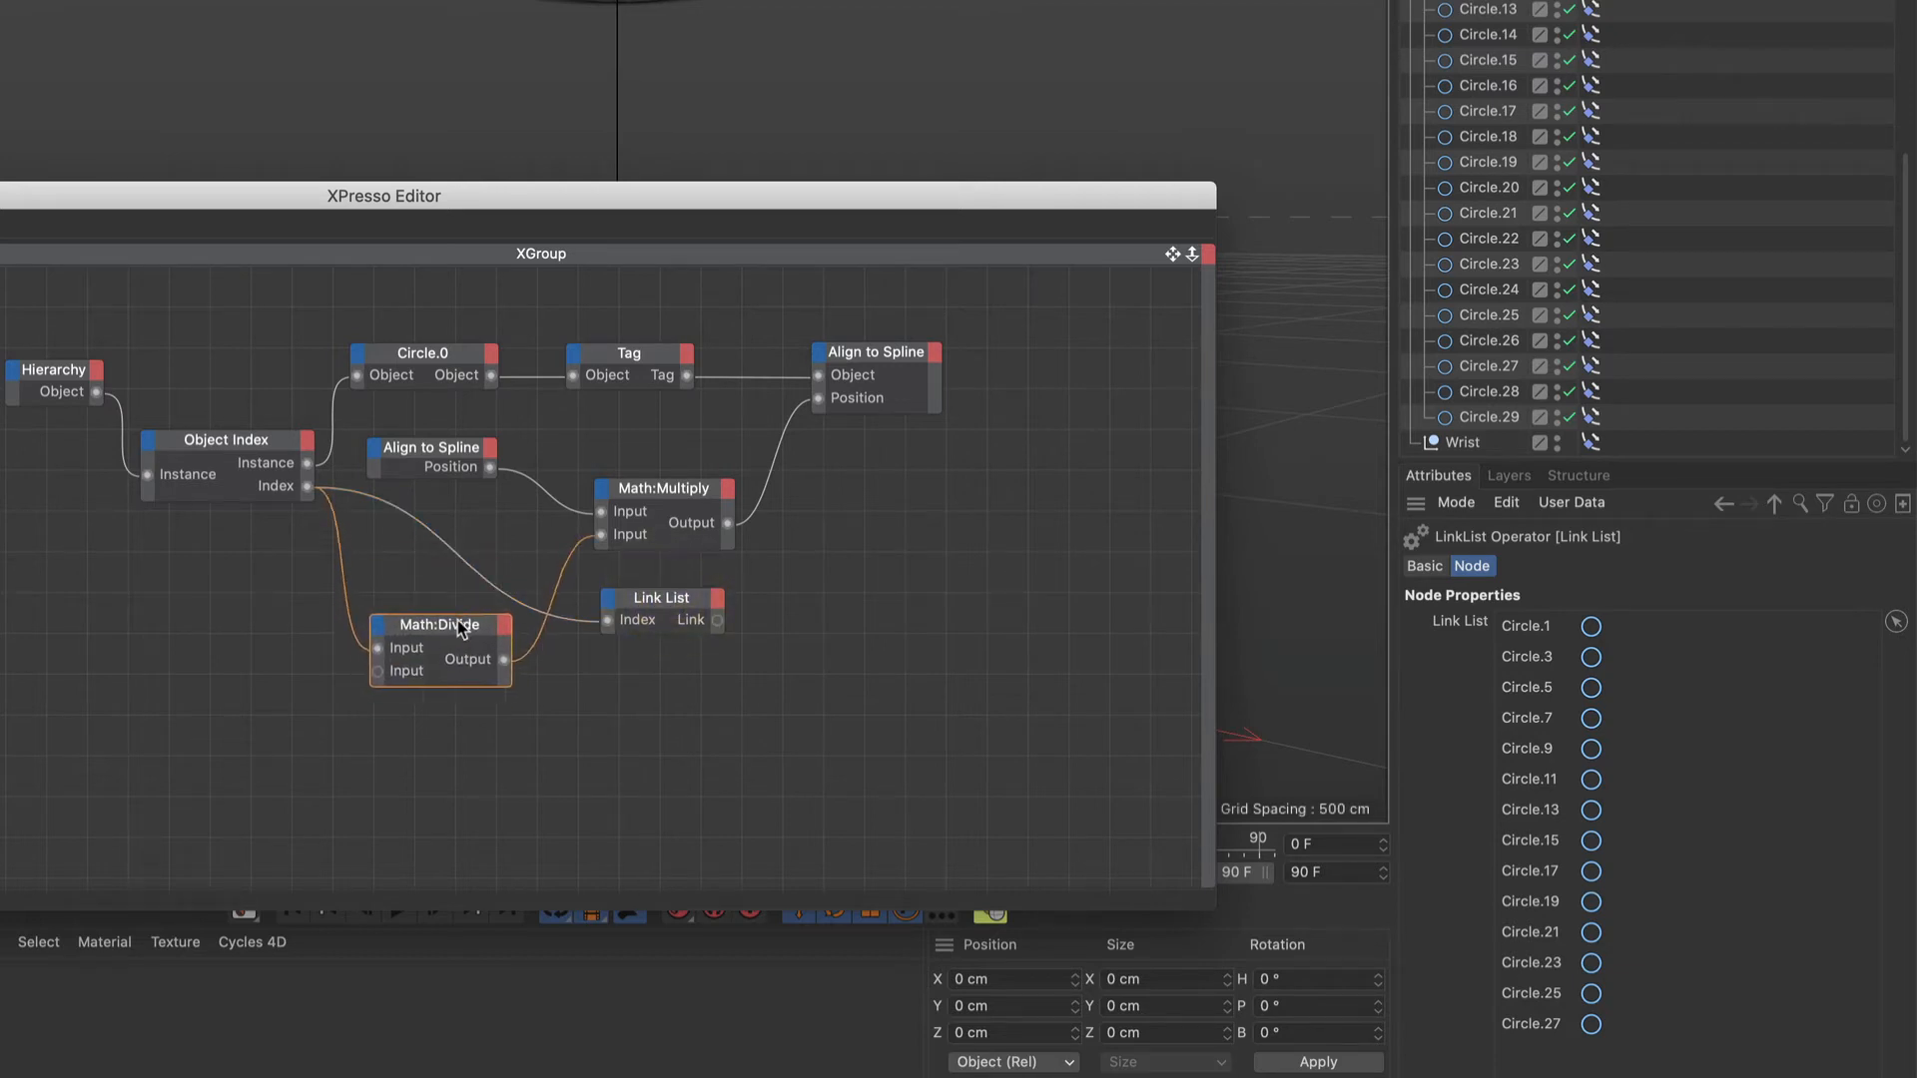
pyautogui.click(539, 648)
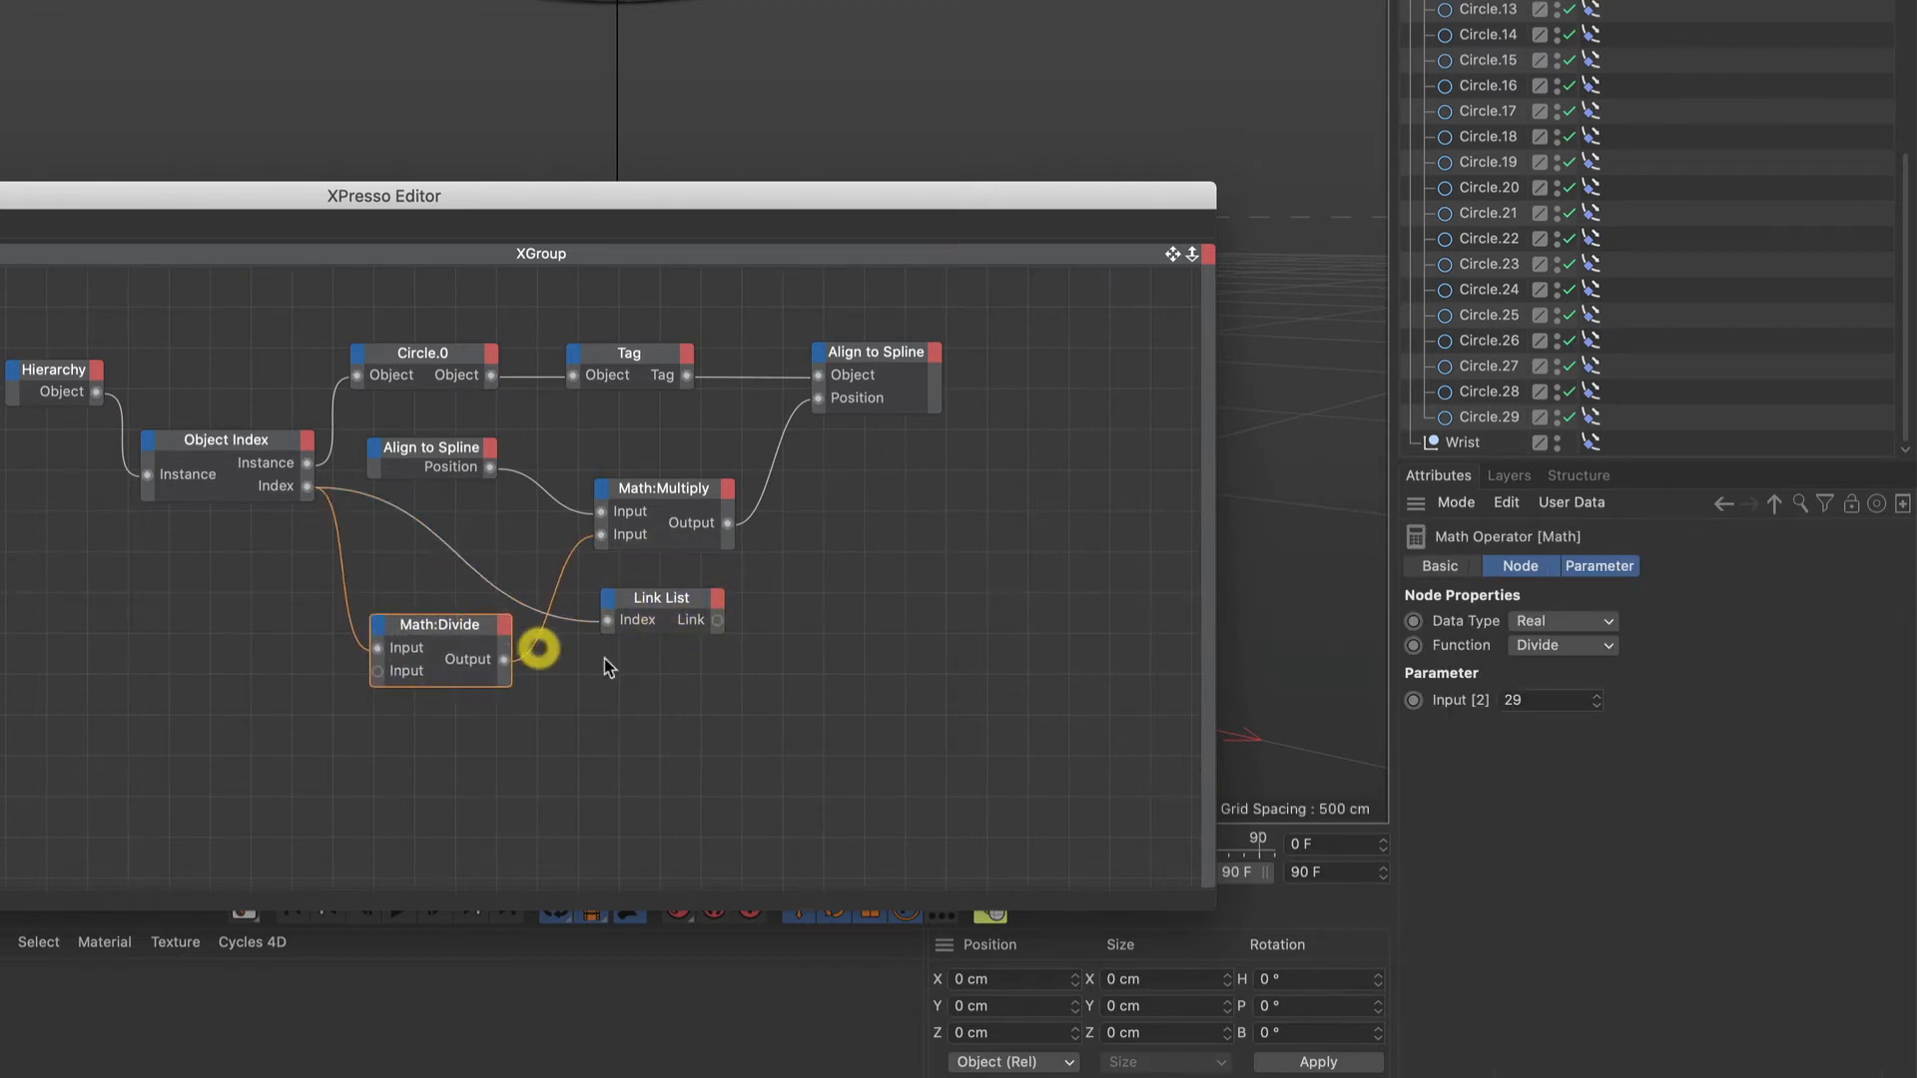
# Add a Range Mapper node from the XPresso Calculate group and place it below the Link List node.
pyautogui.rightClick(641, 691)
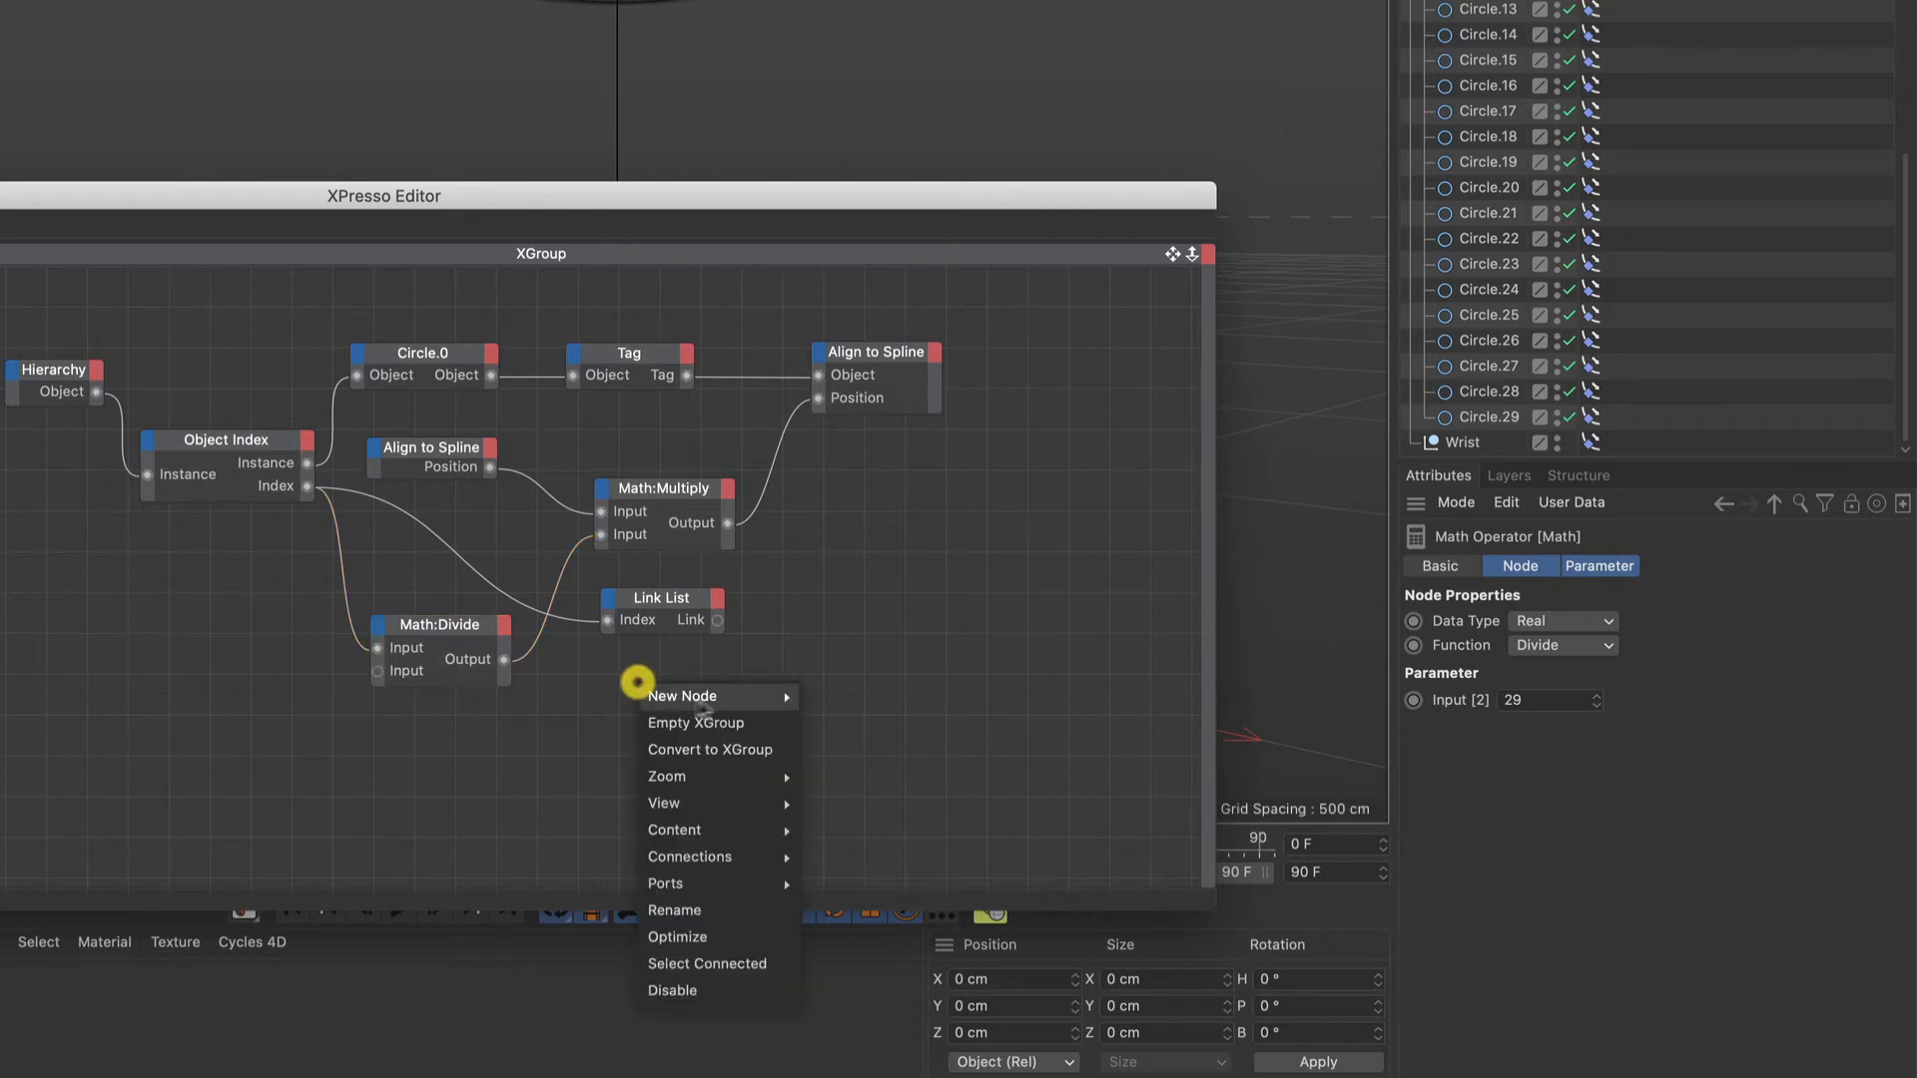
pyautogui.moveTo(688, 696)
pyautogui.moveTo(849, 695)
pyautogui.moveTo(984, 775)
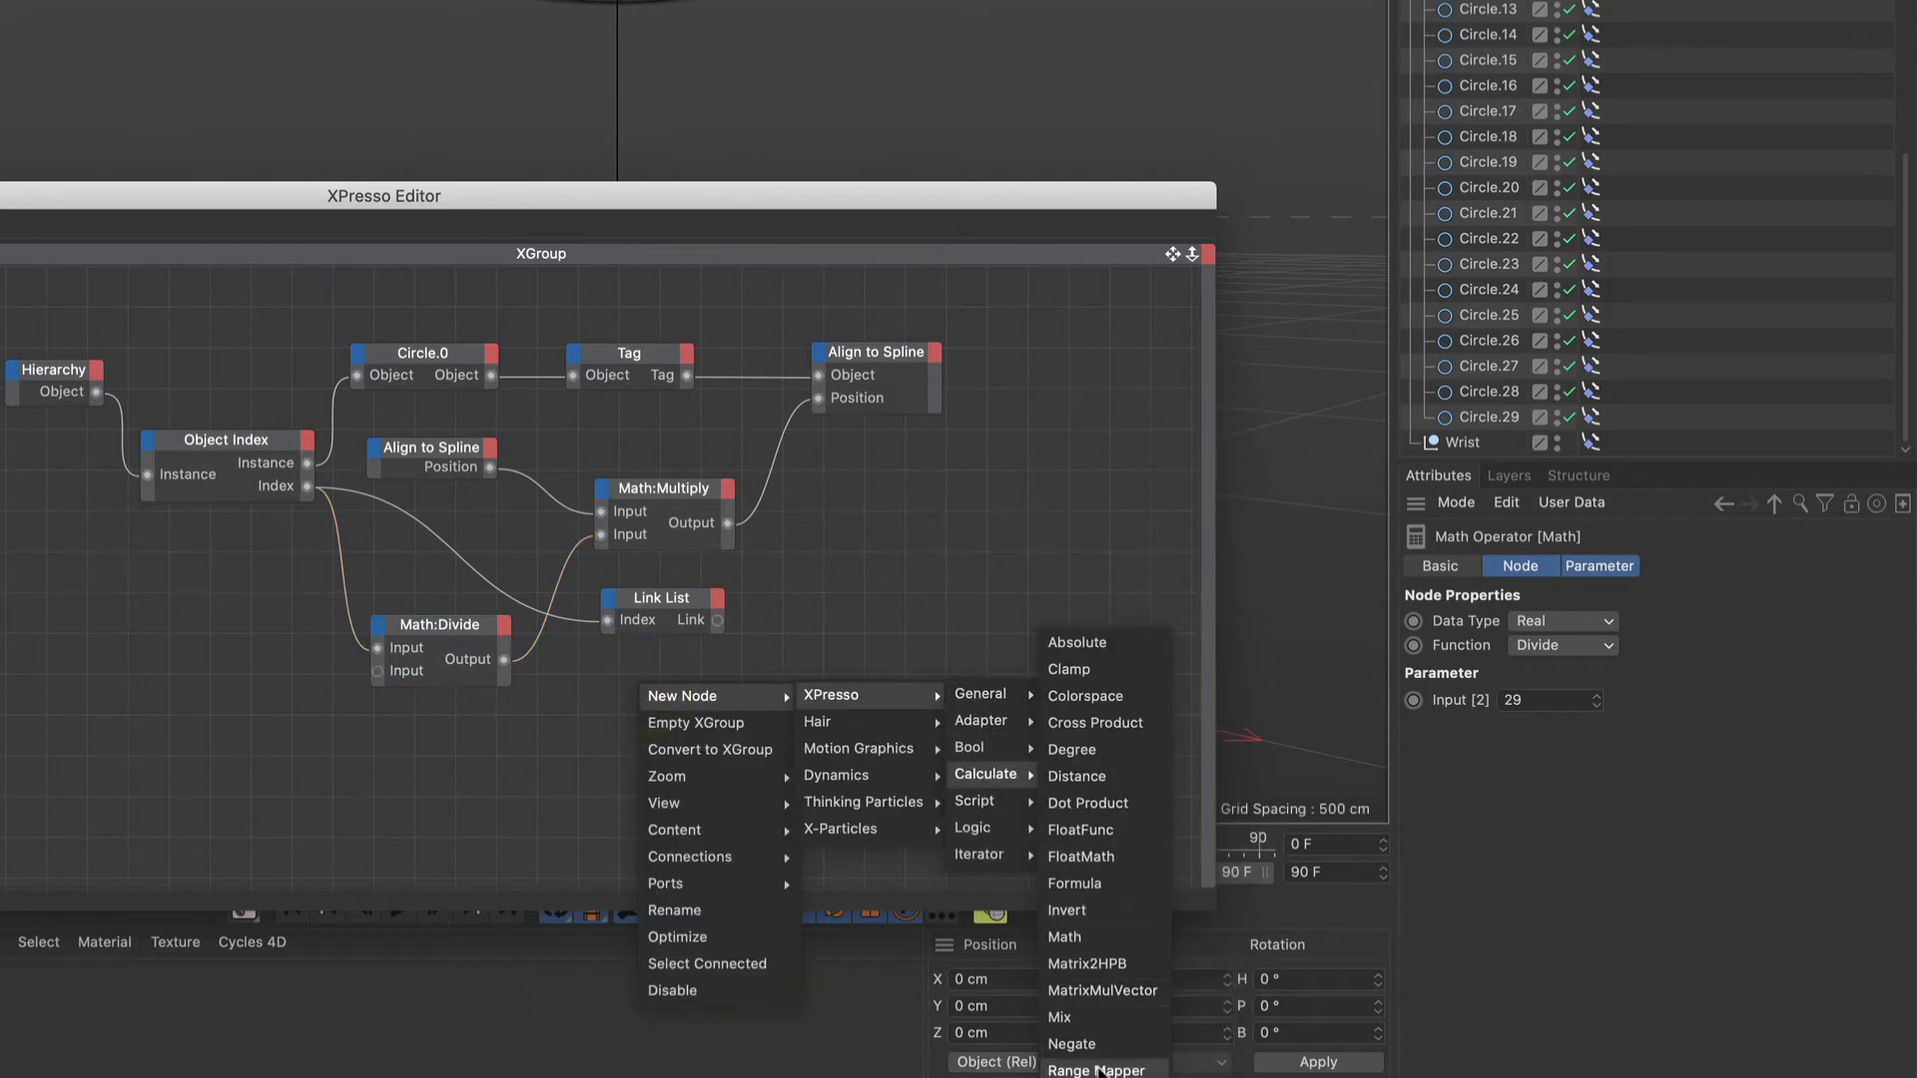
pyautogui.click(1095, 1069)
pyautogui.moveTo(657, 677); pyautogui.dragTo(695, 712)
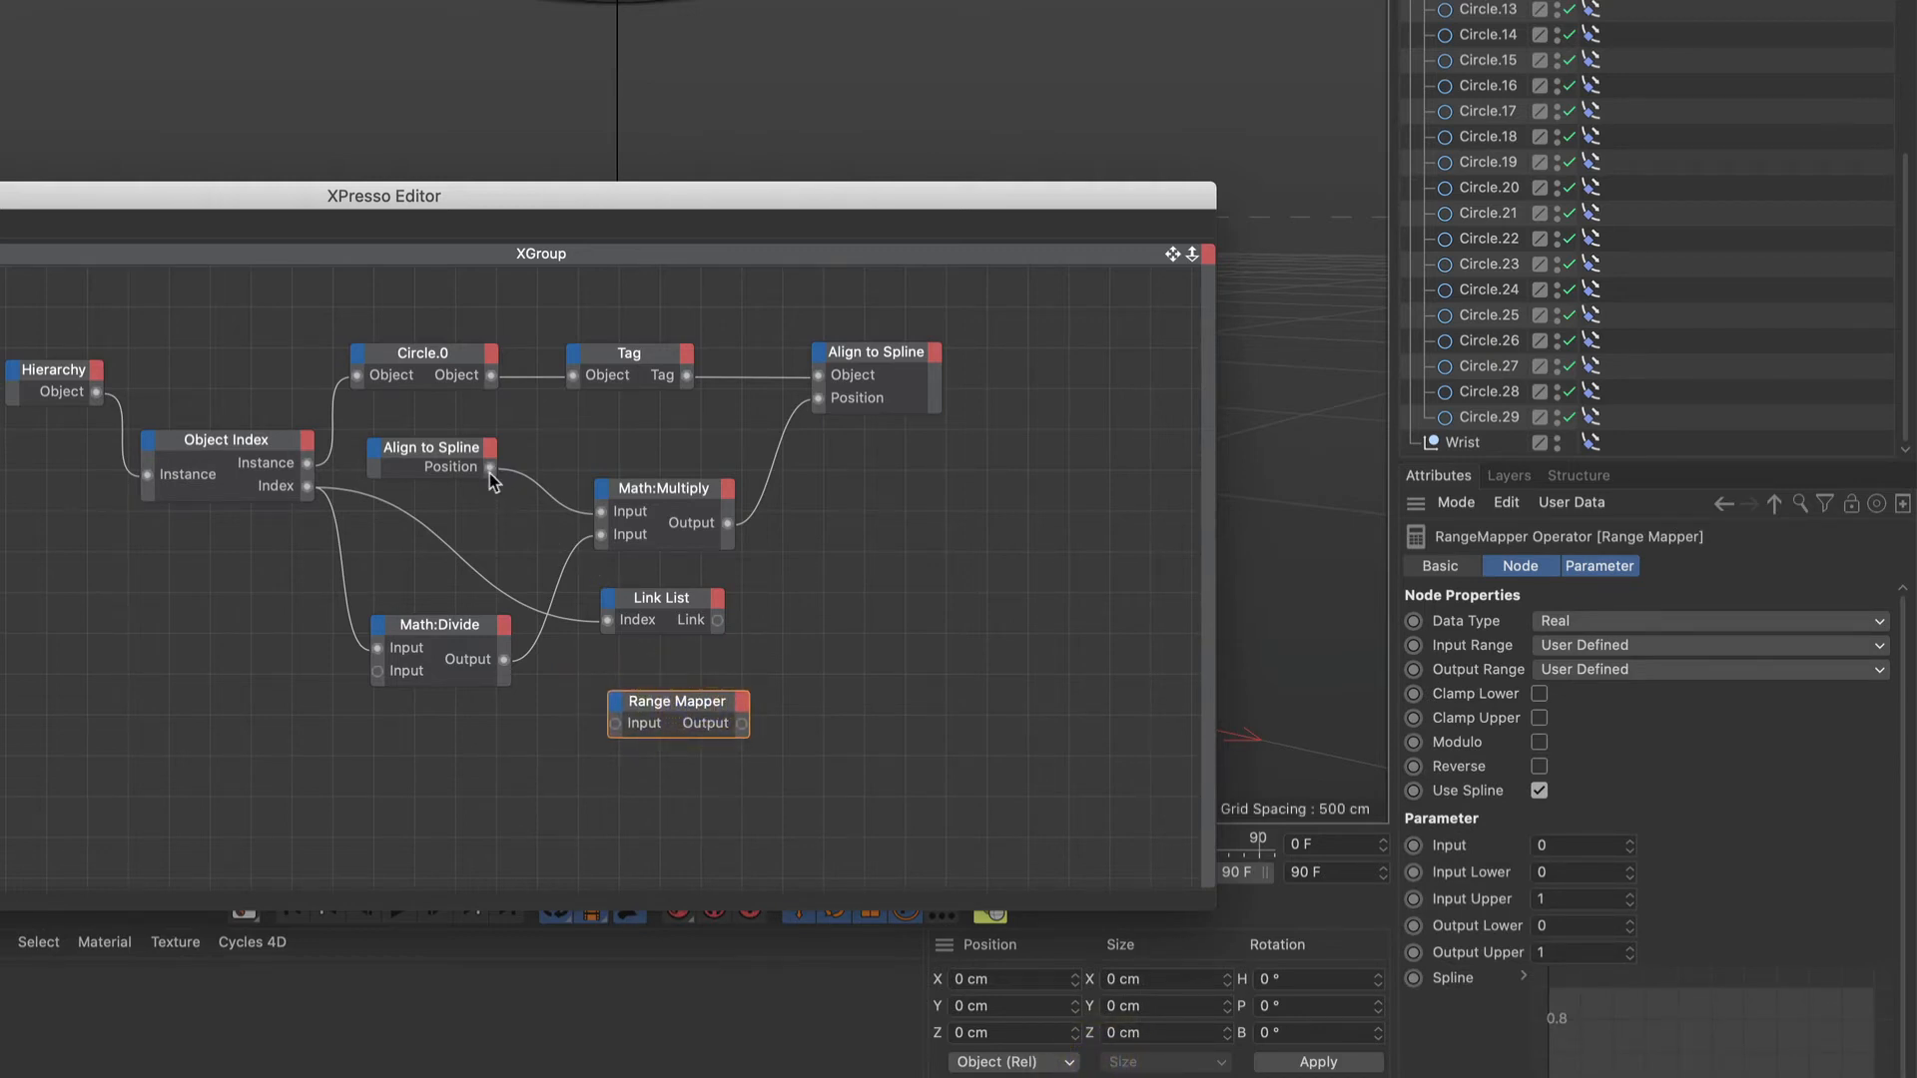
# Connect the Position output of the Align to Spline node above Math:Divide to the Range Mapper's input.
pyautogui.moveTo(489, 470); pyautogui.dragTo(602, 707)
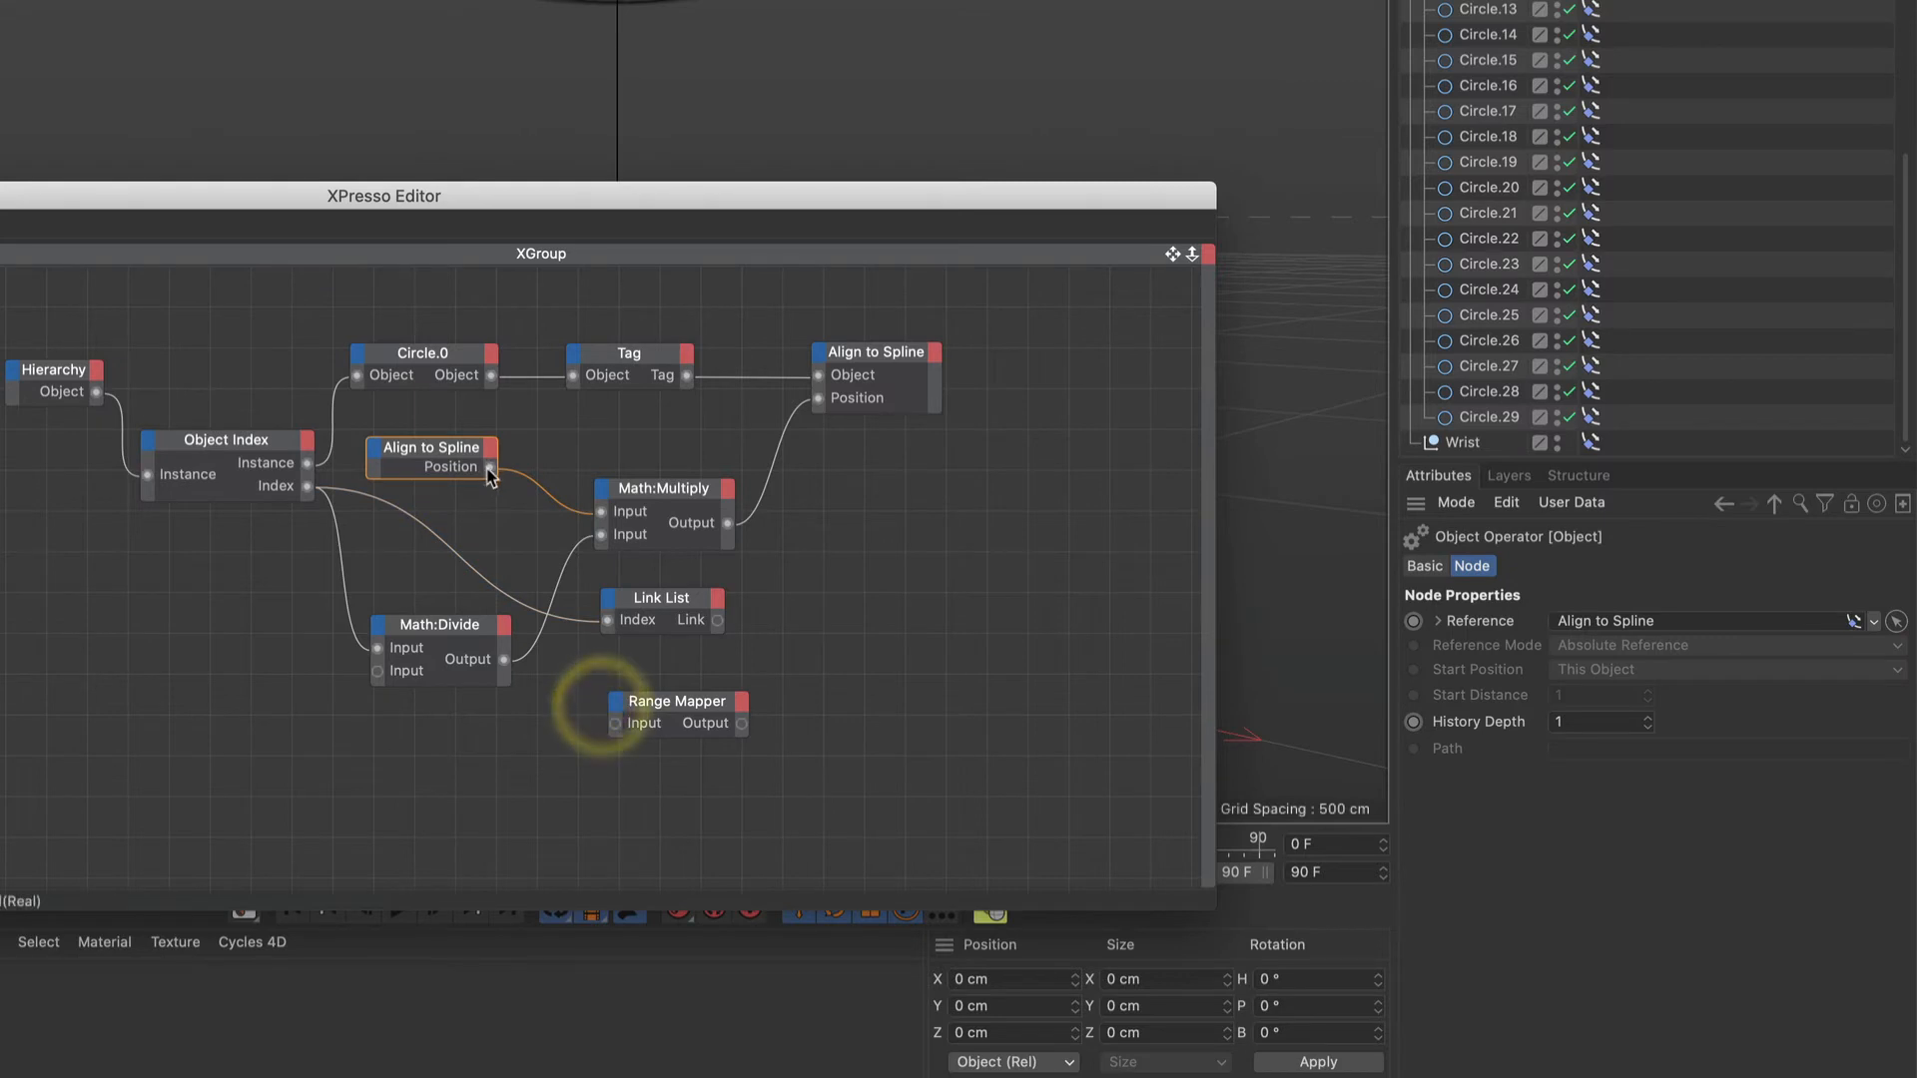
pyautogui.moveTo(494, 471); pyautogui.dragTo(535, 544)
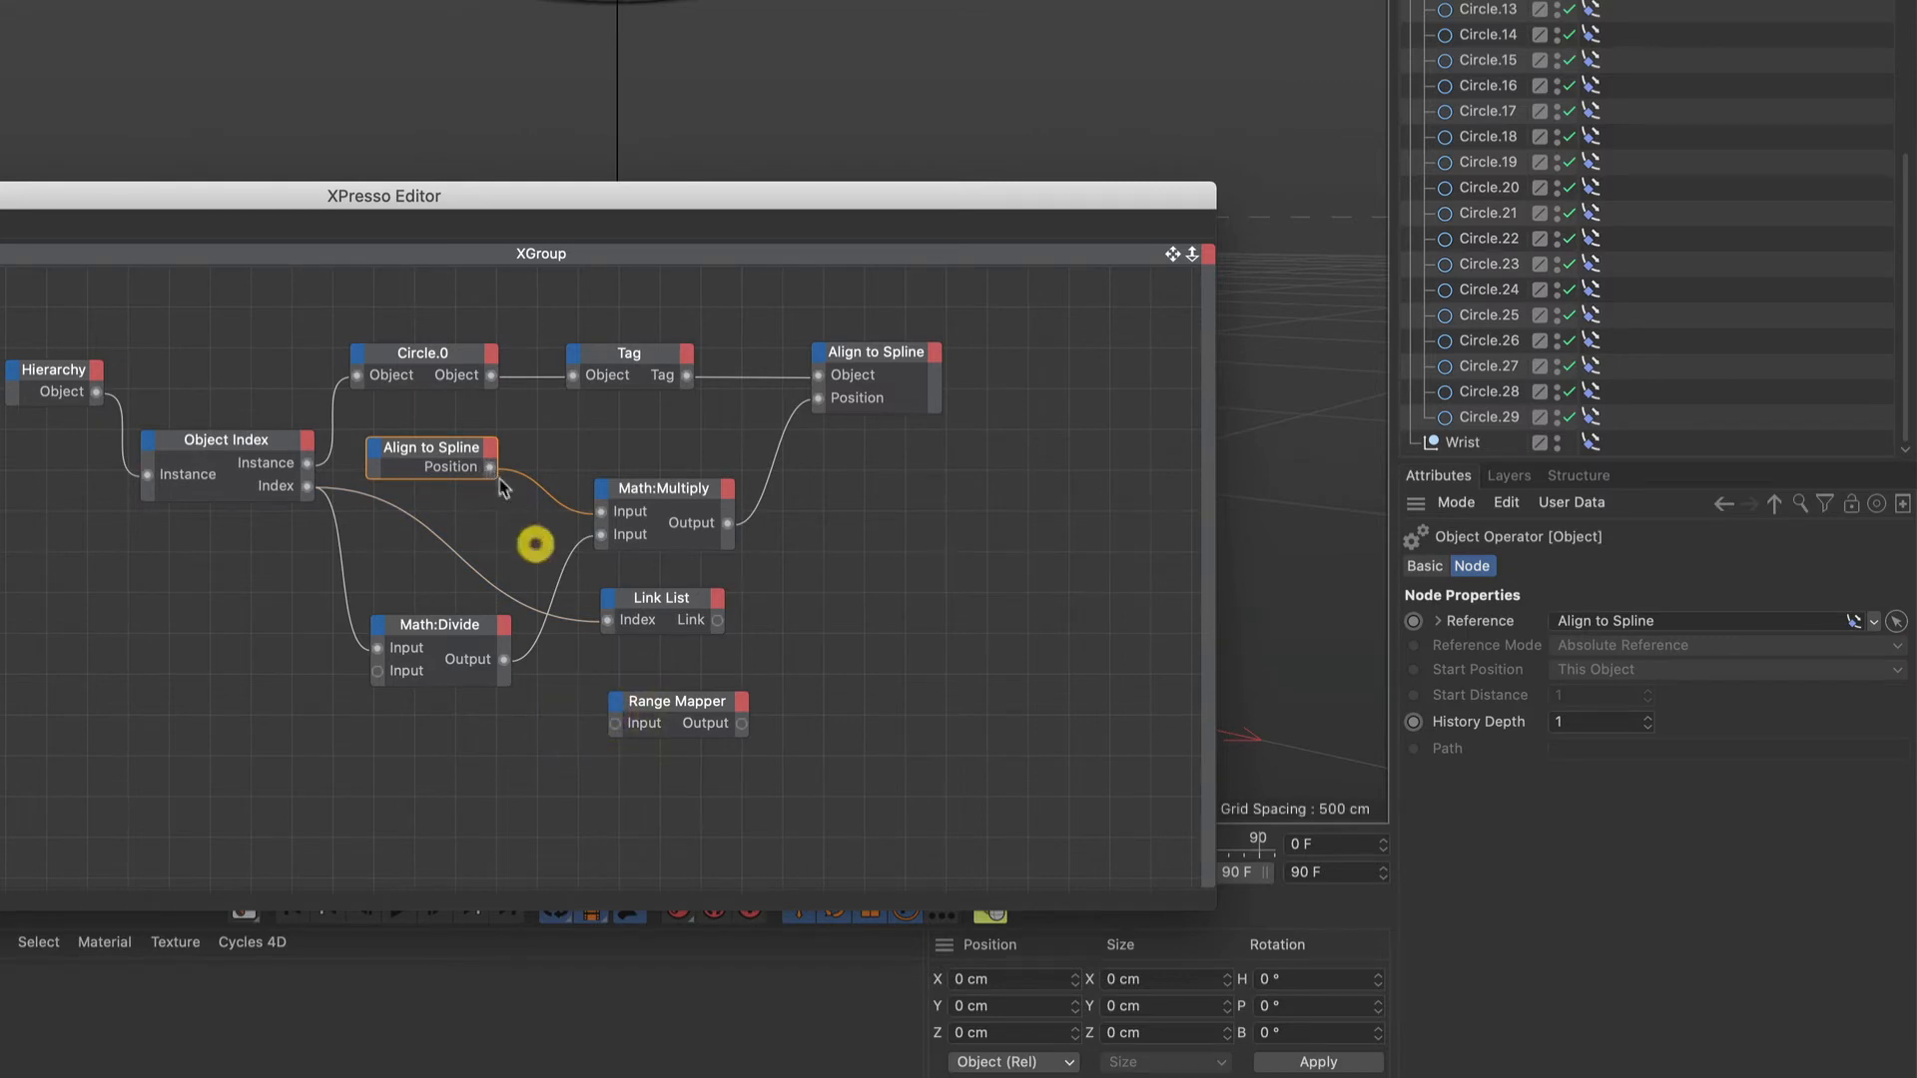
pyautogui.moveTo(493, 471); pyautogui.dragTo(691, 711)
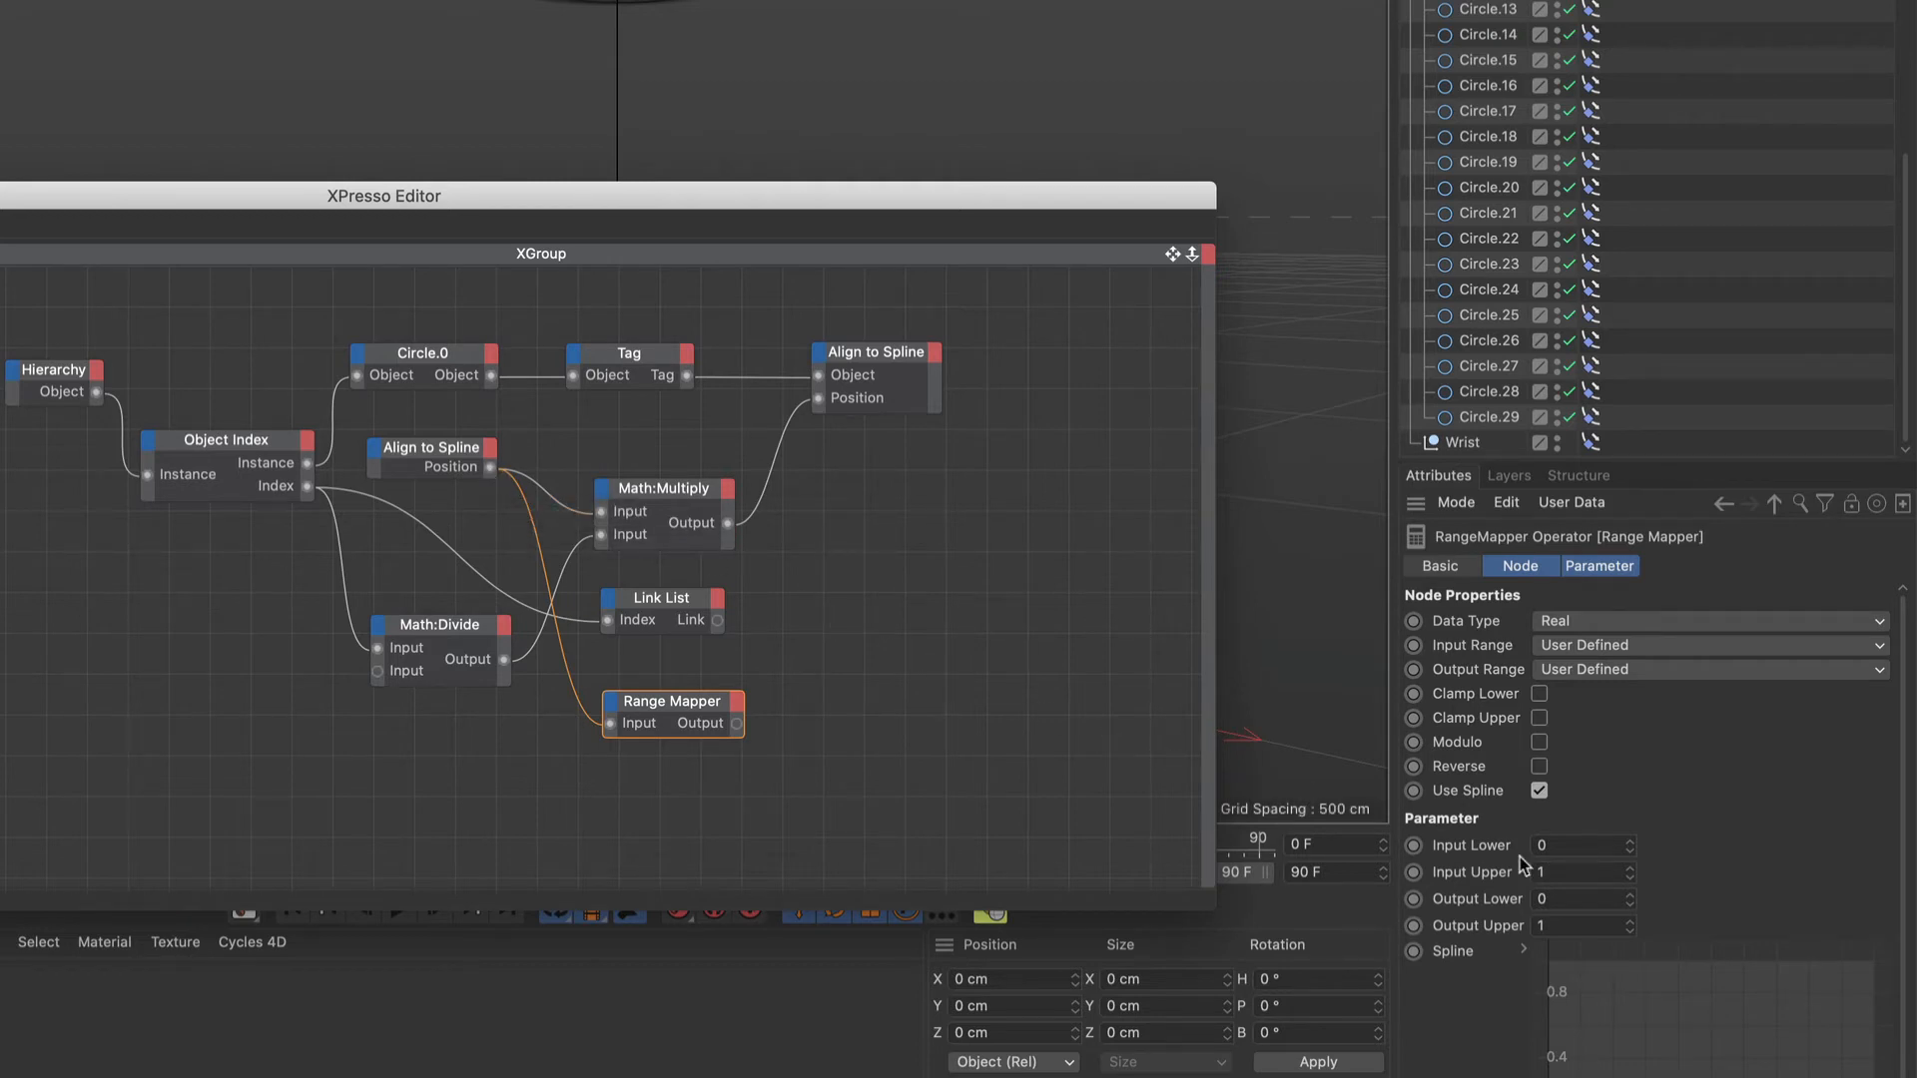
# Set the Range Mapper's Output Lower to 23 and Output Upper to 27.
pyautogui.doubleClick(1584, 898)
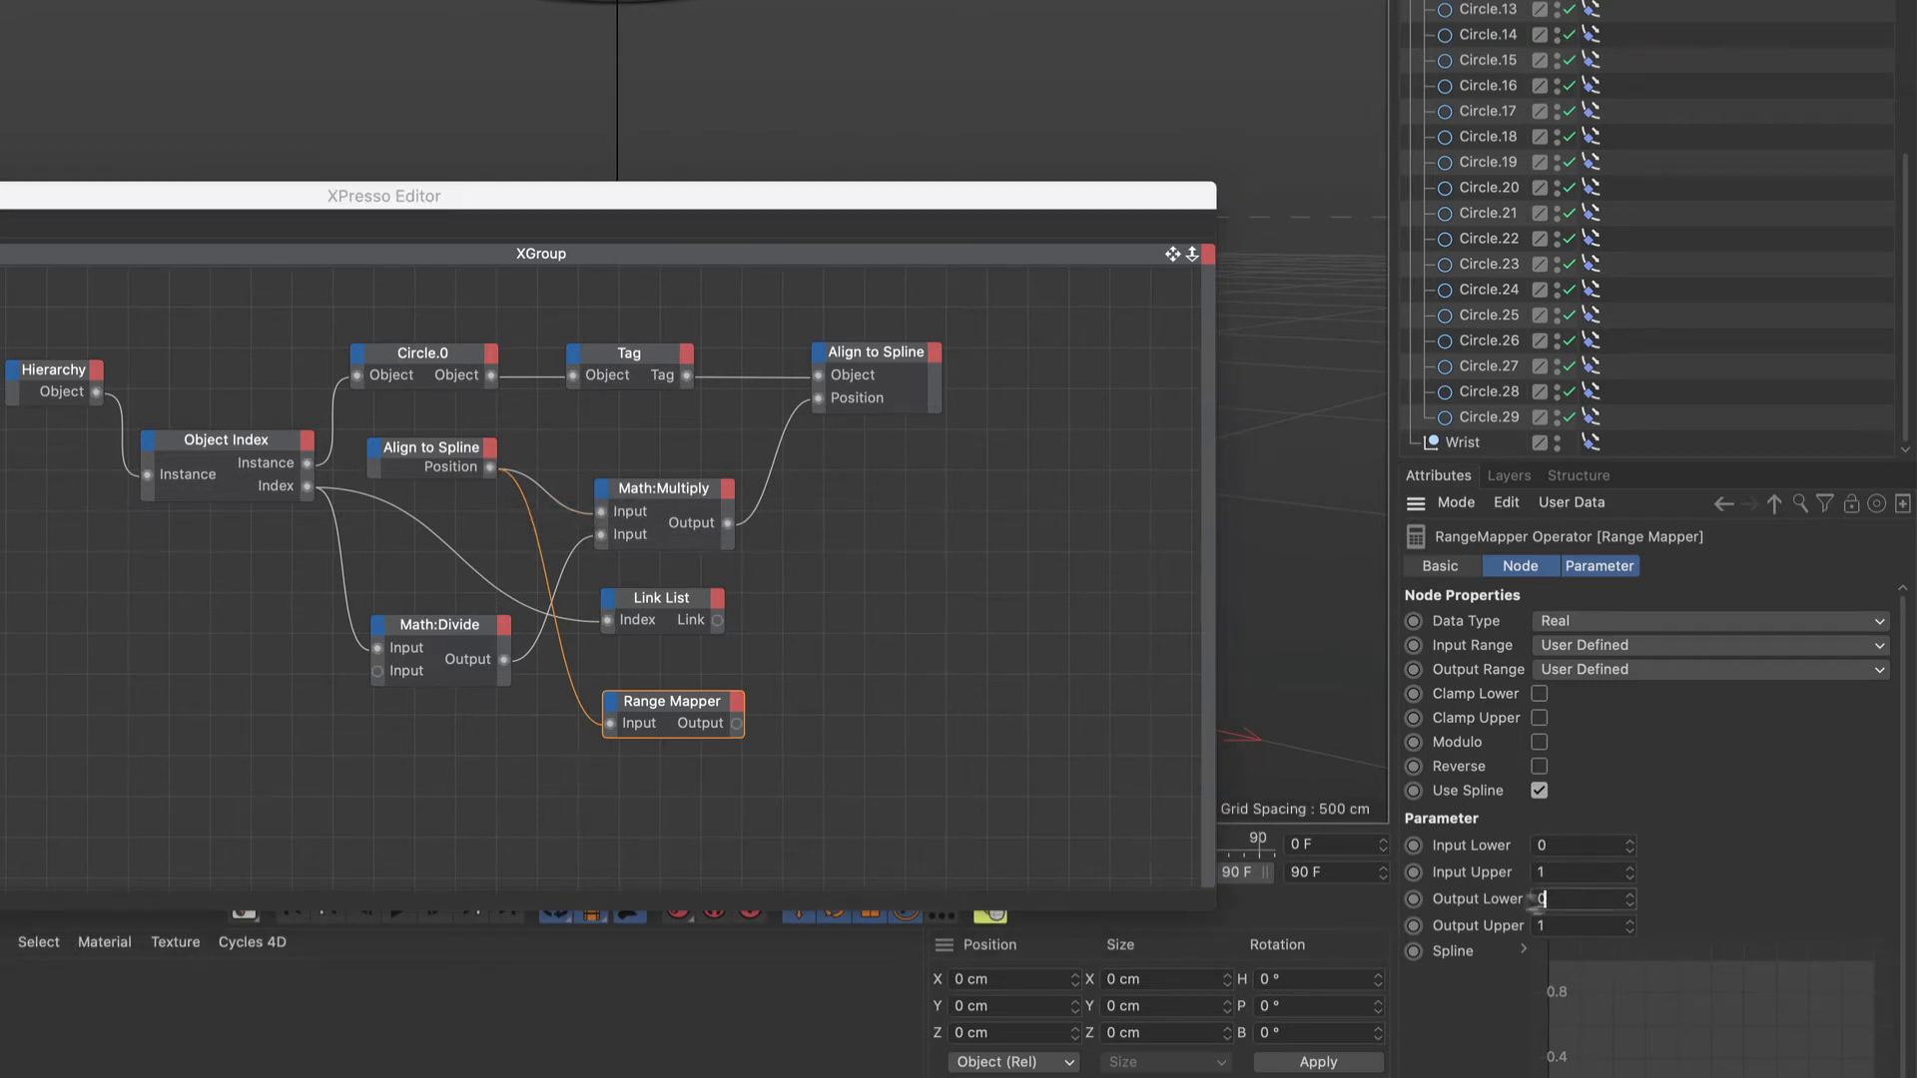
pyautogui.write('23')
pyautogui.doubleClick(1538, 927)
pyautogui.write('27')
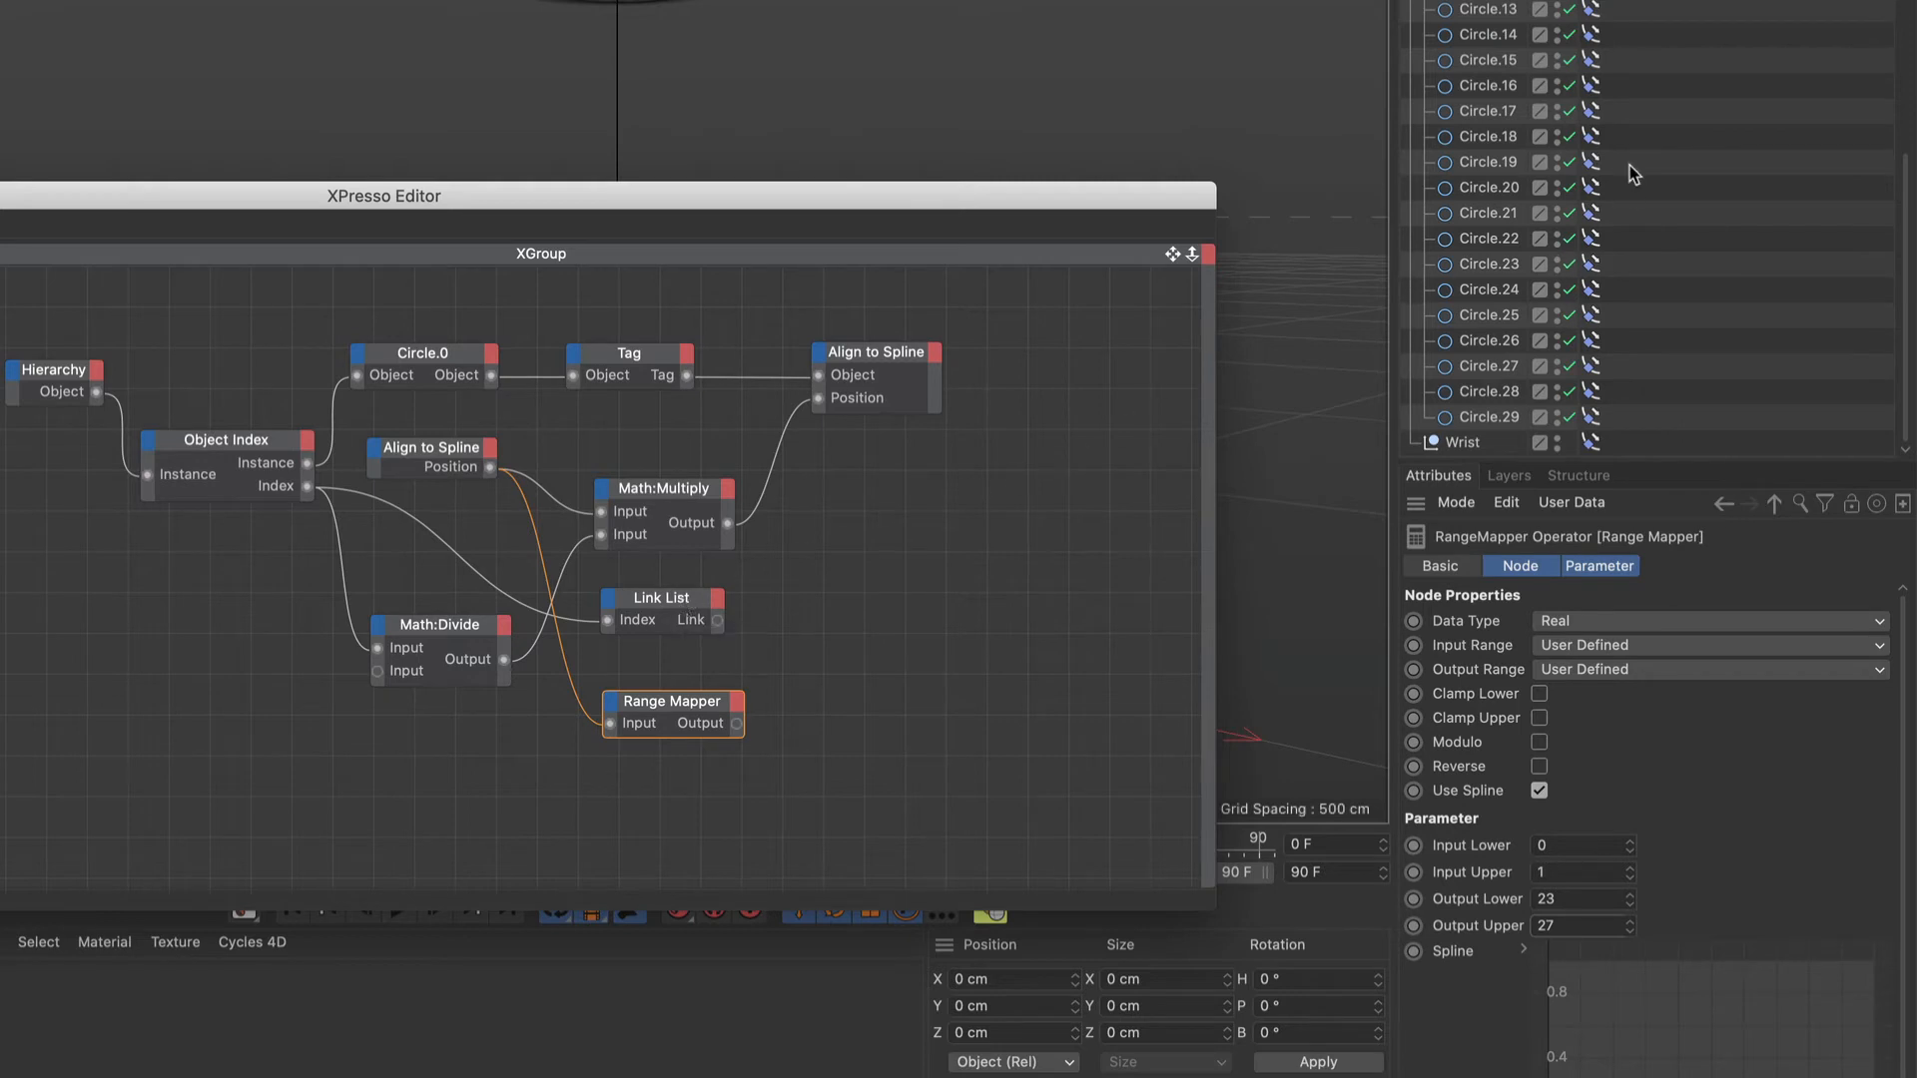
# Add Circle.1 as a node beside the Link List and Range Mapper nodes, with Object and Radius input ports.
pyautogui.scroll(5, 1511, 140)
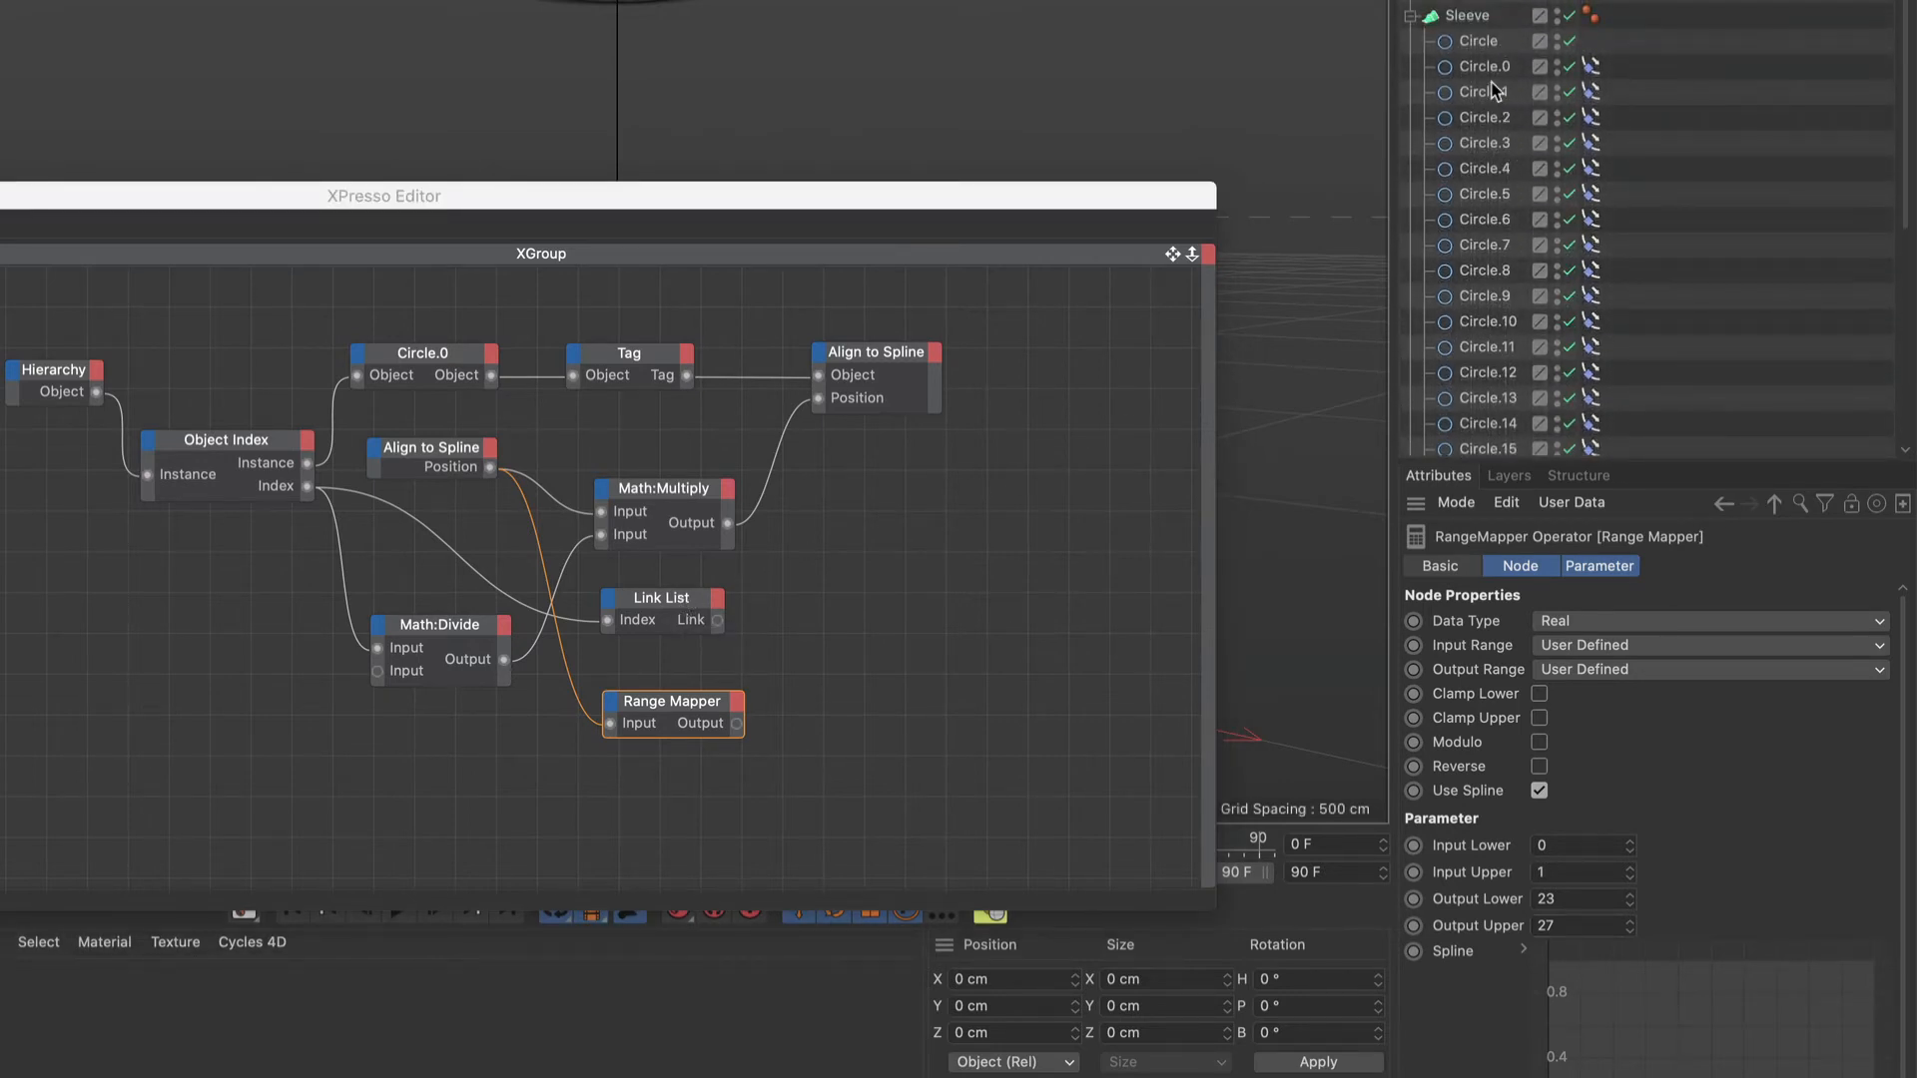
pyautogui.moveTo(1488, 95); pyautogui.dragTo(899, 672)
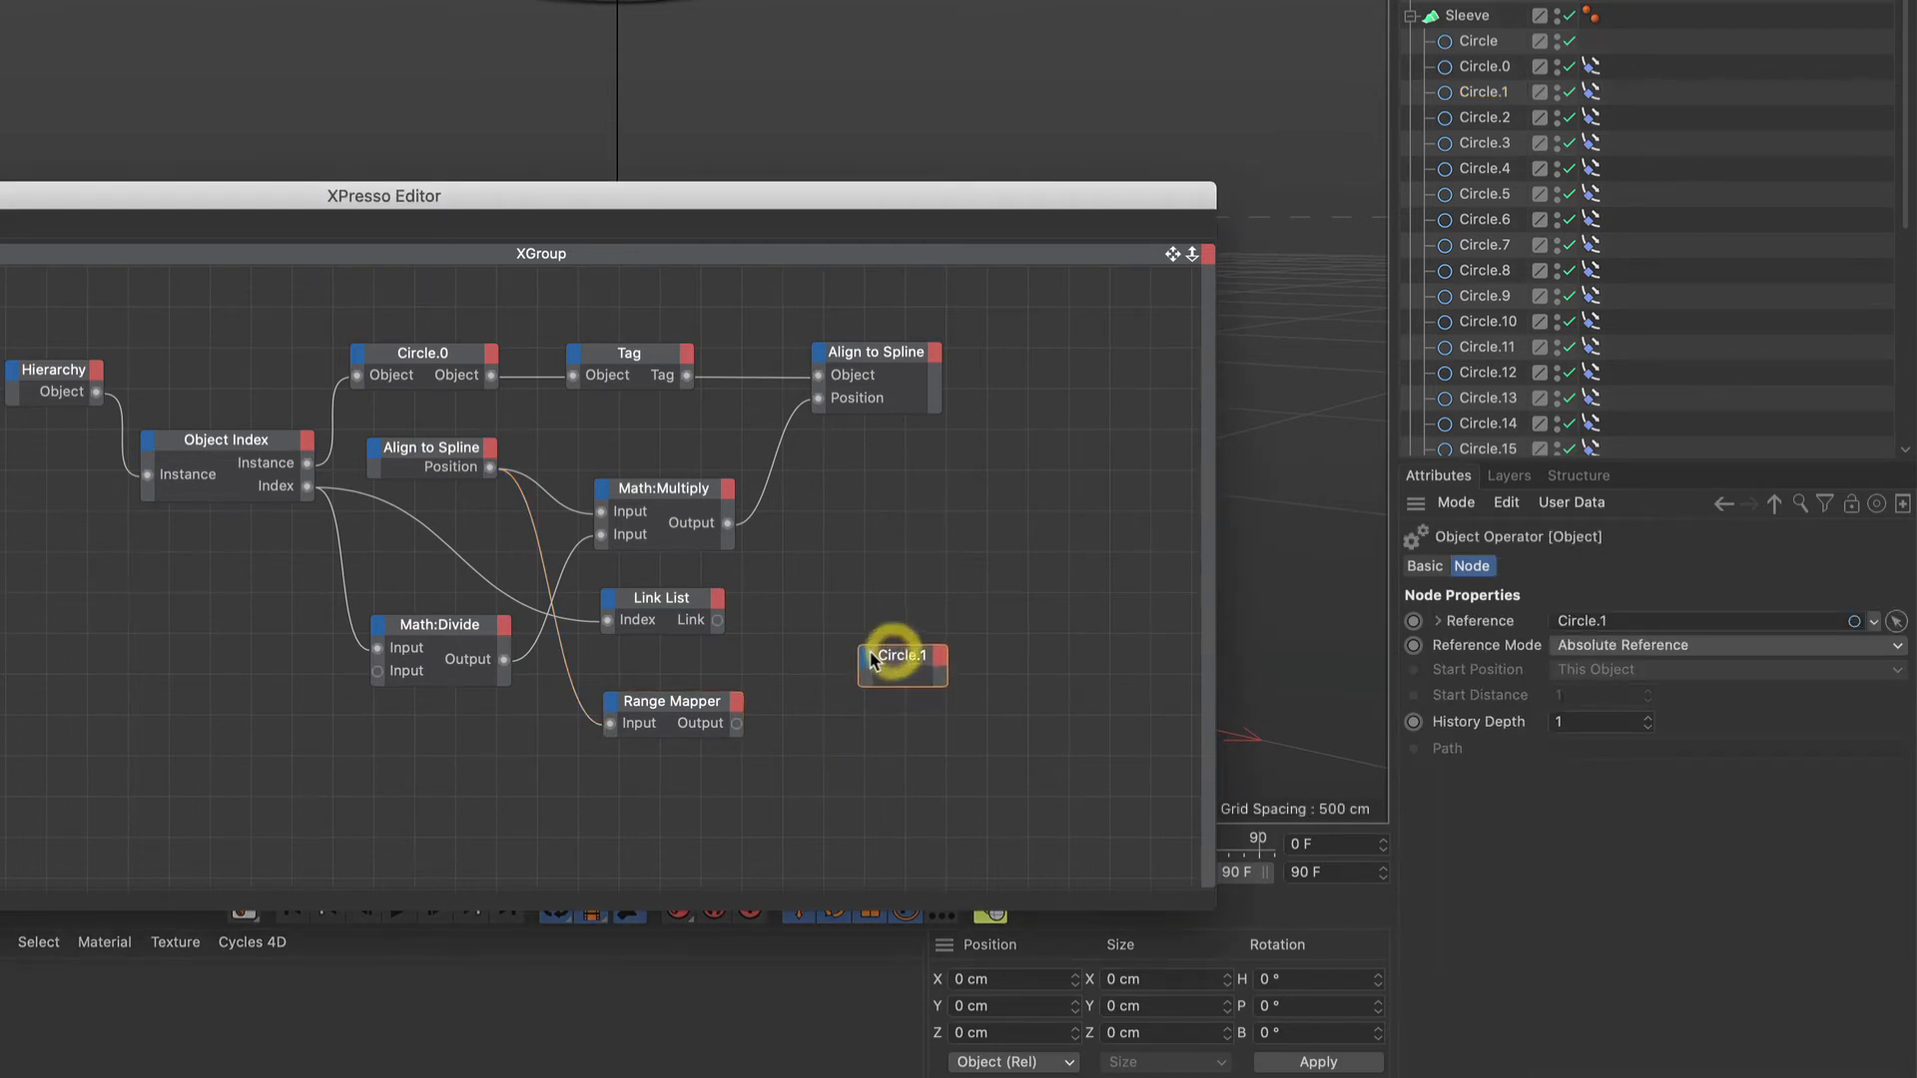
pyautogui.click(868, 655)
pyautogui.click(901, 801)
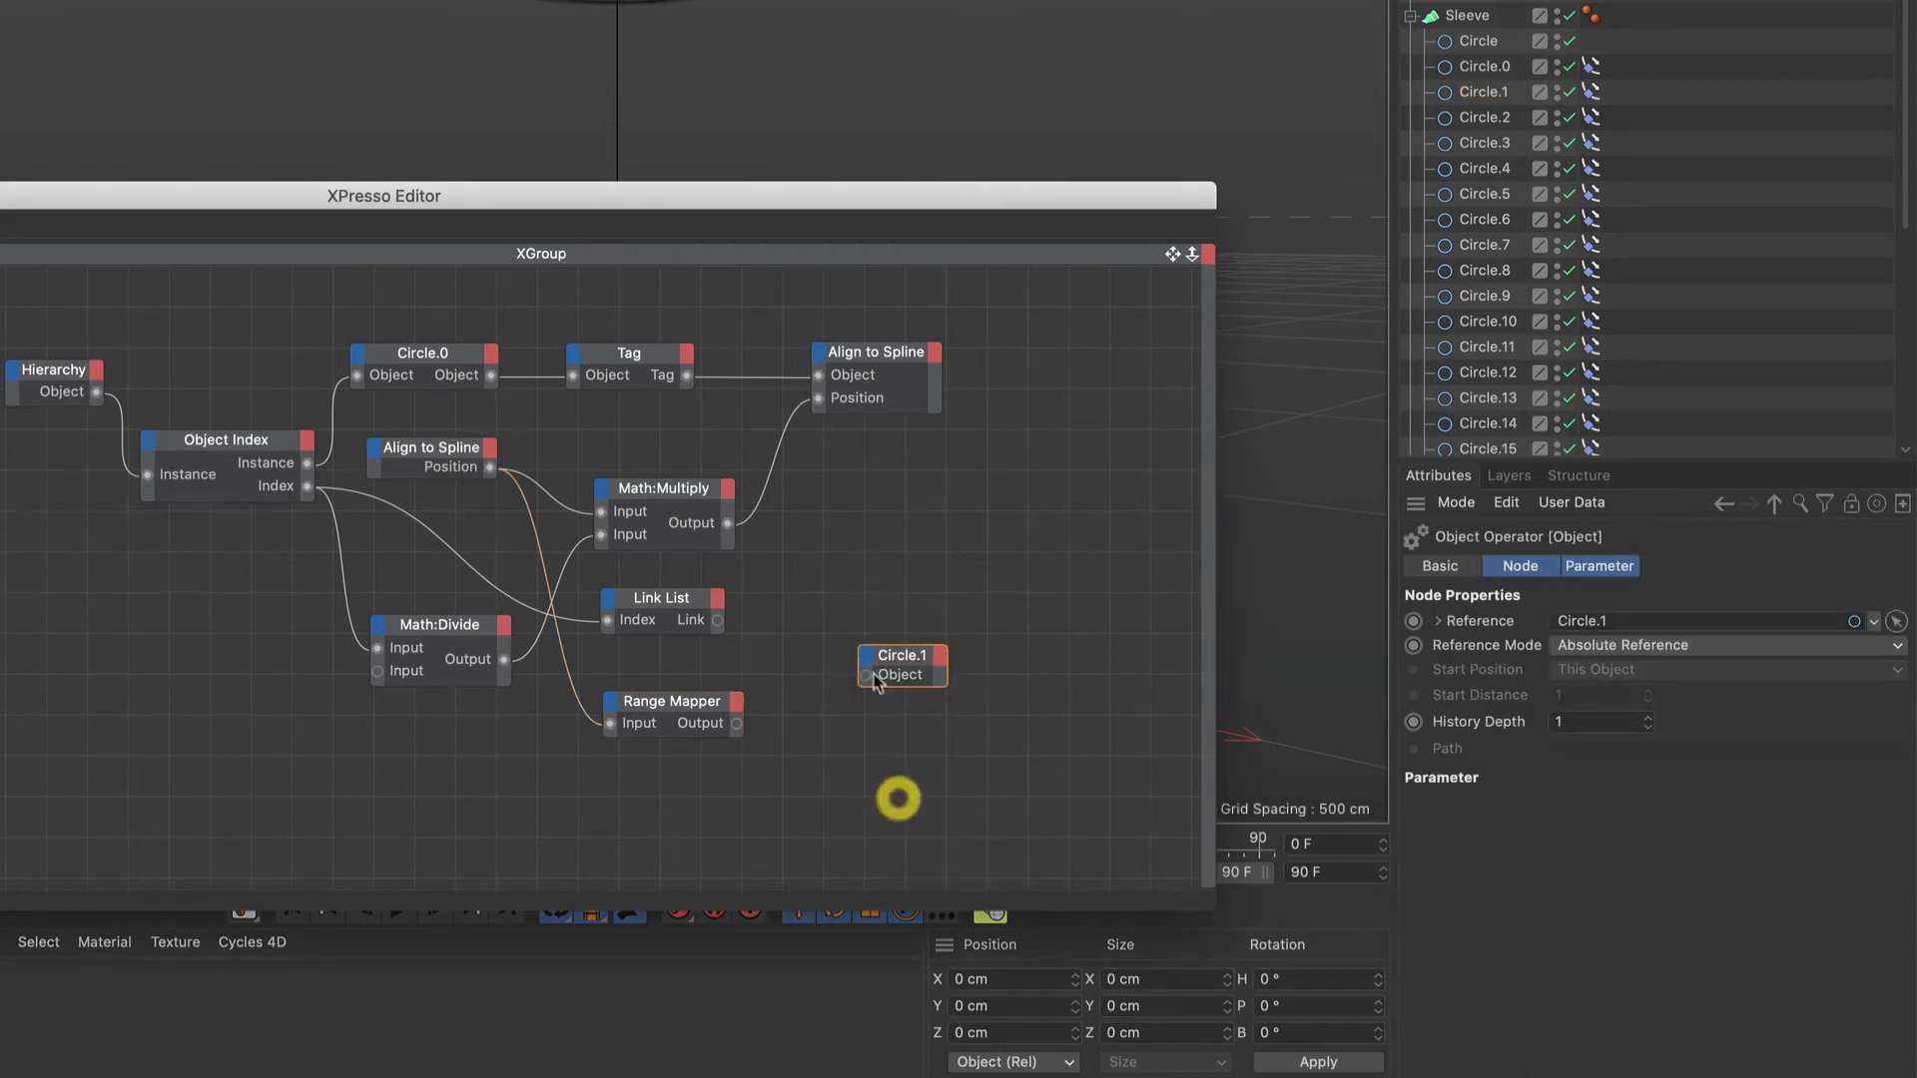
pyautogui.click(865, 661)
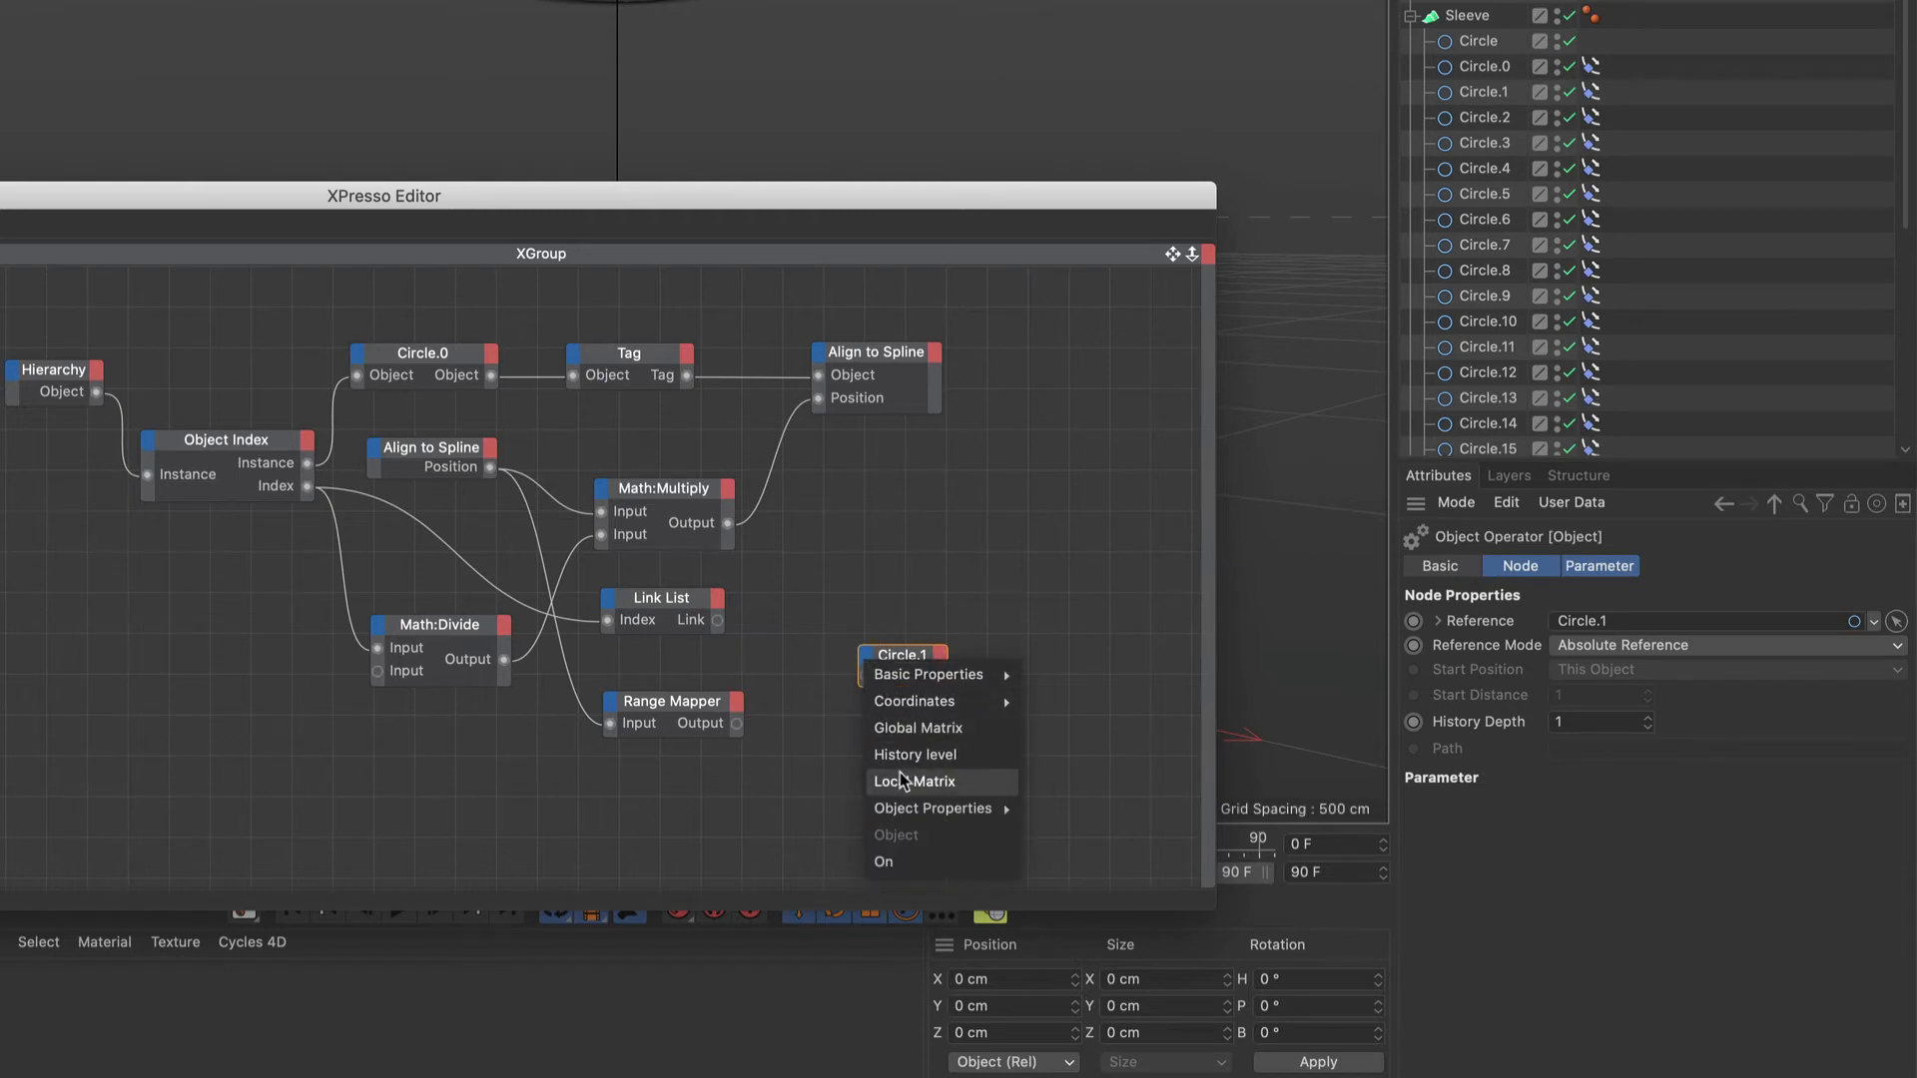
pyautogui.moveTo(912, 808)
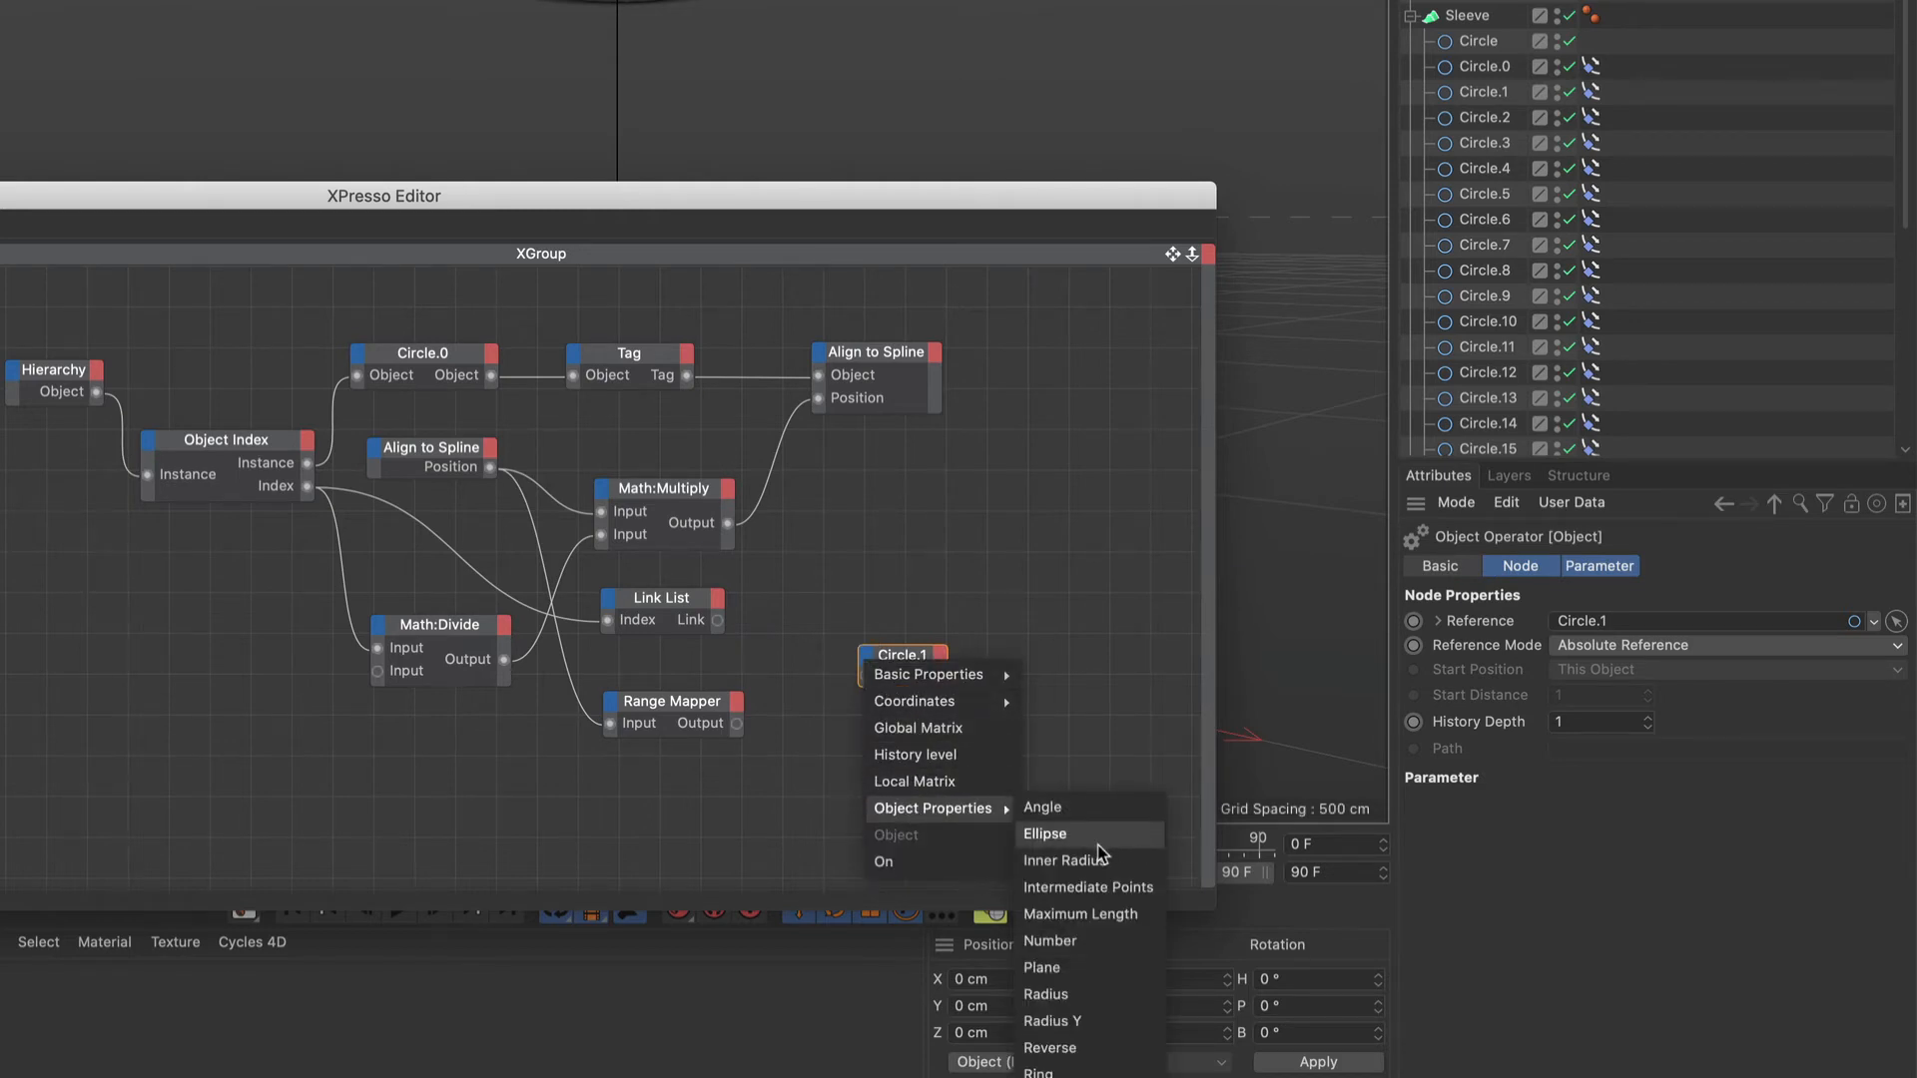
pyautogui.click(1064, 994)
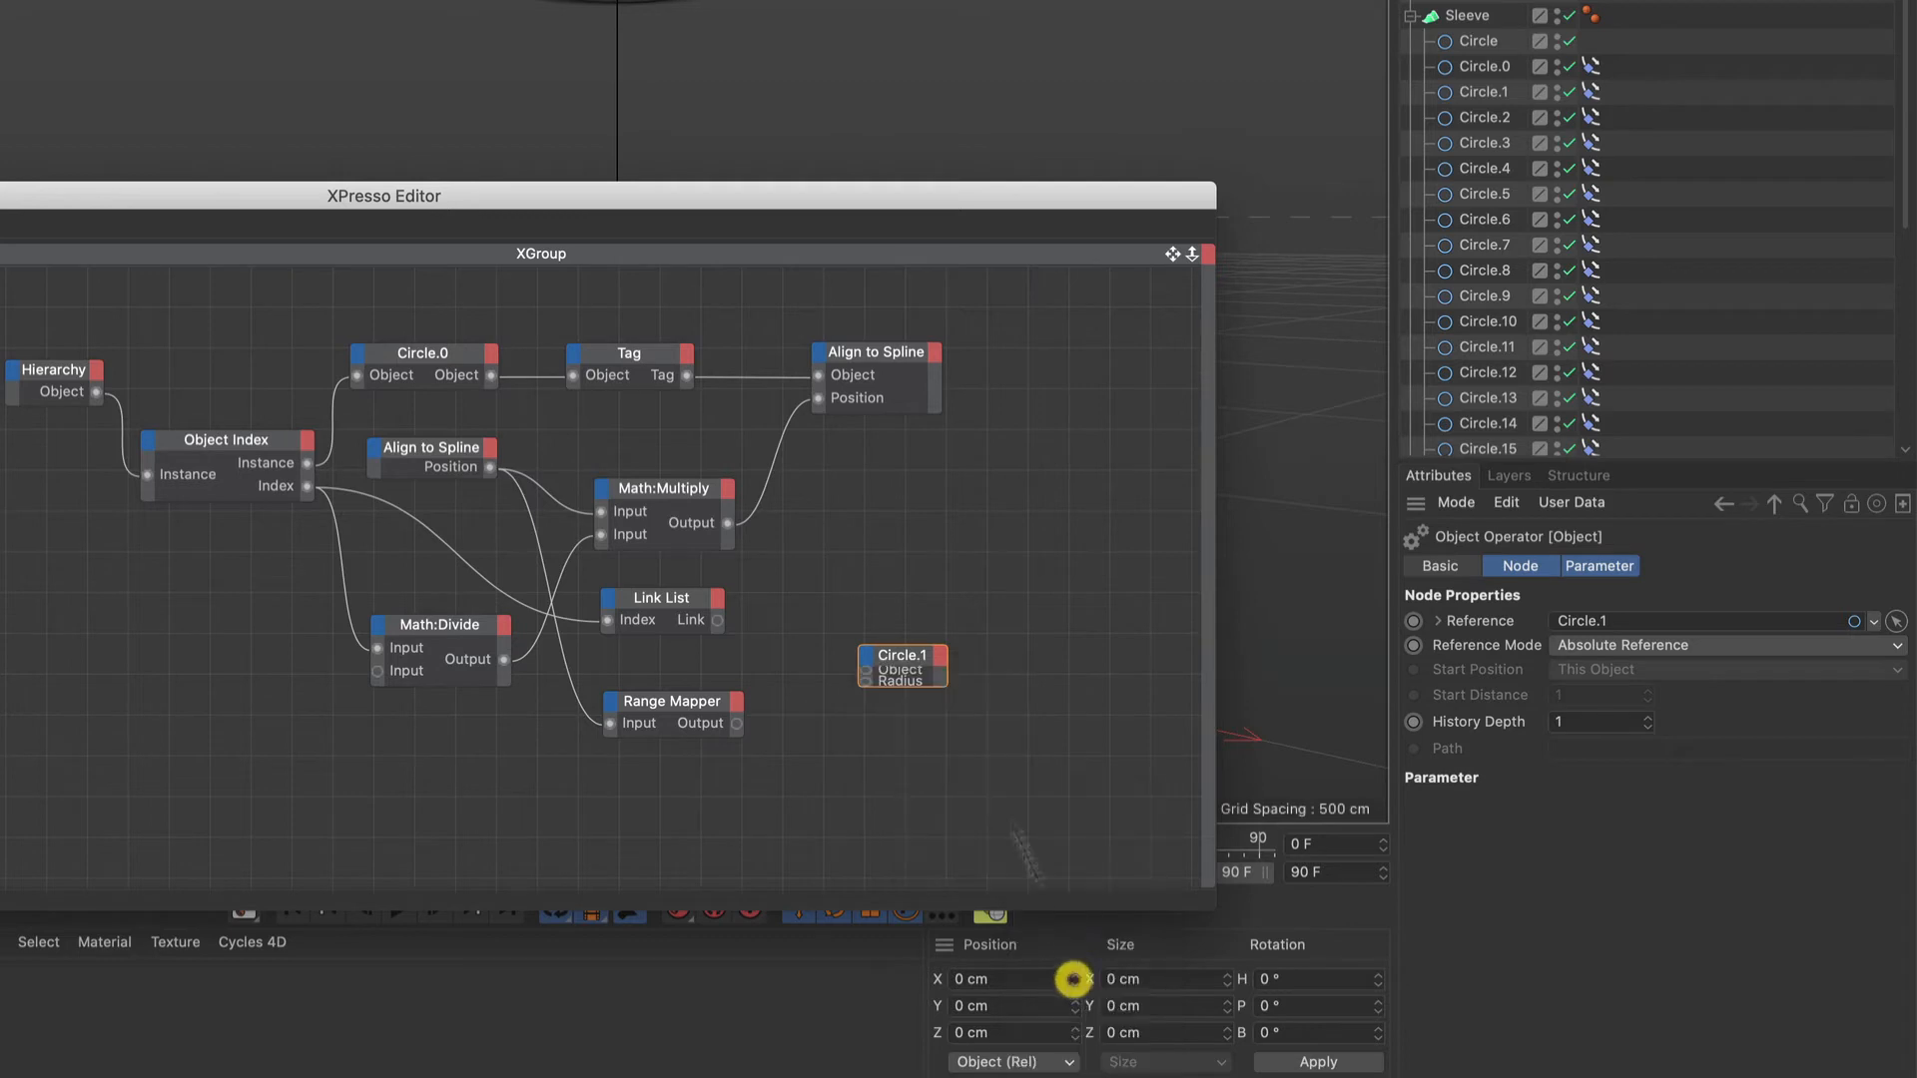
# Connect the Link List's Link output to Circle.1's Object port and the Range Mapper's Output to its Radius port.
pyautogui.click(893, 651)
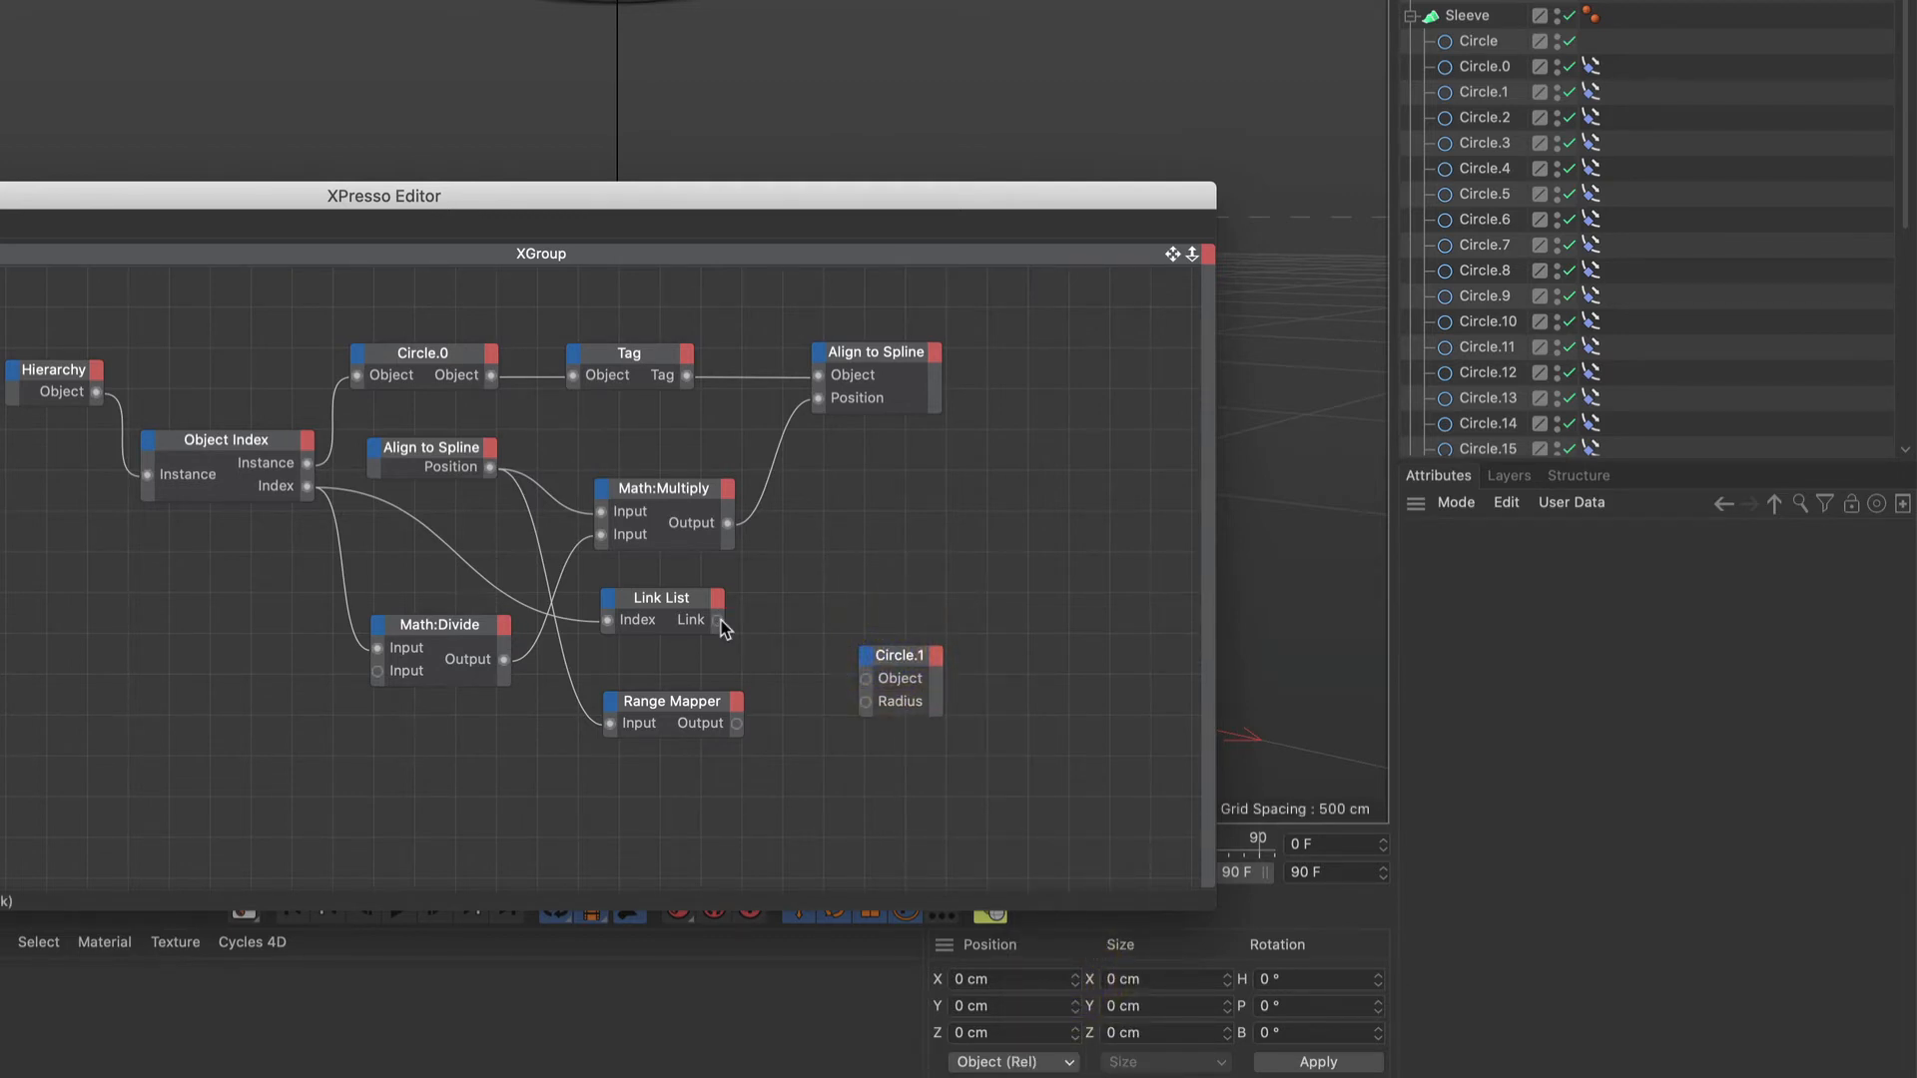
pyautogui.moveTo(719, 622); pyautogui.dragTo(867, 679)
pyautogui.moveTo(737, 725); pyautogui.dragTo(882, 643)
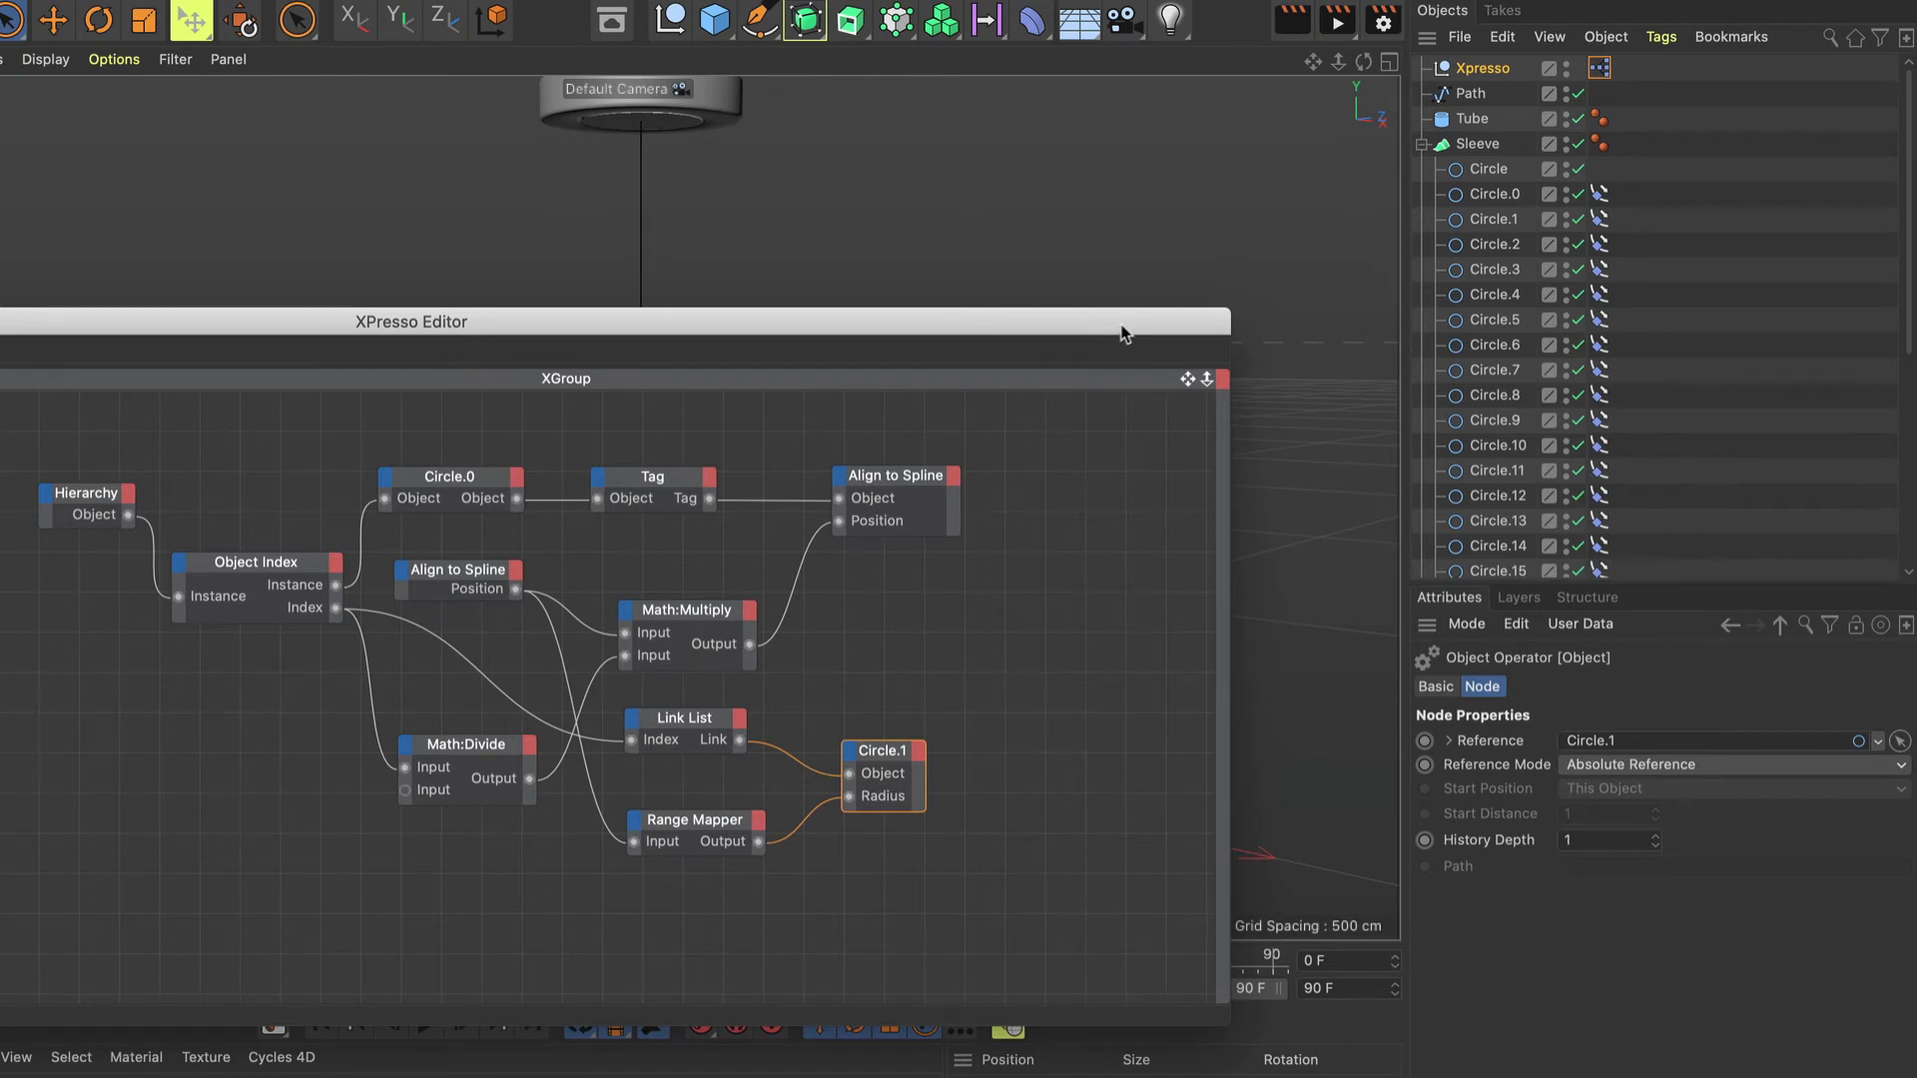
# Set the Position of the Wrist's Align to Spline tag to about 69%, with the XPresso Editor moved off the model.
pyautogui.moveTo(1121, 333); pyautogui.dragTo(991, 459)
pyautogui.scroll(-1, 1508, 312)
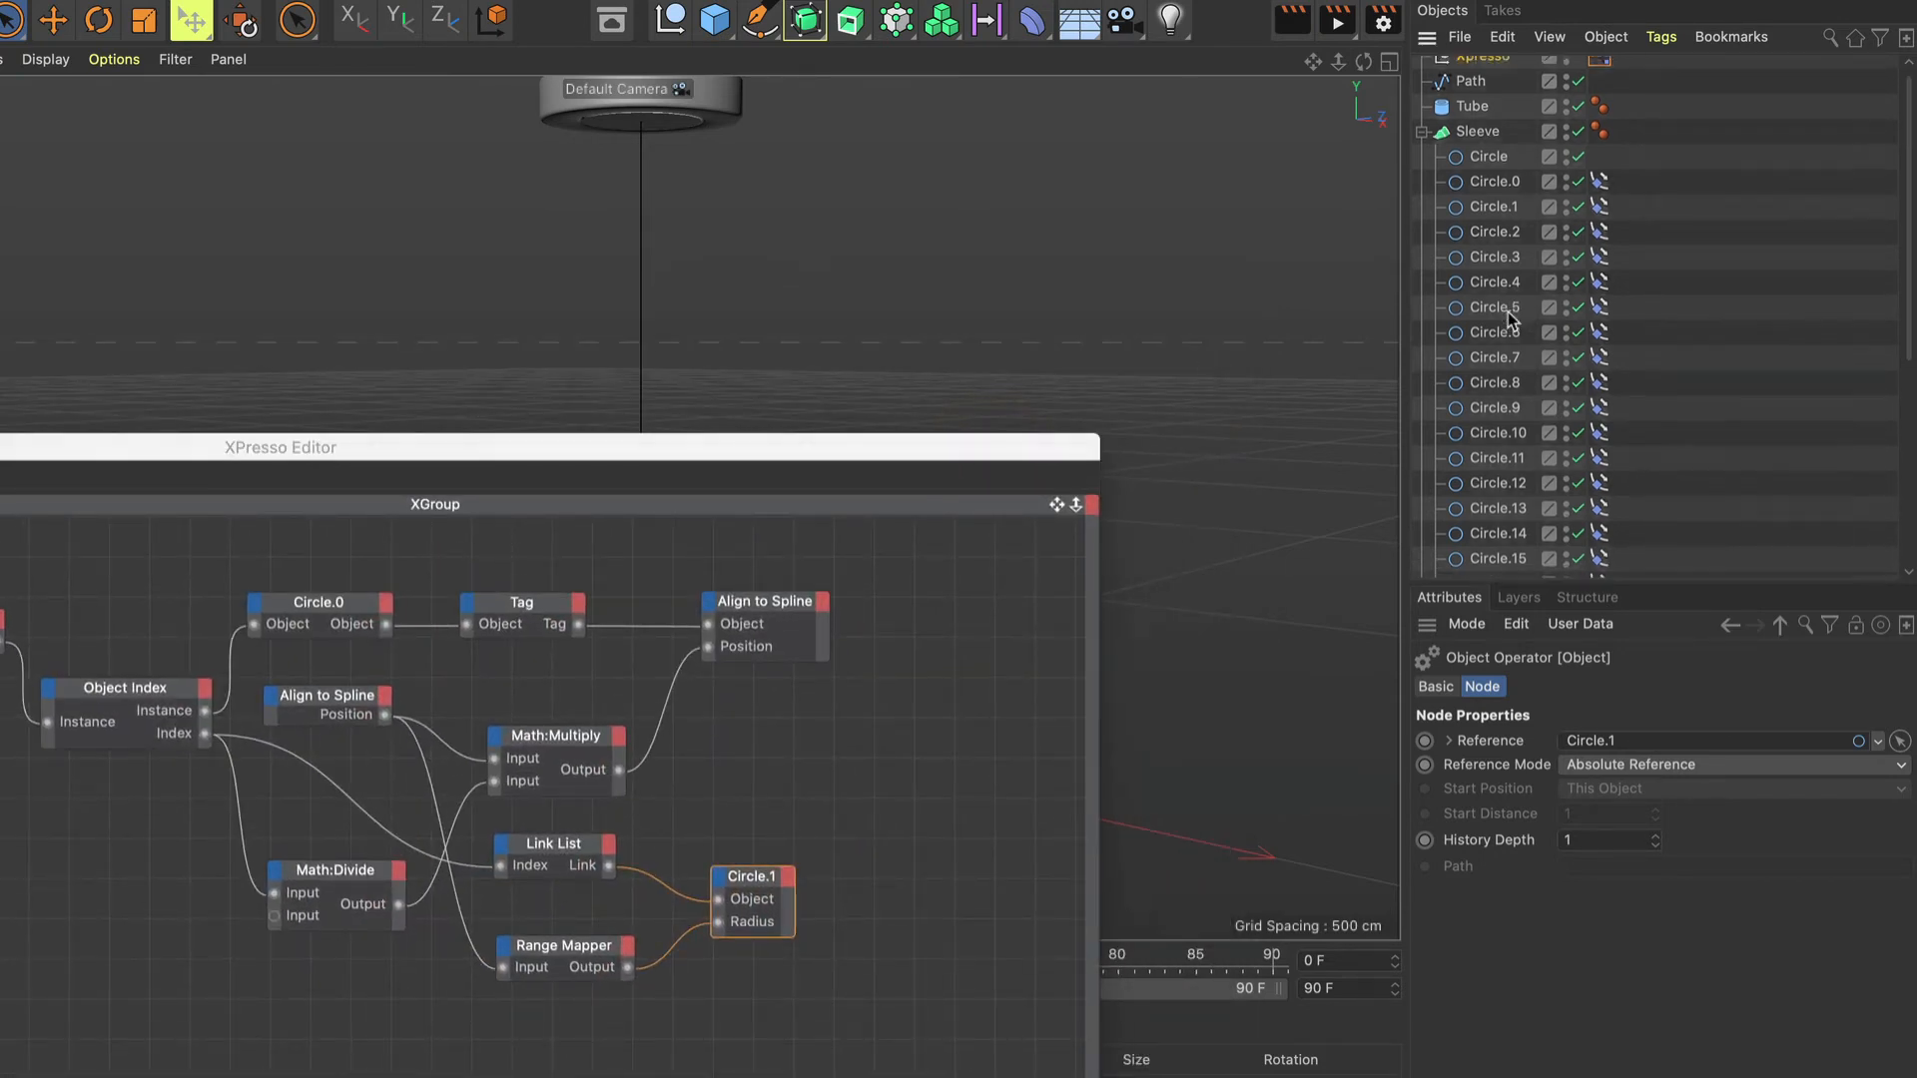
pyautogui.scroll(-5, 1507, 311)
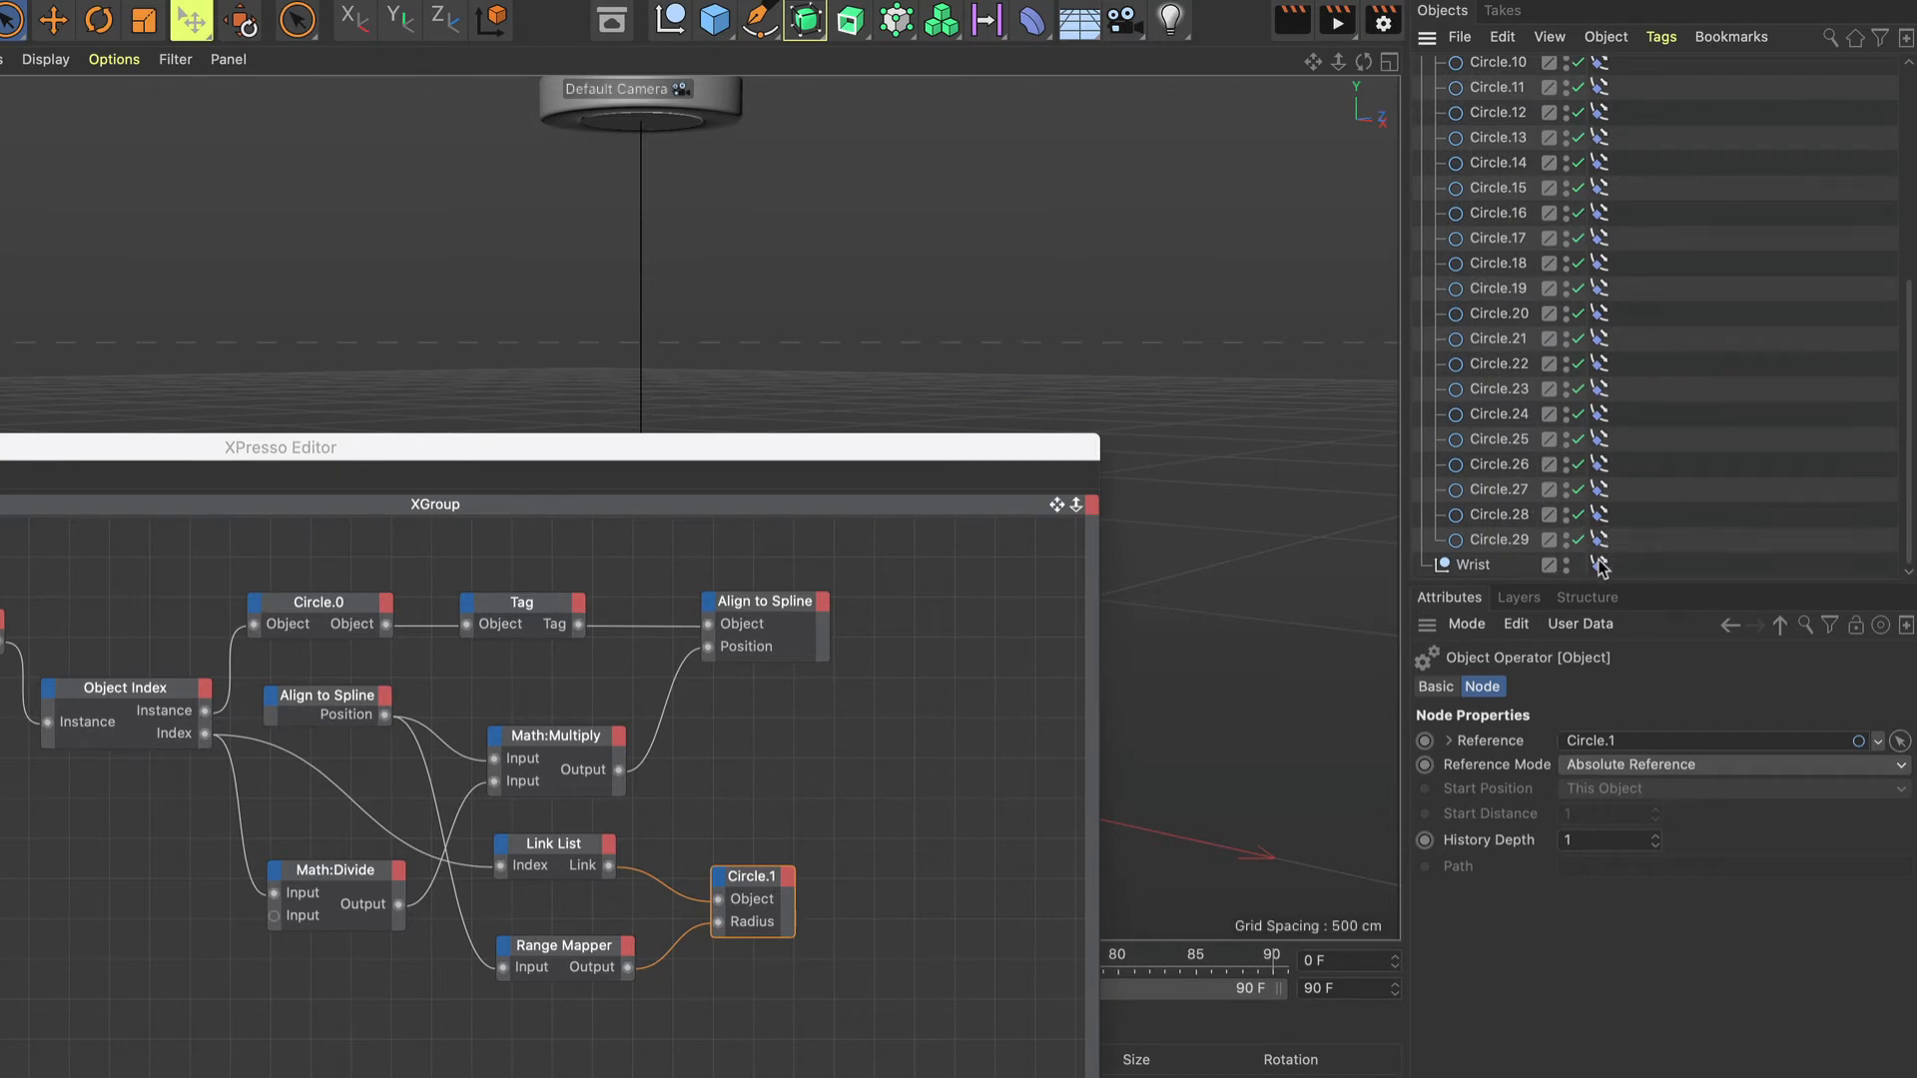
pyautogui.click(1598, 564)
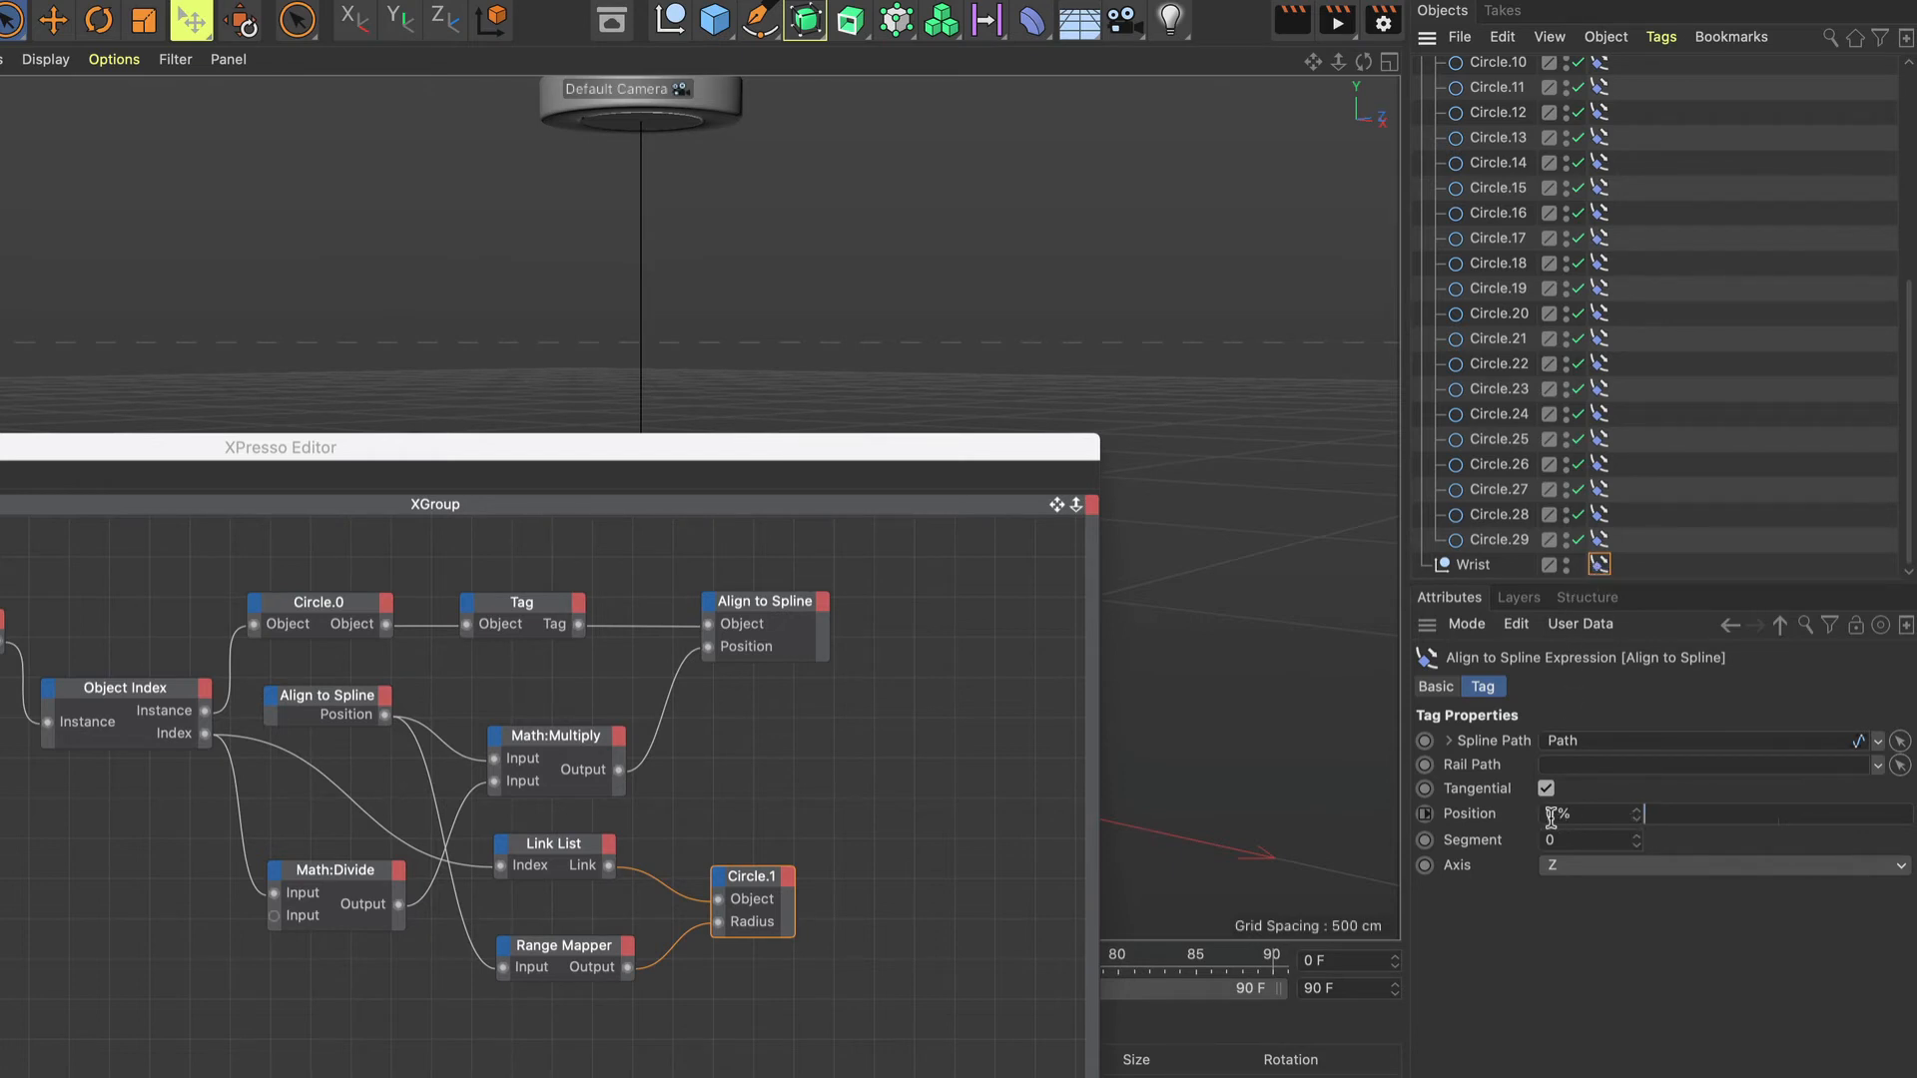
pyautogui.moveTo(1646, 821); pyautogui.dragTo(1832, 804)
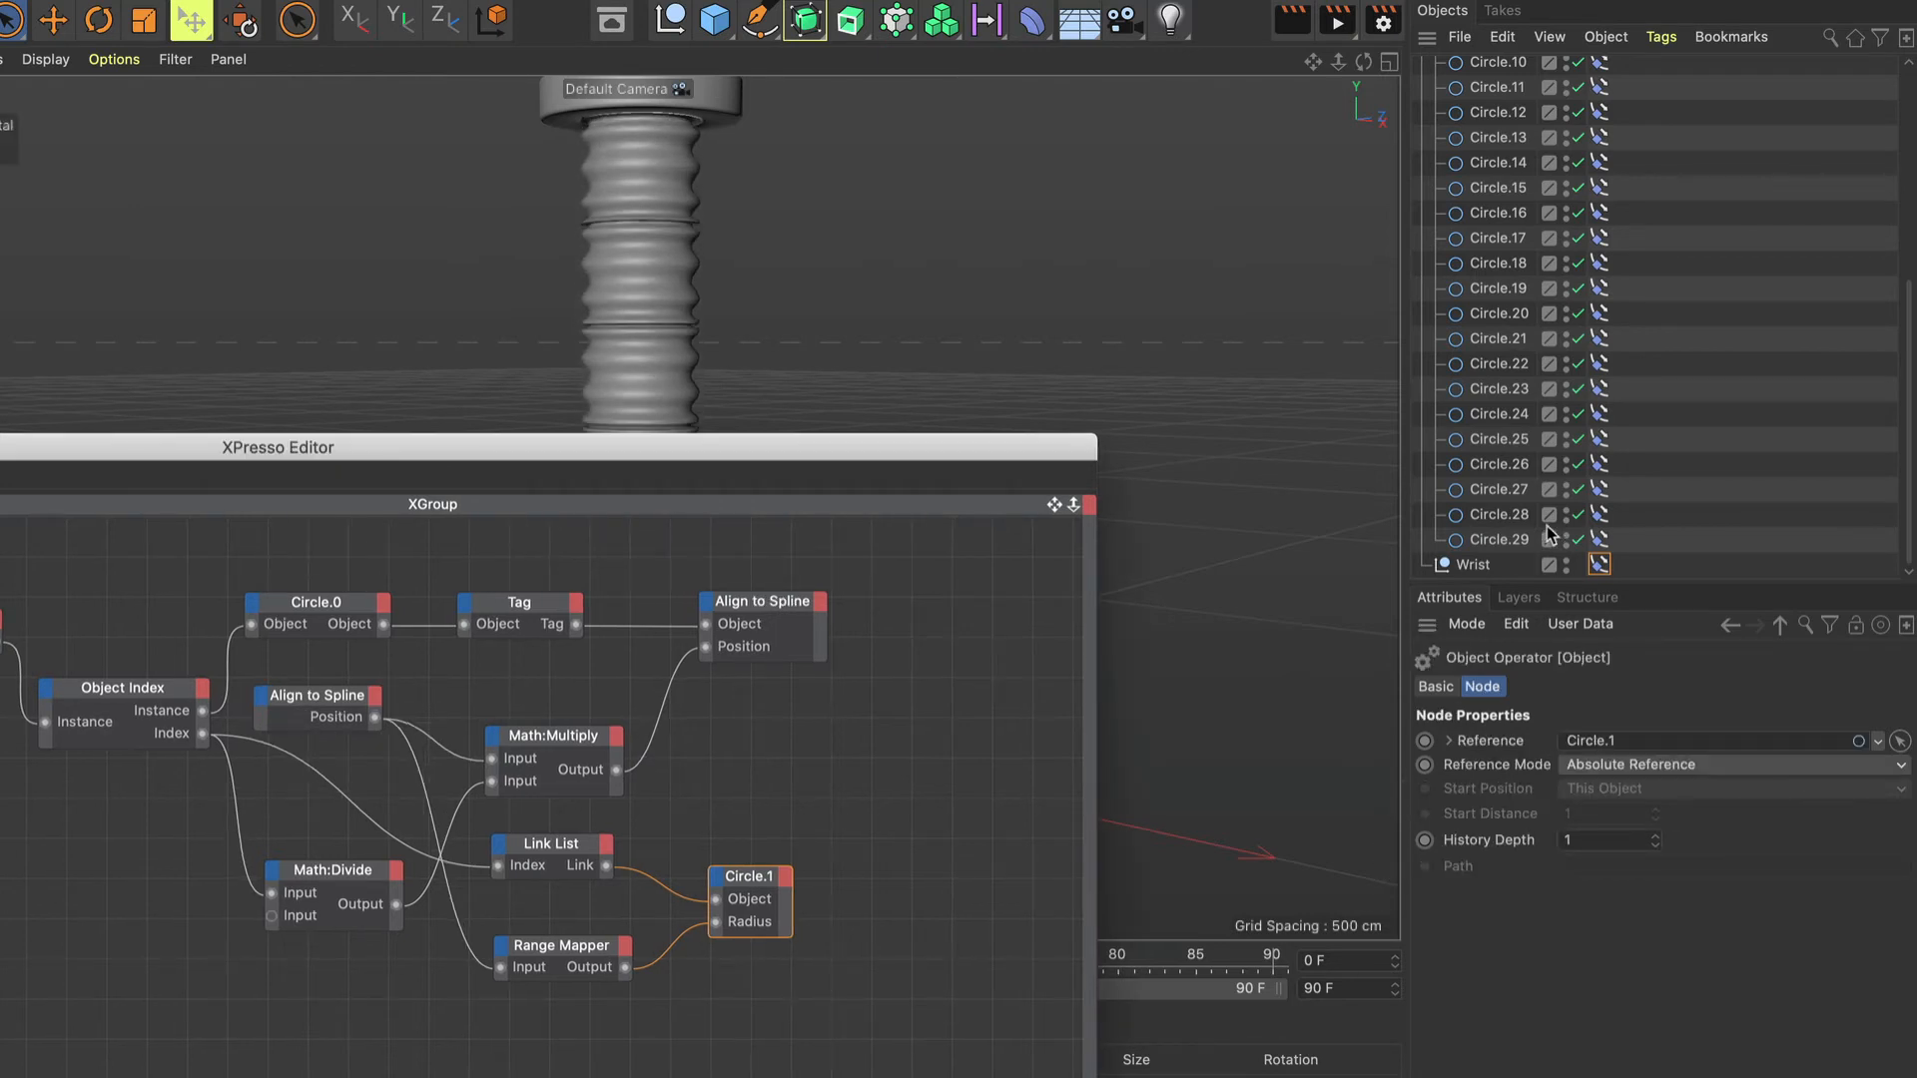
# Set the Path spline's type to Akima and its intermediate points to Uniform.
pyautogui.scroll(3, 1543, 472)
pyautogui.scroll(3, 1543, 473)
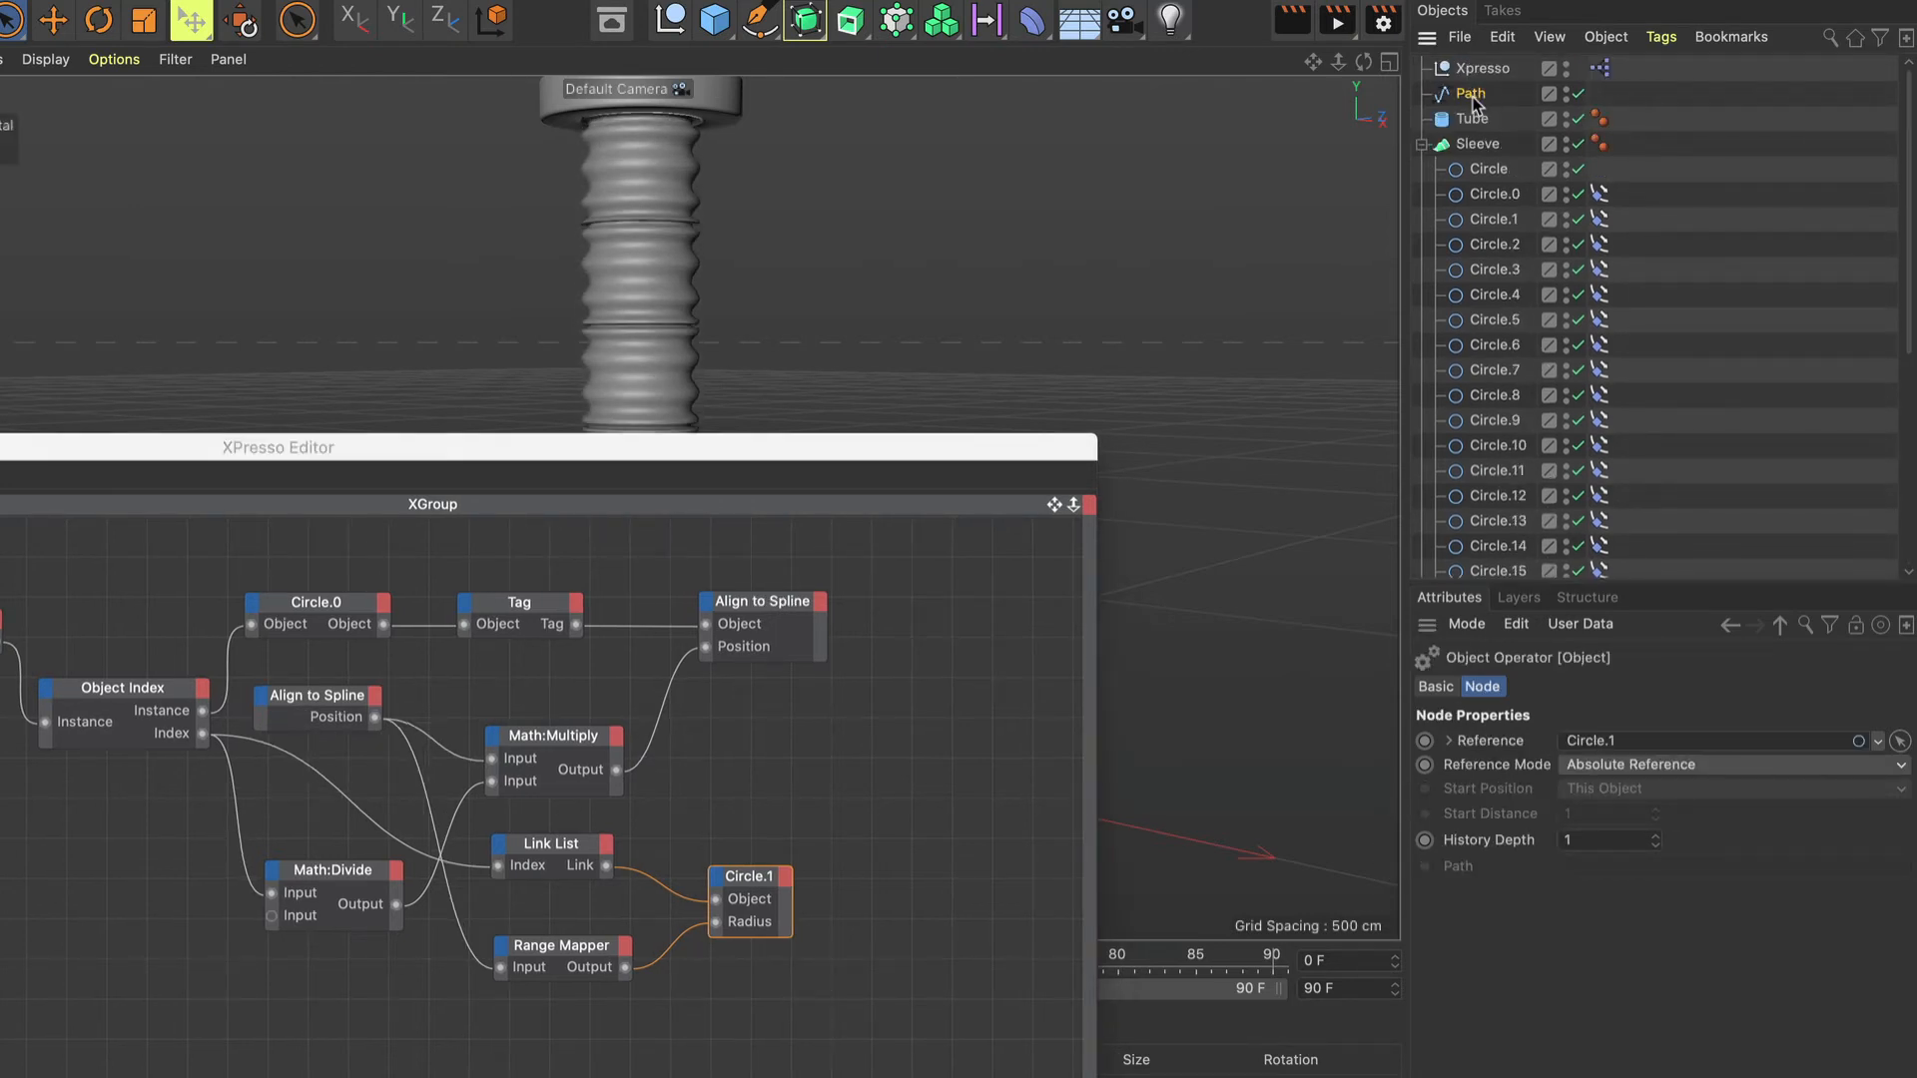
pyautogui.click(1470, 96)
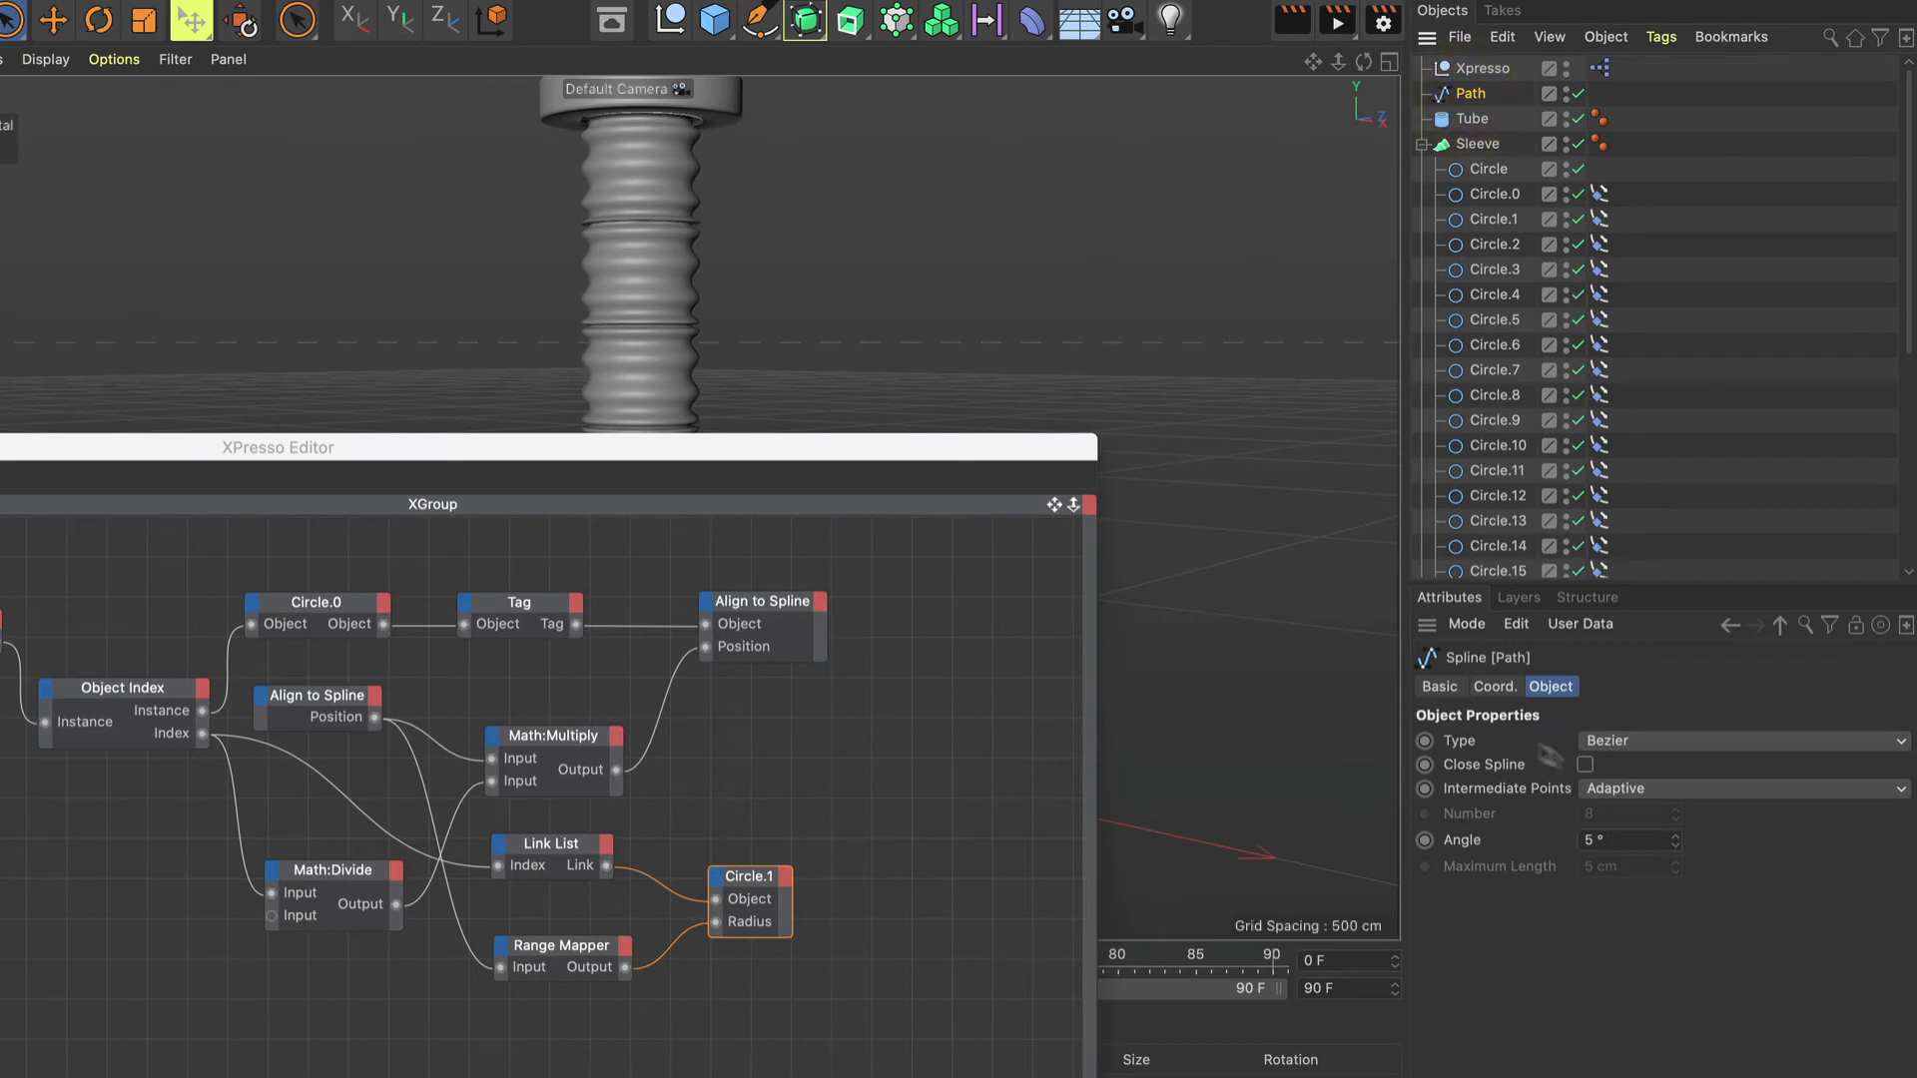
pyautogui.click(1616, 742)
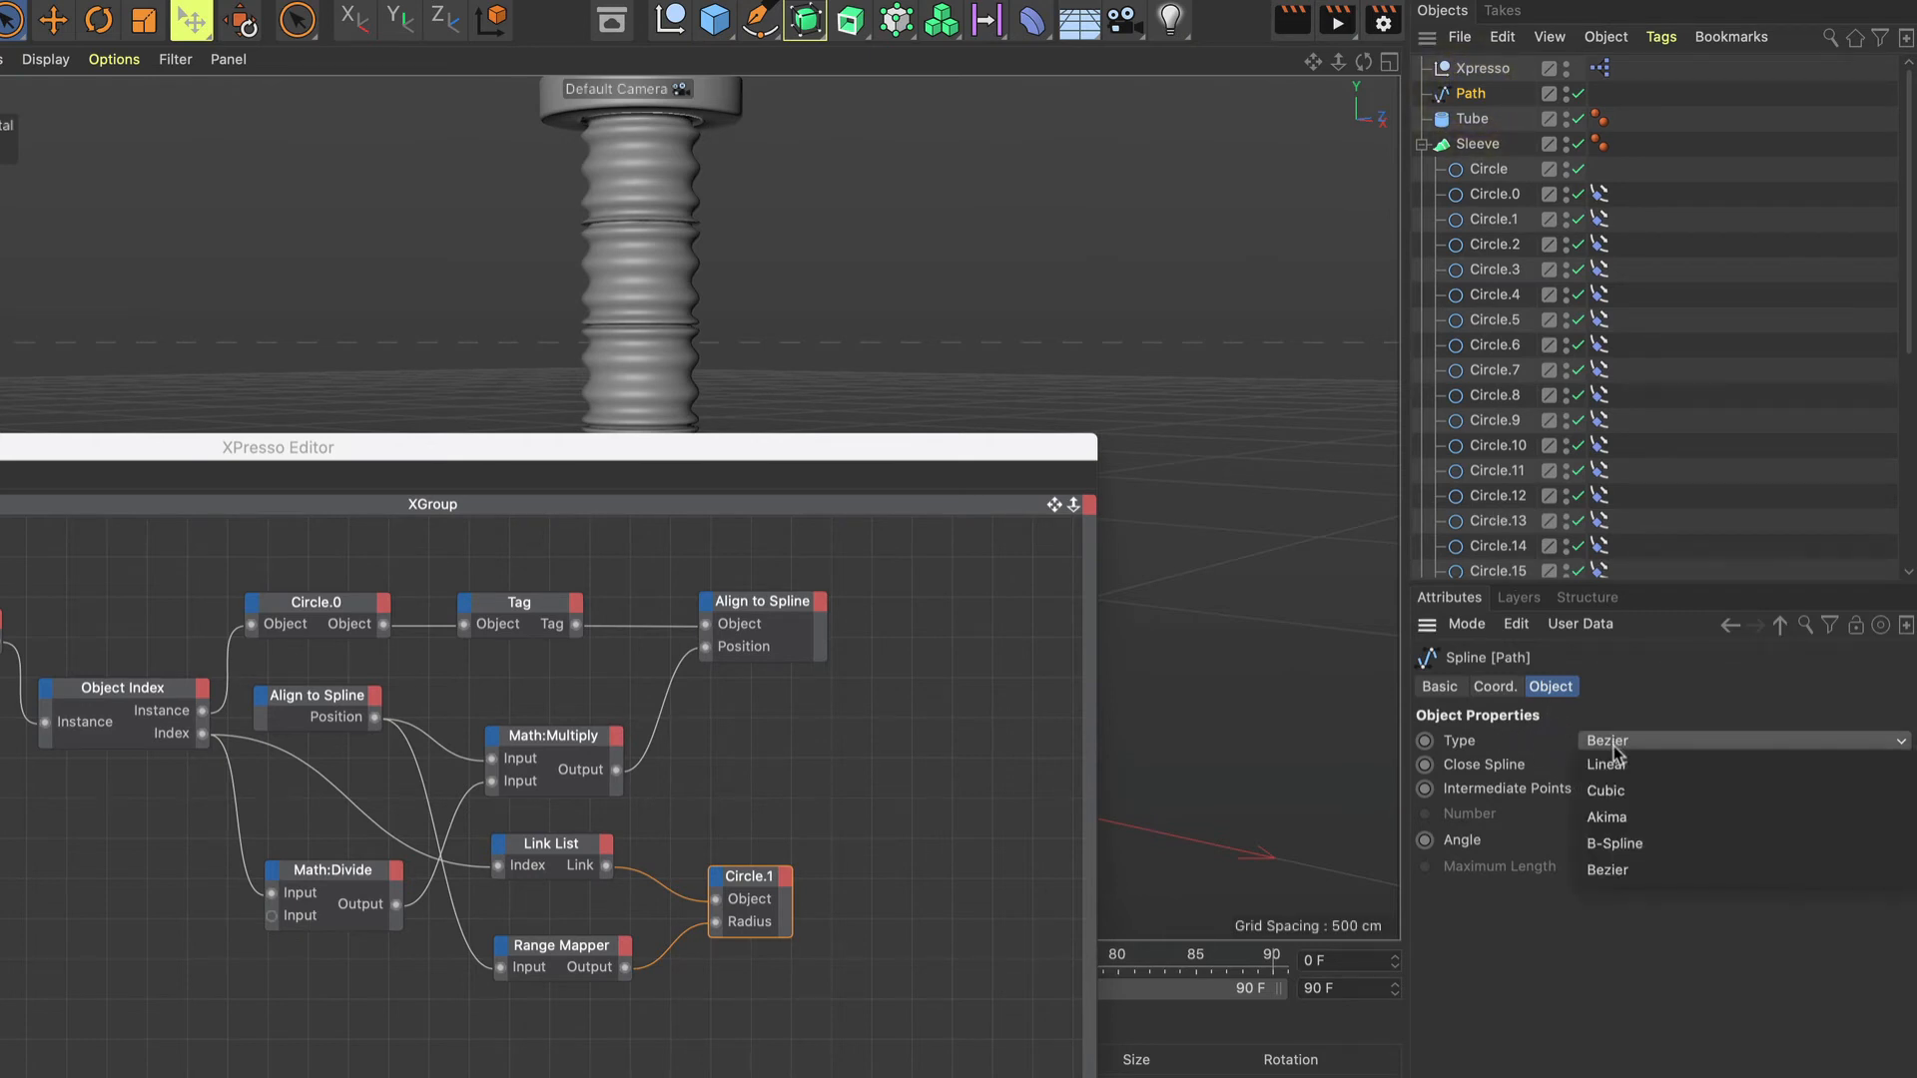
pyautogui.click(1621, 819)
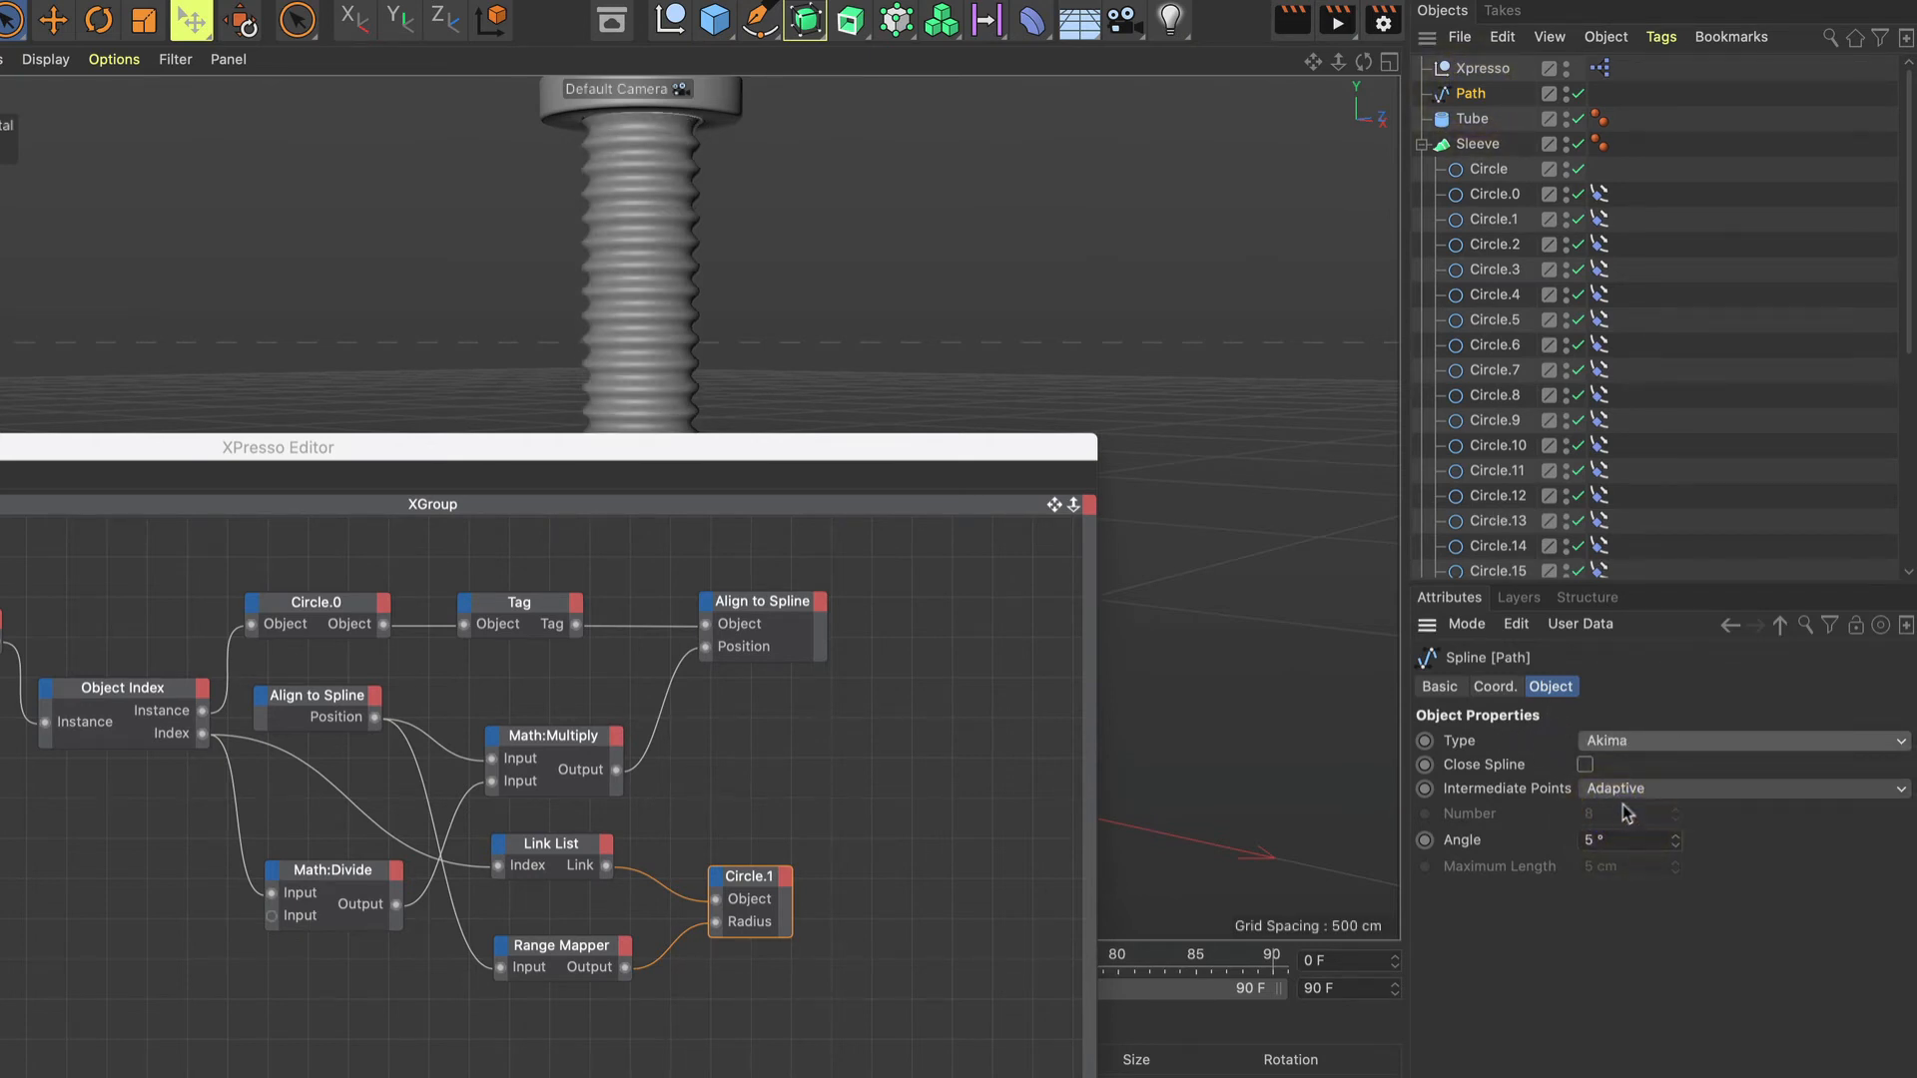
pyautogui.click(1640, 799)
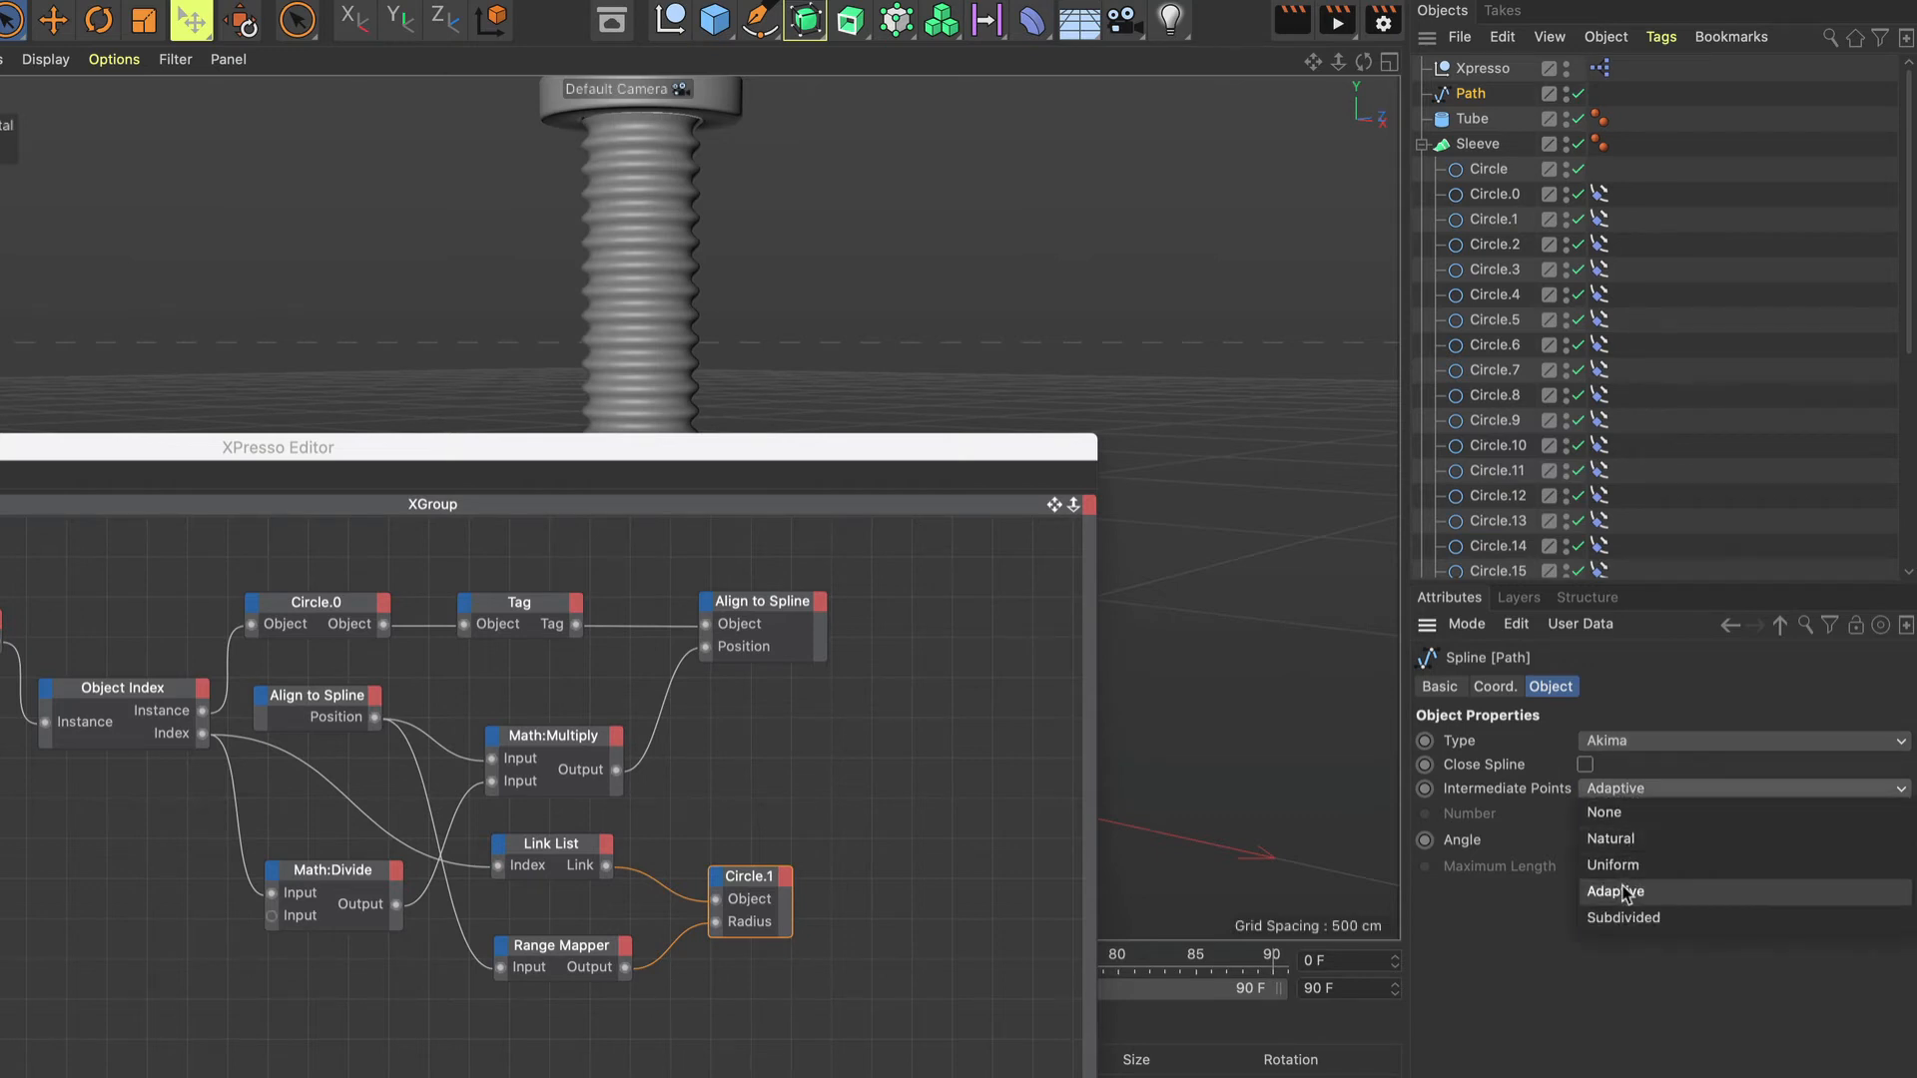
pyautogui.click(1624, 869)
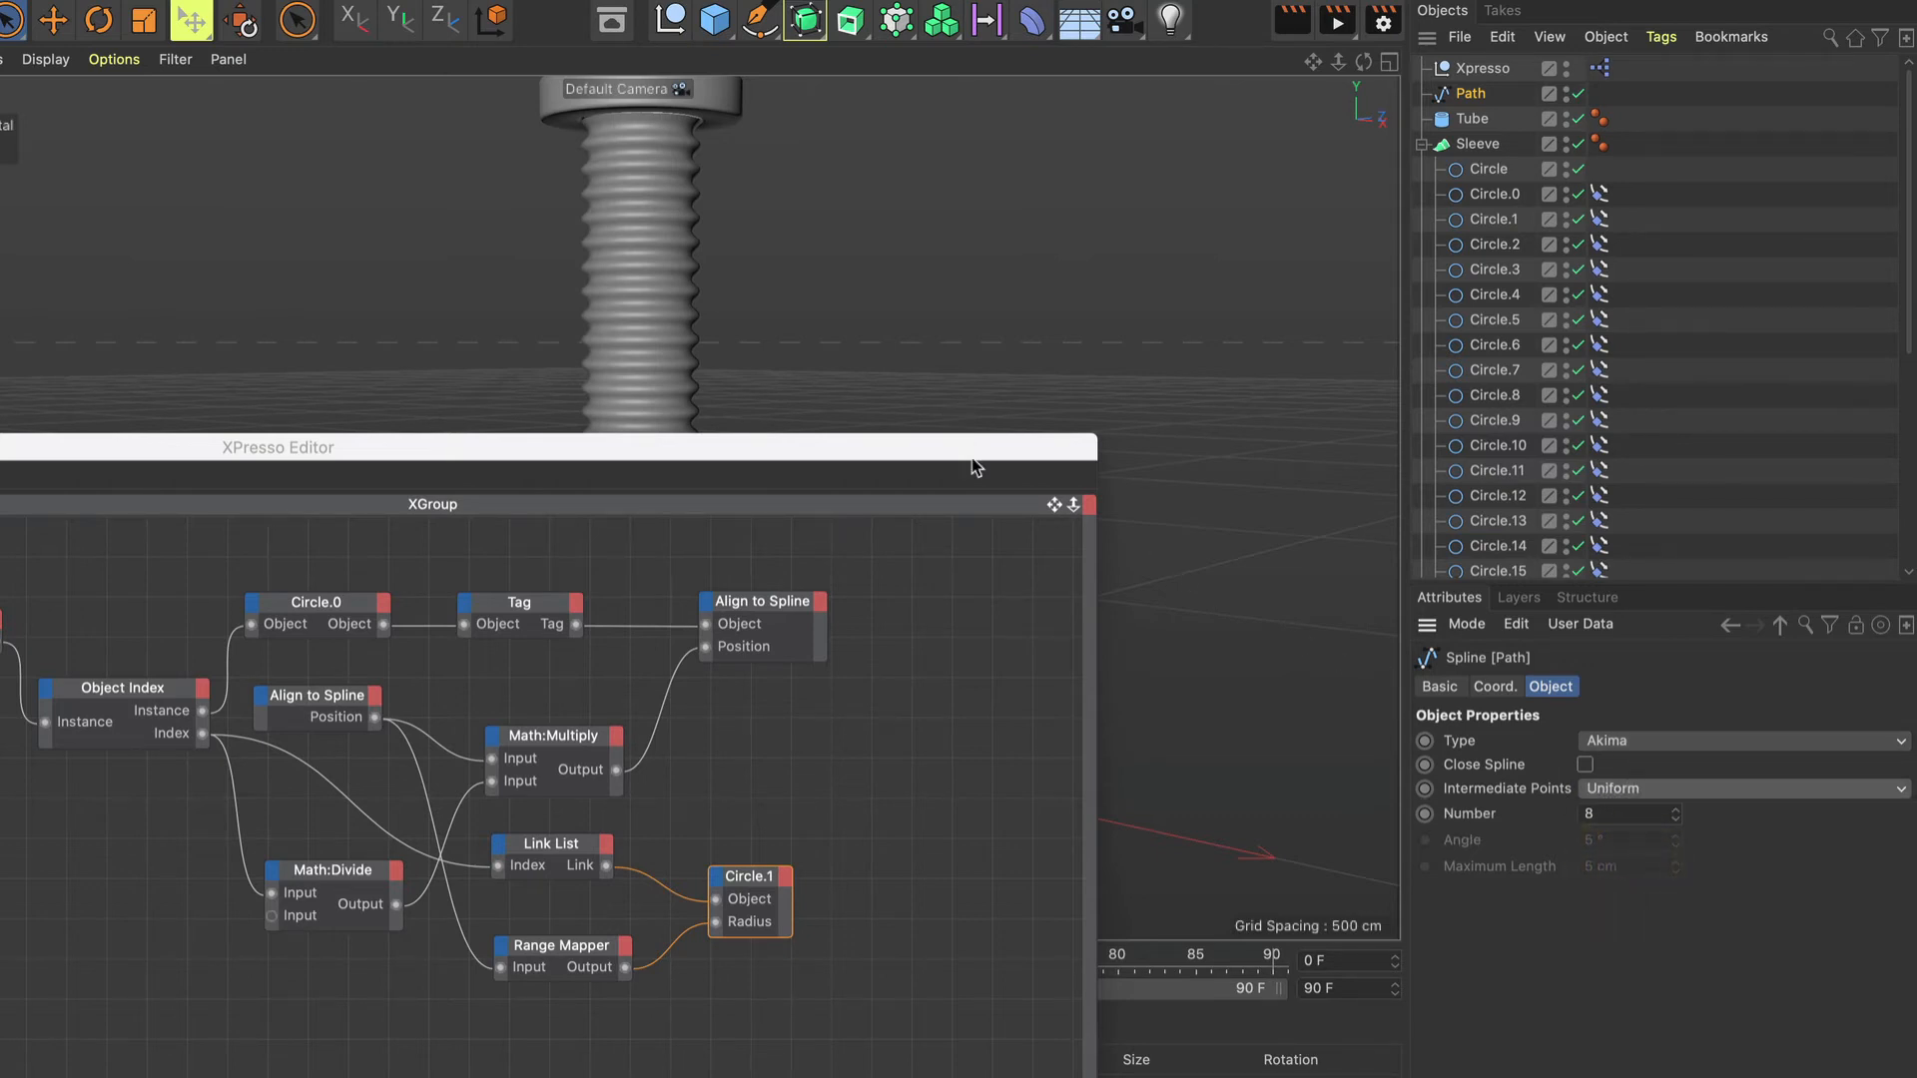
# Uncover the sleeve and scrub the Wrist's Align to Spline Position down to 20% and back up to 74%.
pyautogui.moveTo(973, 458); pyautogui.dragTo(869, 611)
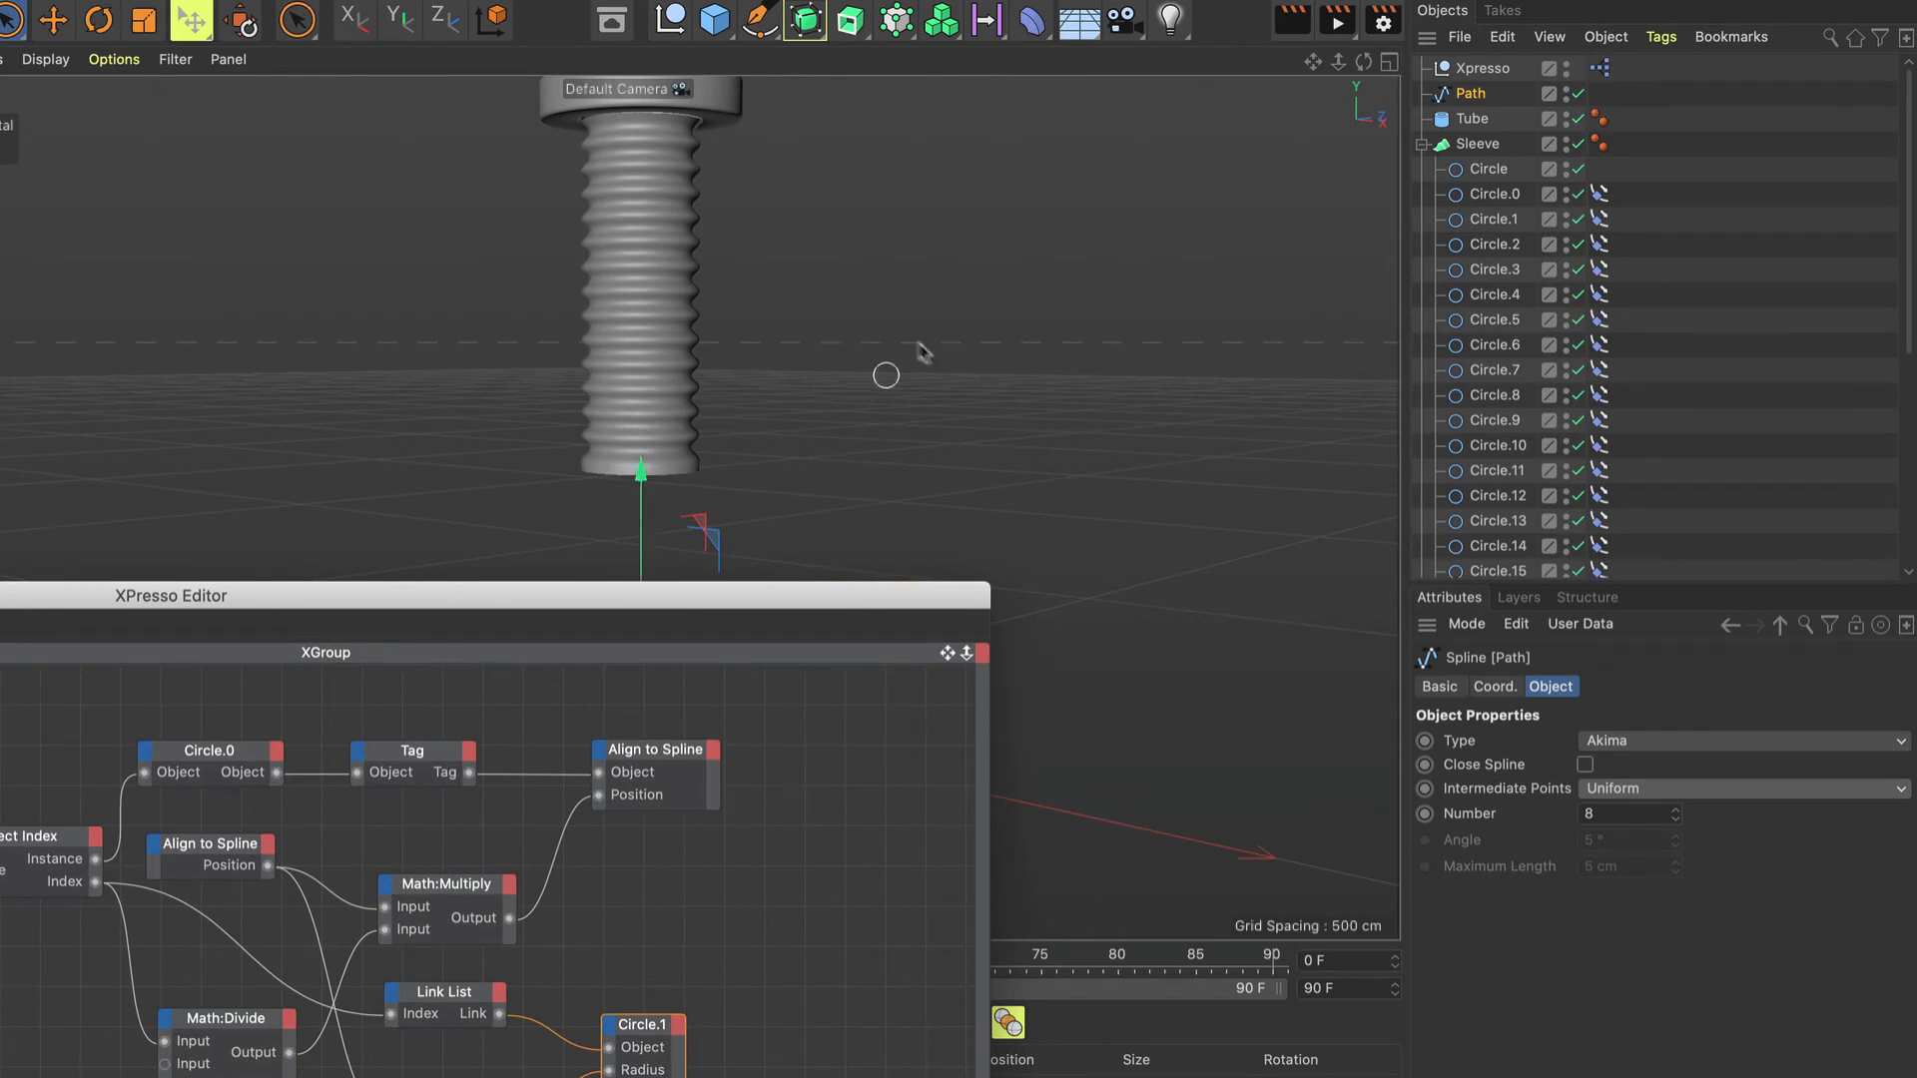
pyautogui.scroll(-5, 1491, 362)
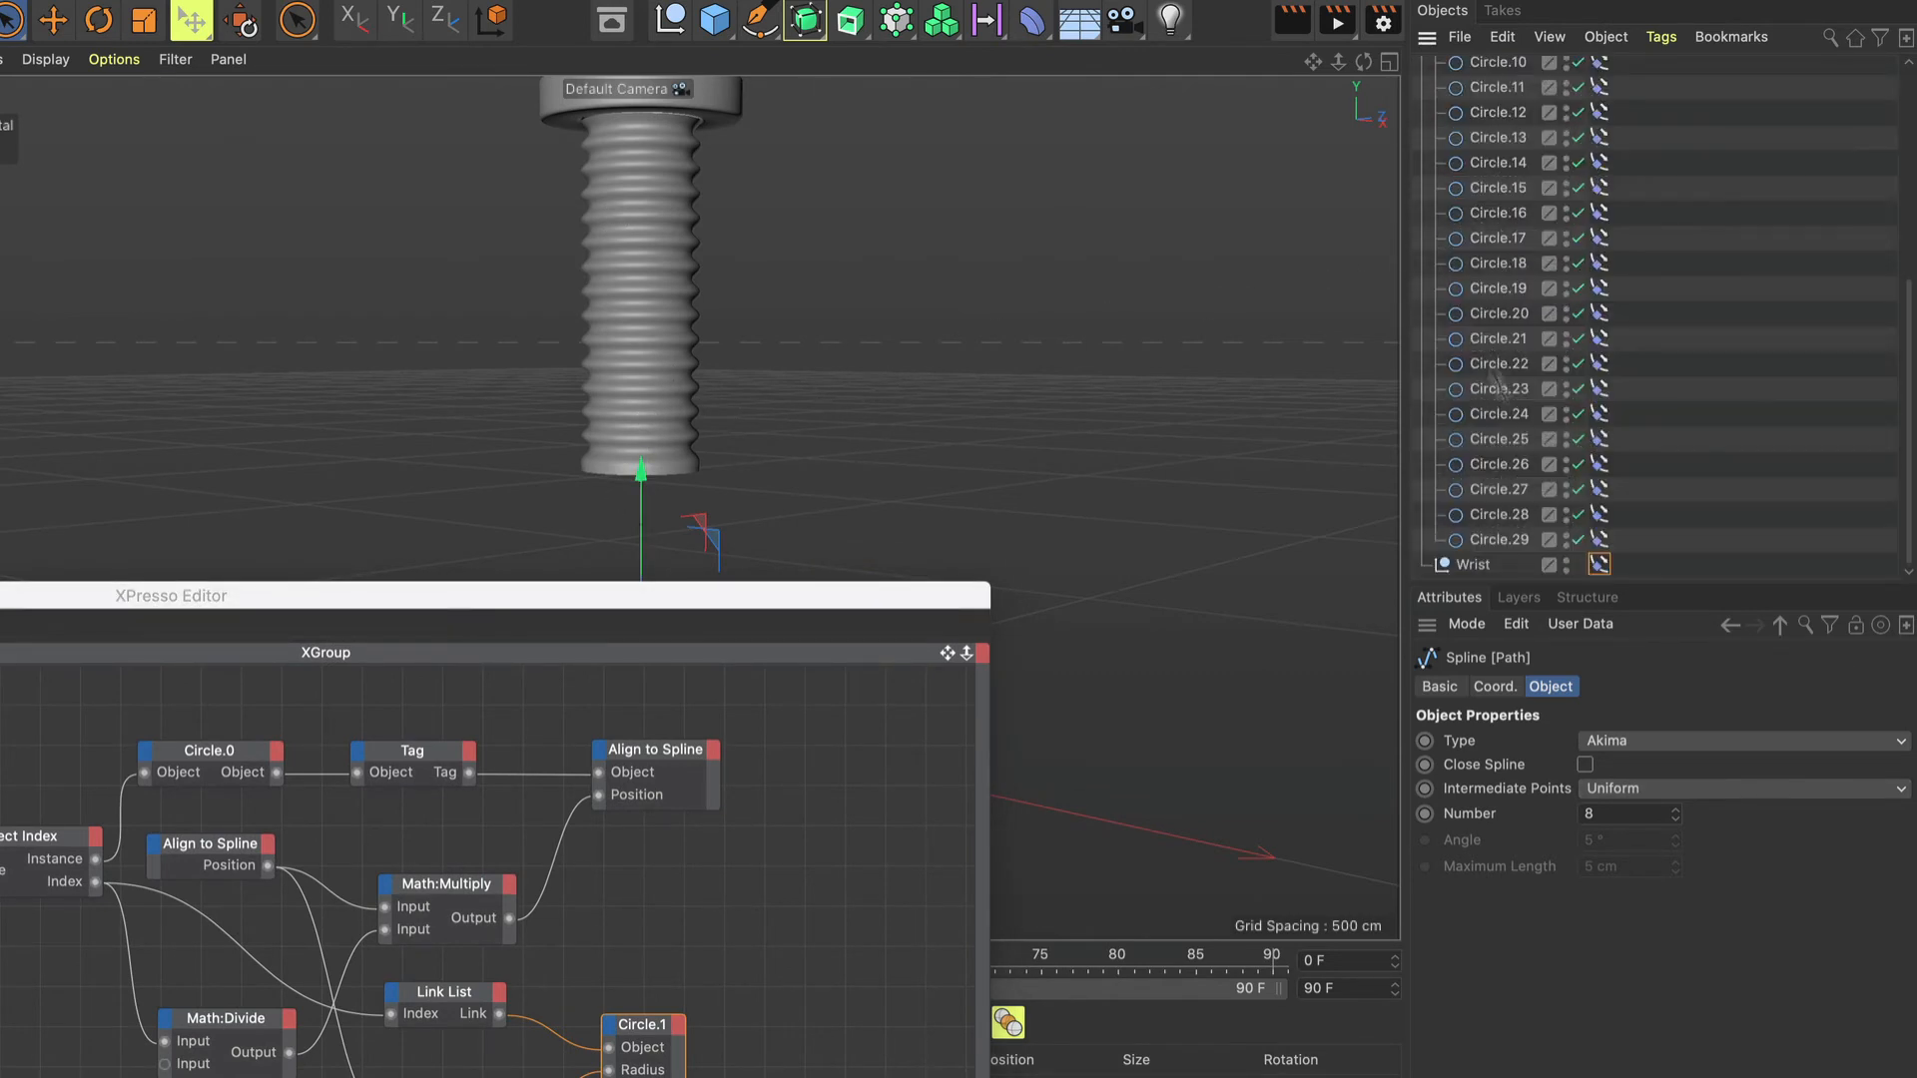
pyautogui.click(1598, 565)
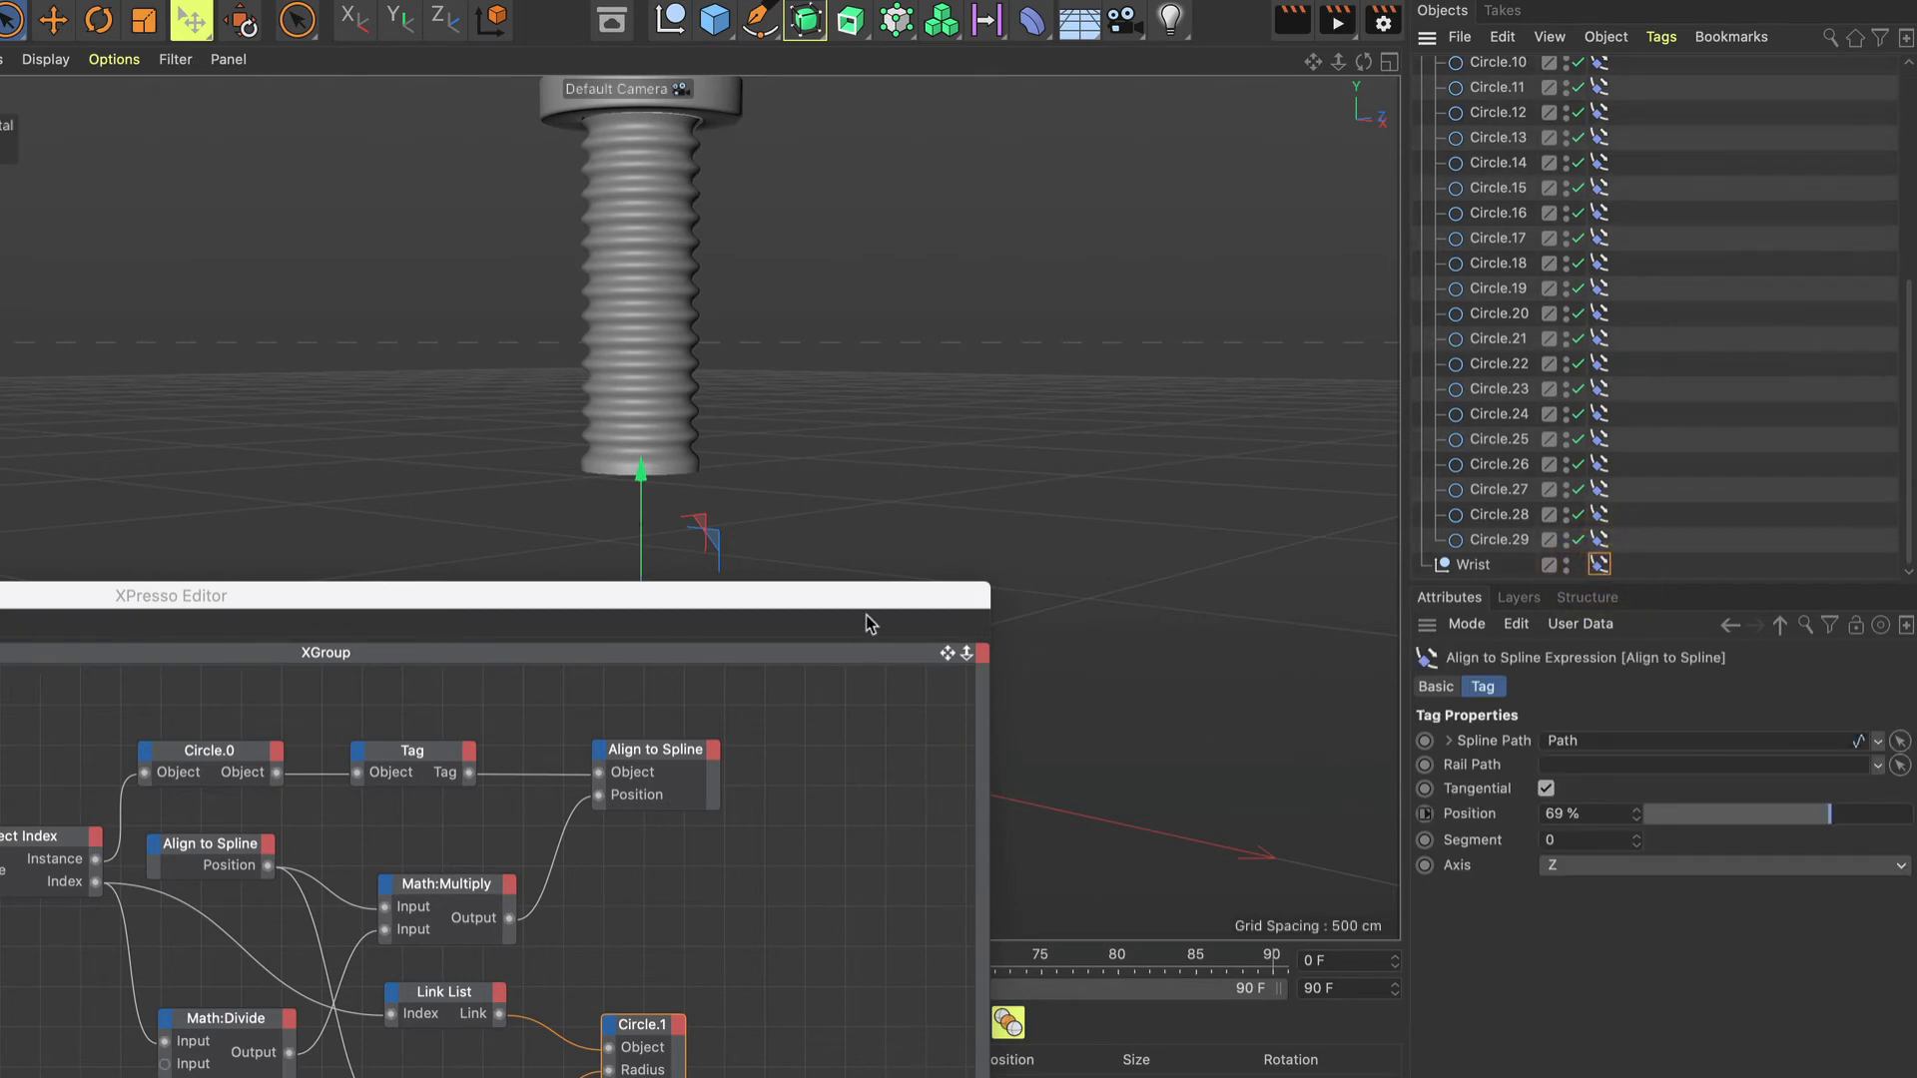
pyautogui.moveTo(865, 603); pyautogui.dragTo(603, 917)
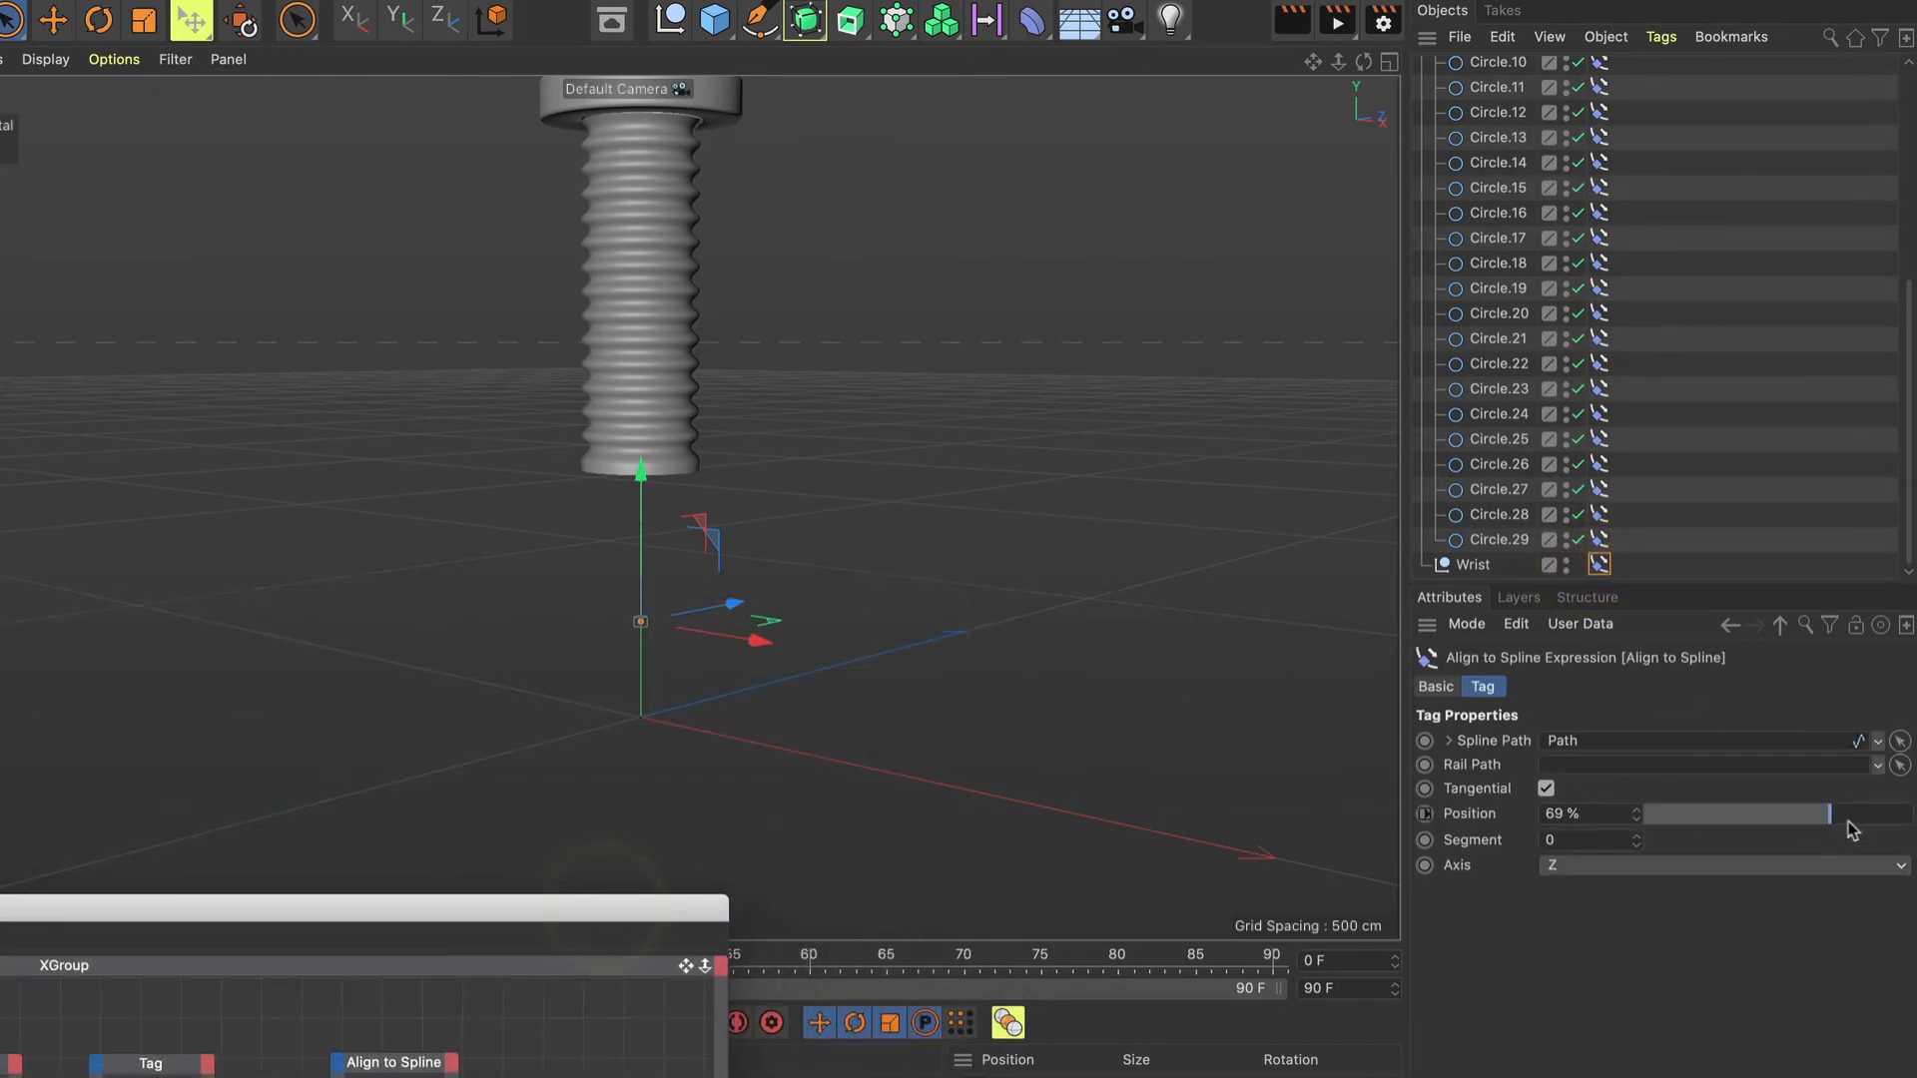
pyautogui.moveTo(1831, 818); pyautogui.dragTo(1700, 836)
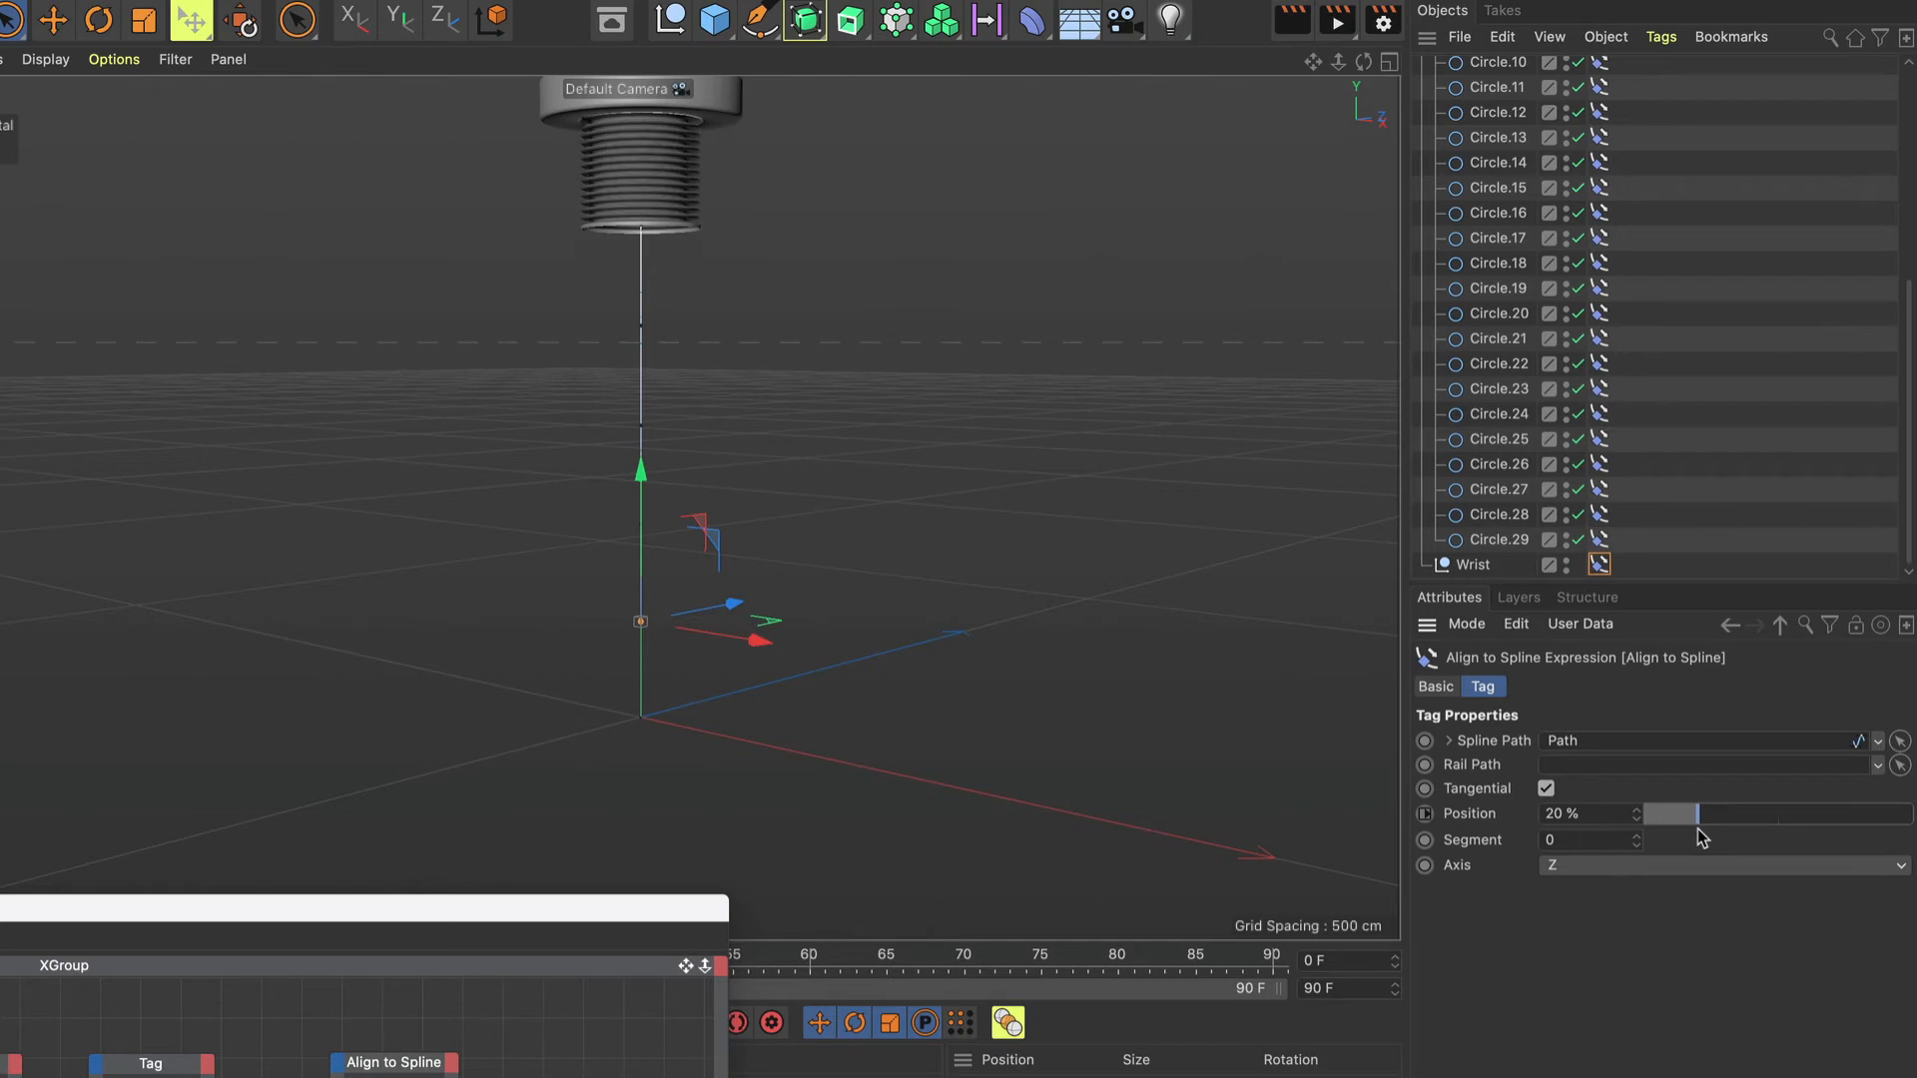
pyautogui.moveTo(1699, 824); pyautogui.dragTo(1842, 811)
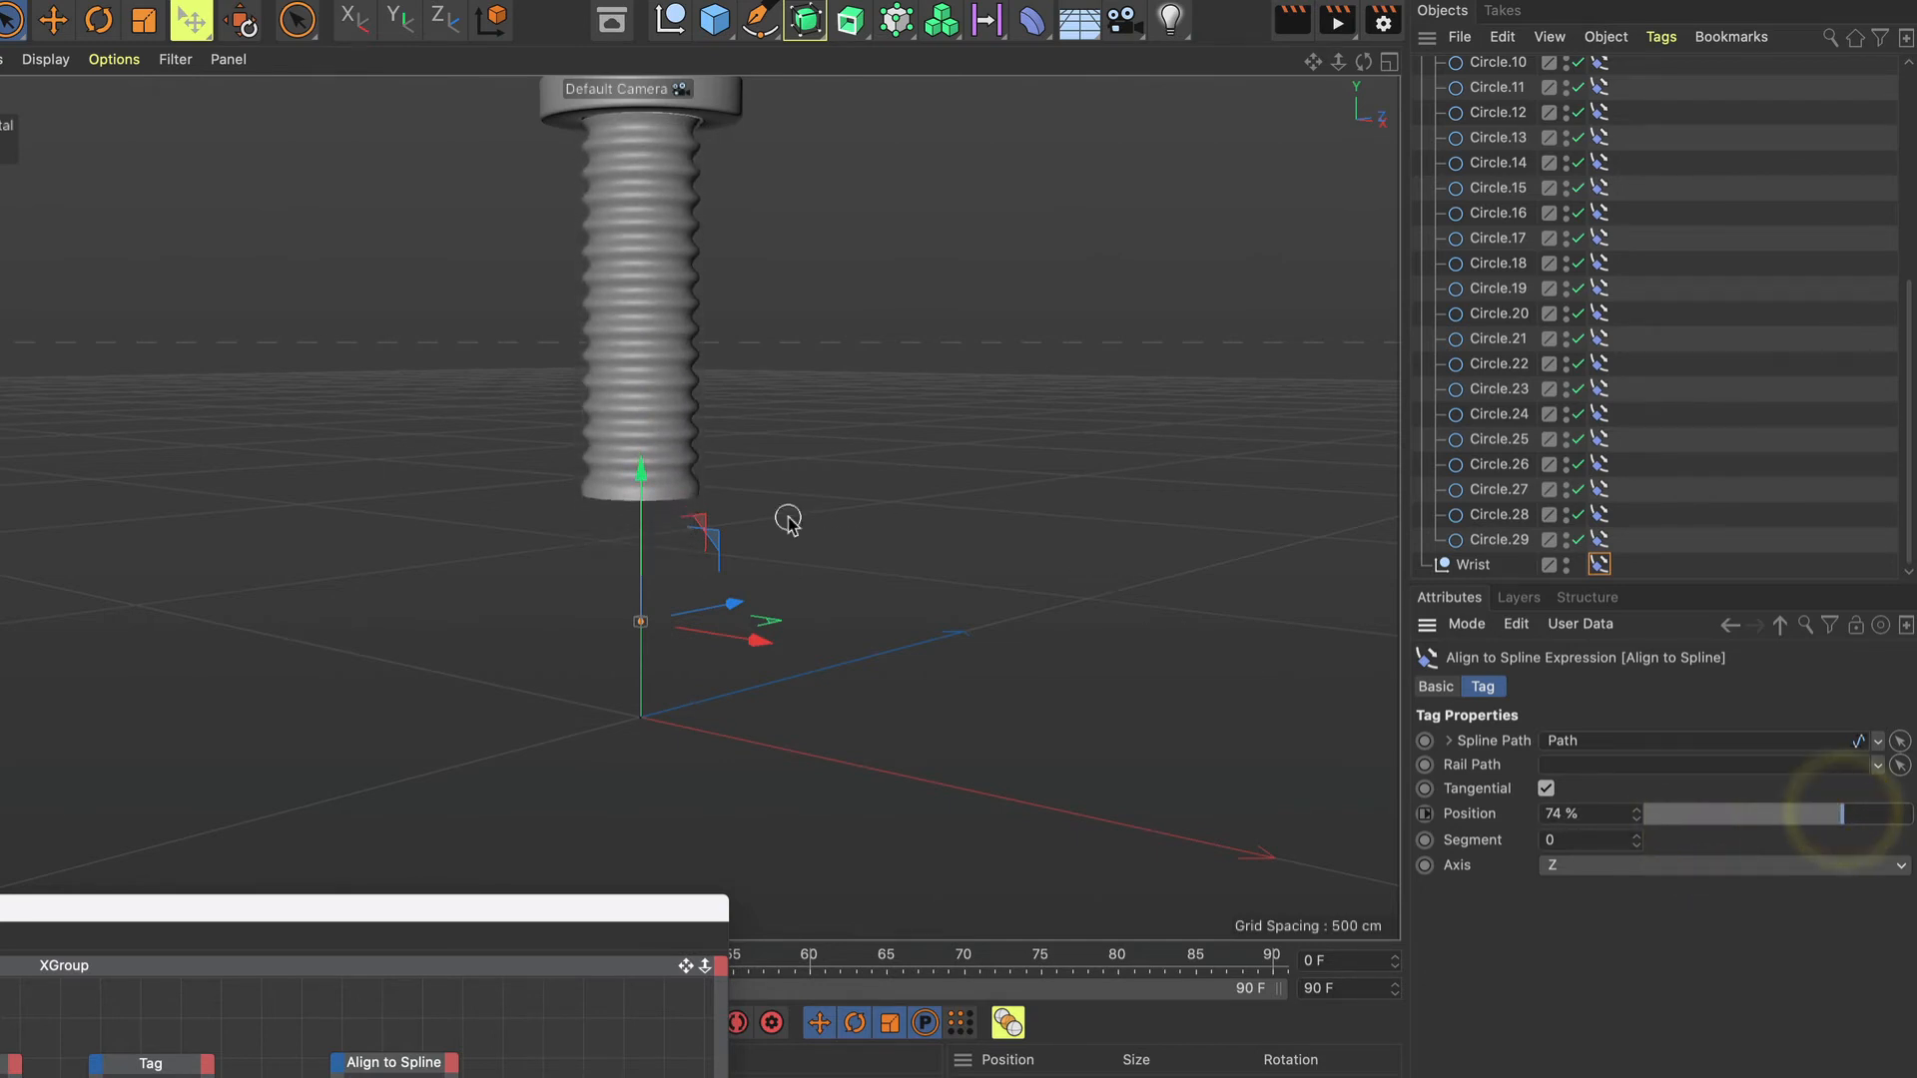
# Compare the properties of Circle.28 and Circle.29 and check which circles the Link List node contains.
pyautogui.click(1498, 540)
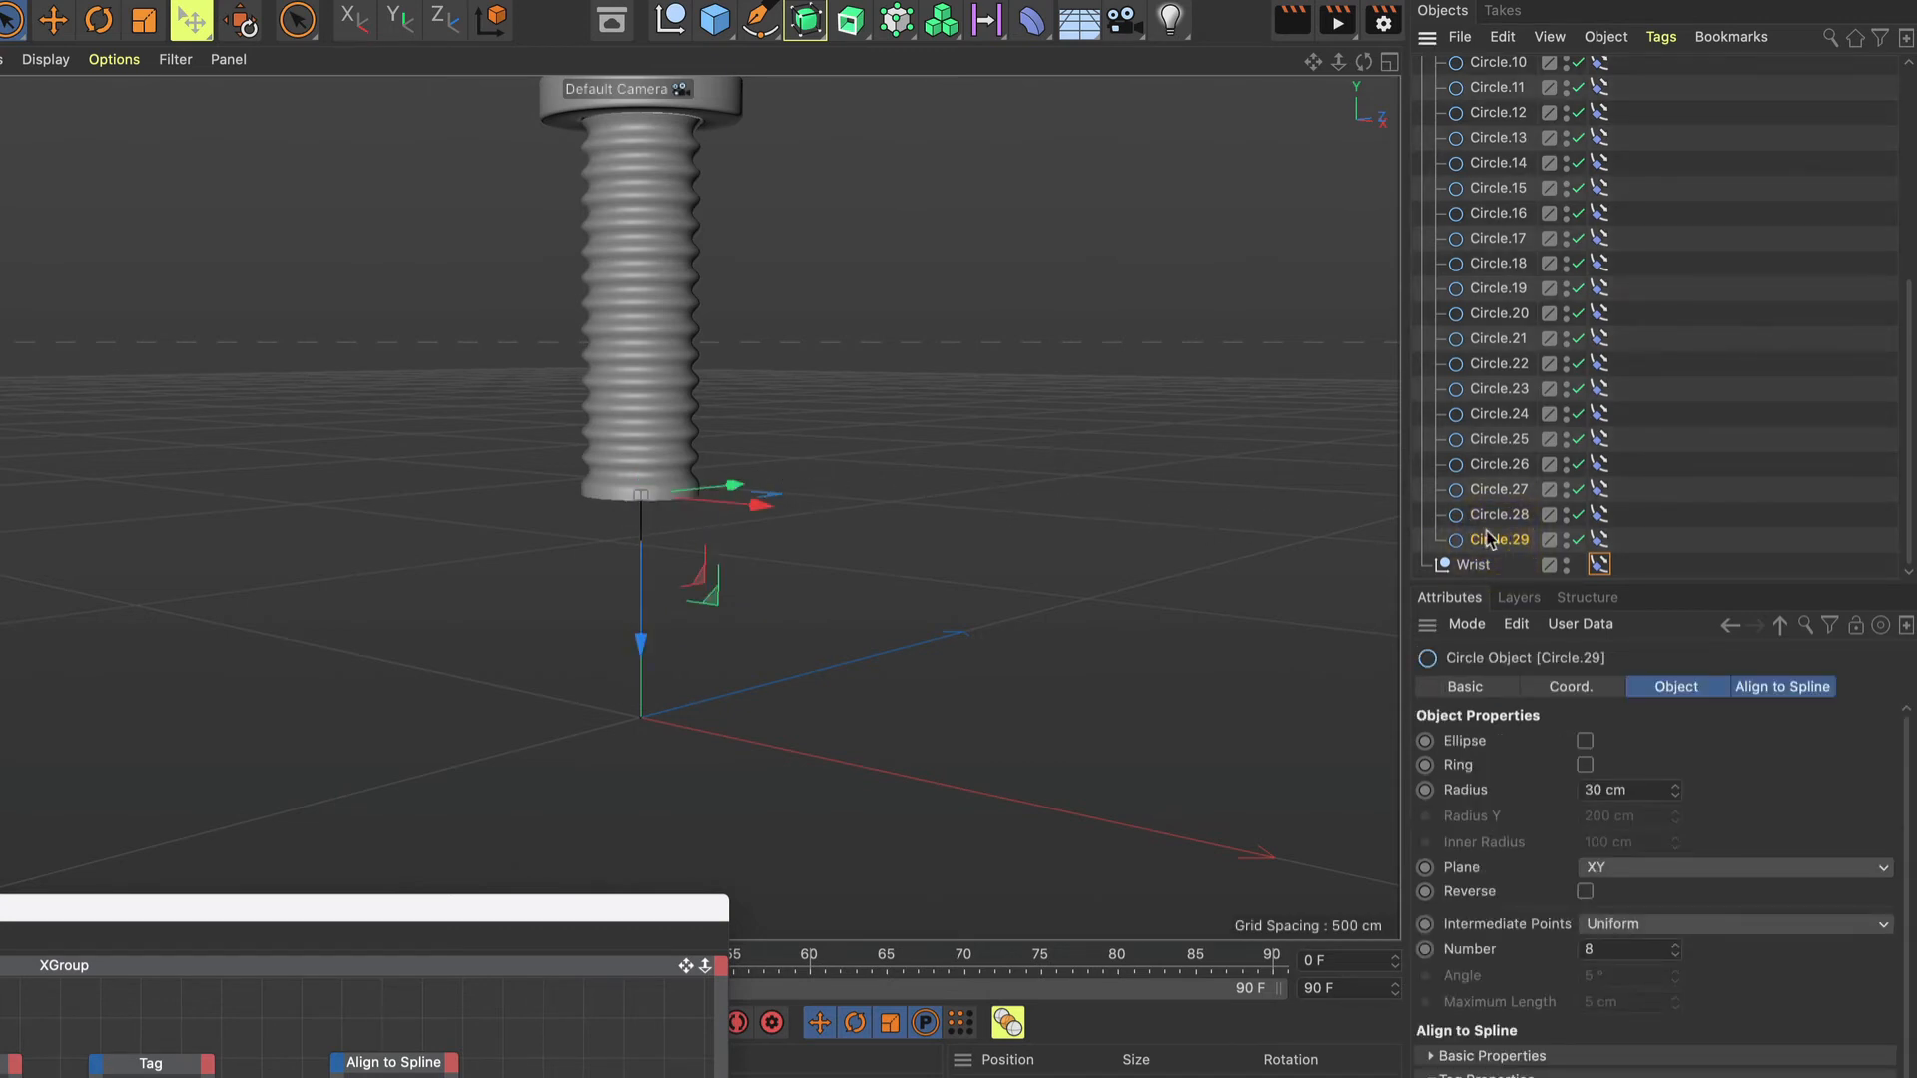
pyautogui.click(1513, 515)
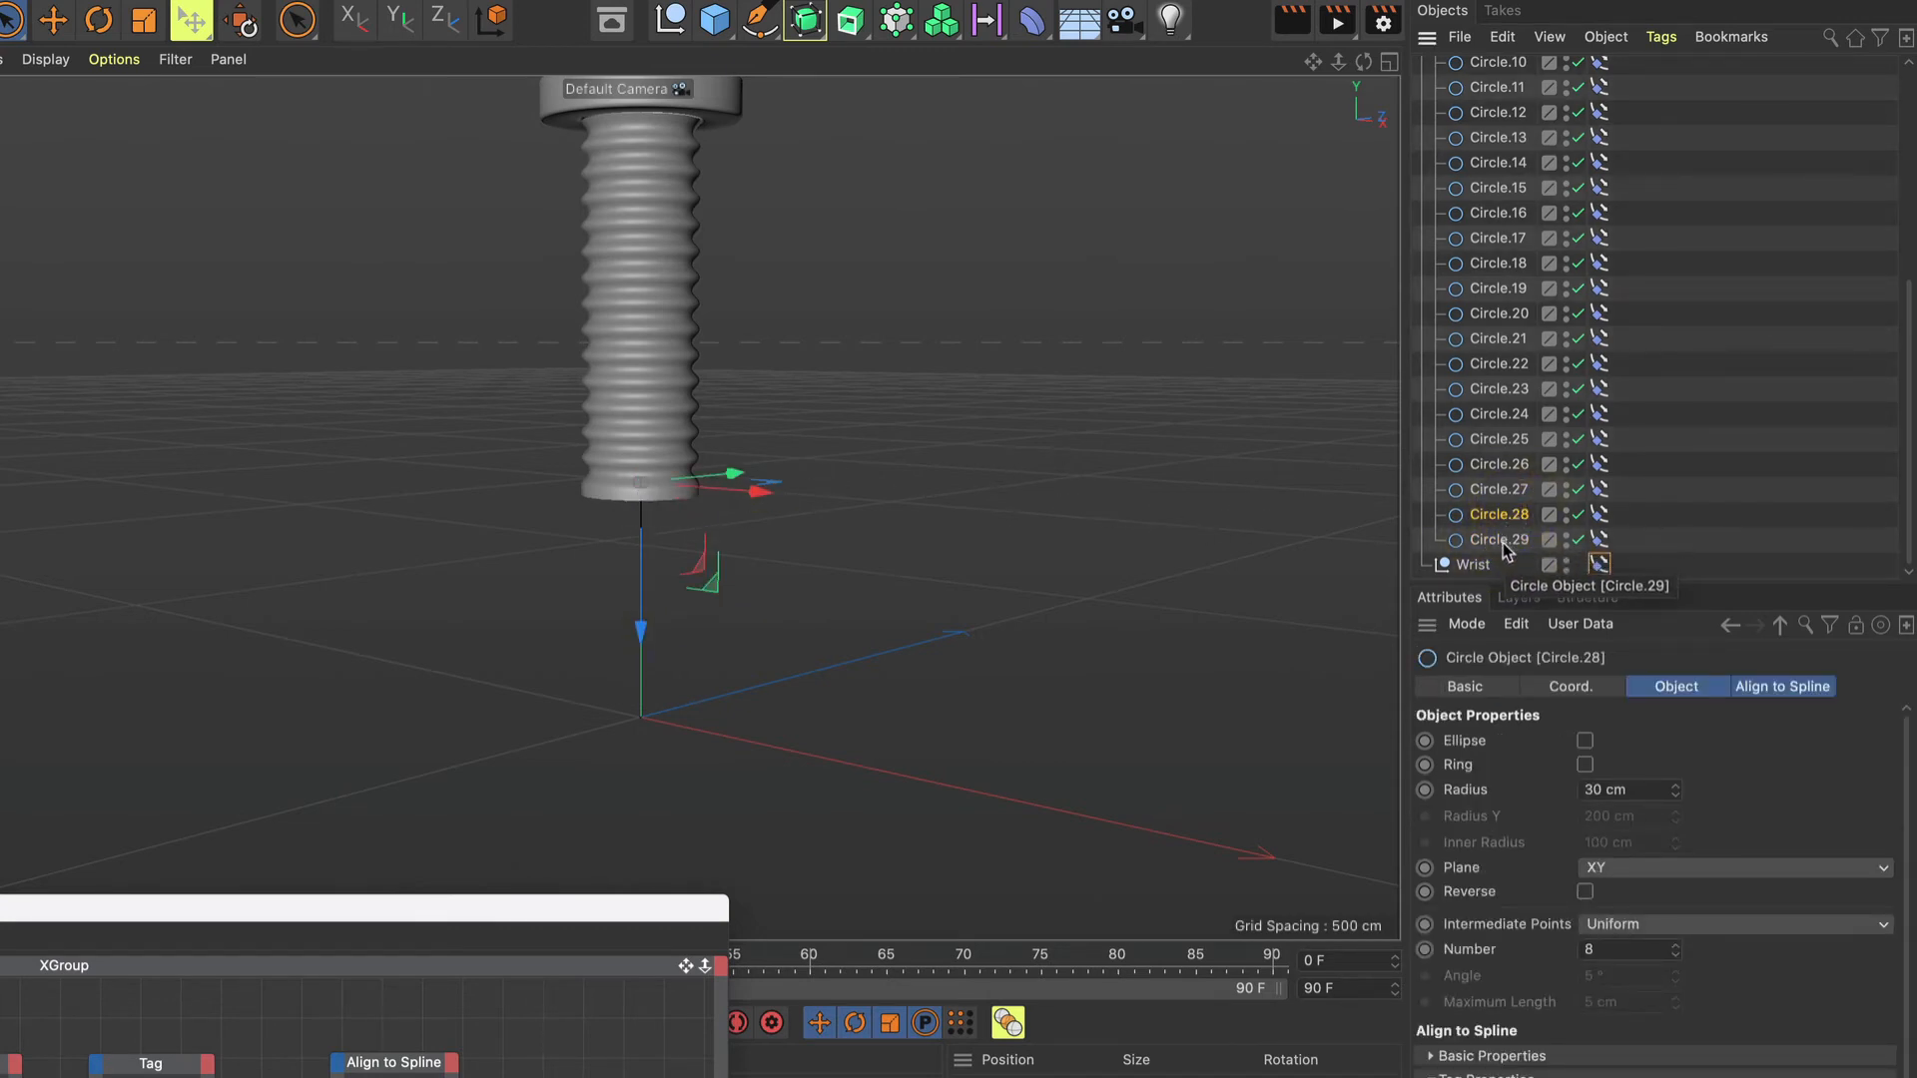
pyautogui.click(1503, 543)
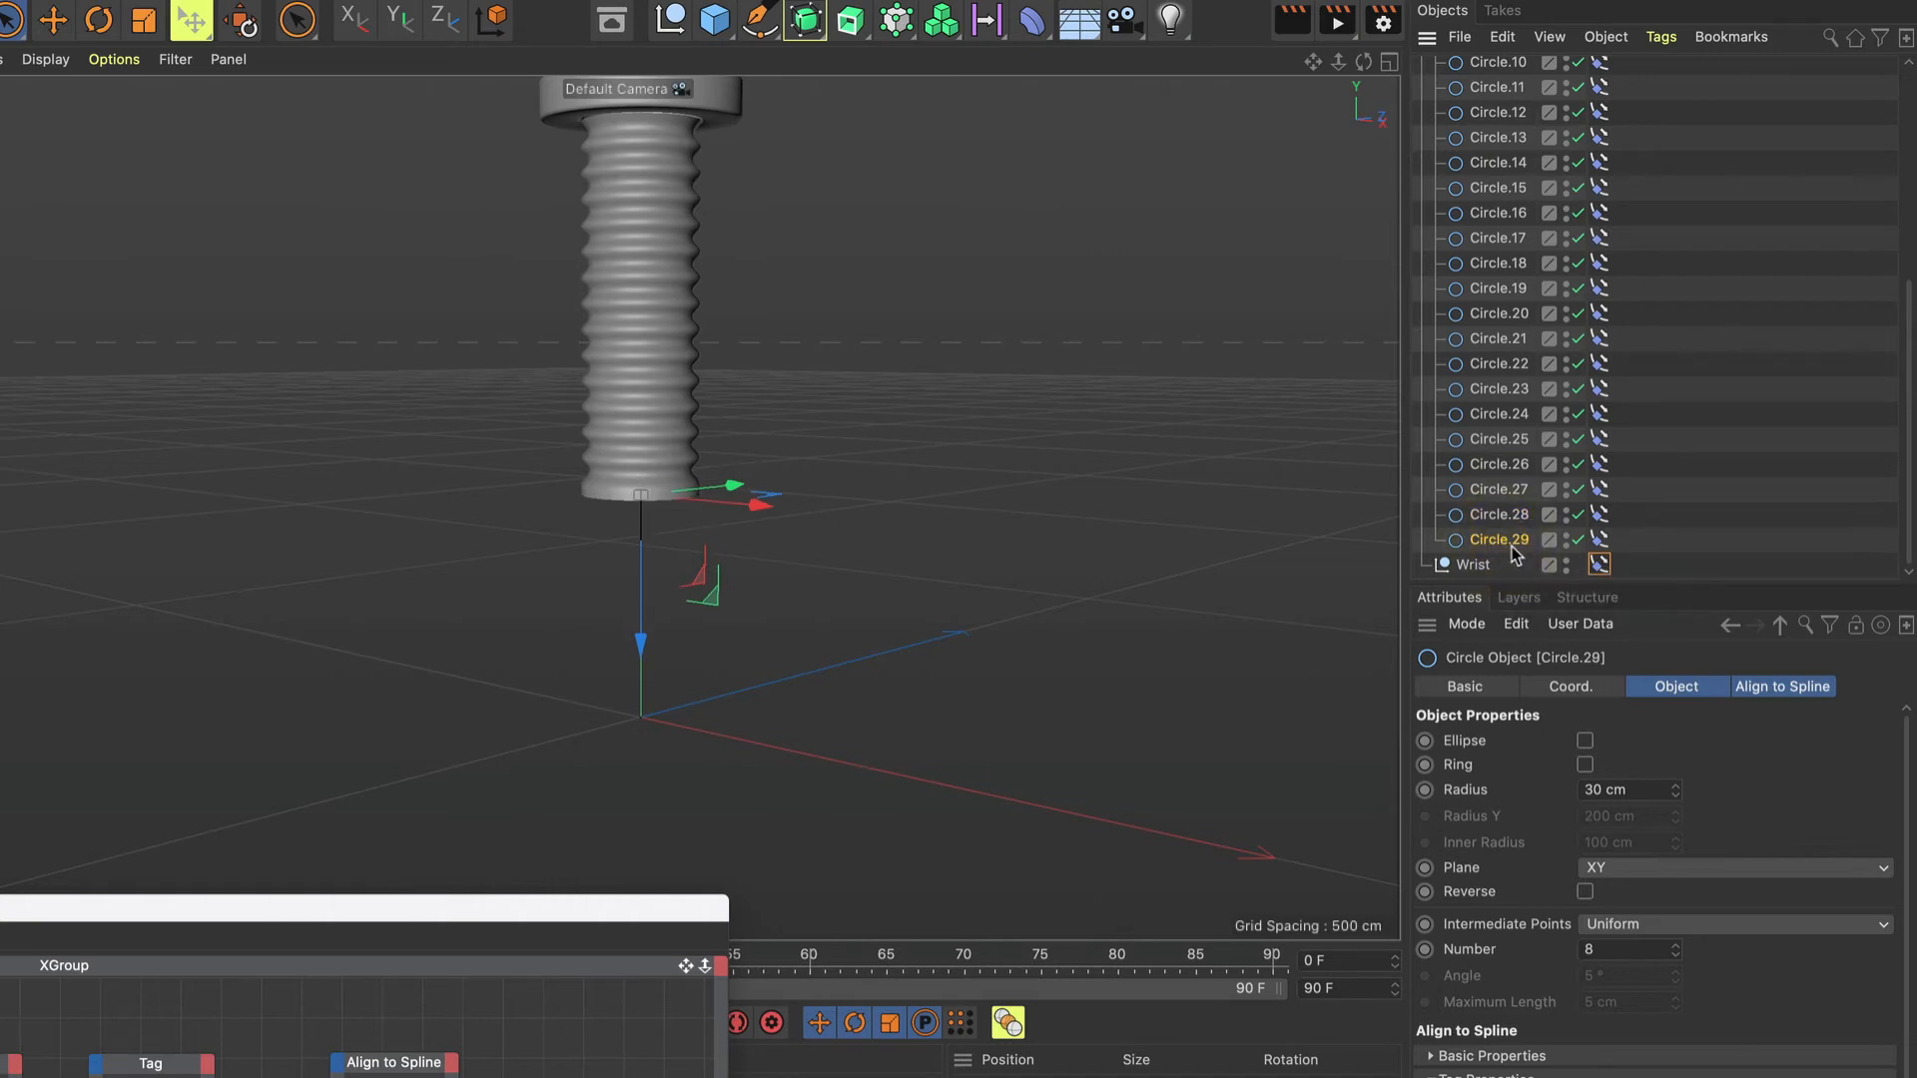
pyautogui.click(762, 676)
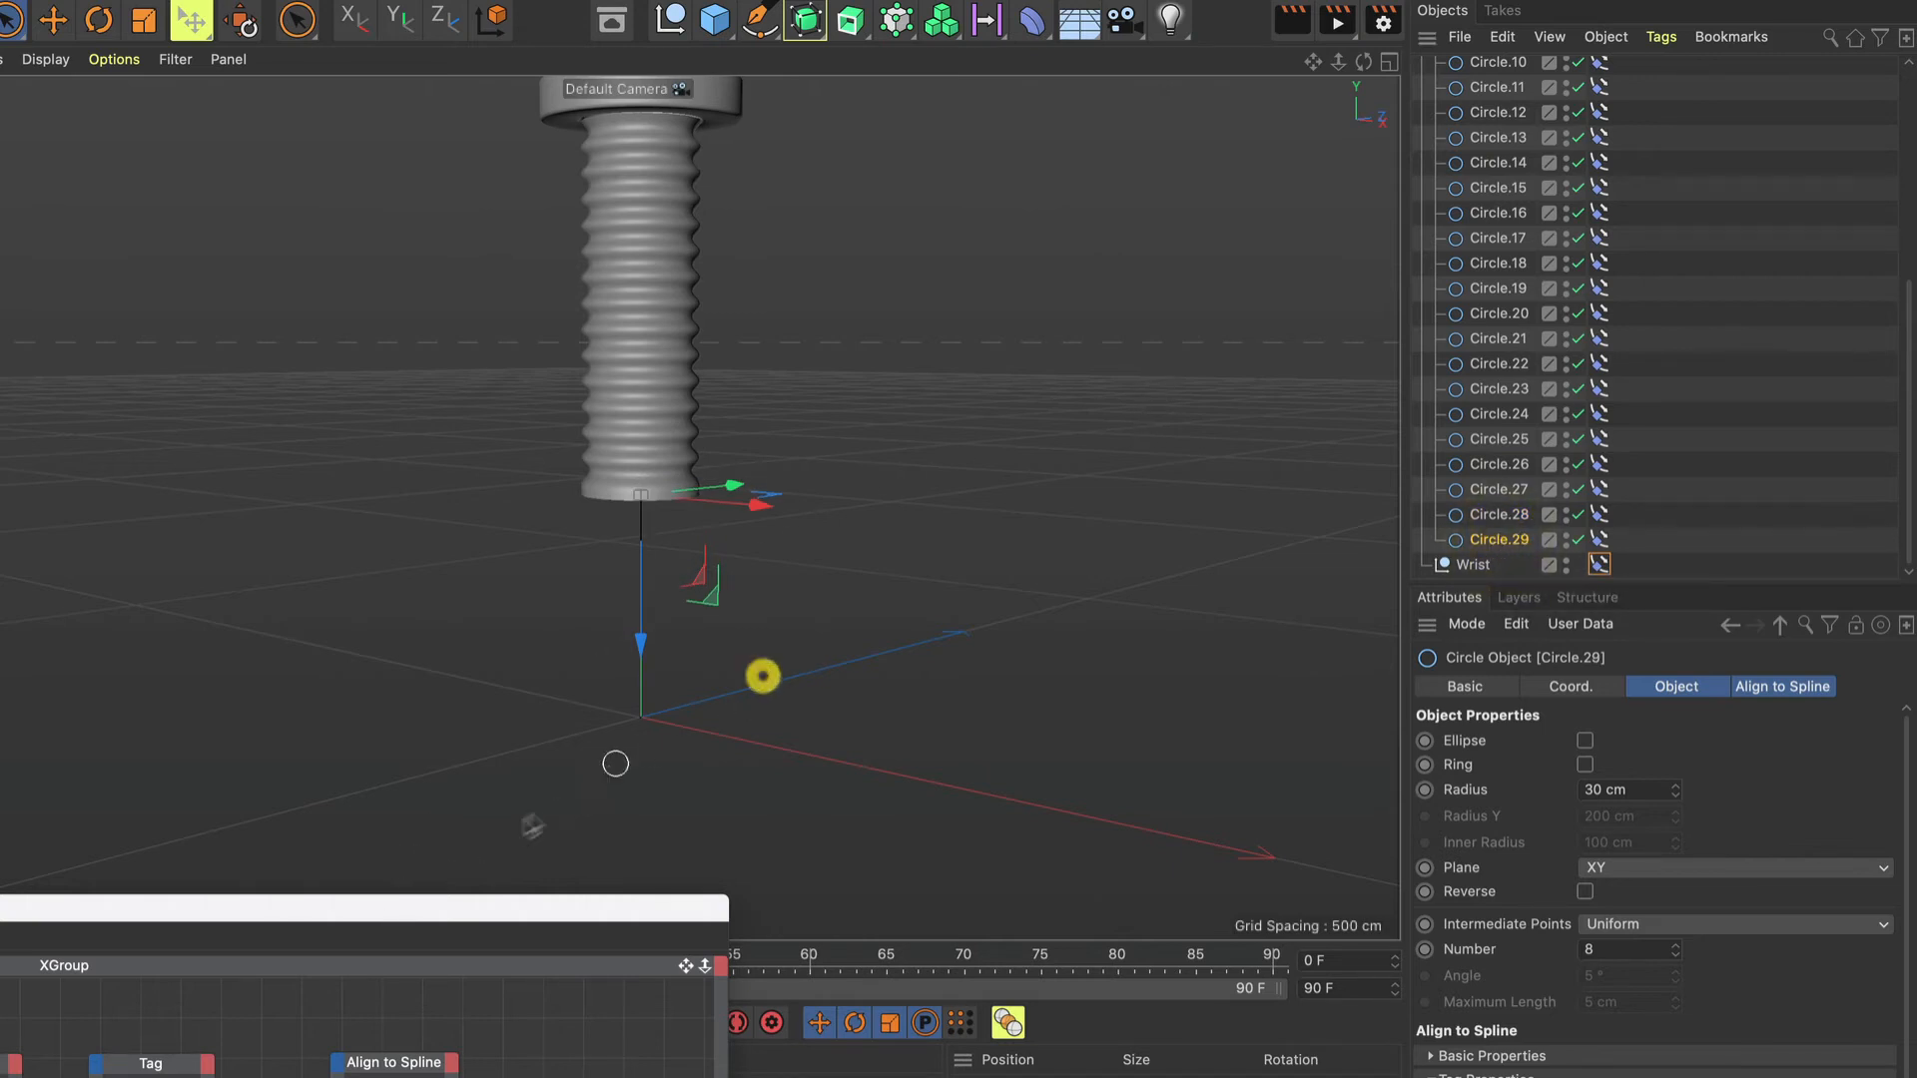
pyautogui.moveTo(464, 910); pyautogui.dragTo(878, 629)
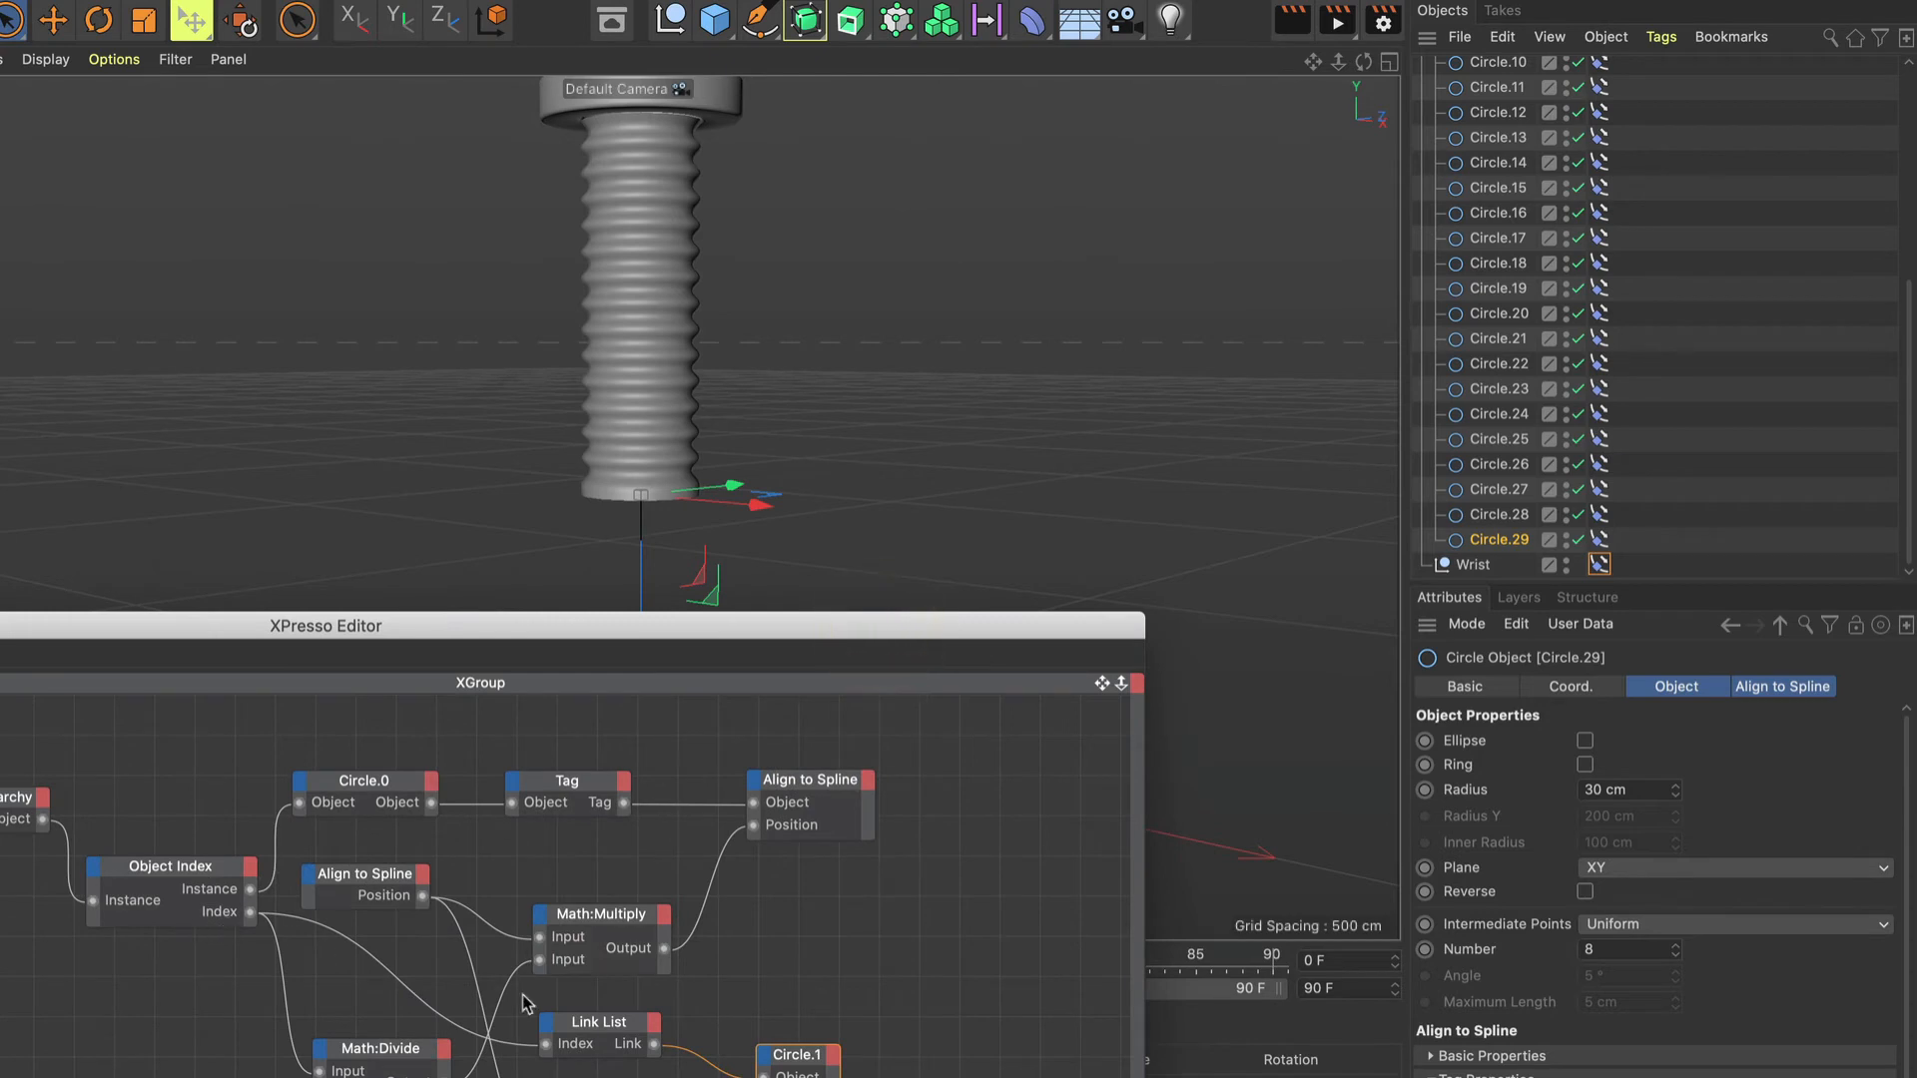
pyautogui.click(612, 1029)
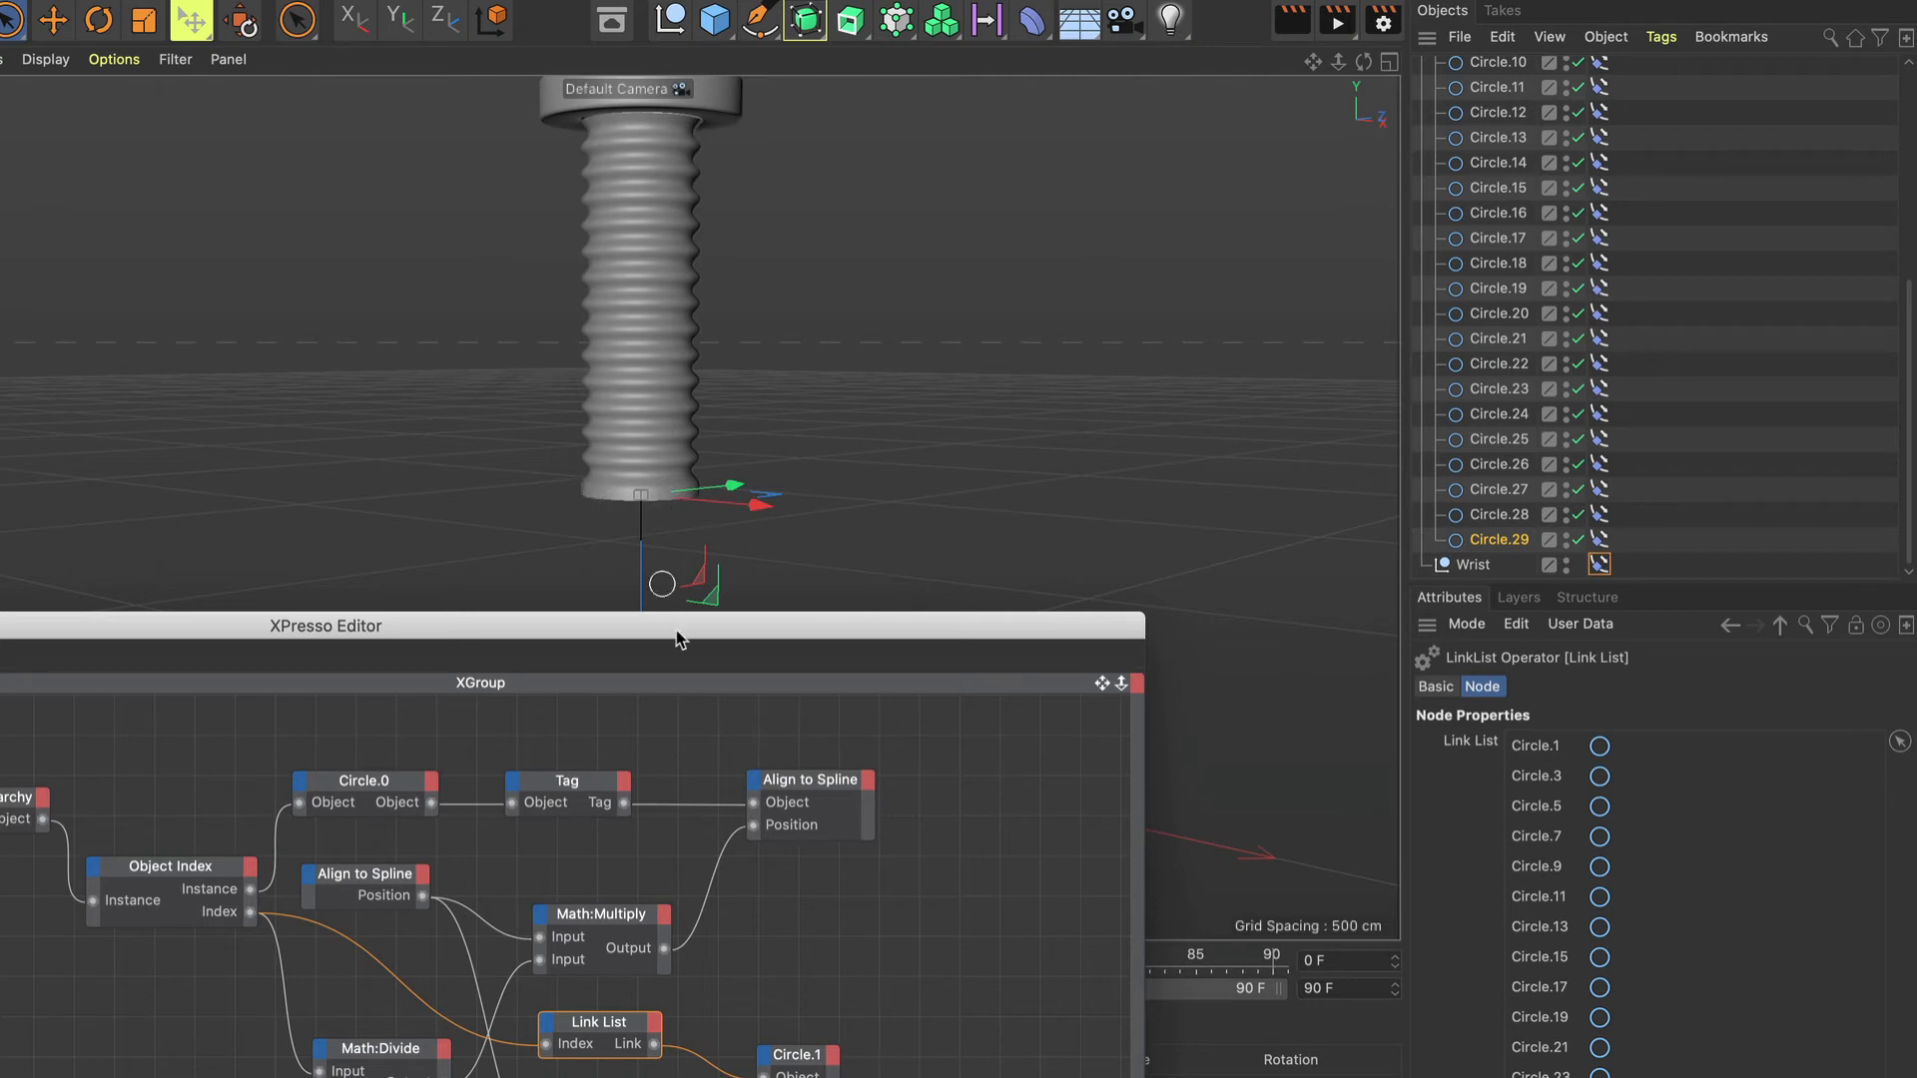
pyautogui.moveTo(693, 646); pyautogui.dragTo(658, 806)
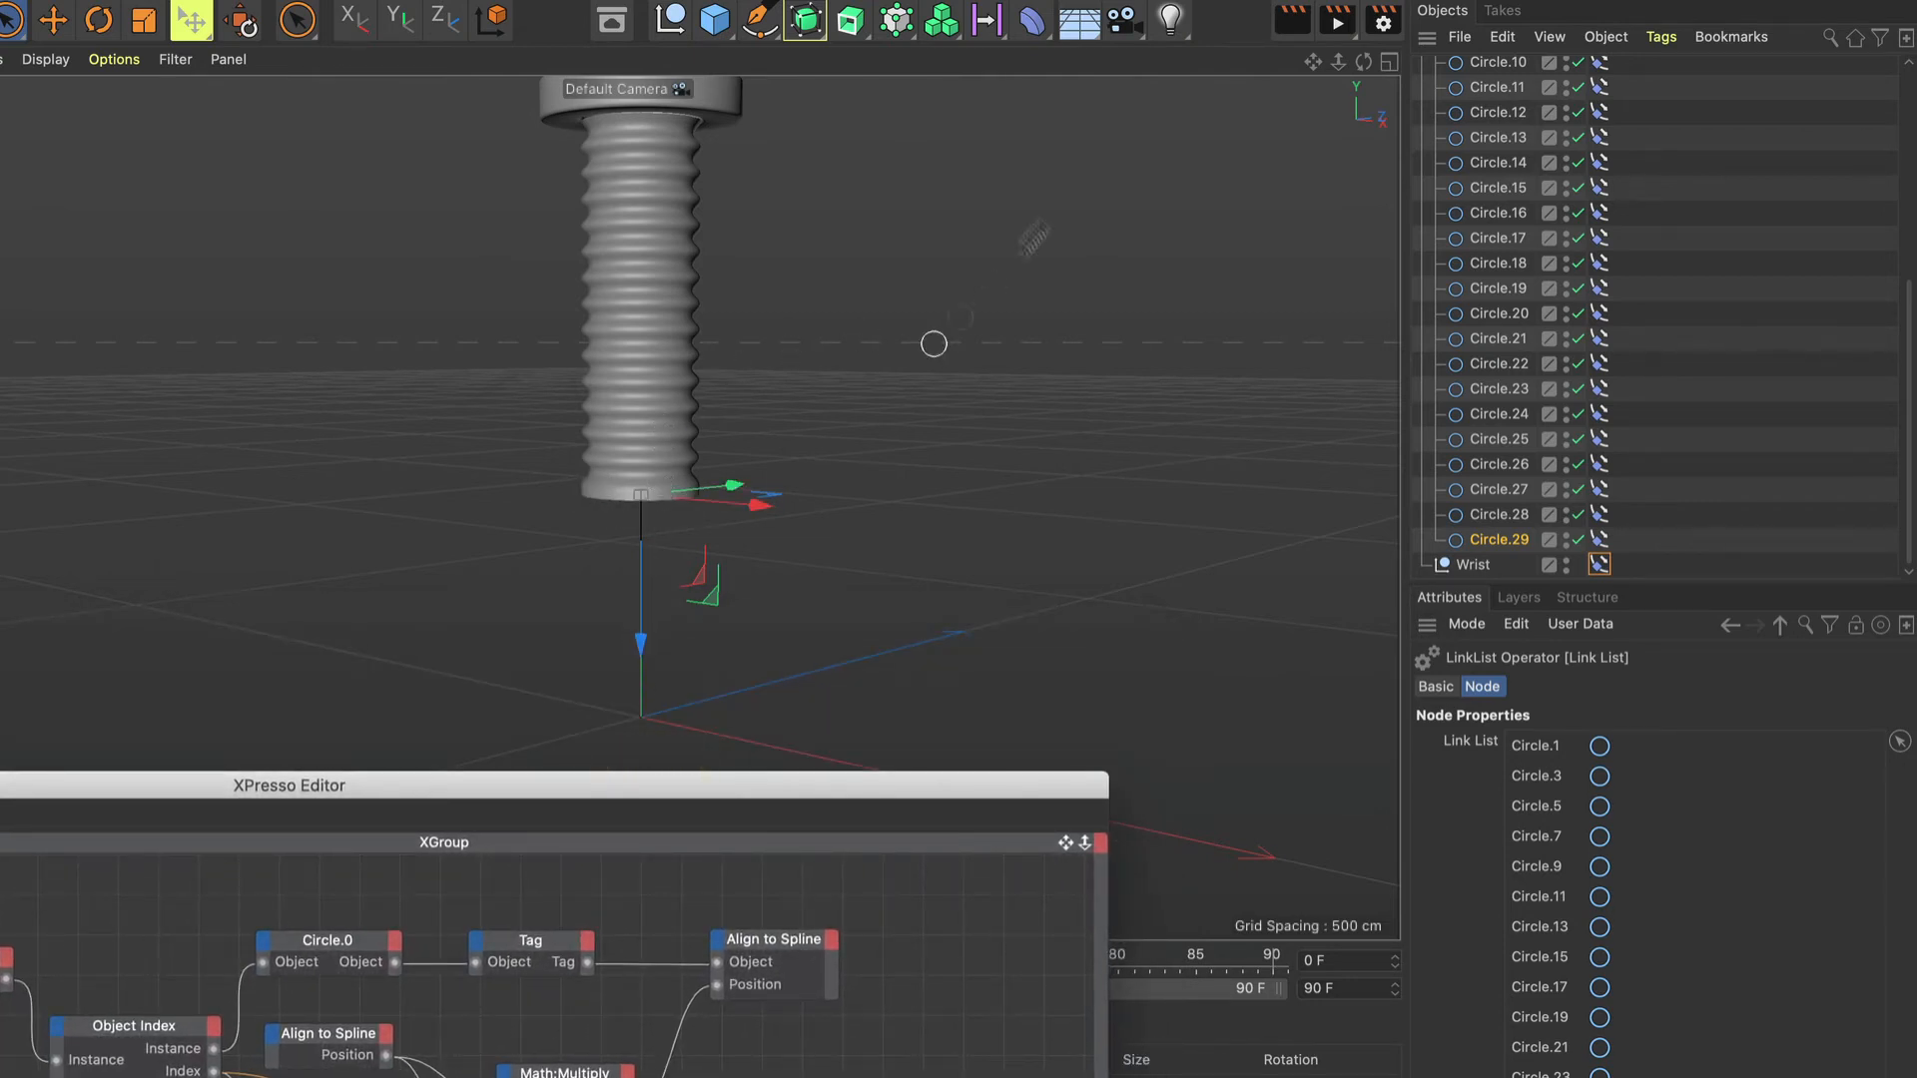
# Bring the Tube into clear view, switch to Model mode and set the Tube's Y position to 300 cm.
pyautogui.scroll(5, 1463, 207)
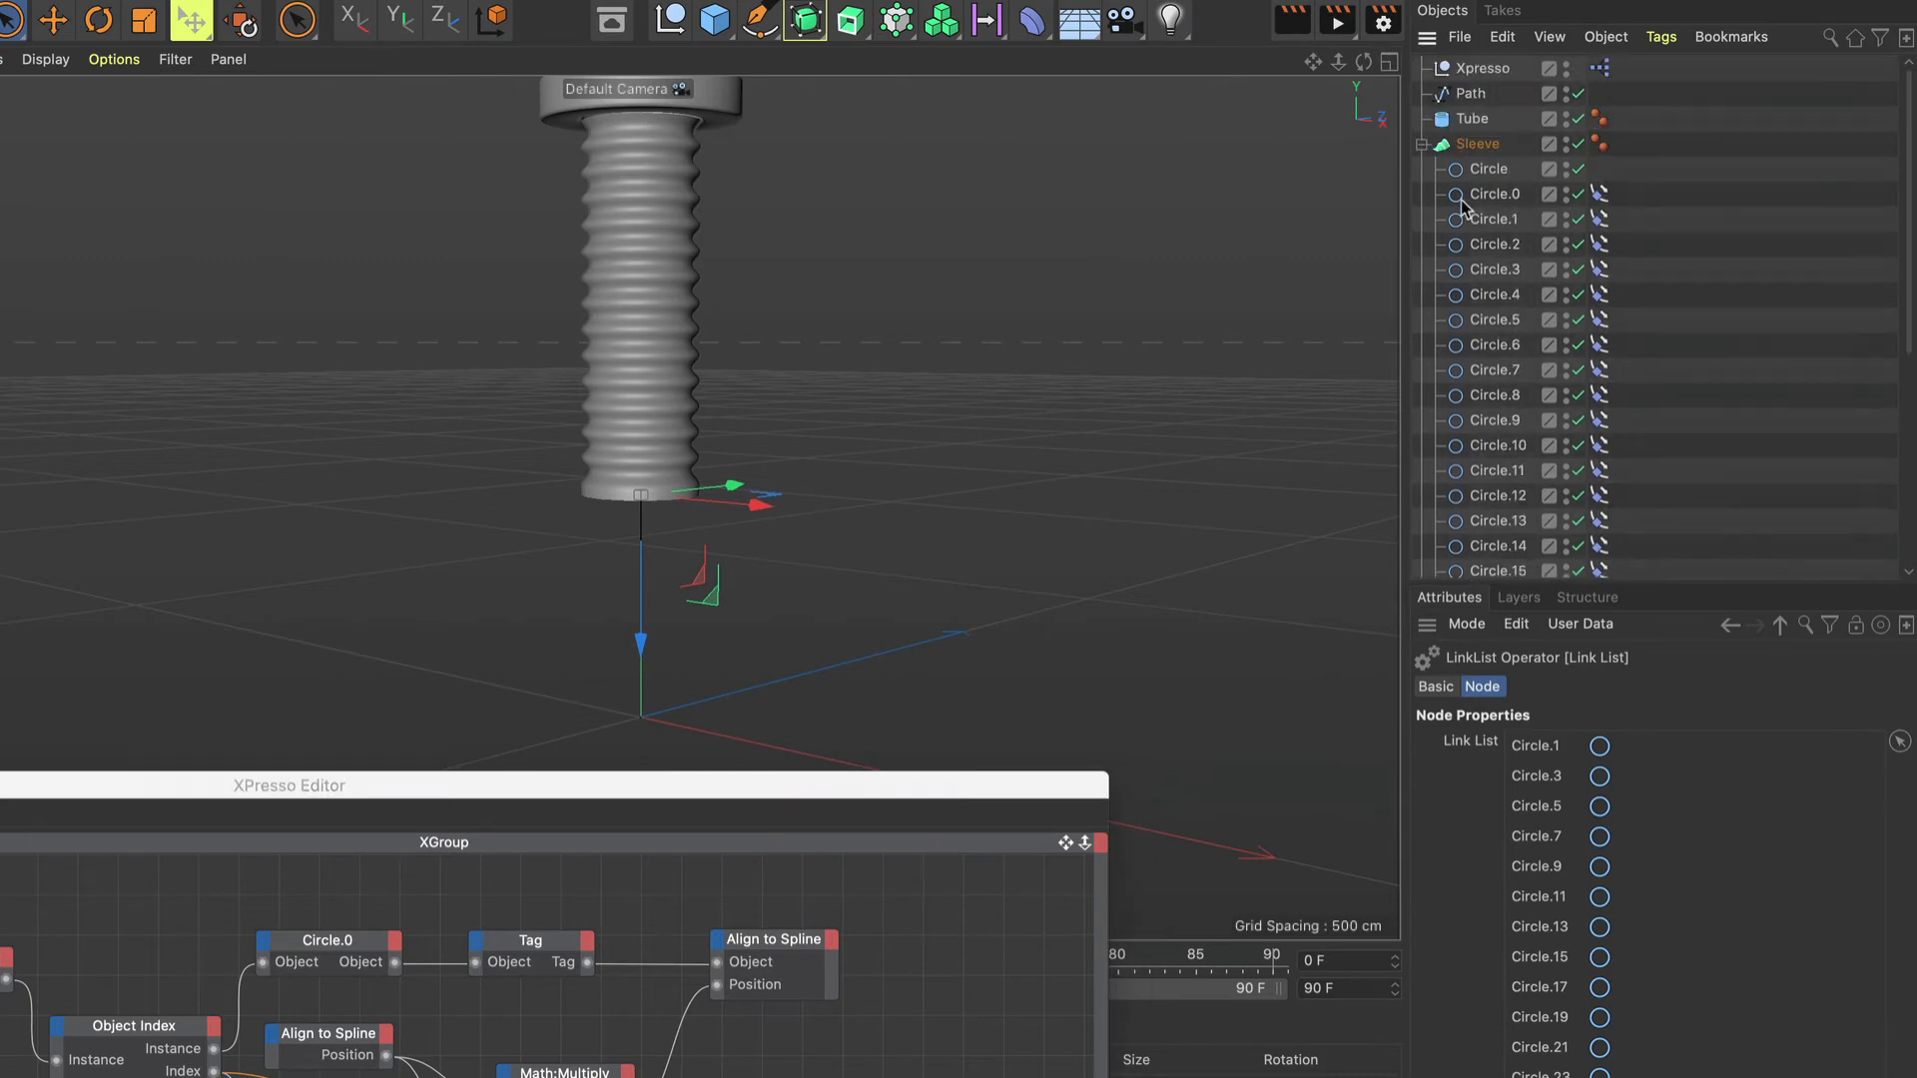
pyautogui.click(1472, 119)
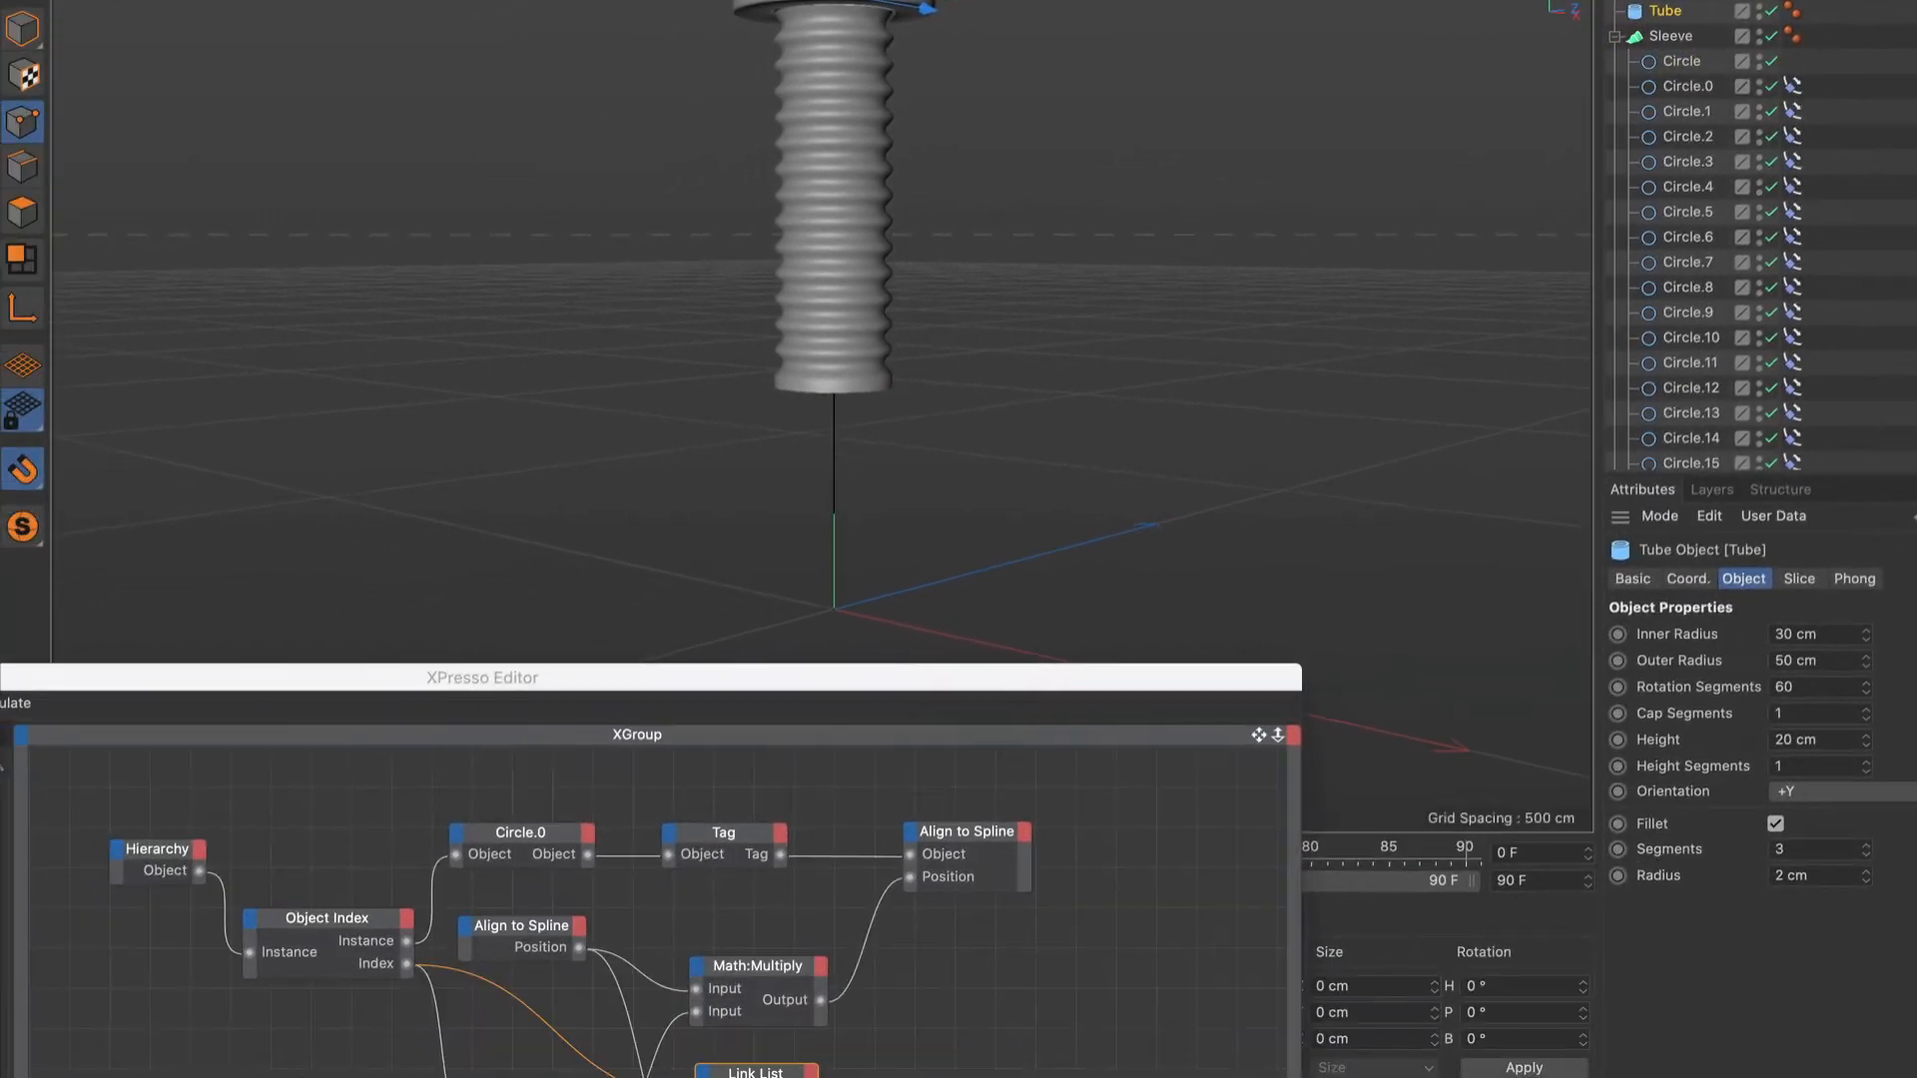
pyautogui.moveTo(1057, 679); pyautogui.dragTo(574, 801)
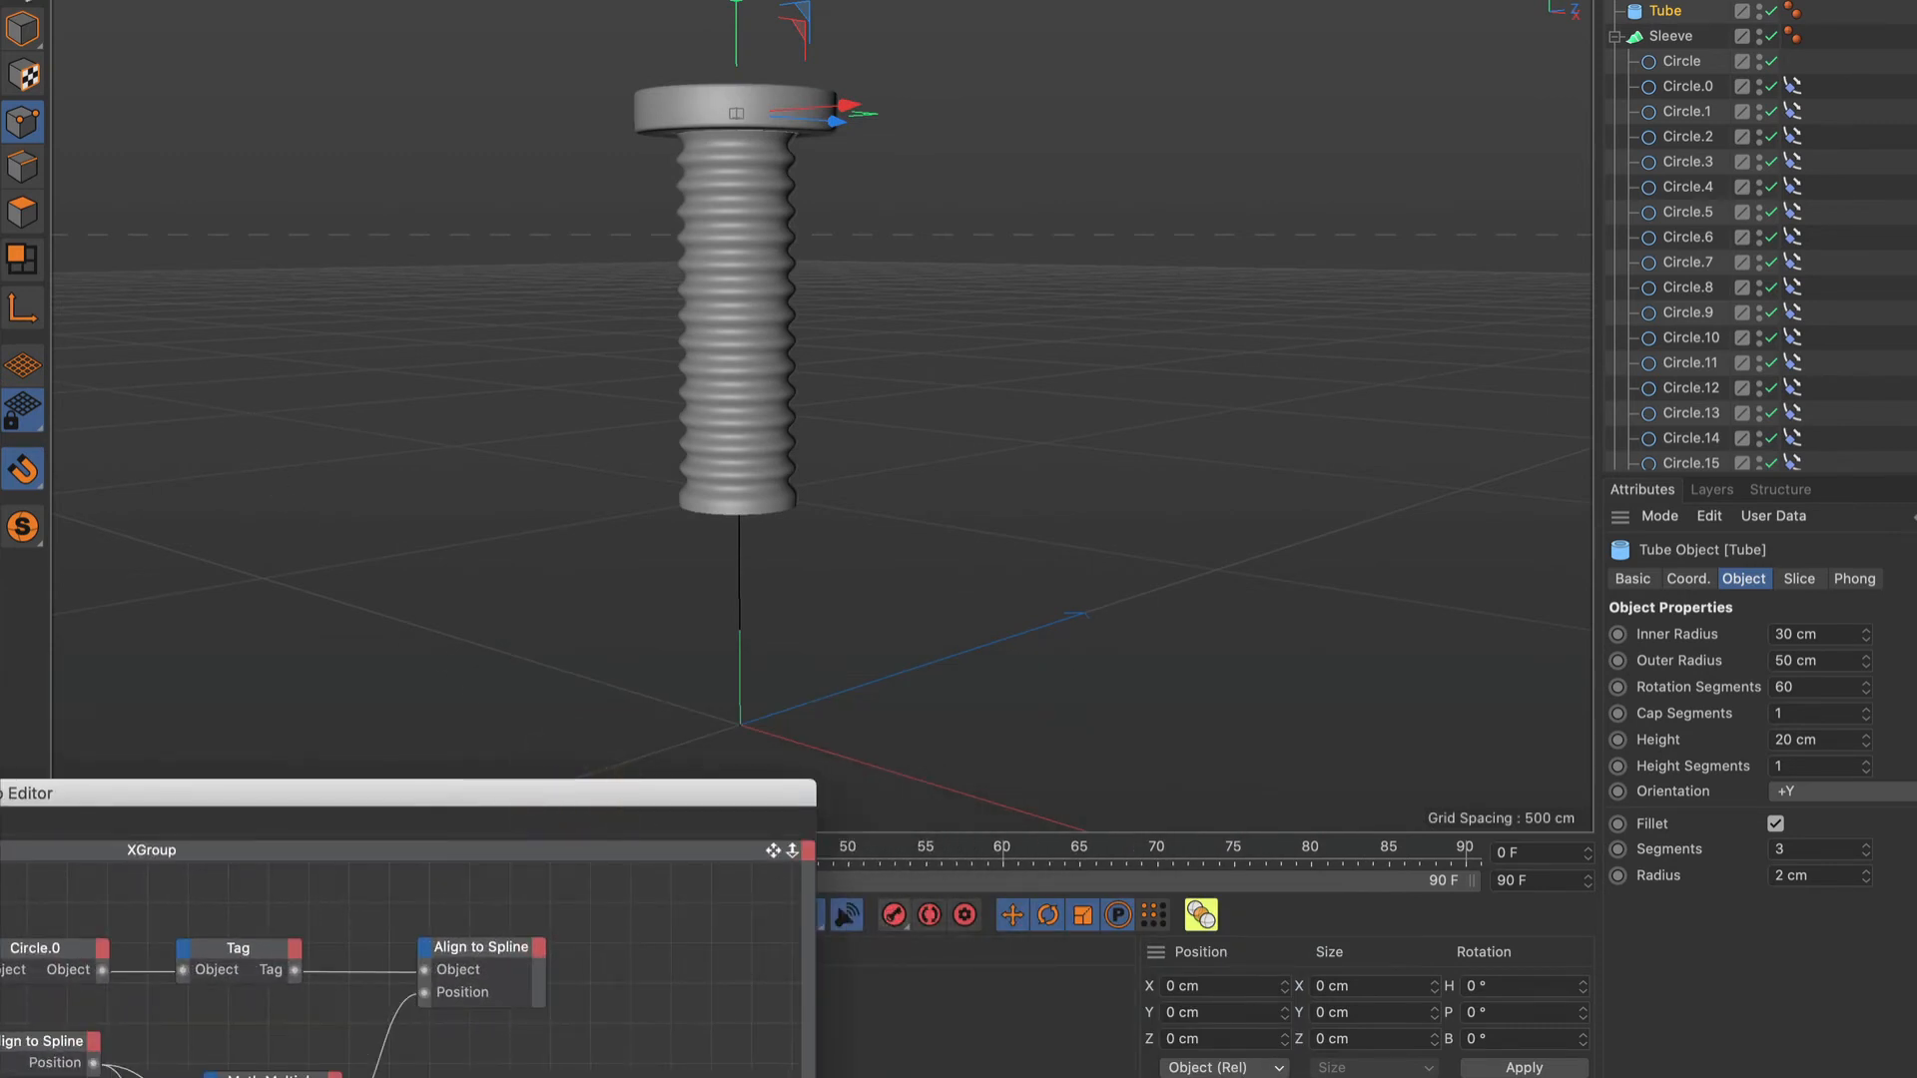
pyautogui.click(24, 28)
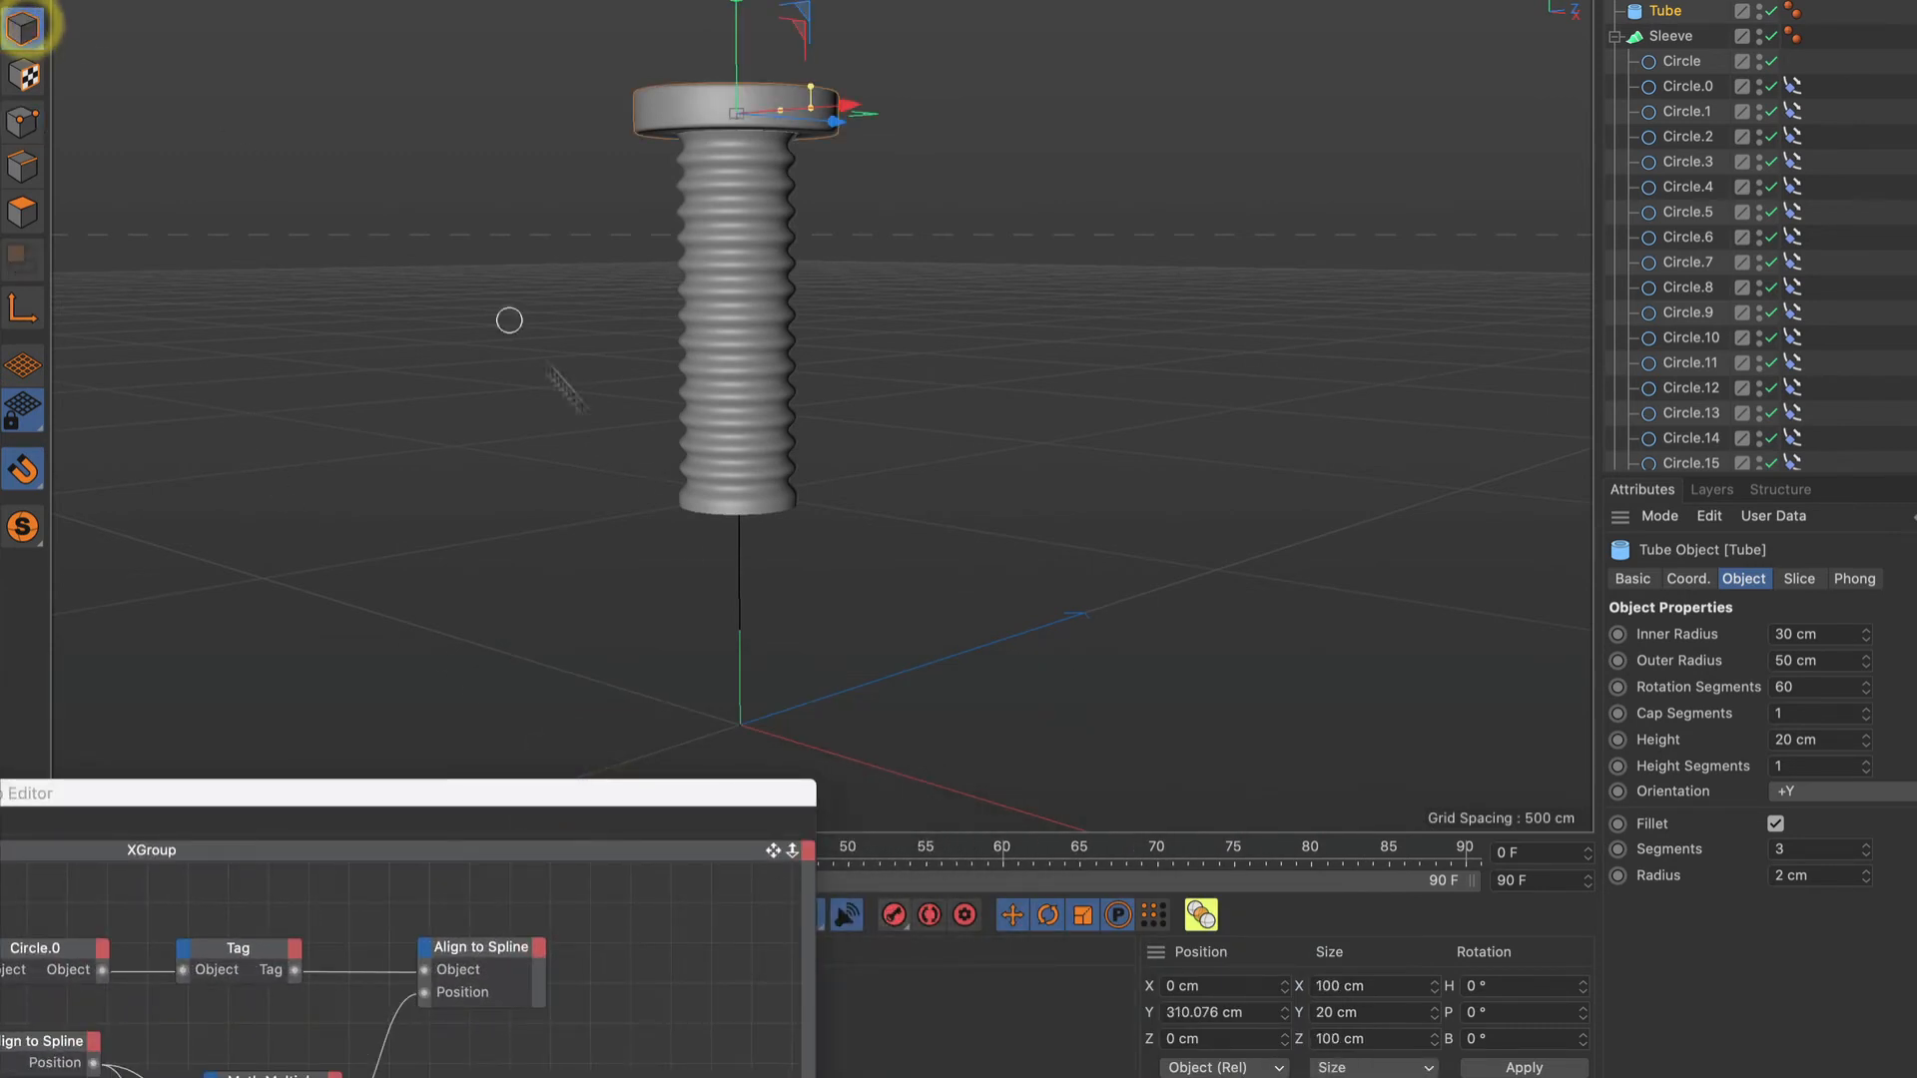
pyautogui.click(1206, 1012)
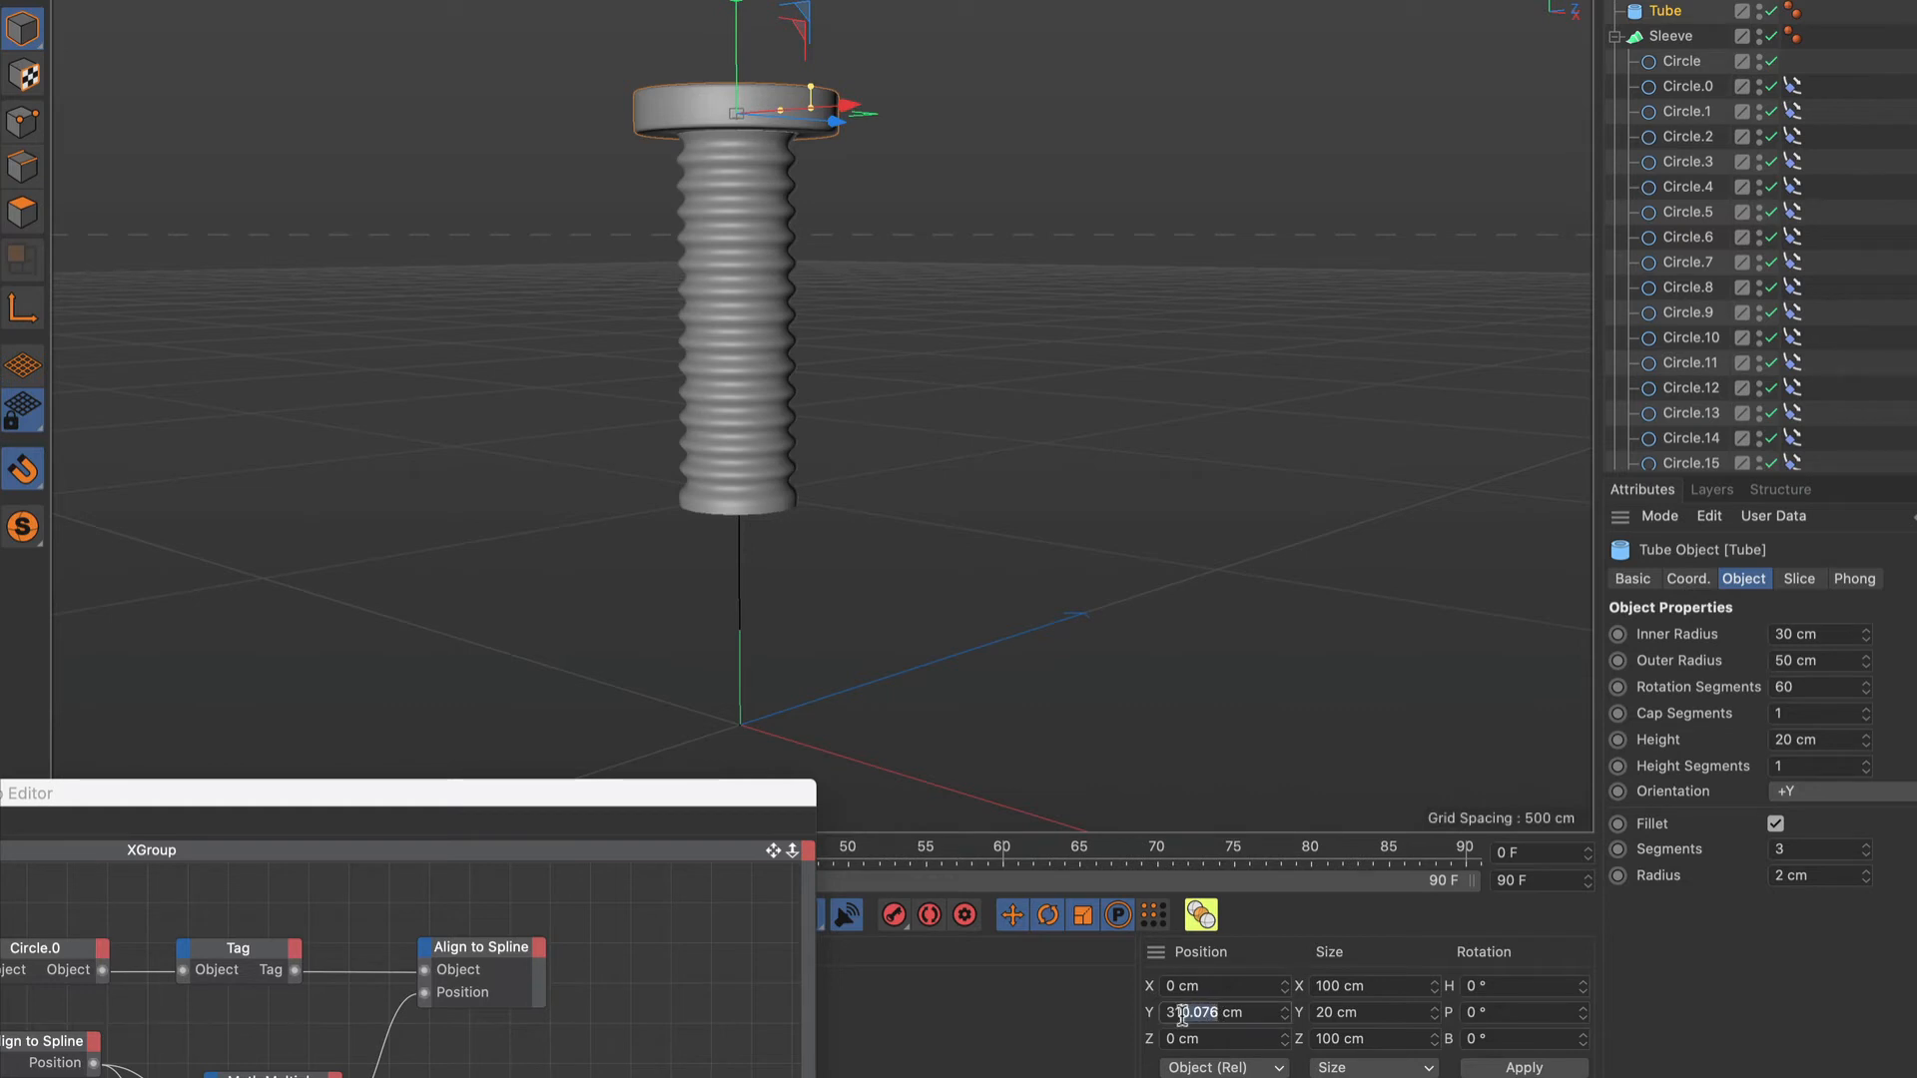
pyautogui.click(1173, 1015)
pyautogui.write('00')
pyautogui.press('Return')
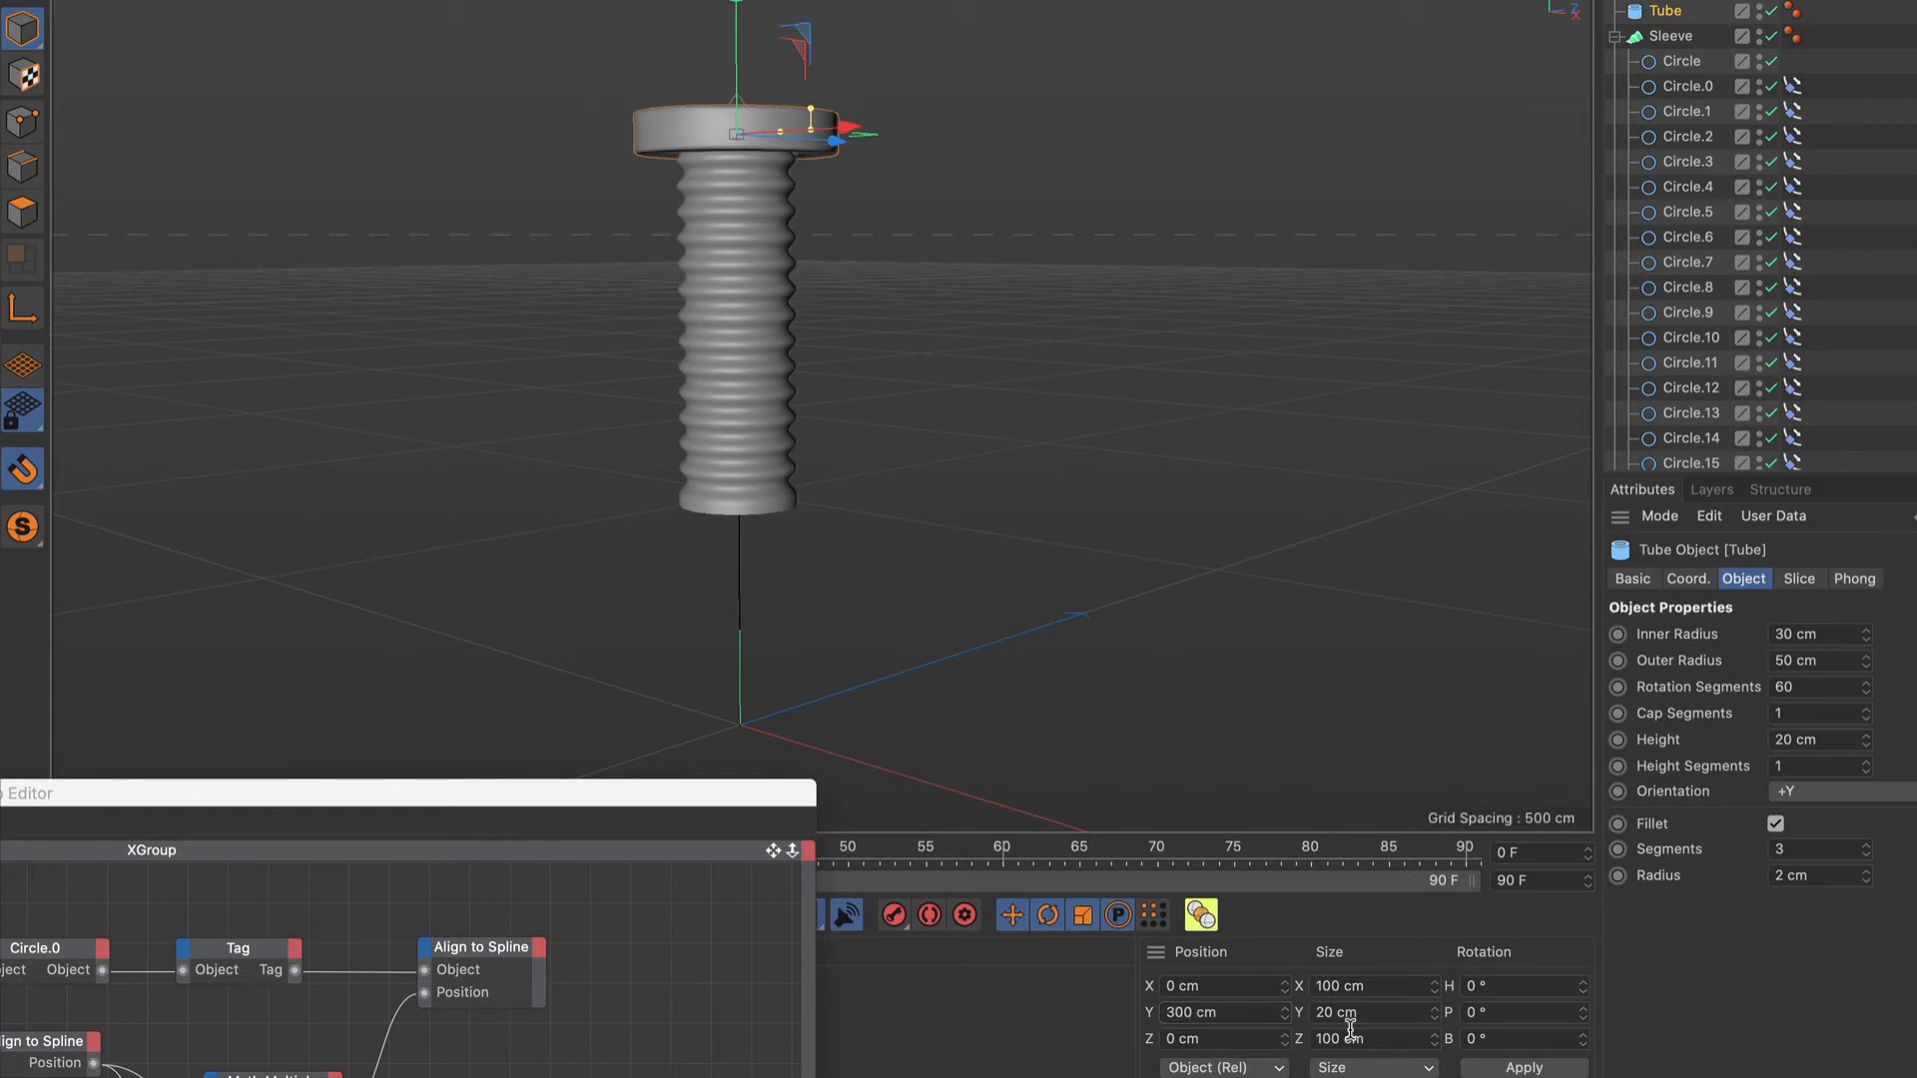
# Raise the Tube to a Y position of 320 cm.
pyautogui.click(1184, 1014)
pyautogui.press('BackSpace')
pyautogui.write('2')
pyautogui.press('Return')
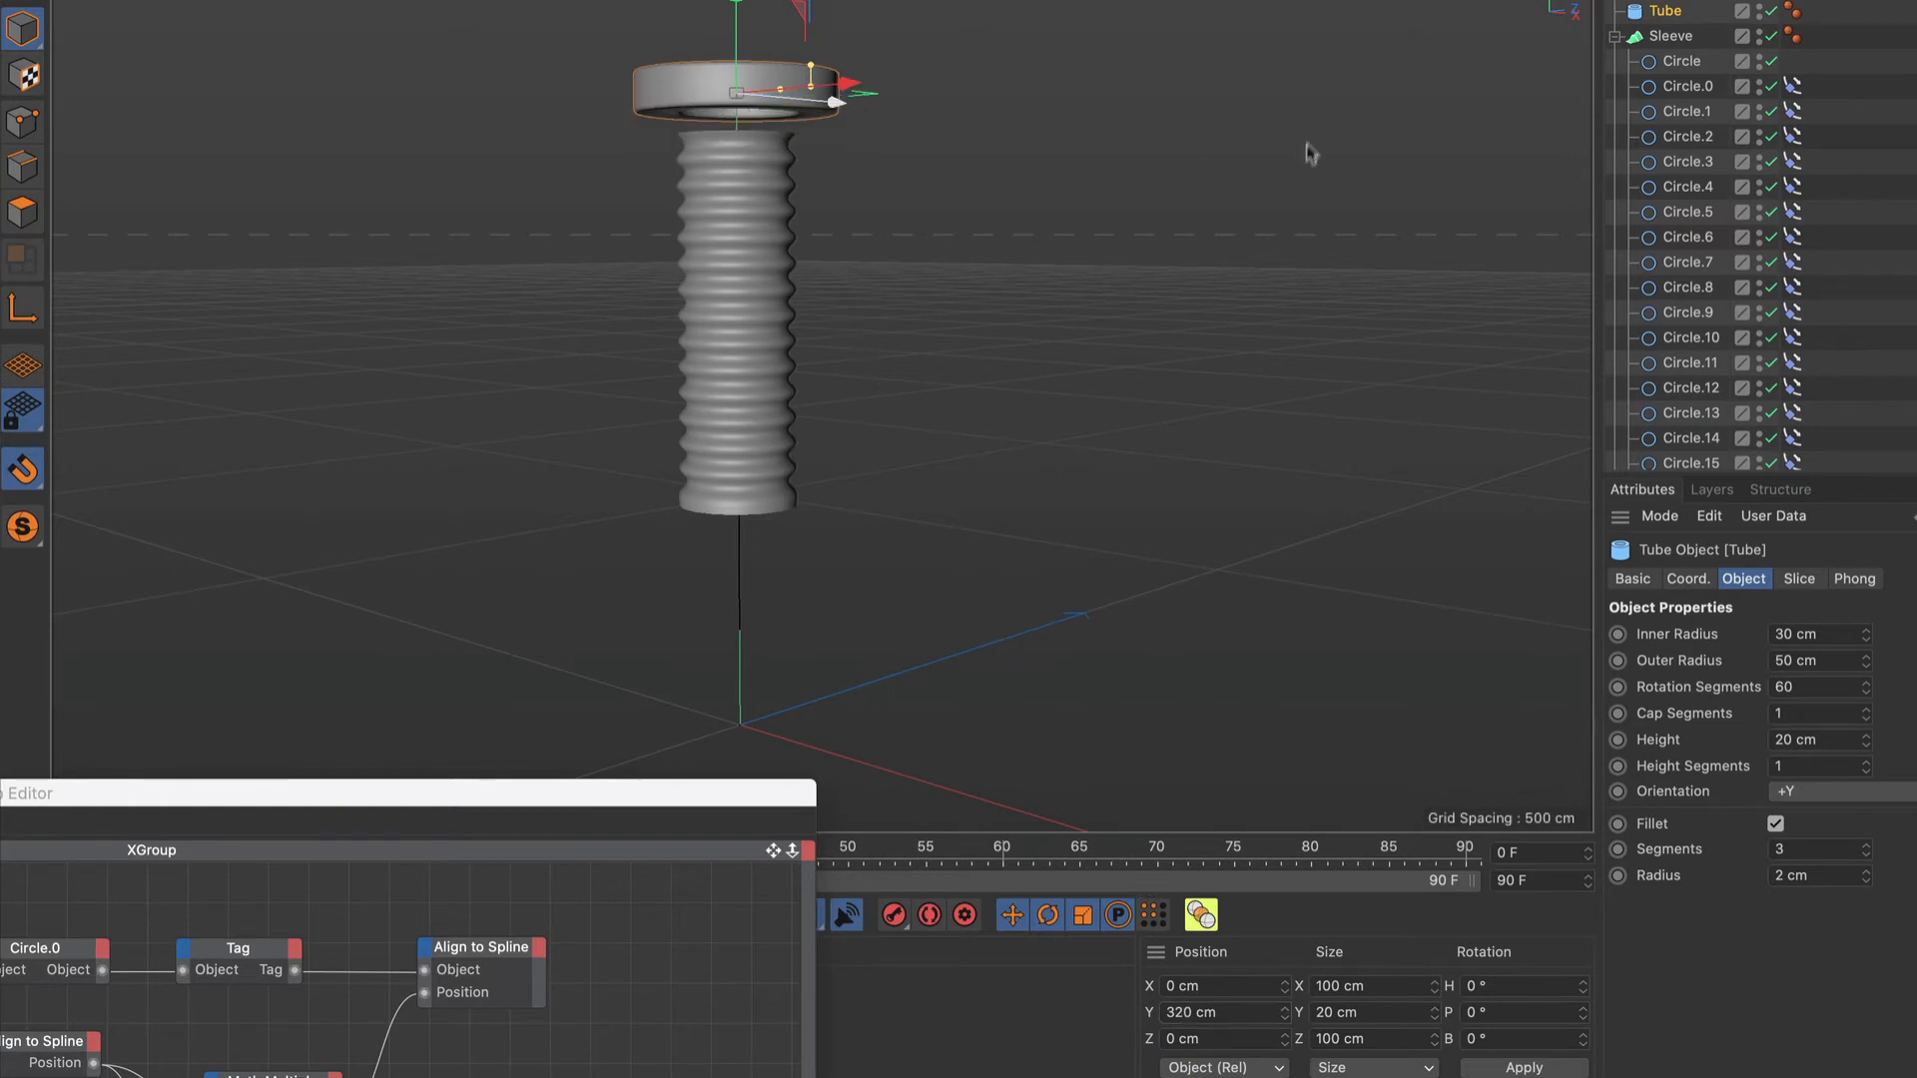
# Move the sleeve's first Circle up along the vertical axis into the Tube, to a Y position of about 312.6 cm.
pyautogui.click(1694, 62)
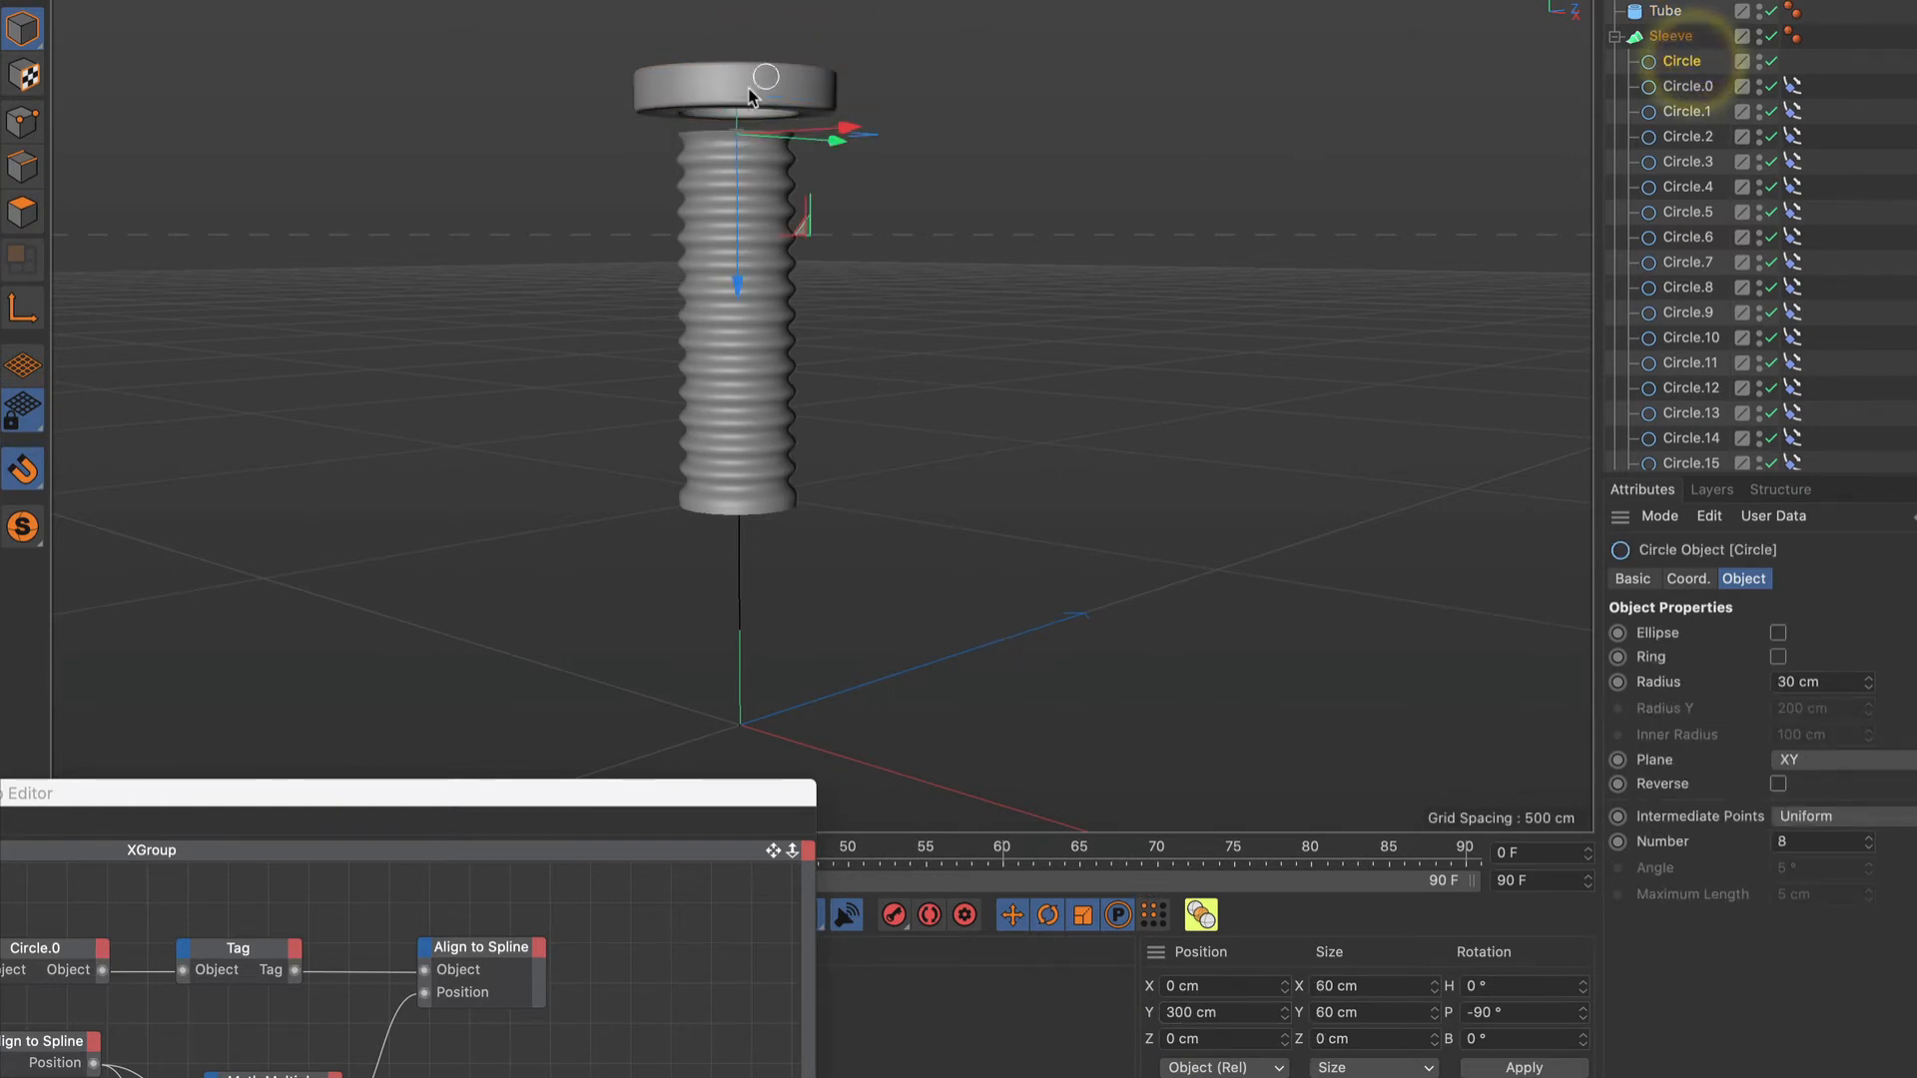
pyautogui.moveTo(739, 292); pyautogui.dragTo(736, 257)
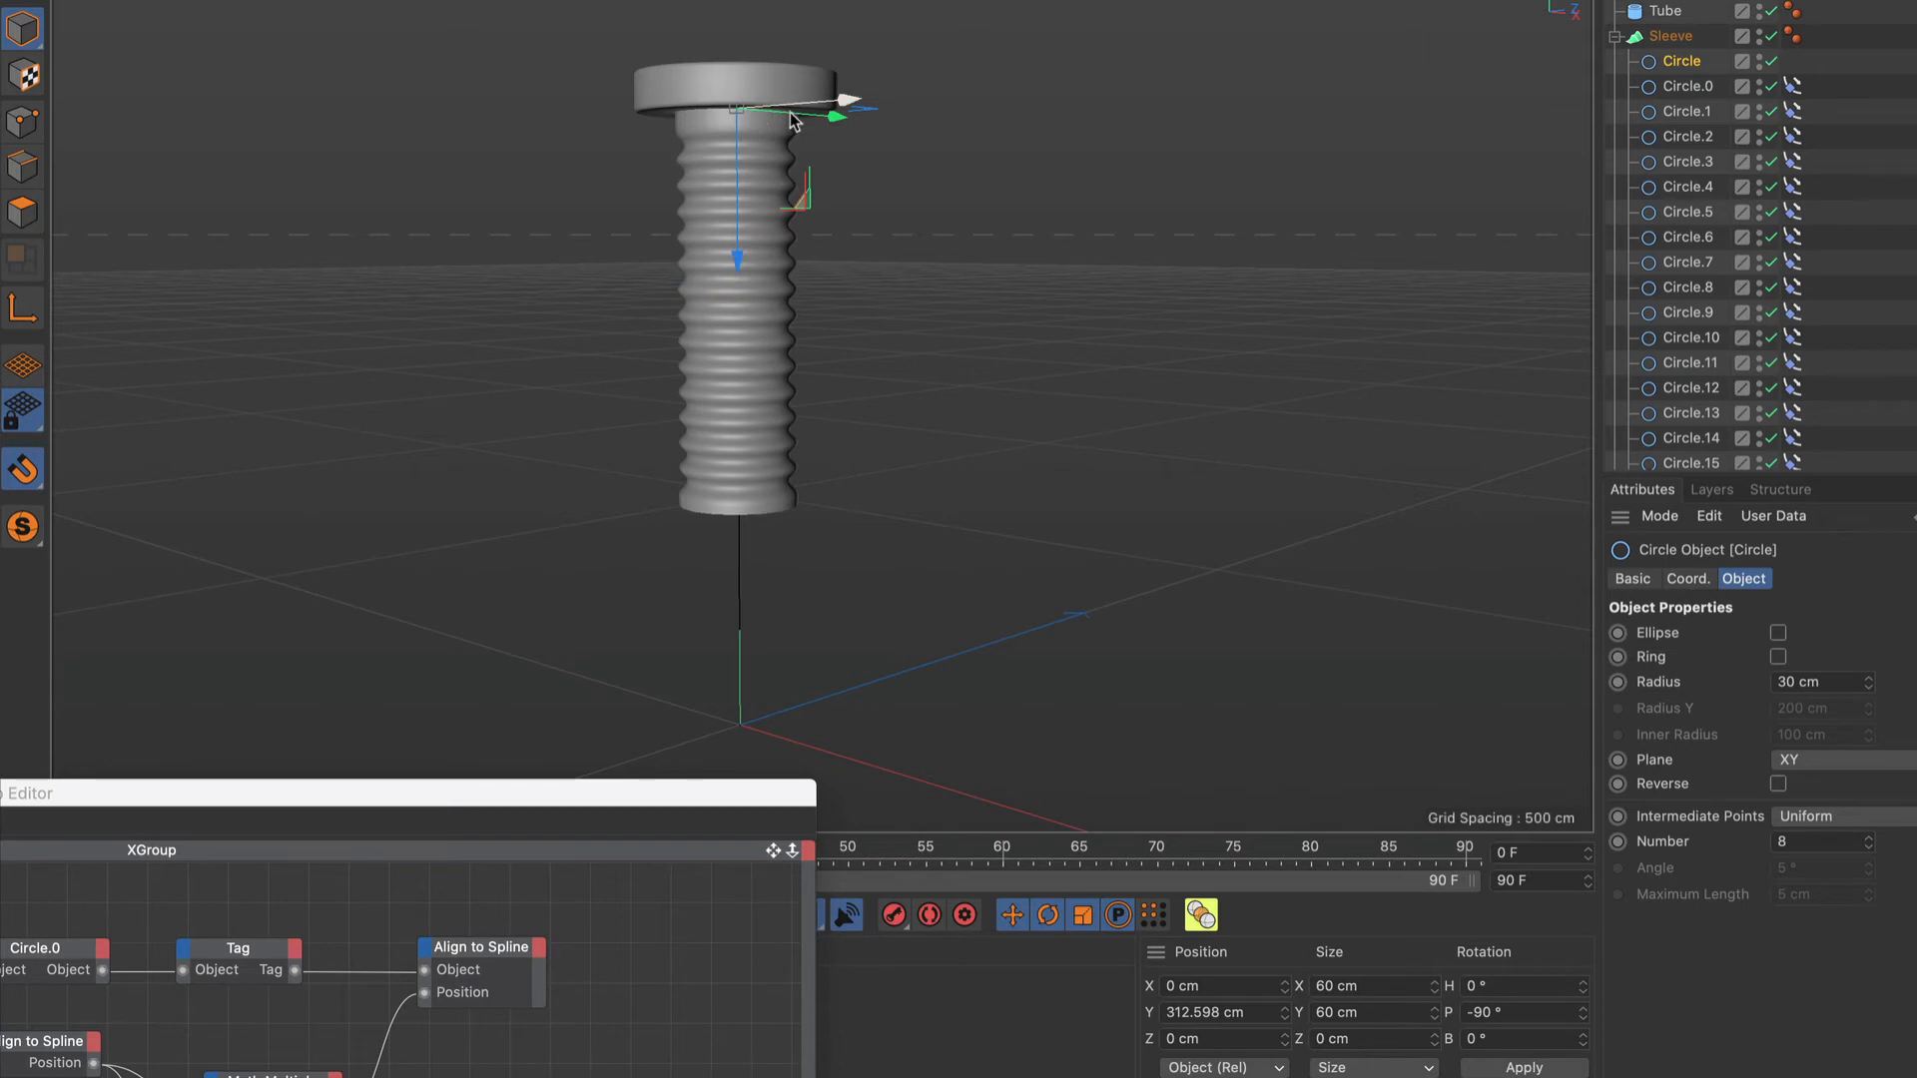
pyautogui.scroll(-1, 1732, 280)
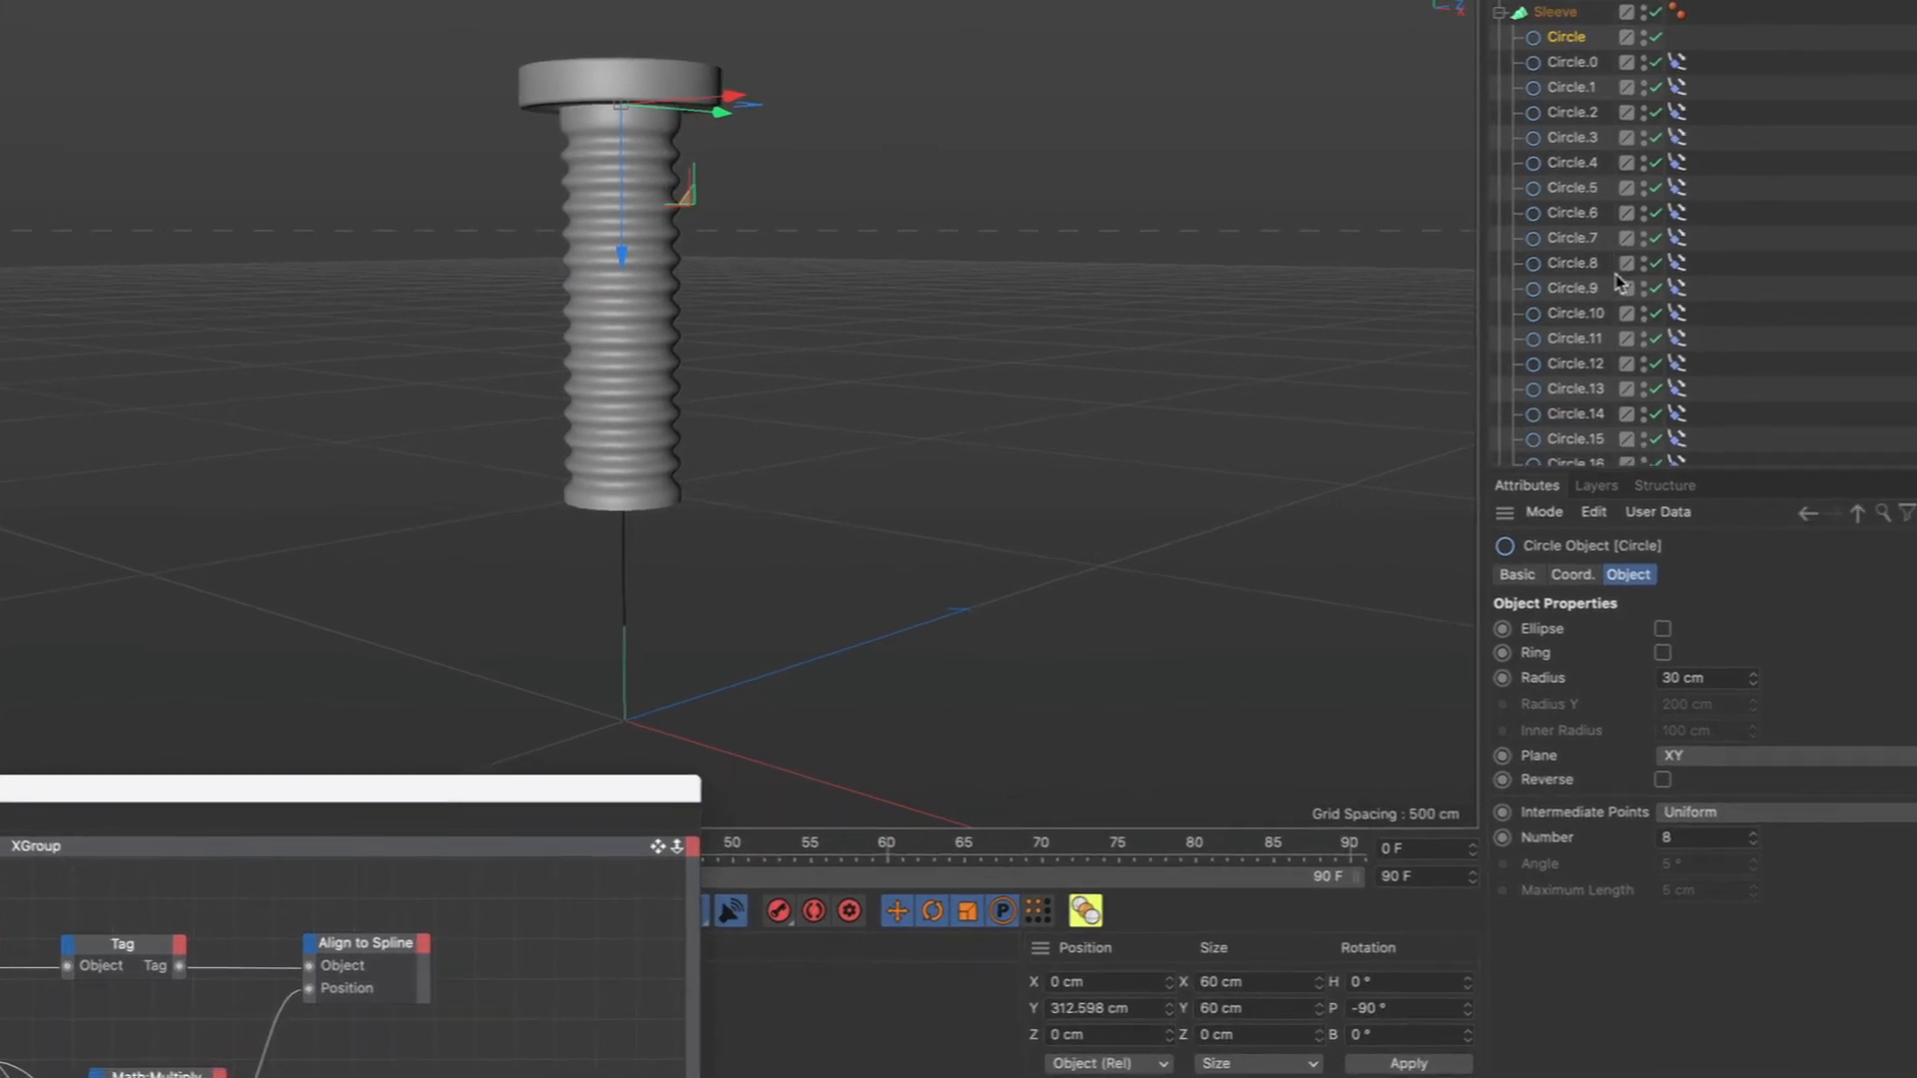
# Test how the sleeve compresses and stretches by varying the Wrist's Align to Spline position between 38% and 100%, finishing at 48%.
pyautogui.scroll(-5, 1620, 282)
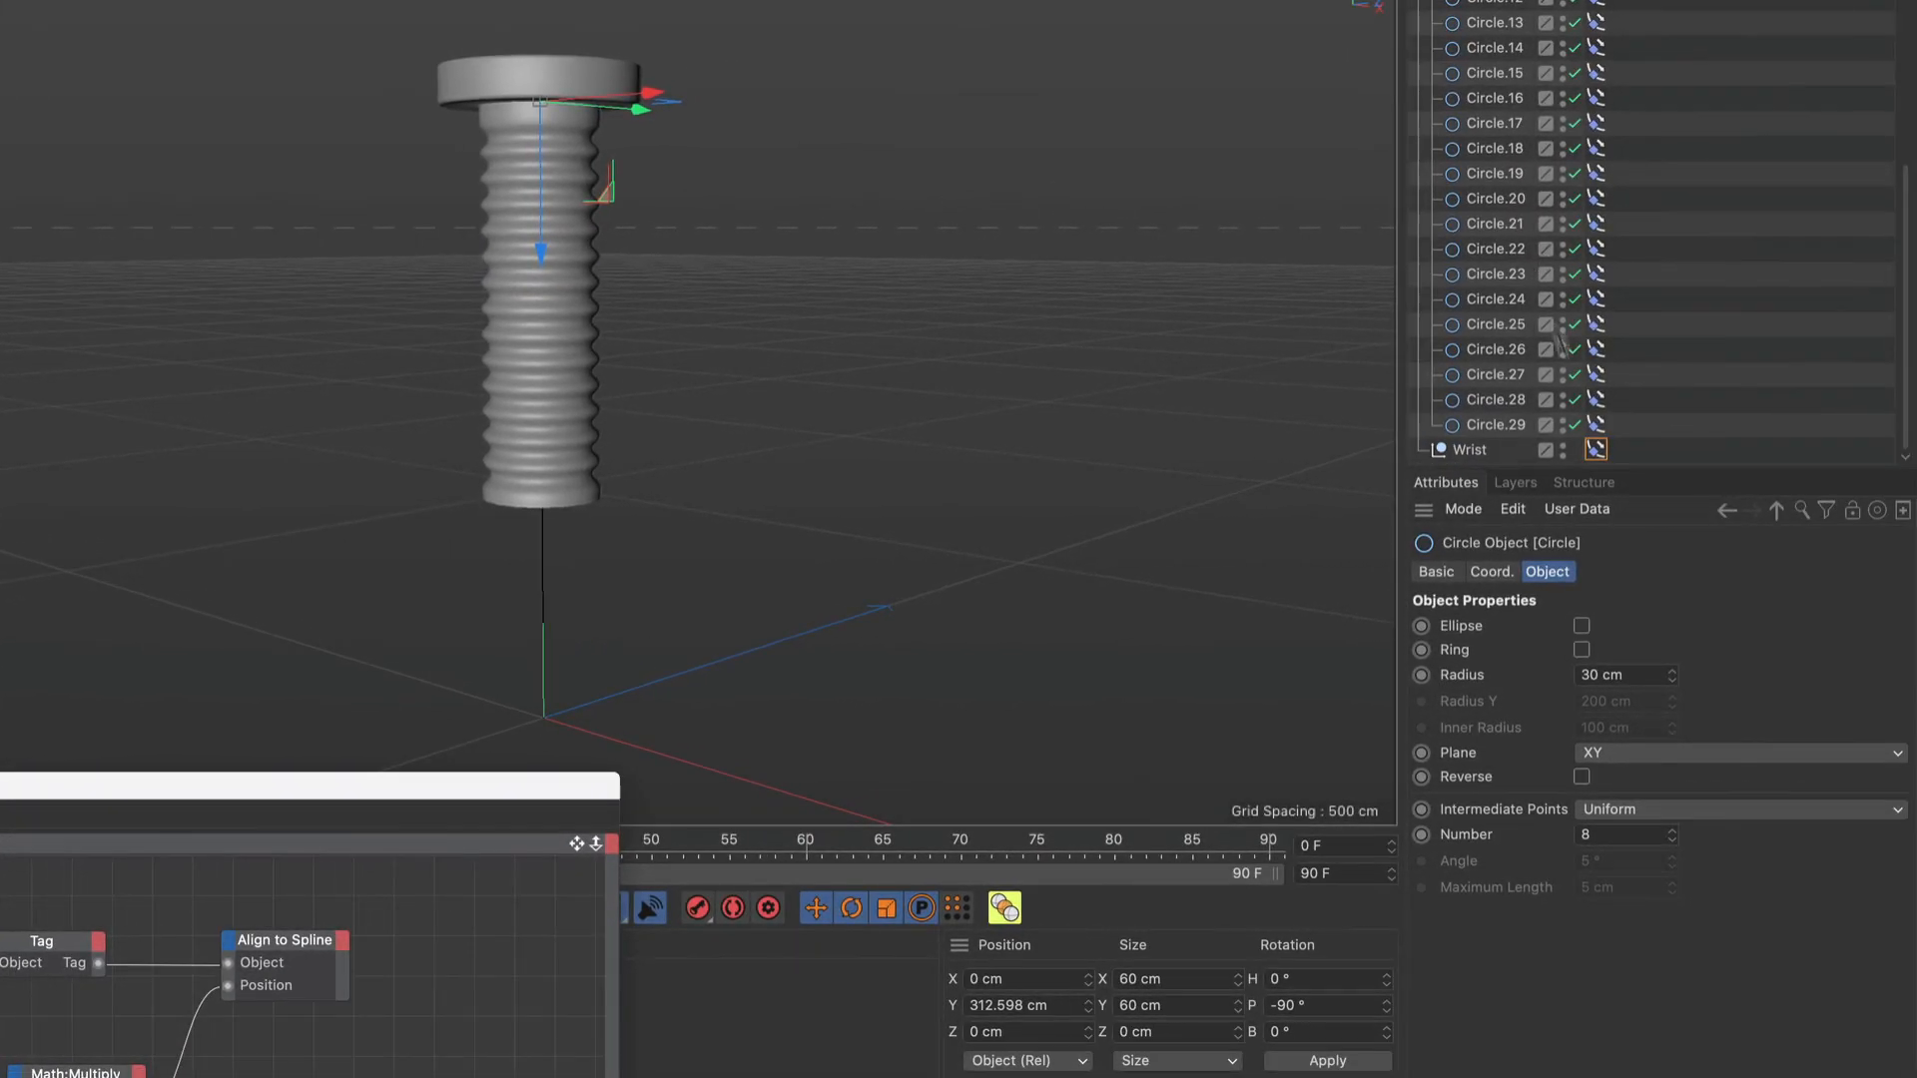
pyautogui.click(1595, 449)
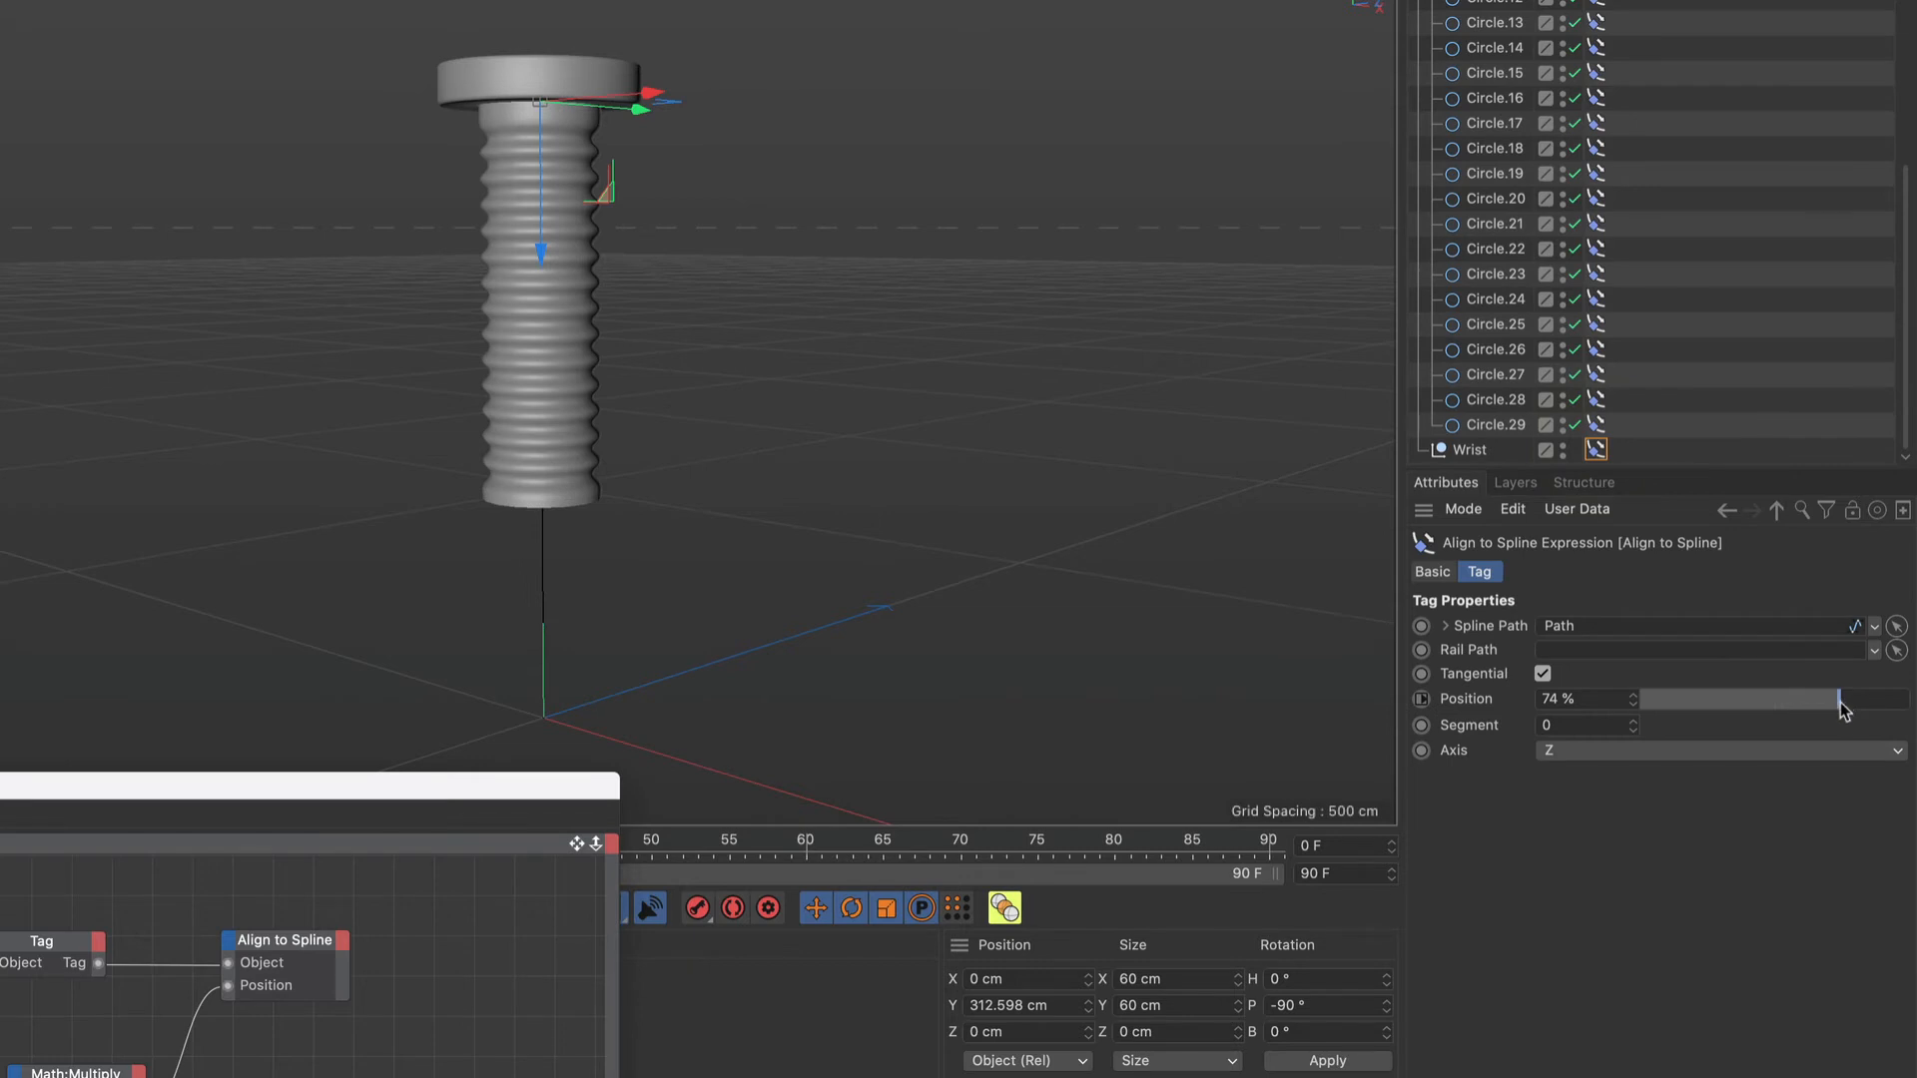
pyautogui.moveTo(1842, 709); pyautogui.dragTo(1759, 751)
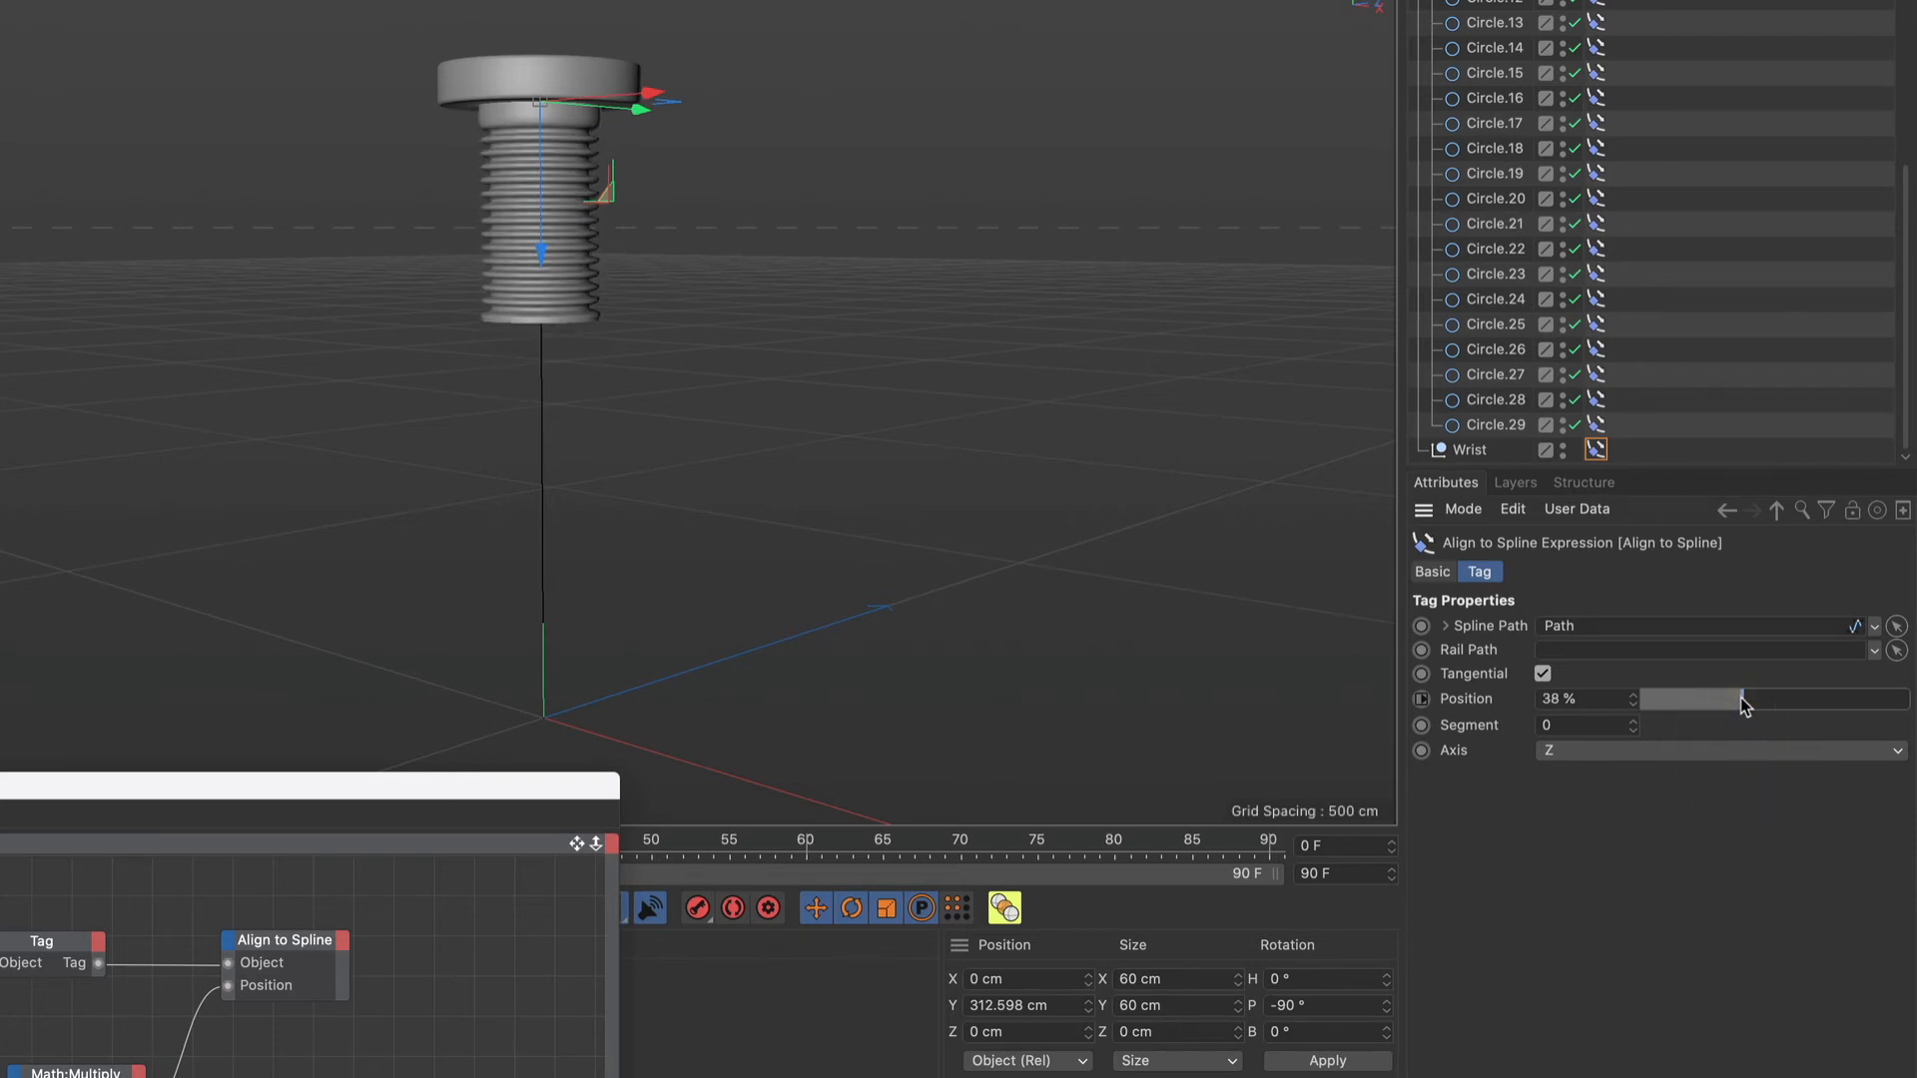
pyautogui.moveTo(1772, 702); pyautogui.dragTo(1912, 659)
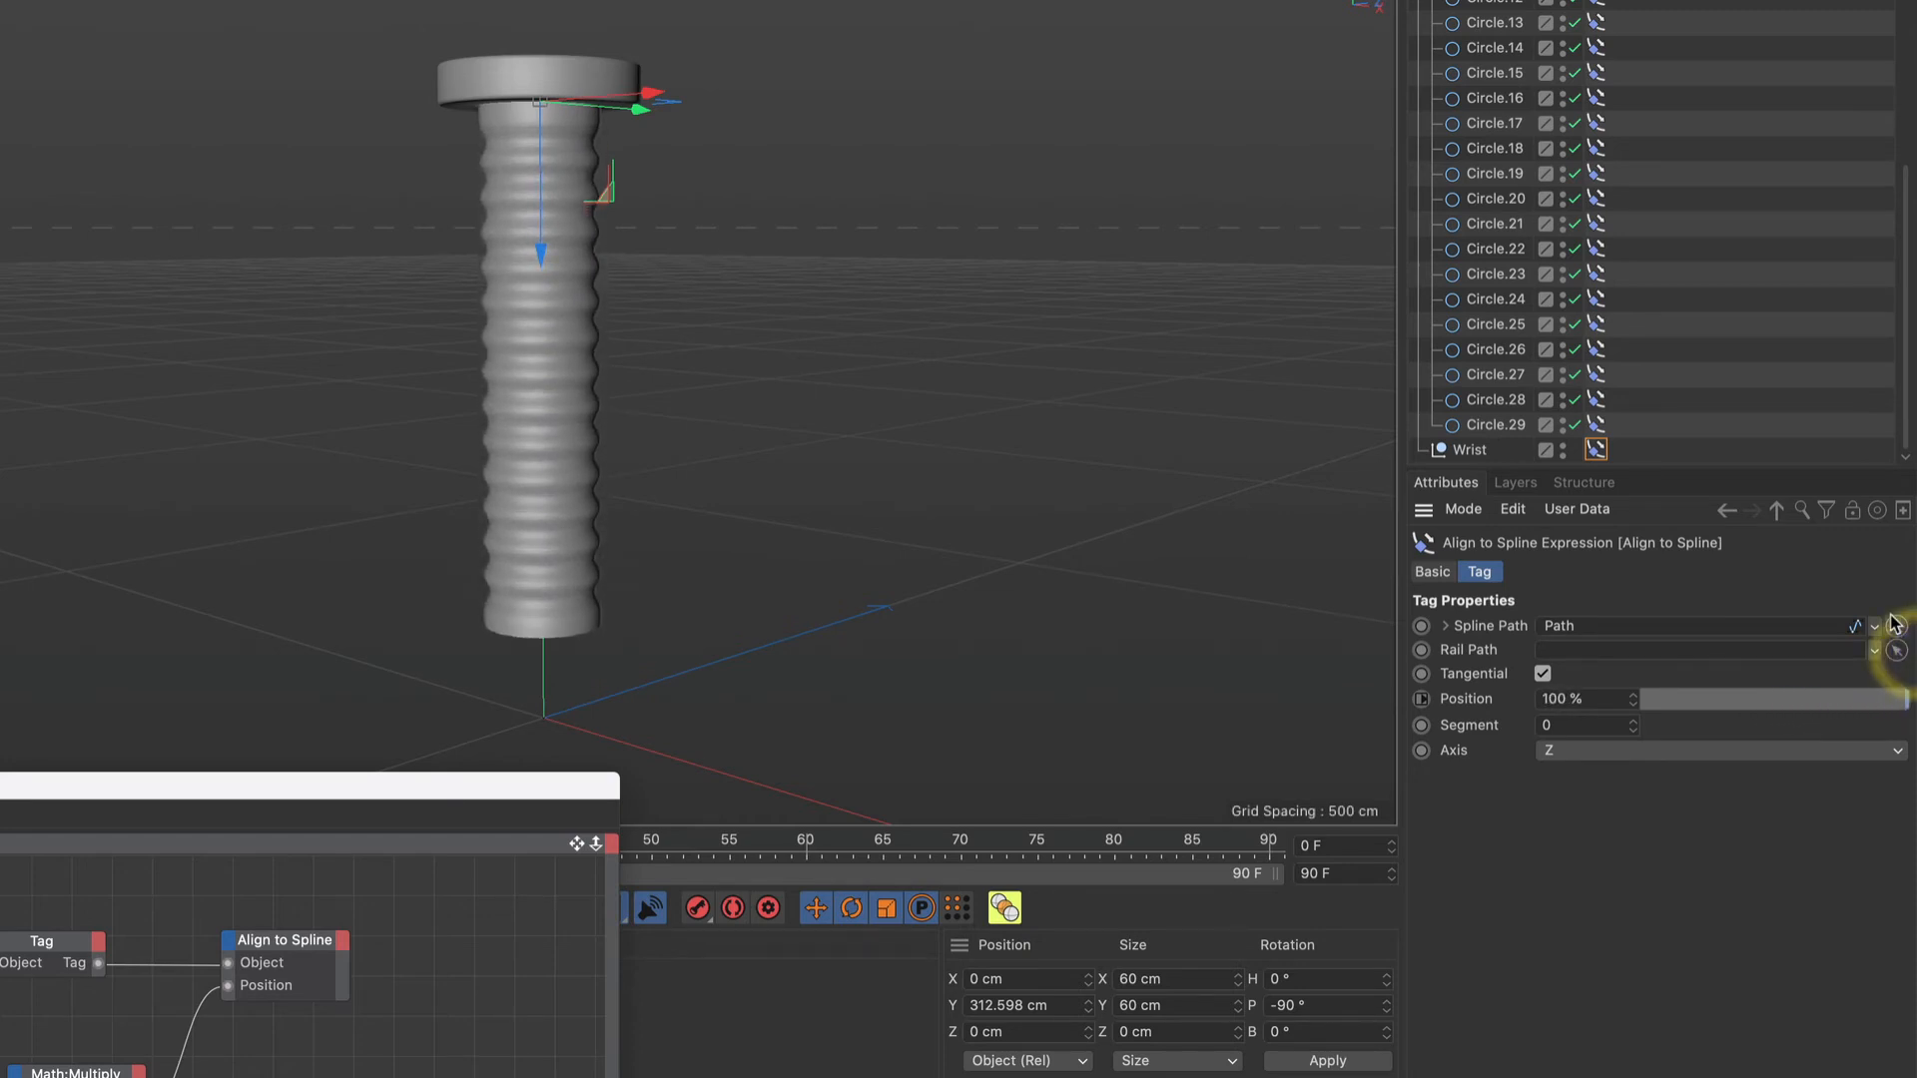
pyautogui.moveTo(1907, 709); pyautogui.dragTo(1772, 719)
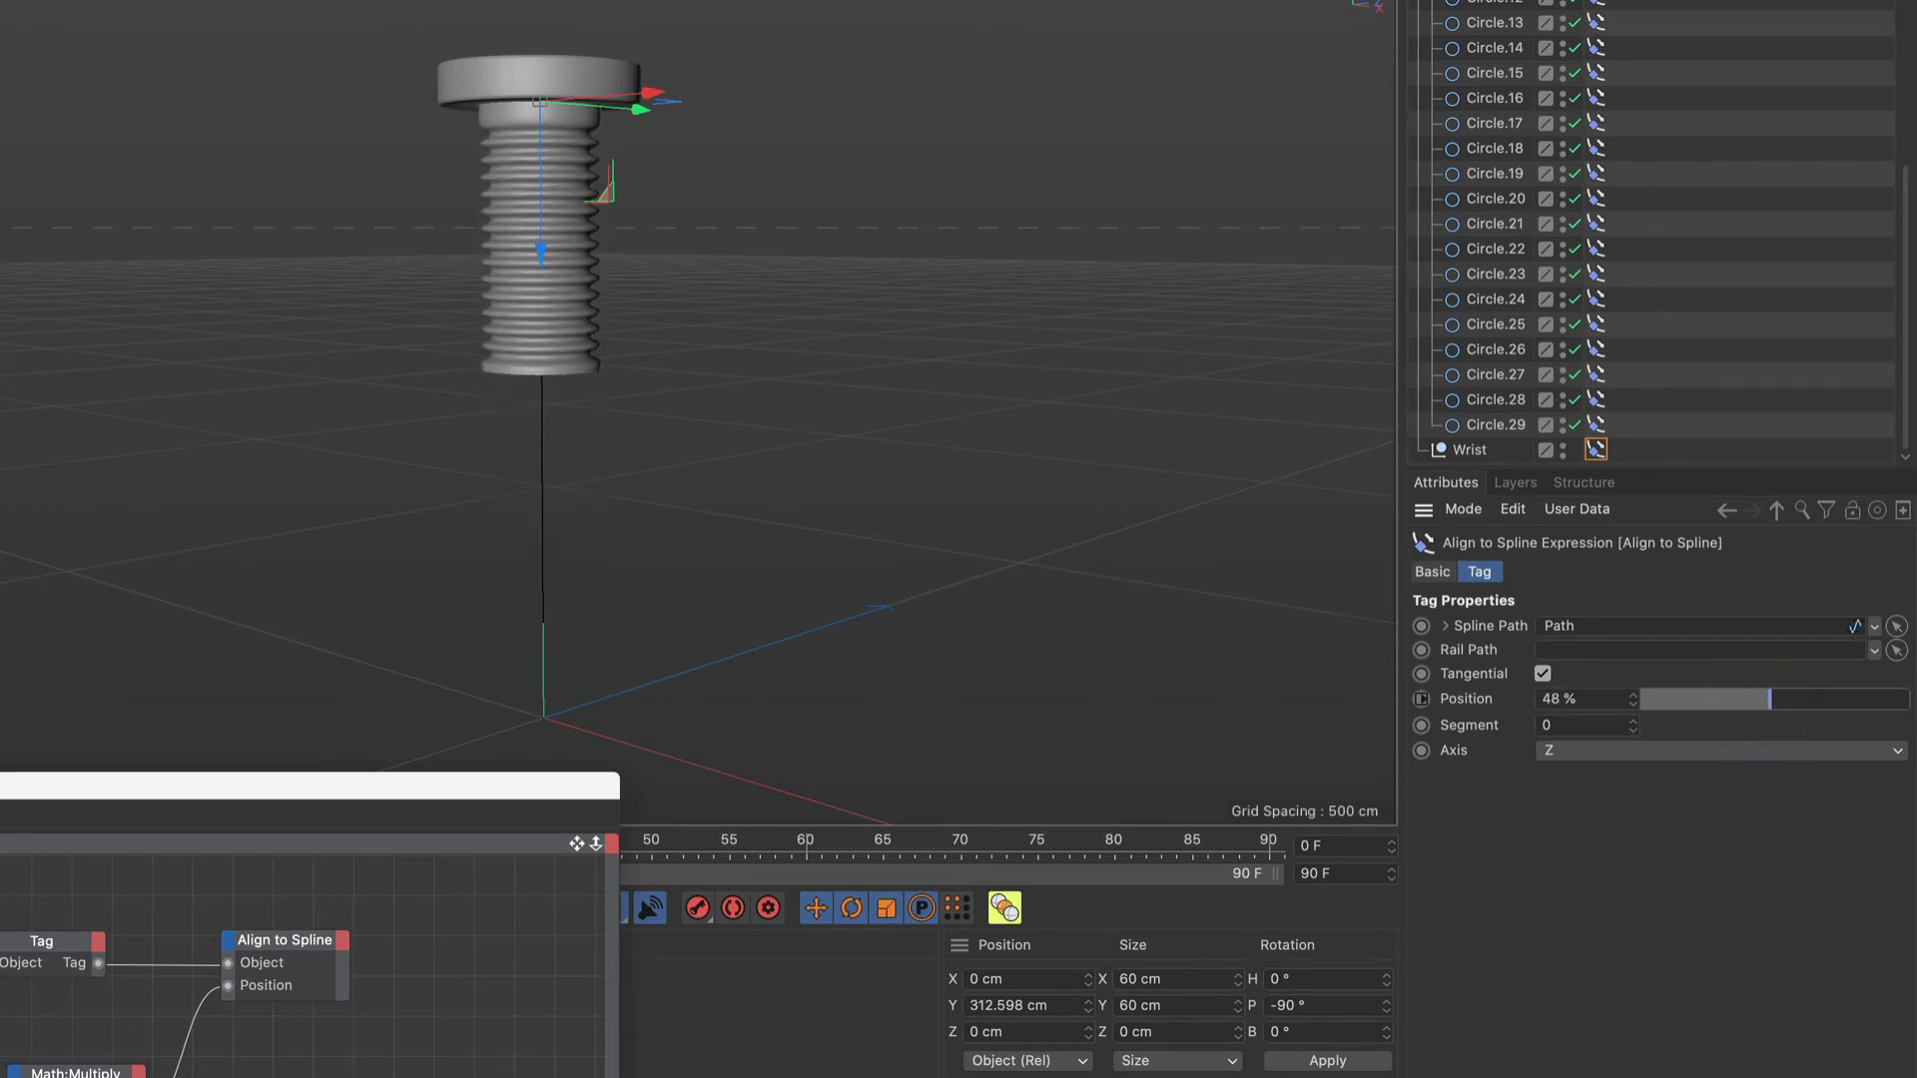
# Display the wireframe lines over the shaded objects and set the Wrist's Align to Spline position to 83%.
pyautogui.click(40, 0)
pyautogui.click(75, 12)
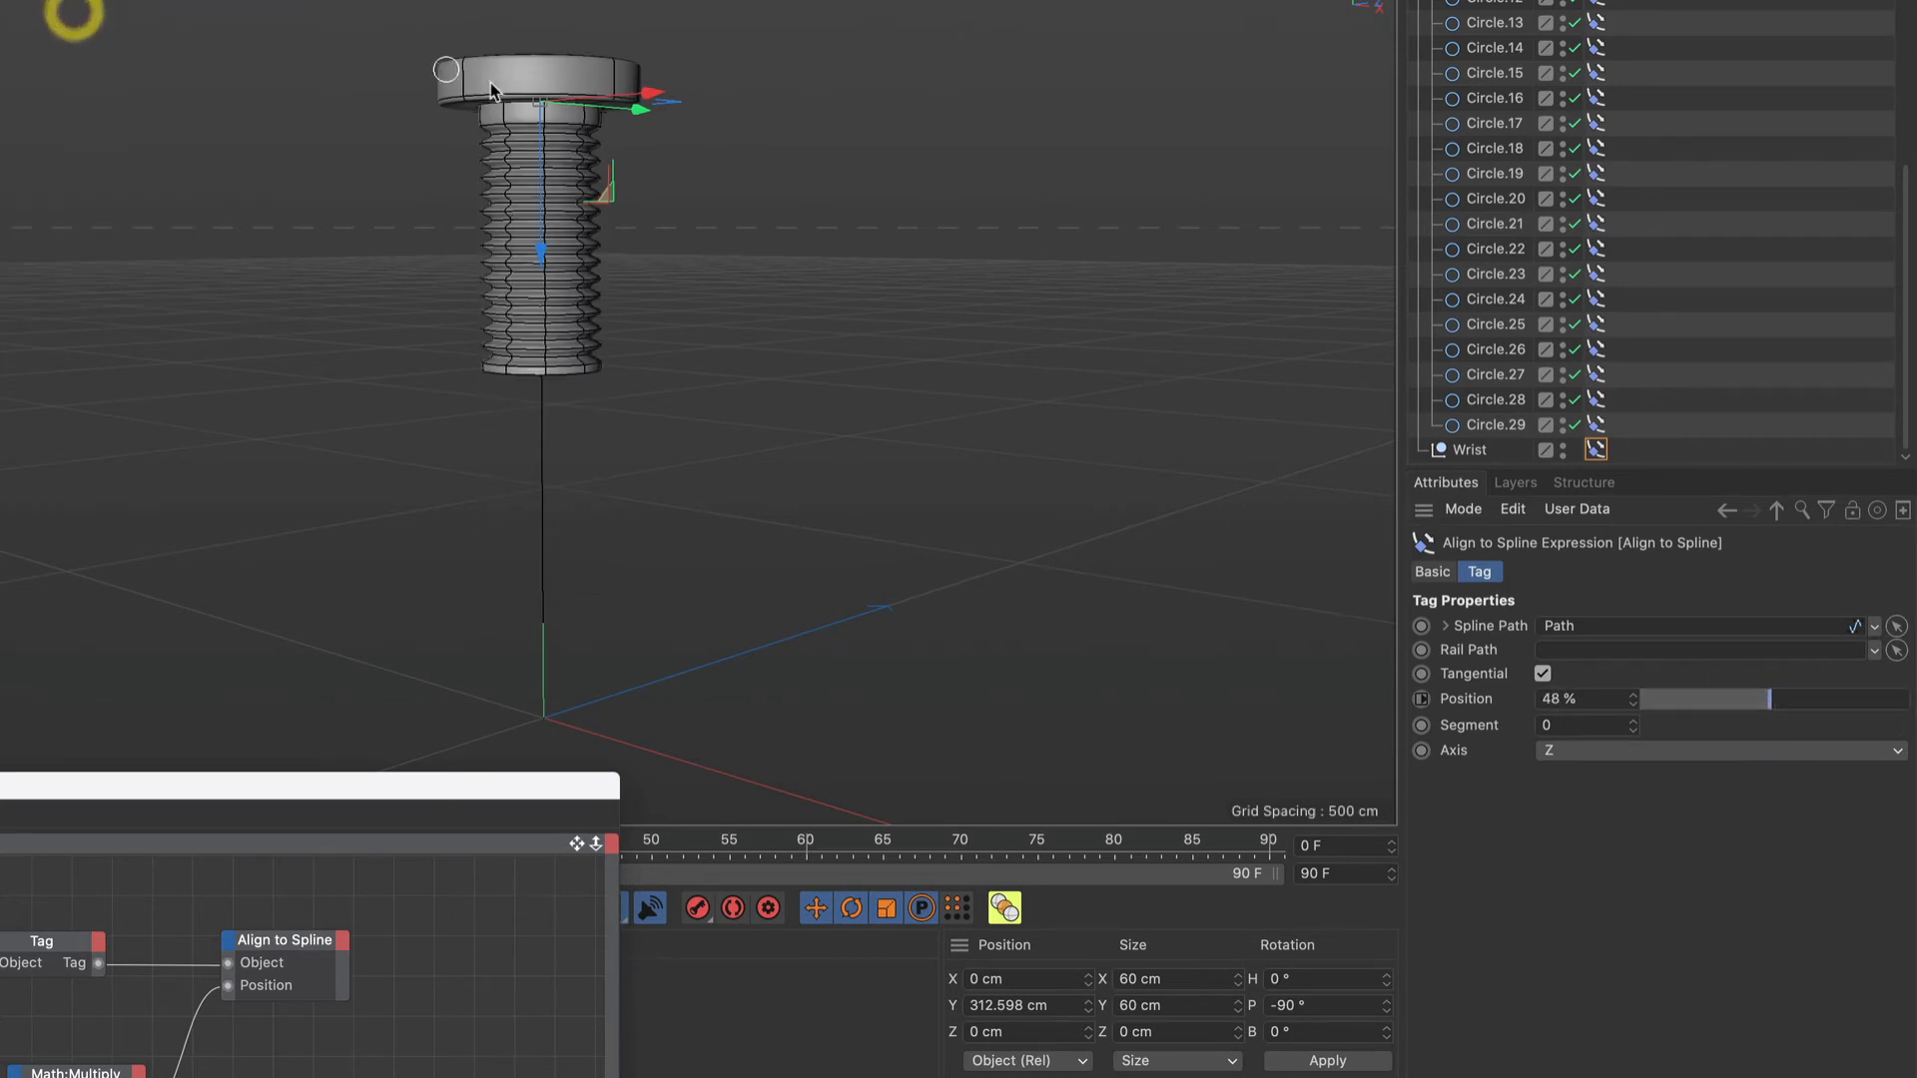
pyautogui.moveTo(1783, 706); pyautogui.dragTo(1862, 671)
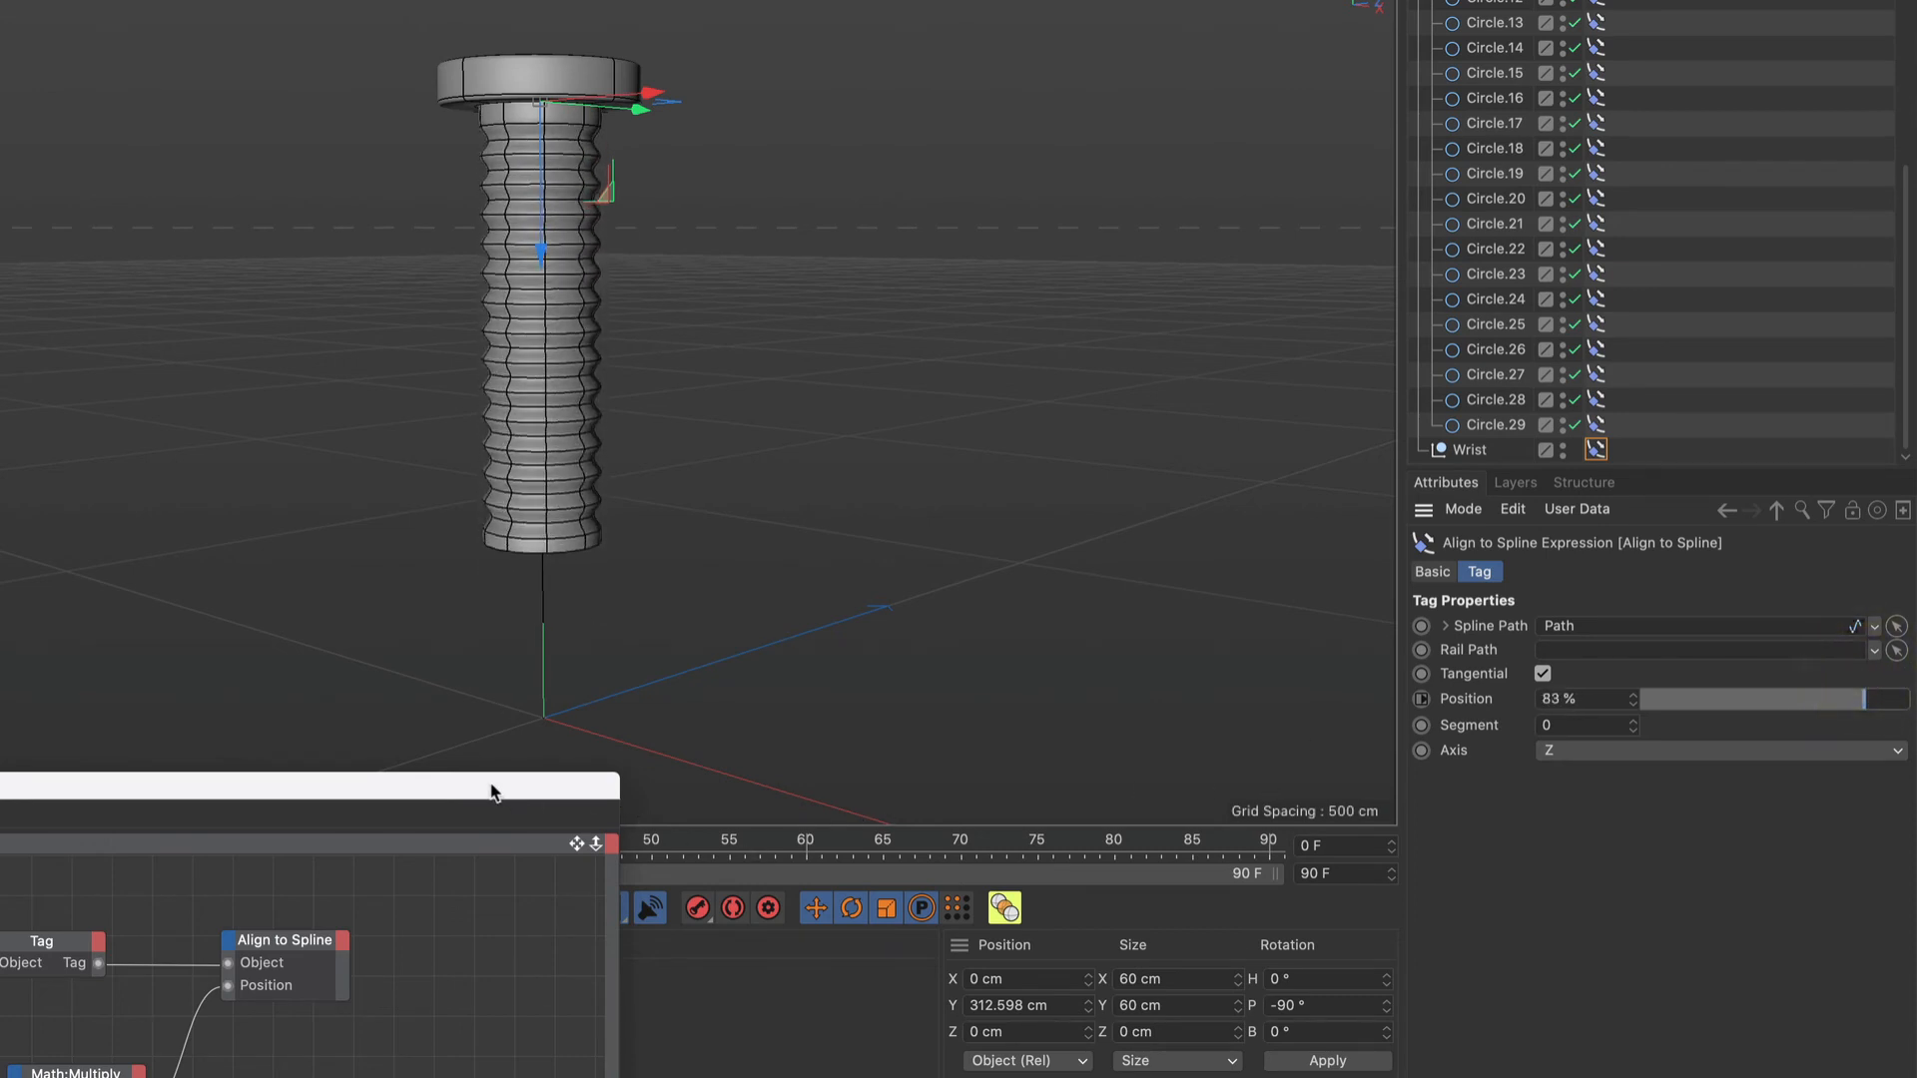
# Review the XPresso node network, lower the Wrist's Align to Spline position to 41%, and extend it to 100%.
pyautogui.moveTo(490, 791); pyautogui.dragTo(828, 650)
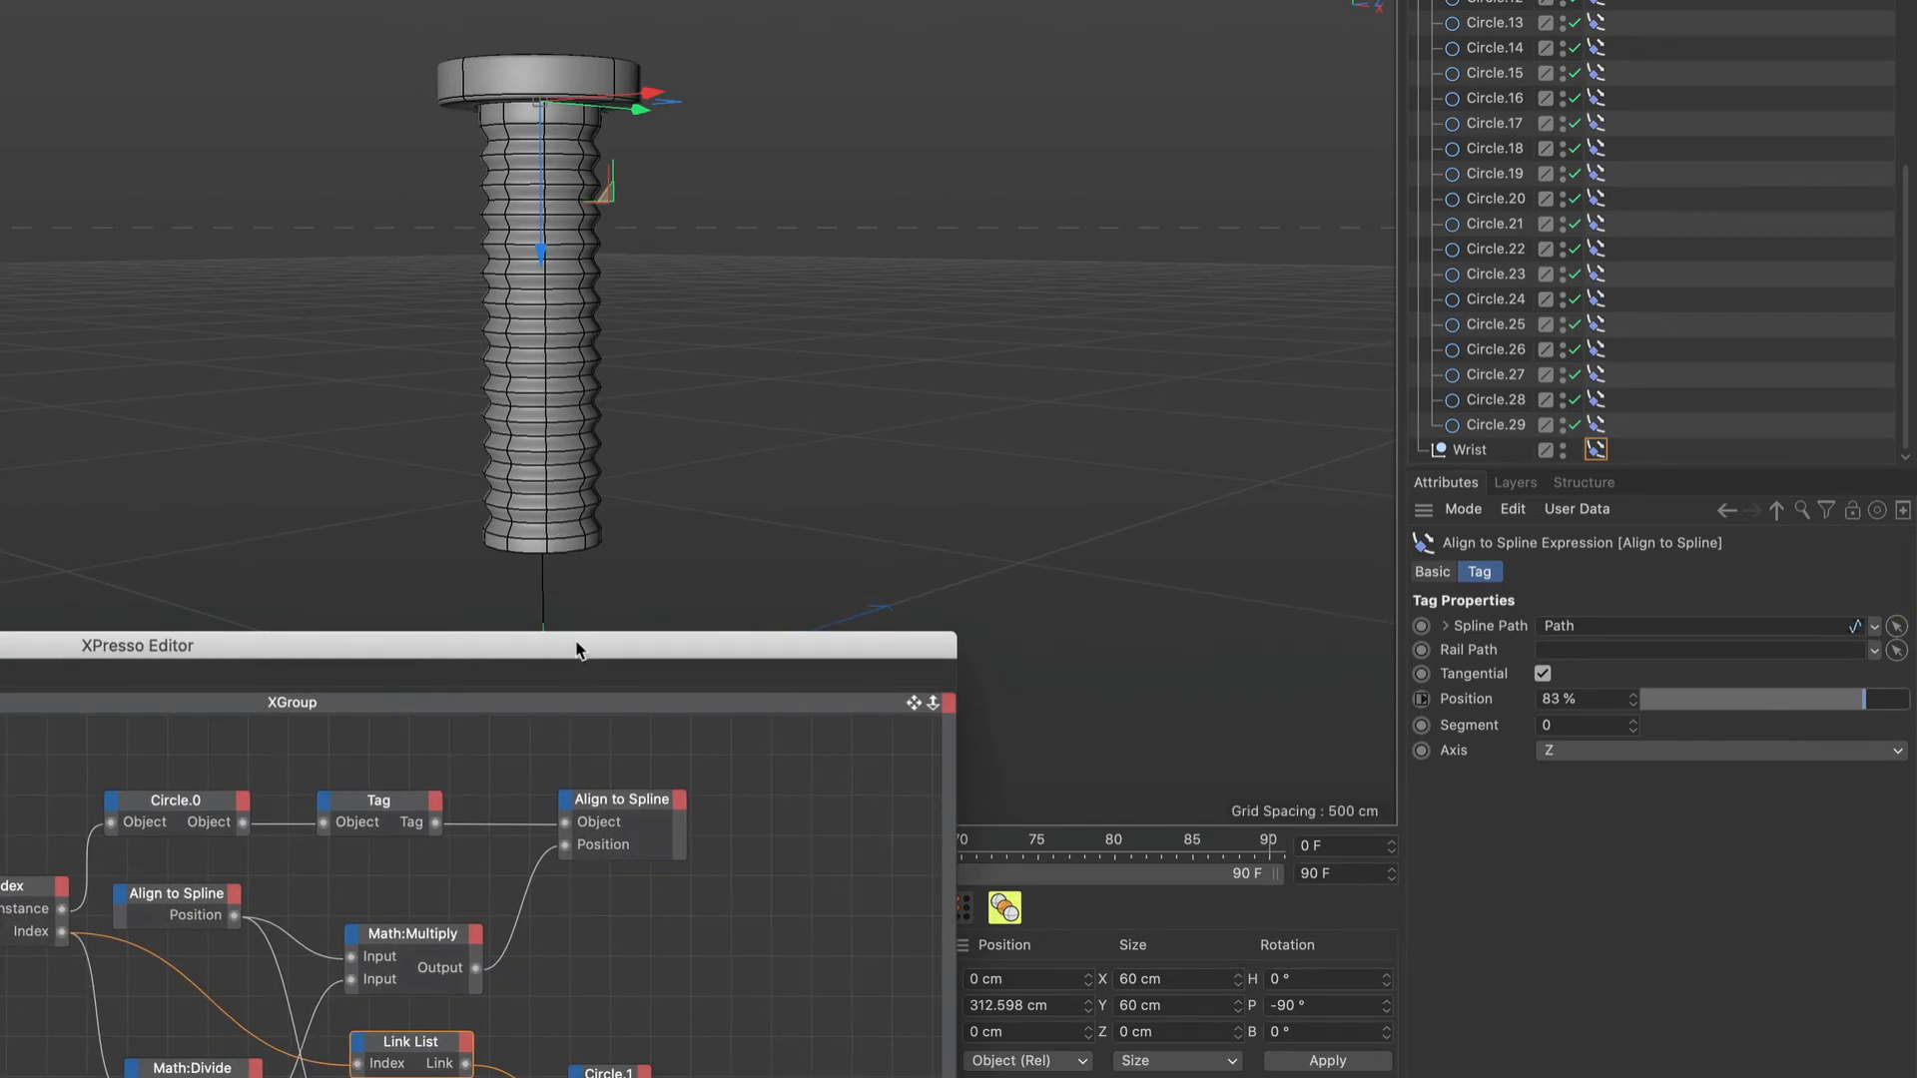
pyautogui.moveTo(576, 649); pyautogui.dragTo(820, 396)
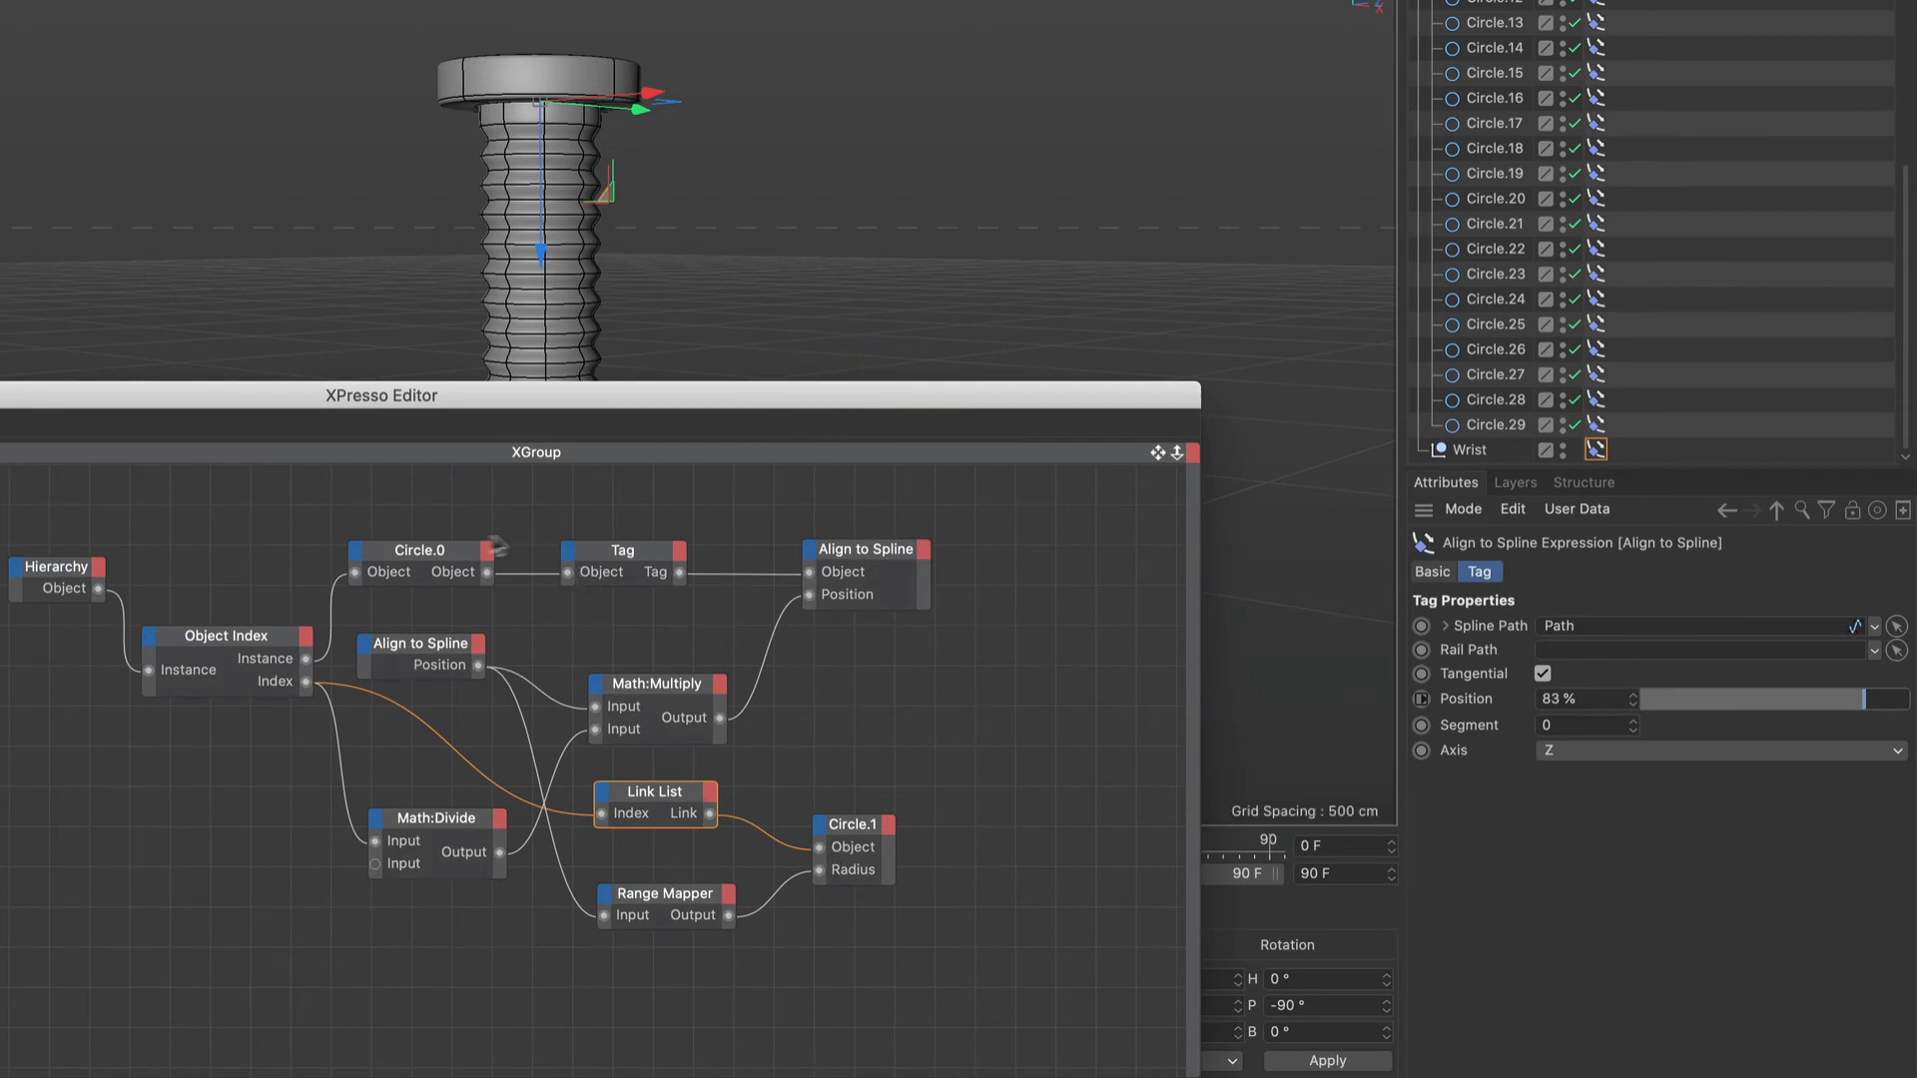
pyautogui.moveTo(660, 398); pyautogui.dragTo(475, 647)
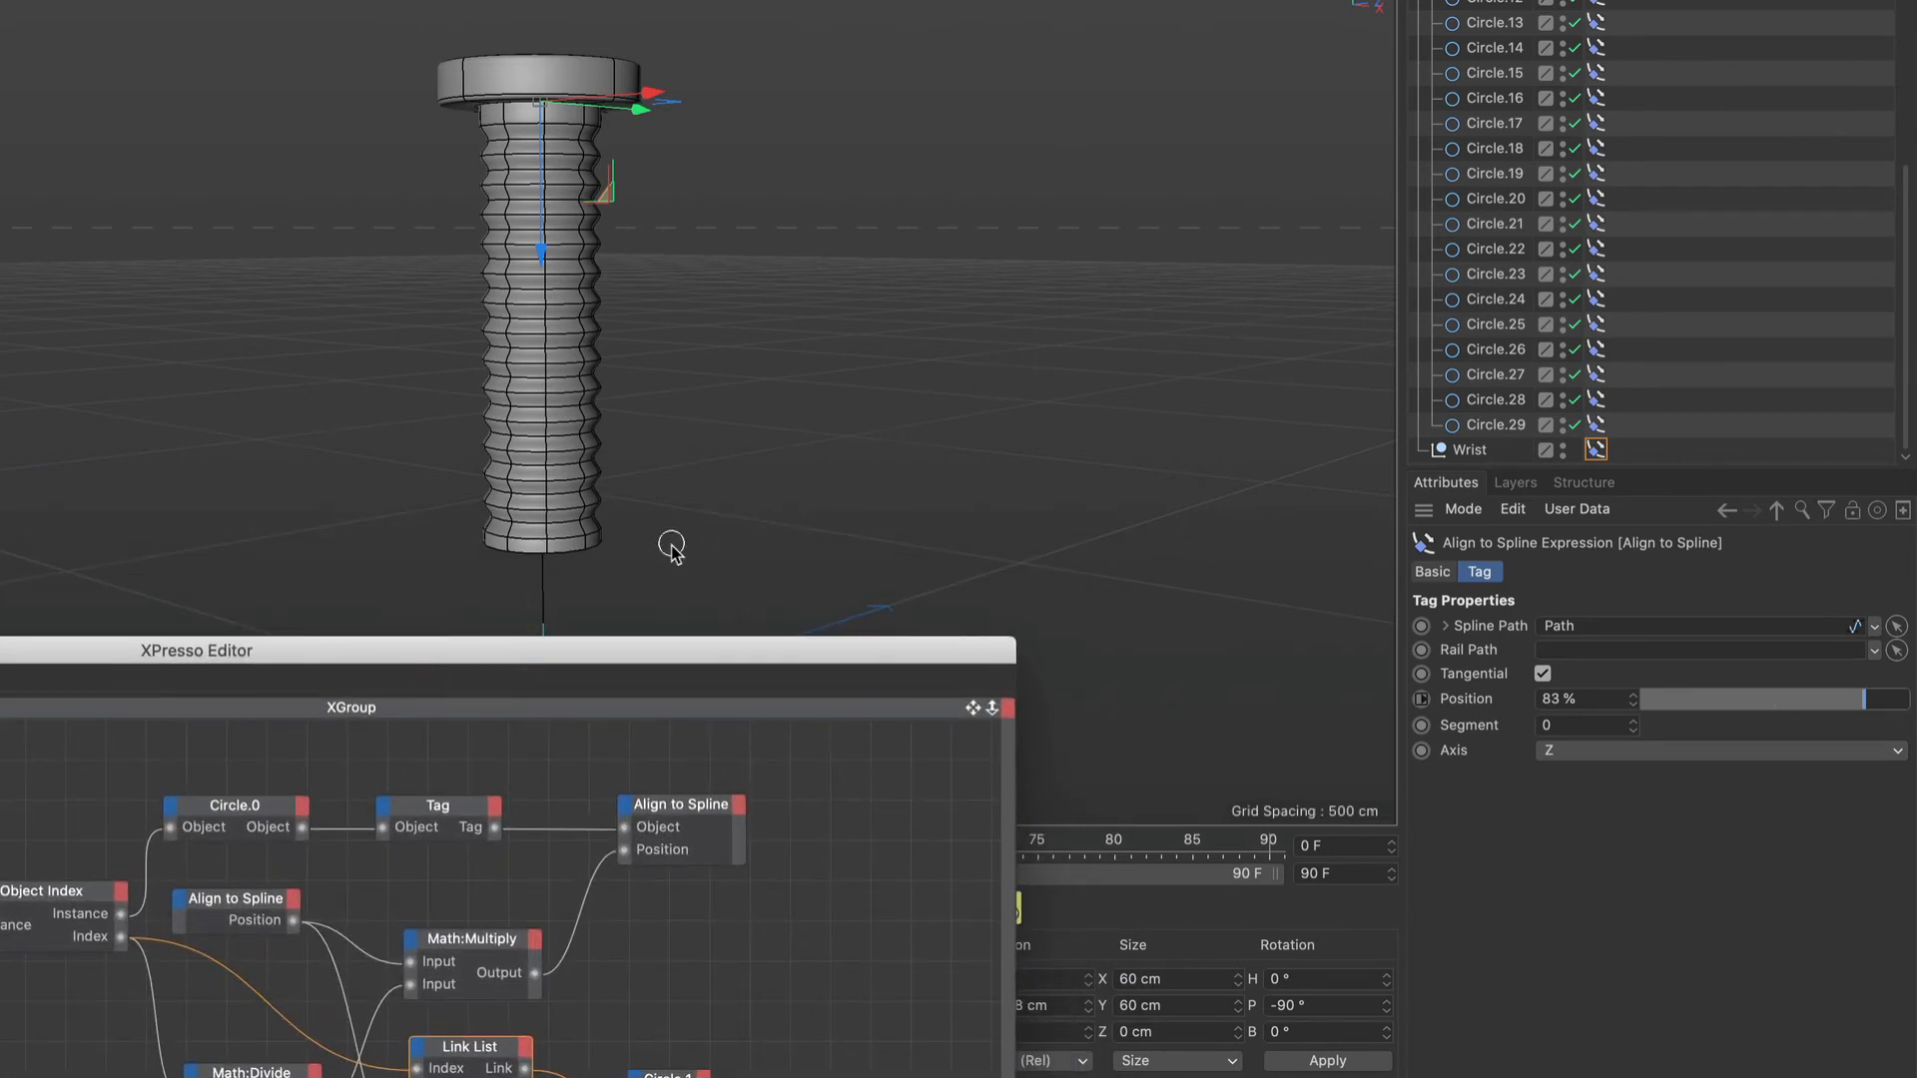
pyautogui.moveTo(613, 651); pyautogui.dragTo(583, 693)
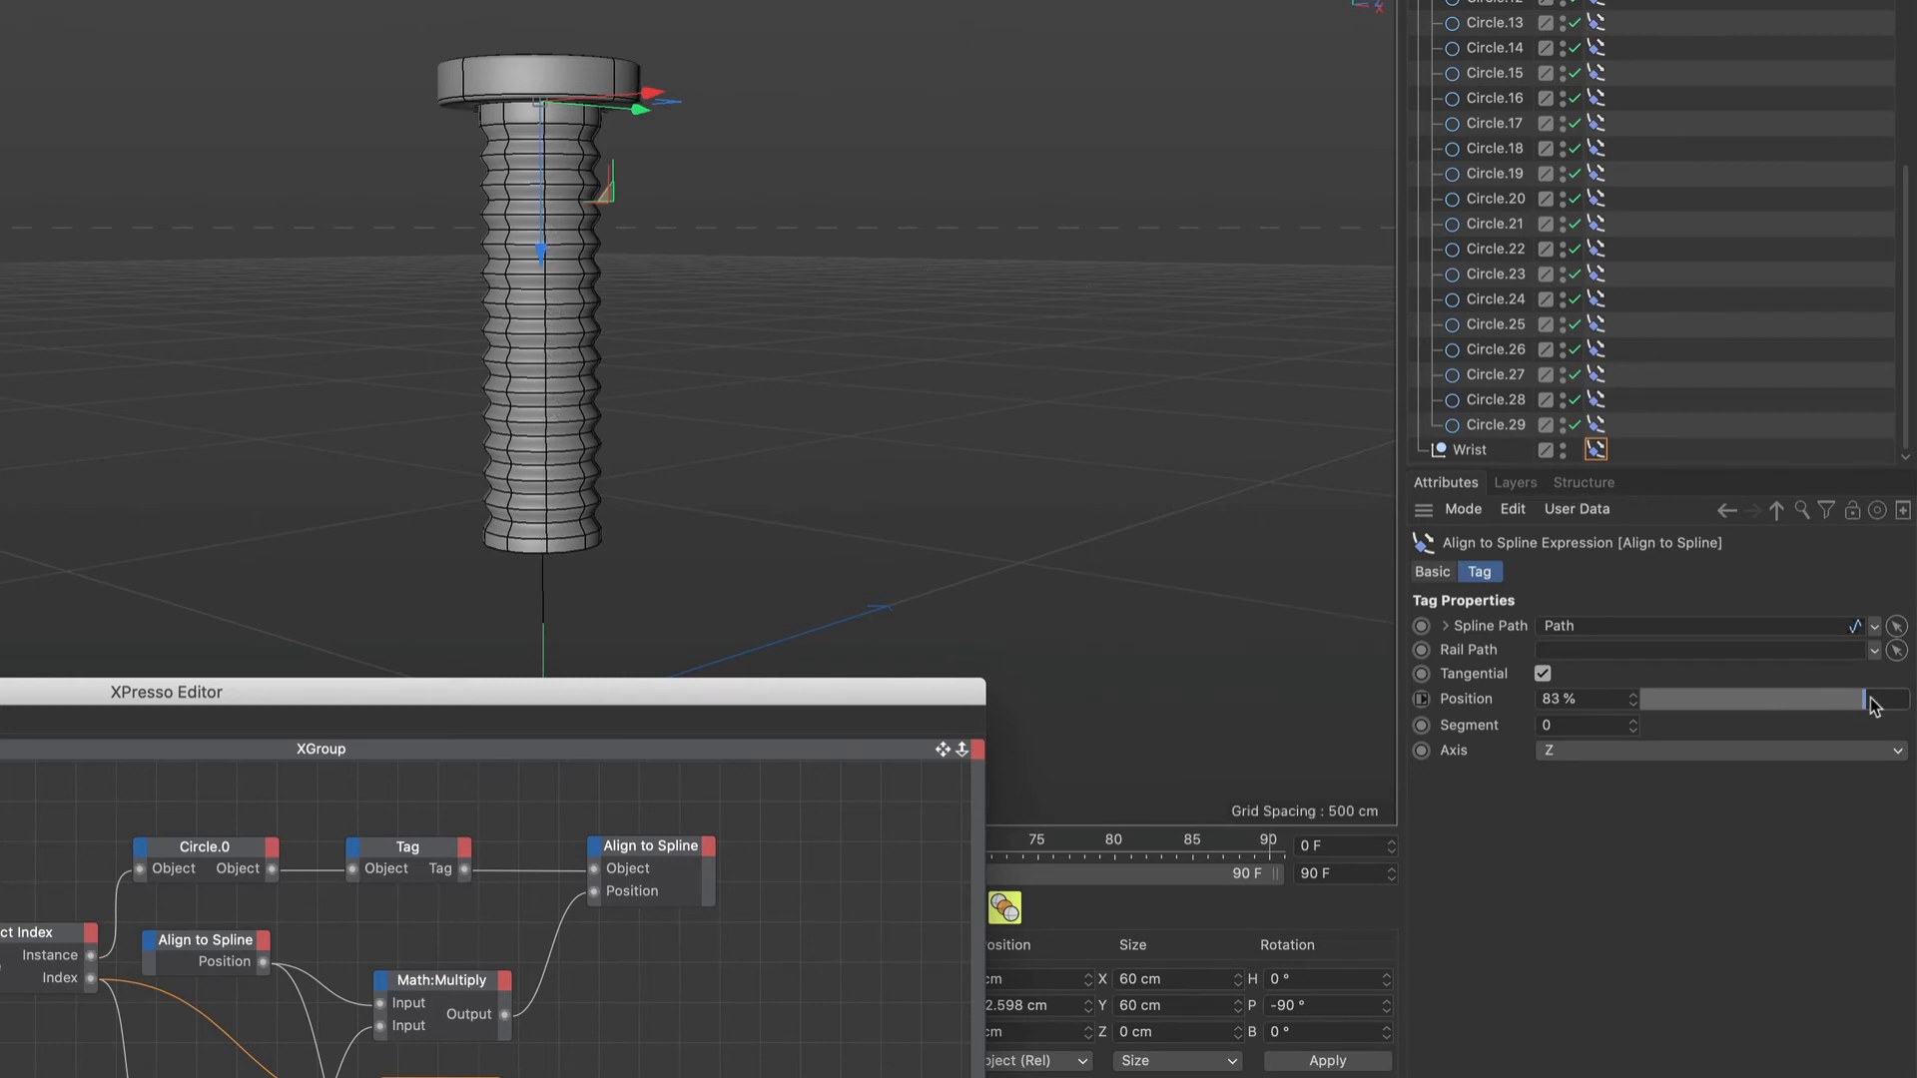
pyautogui.moveTo(1865, 705); pyautogui.dragTo(1752, 748)
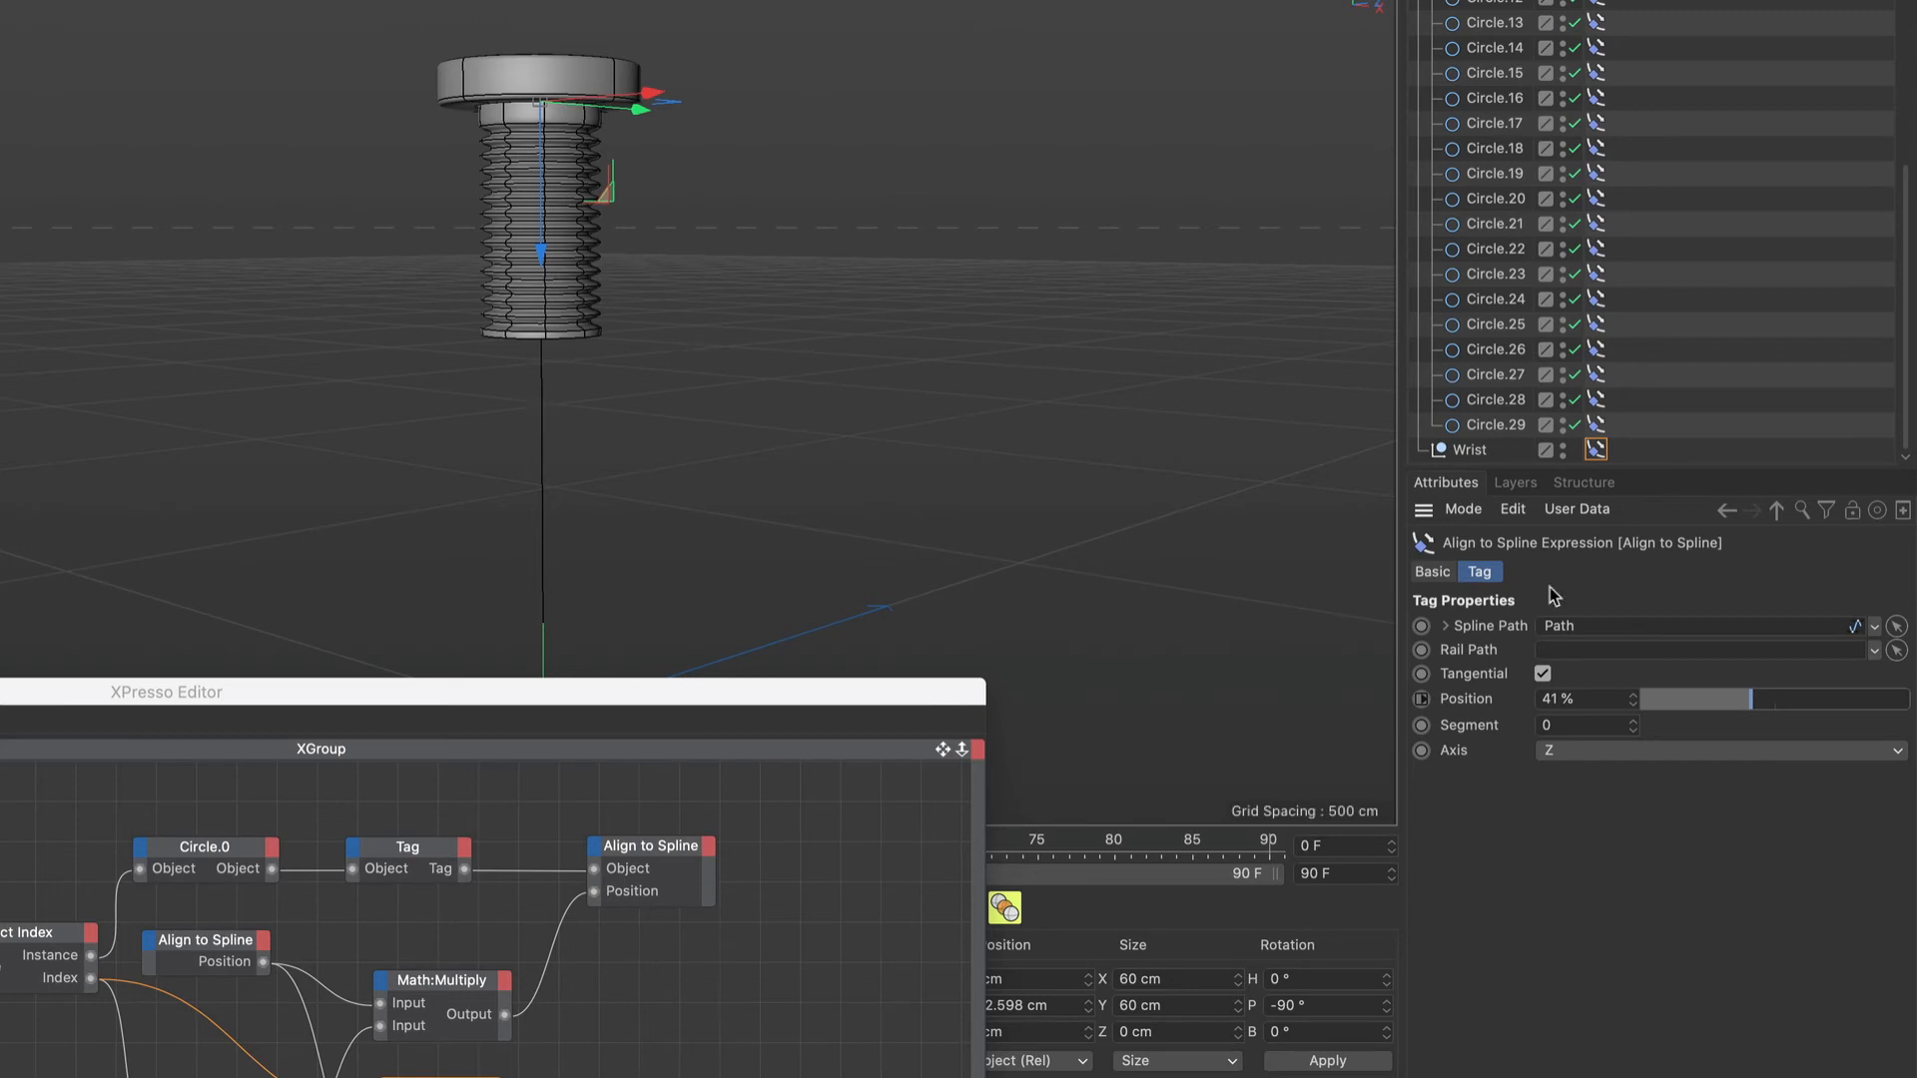
pyautogui.moveTo(1755, 705); pyautogui.dragTo(1909, 661)
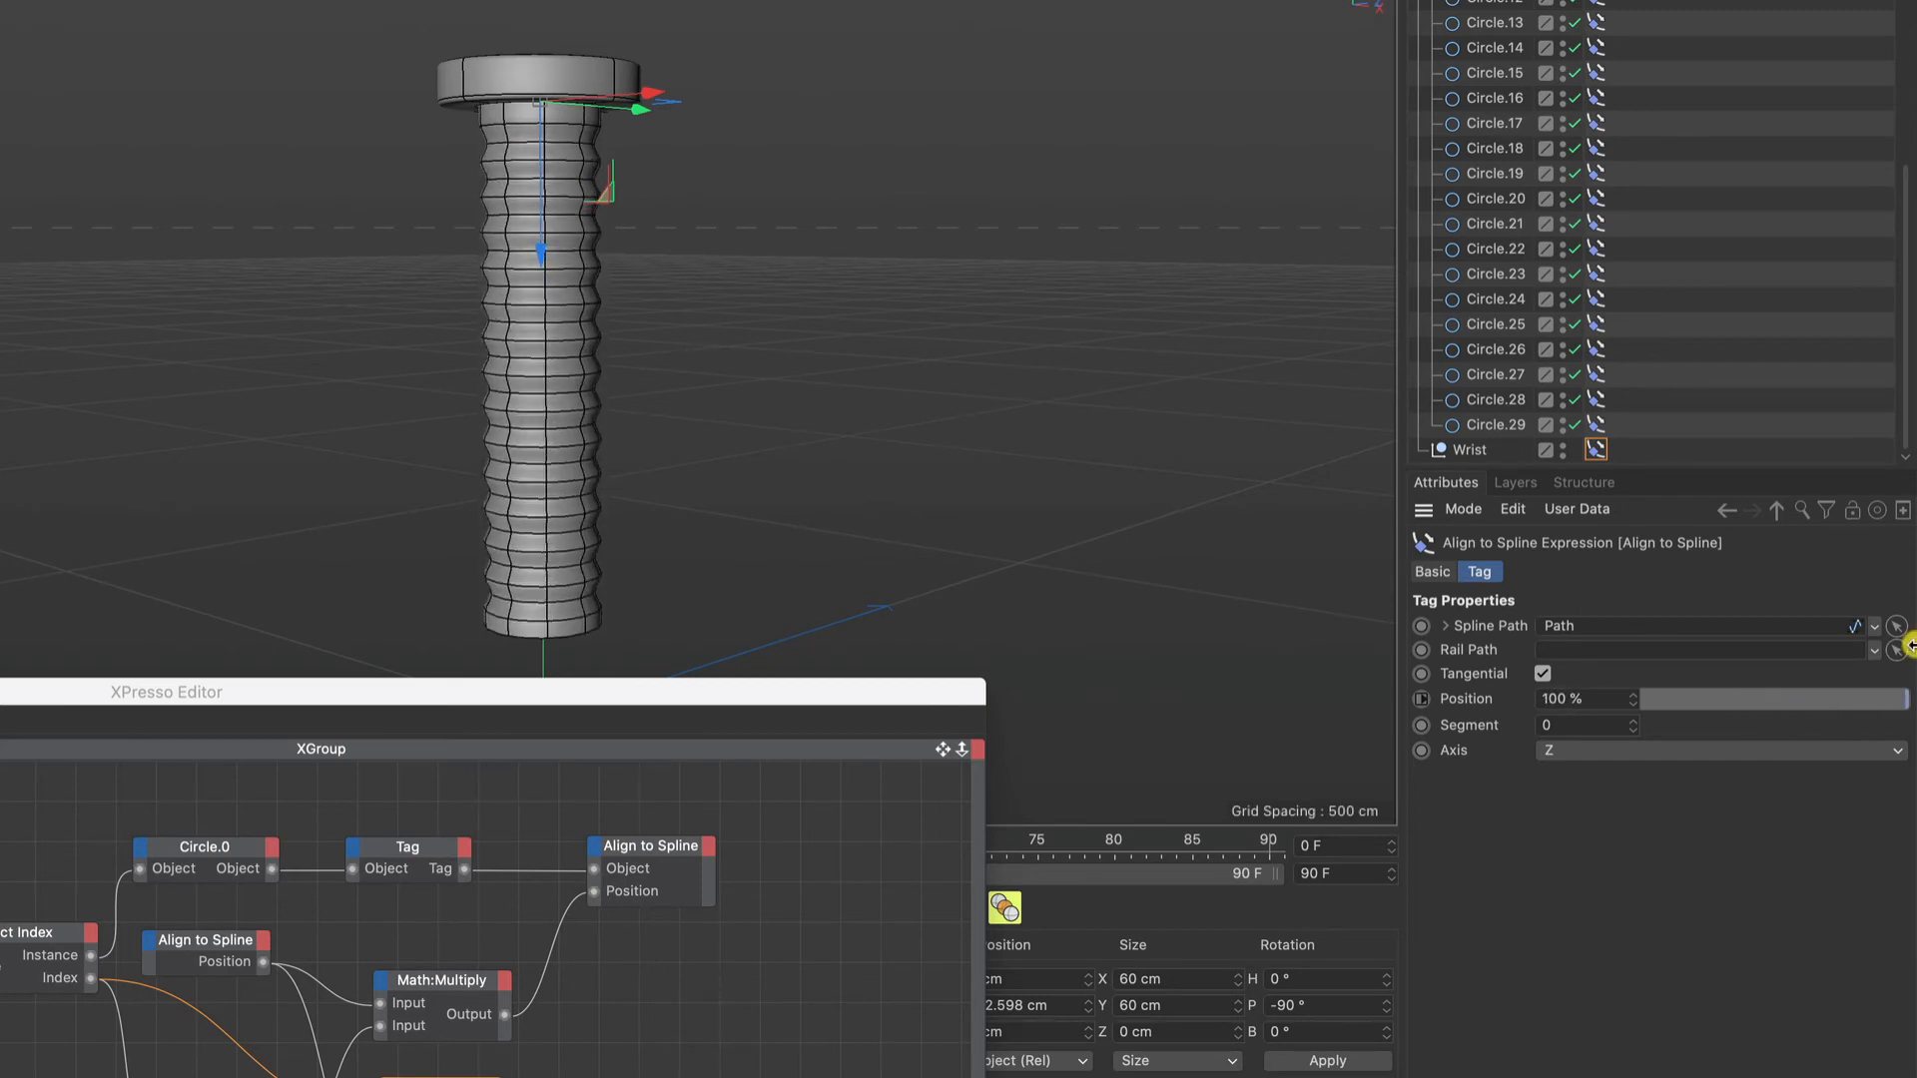
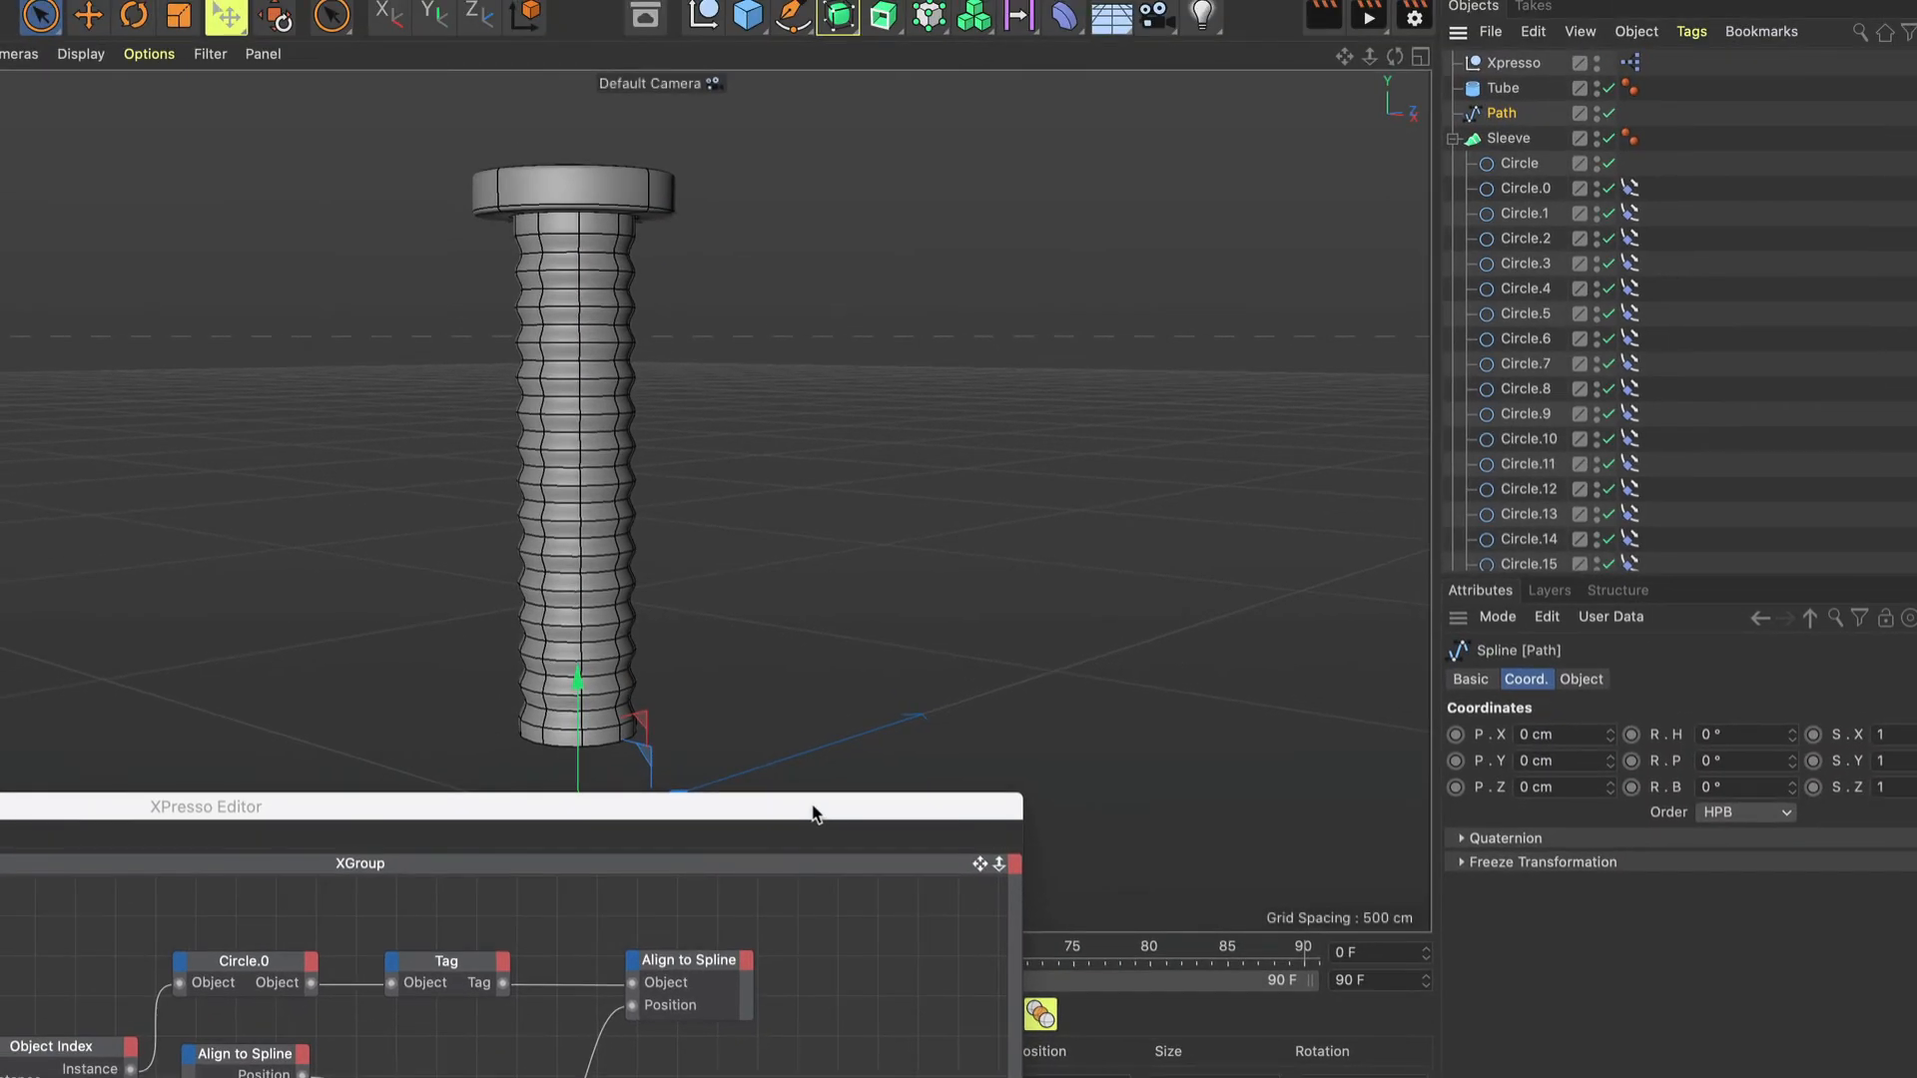
# Close the XPresso Editor, collapse the Sleeve hierarchy and move the Path below the Wrist in the object list.
pyautogui.moveTo(814, 814); pyautogui.dragTo(1439, 475)
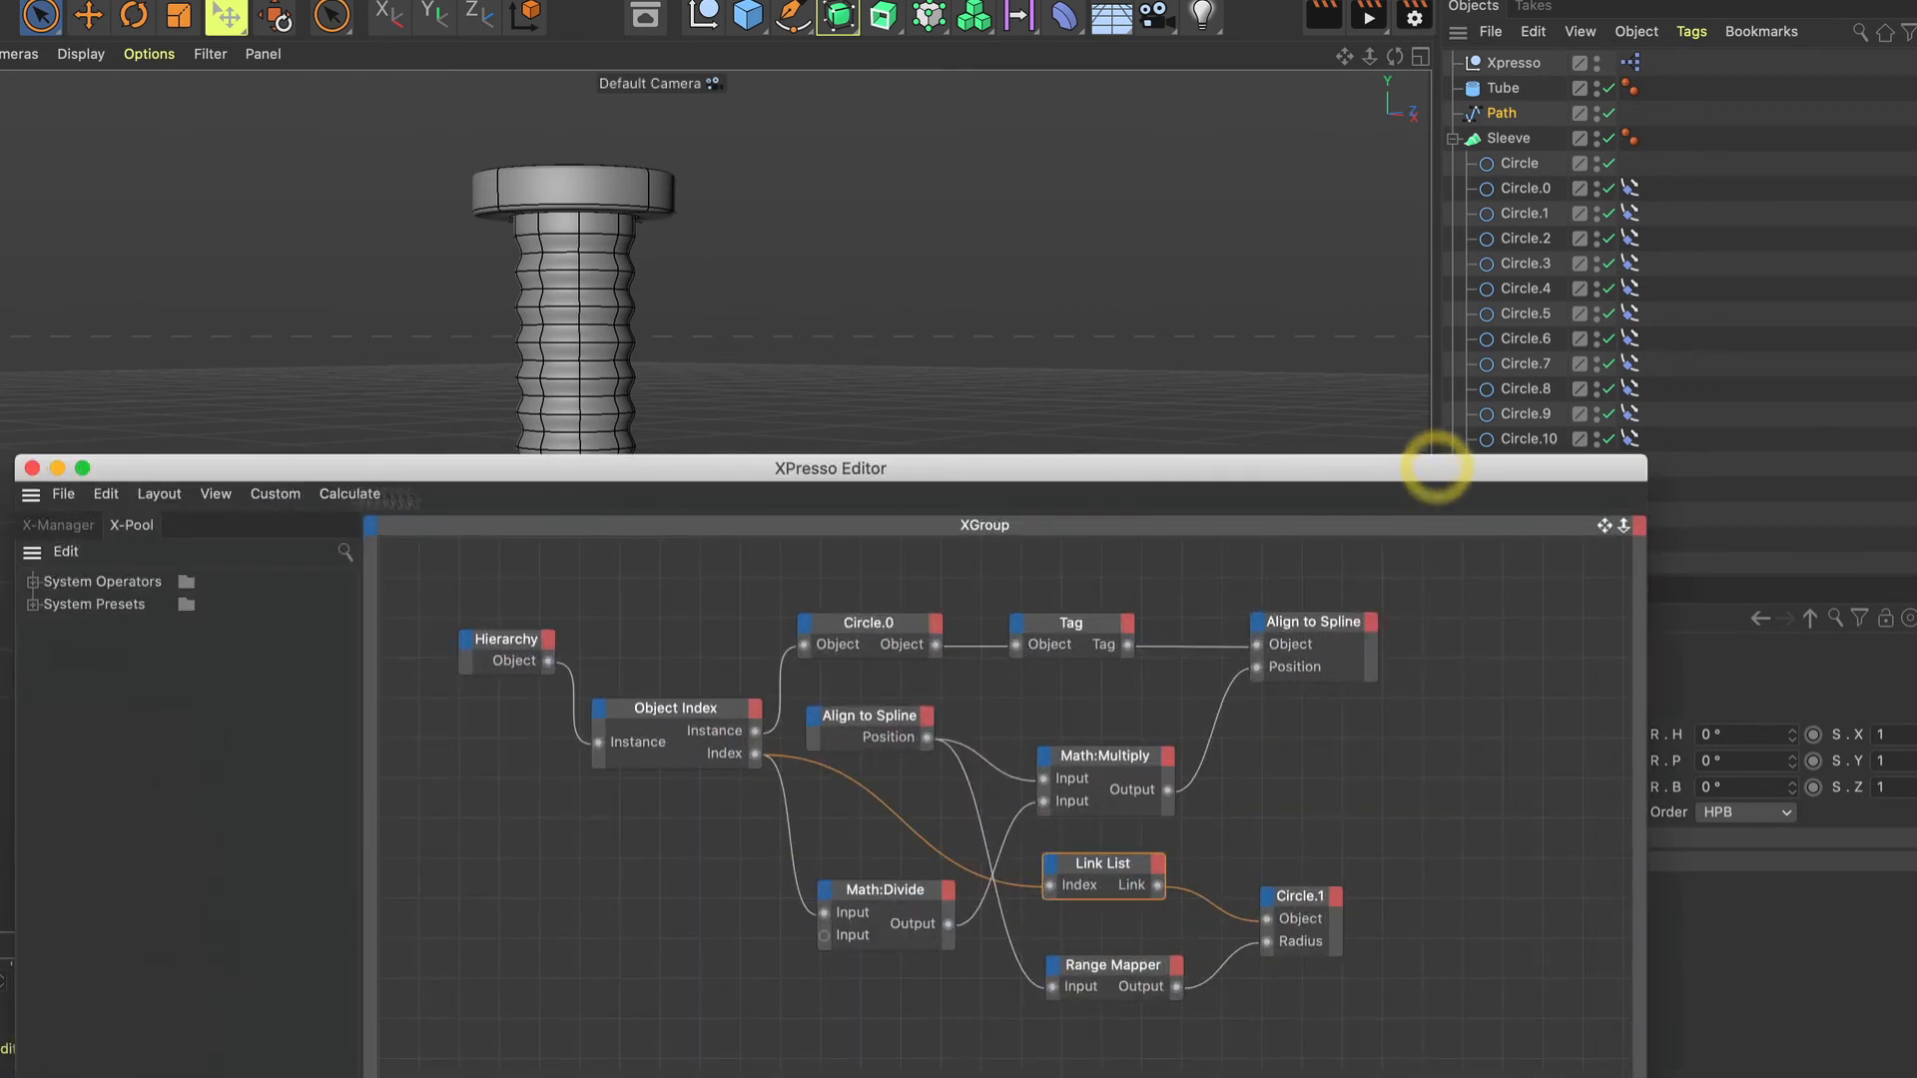
pyautogui.click(31, 469)
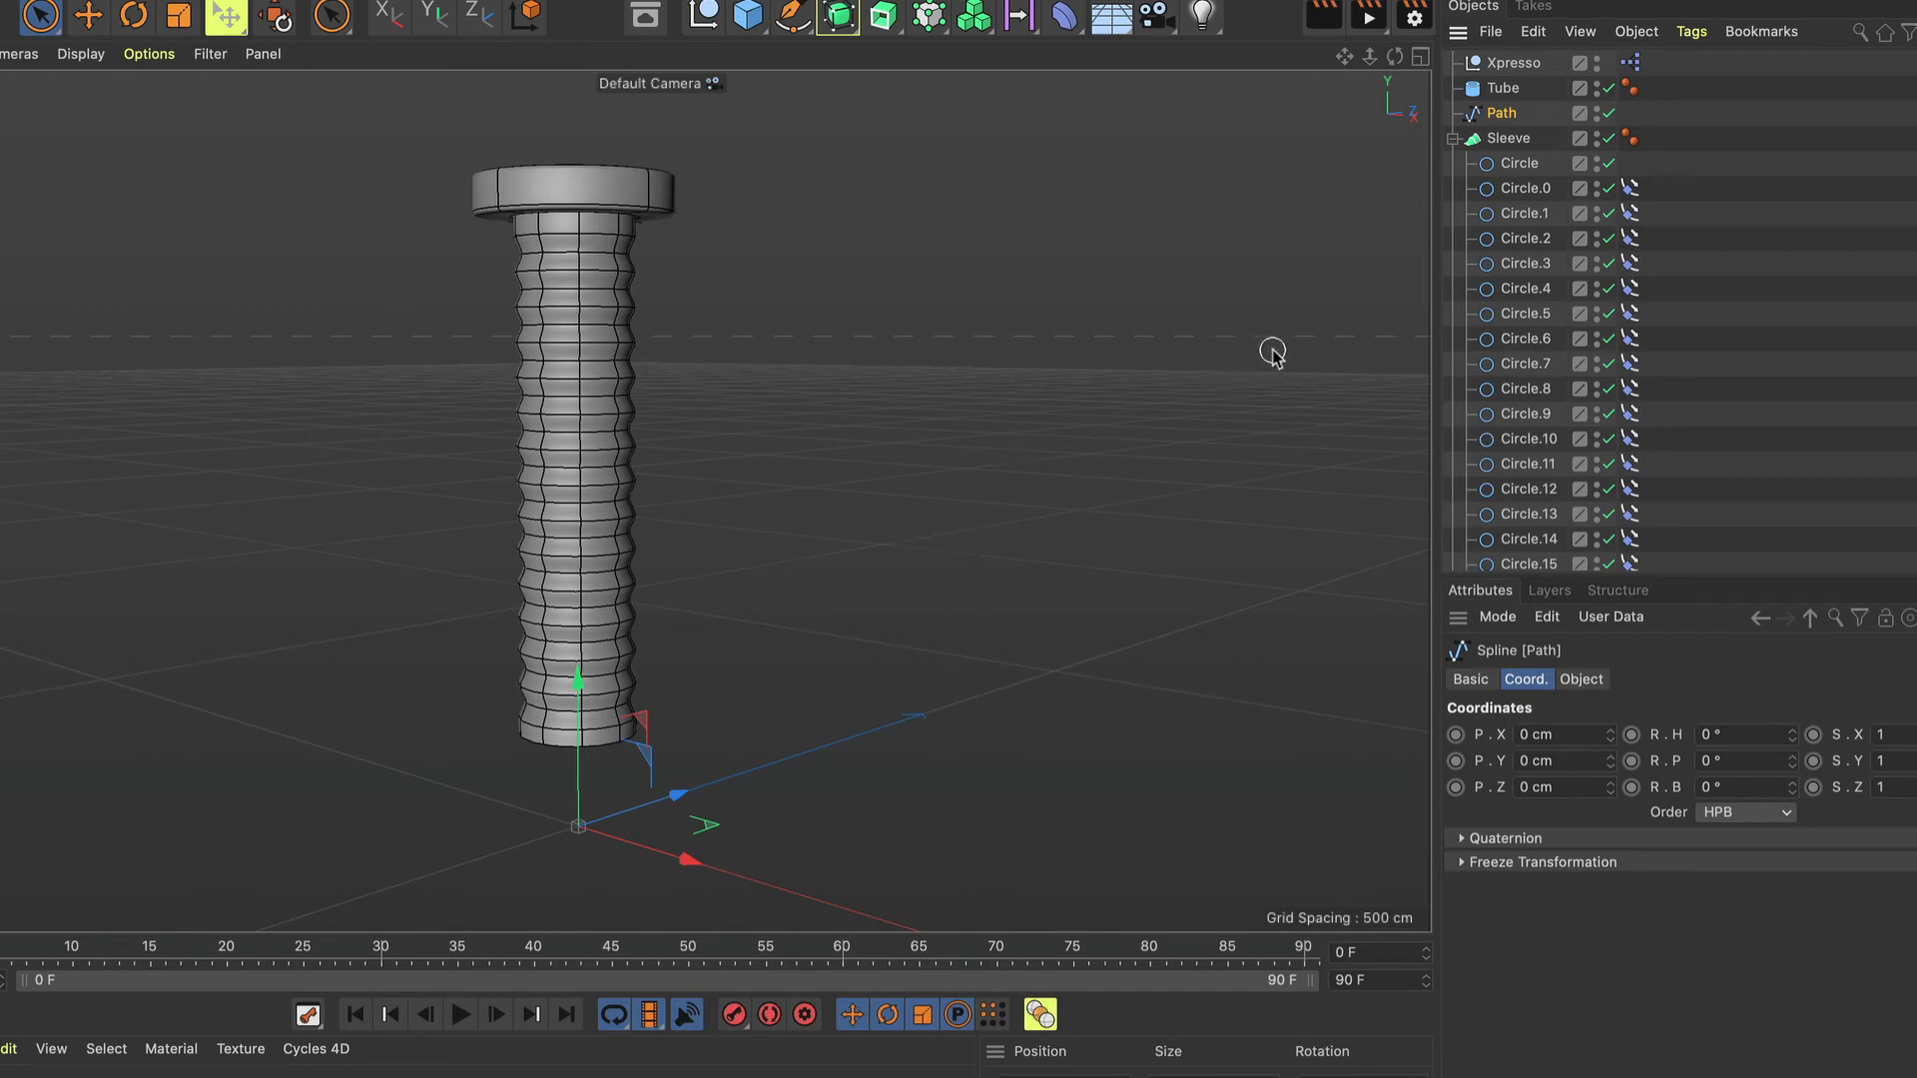
pyautogui.click(1453, 139)
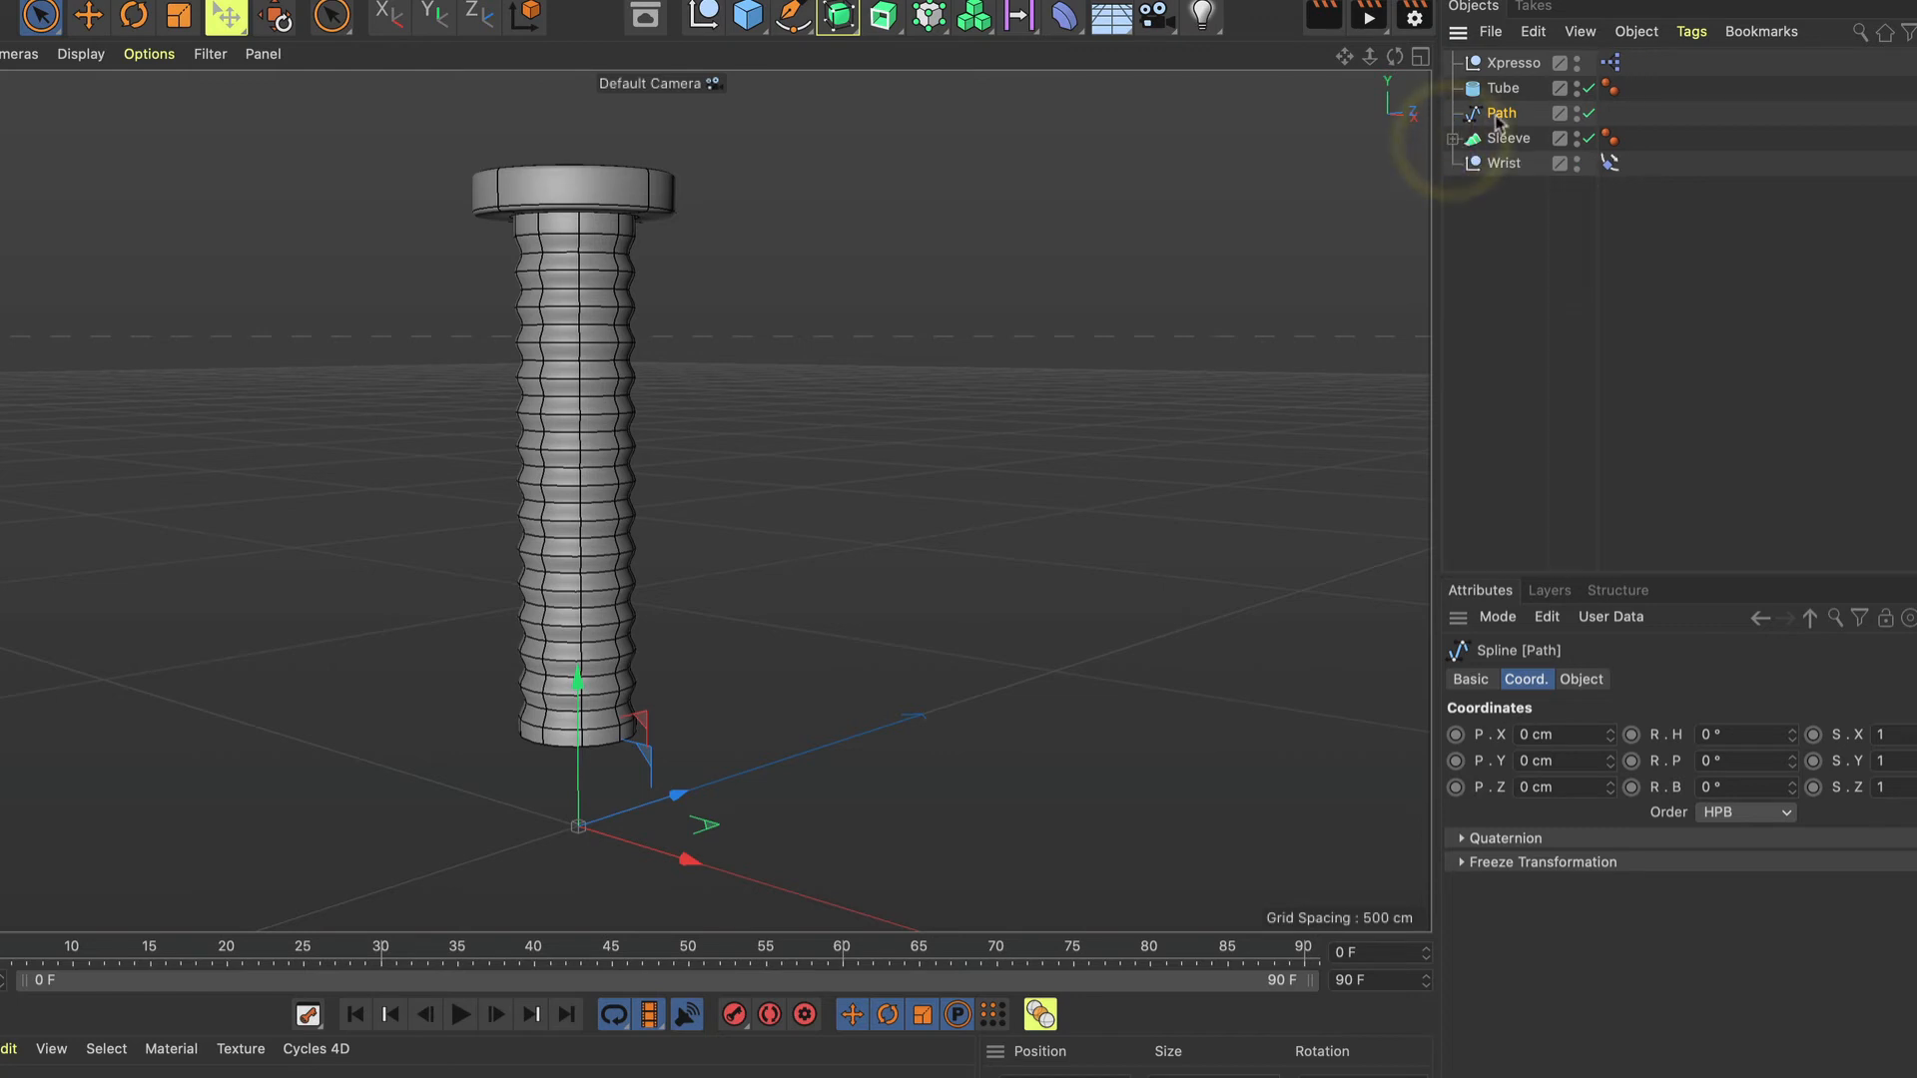
pyautogui.moveTo(1497, 120); pyautogui.dragTo(1502, 182)
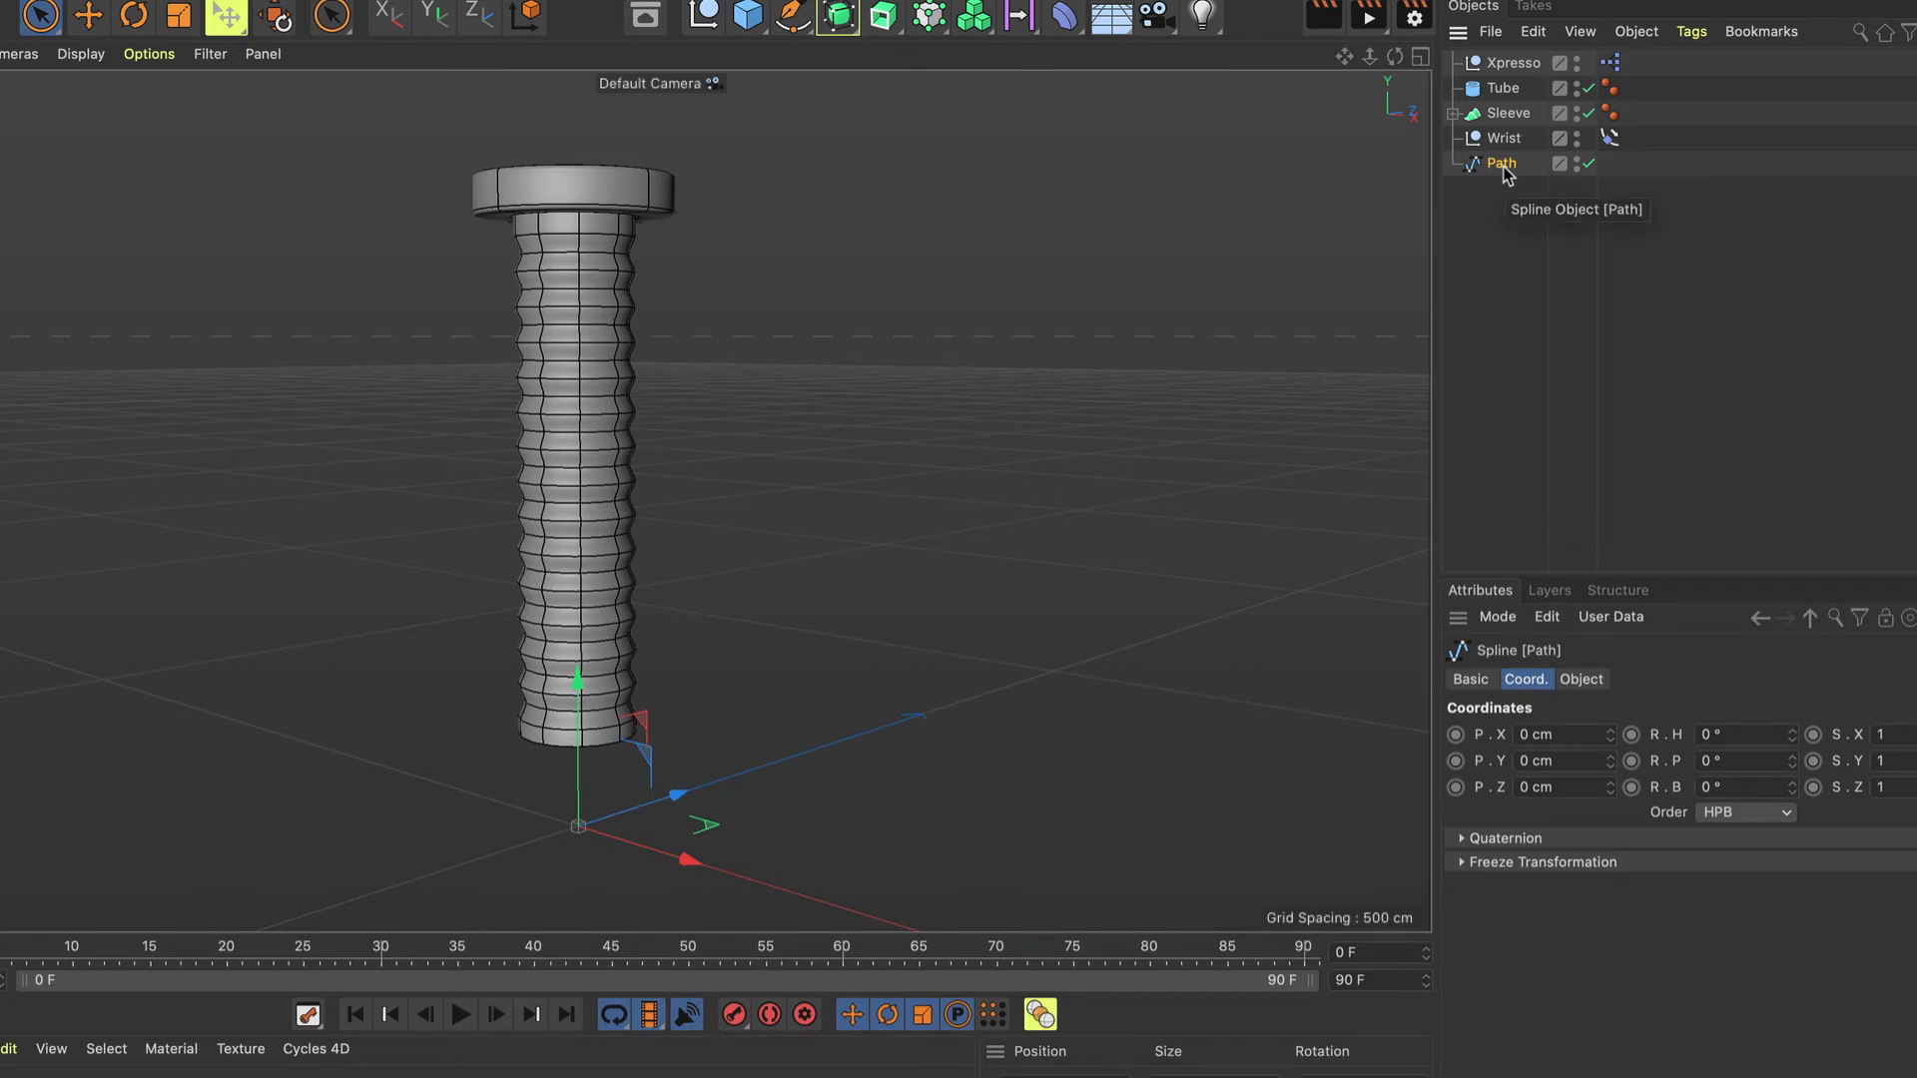
# Add a Pose Morph tag with Points mixing to the Path and set its edit mode to In Place.
pyautogui.click(1700, 35)
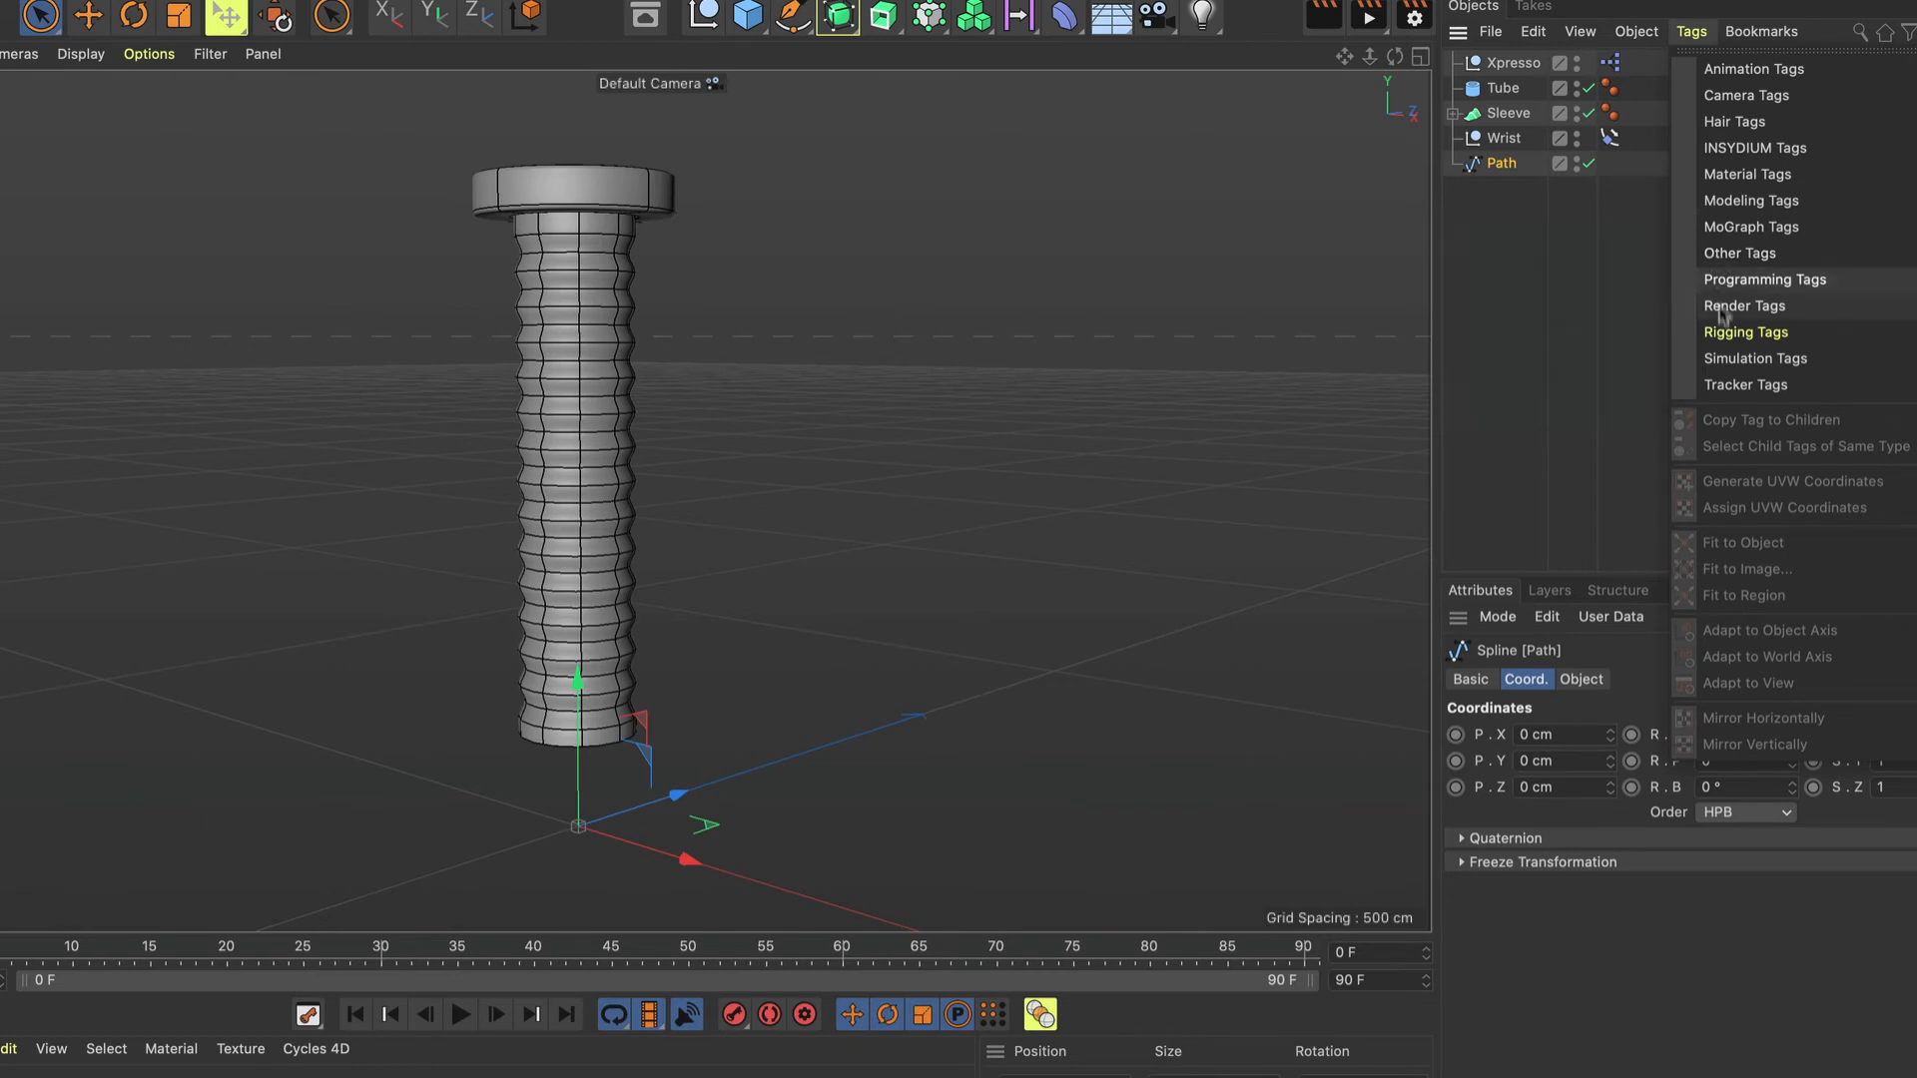
pyautogui.moveTo(1719, 332)
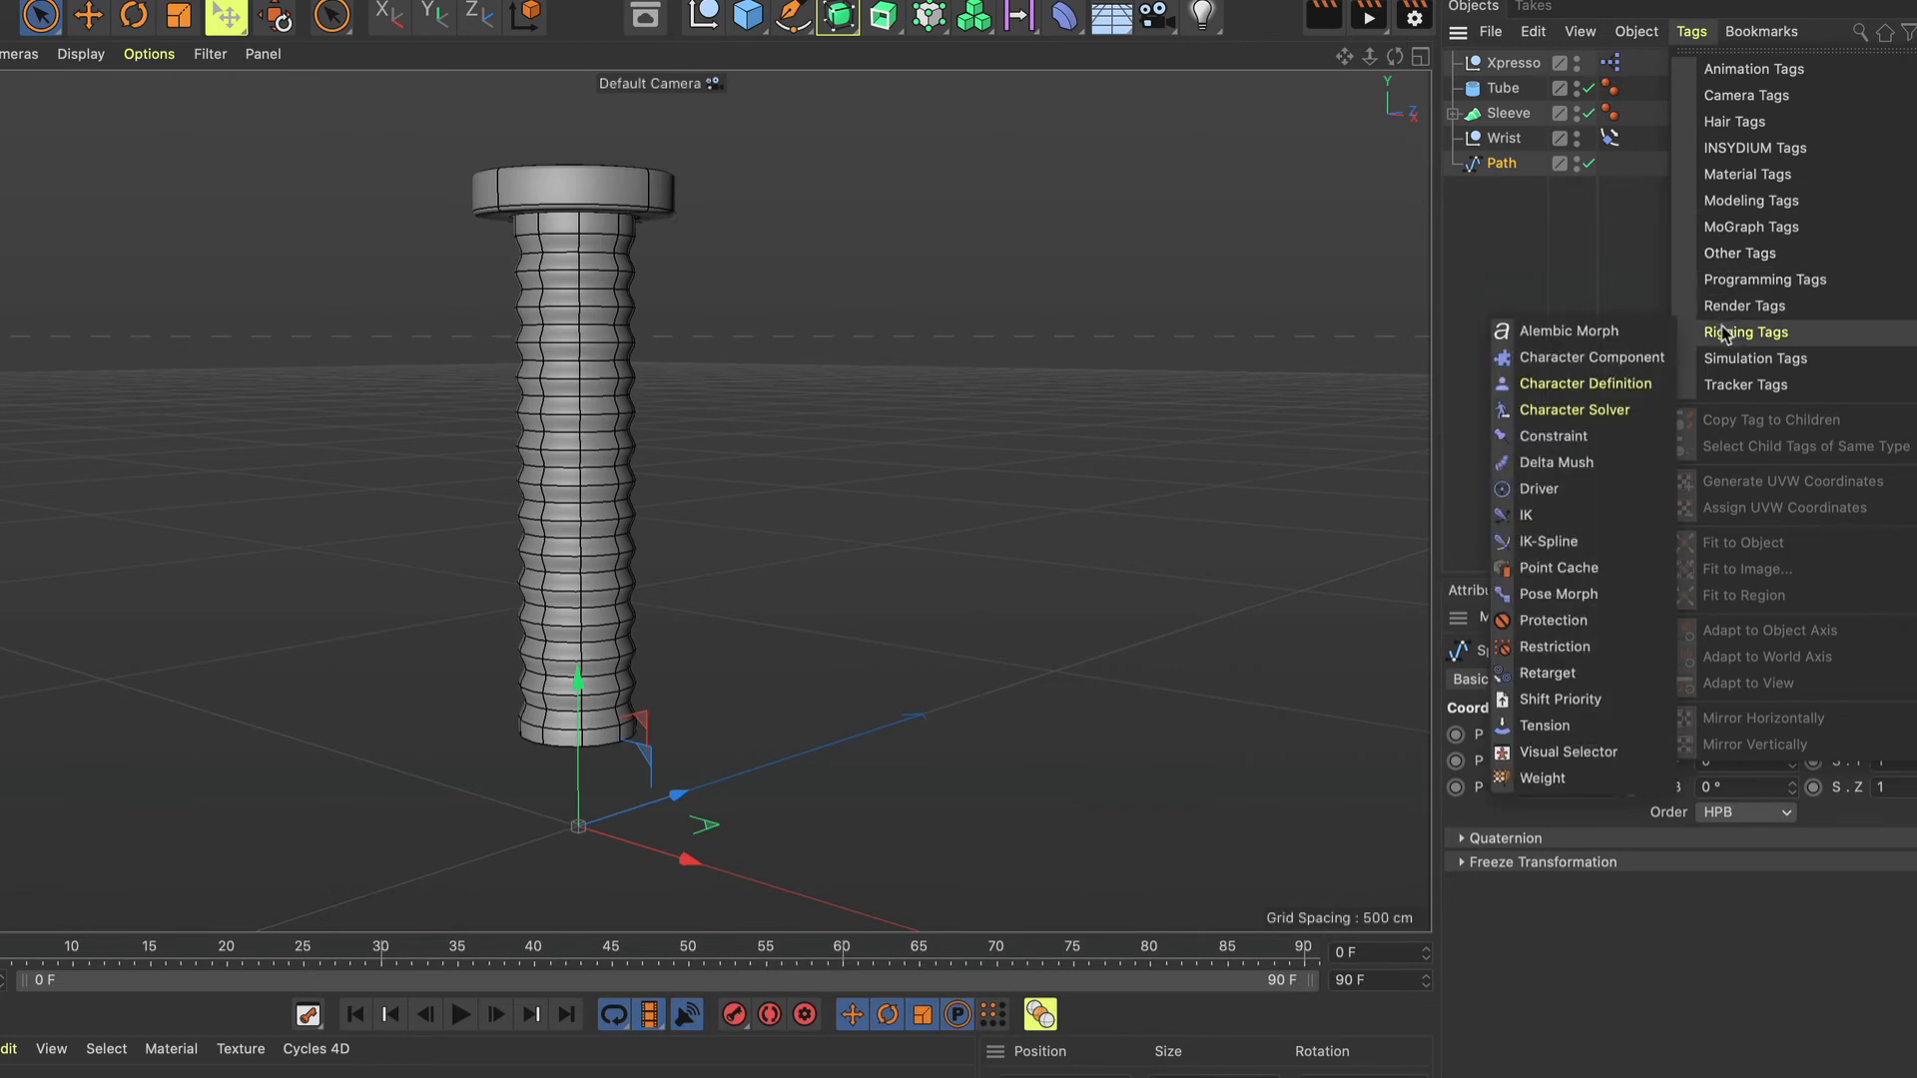
pyautogui.click(1556, 597)
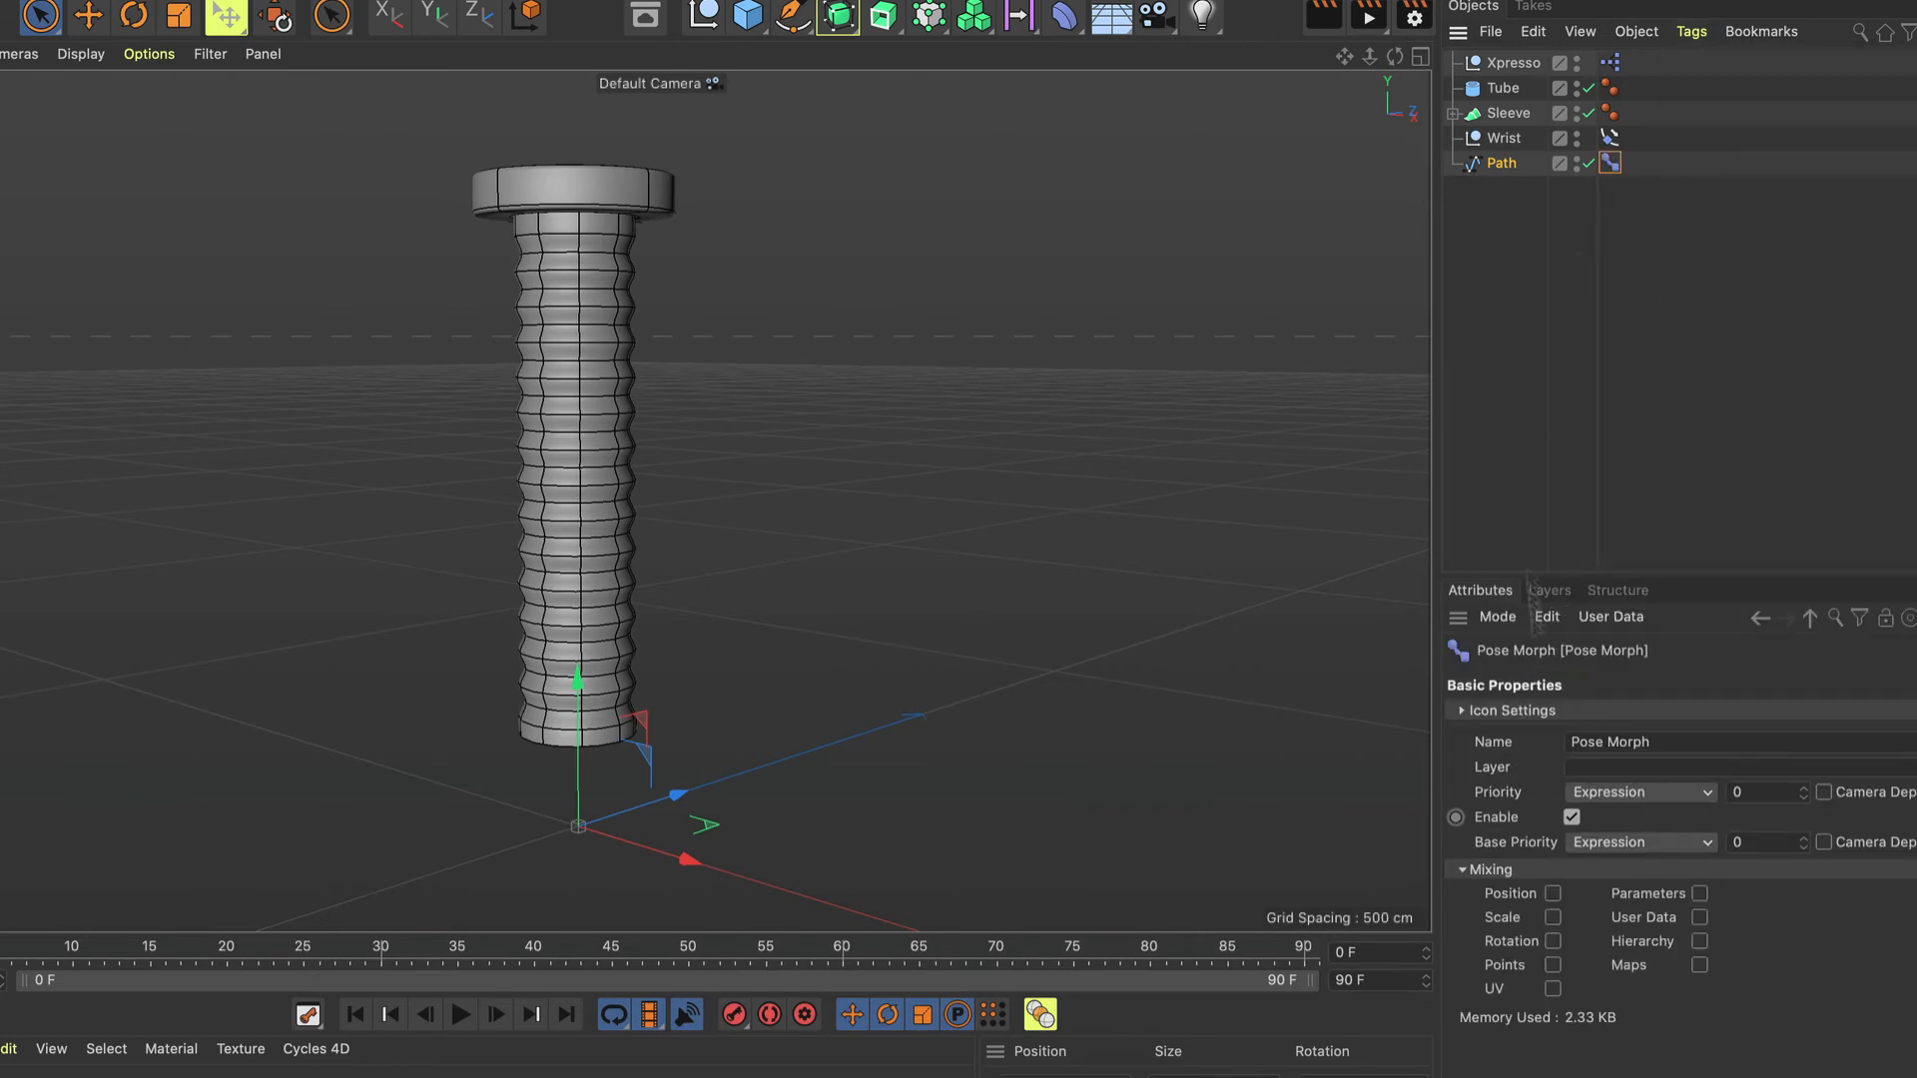
pyautogui.click(1552, 965)
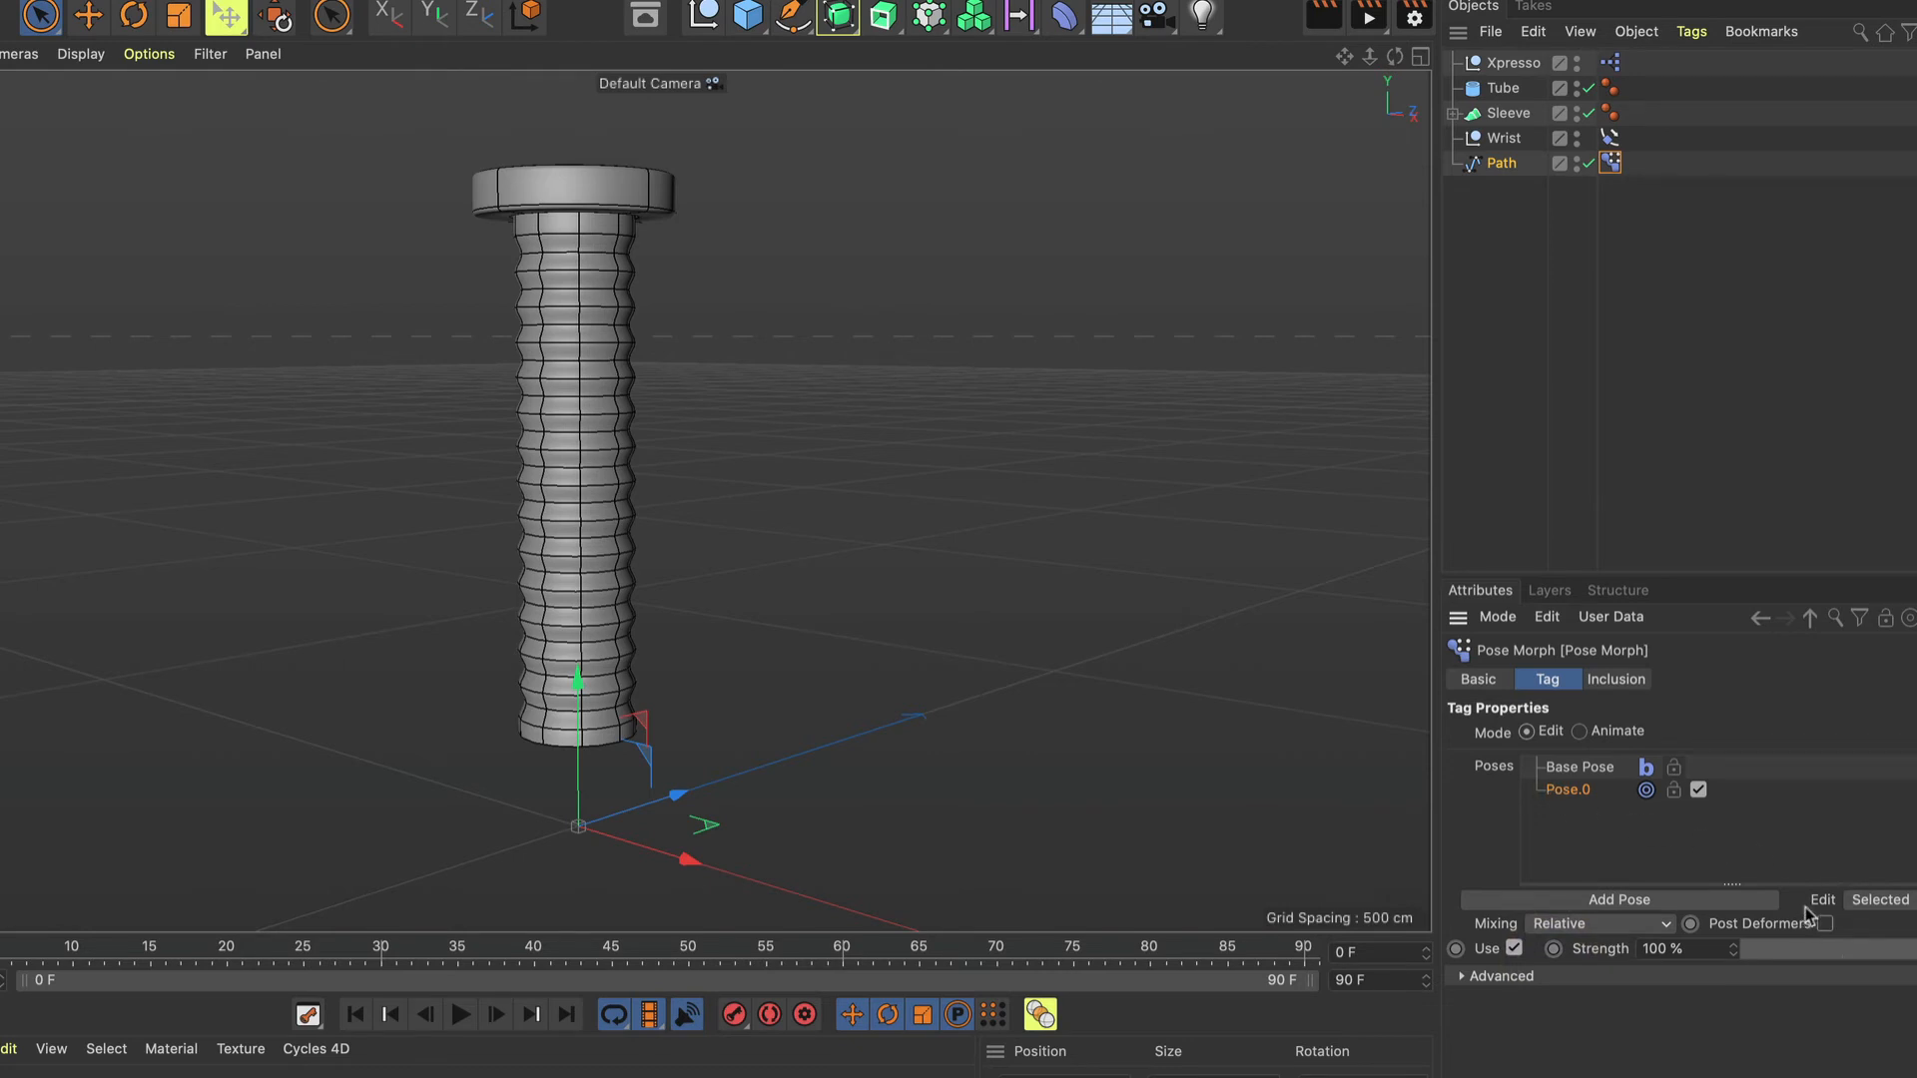
pyautogui.click(1880, 901)
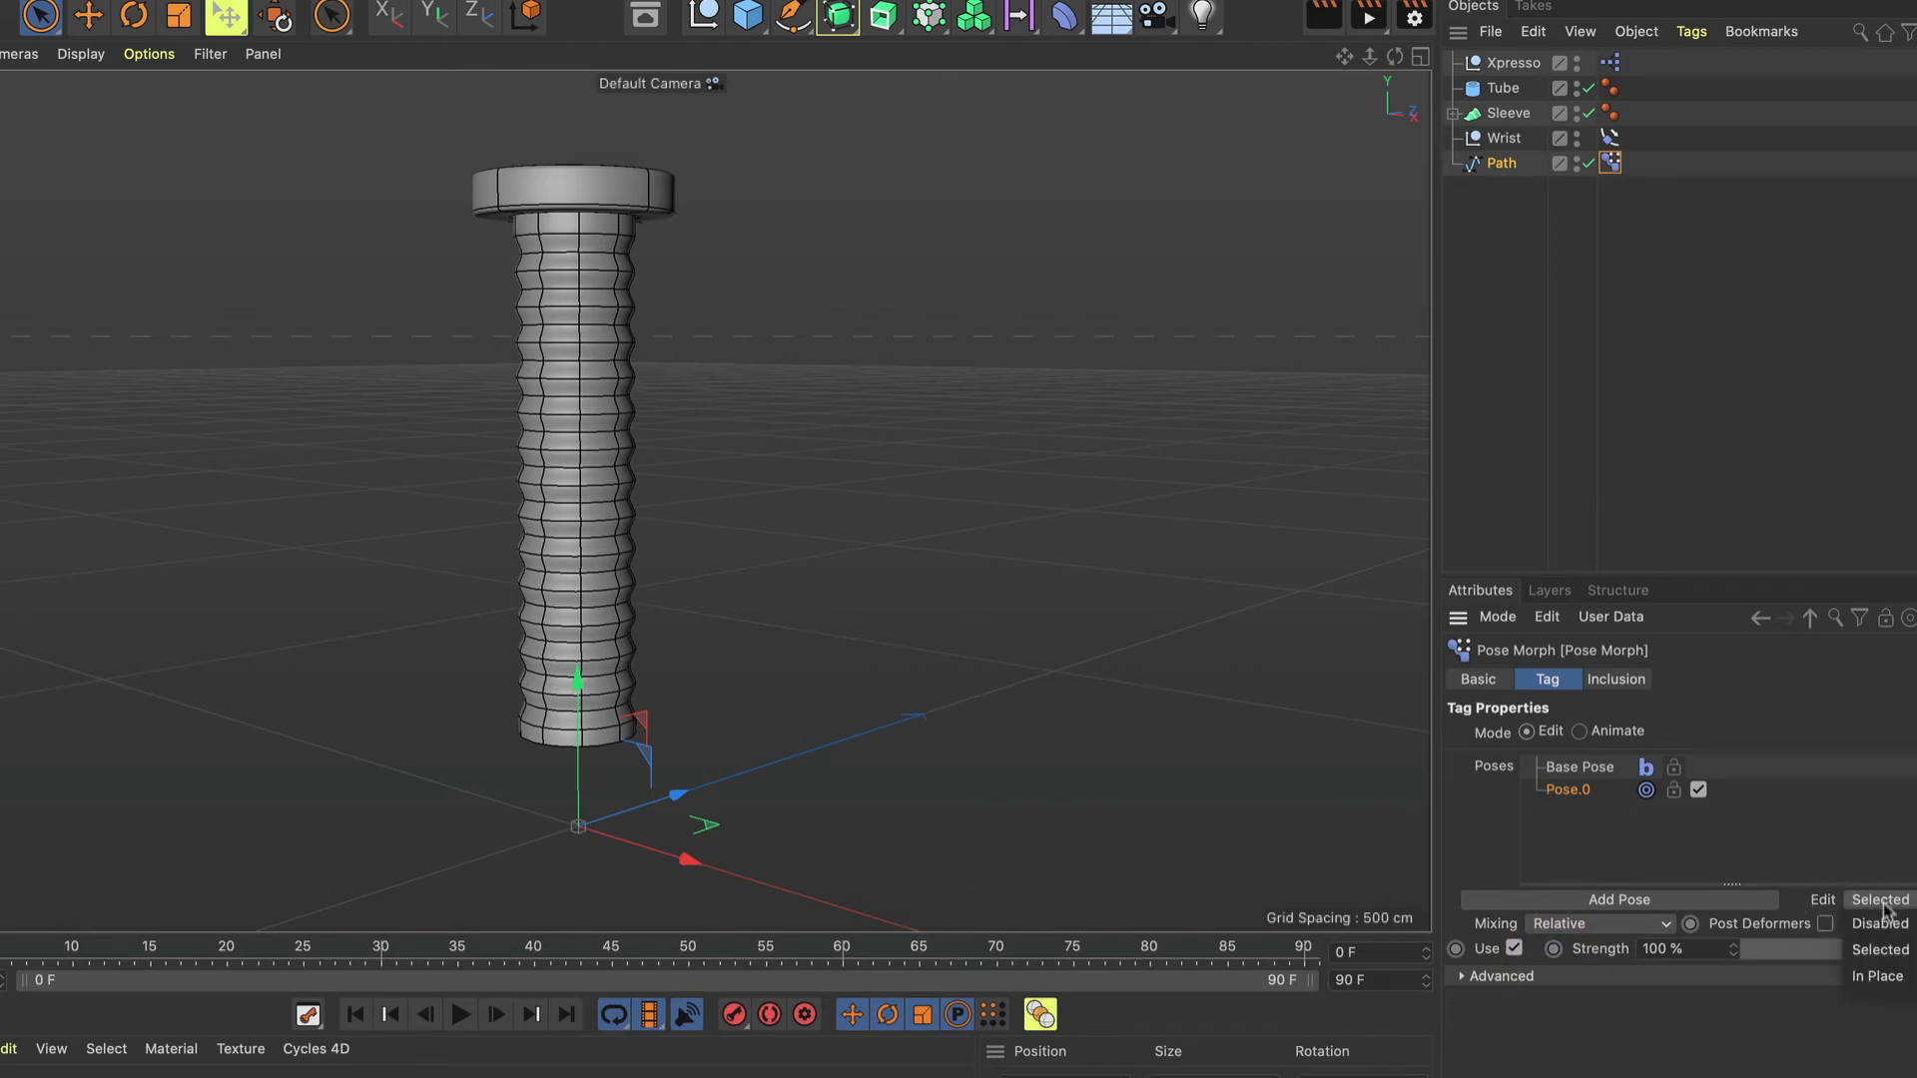
pyautogui.click(1885, 976)
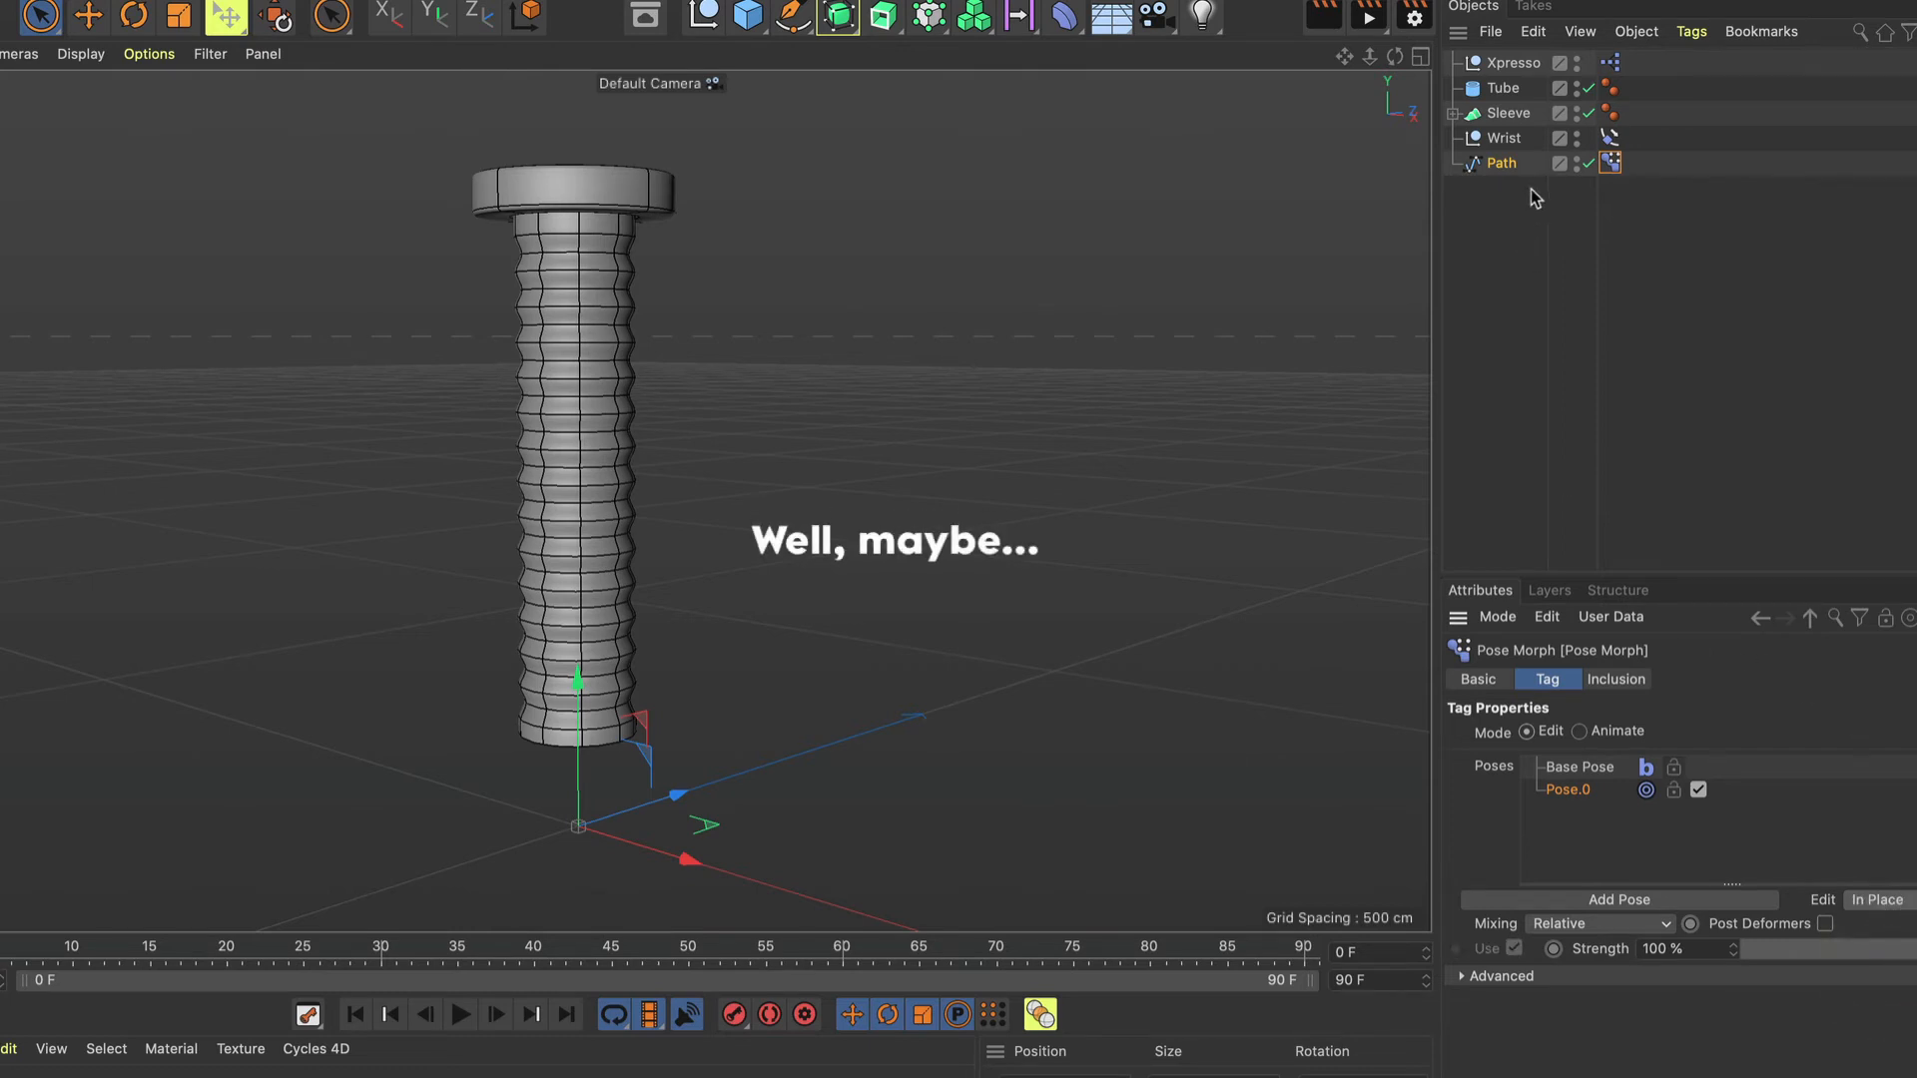
# Select the Path's lower end point in Points mode from the Right view and disable snapping.
pyautogui.click(1508, 169)
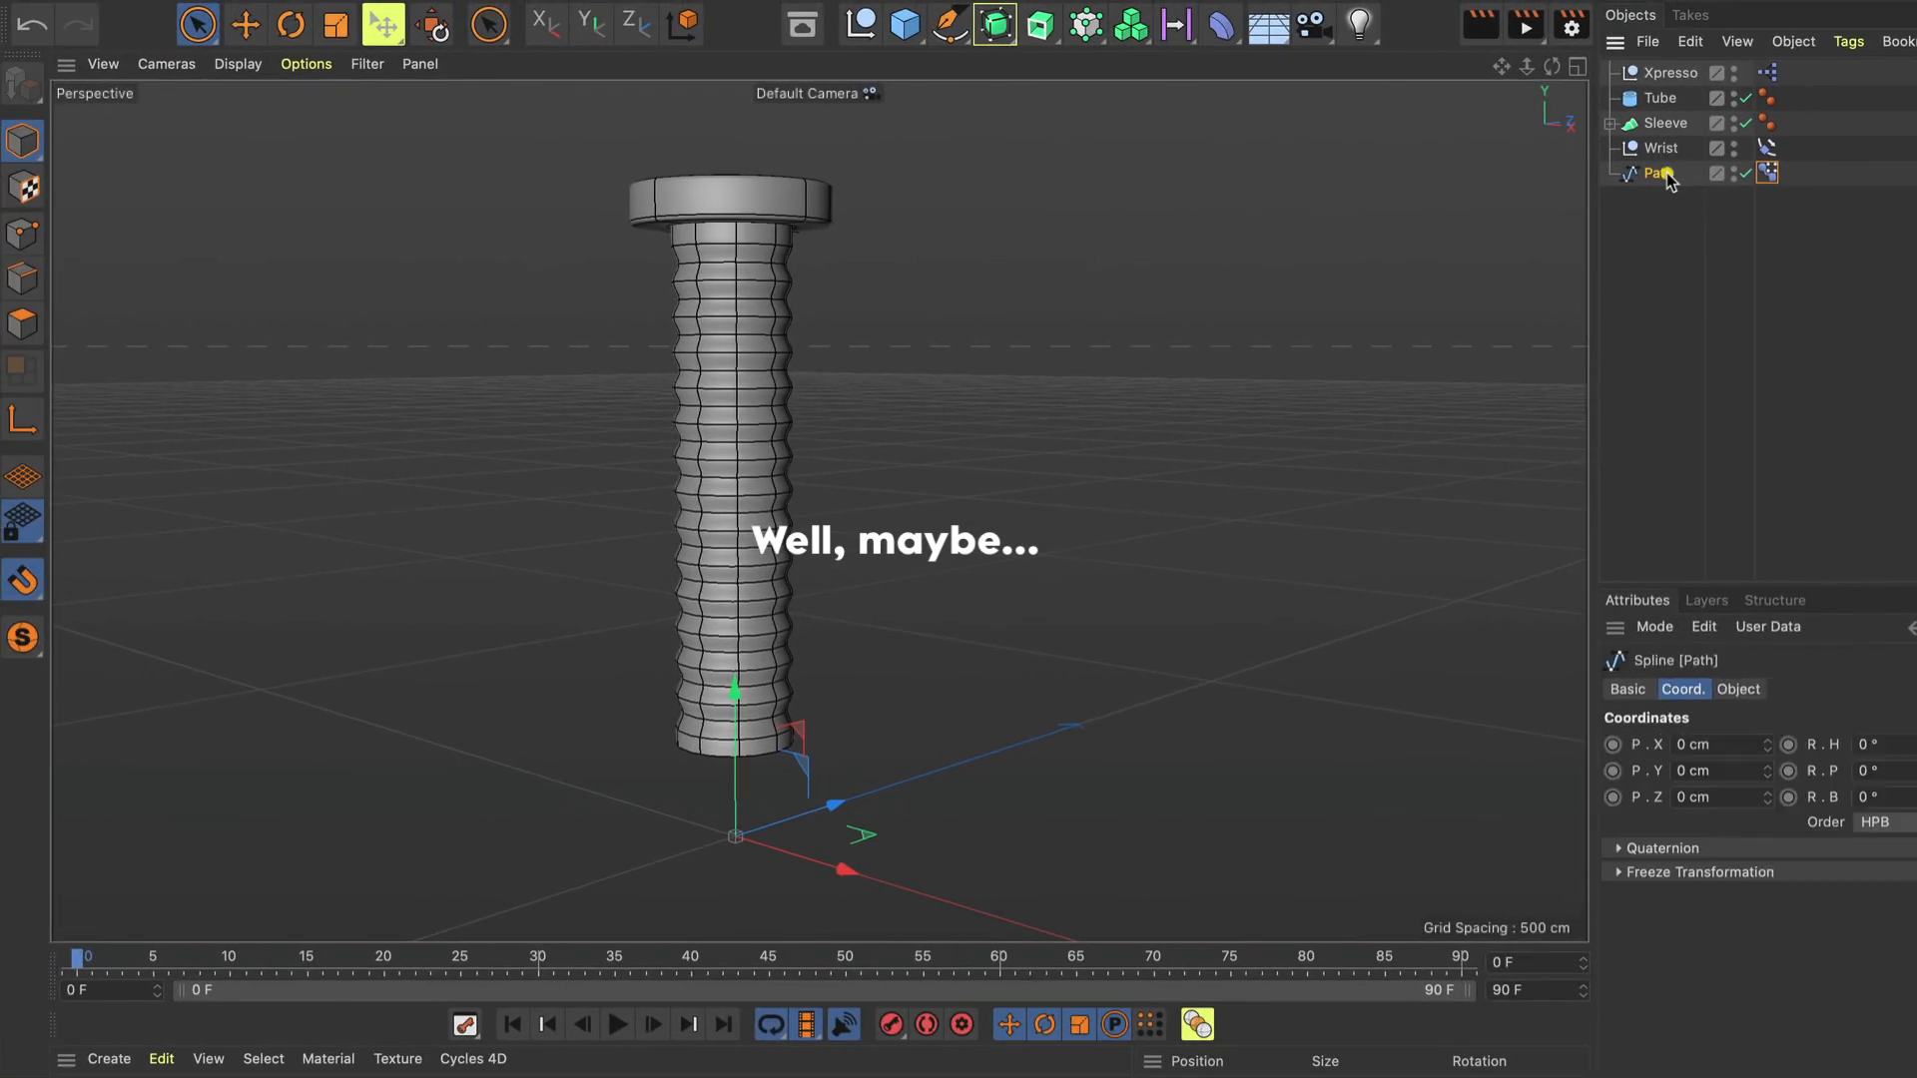
pyautogui.click(24, 239)
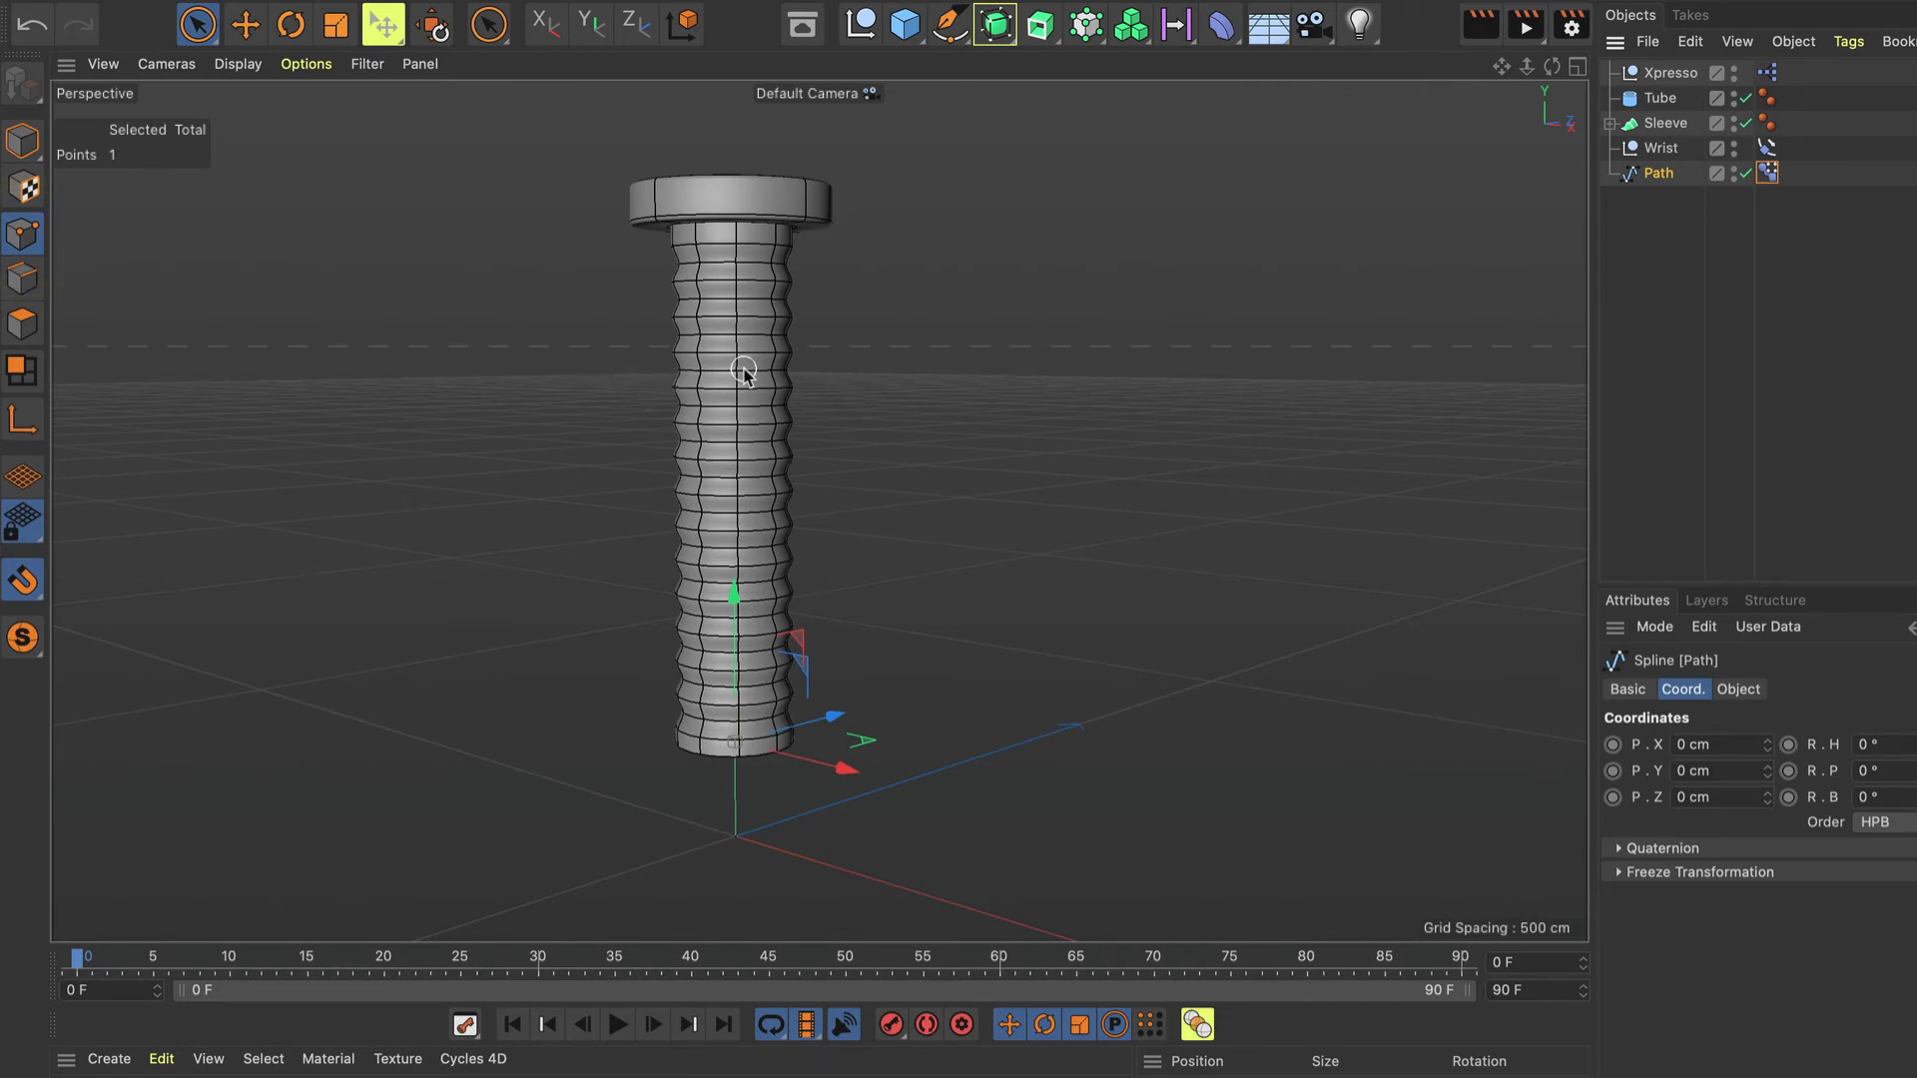
pyautogui.press('F3')
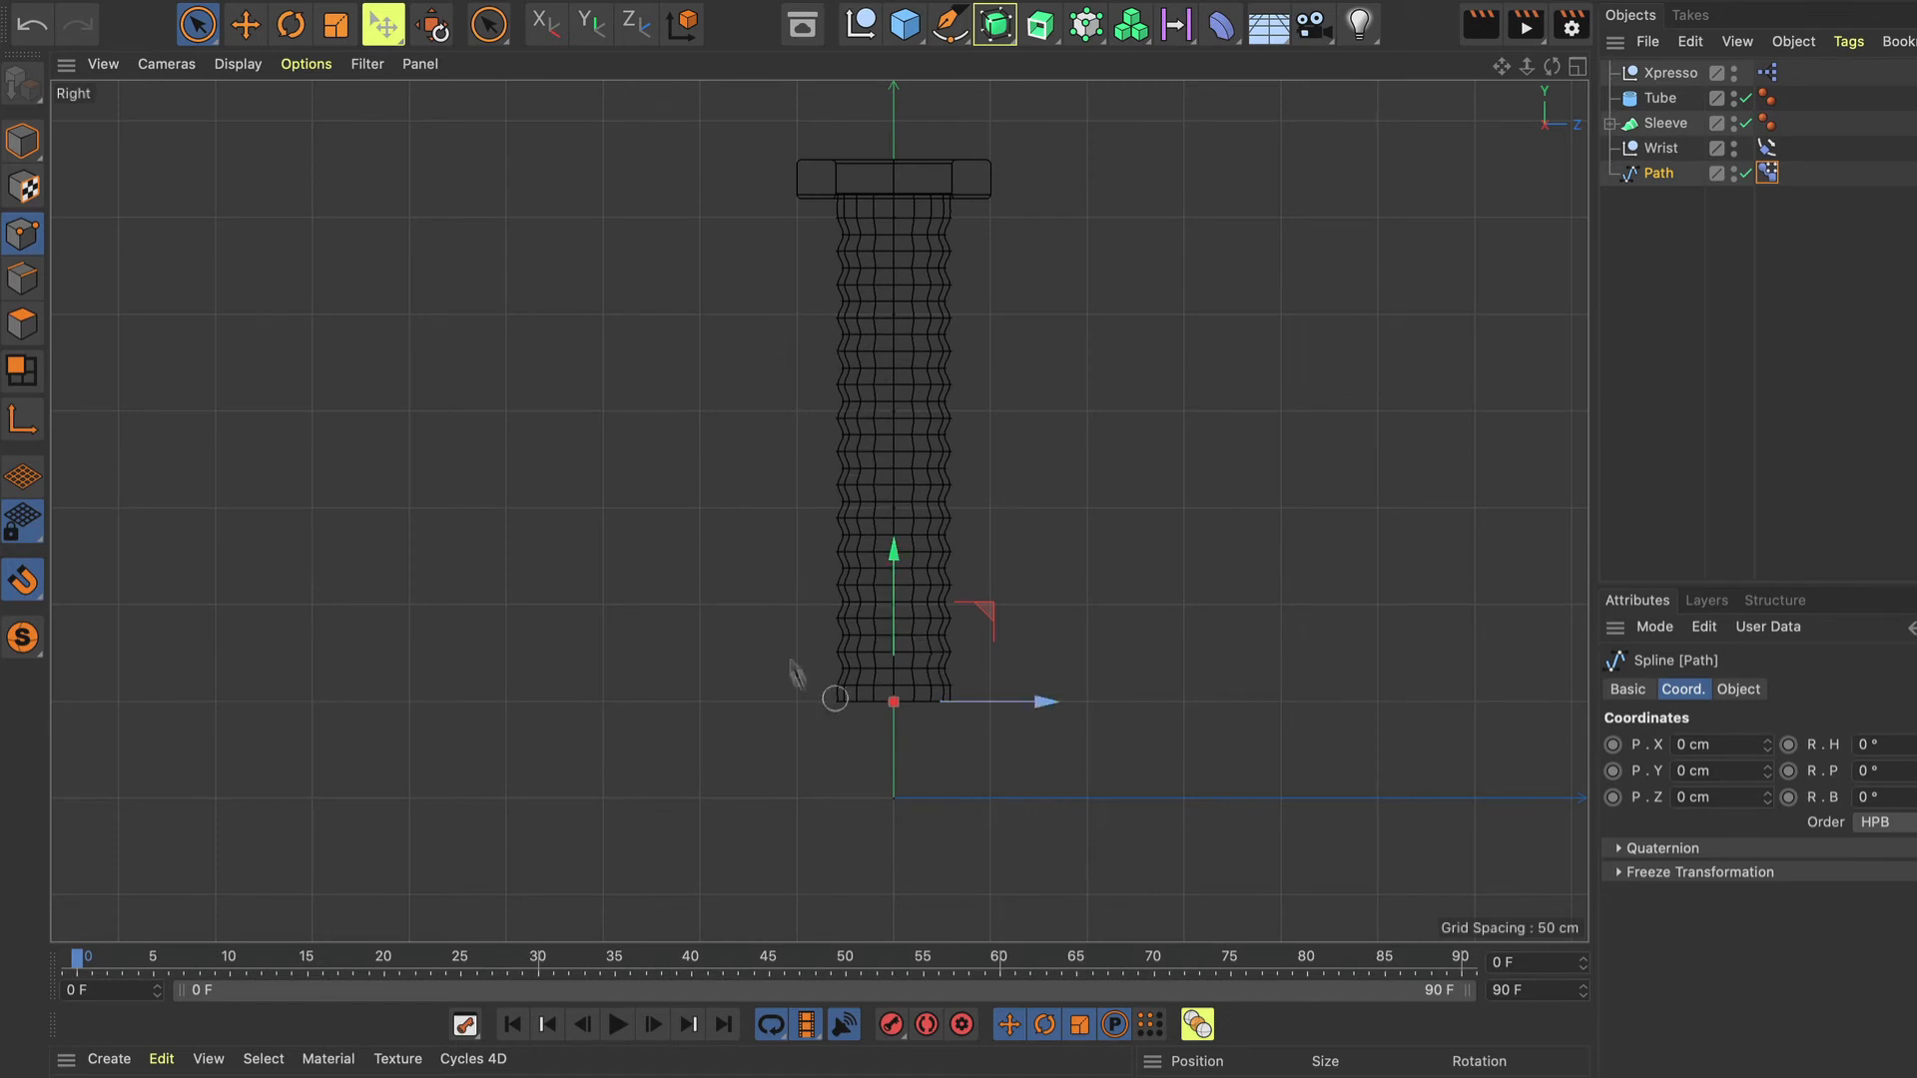
pyautogui.click(199, 27)
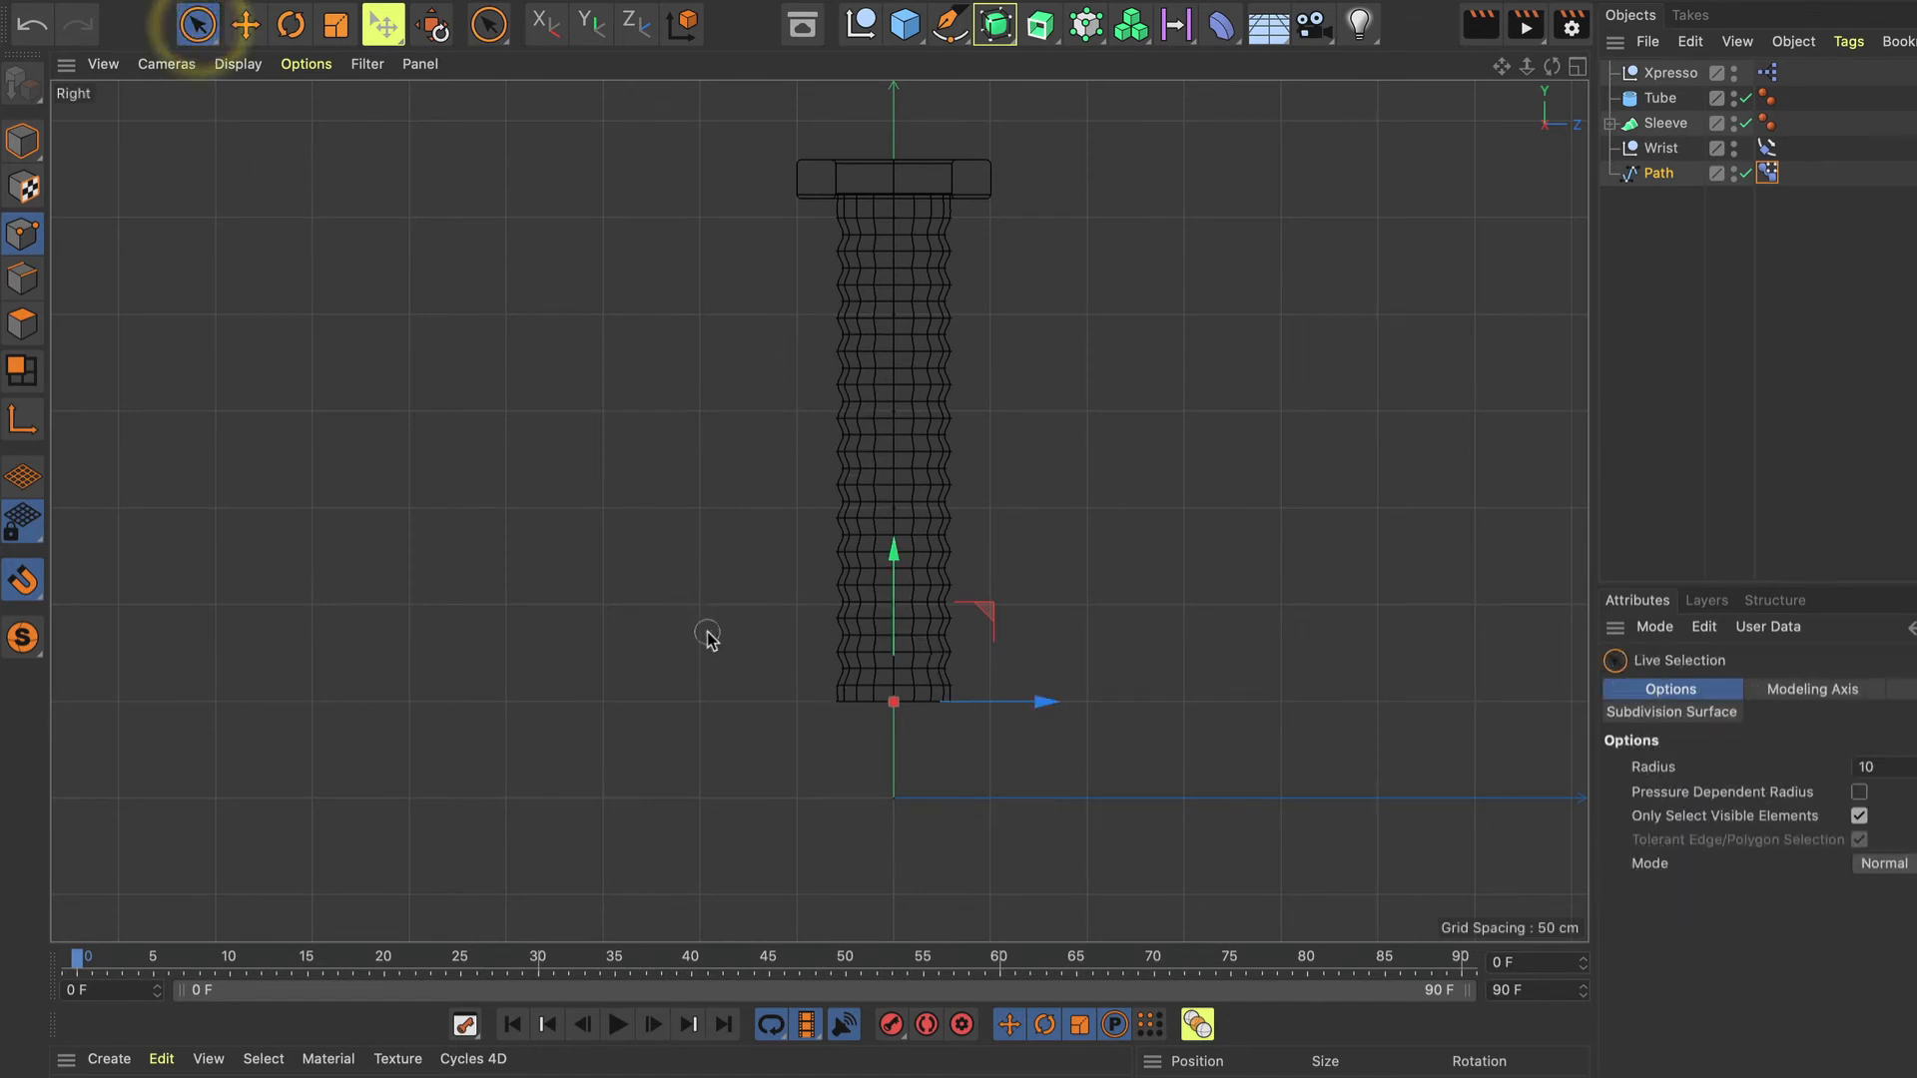
pyautogui.click(895, 703)
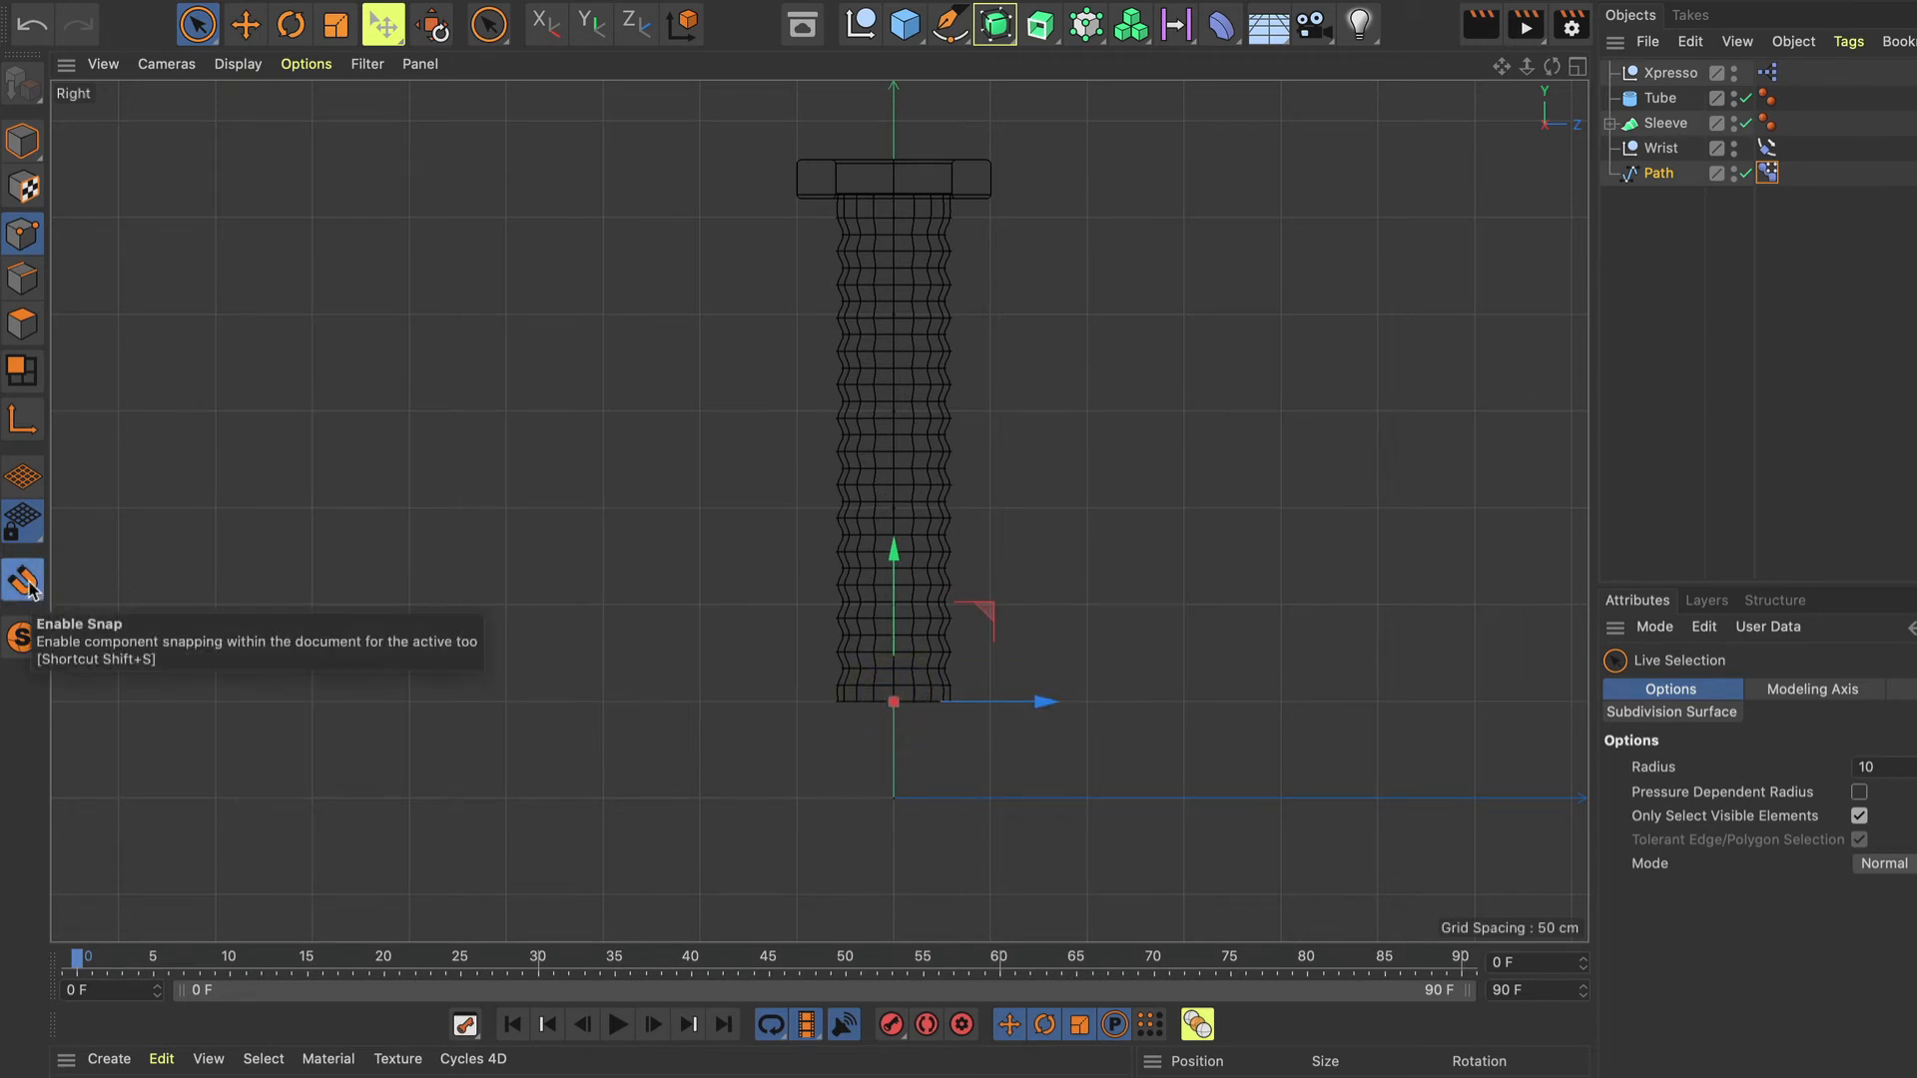
pyautogui.click(42, 587)
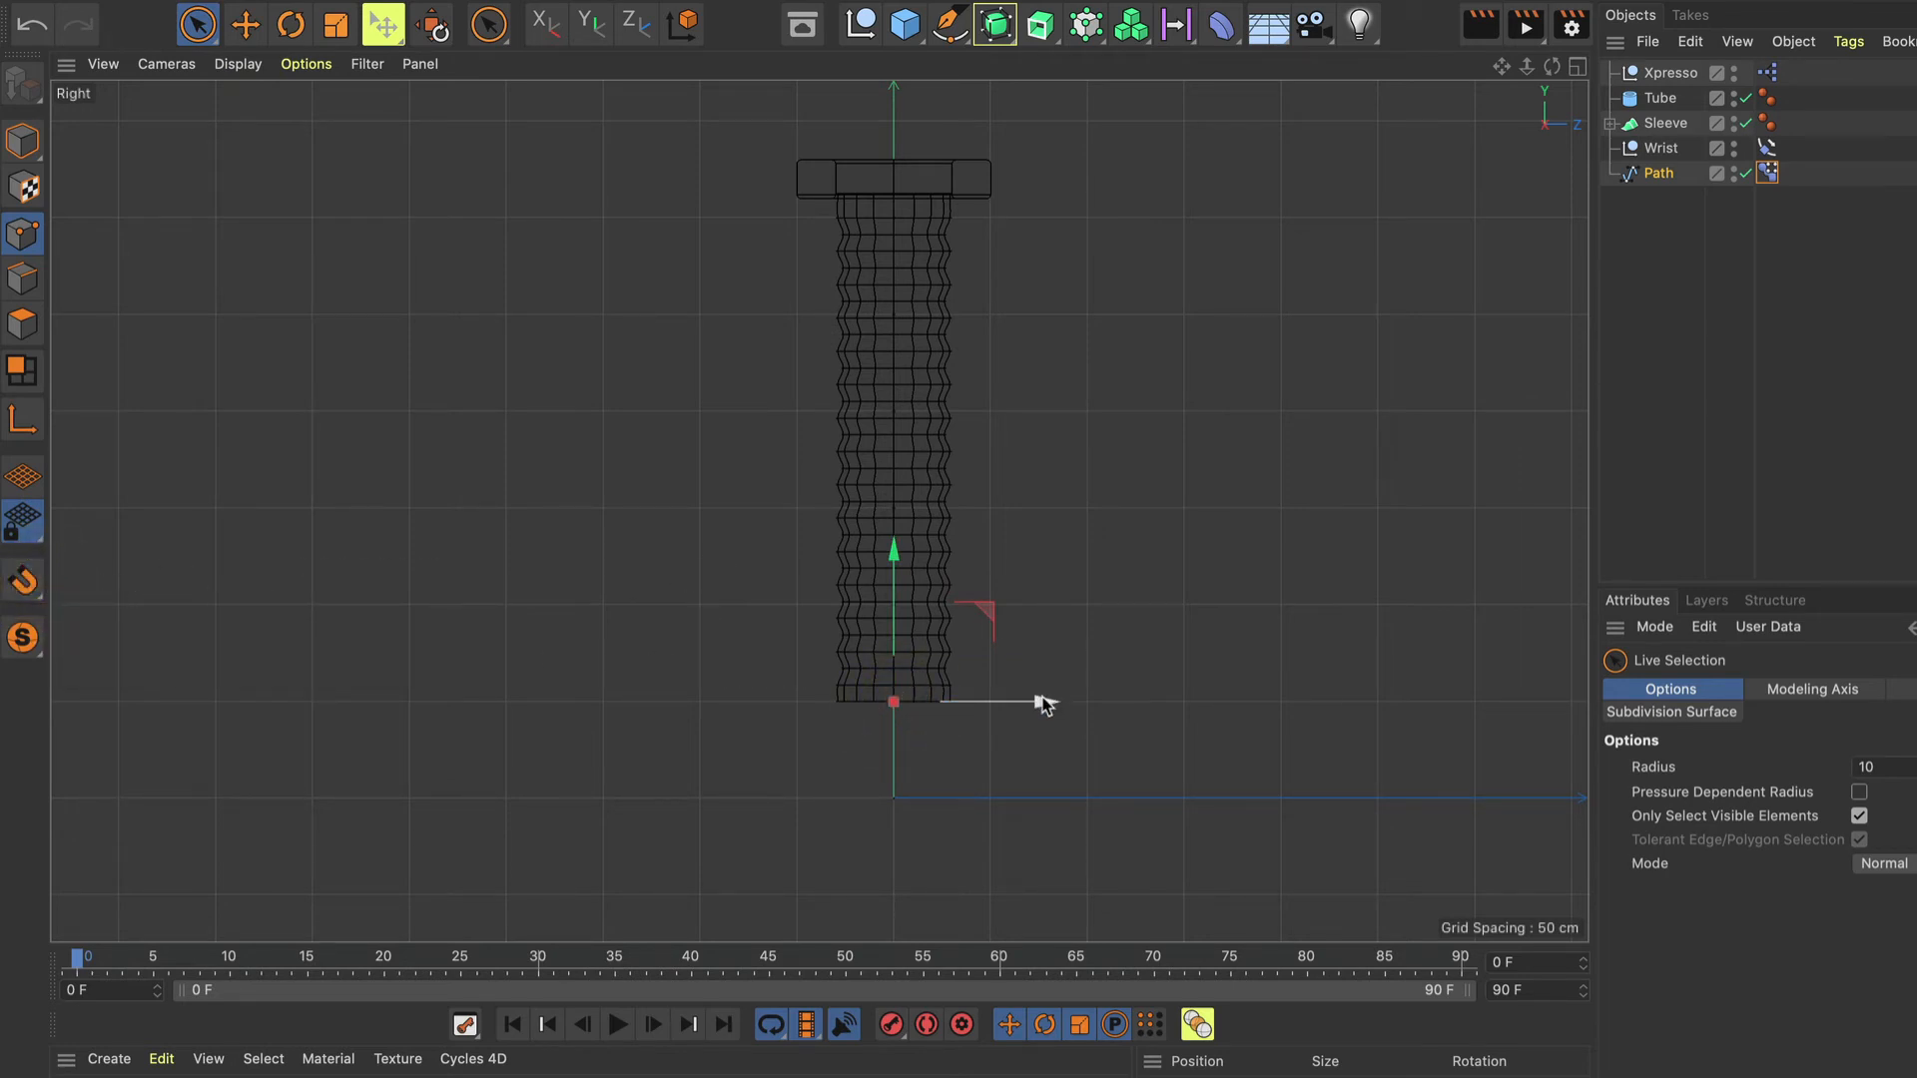
# Try moving the Path's lower end point along the Z axis, check the bend in perspective, and undo the move.
pyautogui.moveTo(1038, 699); pyautogui.dragTo(976, 700)
pyautogui.press('F1')
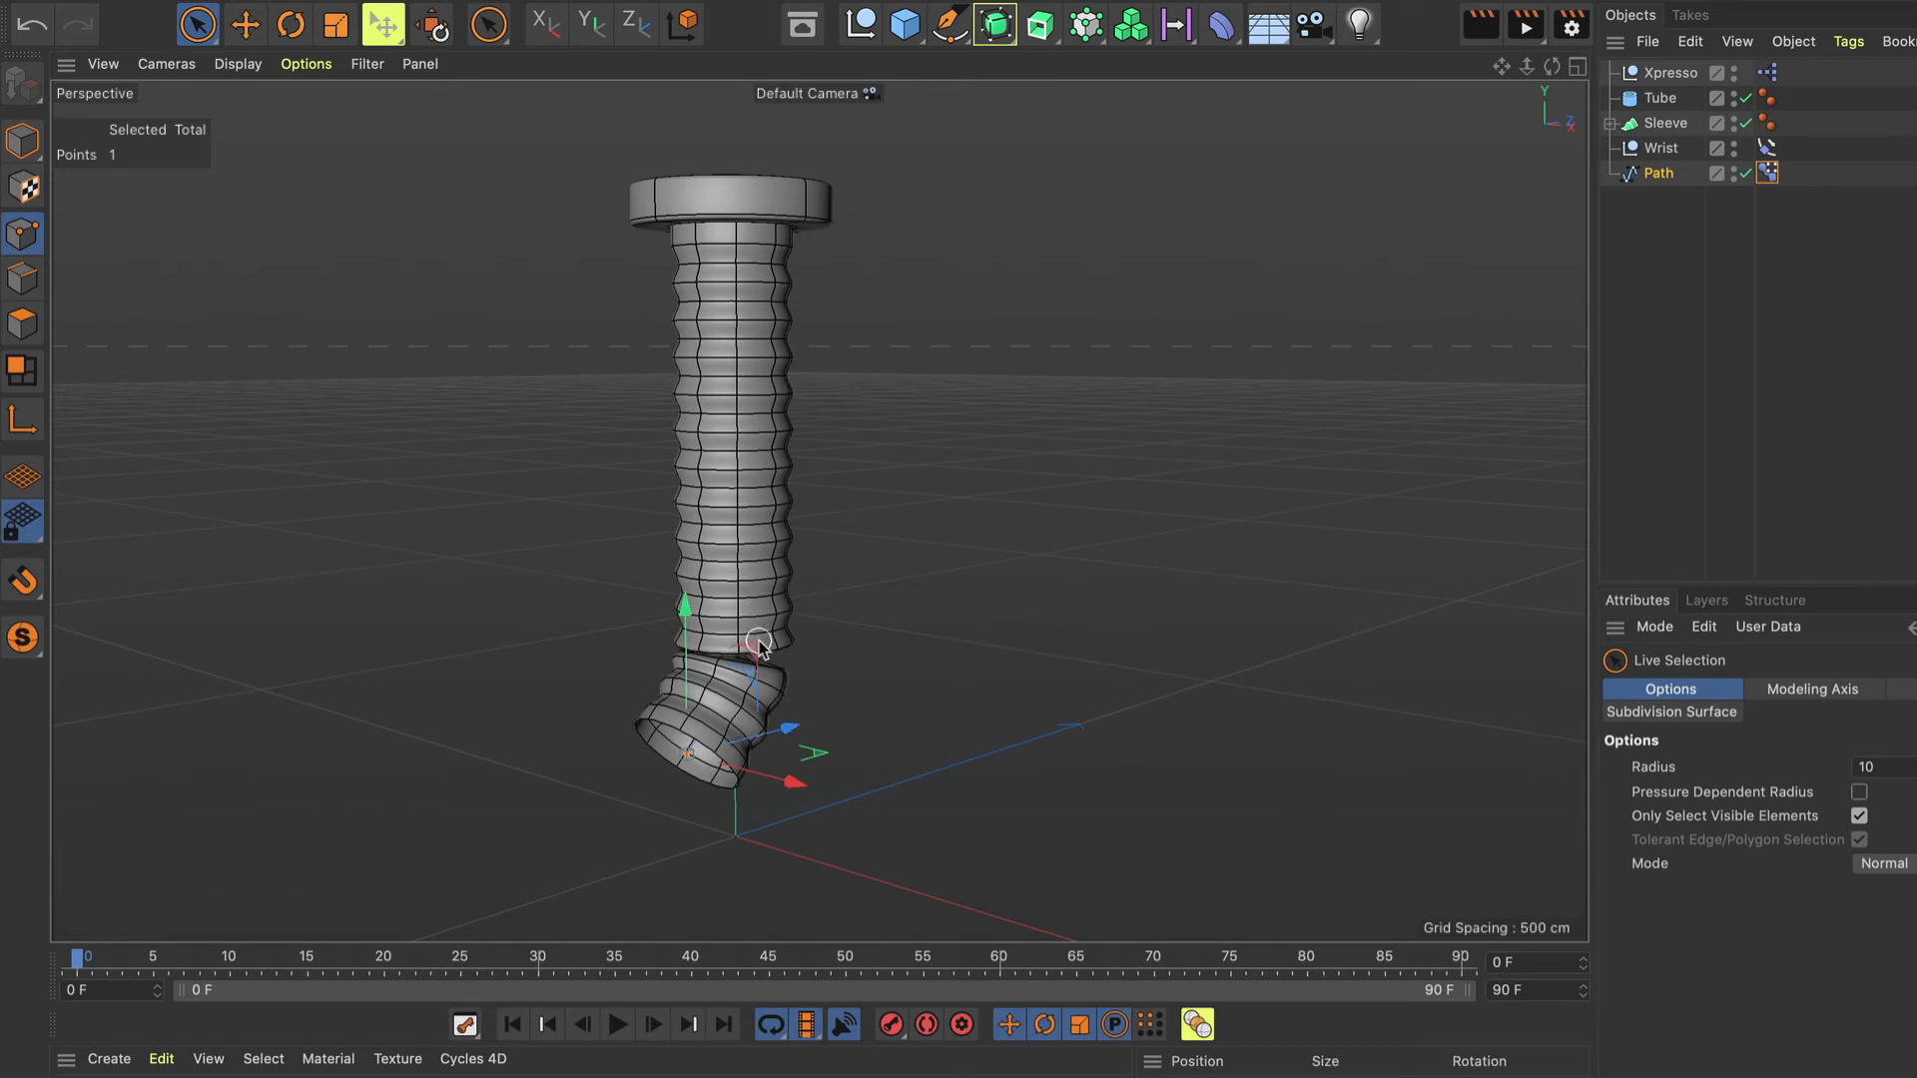
pyautogui.hotkey('ctrl', 'z')
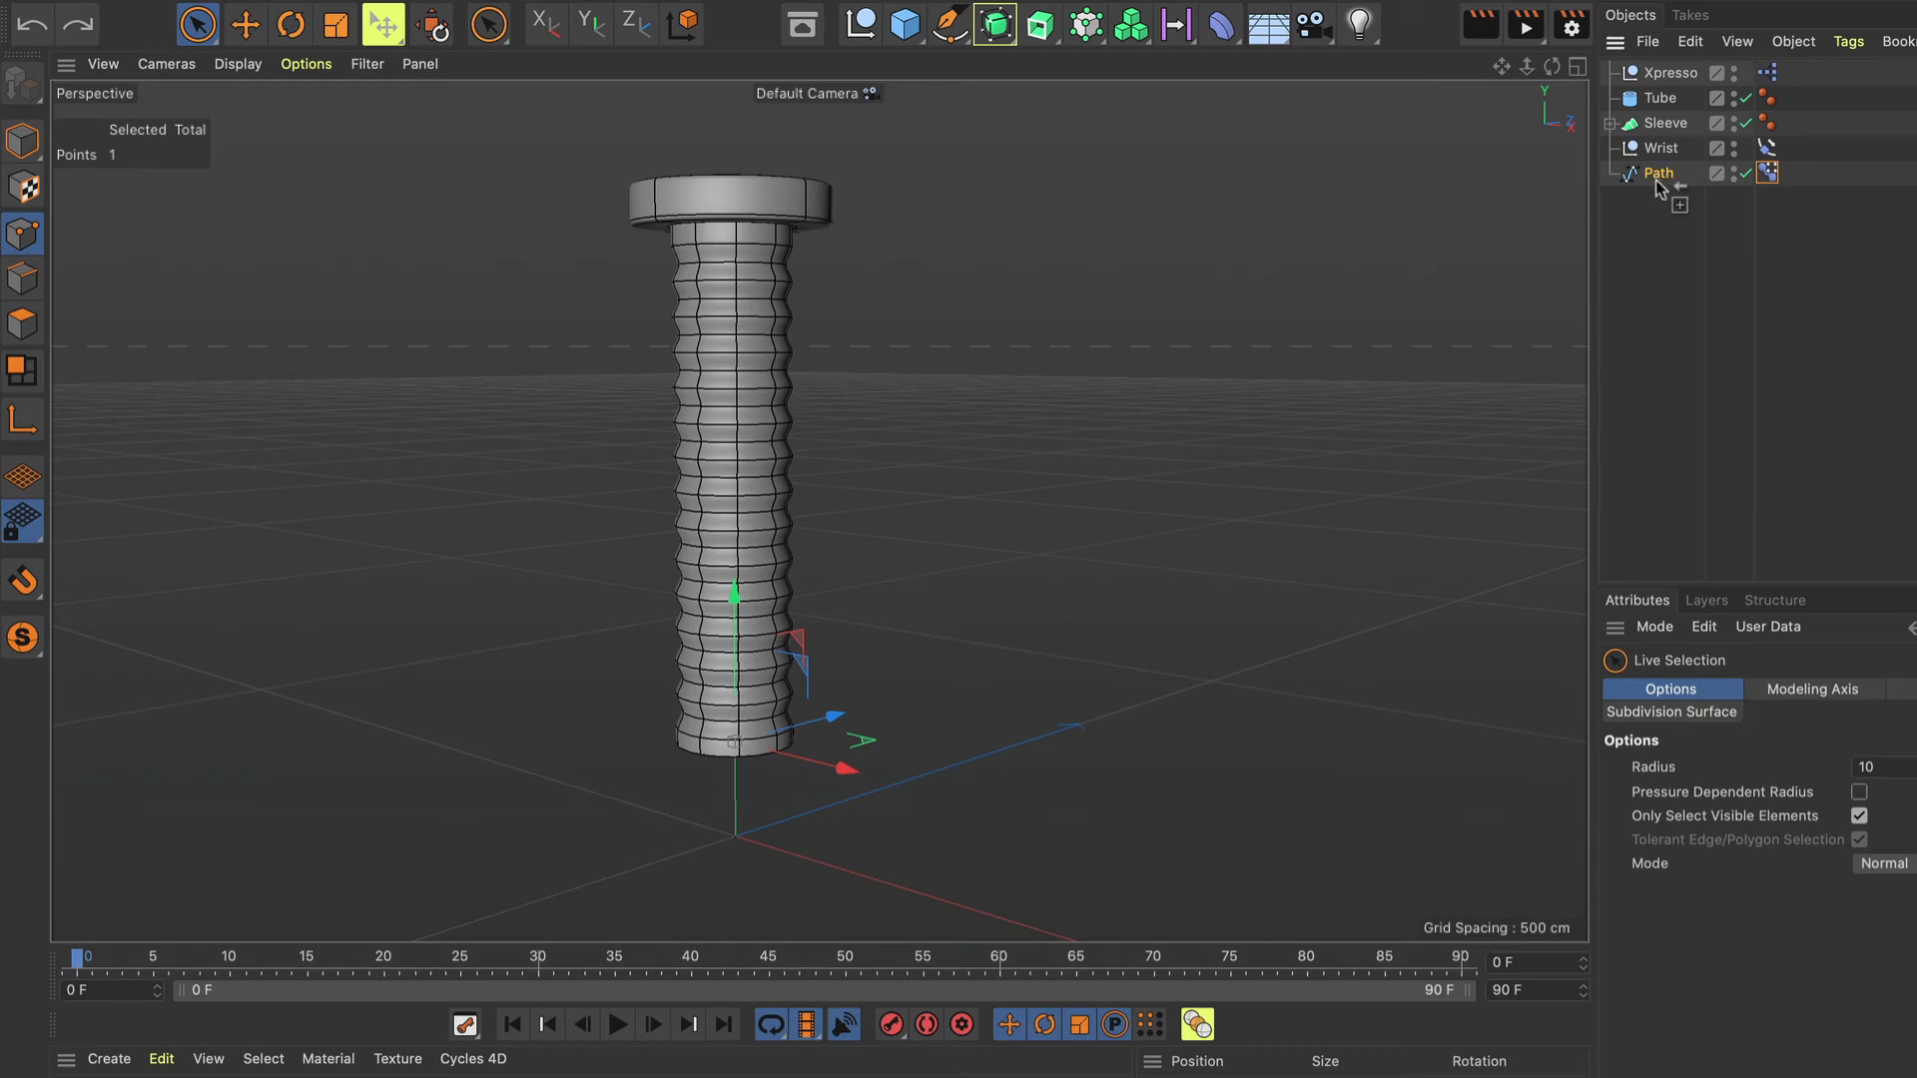
# Duplicate the Path spline and delete the Pose Morph tag from the copy.
pyautogui.keyDown('ctrl'); pyautogui.moveTo(1656, 182); pyautogui.dragTo(1657, 187); pyautogui.keyUp('ctrl')
pyautogui.click(1761, 193)
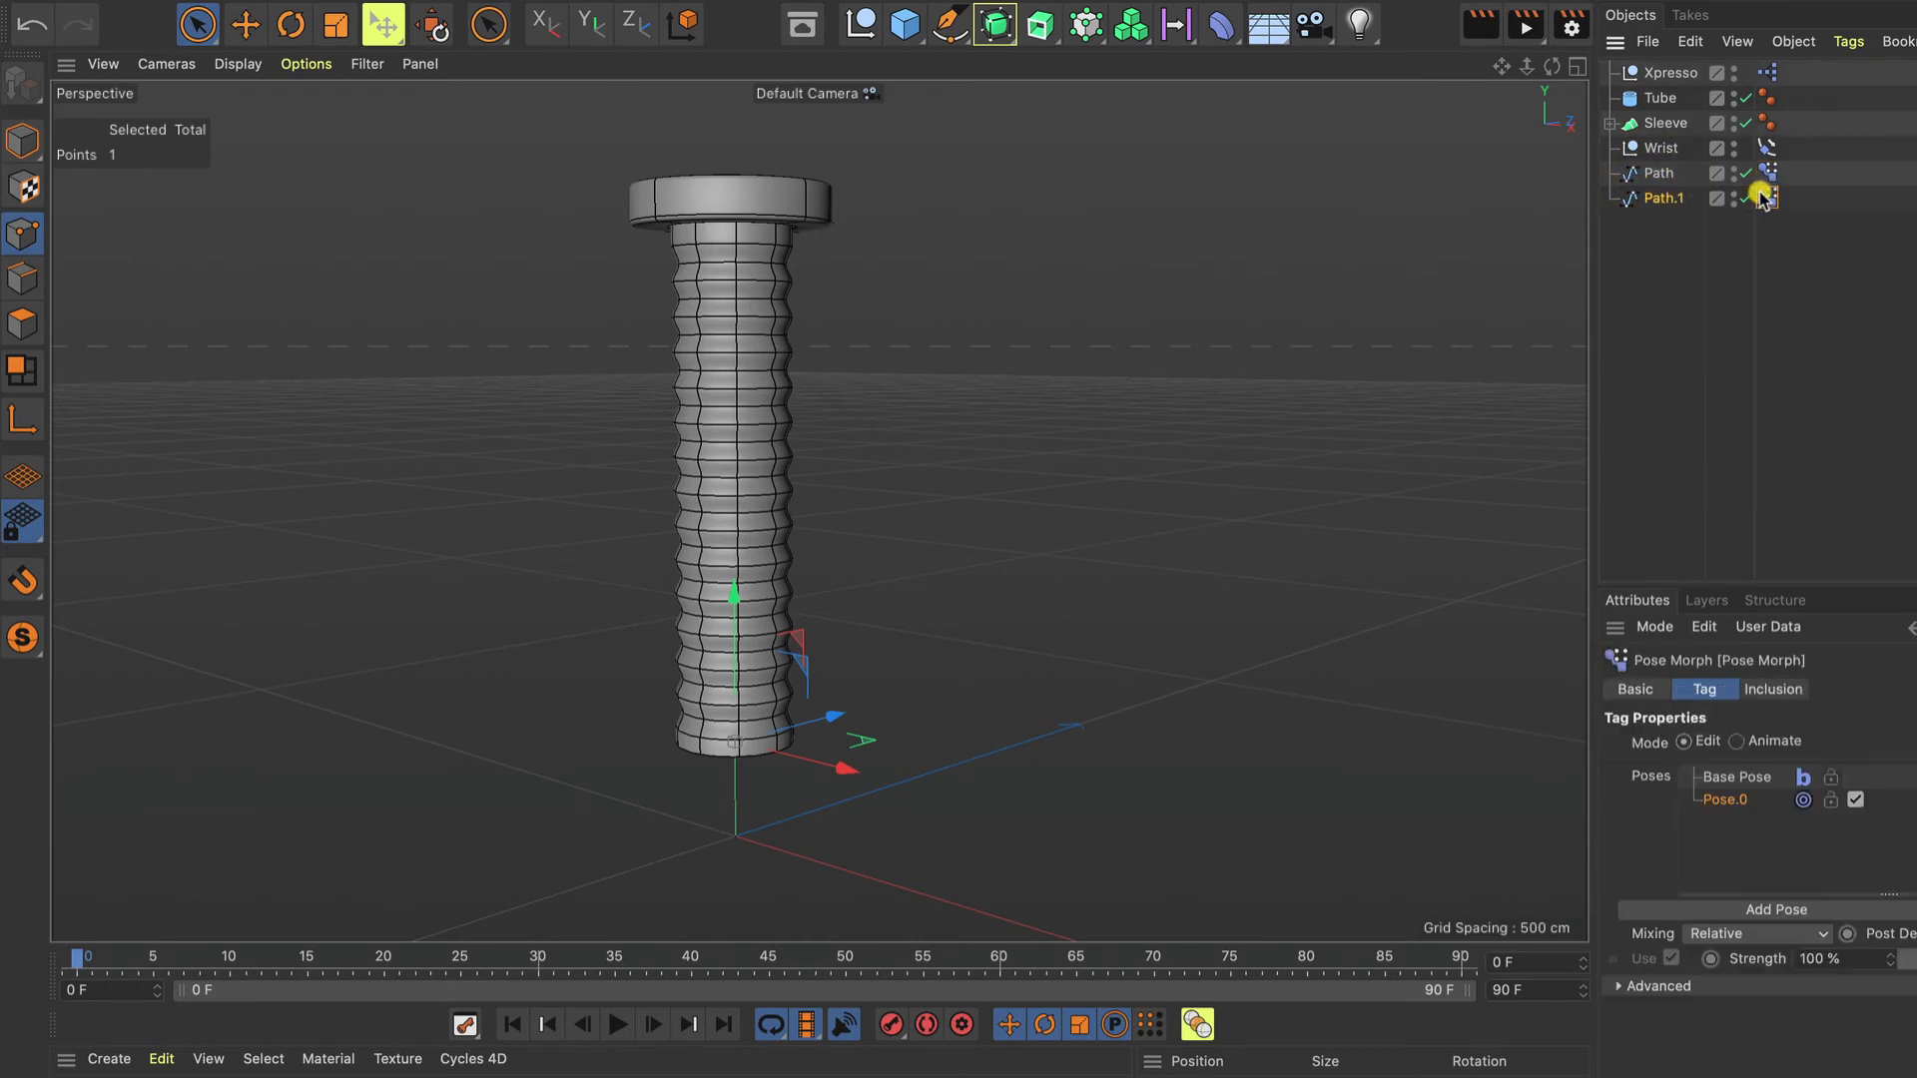
pyautogui.click(1782, 224)
pyautogui.click(1769, 198)
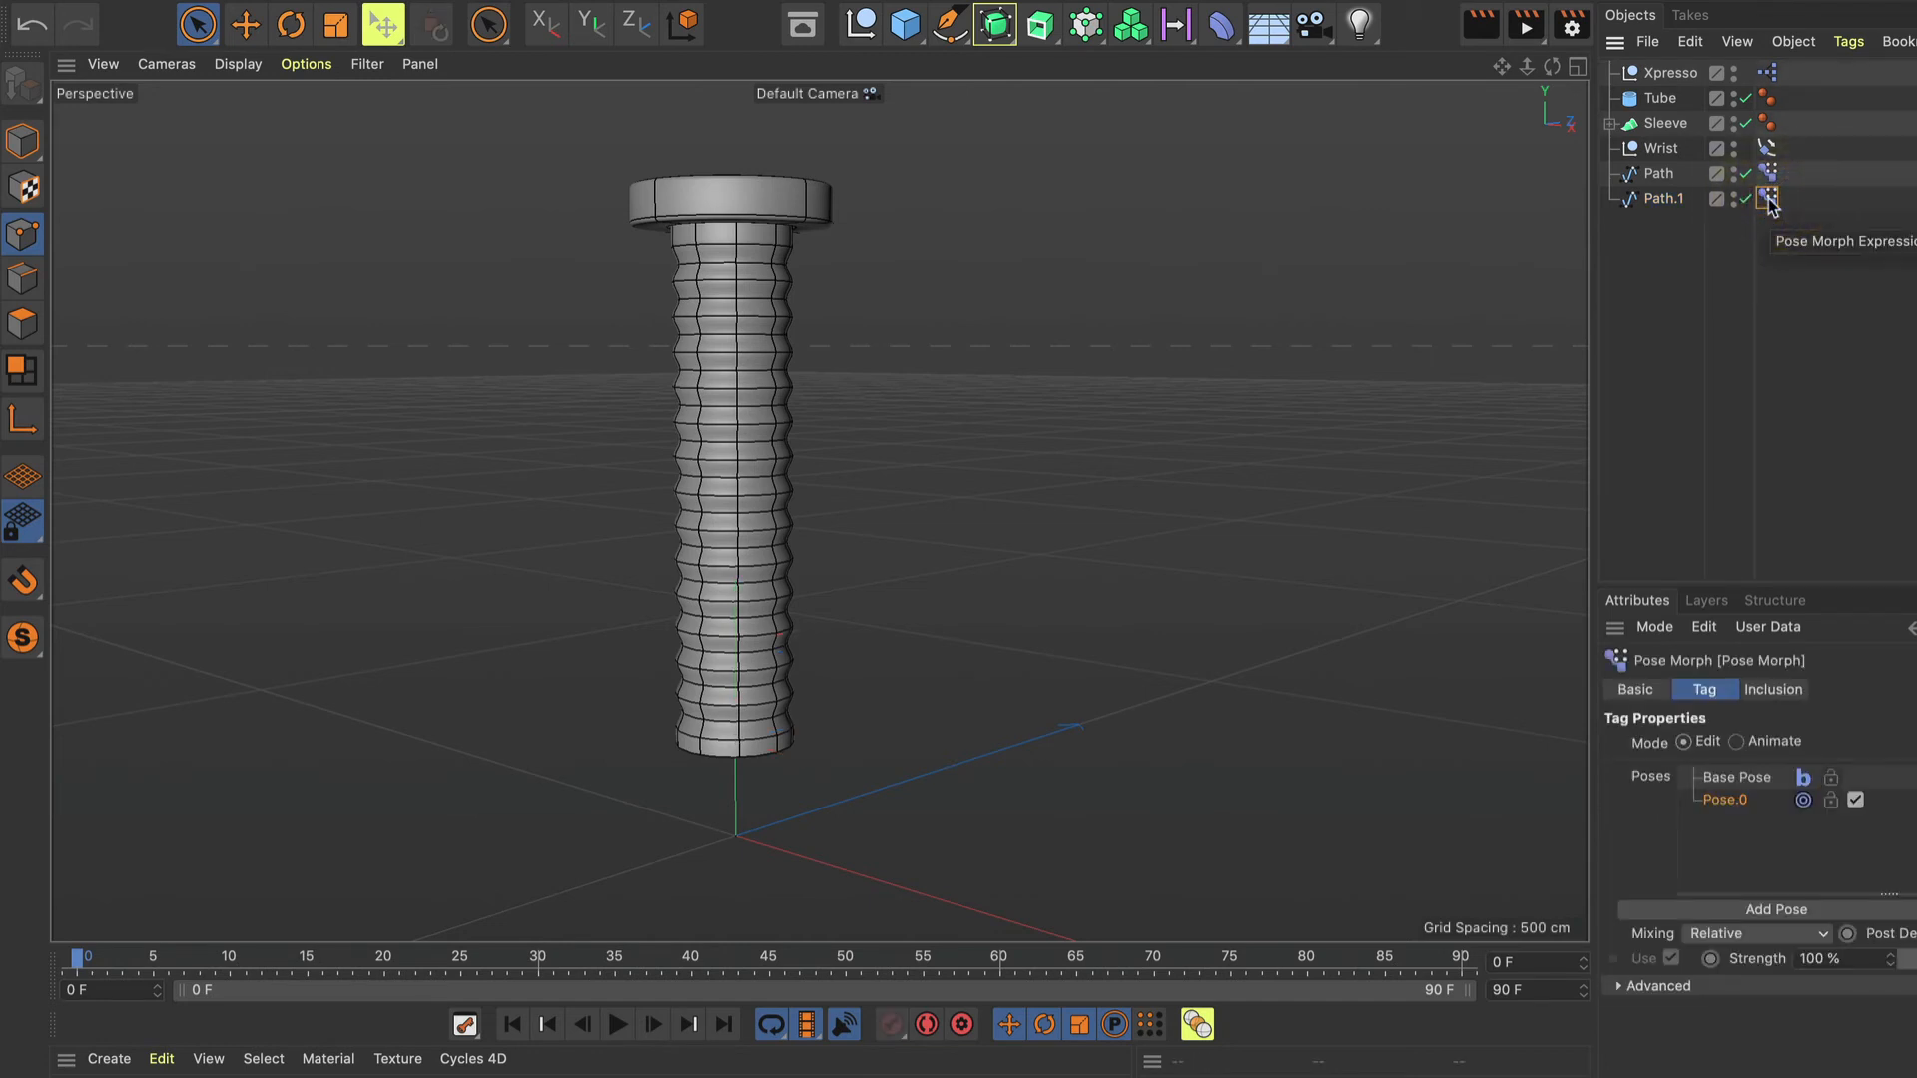
pyautogui.press('Delete')
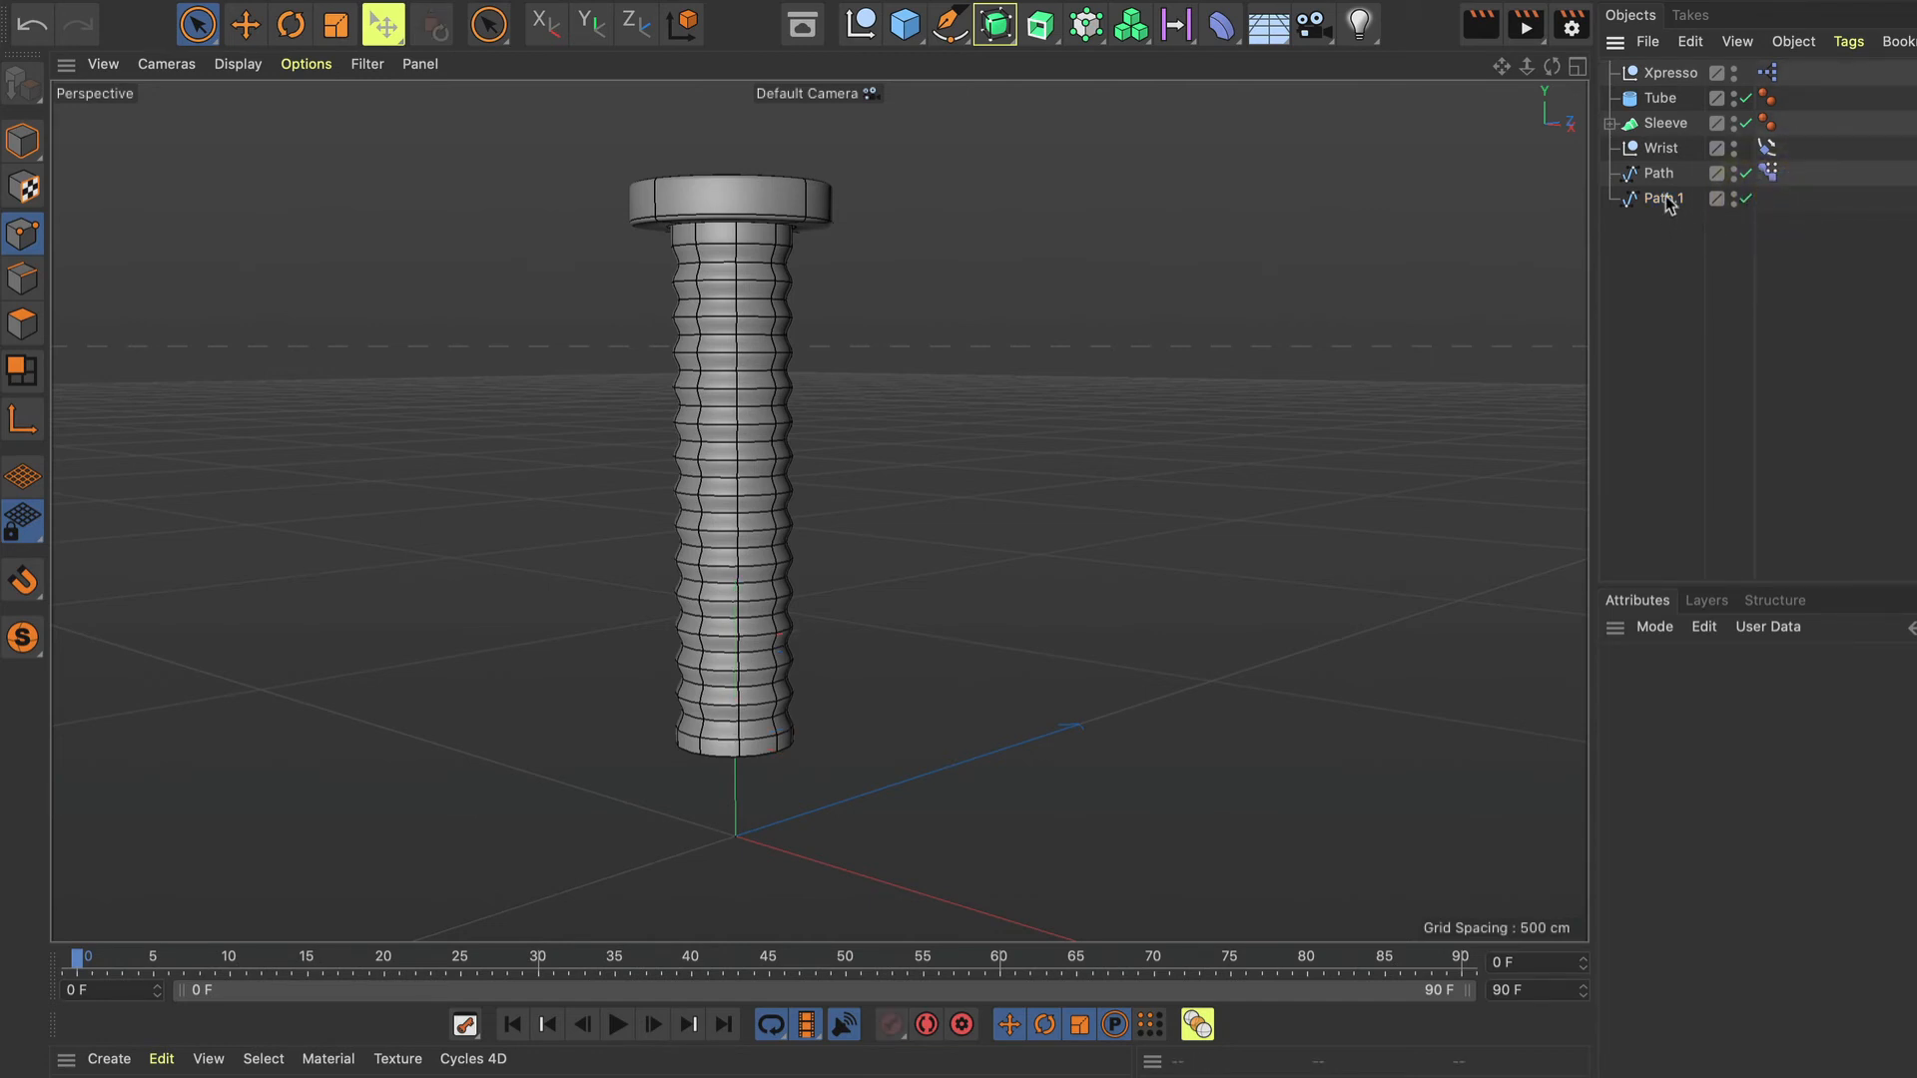
# Rename the duplicated Path spline to Rail.
pyautogui.click(1663, 199)
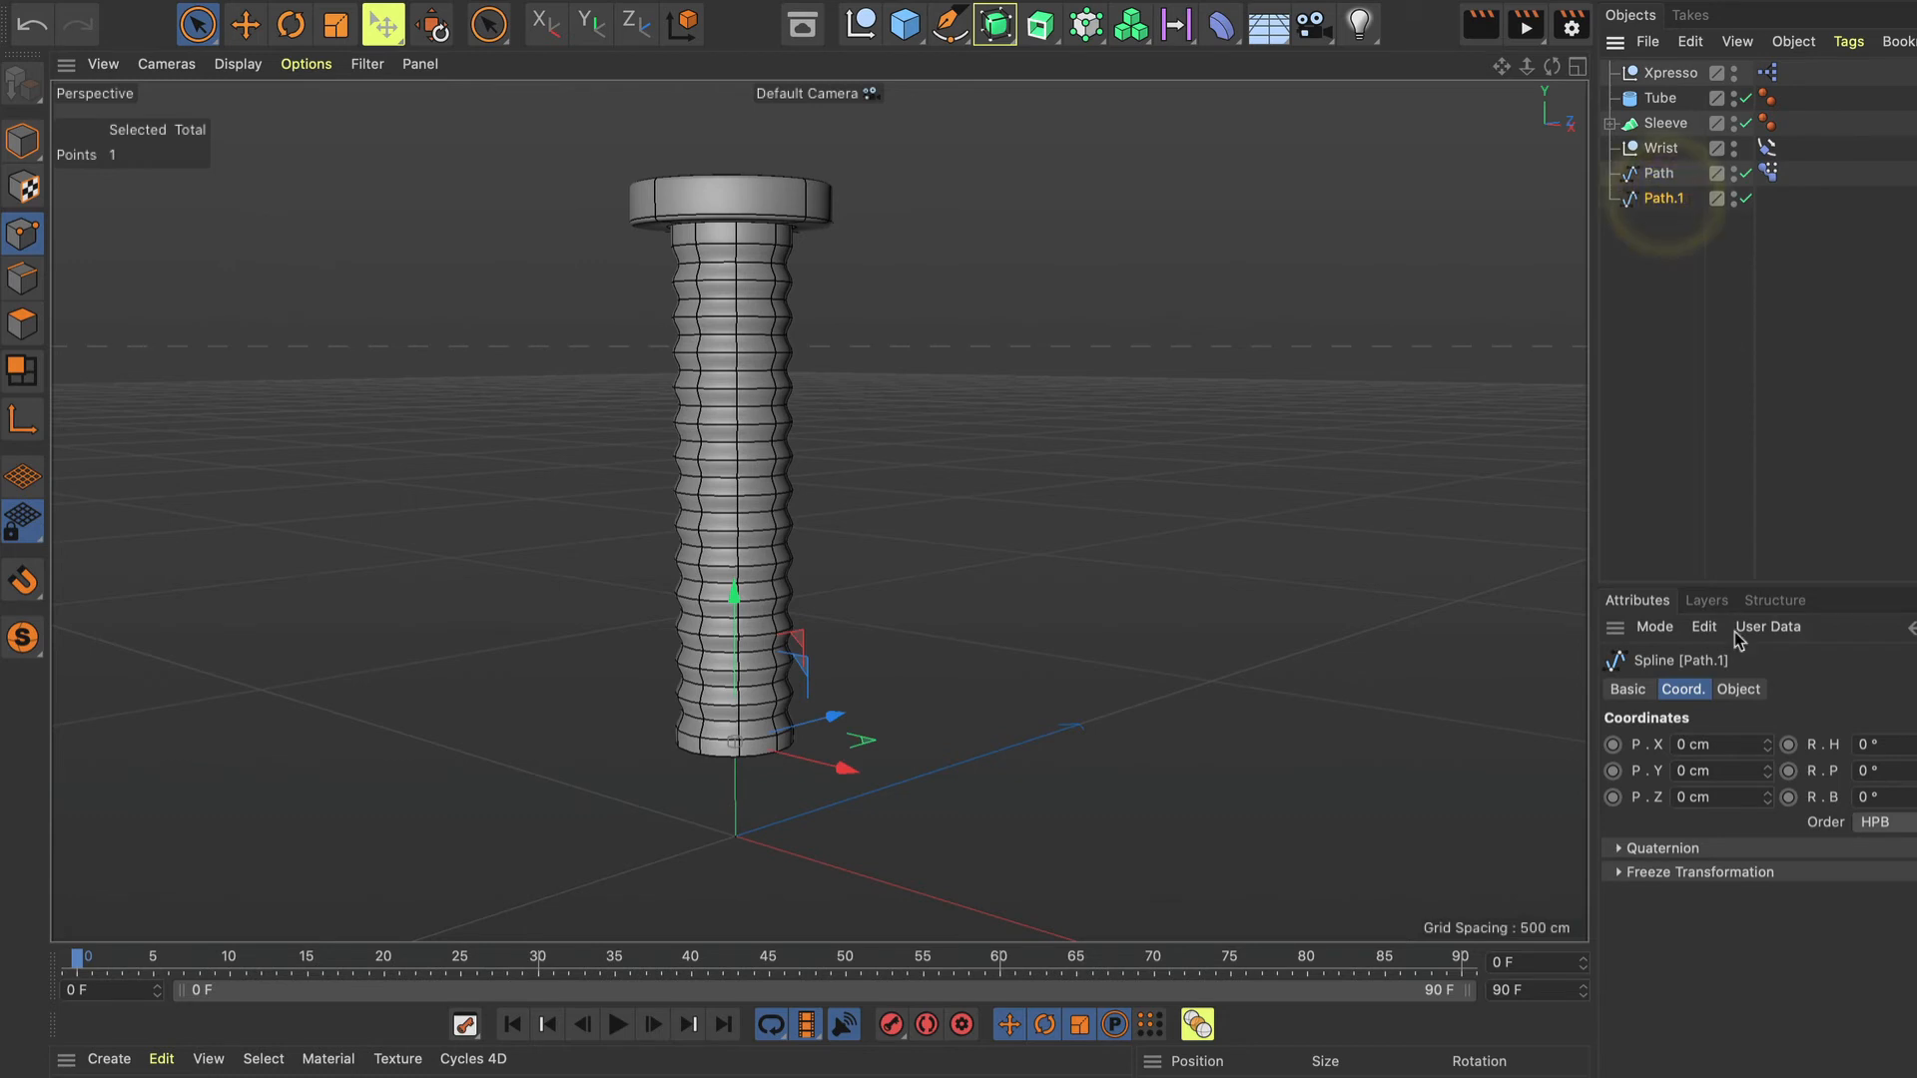
pyautogui.doubleClick(1668, 199)
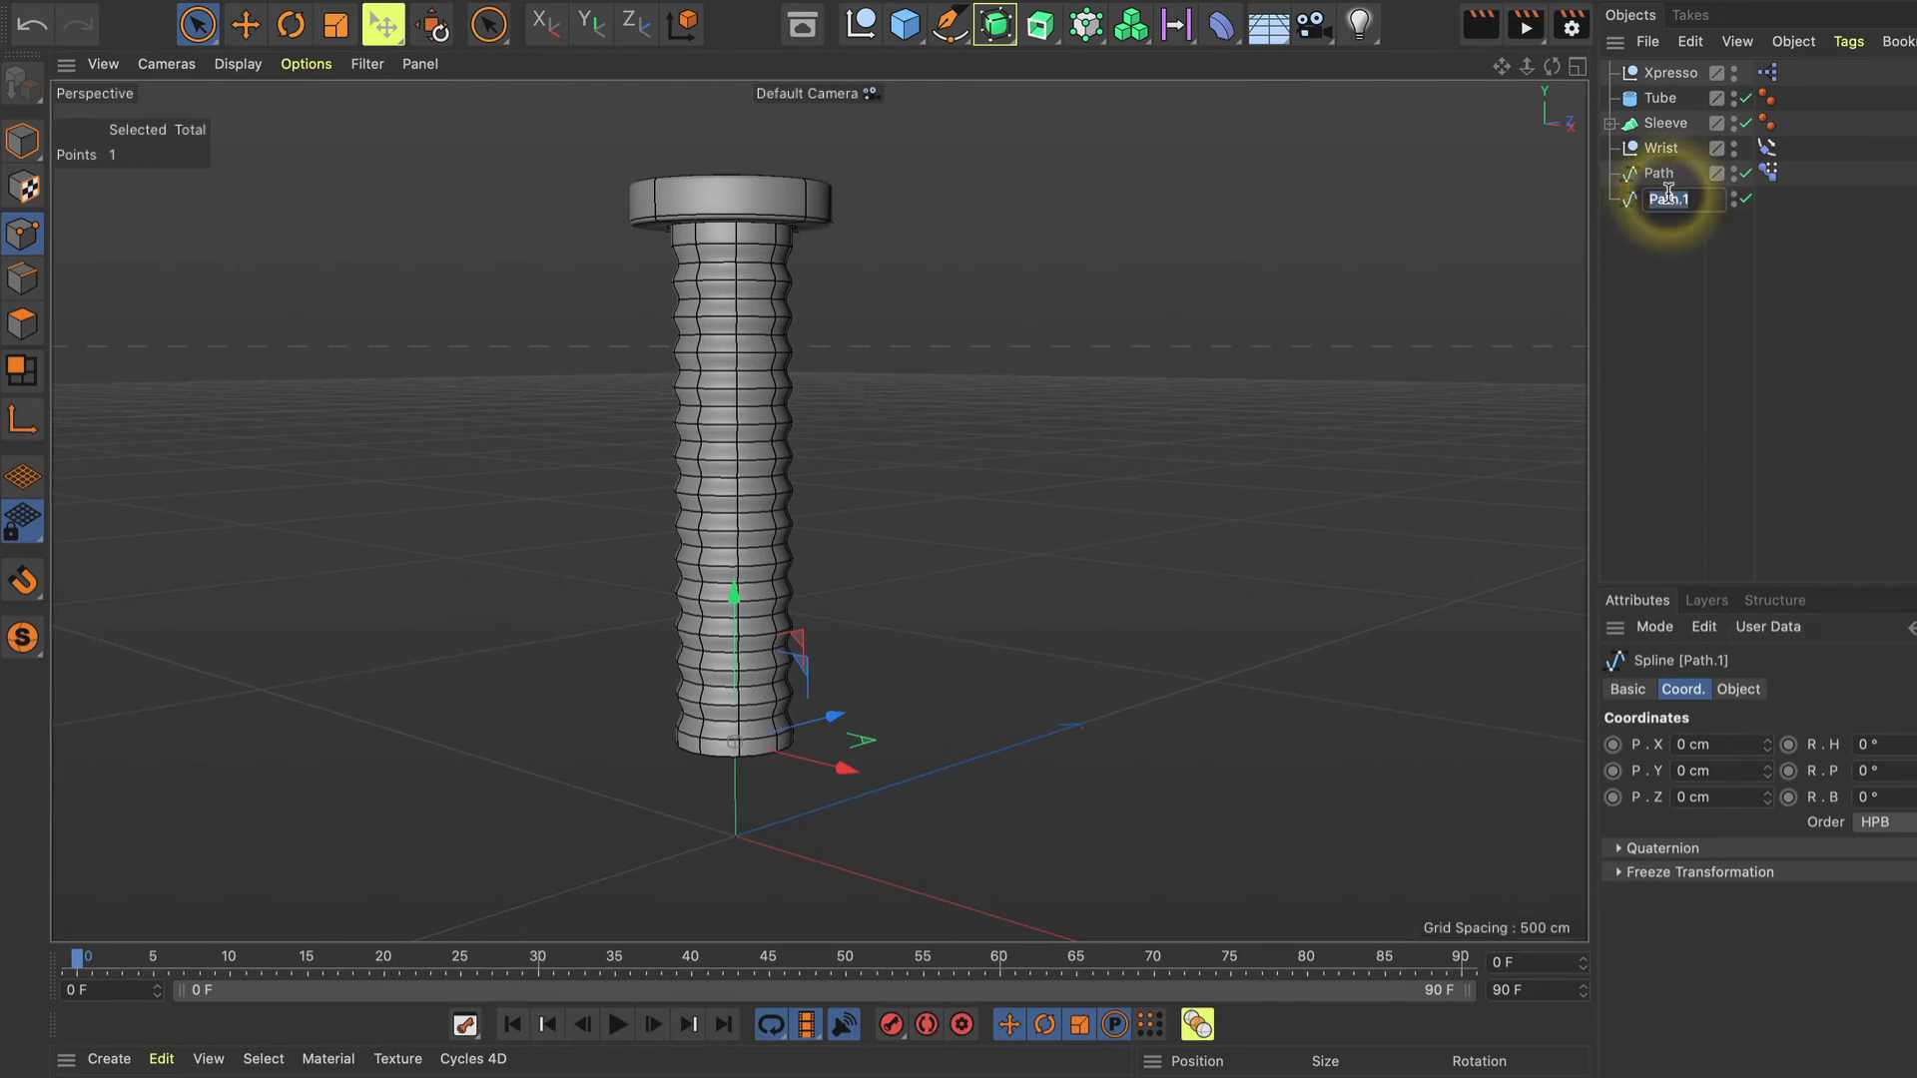
pyautogui.write('Ra')
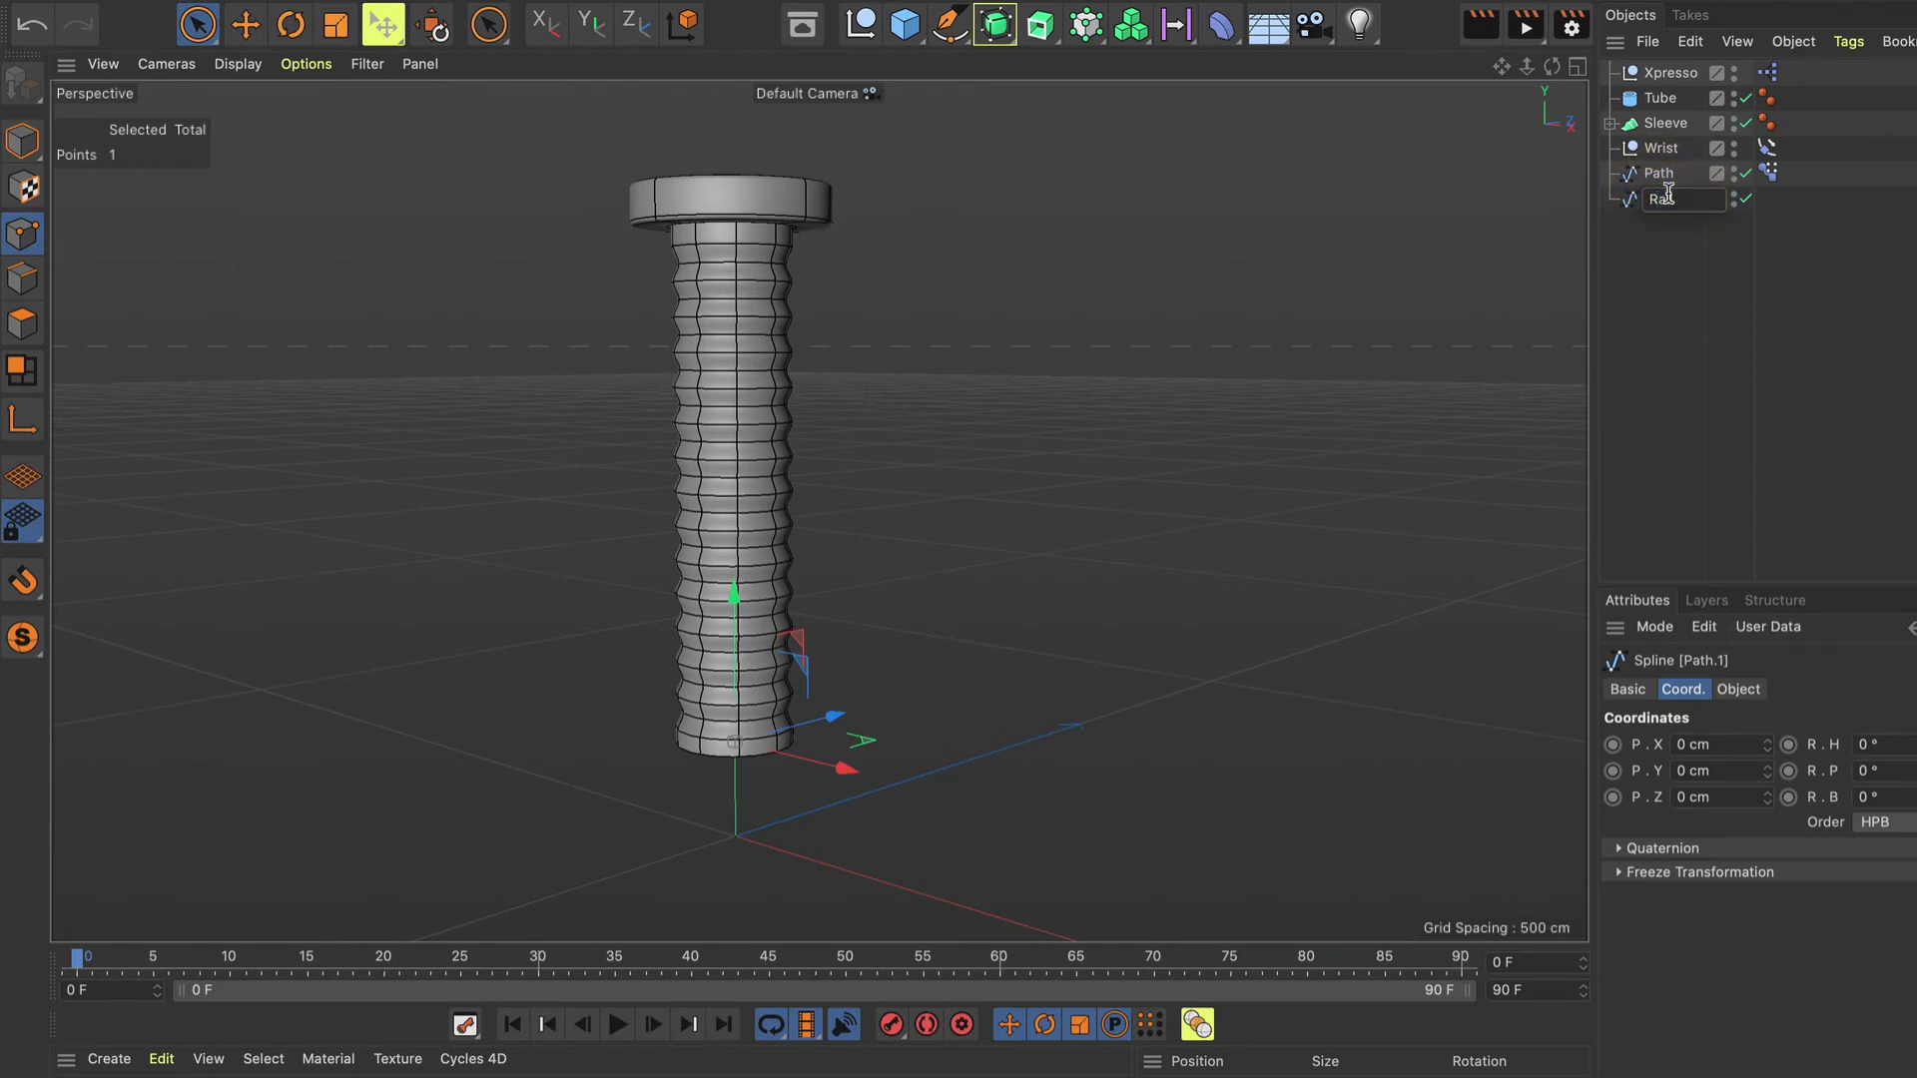
pyautogui.write('il')
pyautogui.press('Return')
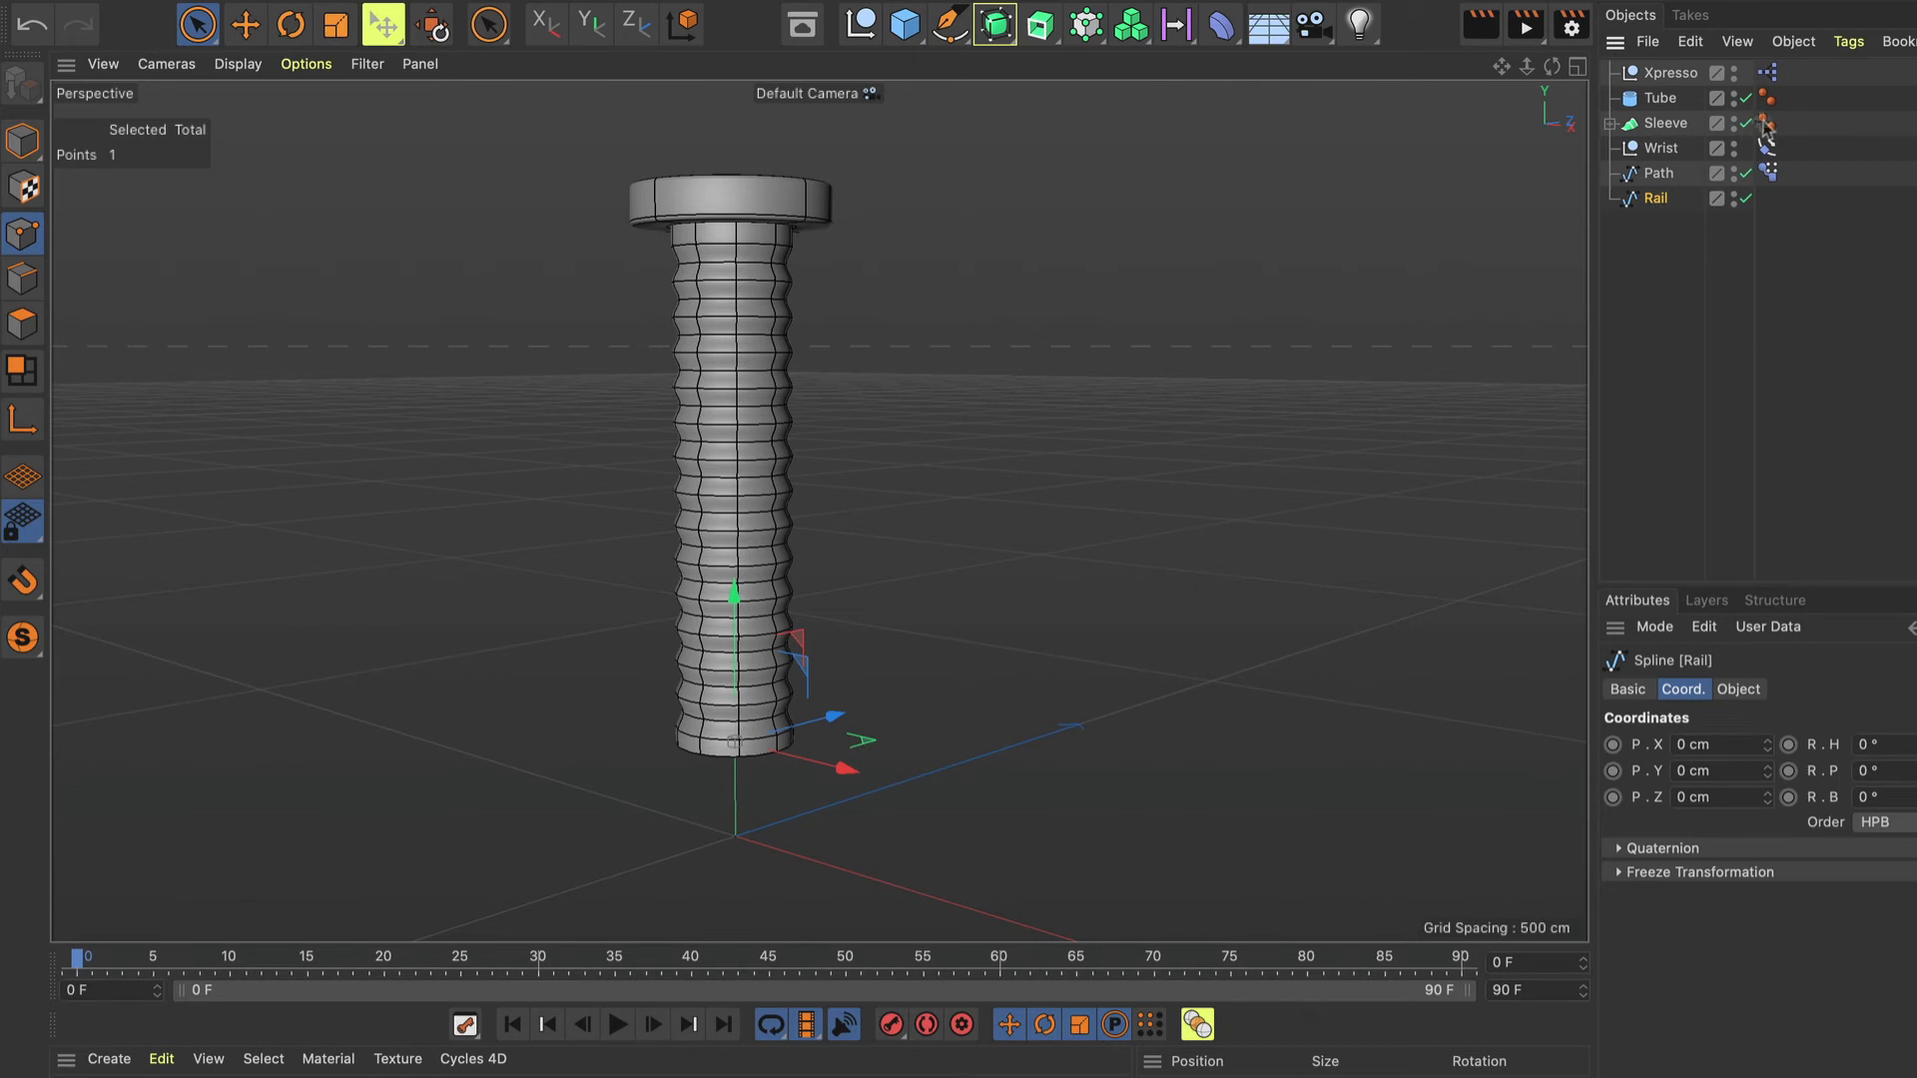
# Assign the Rail spline as the Rail Path of the Align to Spline tags on all the Sleeve's circles and the Wrist.
pyautogui.click(1609, 124)
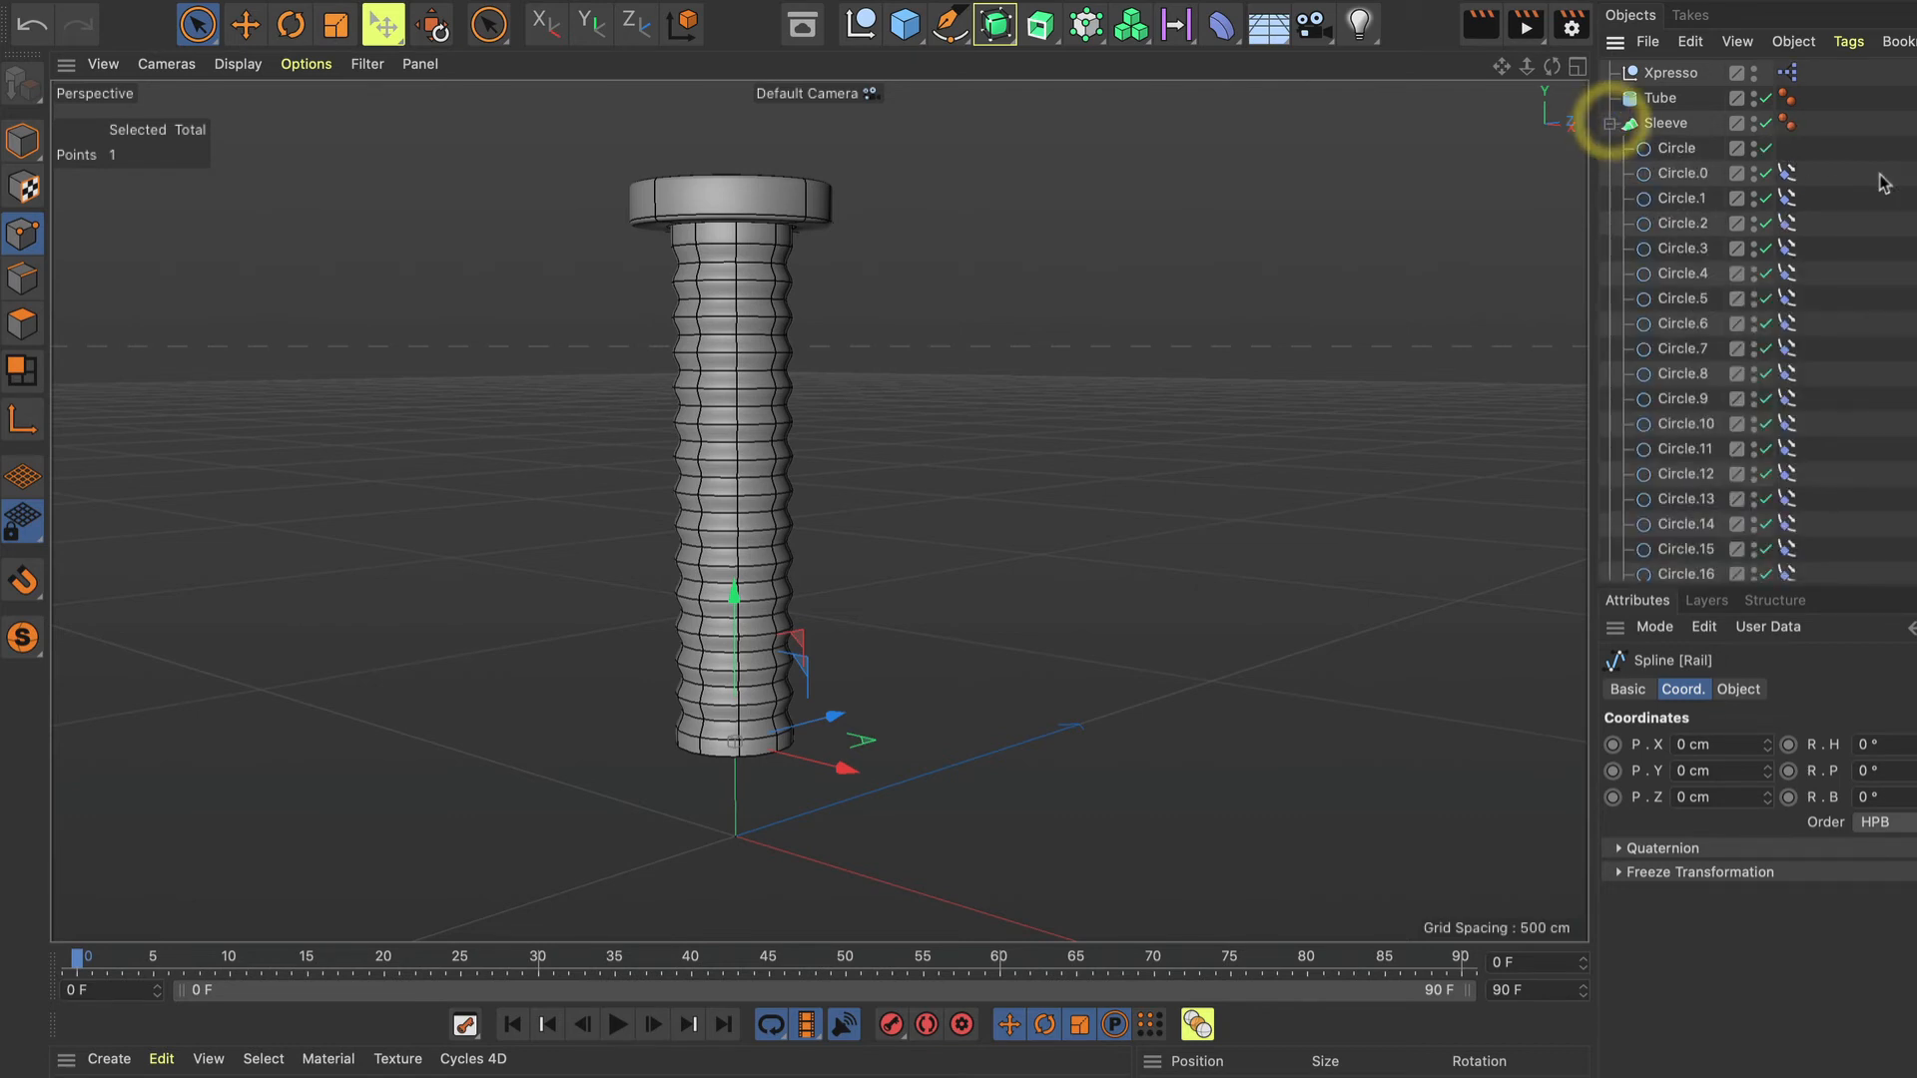
pyautogui.scroll(-1, 1897, 182)
pyautogui.scroll(1, 1897, 180)
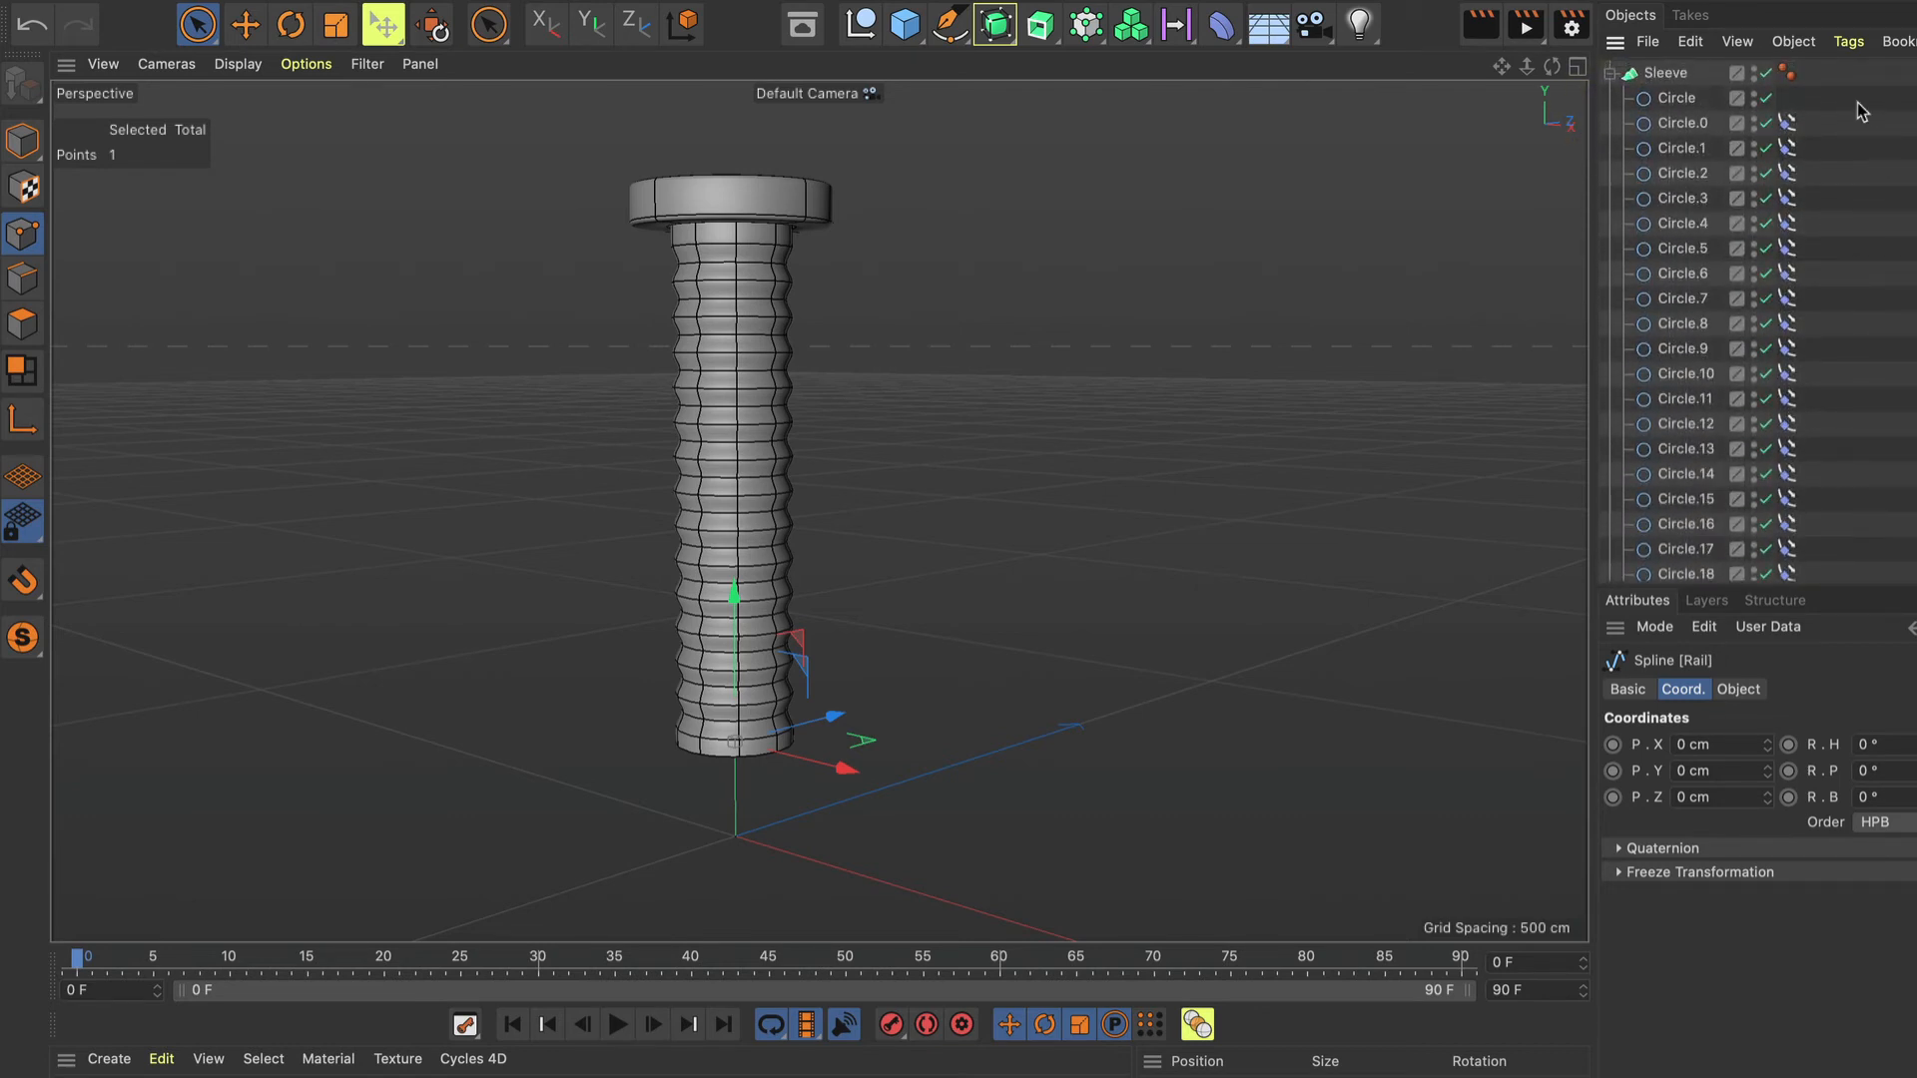
pyautogui.moveTo(1843, 124); pyautogui.dragTo(1786, 519)
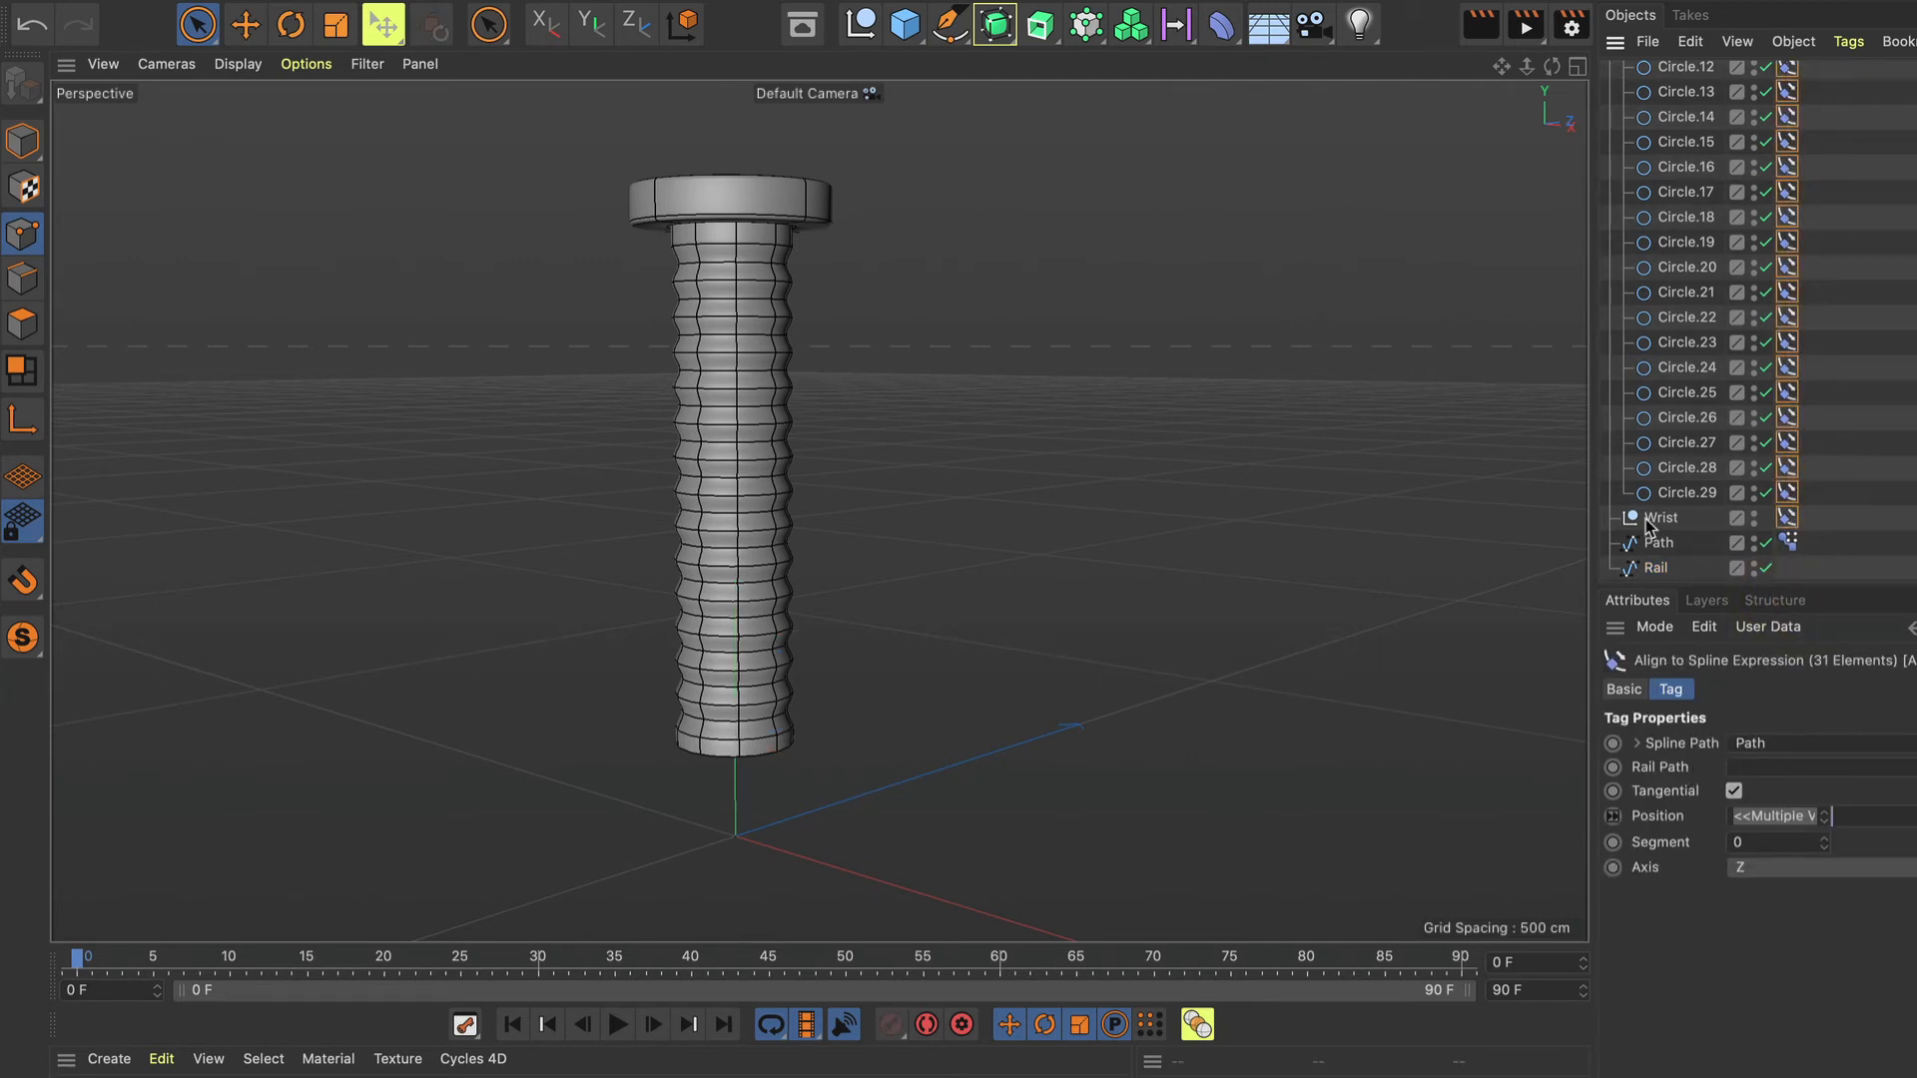
pyautogui.moveTo(1653, 573); pyautogui.dragTo(1752, 772)
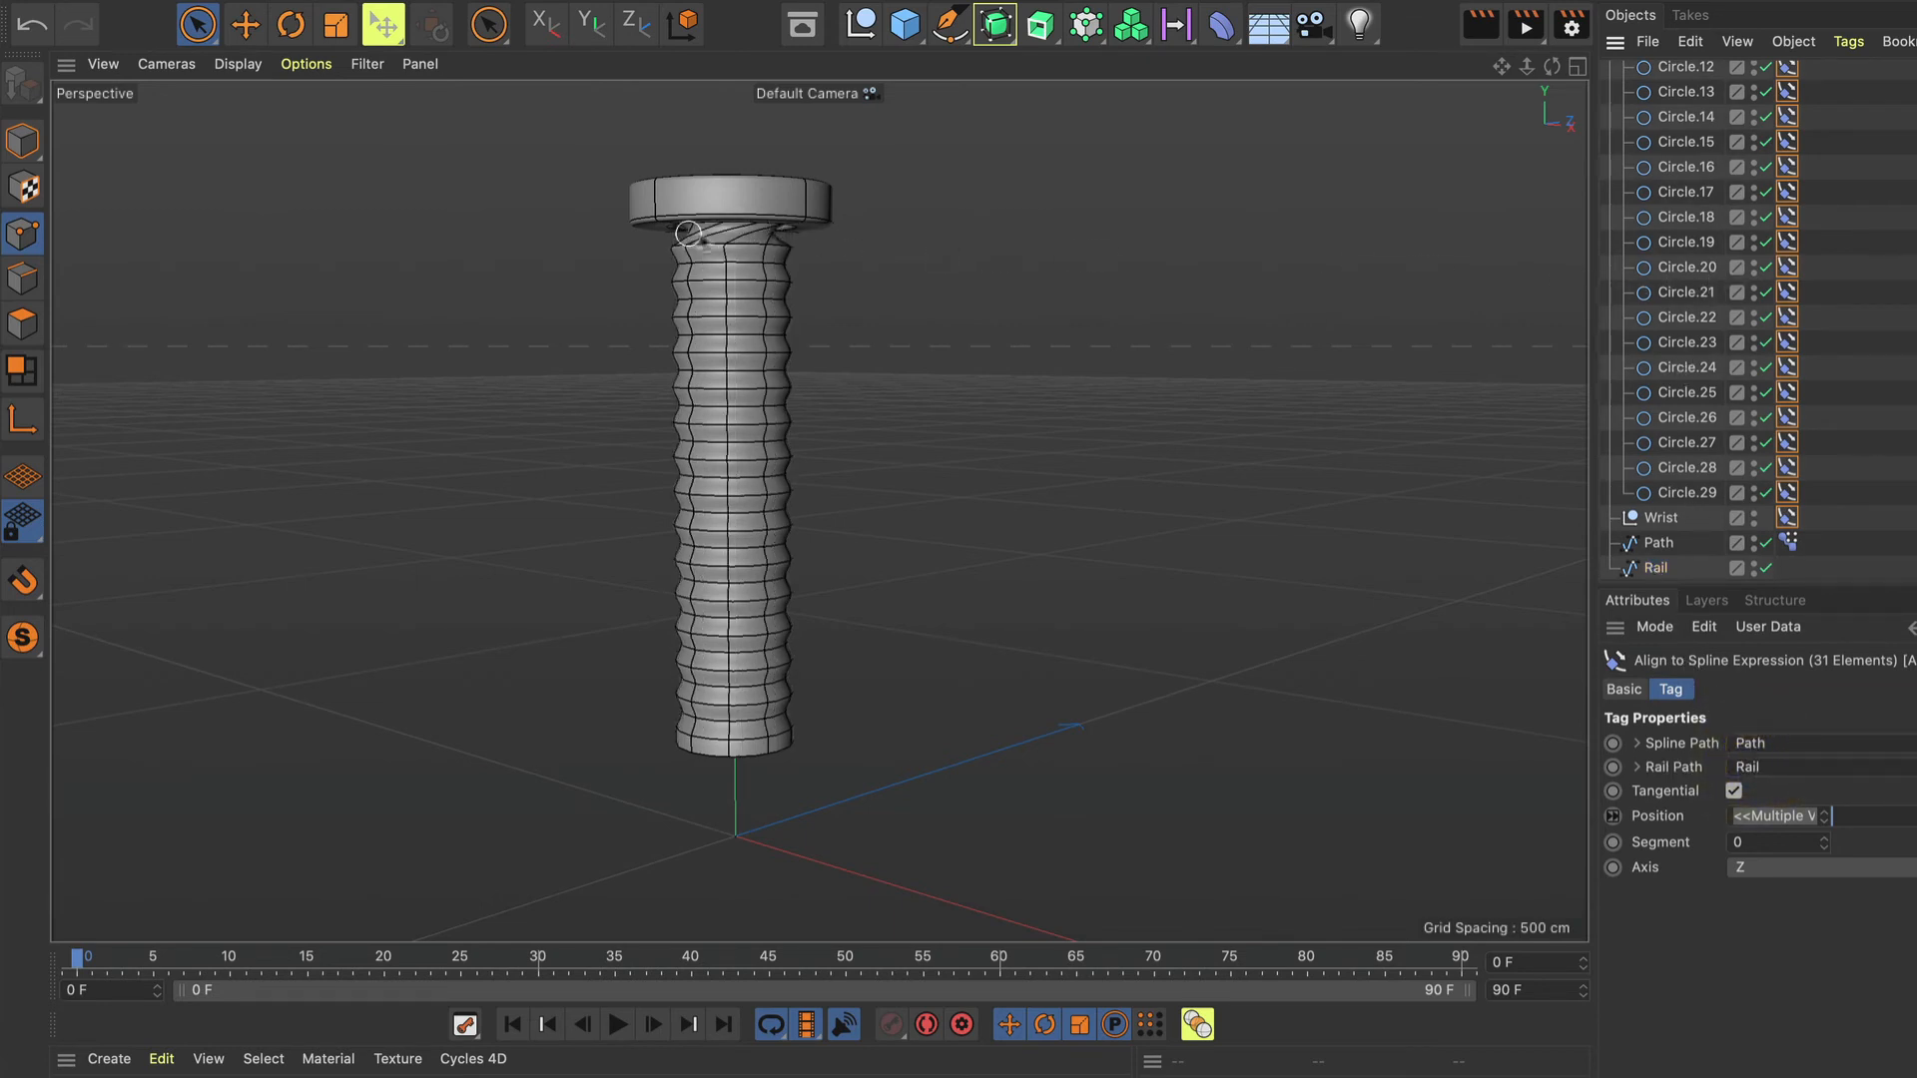
# Set the Rail spline's X position to 10000 cm.
pyautogui.click(1655, 569)
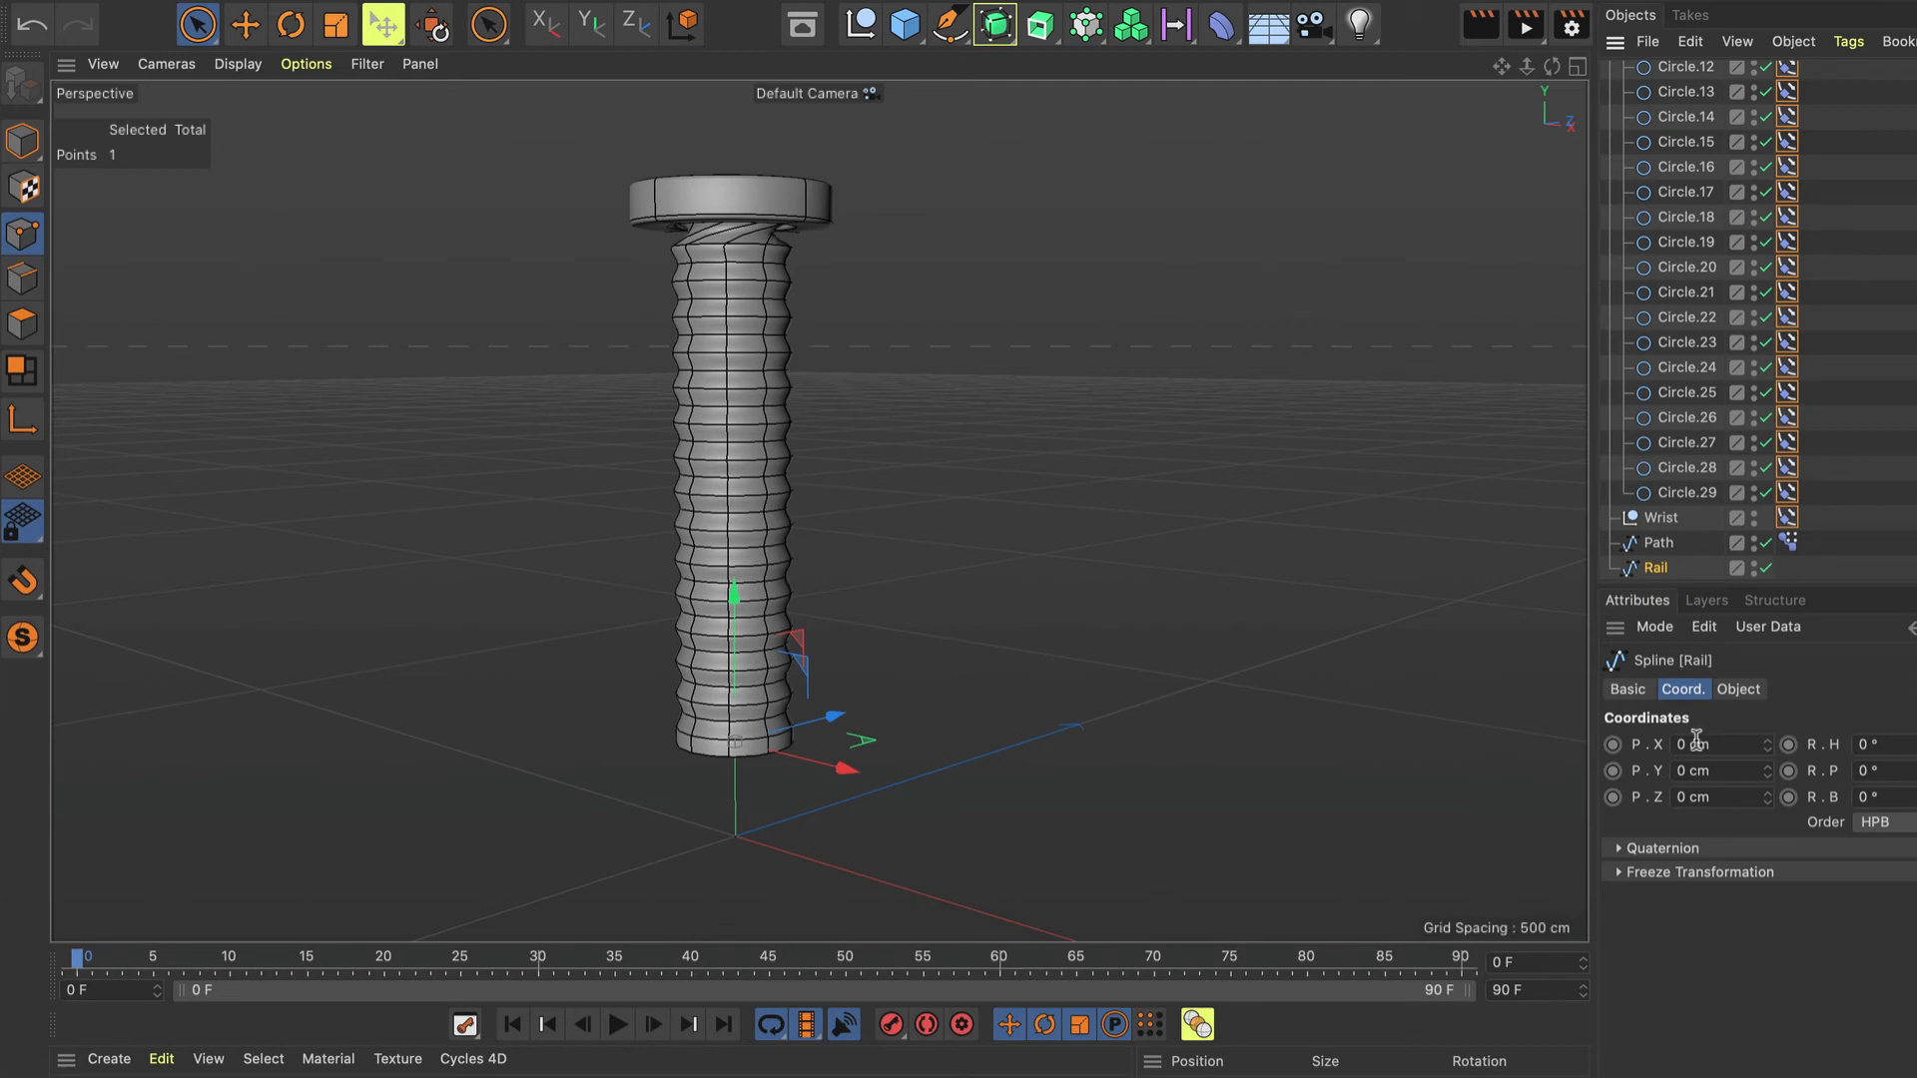
pyautogui.moveTo(1688, 745); pyautogui.dragTo(1641, 749)
pyautogui.press('Return')
pyautogui.scroll(1, 1794, 458)
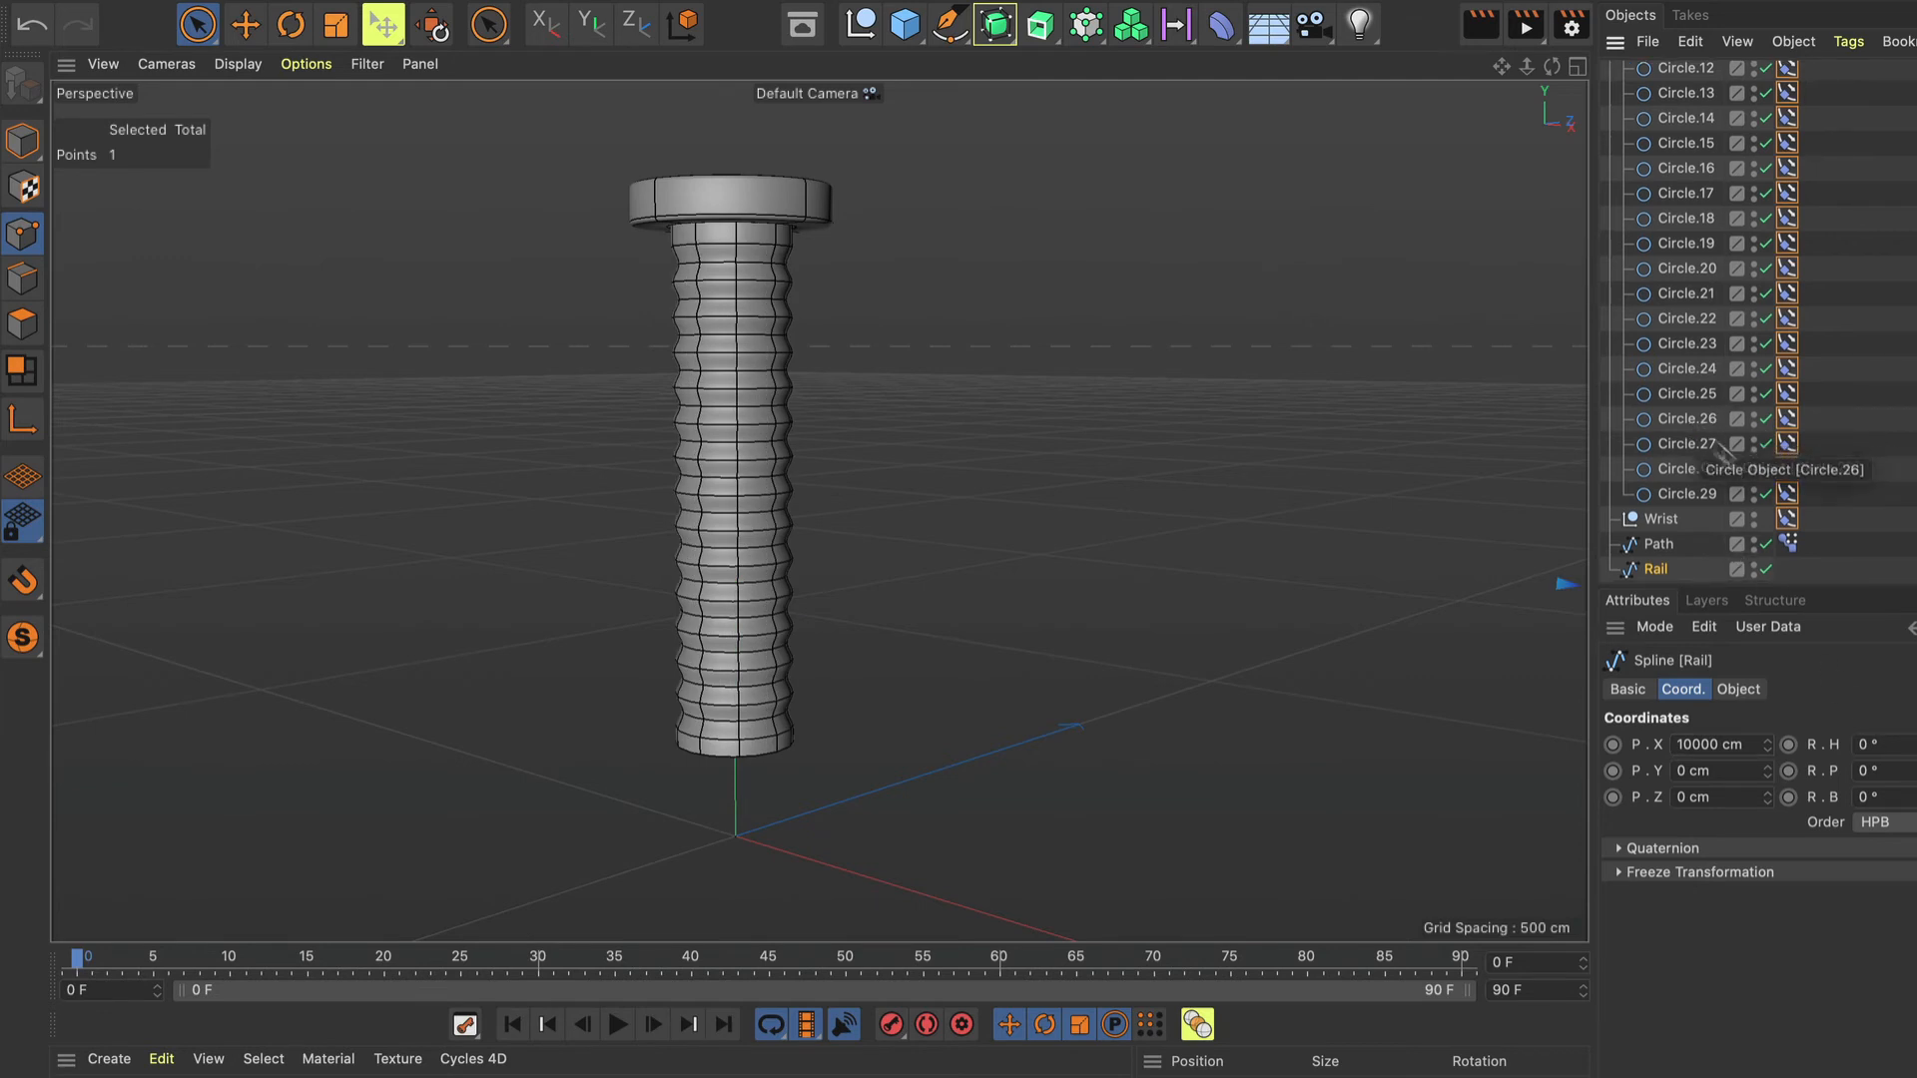
# Move the Path's lower end point toward negative Z, finishing the move in the Right view.
pyautogui.click(1657, 546)
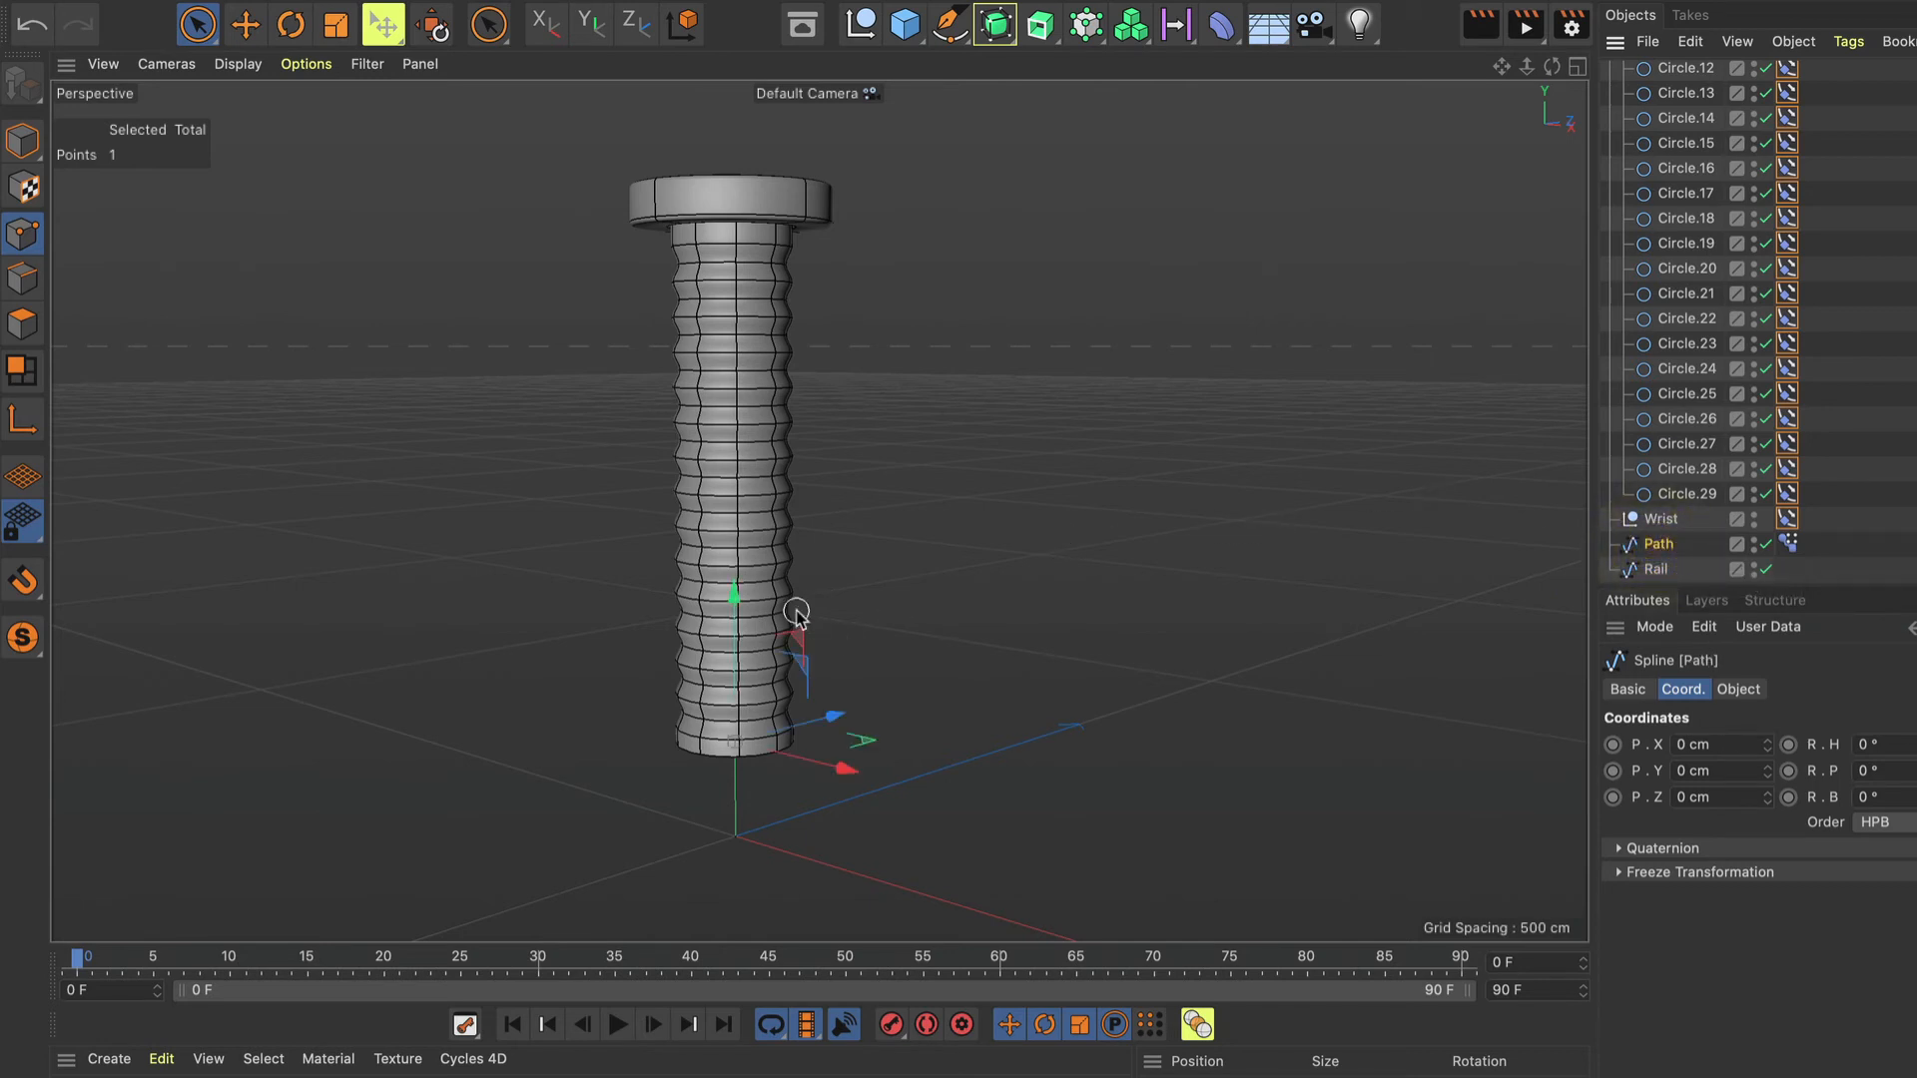
pyautogui.moveTo(835, 717)
pyautogui.mouseDown()
pyautogui.moveTo(819, 760)
pyautogui.moveTo(779, 771)
pyautogui.moveTo(825, 739)
pyautogui.moveTo(729, 769)
pyautogui.moveTo(851, 749)
pyautogui.moveTo(761, 781)
pyautogui.moveTo(831, 749)
pyautogui.mouseUp()
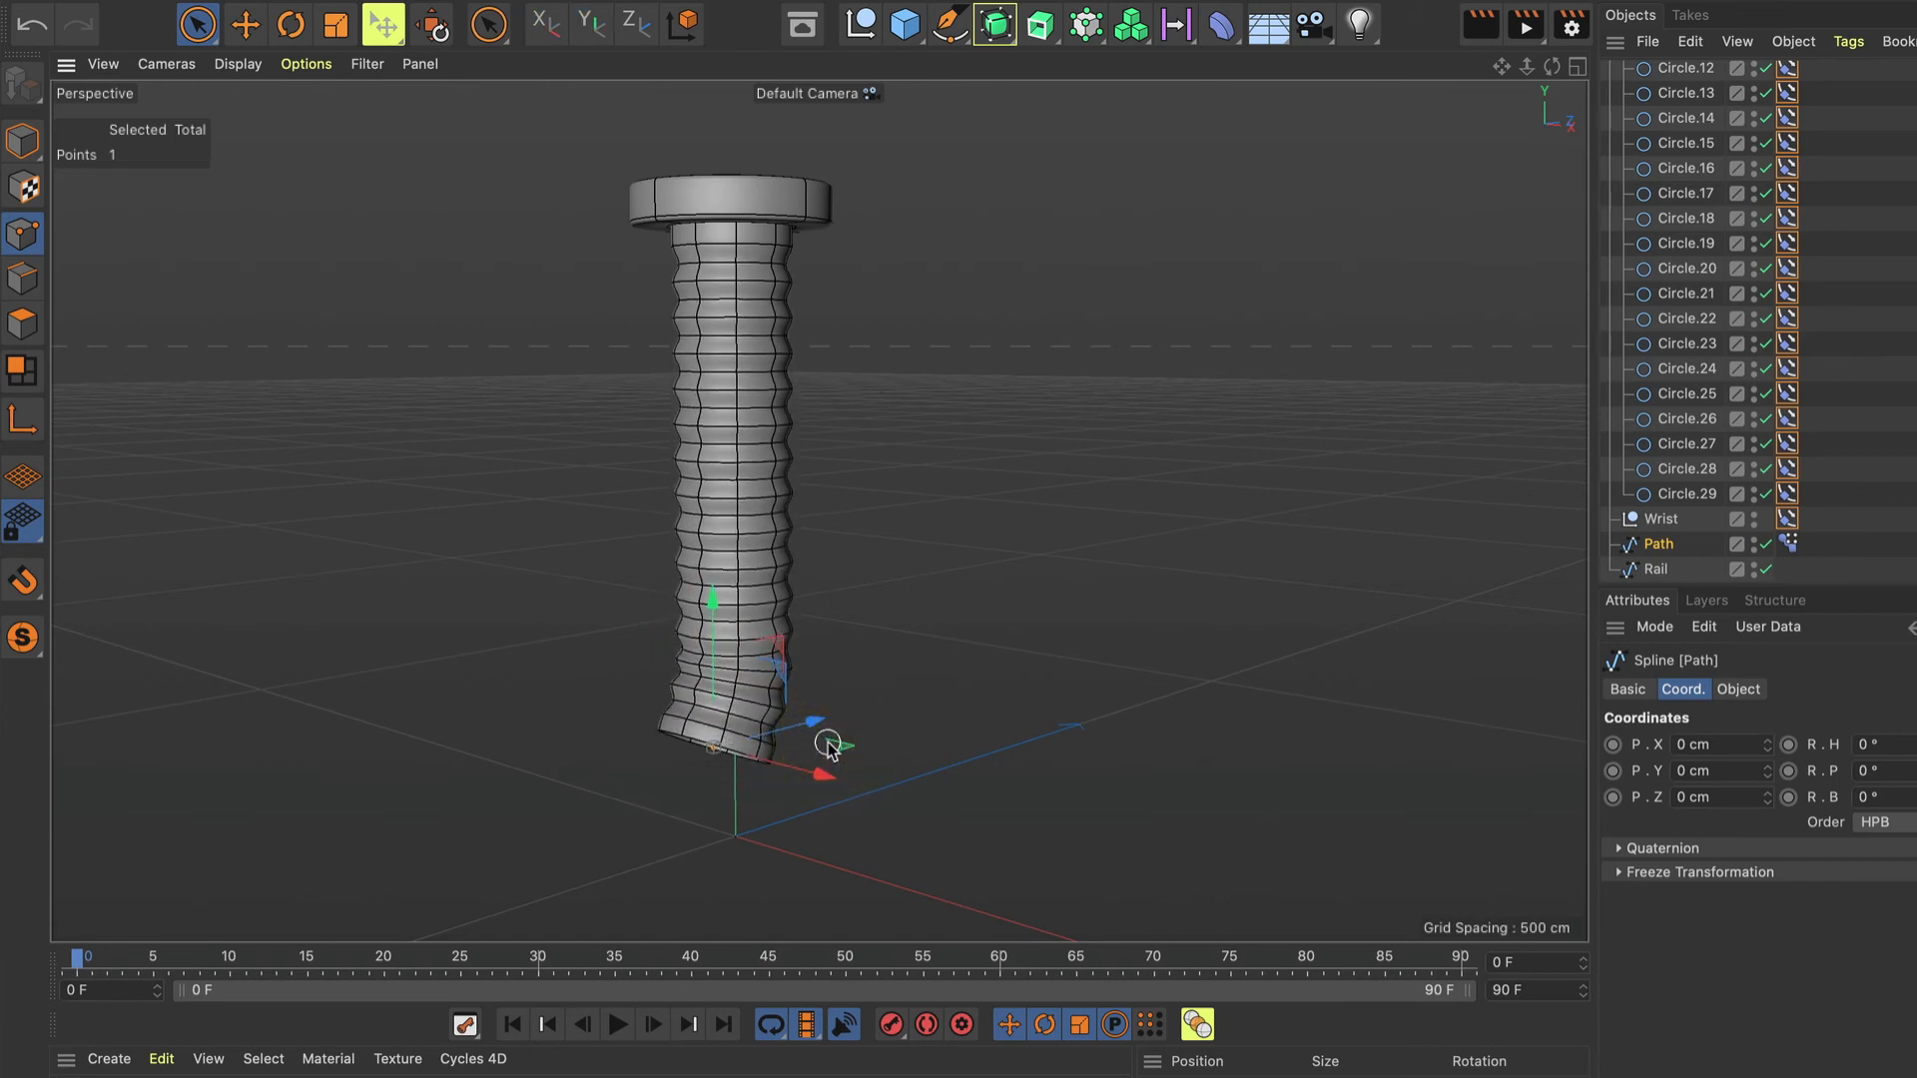
pyautogui.press('F3')
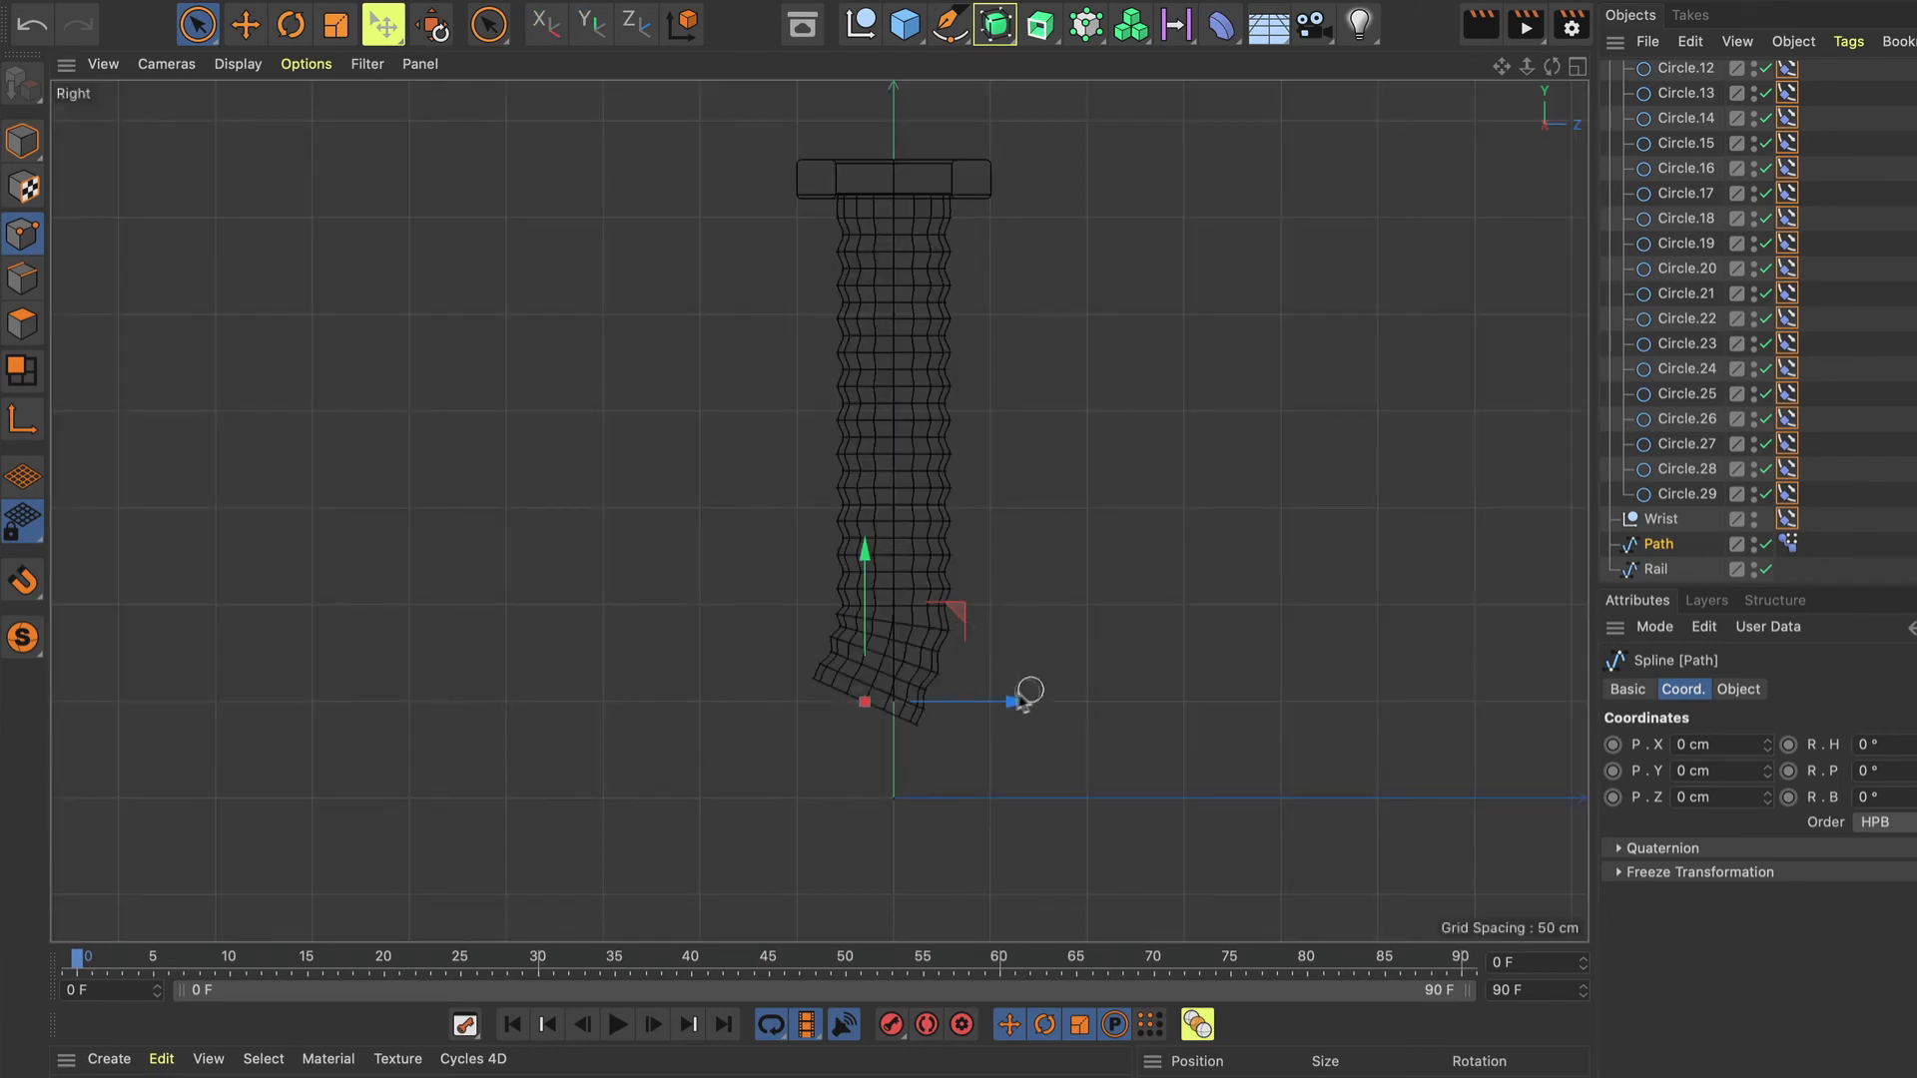
pyautogui.moveTo(1011, 704); pyautogui.dragTo(912, 715)
# Shift the Path point just above the lower end slightly toward negative Z and pull the end point further the same way.
pyautogui.click(894, 605)
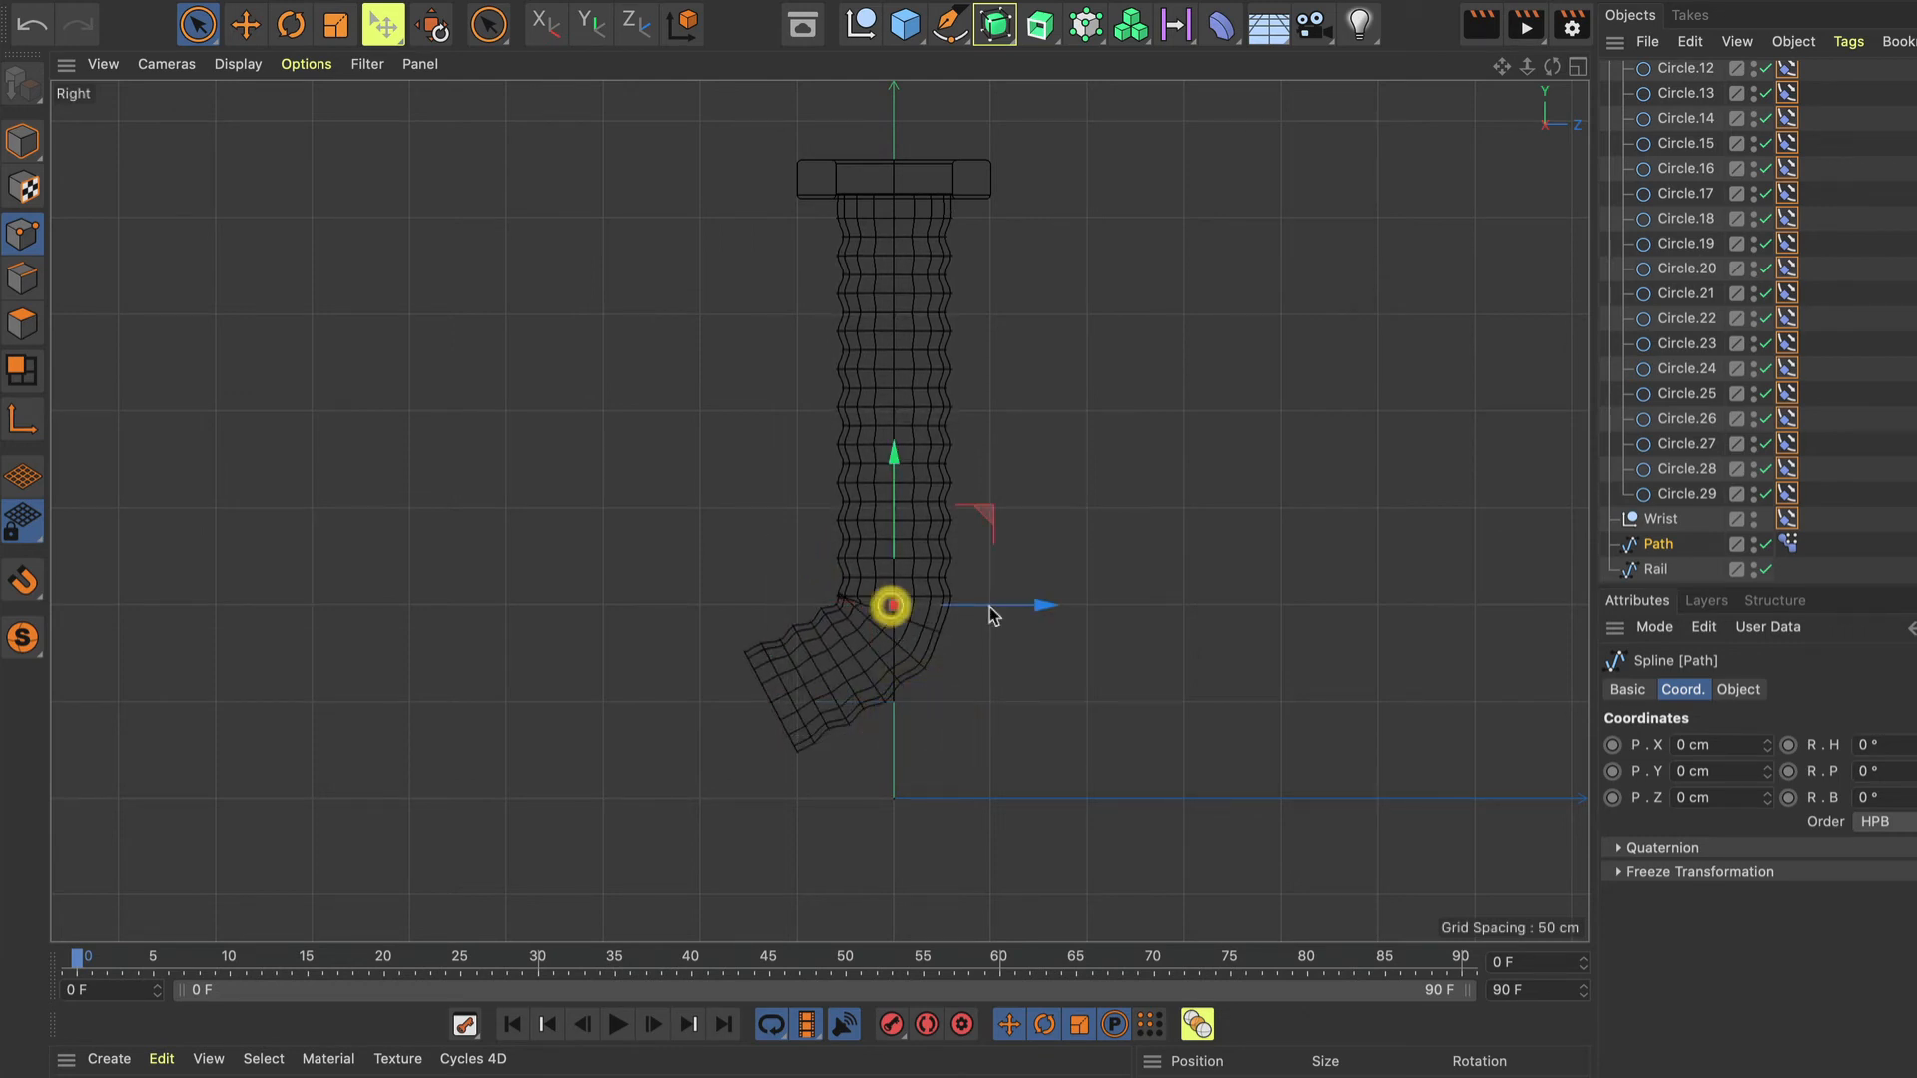
pyautogui.moveTo(1039, 604); pyautogui.dragTo(1002, 604)
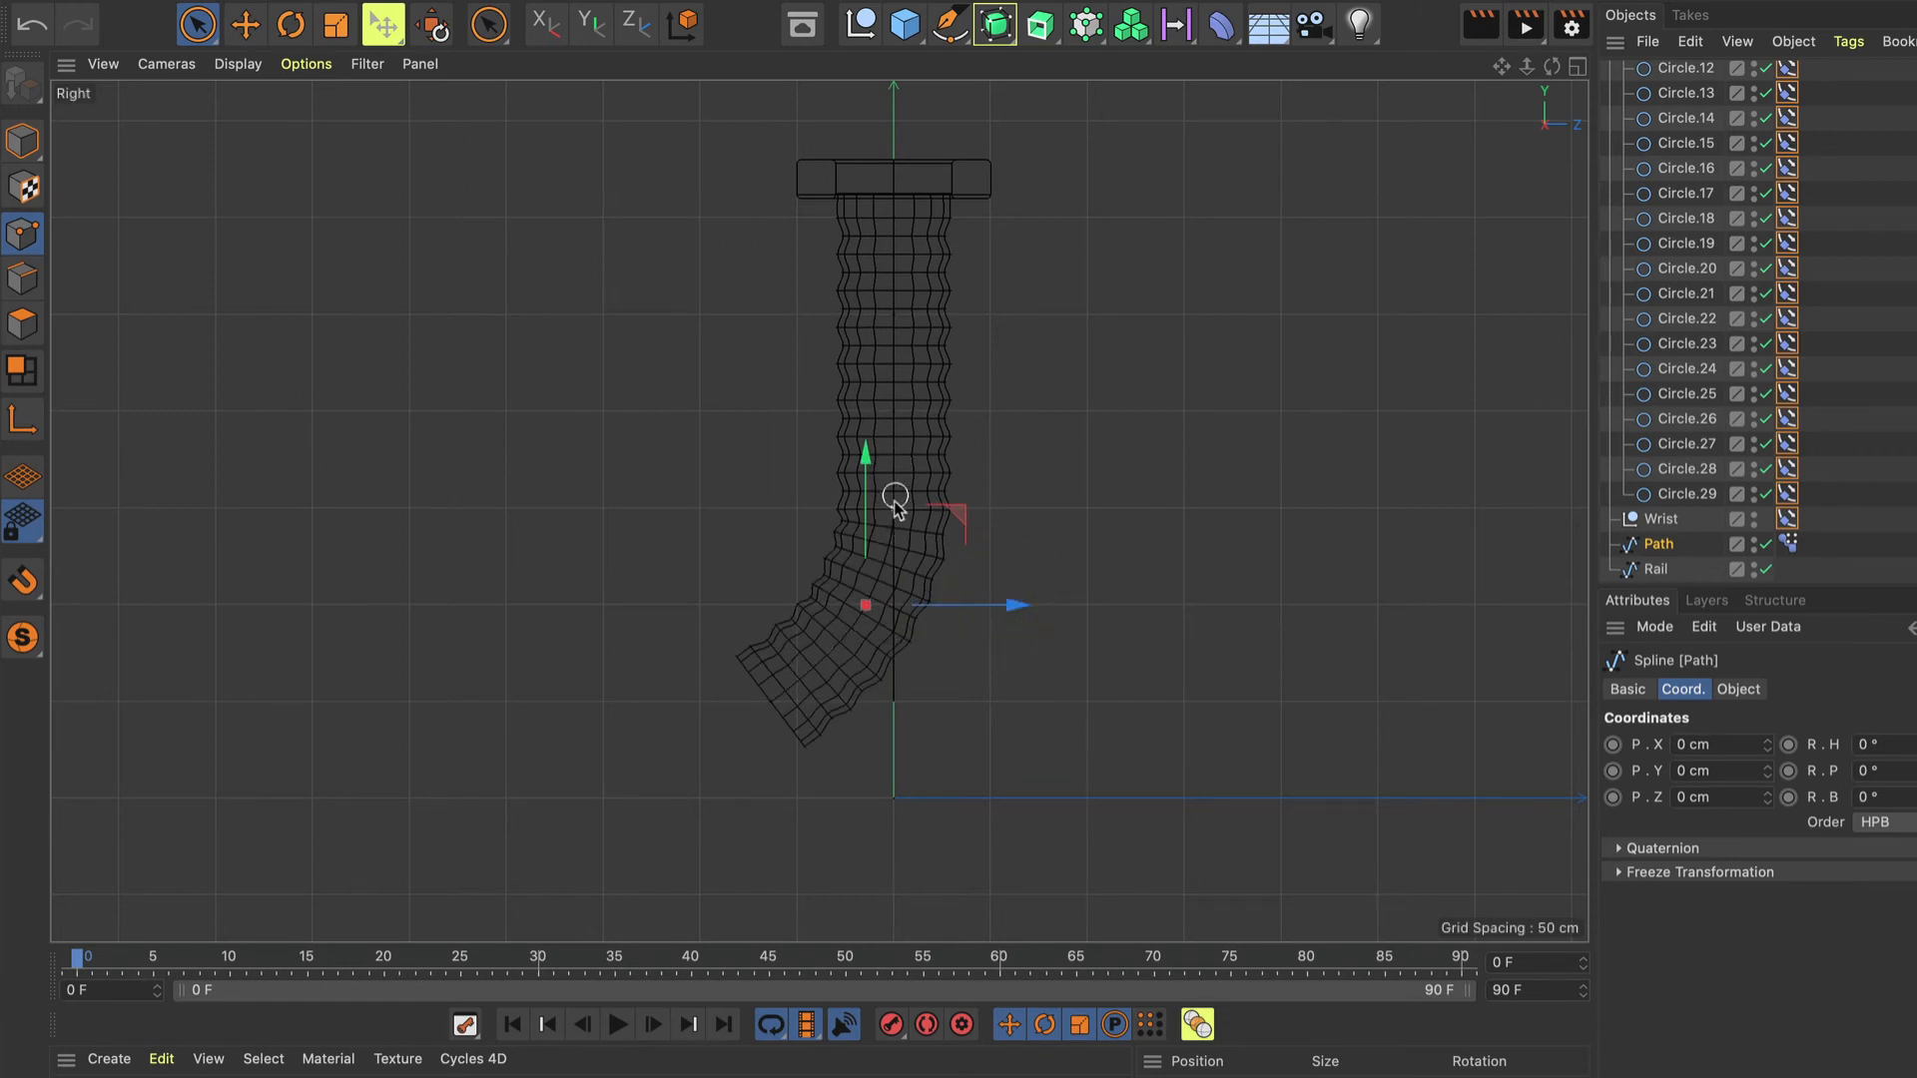
pyautogui.click(771, 704)
pyautogui.moveTo(928, 704); pyautogui.dragTo(877, 706)
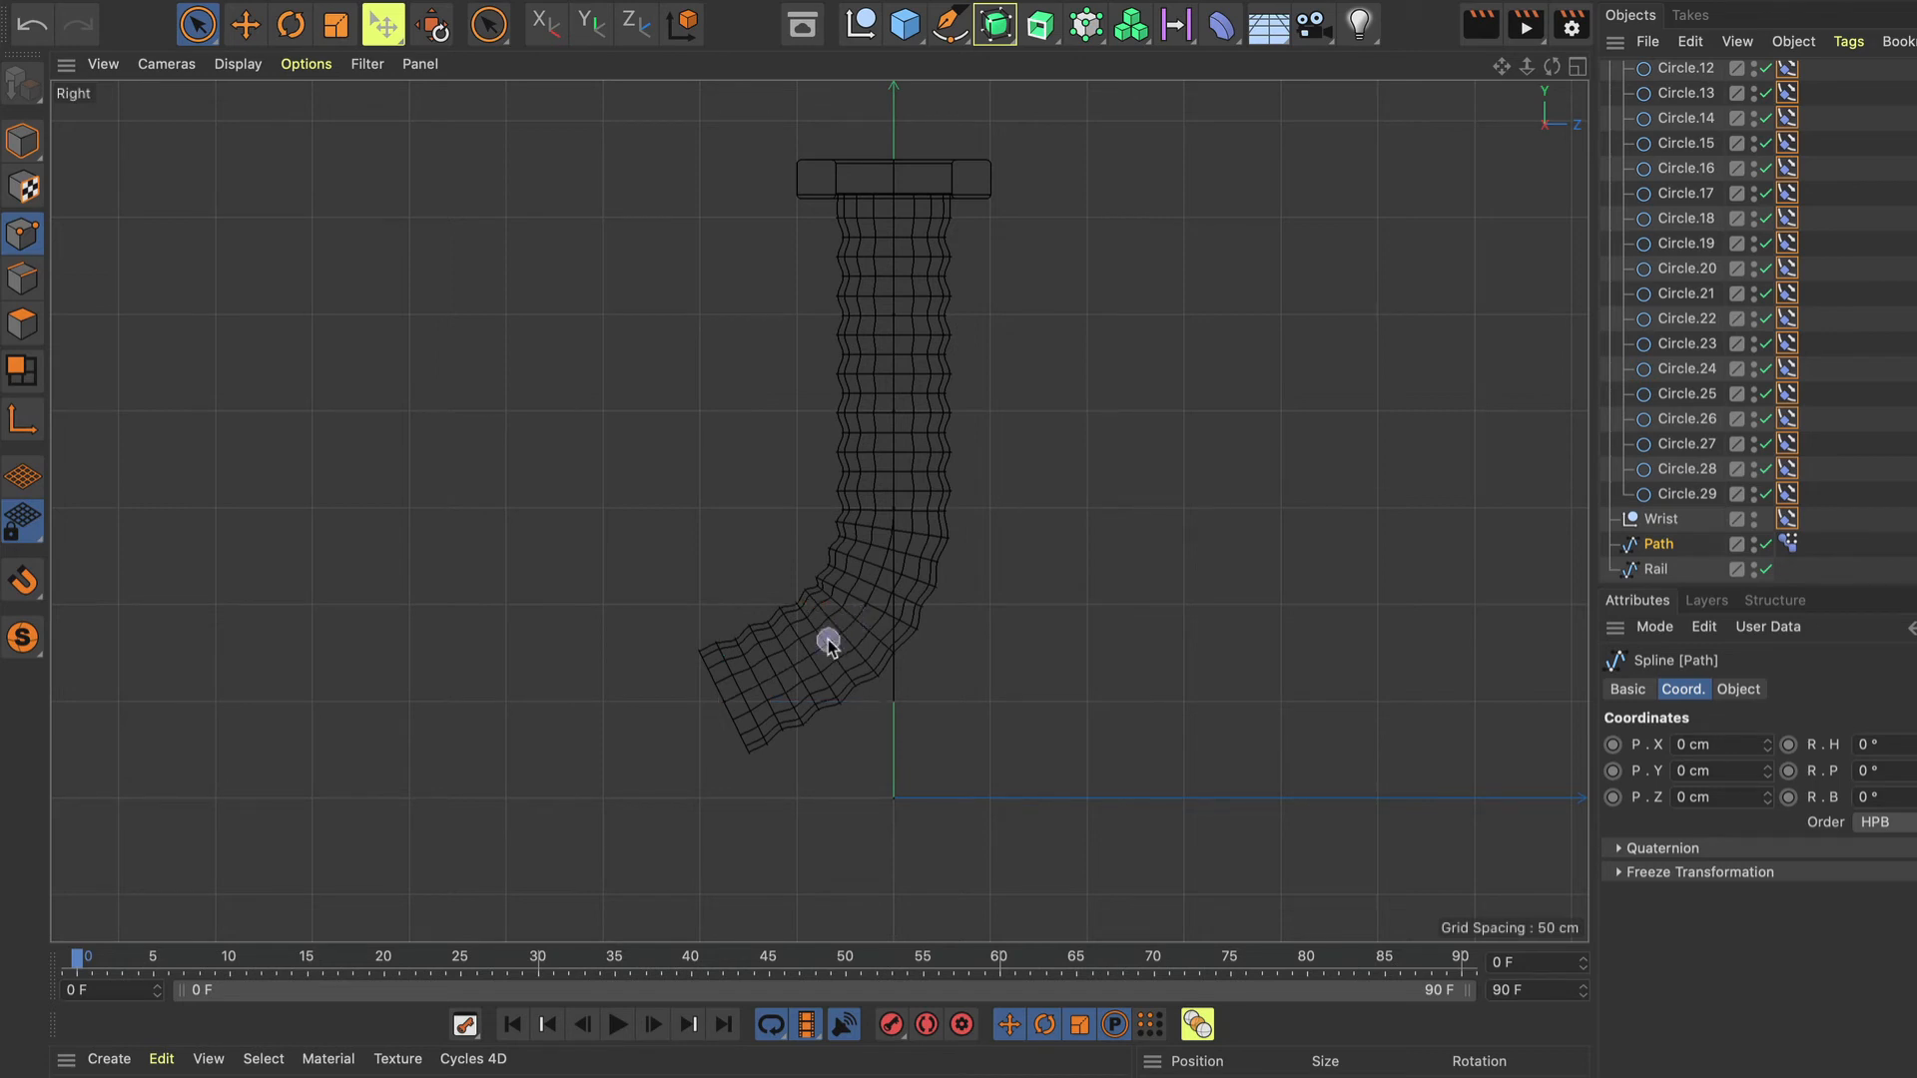
# Pull the Path's second-lowest point well toward negative Z and shift the third-lowest point slightly in the same direction.
pyautogui.click(883, 596)
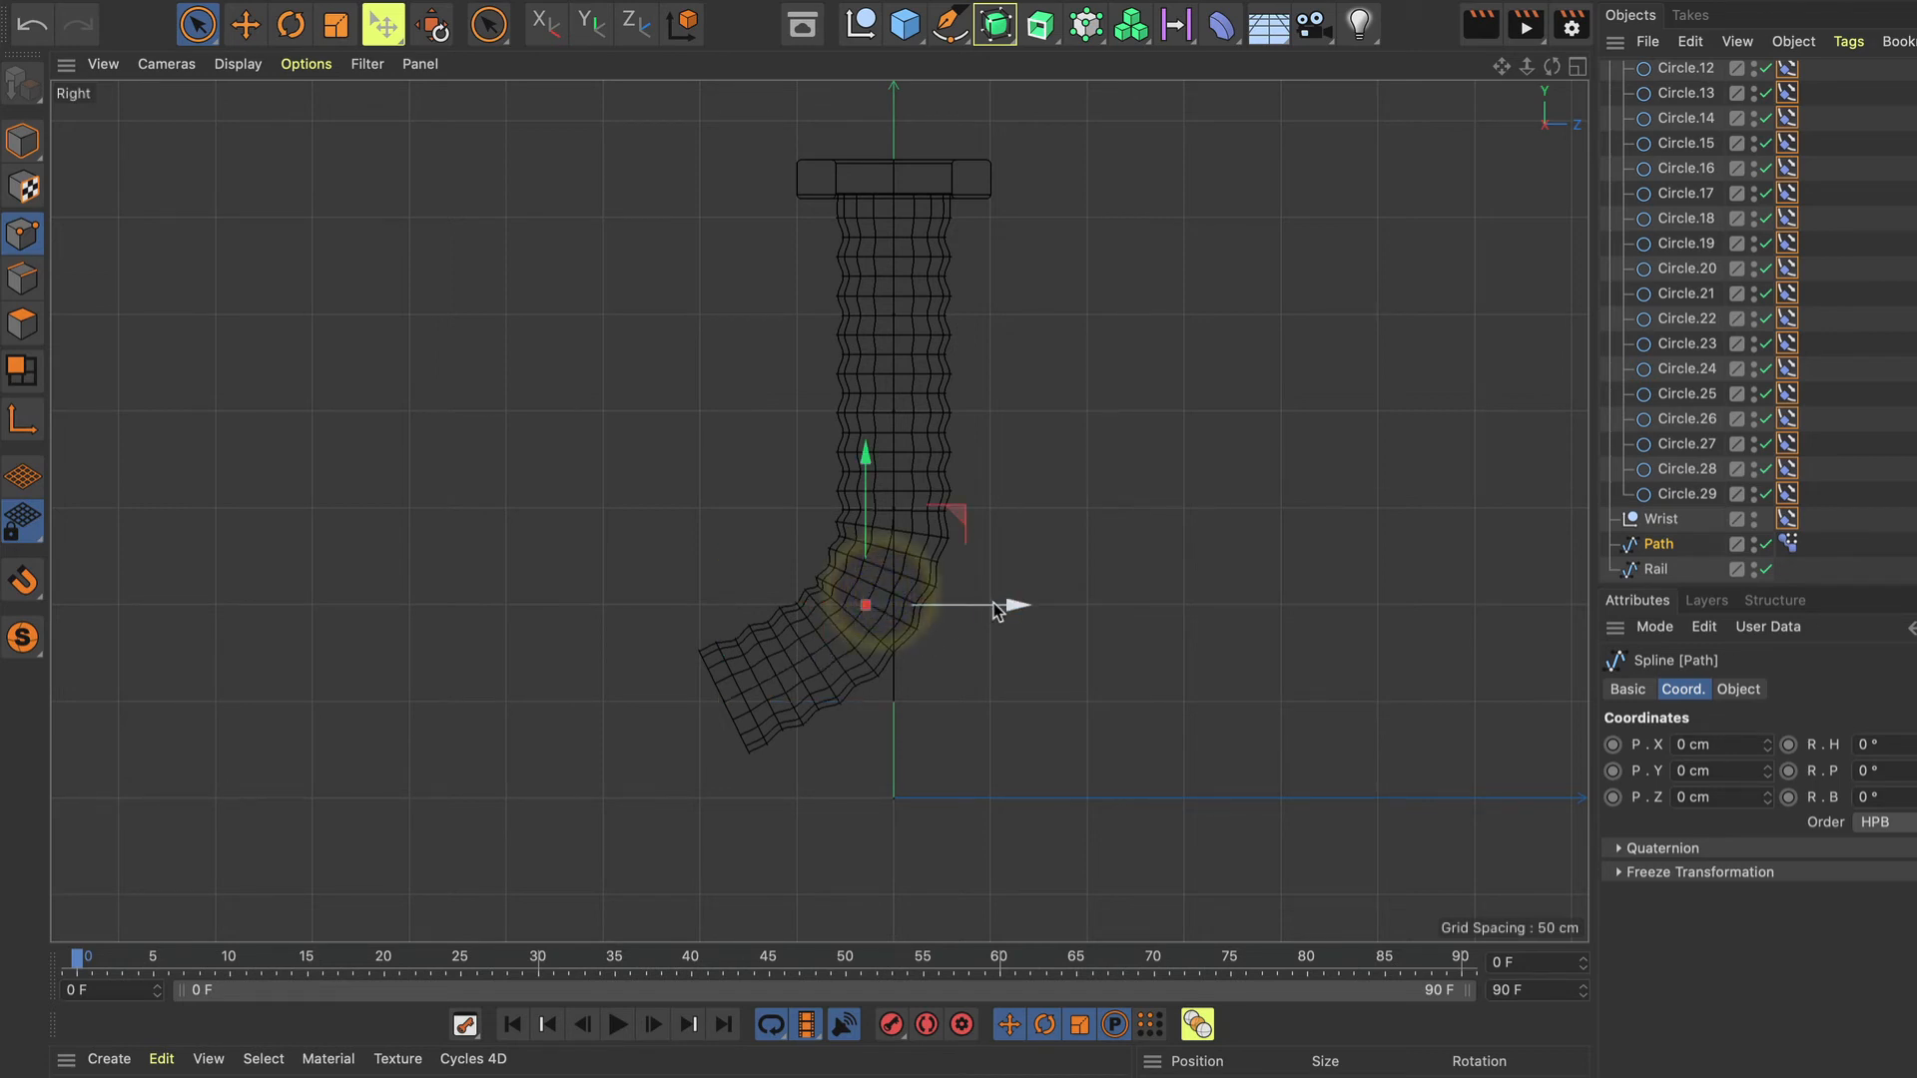
pyautogui.moveTo(1003, 604); pyautogui.dragTo(892, 609)
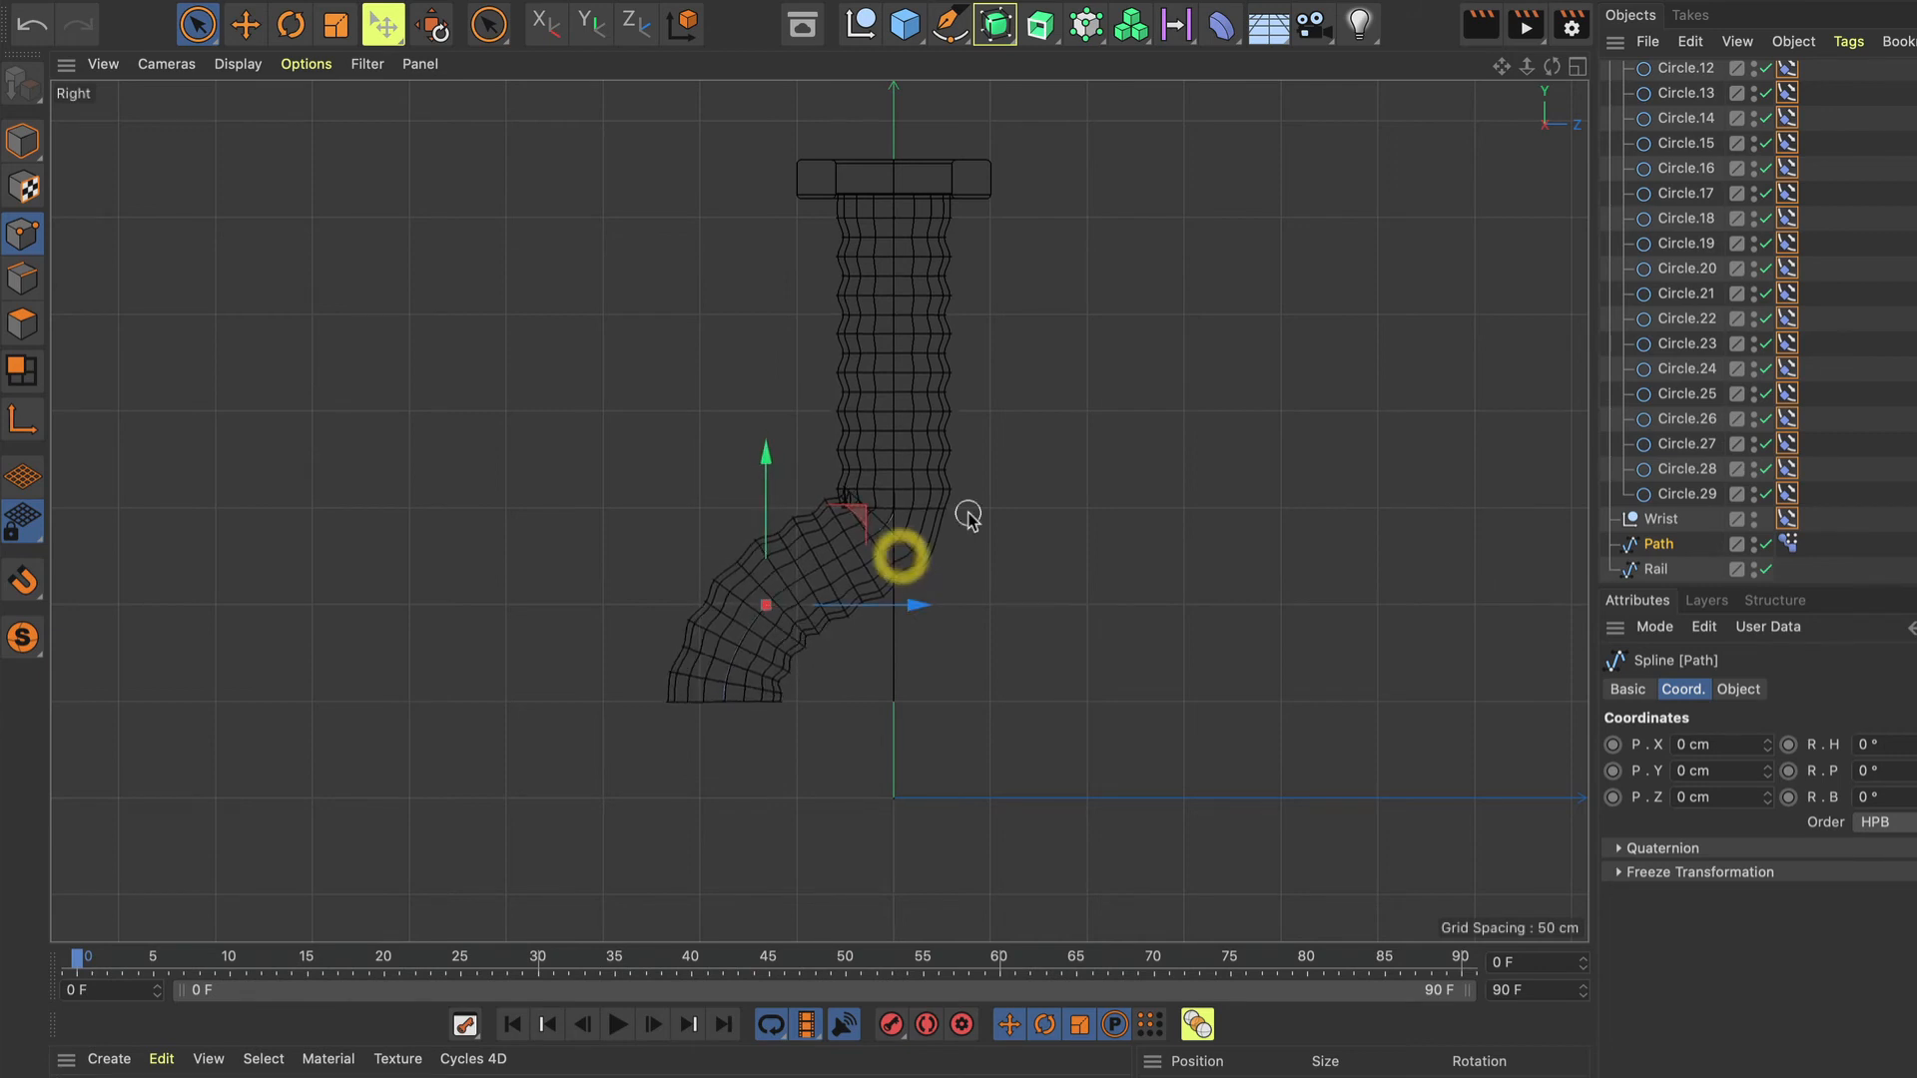
pyautogui.click(915, 498)
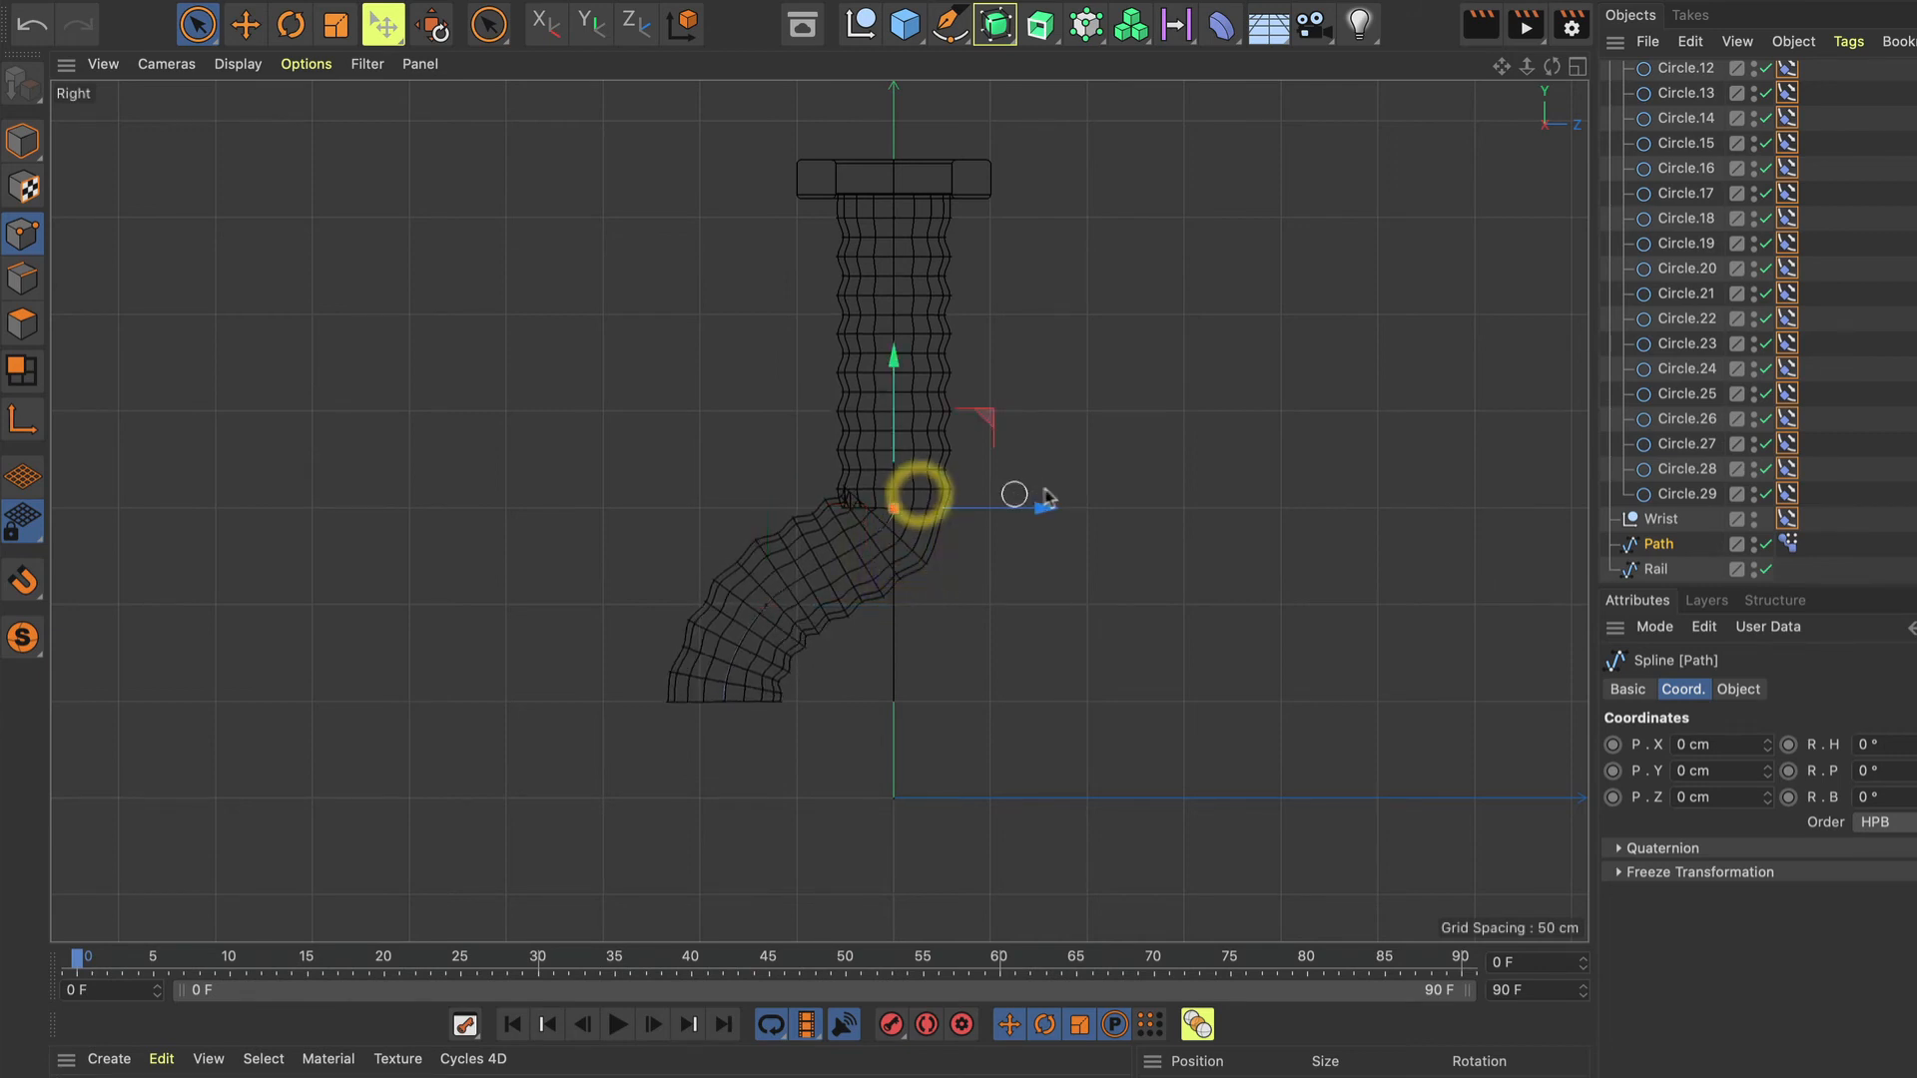
pyautogui.moveTo(1038, 515); pyautogui.dragTo(1005, 513)
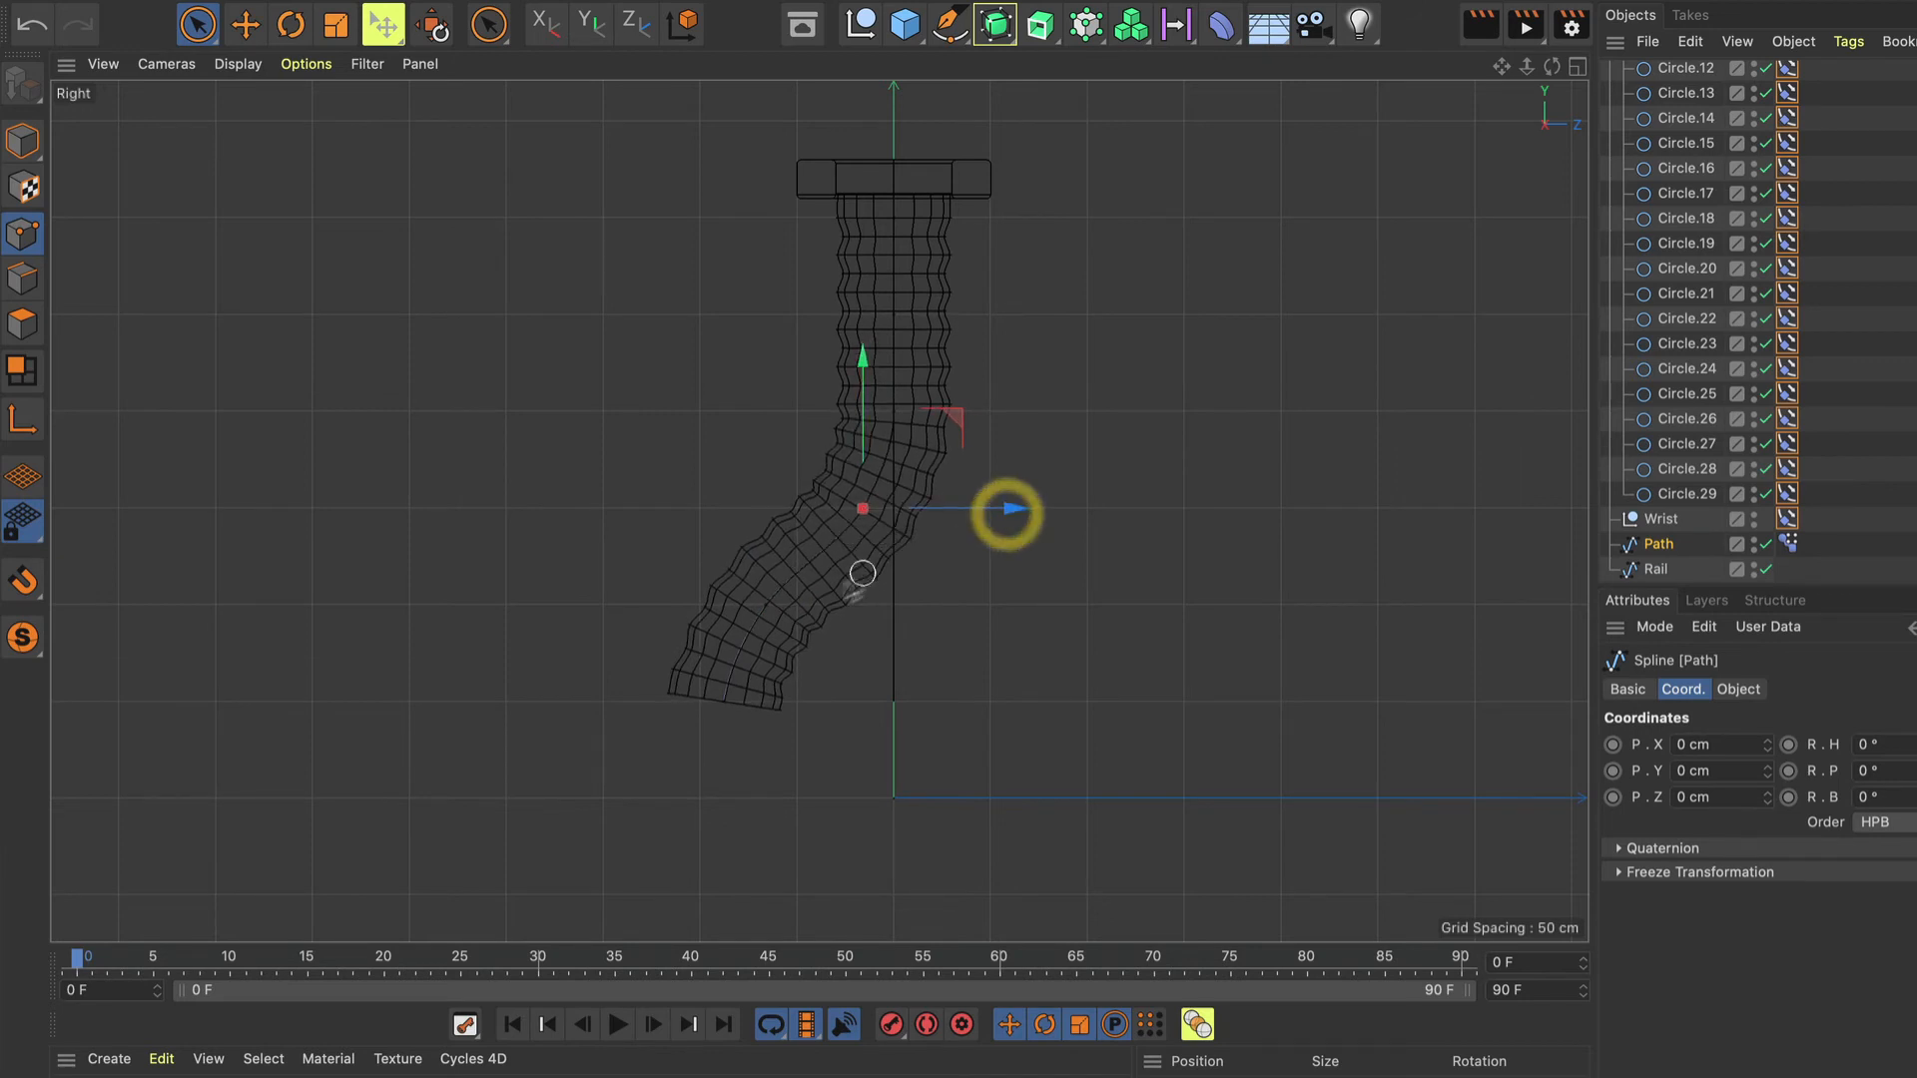
# Move the Path's lower end point and the second-lowest point further toward negative Z to deepen the bend.
pyautogui.click(725, 701)
pyautogui.moveTo(872, 698); pyautogui.dragTo(817, 702)
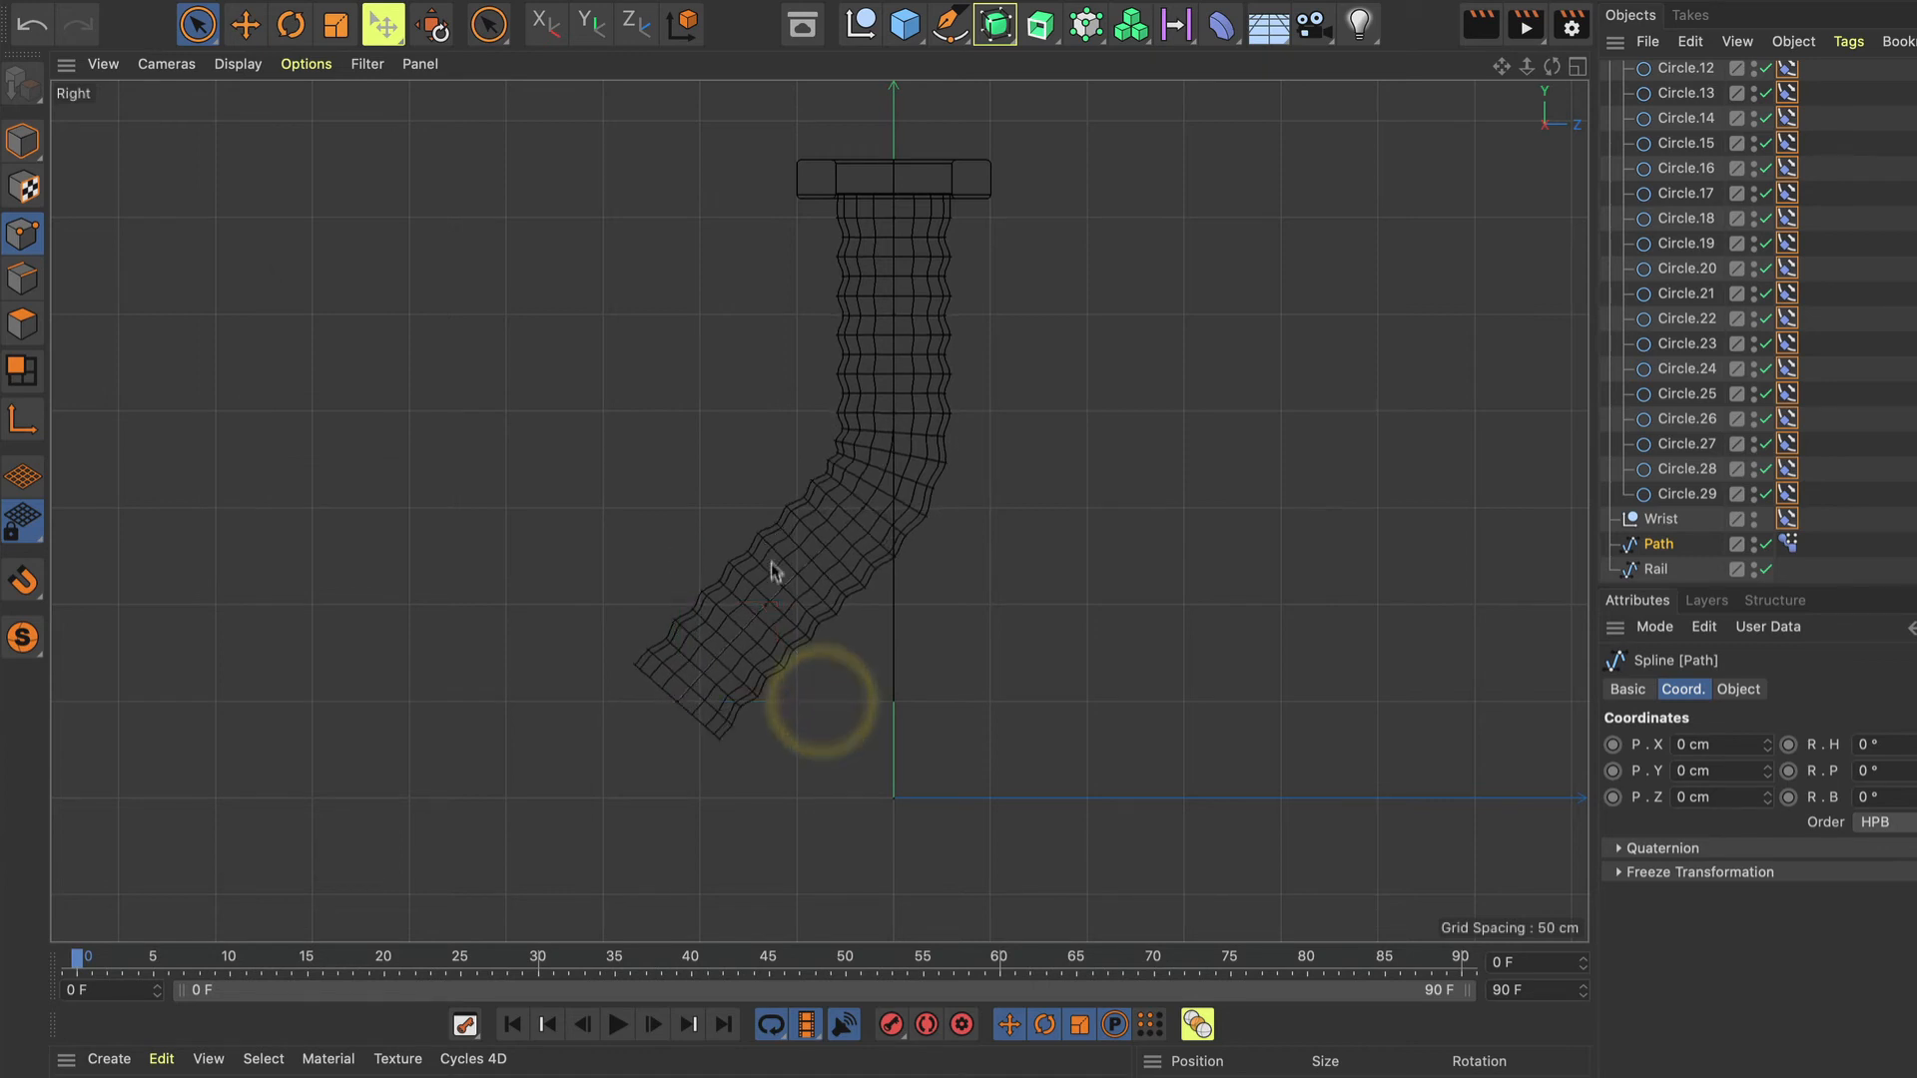
pyautogui.click(768, 609)
pyautogui.moveTo(934, 608); pyautogui.dragTo(872, 605)
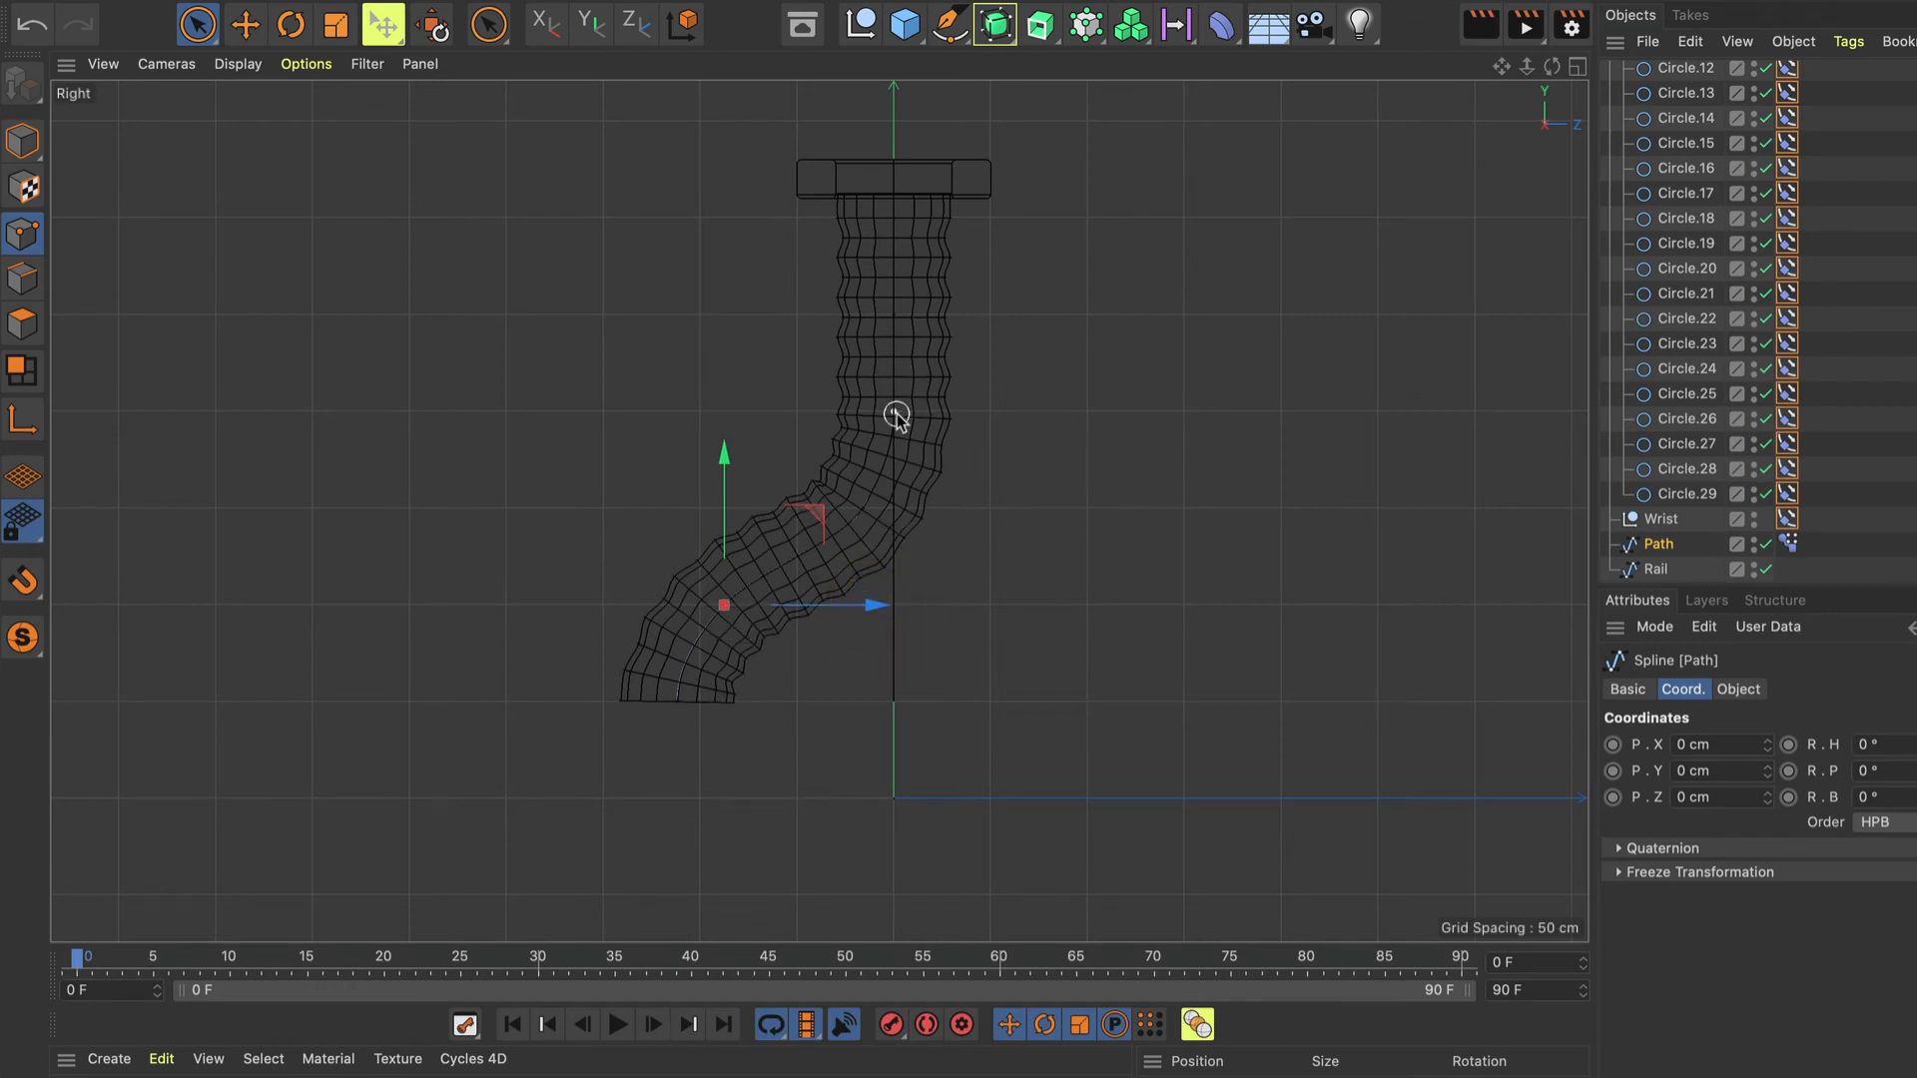
# Smooth the bend by moving the Path's fourth-lowest point about 2.3 cm toward negative Z and nudging the third- and second-lowest points likewise.
pyautogui.click(892, 417)
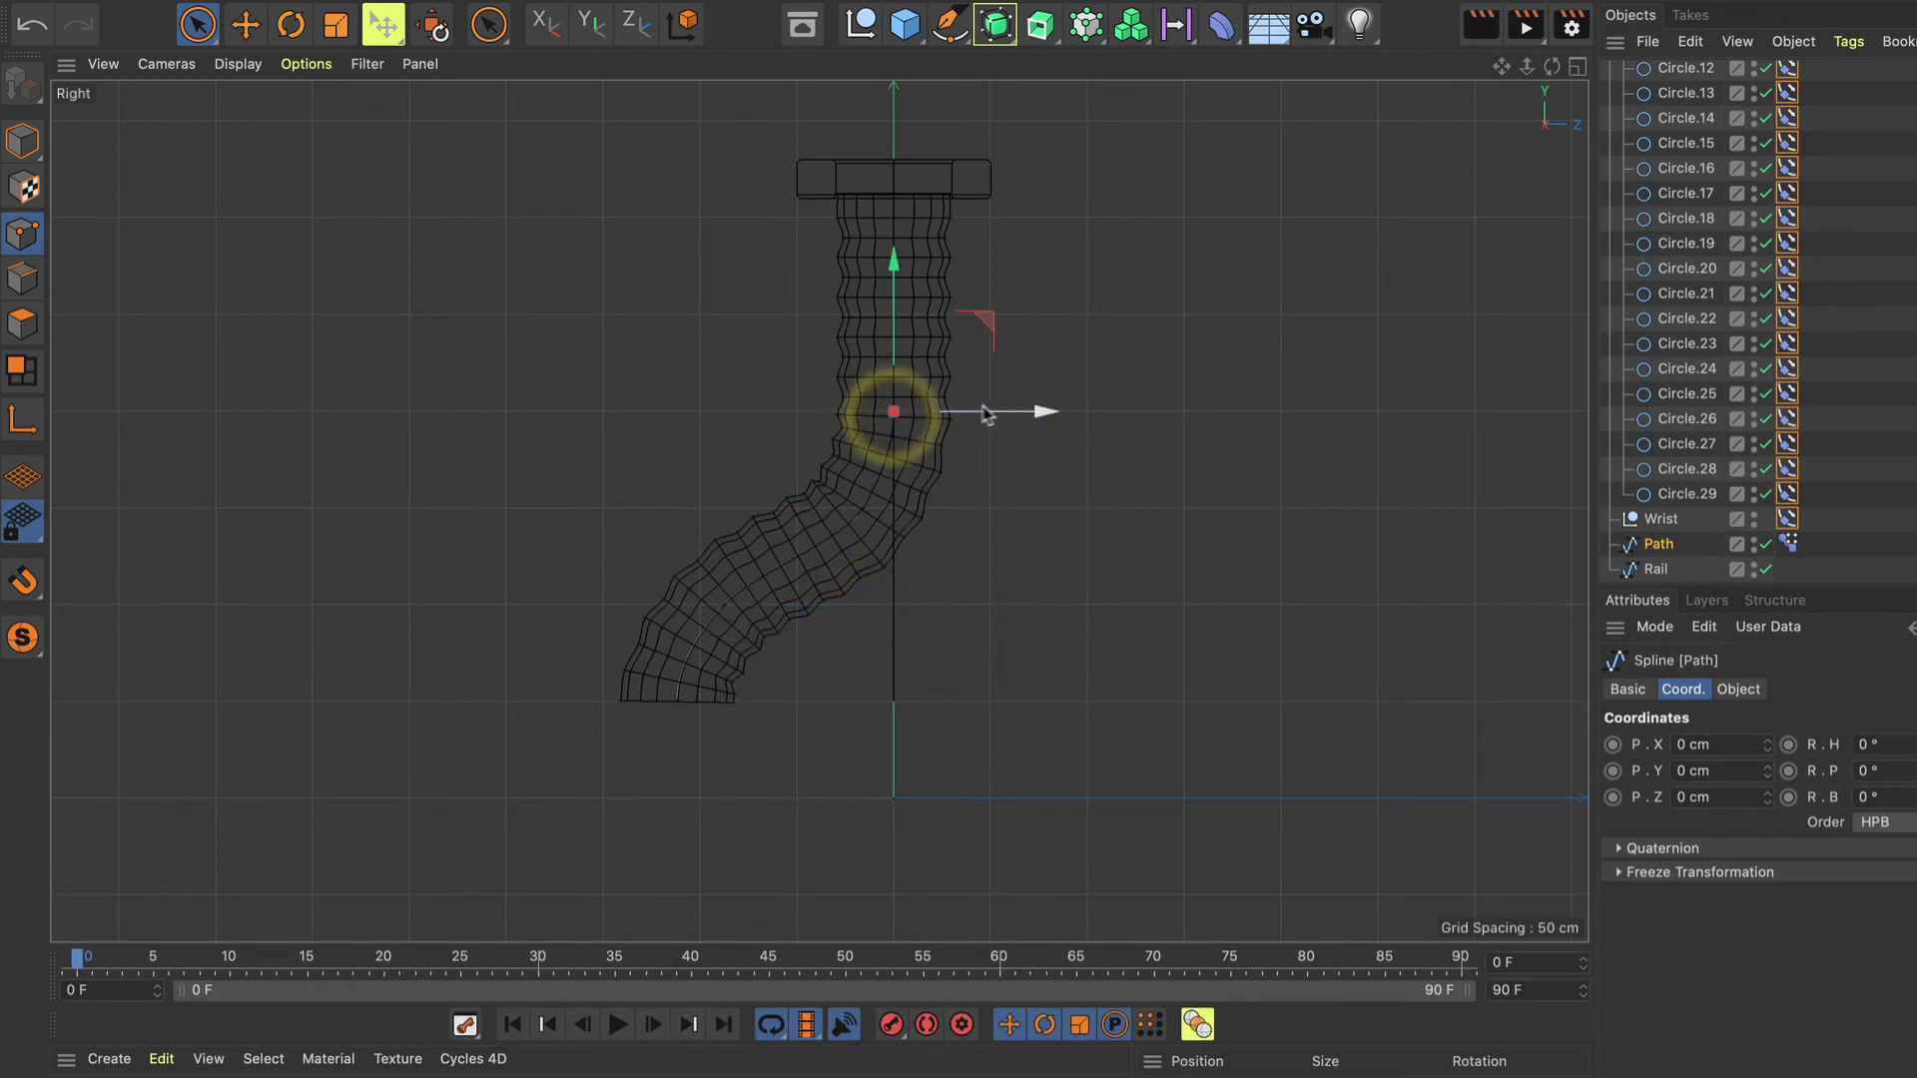
pyautogui.moveTo(1003, 415); pyautogui.dragTo(1005, 416)
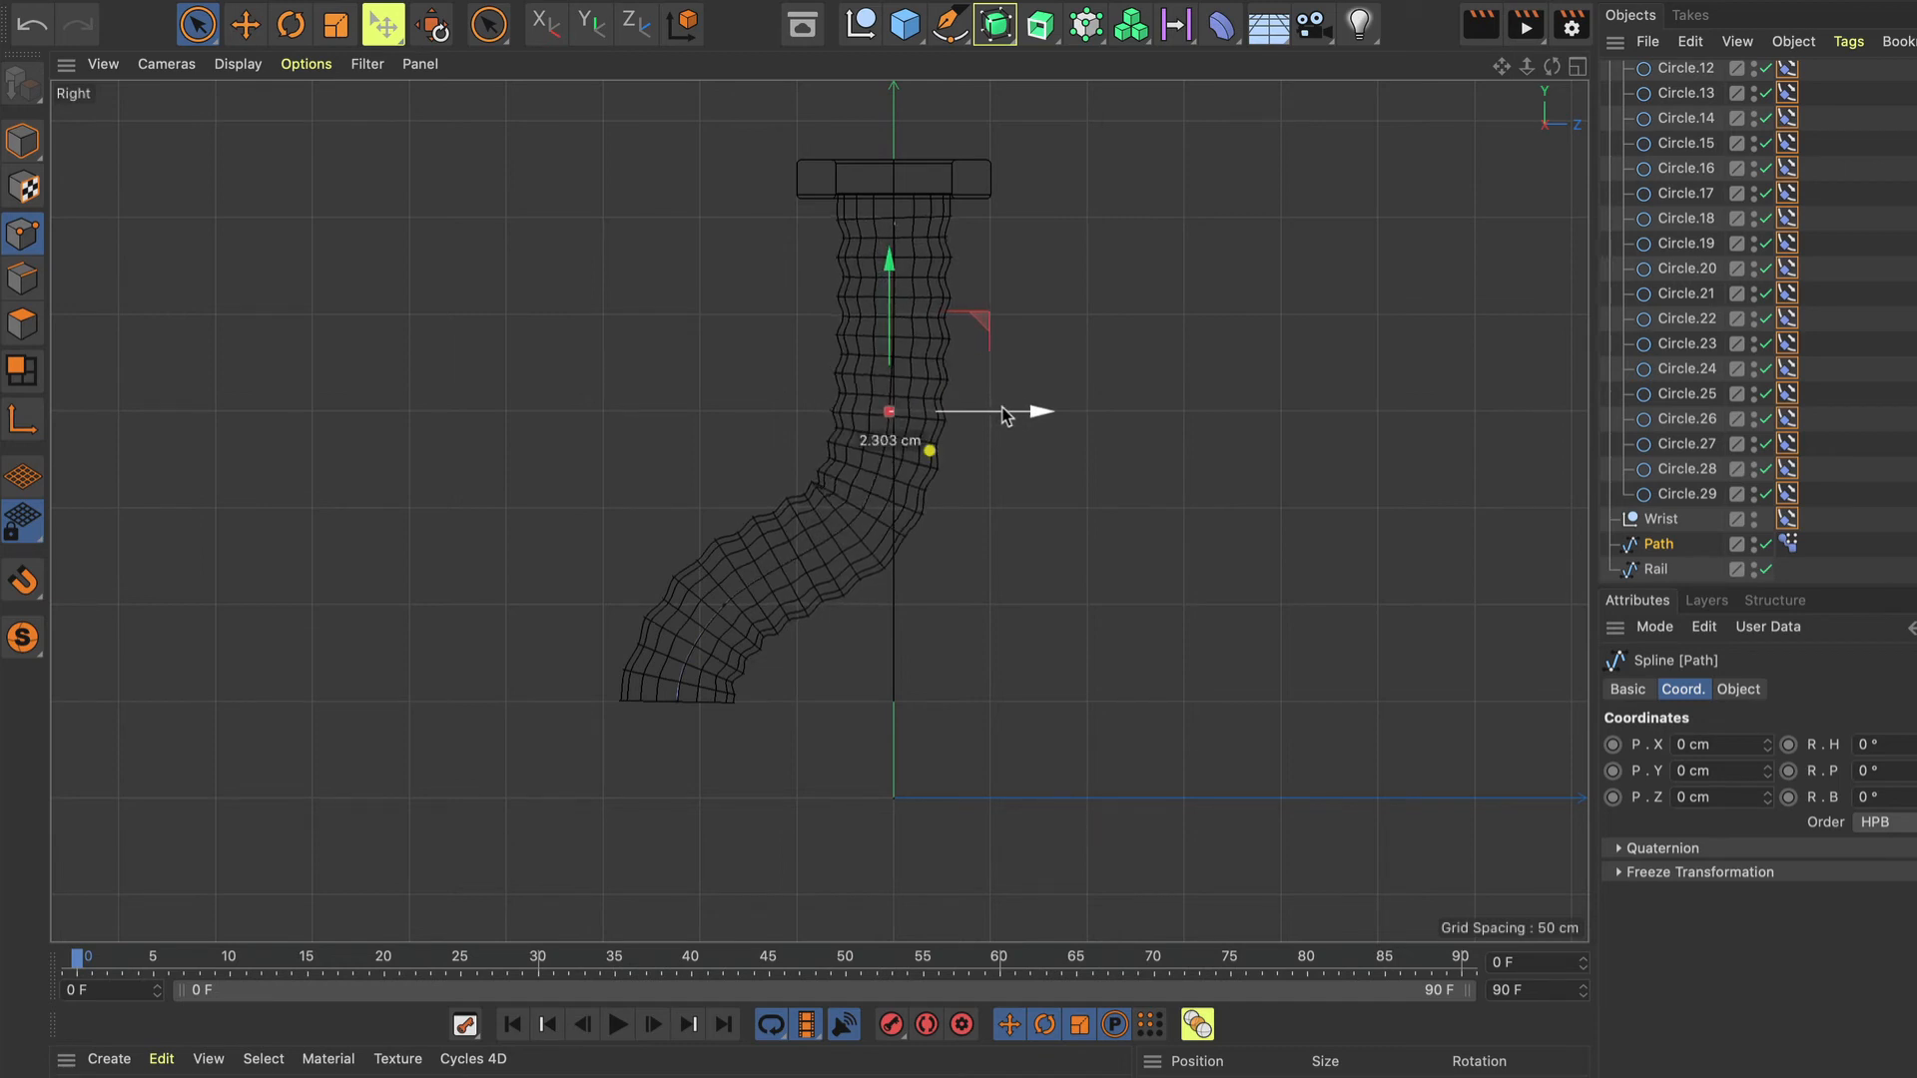
pyautogui.click(864, 531)
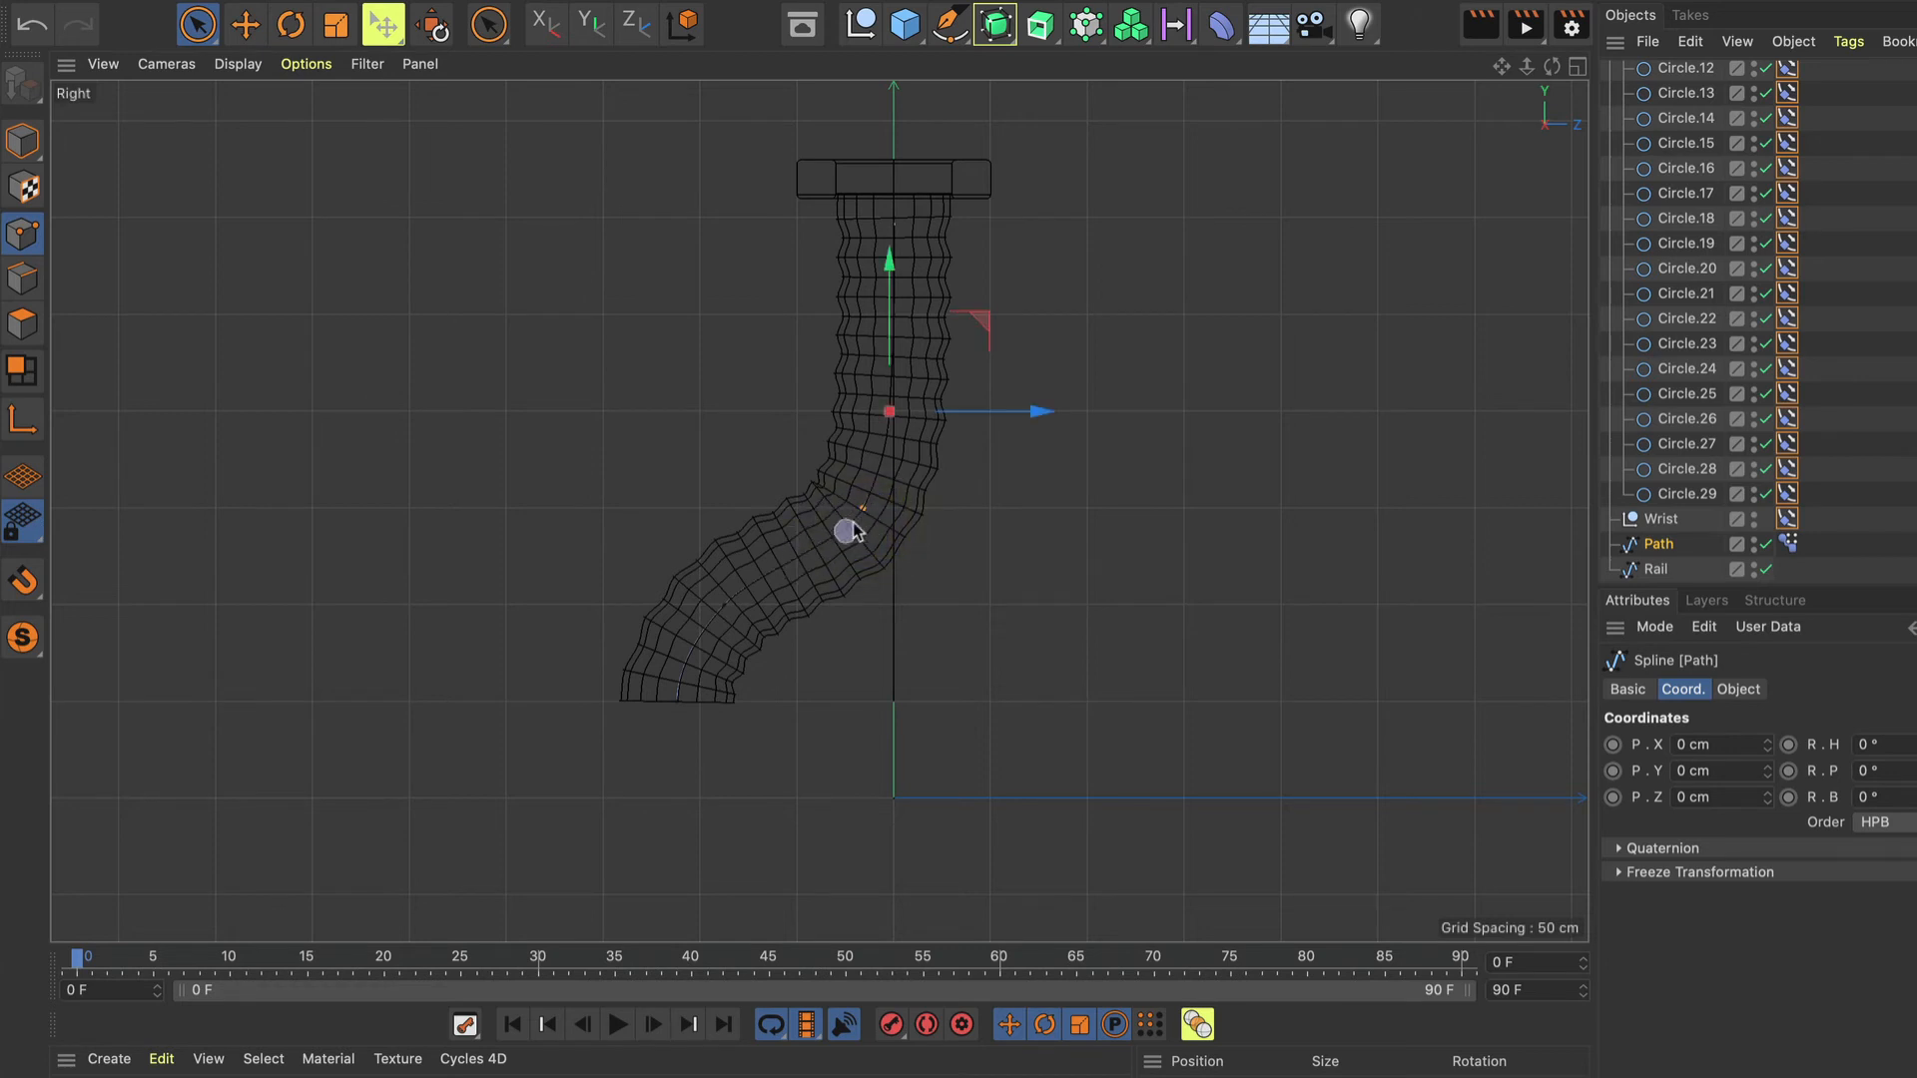
pyautogui.click(855, 511)
pyautogui.moveTo(1009, 513); pyautogui.dragTo(993, 509)
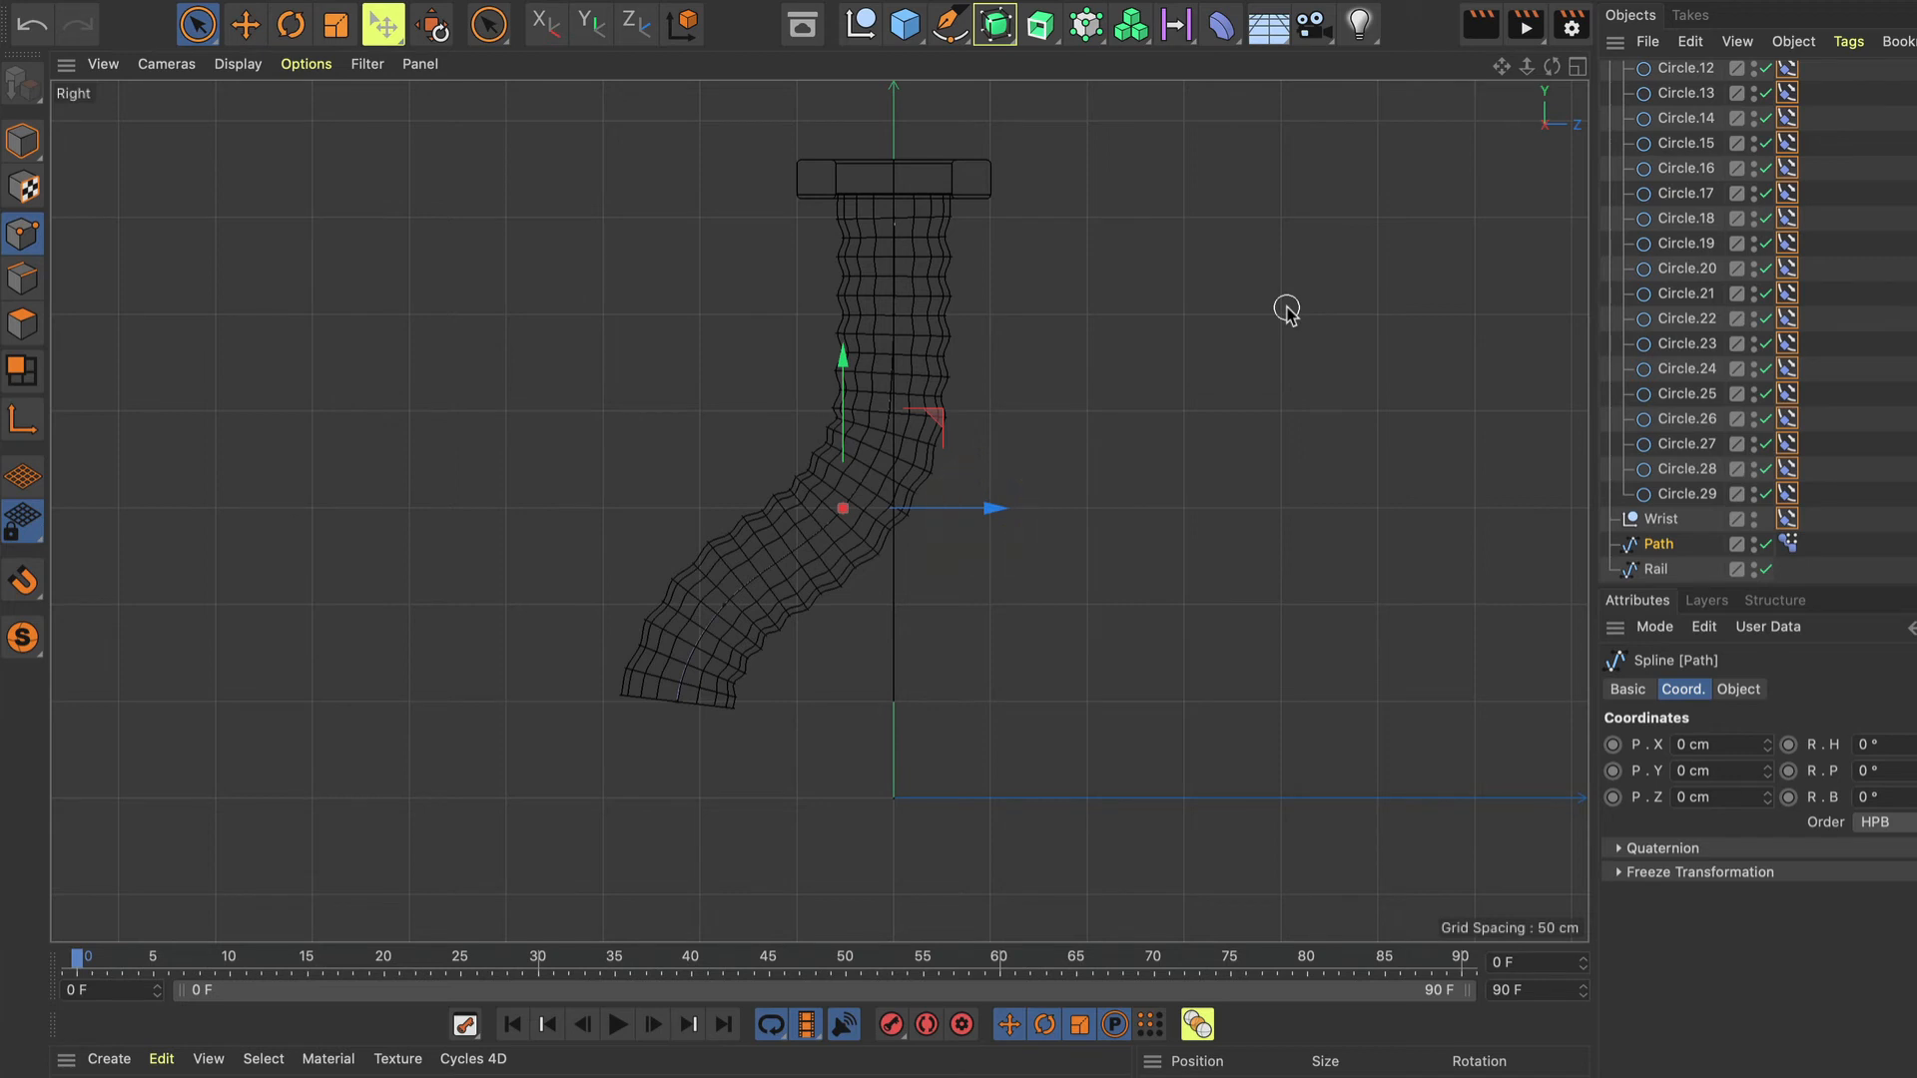
pyautogui.click(724, 606)
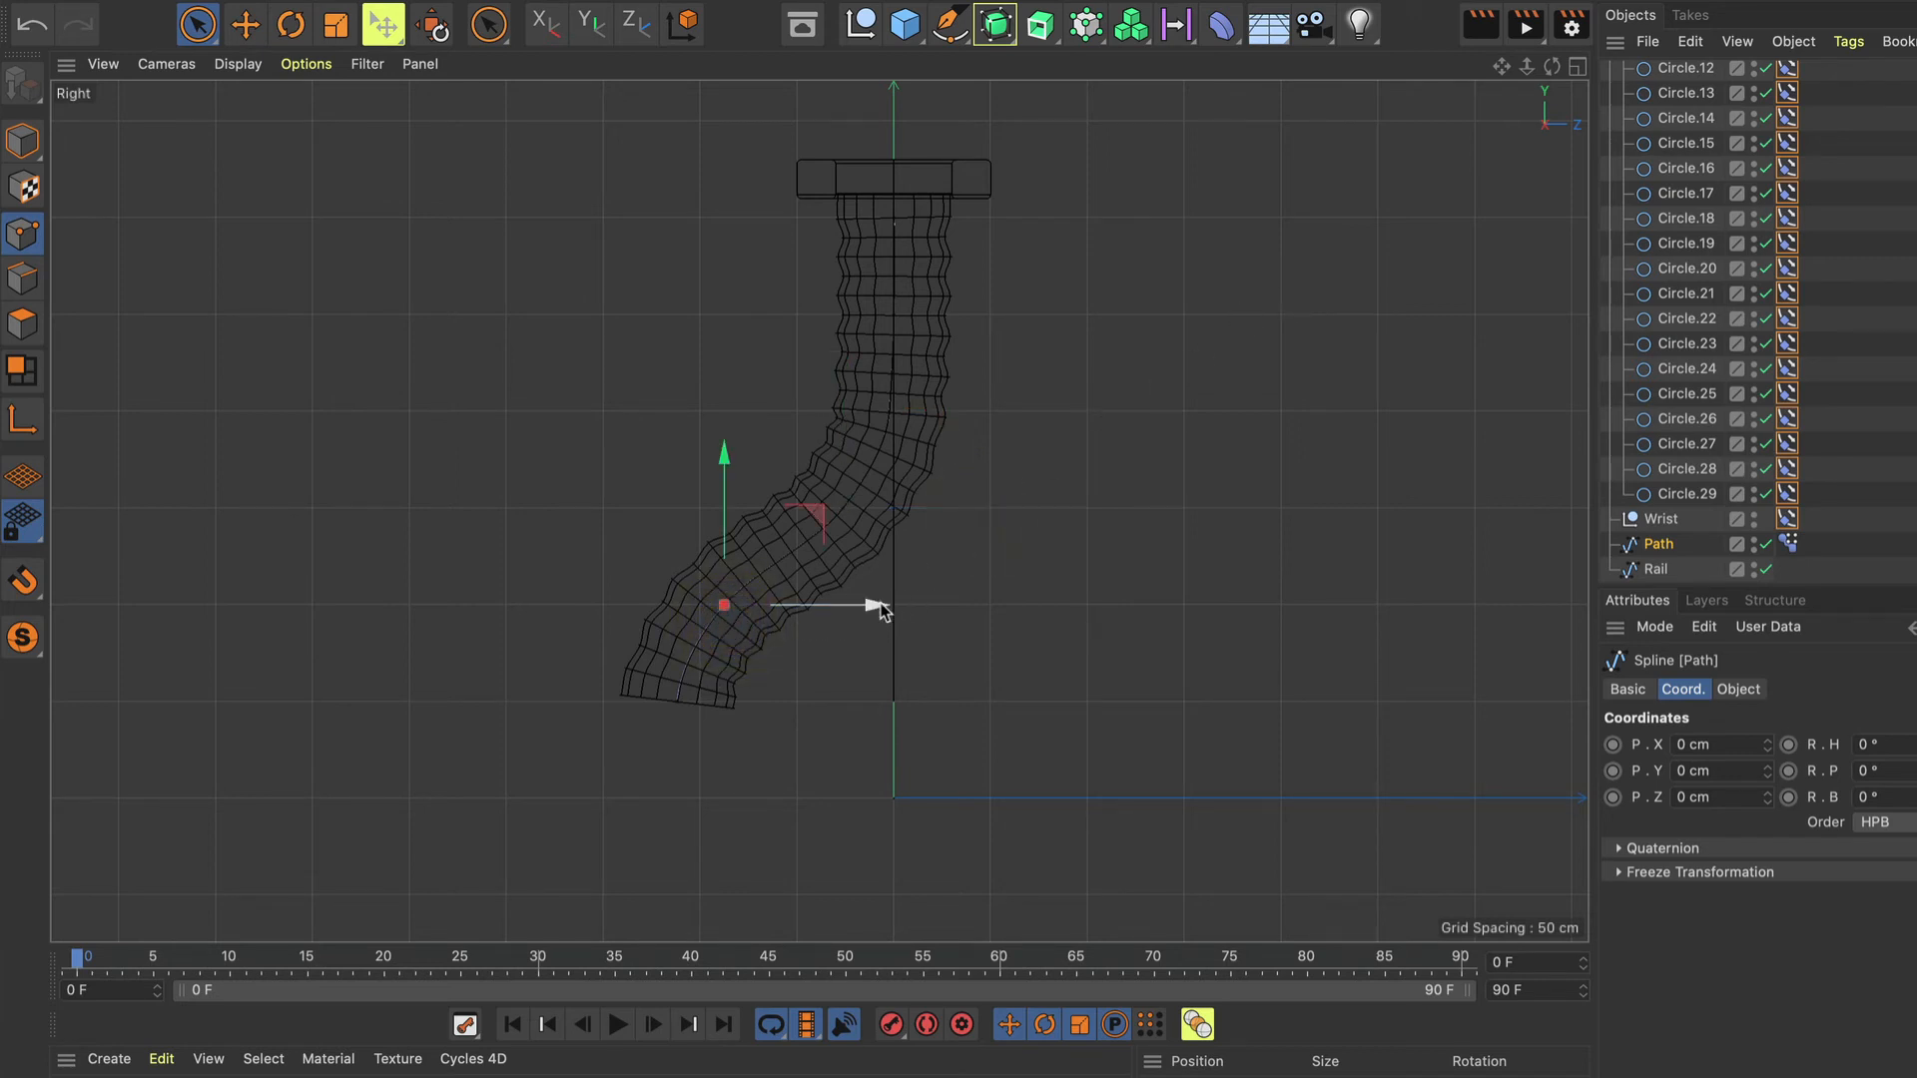
pyautogui.moveTo(881, 609); pyautogui.dragTo(874, 605)
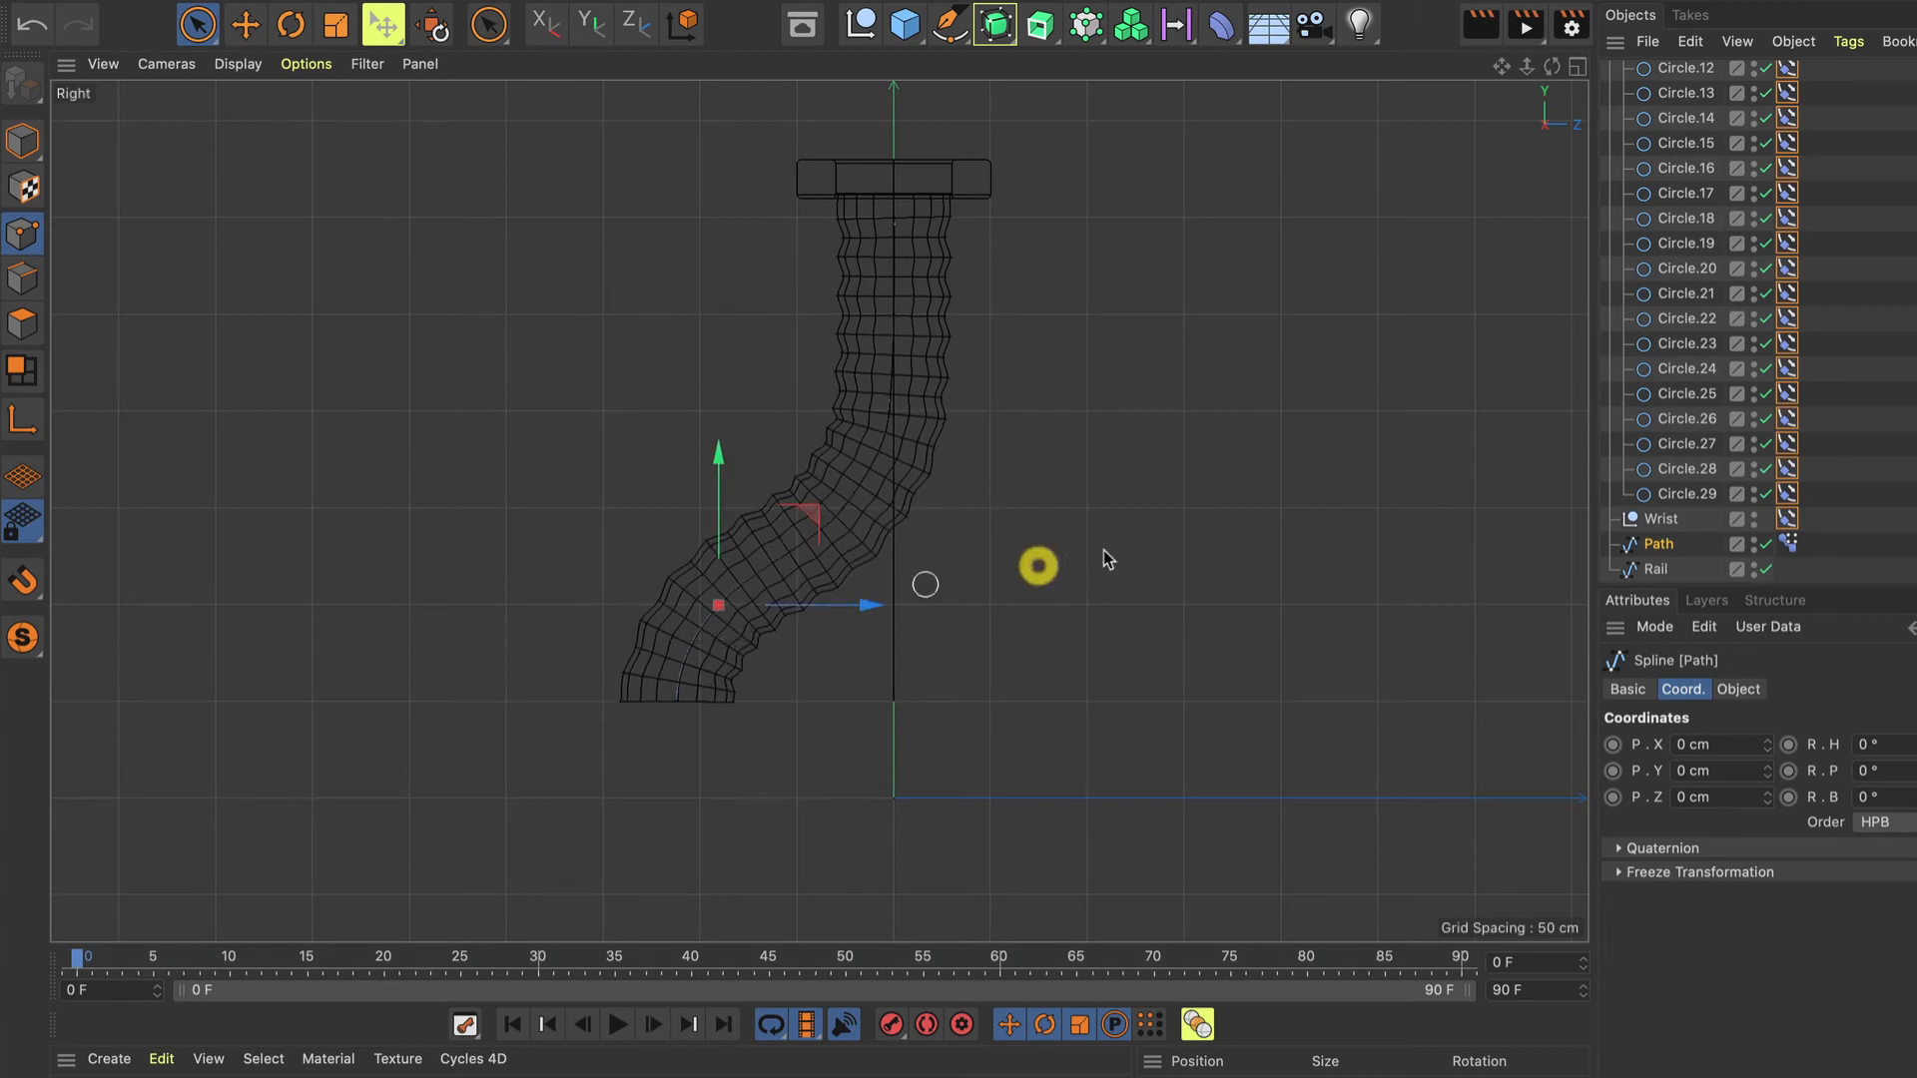
# Check the bend in perspective and test Pose.0's Strength in the Path's Pose Morph tag, ending at 100%.
pyautogui.press('F1')
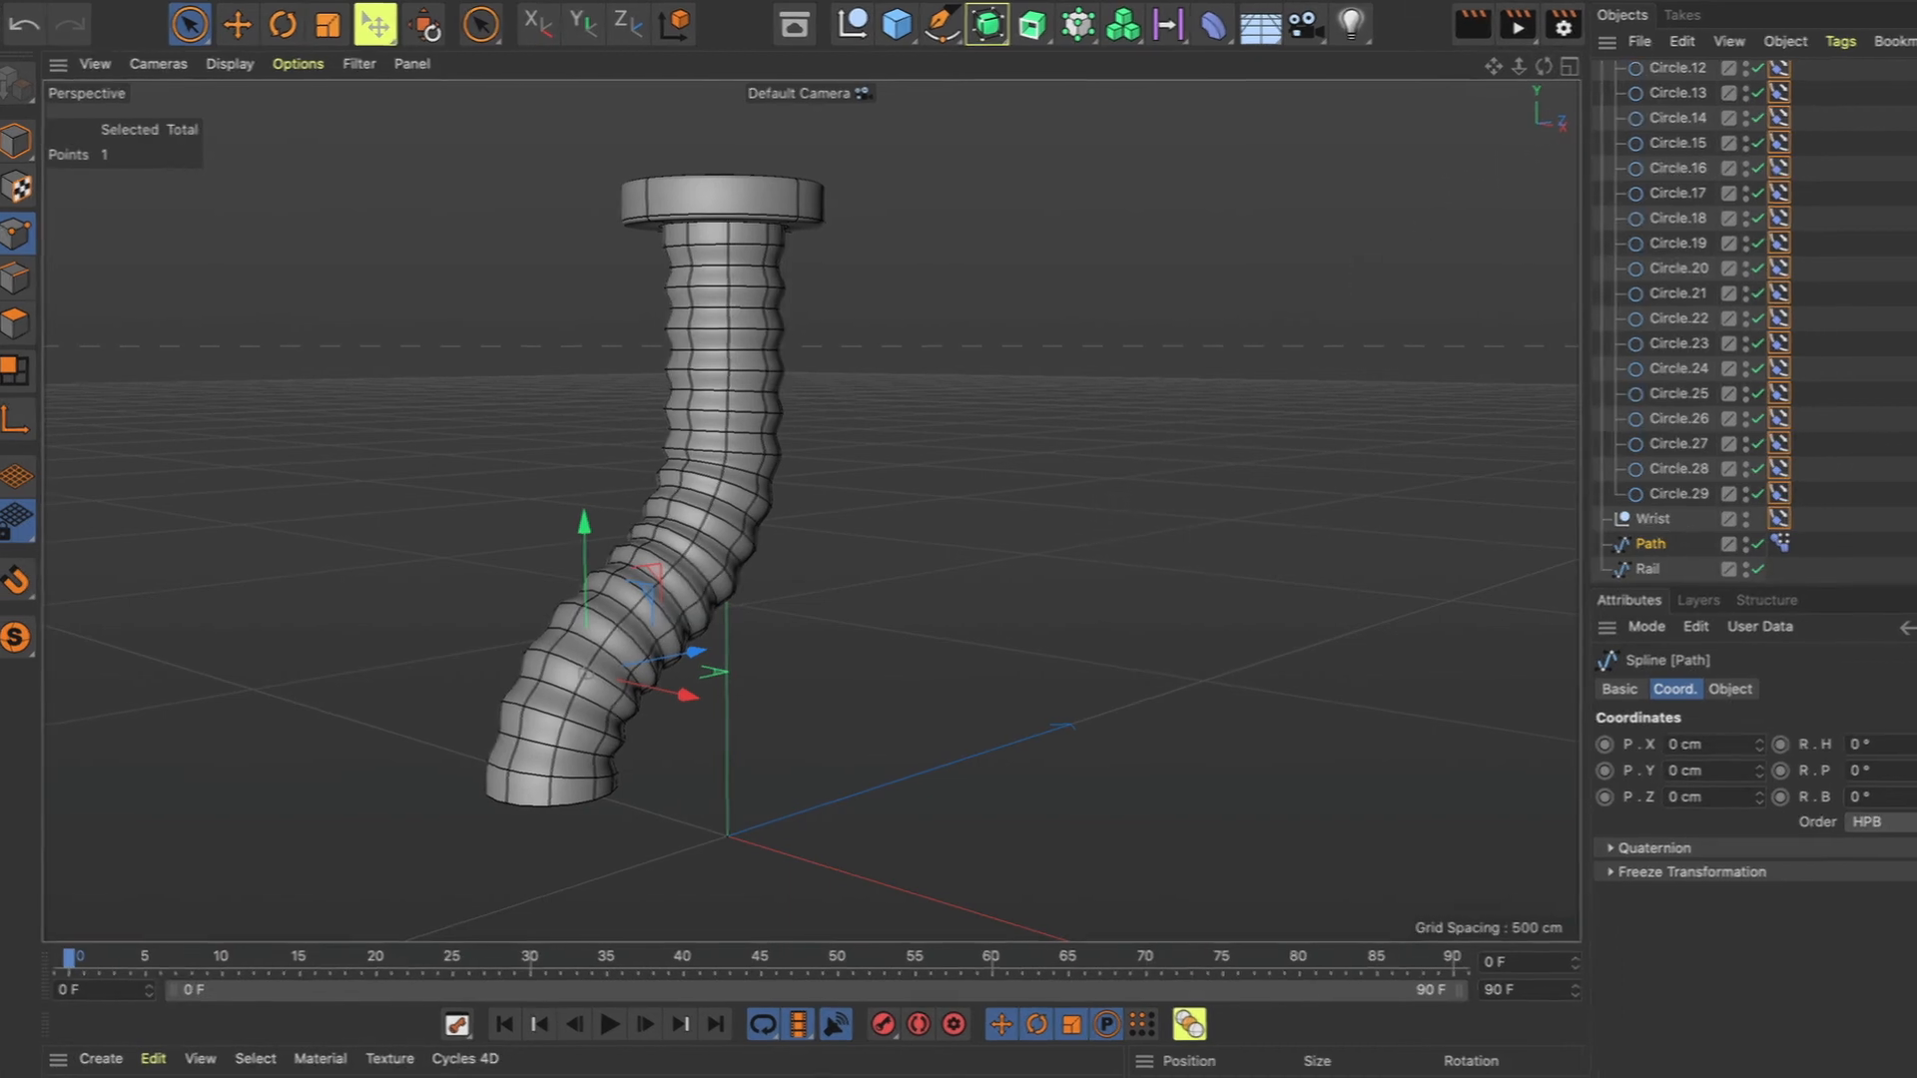
pyautogui.click(1787, 543)
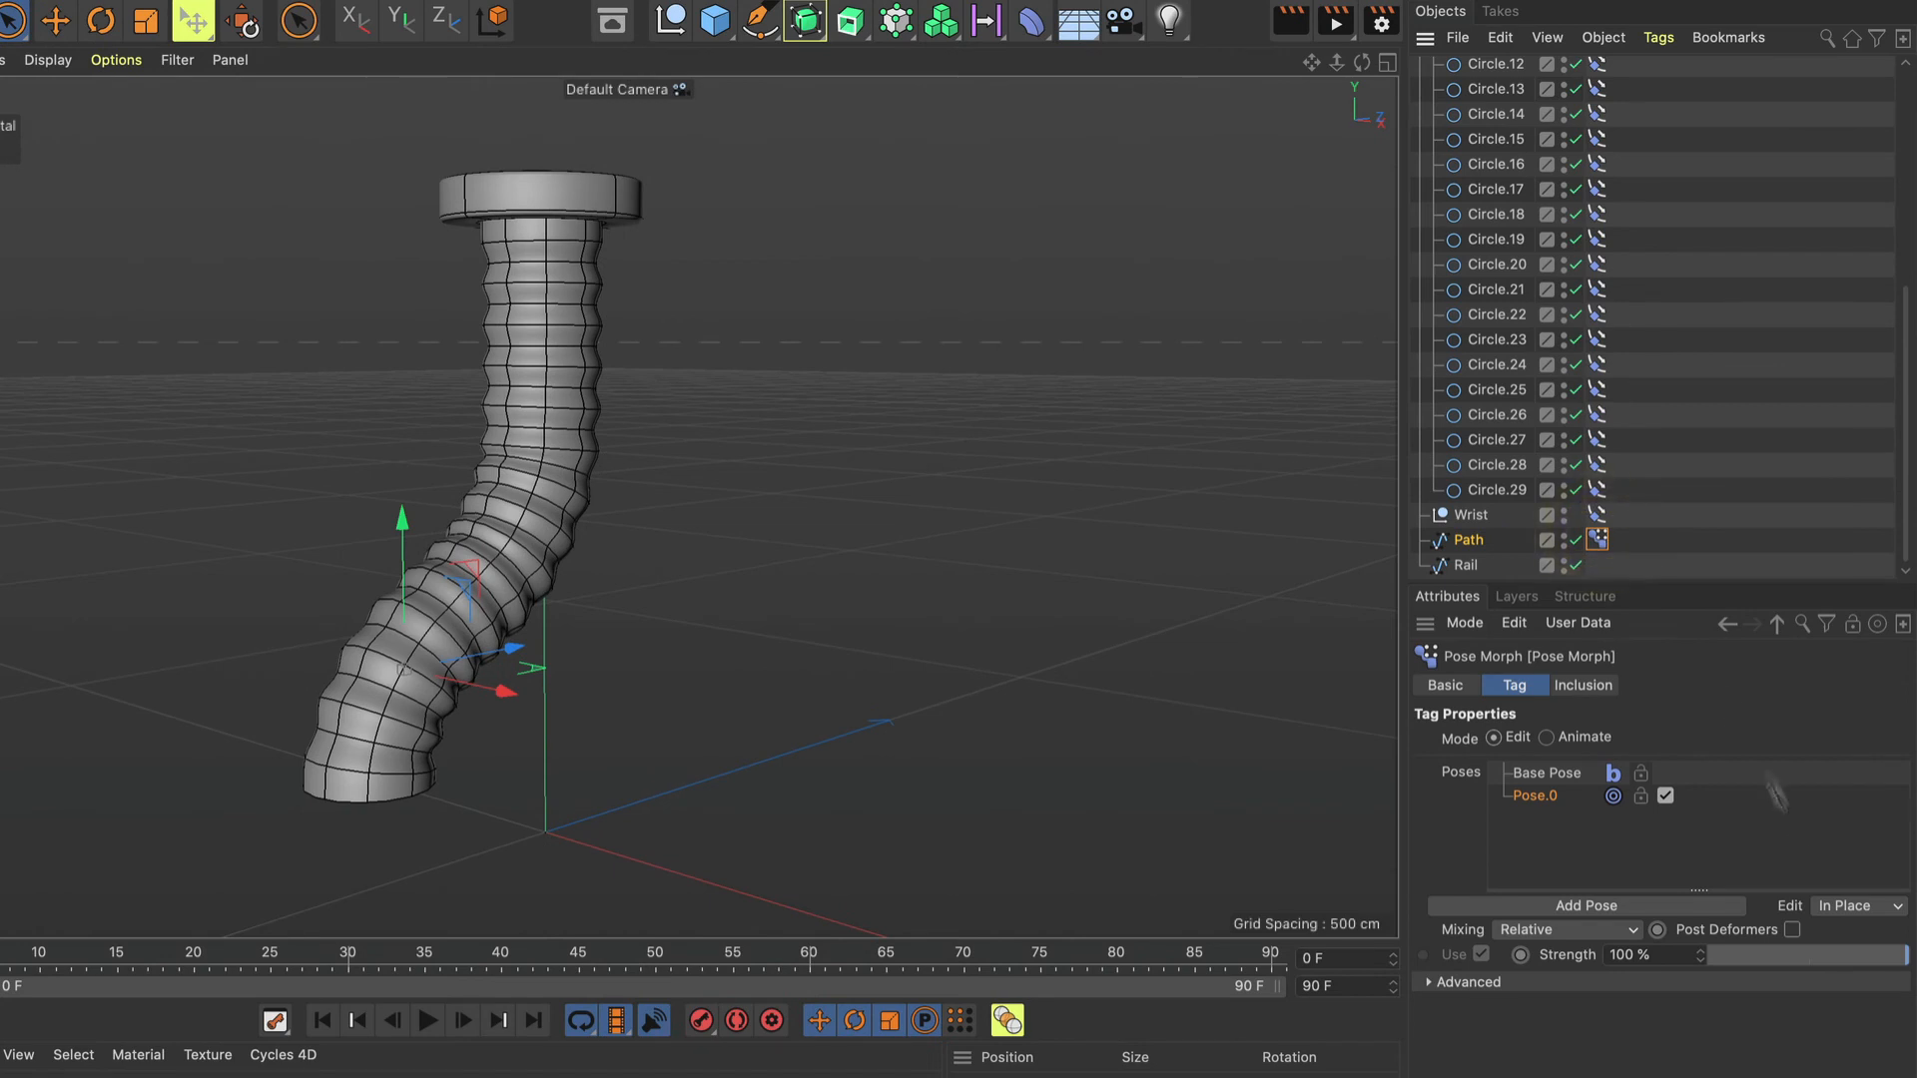
pyautogui.moveTo(1900, 961); pyautogui.dragTo(1914, 910)
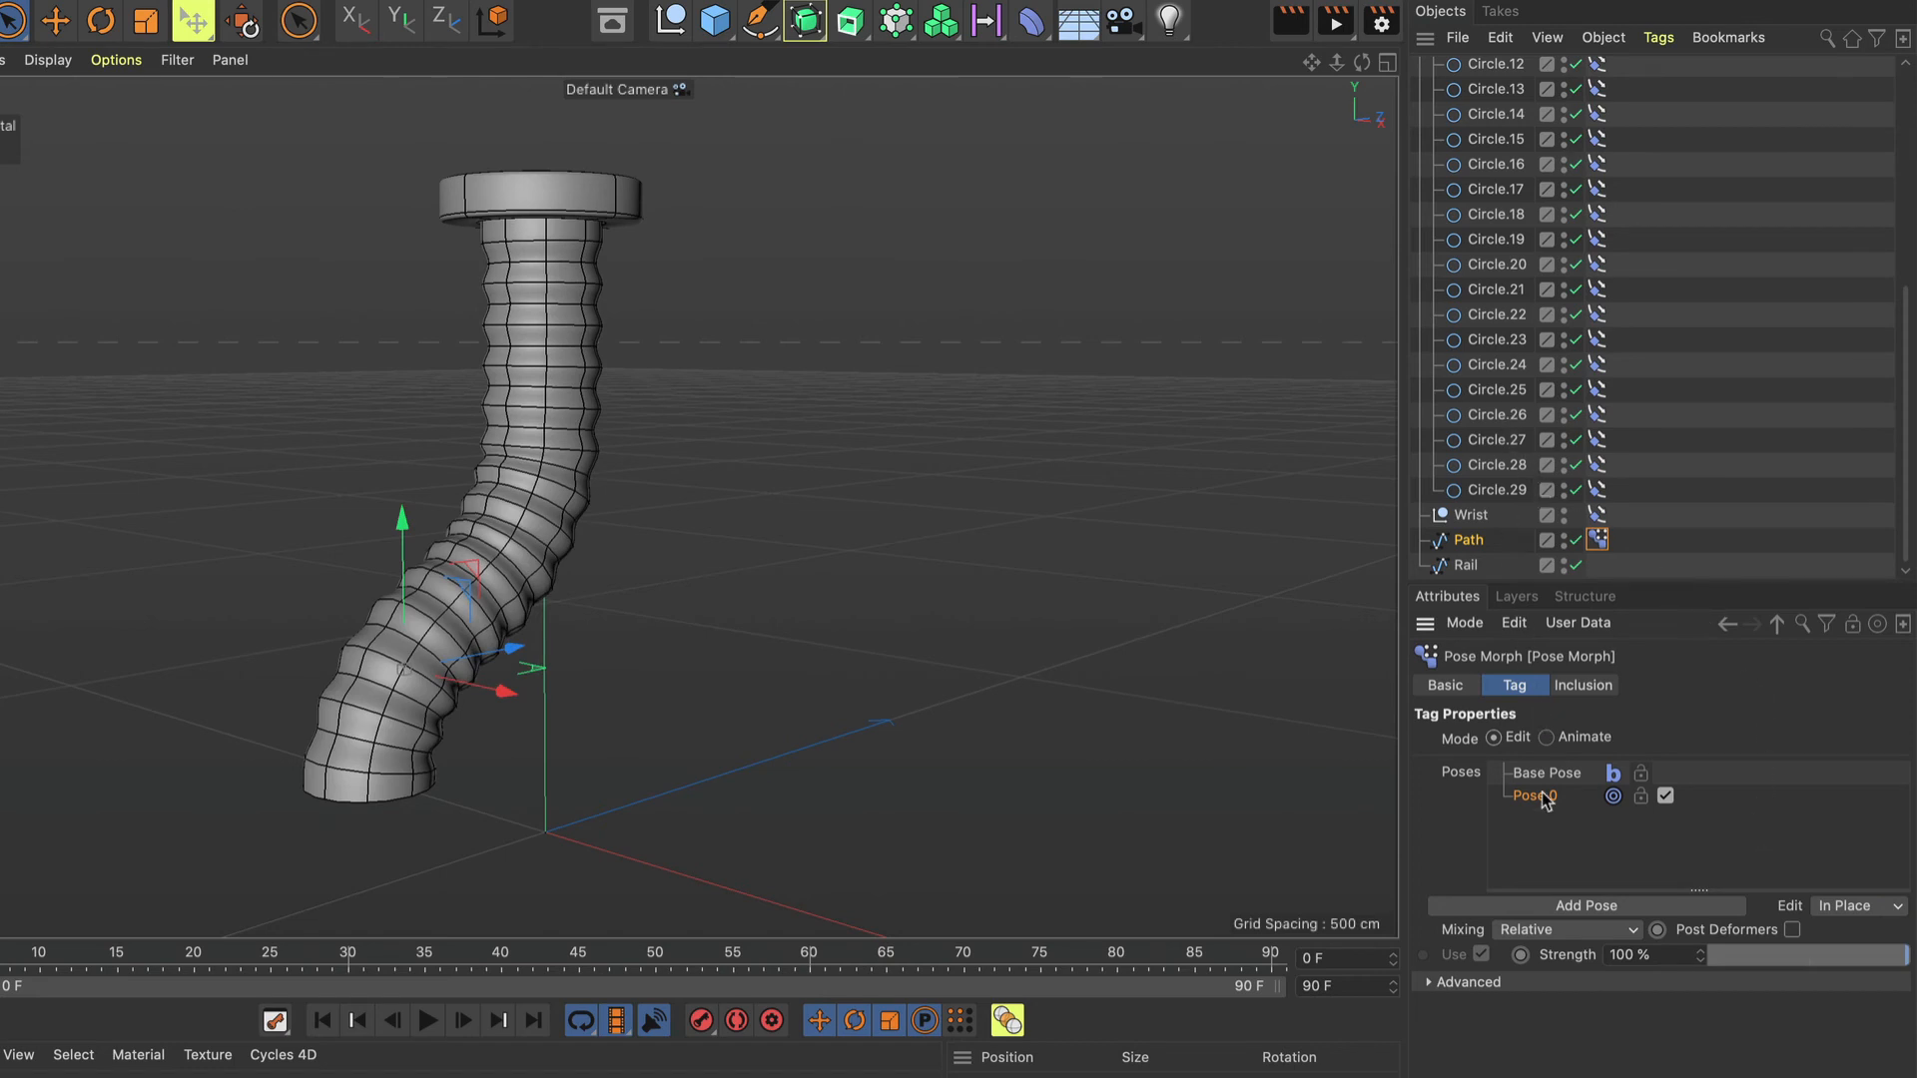
# Add a second pose to the Path's Pose Morph tag and select Pose.1 for editing.
pyautogui.click(1565, 905)
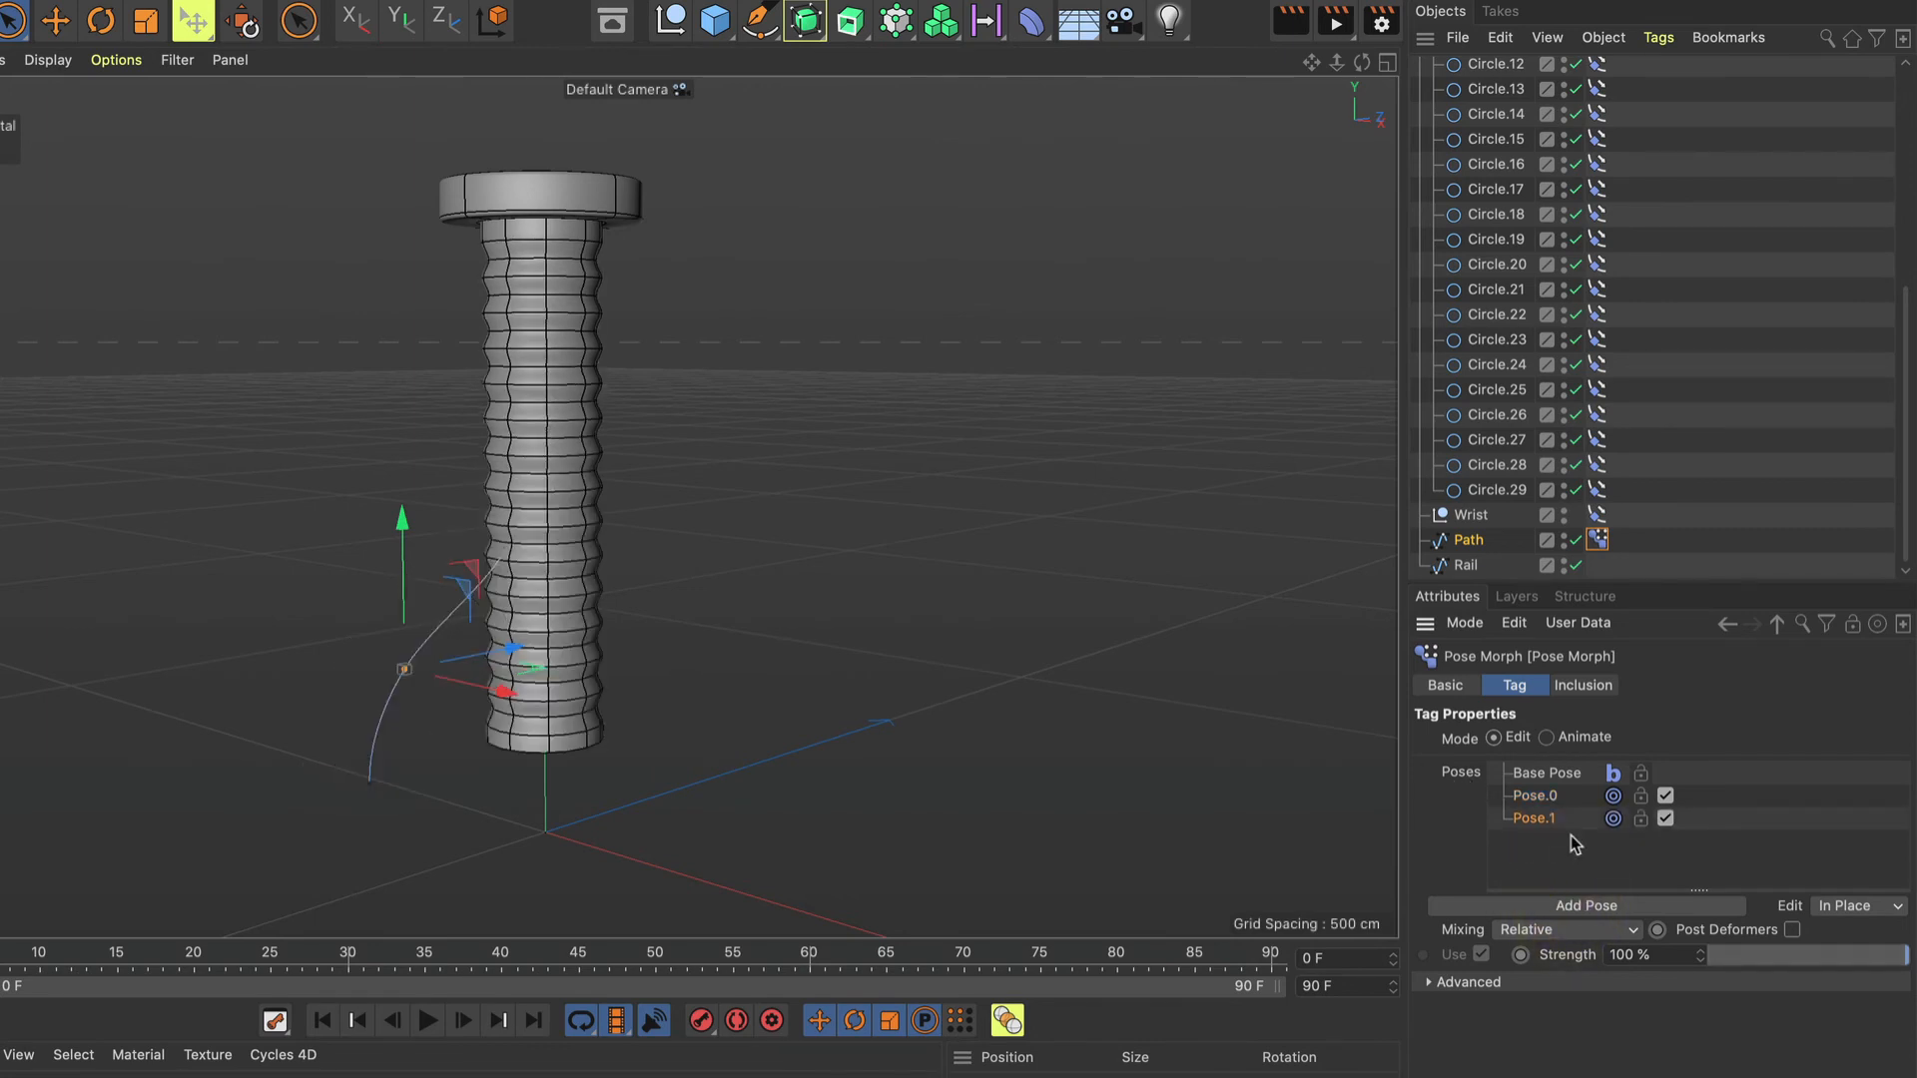
pyautogui.click(1538, 819)
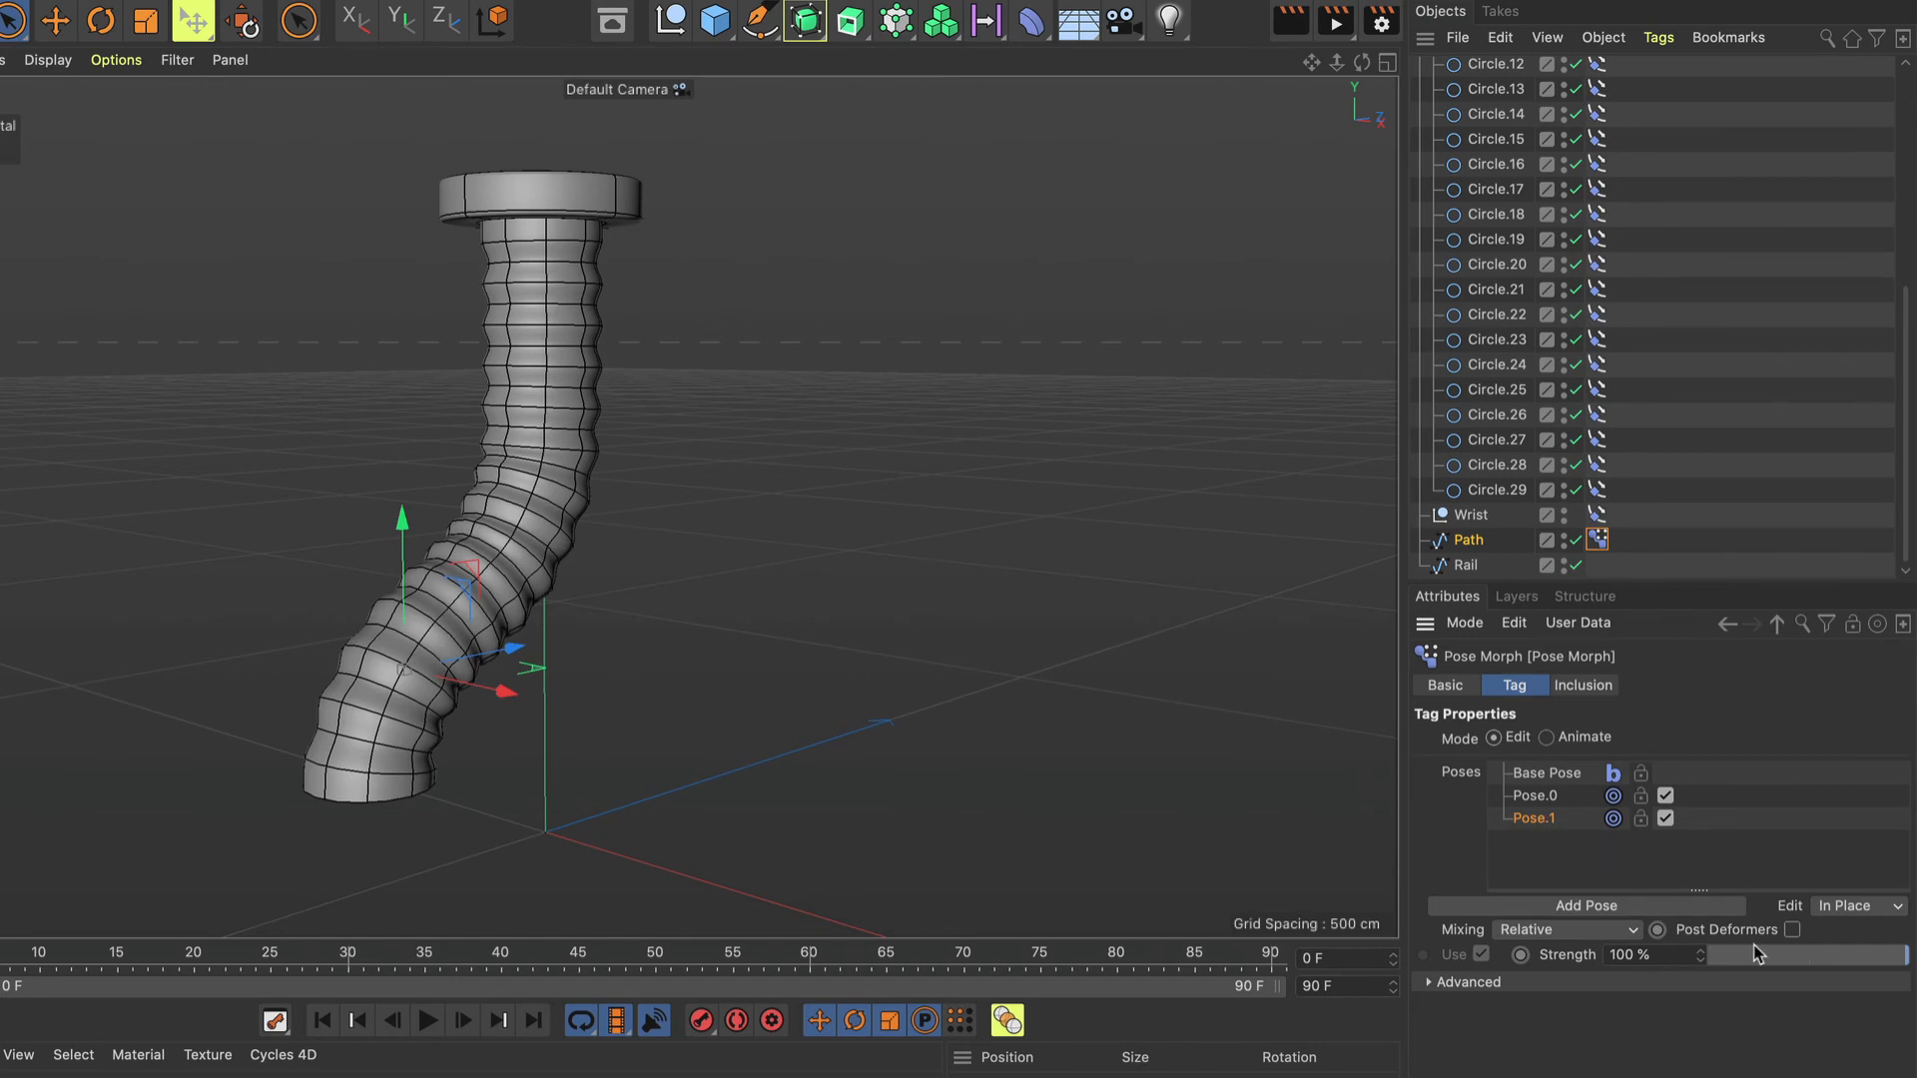
pyautogui.click(1534, 819)
# In the side view, shift the Path's second-lowest point slightly and its third-lowest point far toward positive Z for Pose.1.
pyautogui.press('F3')
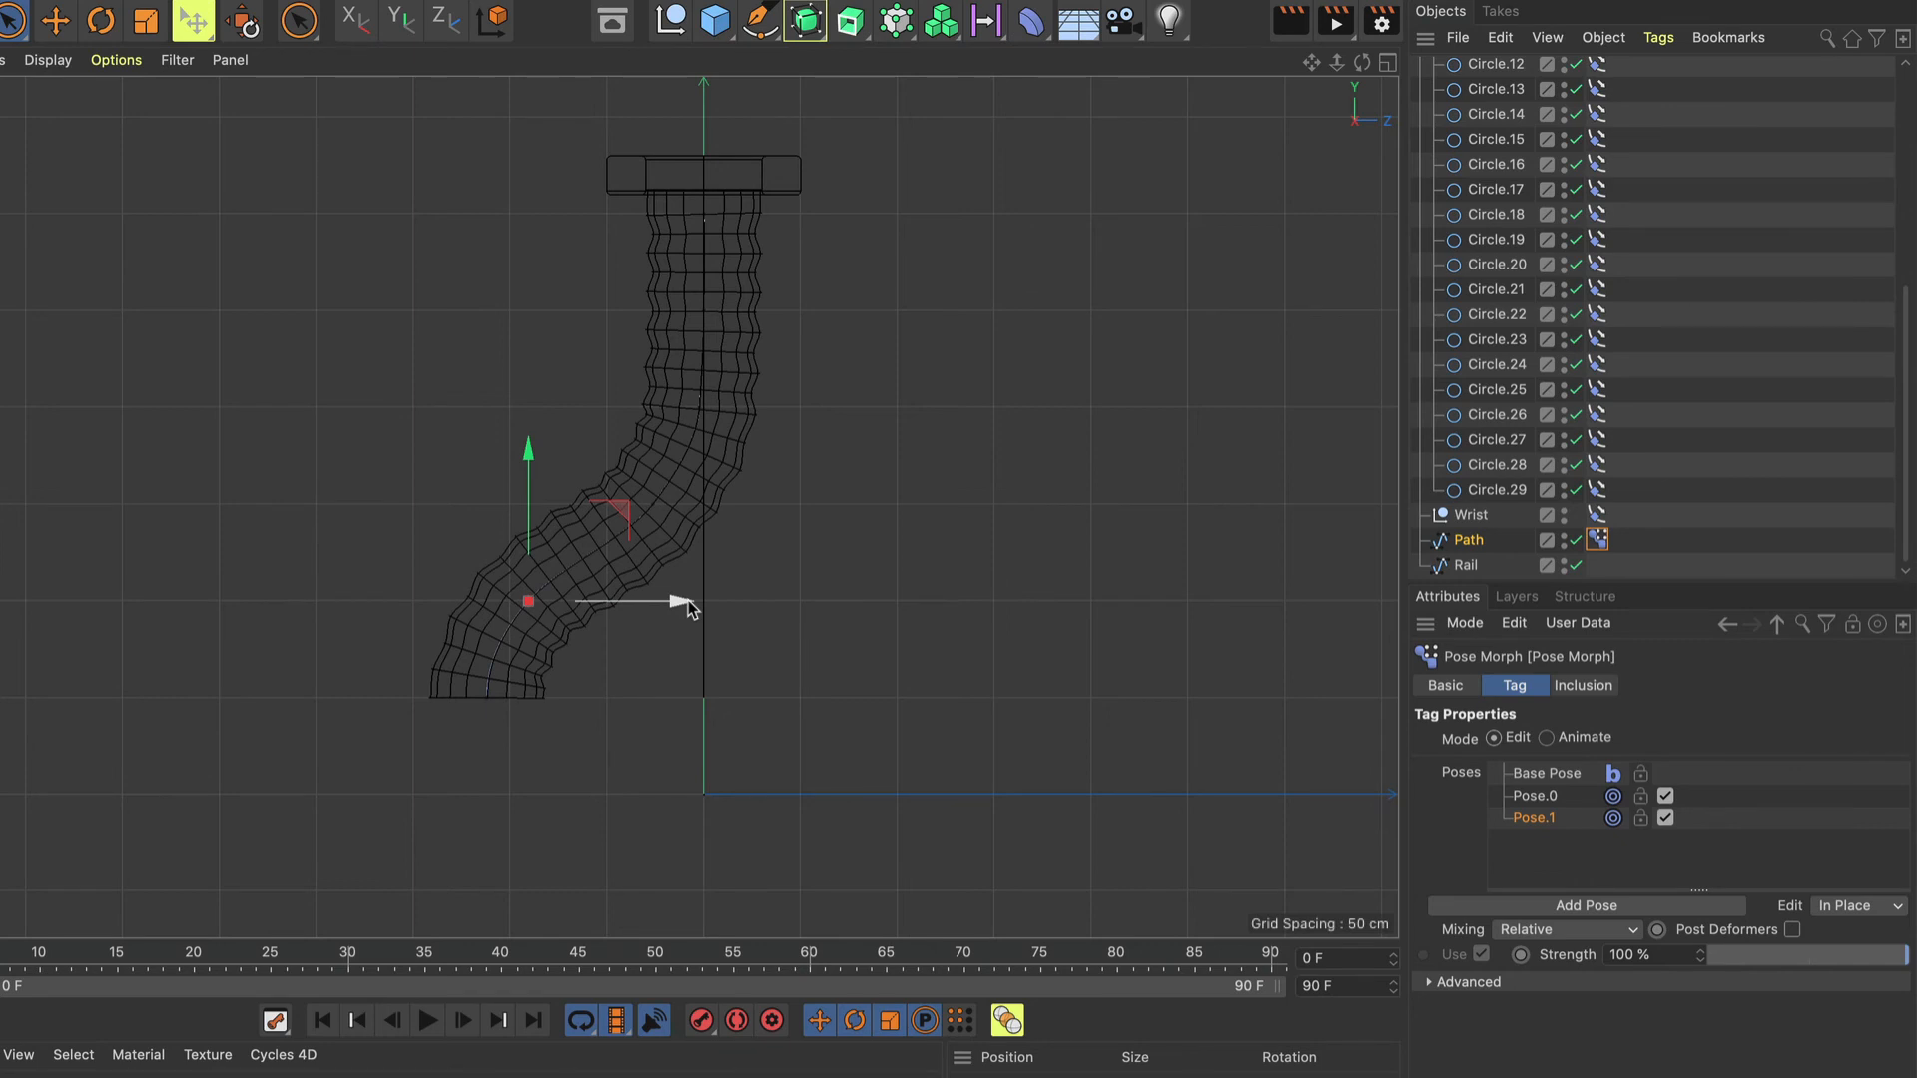
pyautogui.moveTo(689, 605); pyautogui.dragTo(701, 602)
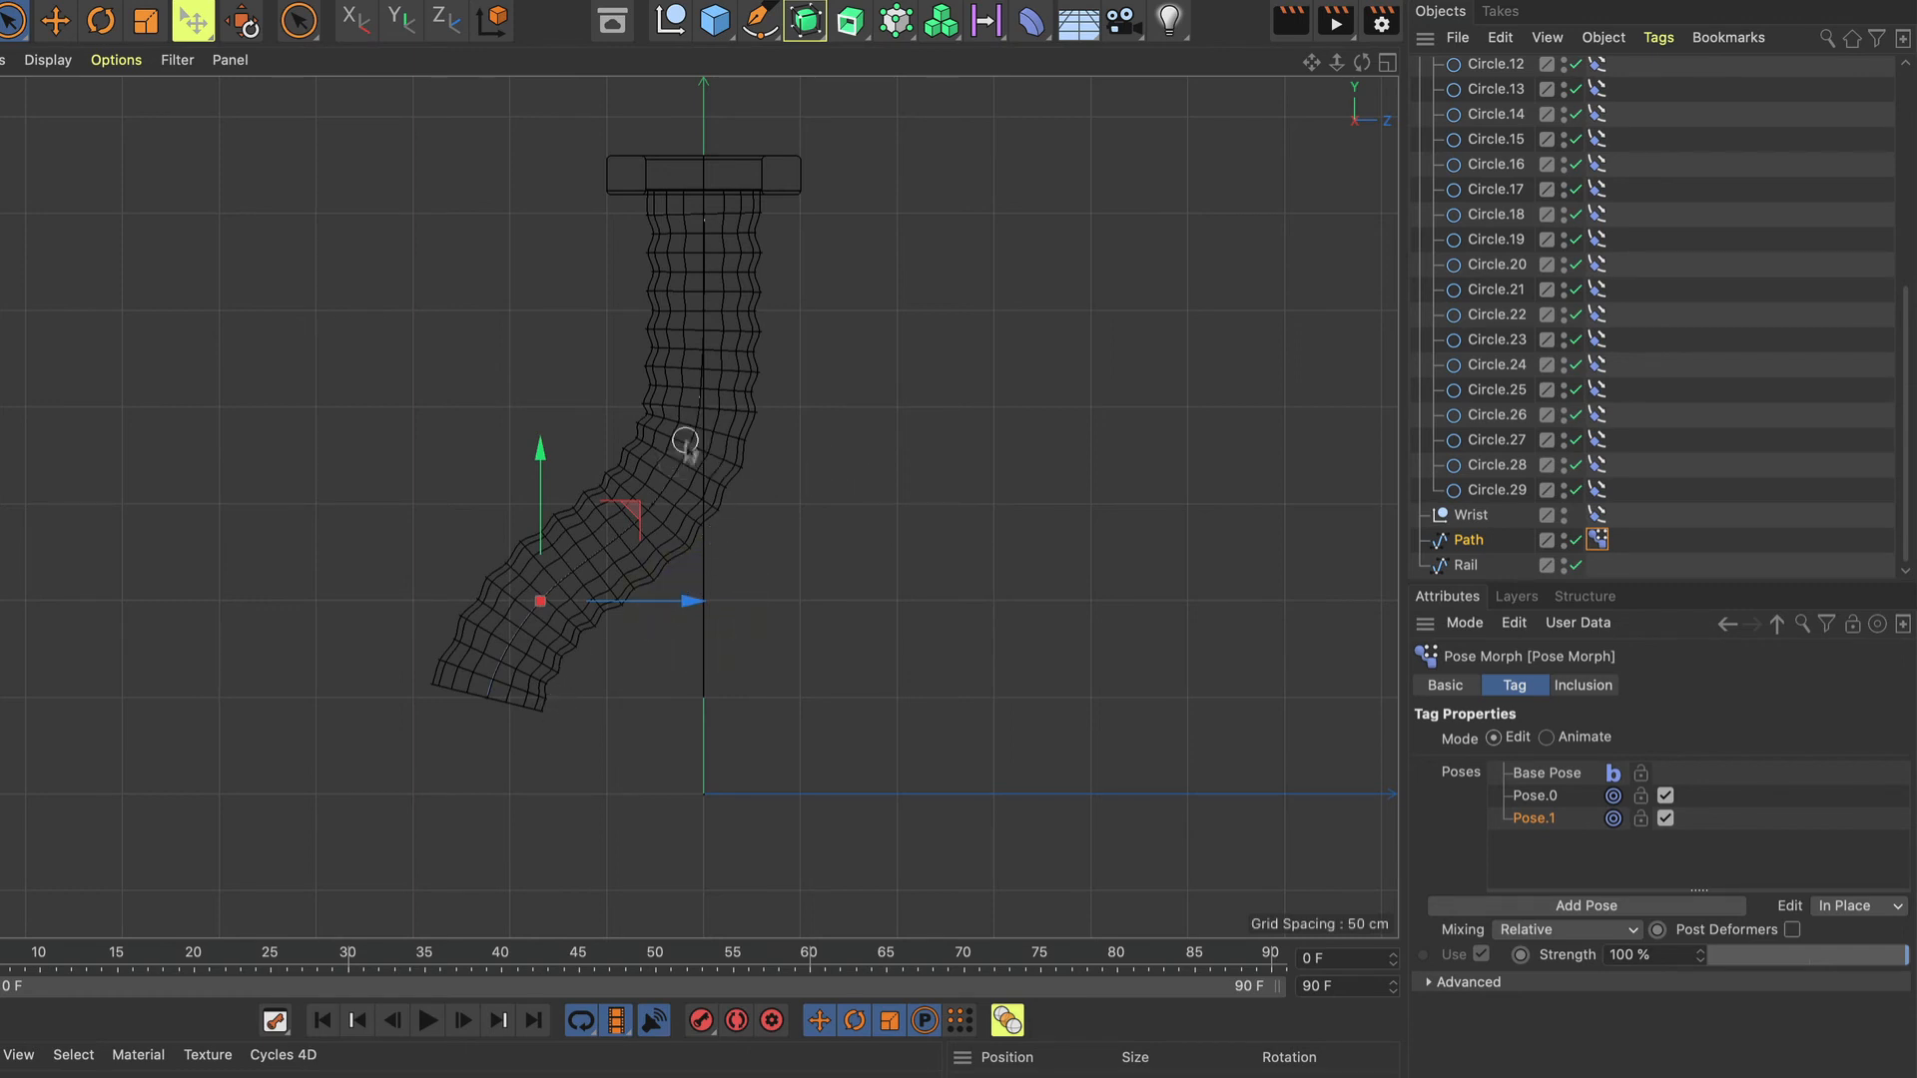
pyautogui.click(657, 515)
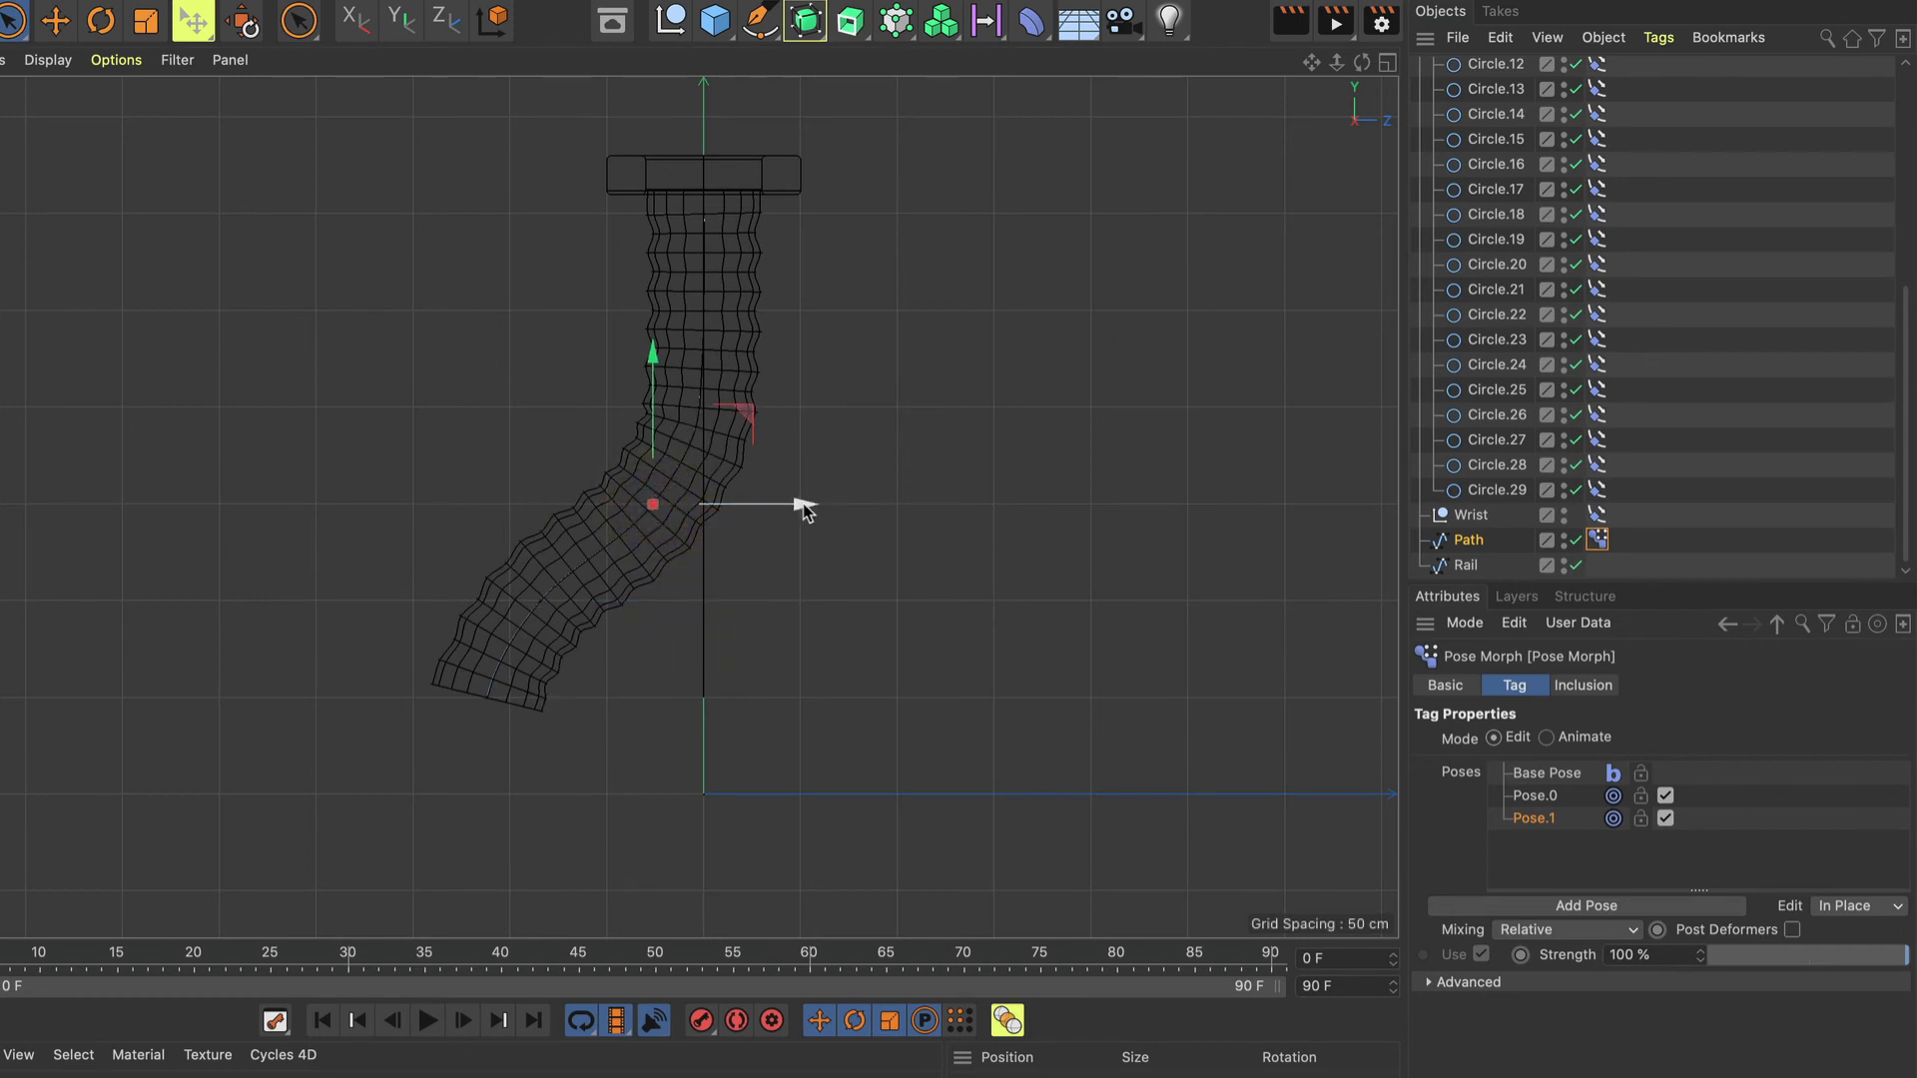
pyautogui.moveTo(803, 503); pyautogui.dragTo(944, 497)
pyautogui.click(943, 497)
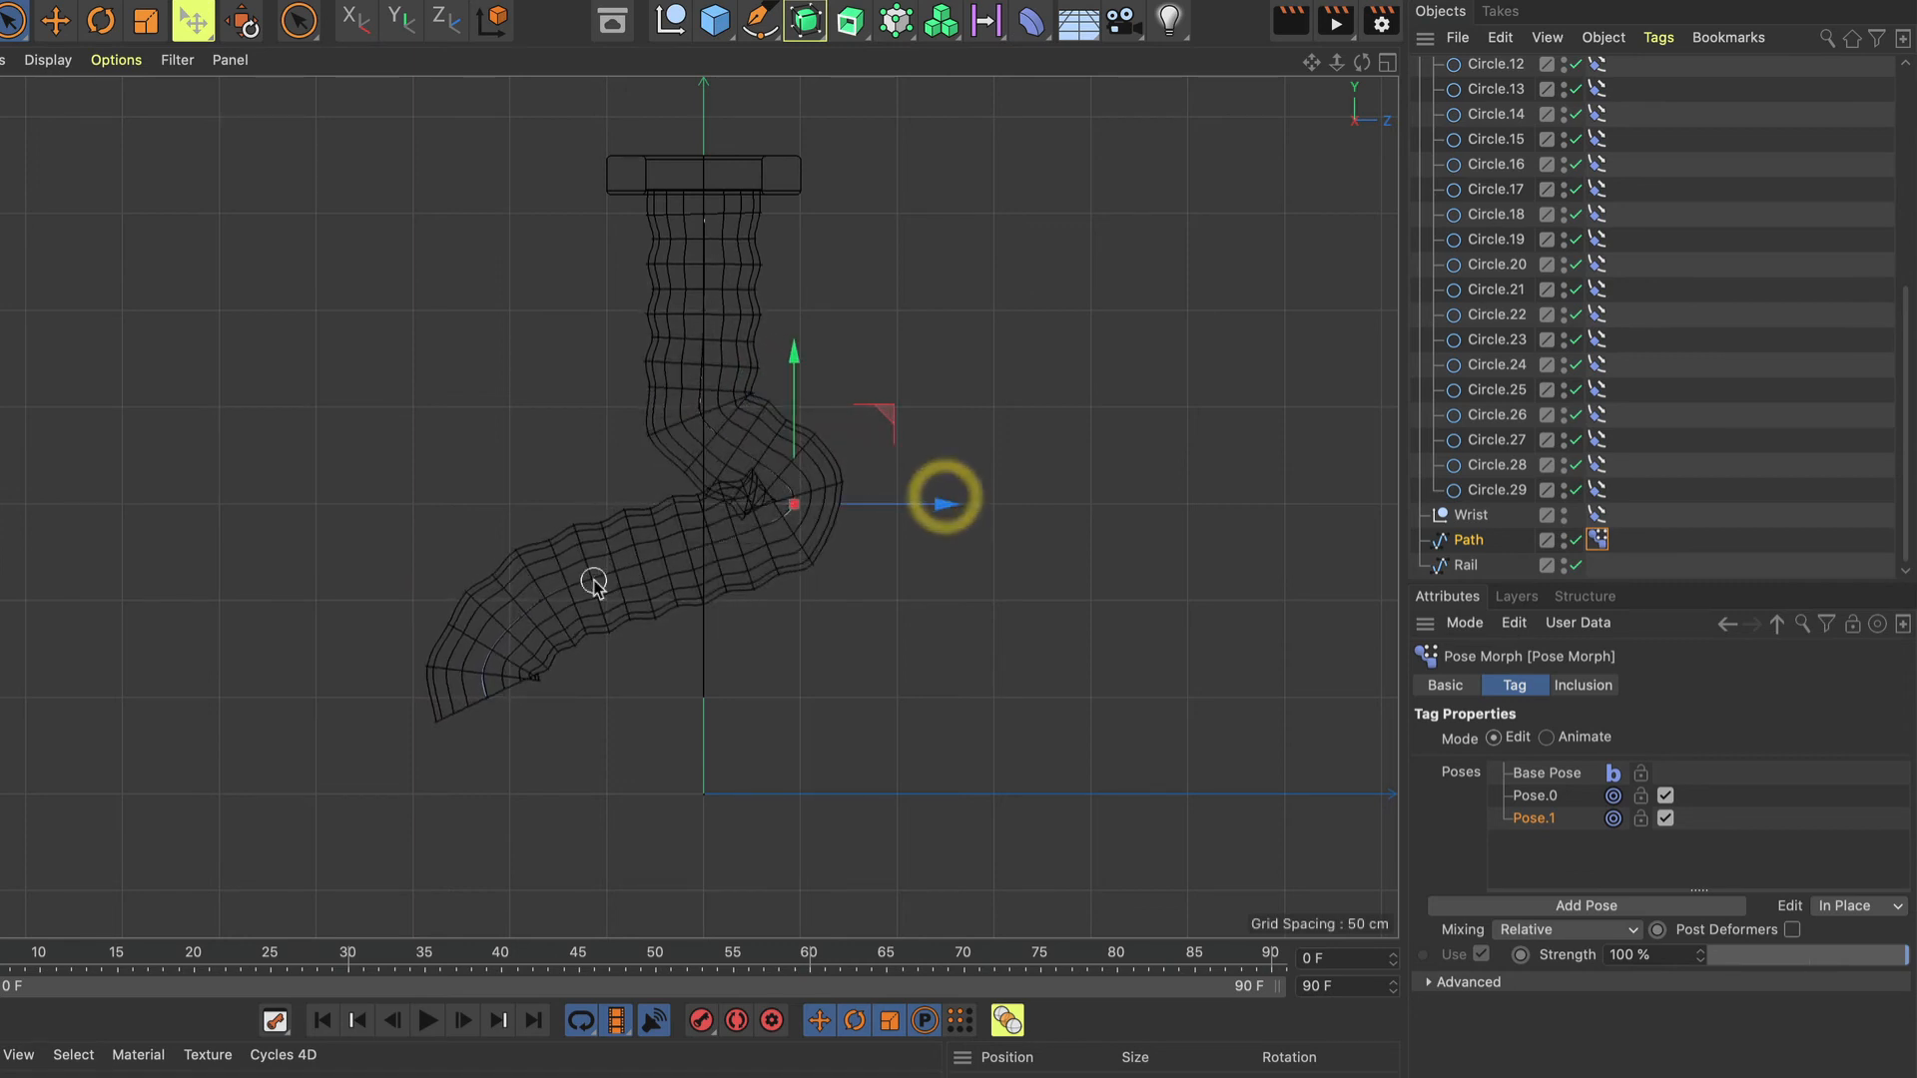
# Move the Path's two lowest points together across the vertical axis, well toward positive Z.
pyautogui.click(721, 546)
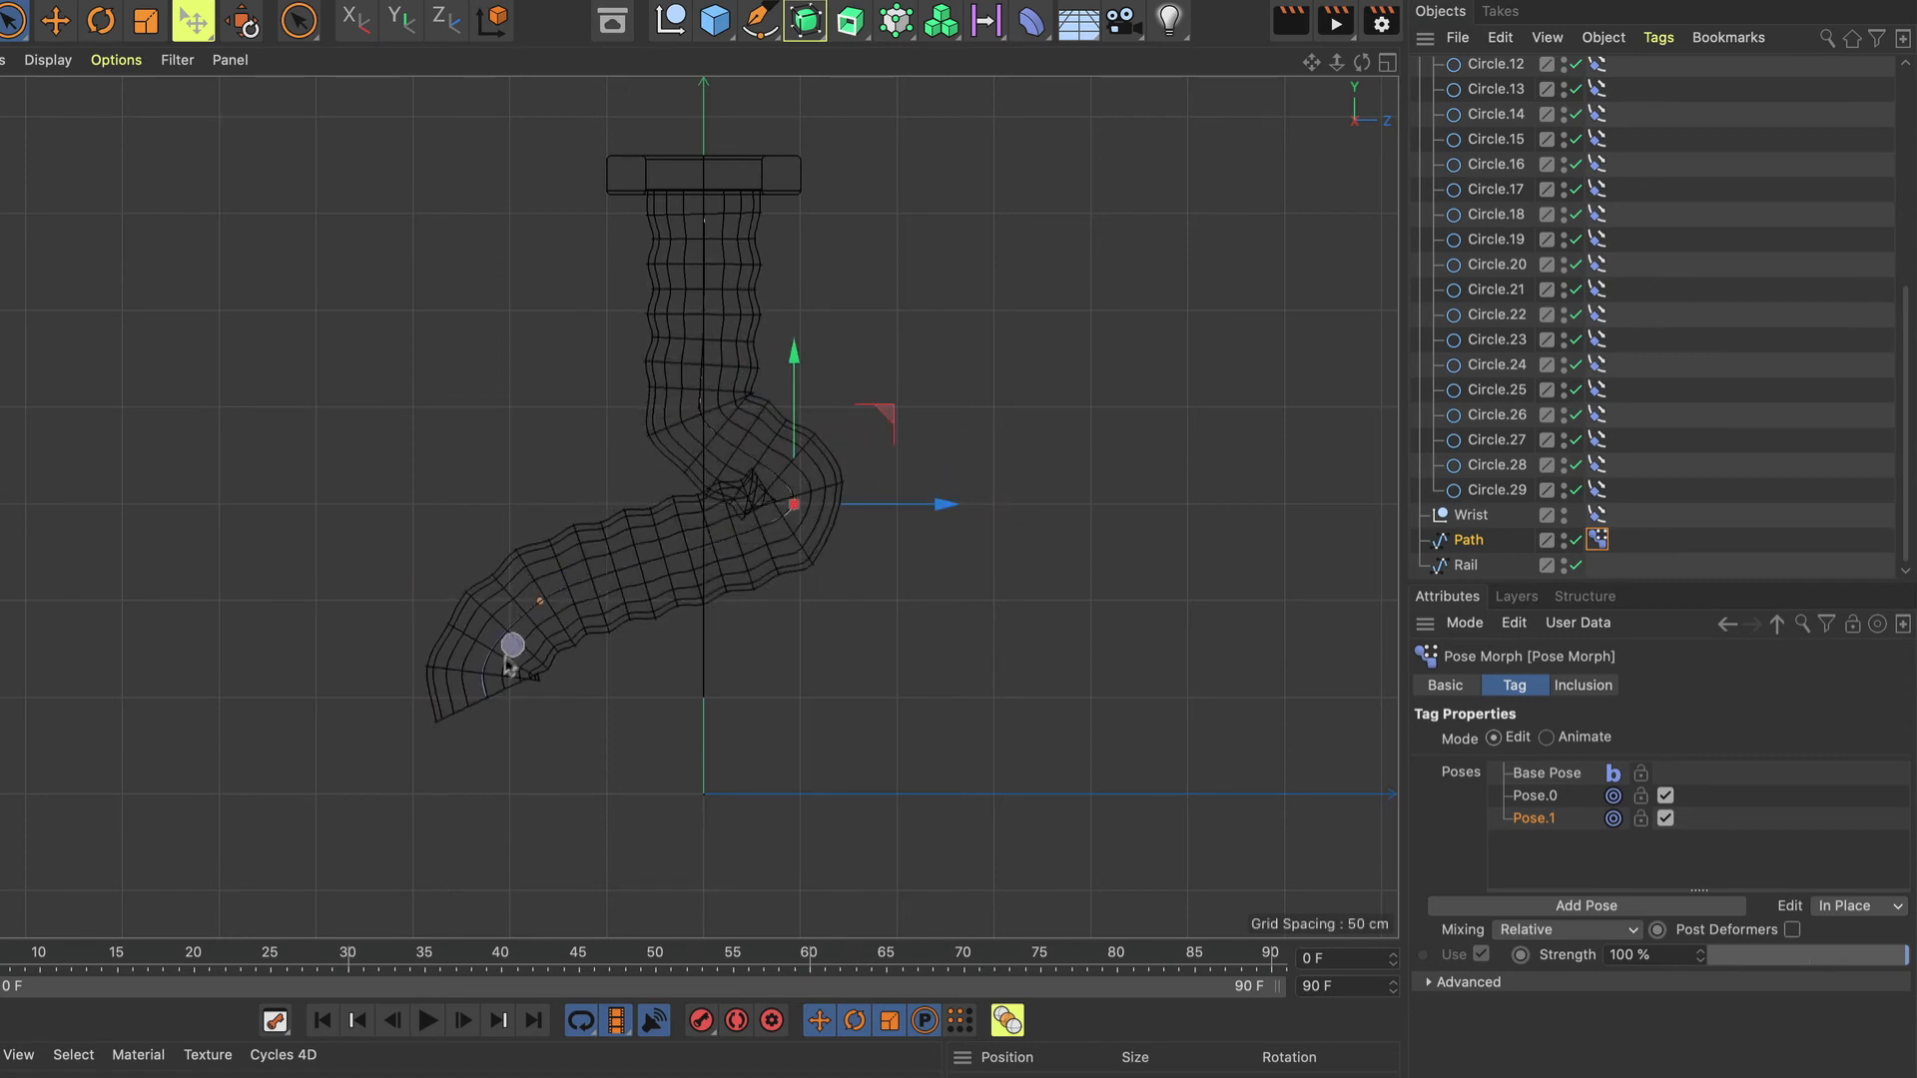
pyautogui.moveTo(488, 713); pyautogui.dragTo(543, 612)
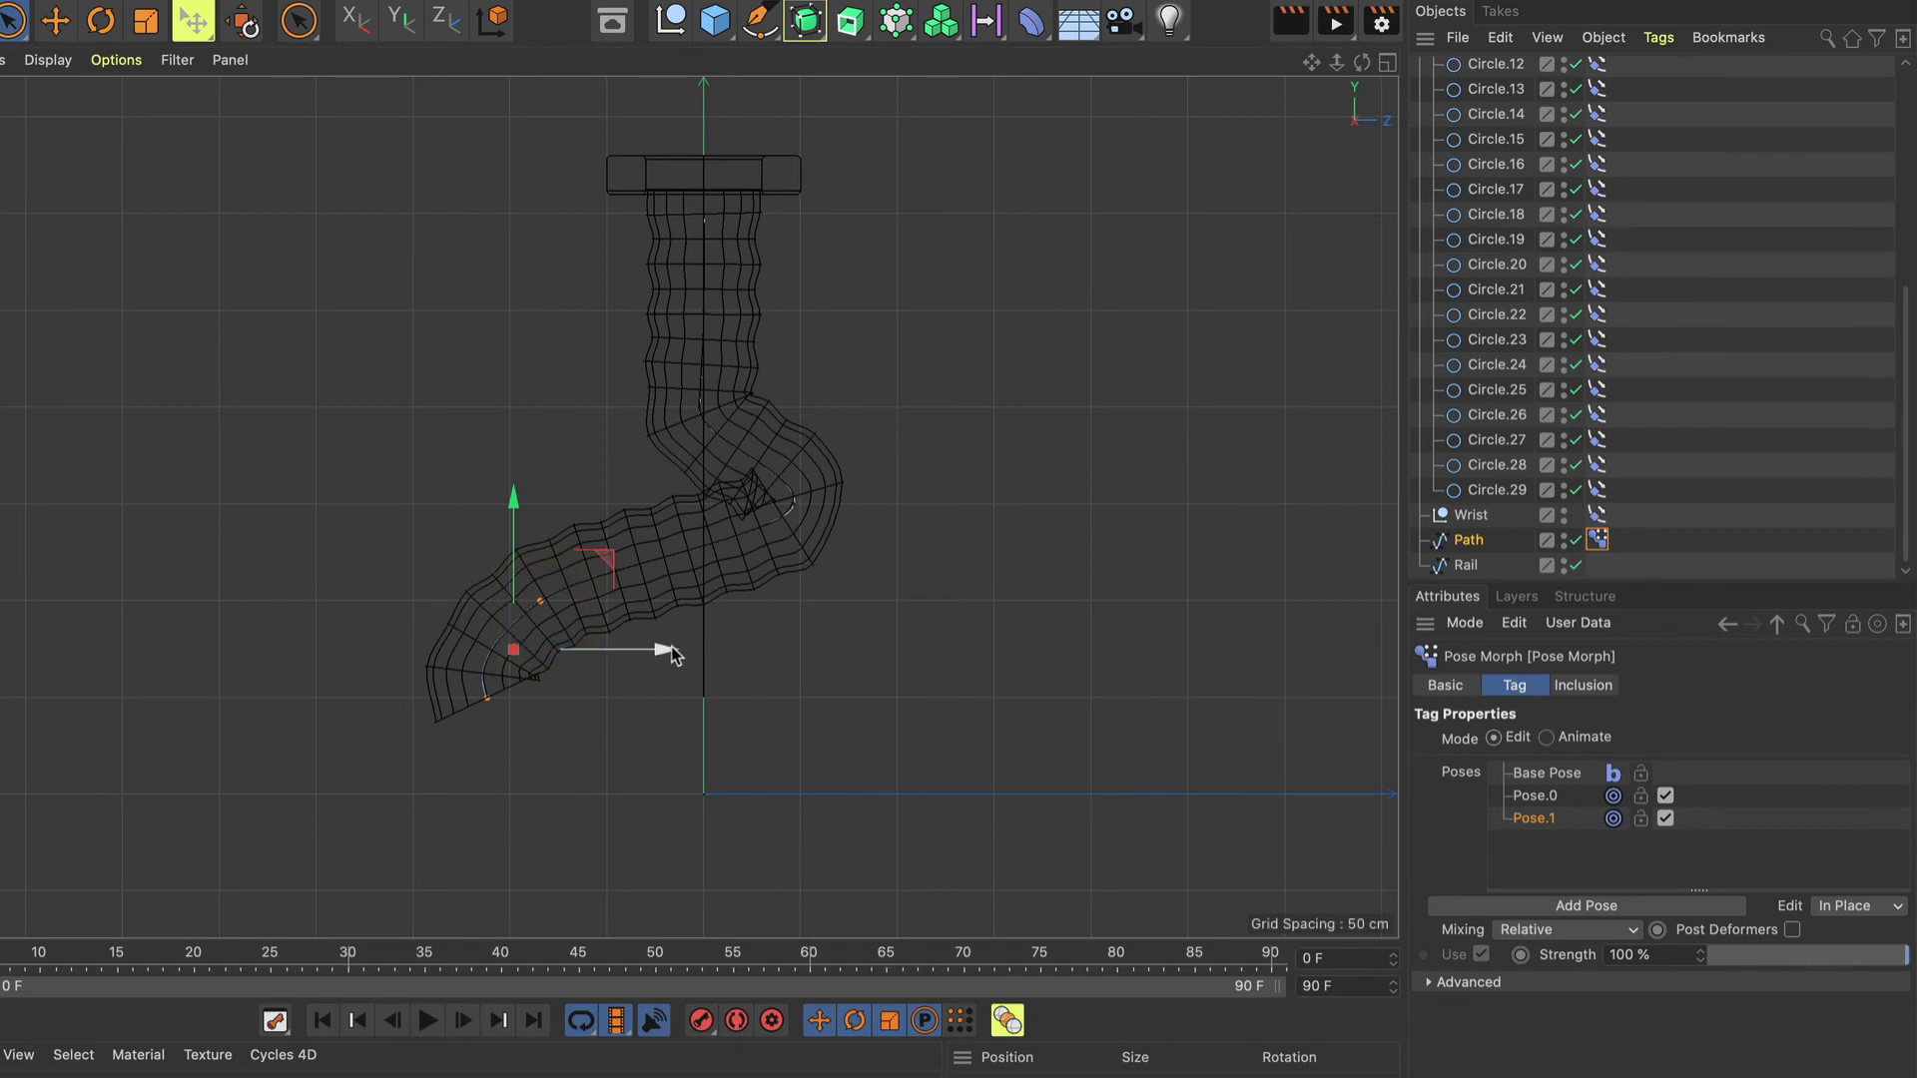
pyautogui.moveTo(673, 653); pyautogui.dragTo(1084, 606)
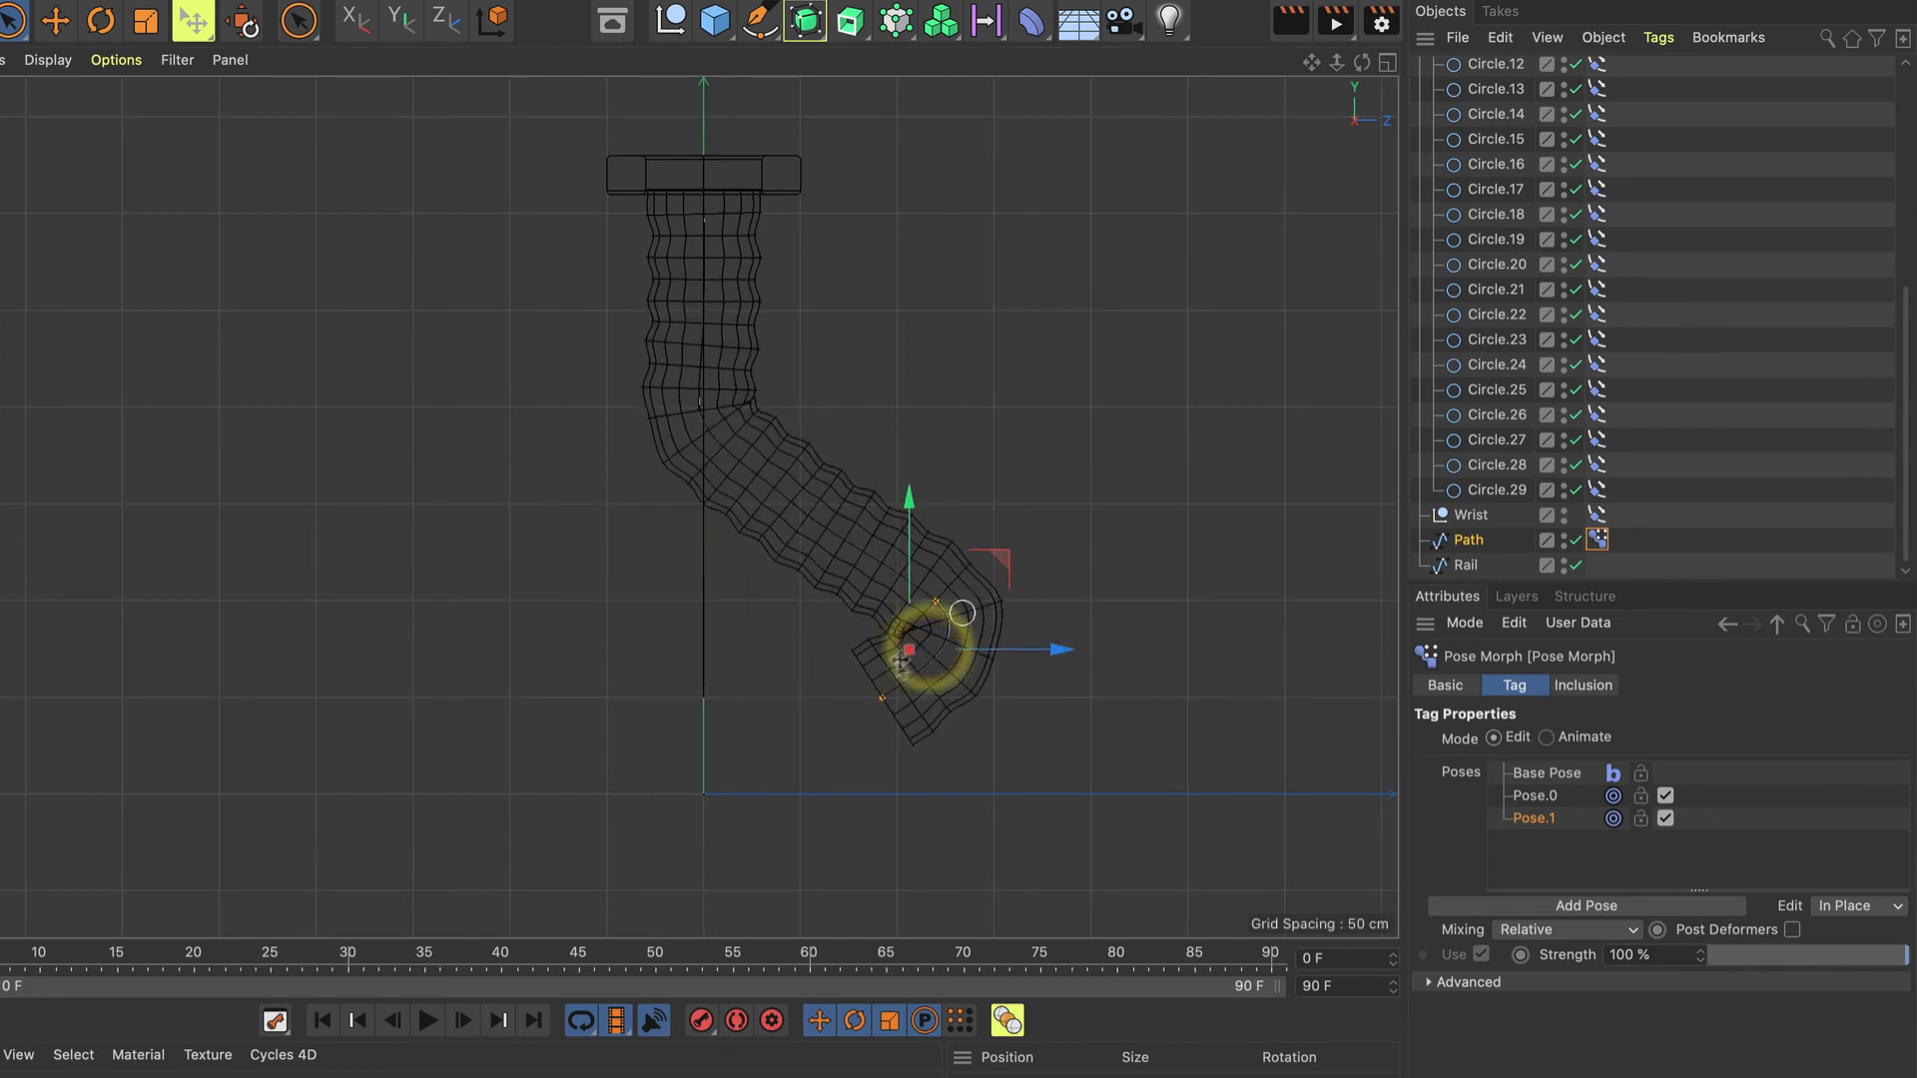
# Select the Path's three lowest points and move them together upward and further toward positive Z.
pyautogui.click(880, 696)
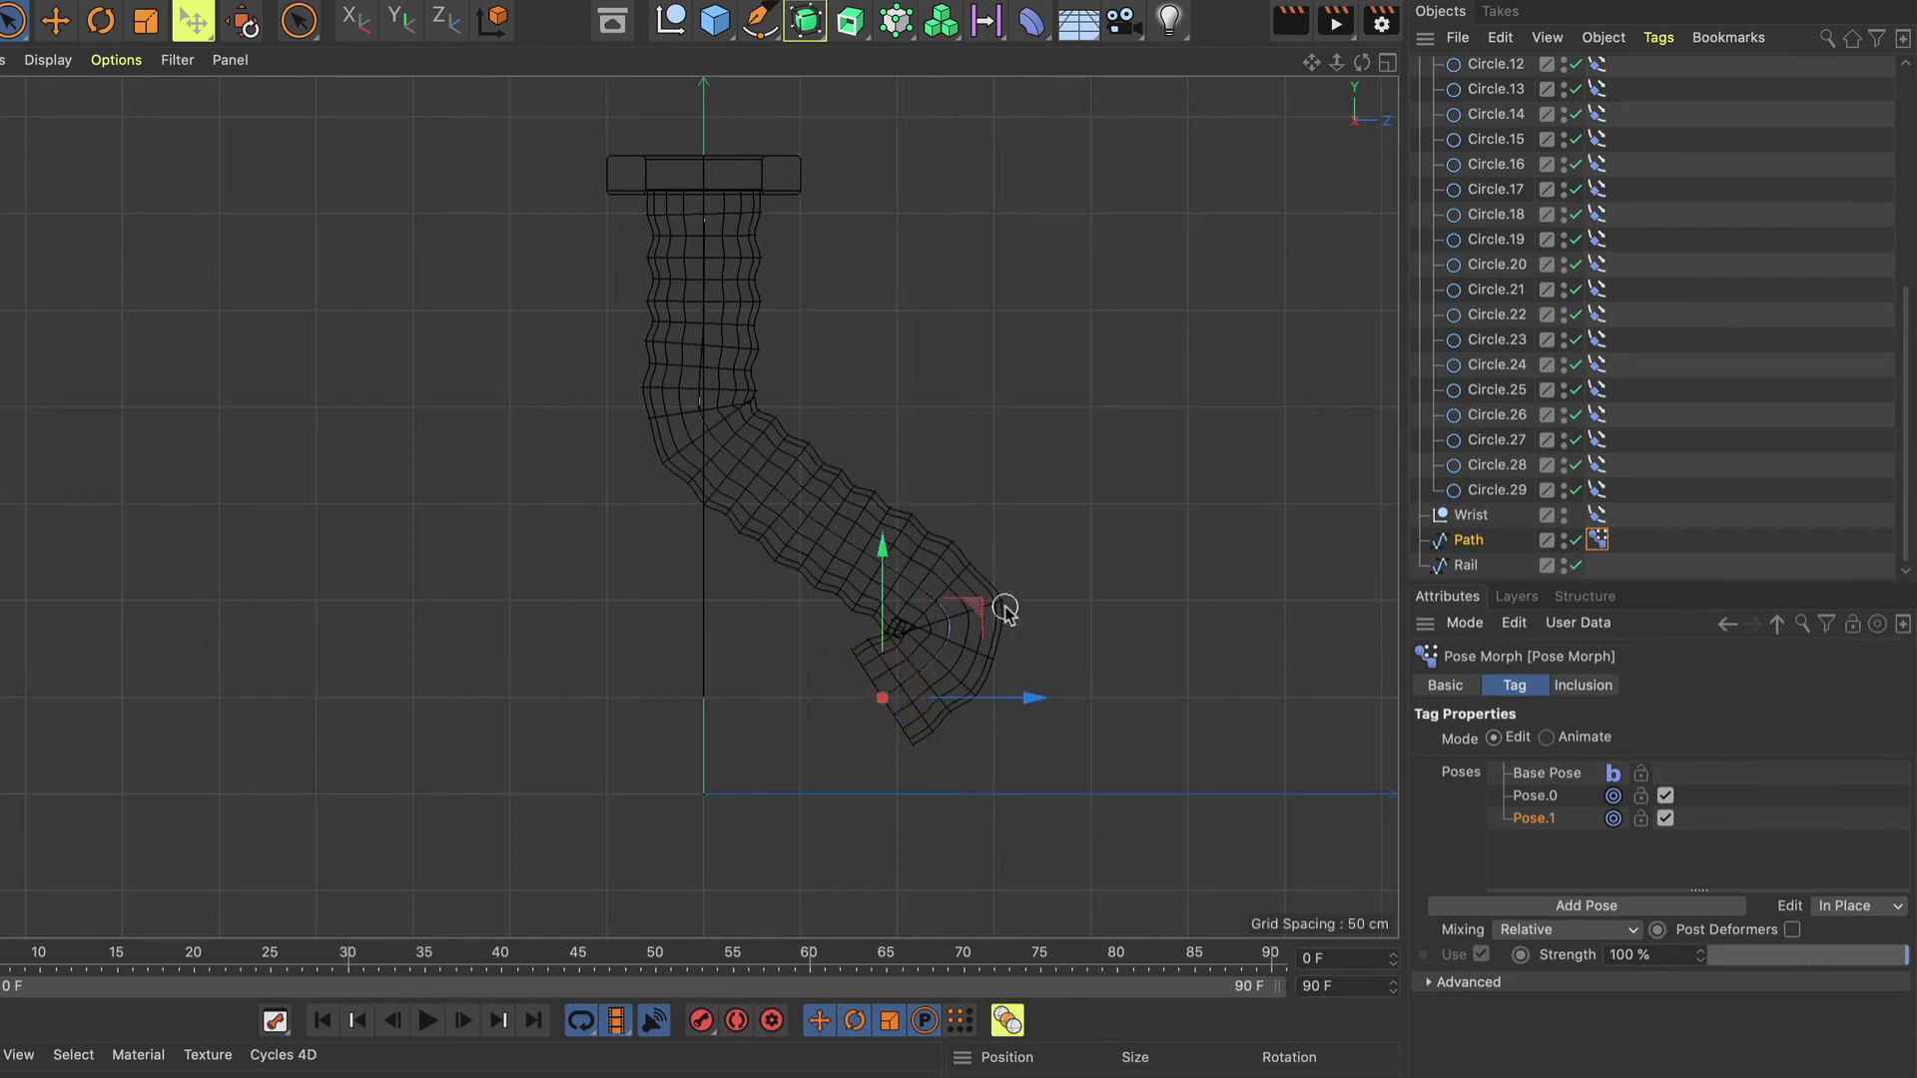
pyautogui.click(856, 537)
pyautogui.click(862, 544)
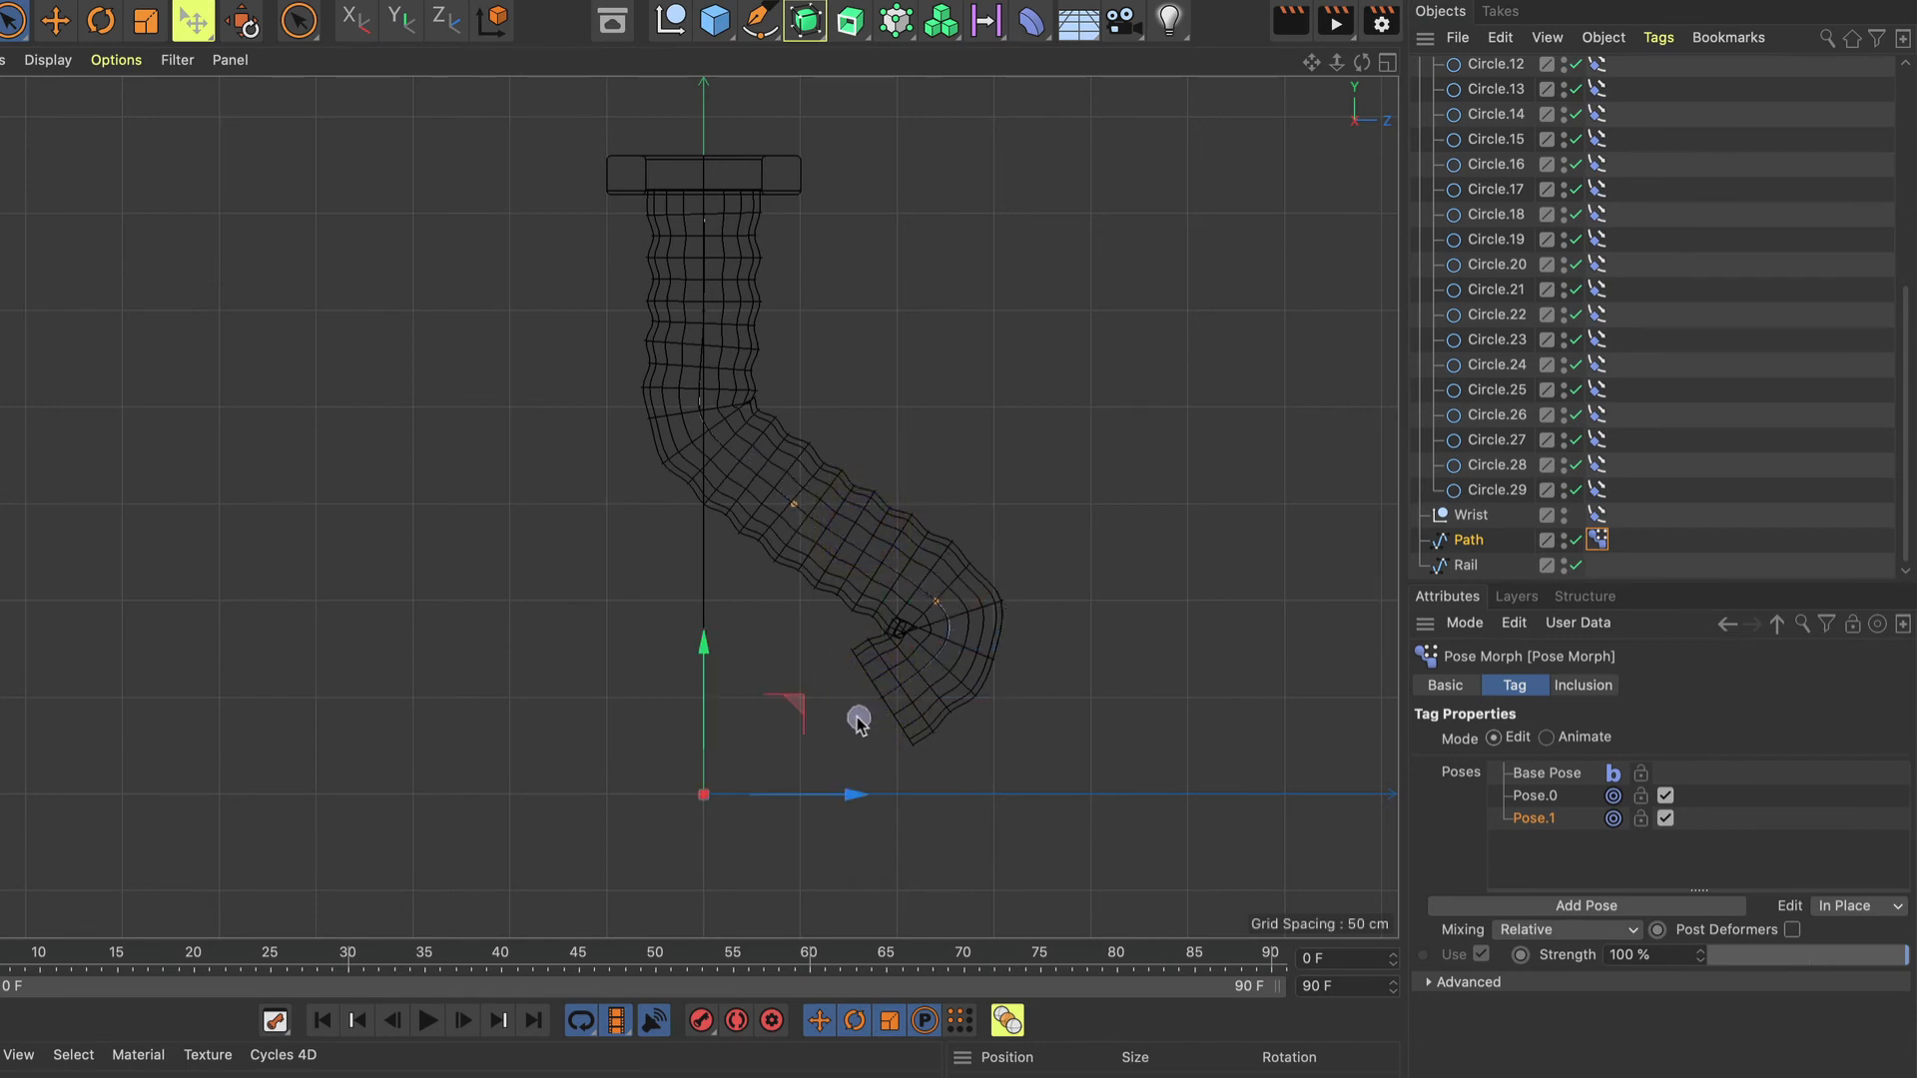
pyautogui.click(964, 648)
pyautogui.click(1038, 484)
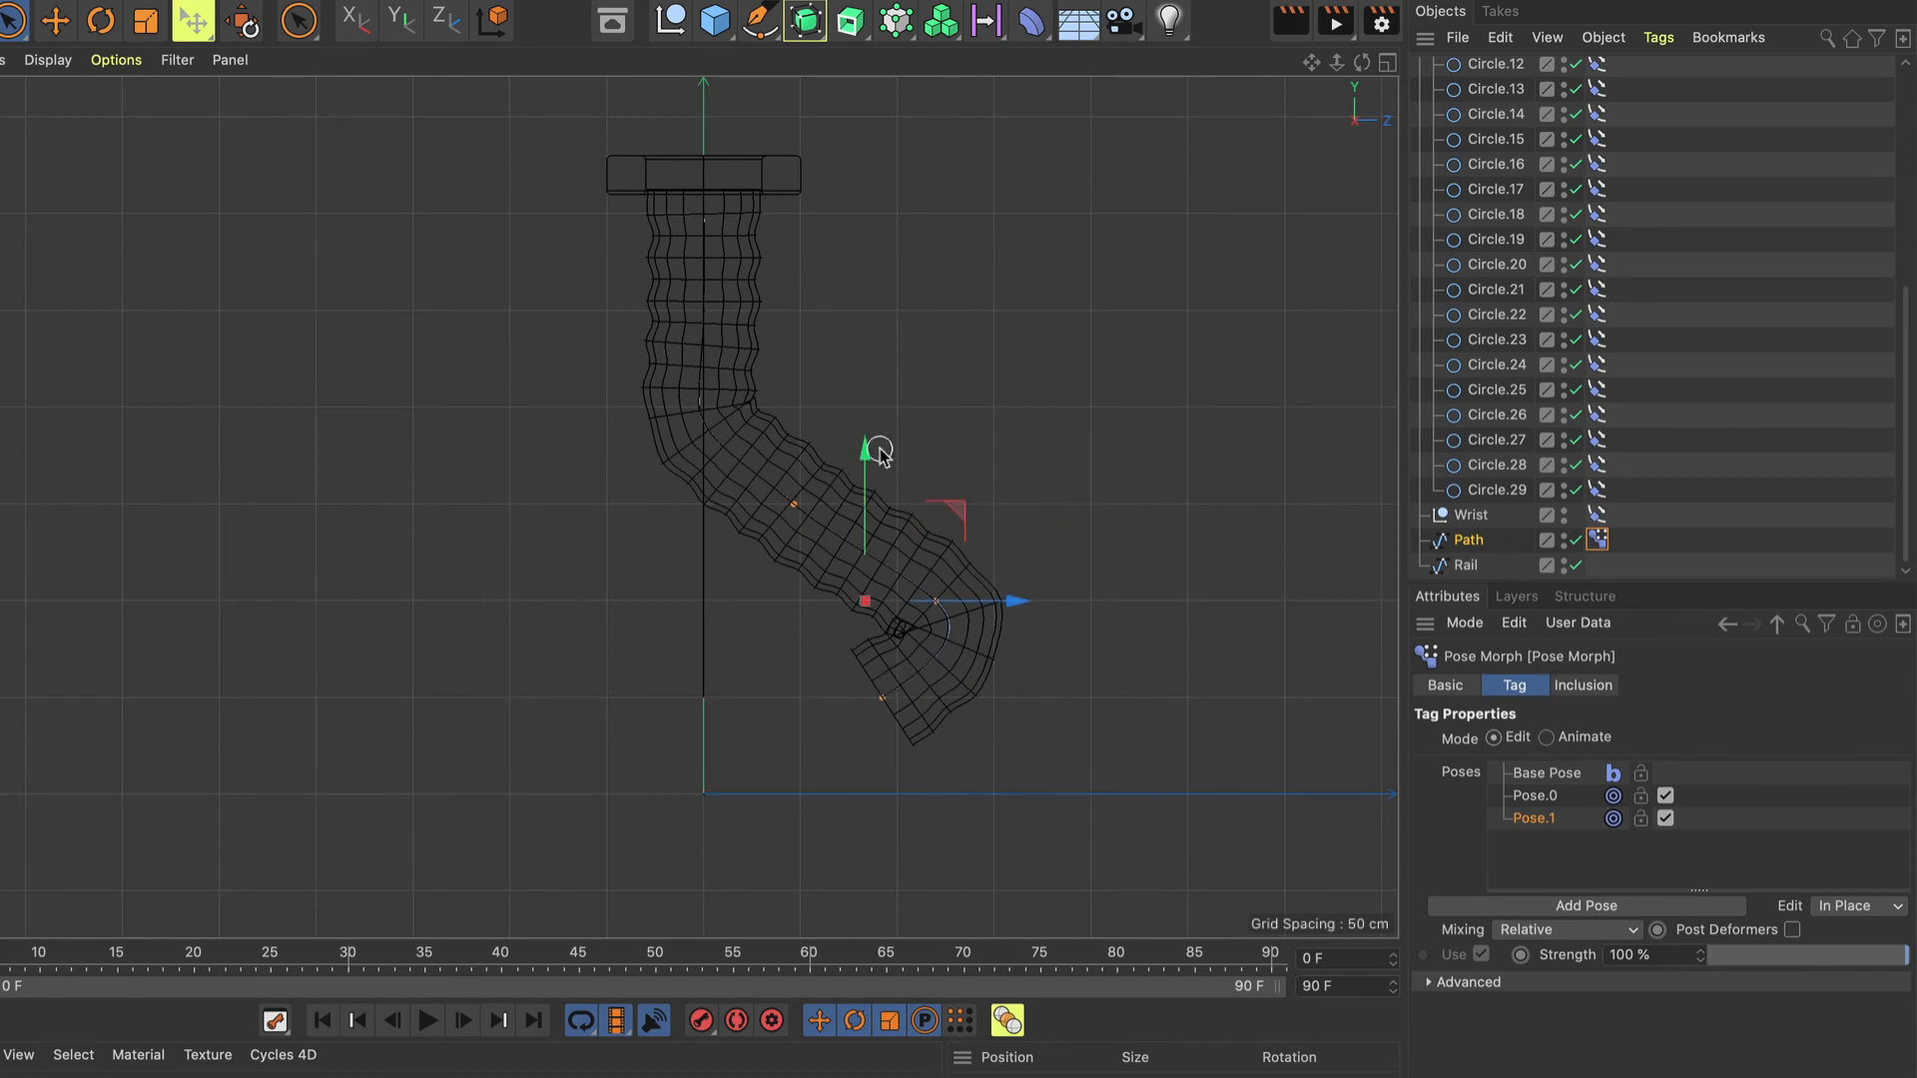
pyautogui.moveTo(871, 451); pyautogui.dragTo(886, 370)
pyautogui.moveTo(1007, 516); pyautogui.dragTo(1101, 516)
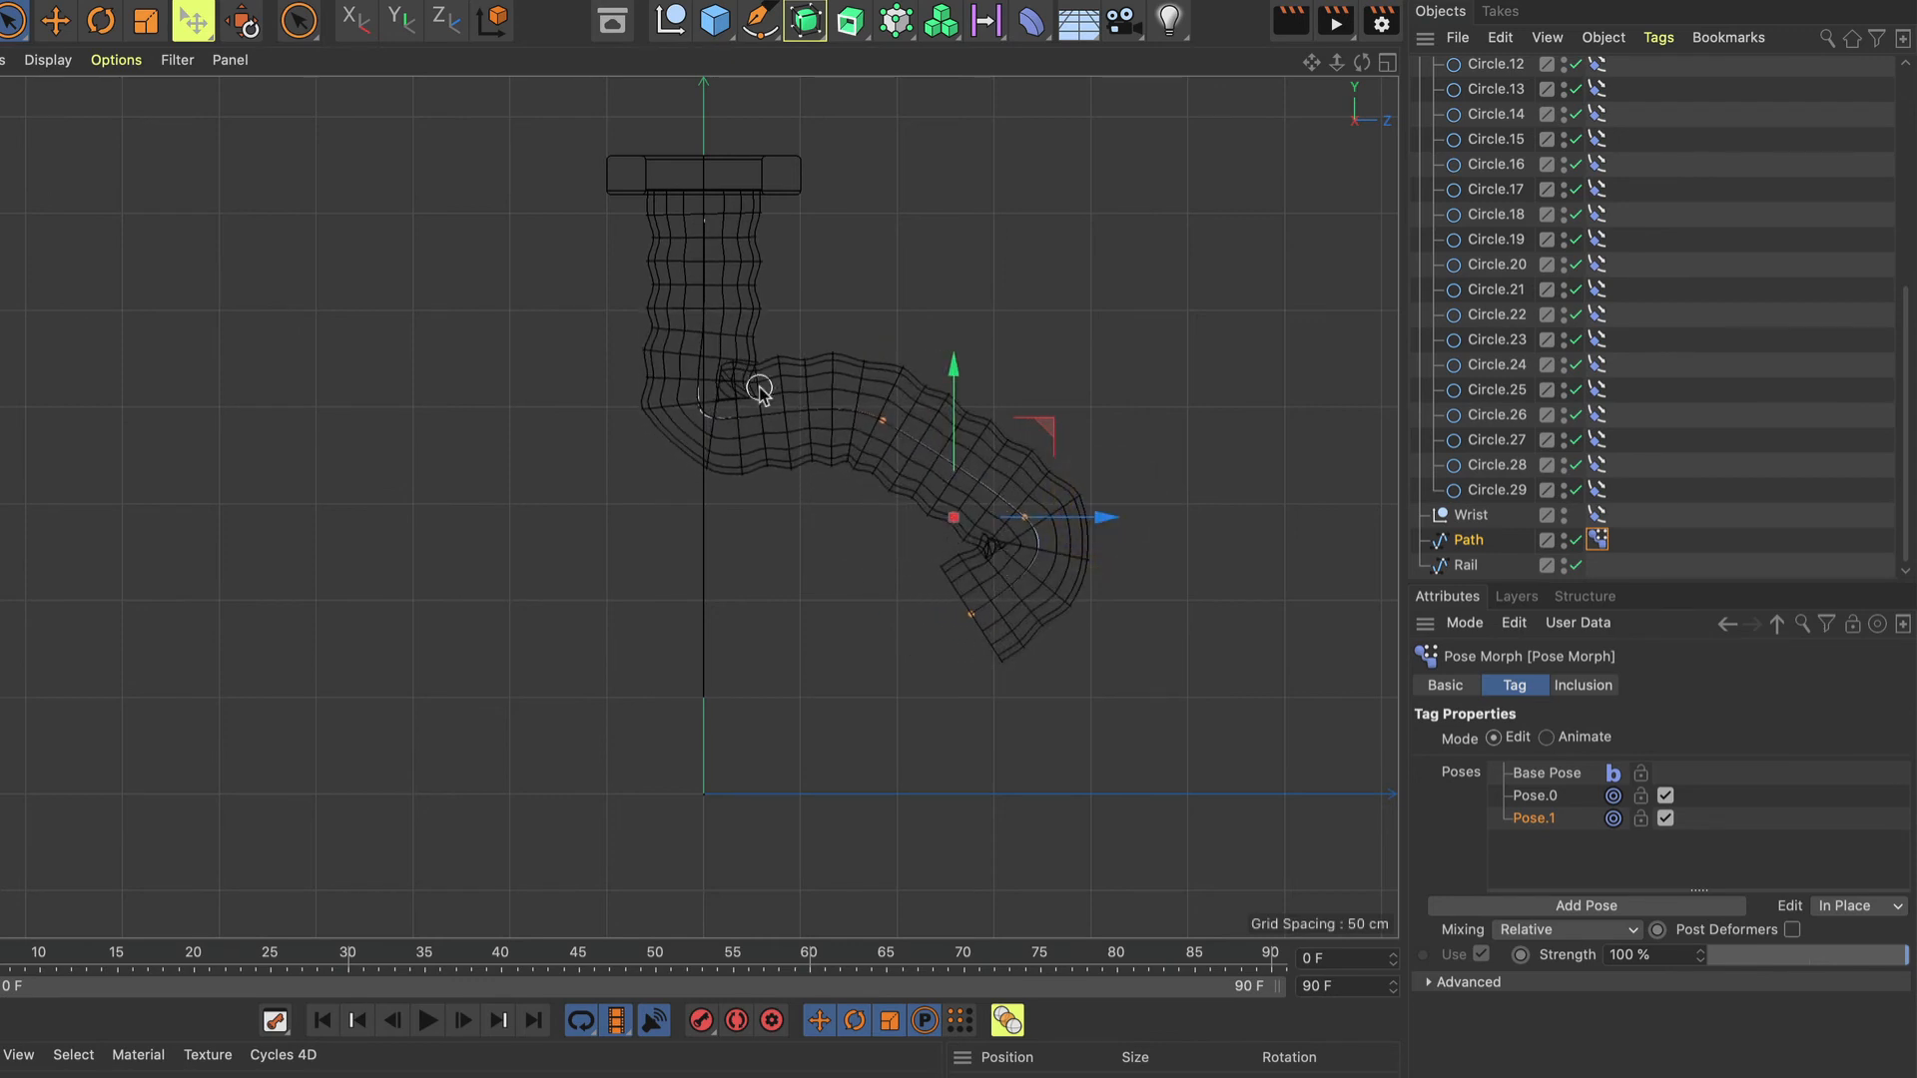
# Move the Path's fourth-lowest point up and toward positive Z, and shift the third-lowest point toward positive Z.
pyautogui.click(699, 409)
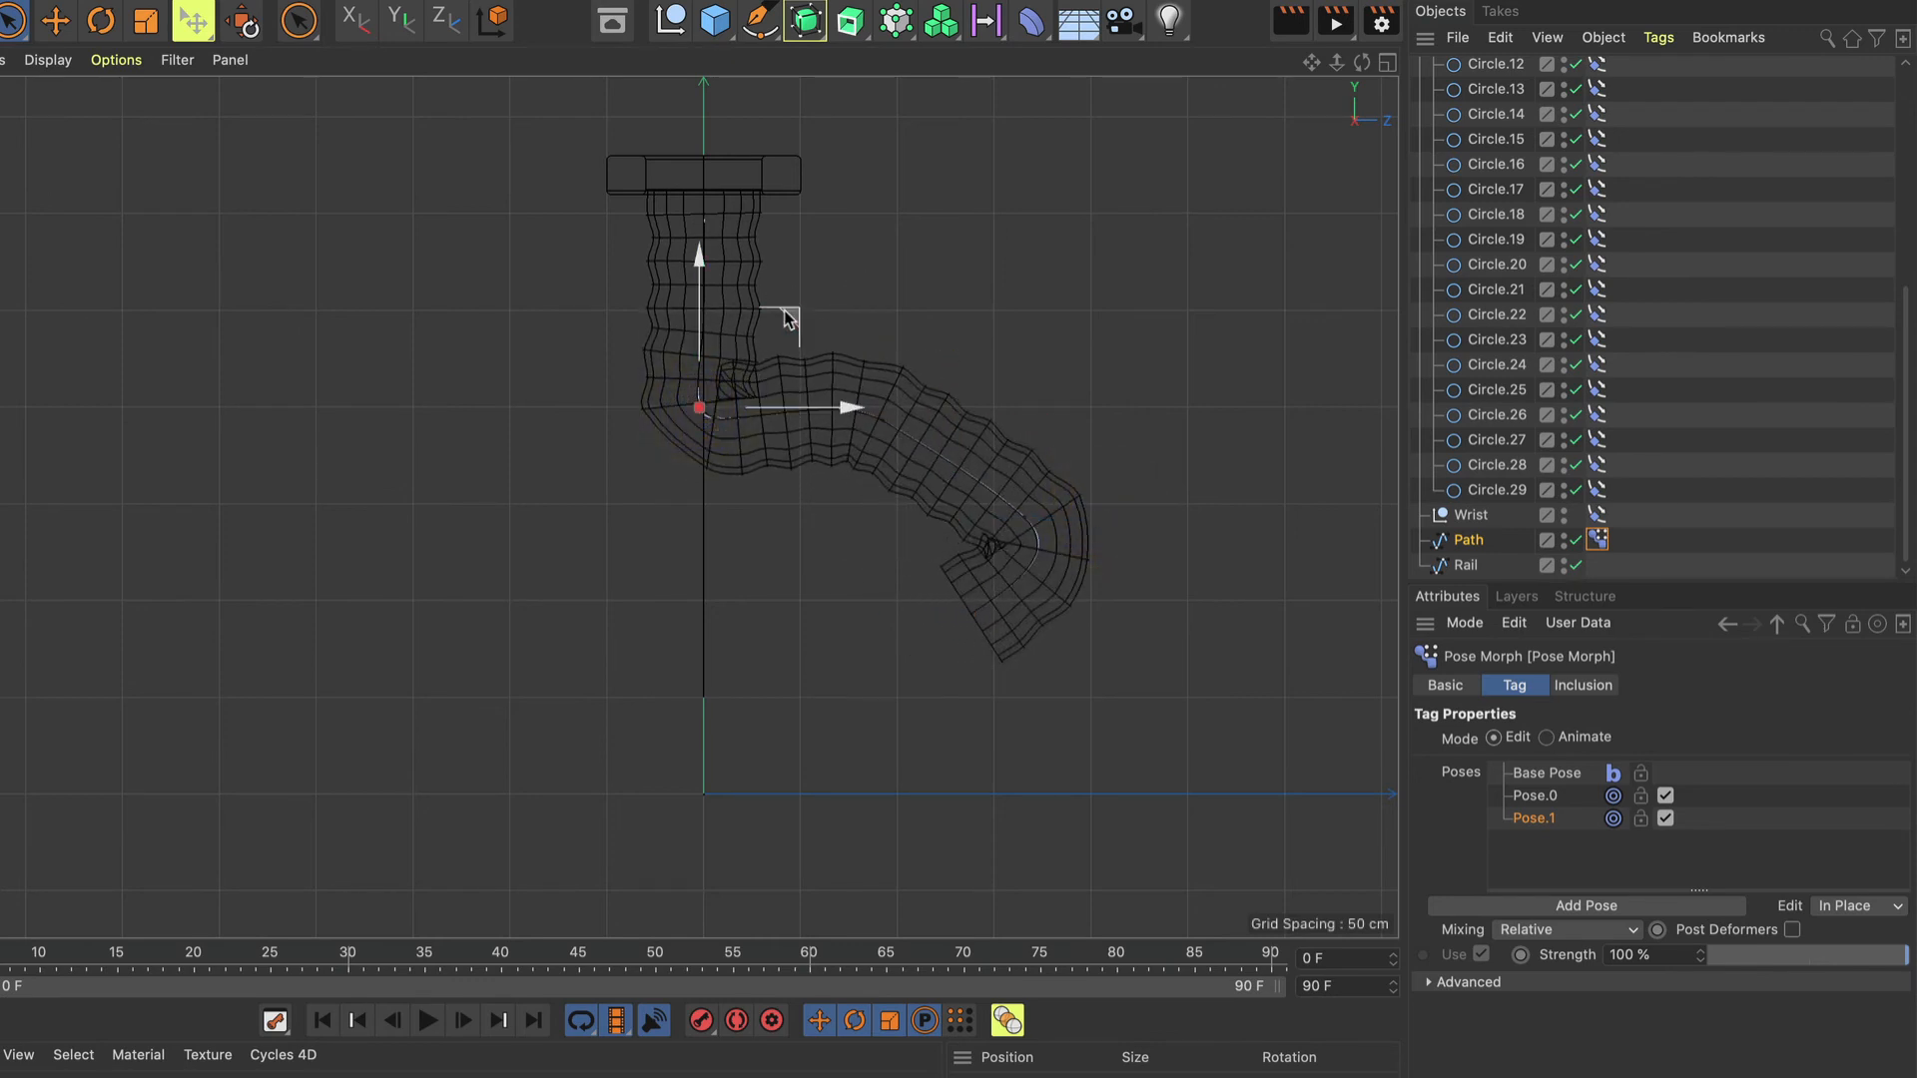
pyautogui.moveTo(783, 321); pyautogui.dragTo(849, 286)
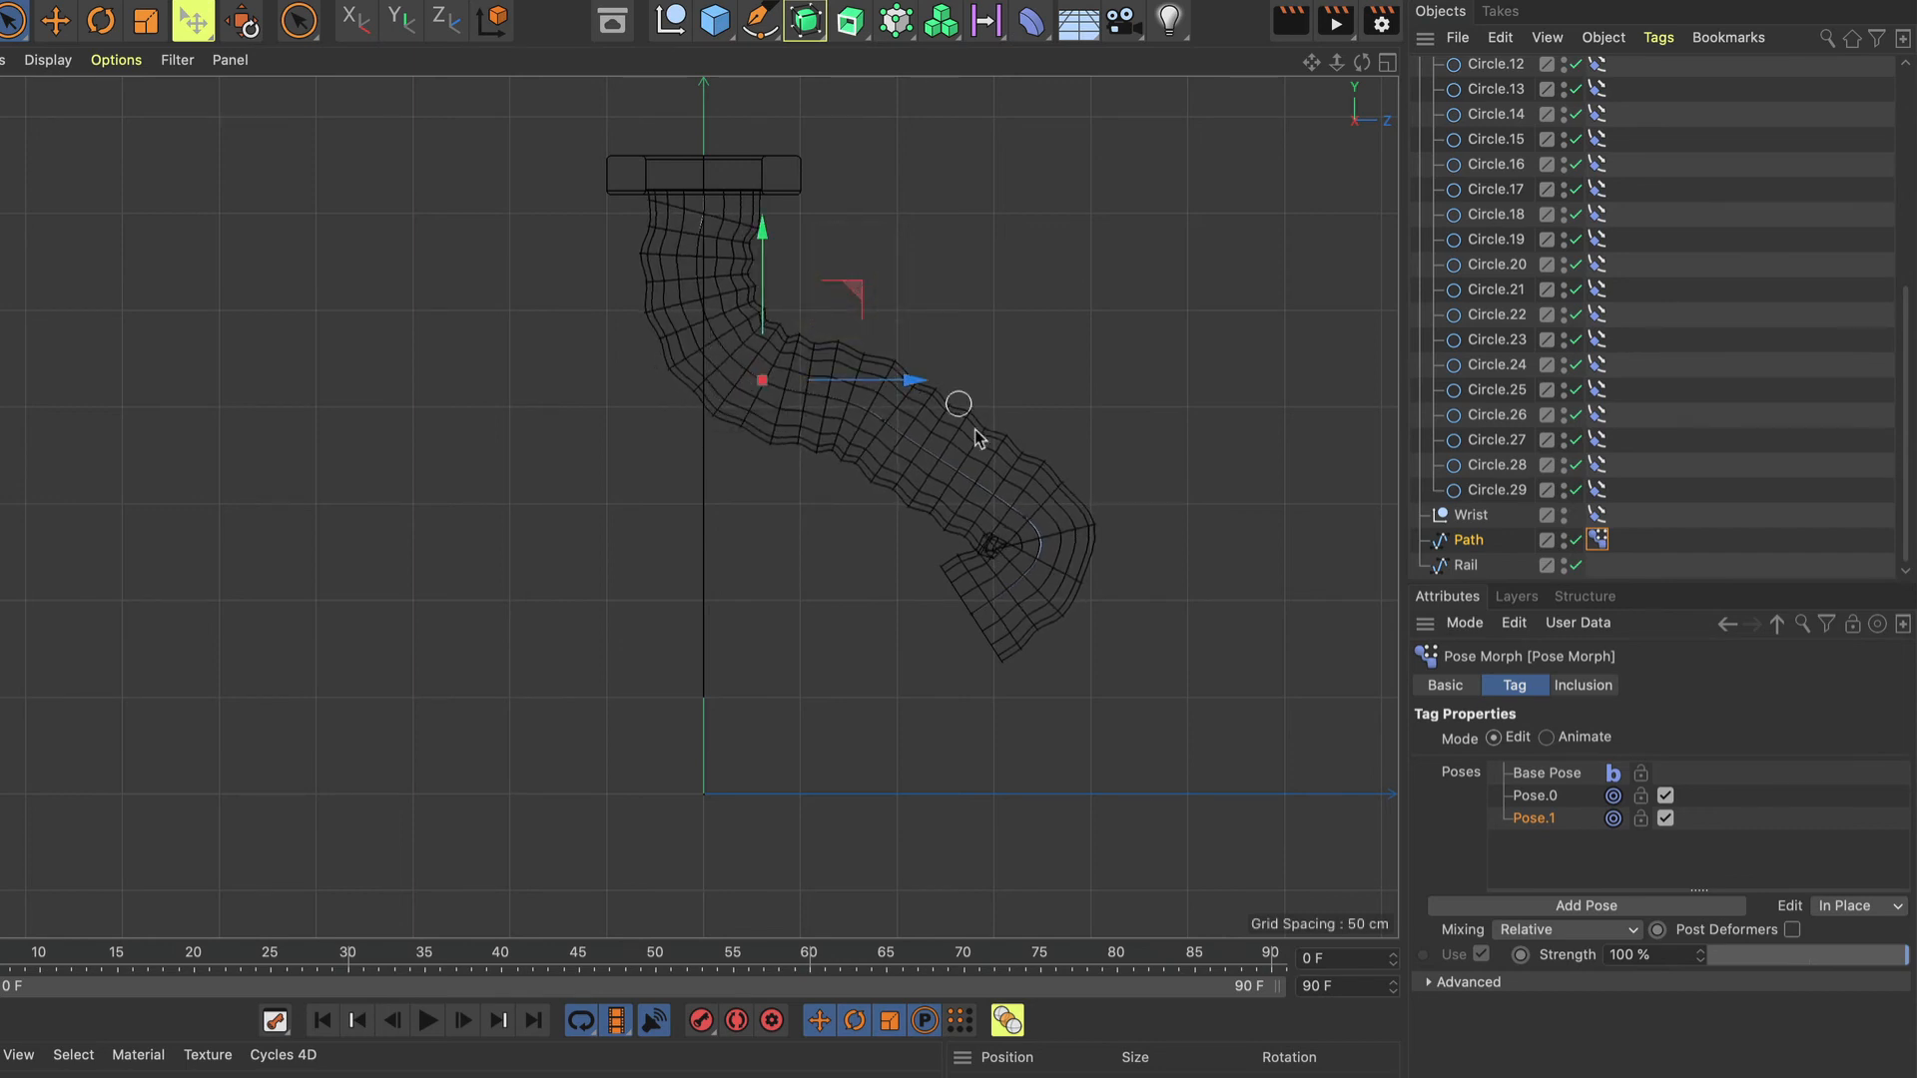
pyautogui.click(885, 426)
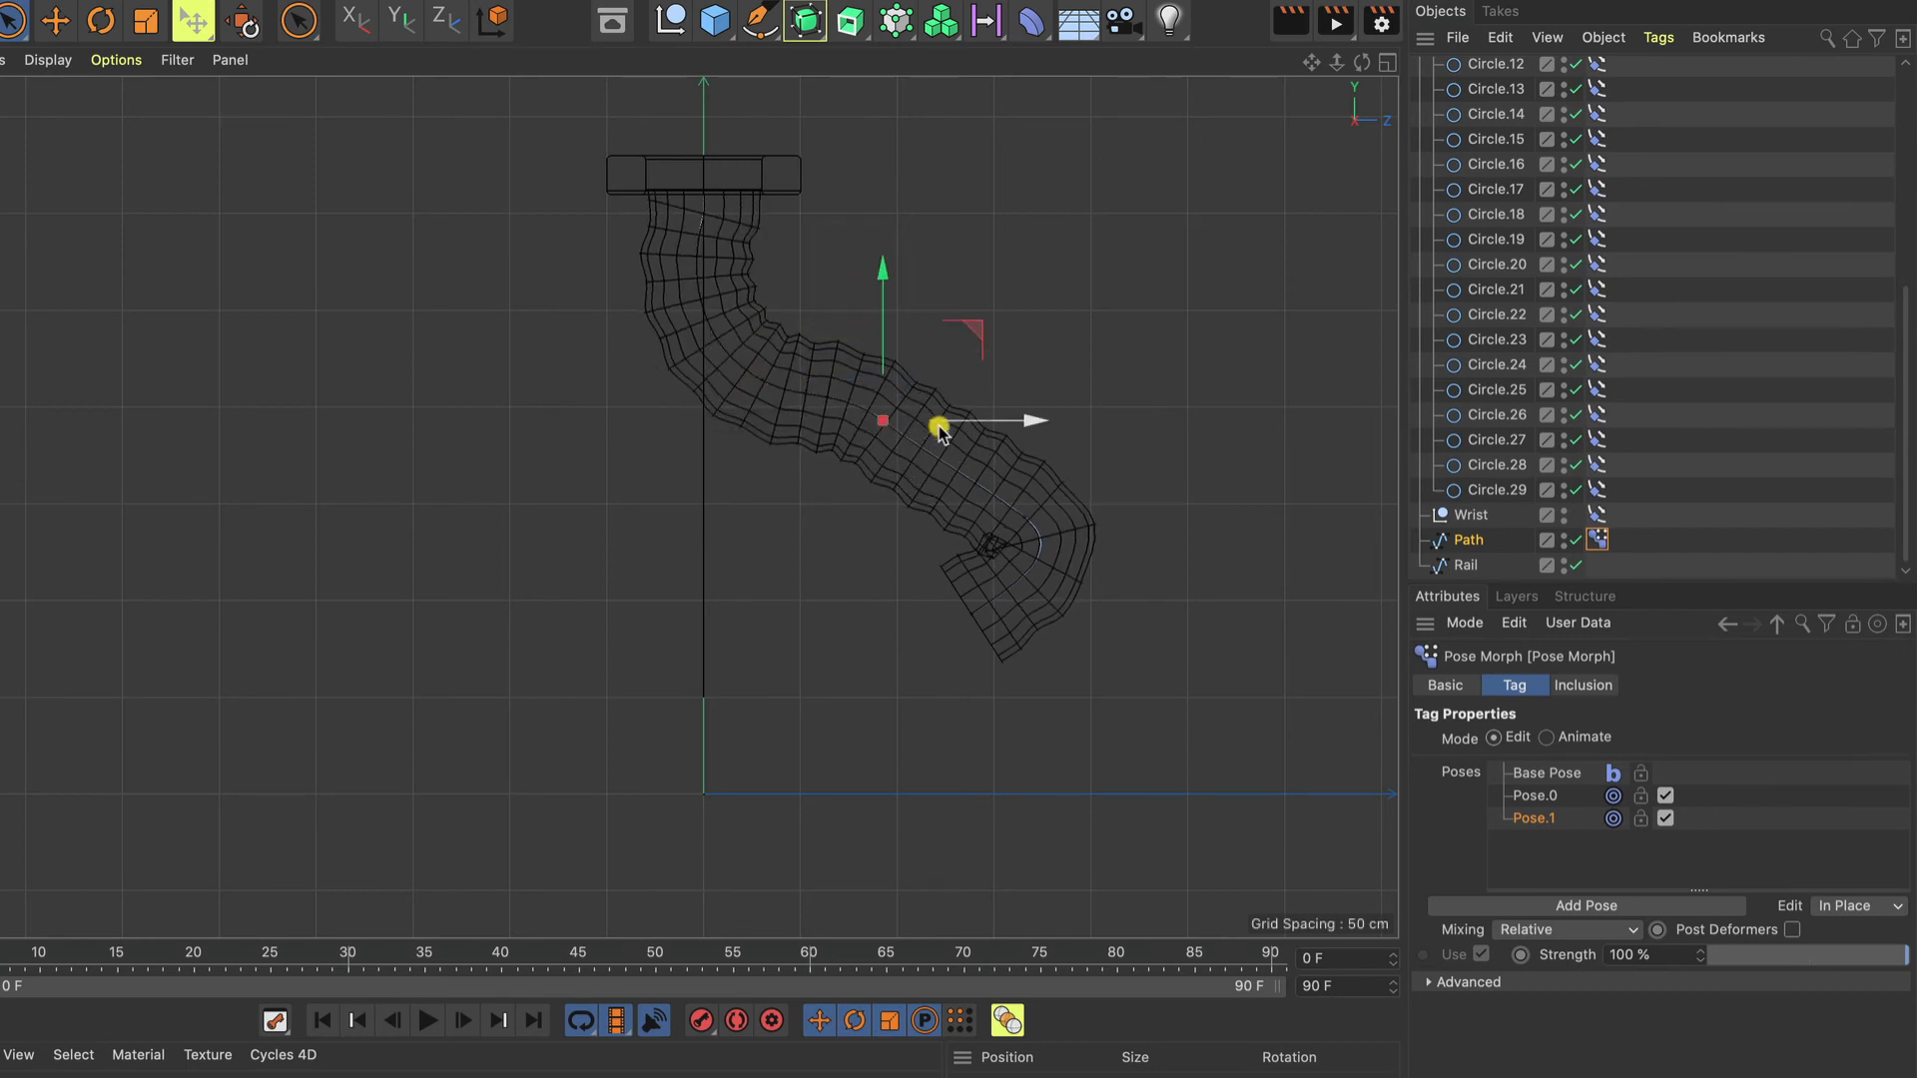
pyautogui.moveTo(933, 423); pyautogui.dragTo(1057, 419)
# Adjust the Path's second-lowest point slightly toward negative Z and move the lower end point toward positive Z.
pyautogui.moveTo(1020, 516)
pyautogui.mouseDown()
pyautogui.moveTo(1071, 504)
pyautogui.moveTo(1144, 527)
pyautogui.moveTo(1103, 522)
pyautogui.mouseUp()
pyautogui.click(975, 612)
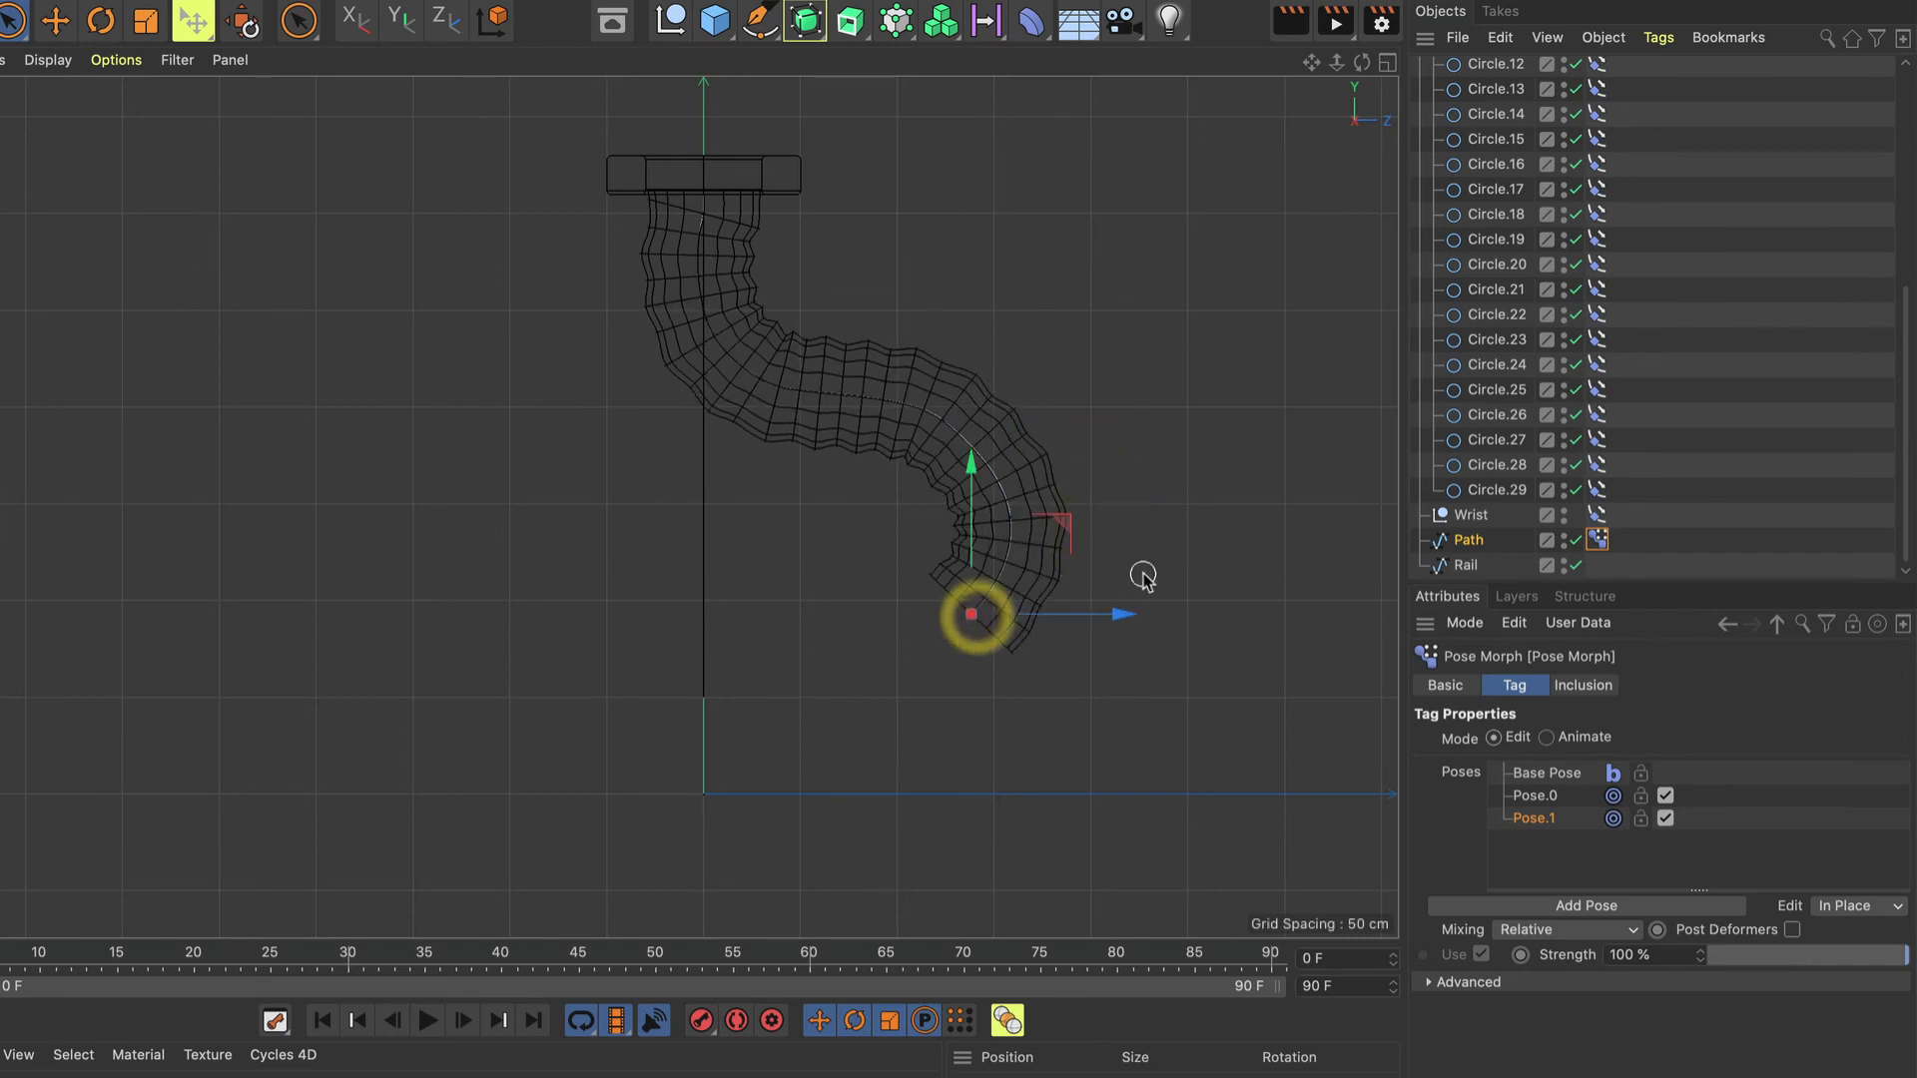
pyautogui.moveTo(1121, 612); pyautogui.dragTo(1177, 610)
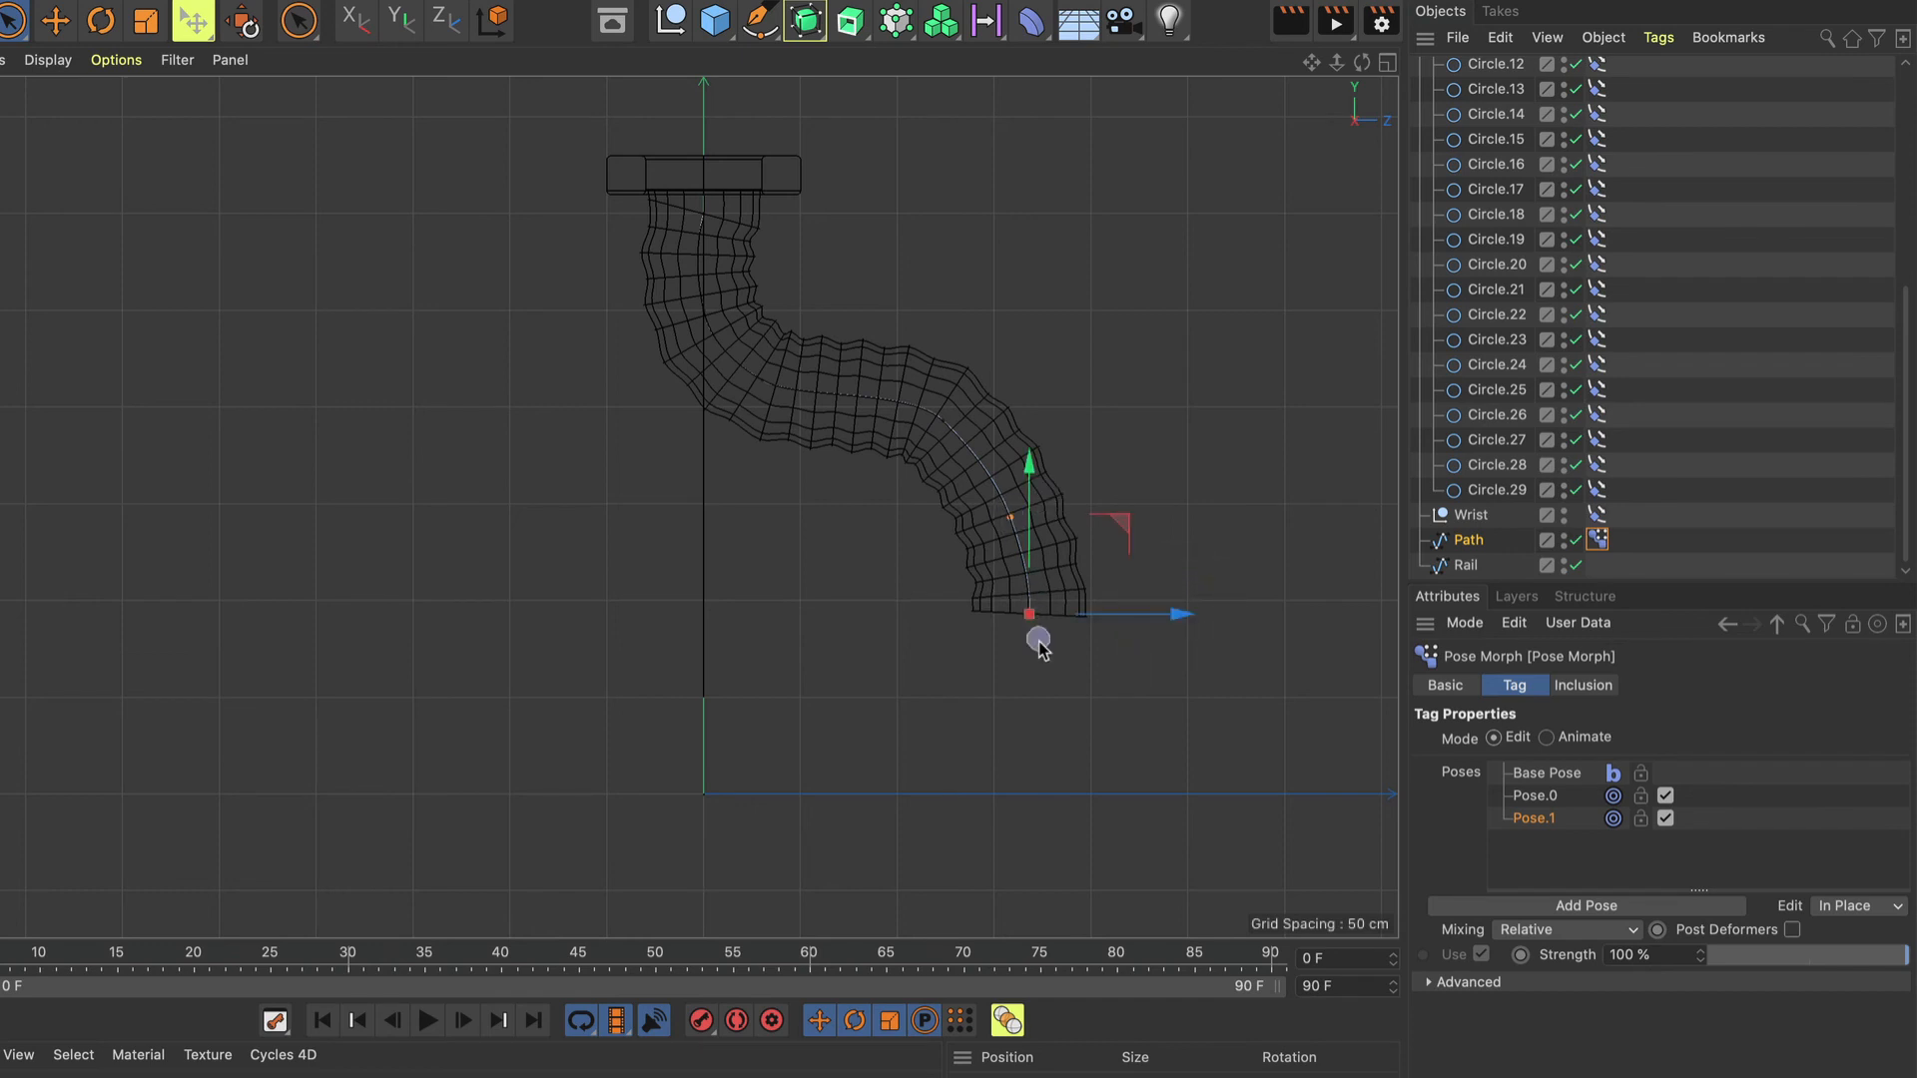
# Raise the Path's two lowest points together and outward, and nudge the end point slightly toward positive Z.
pyautogui.moveTo(1029, 467); pyautogui.dragTo(1019, 372)
pyautogui.moveTo(1109, 517); pyautogui.dragTo(1138, 513)
pyautogui.click(1060, 569)
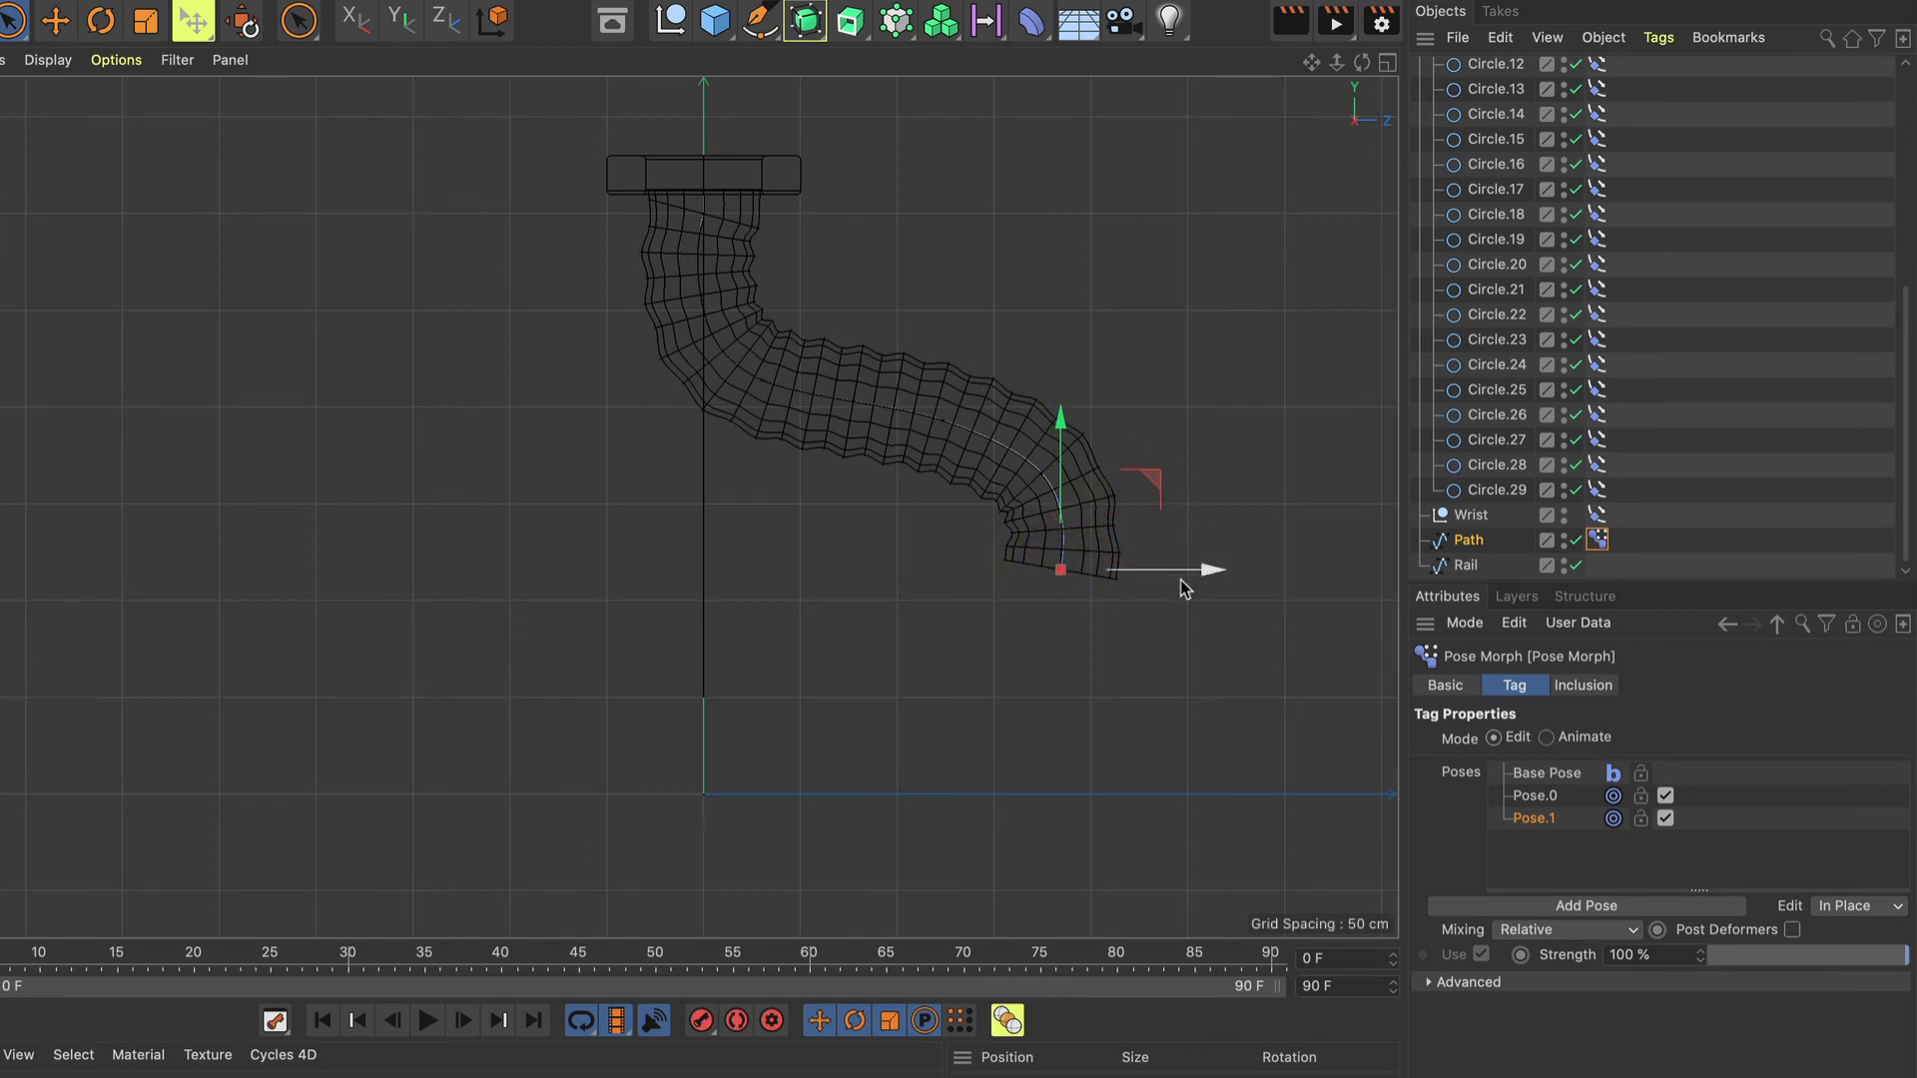
pyautogui.moveTo(1181, 579); pyautogui.dragTo(1194, 579)
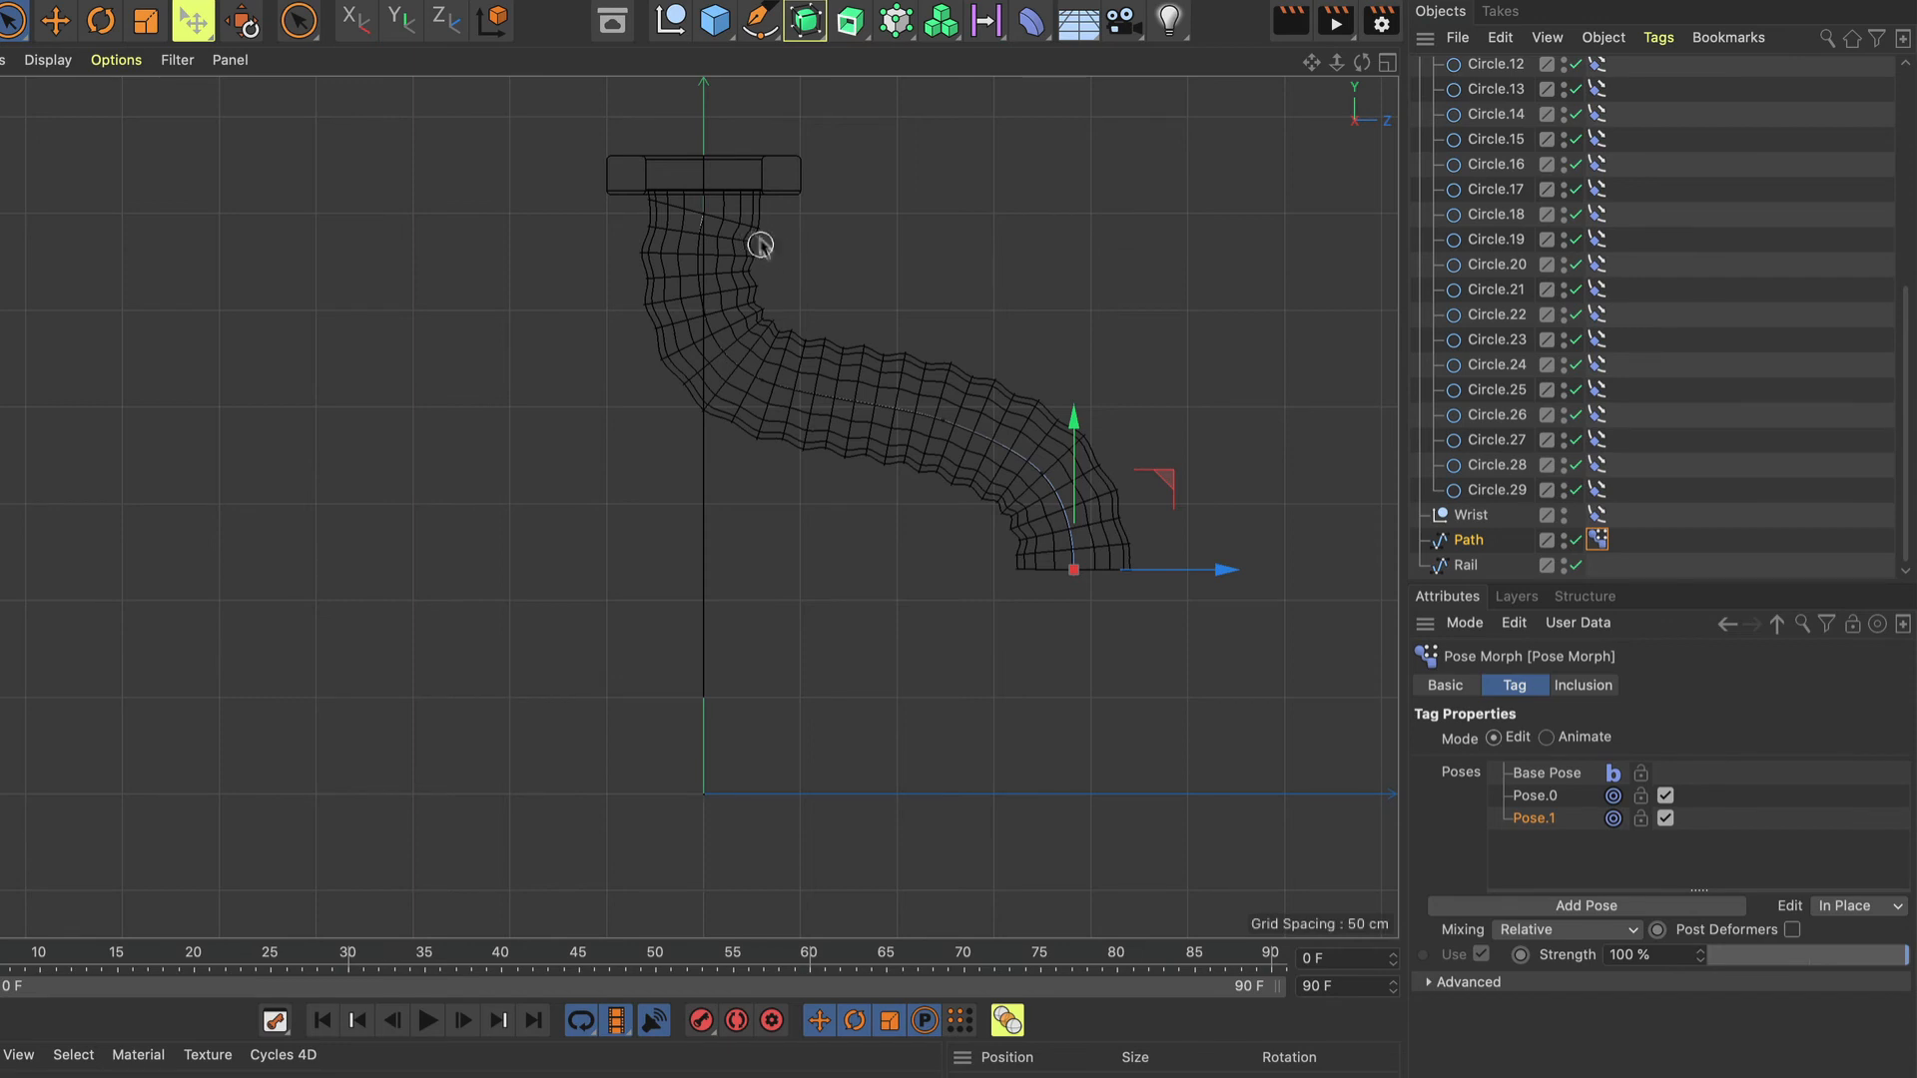
# Smooth the upper bend by nudging the Path's fifth-lowest and fourth-lowest points toward positive Z.
pyautogui.click(705, 308)
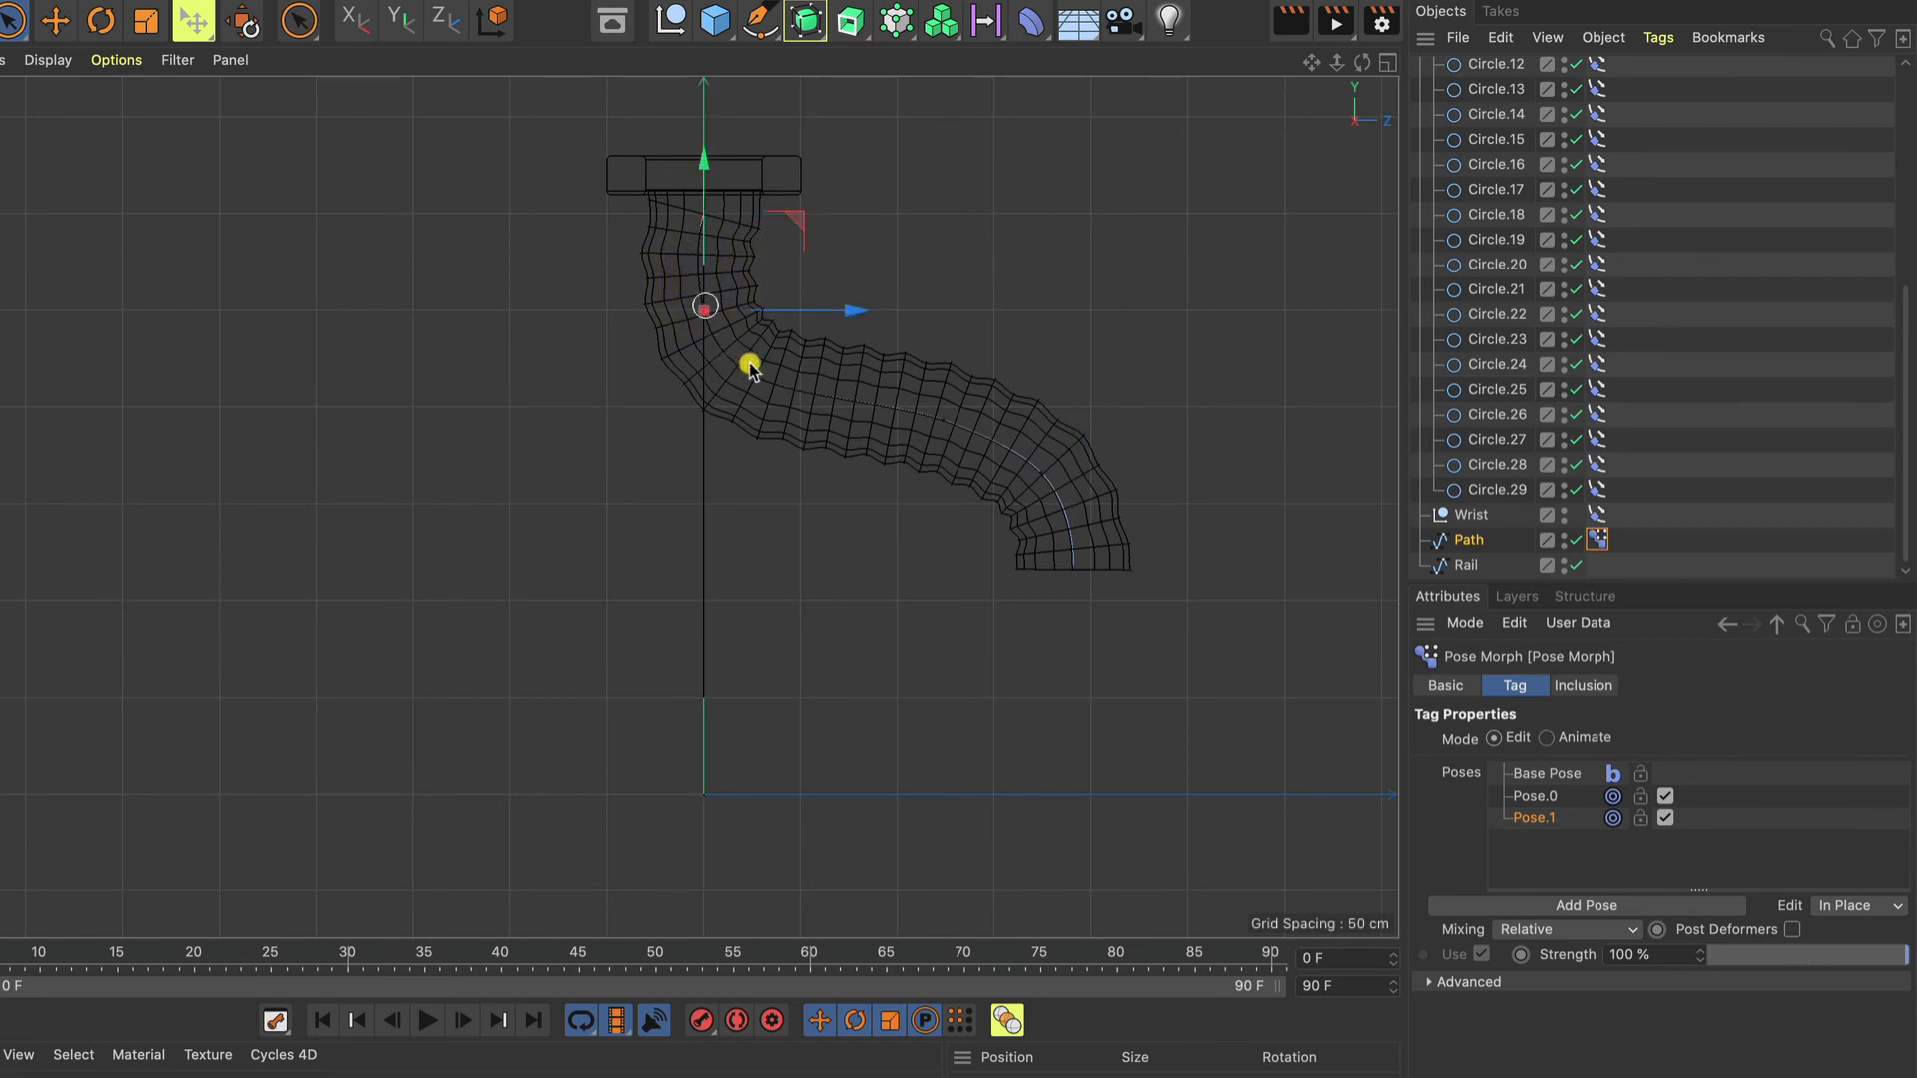
pyautogui.moveTo(842, 310); pyautogui.dragTo(855, 310)
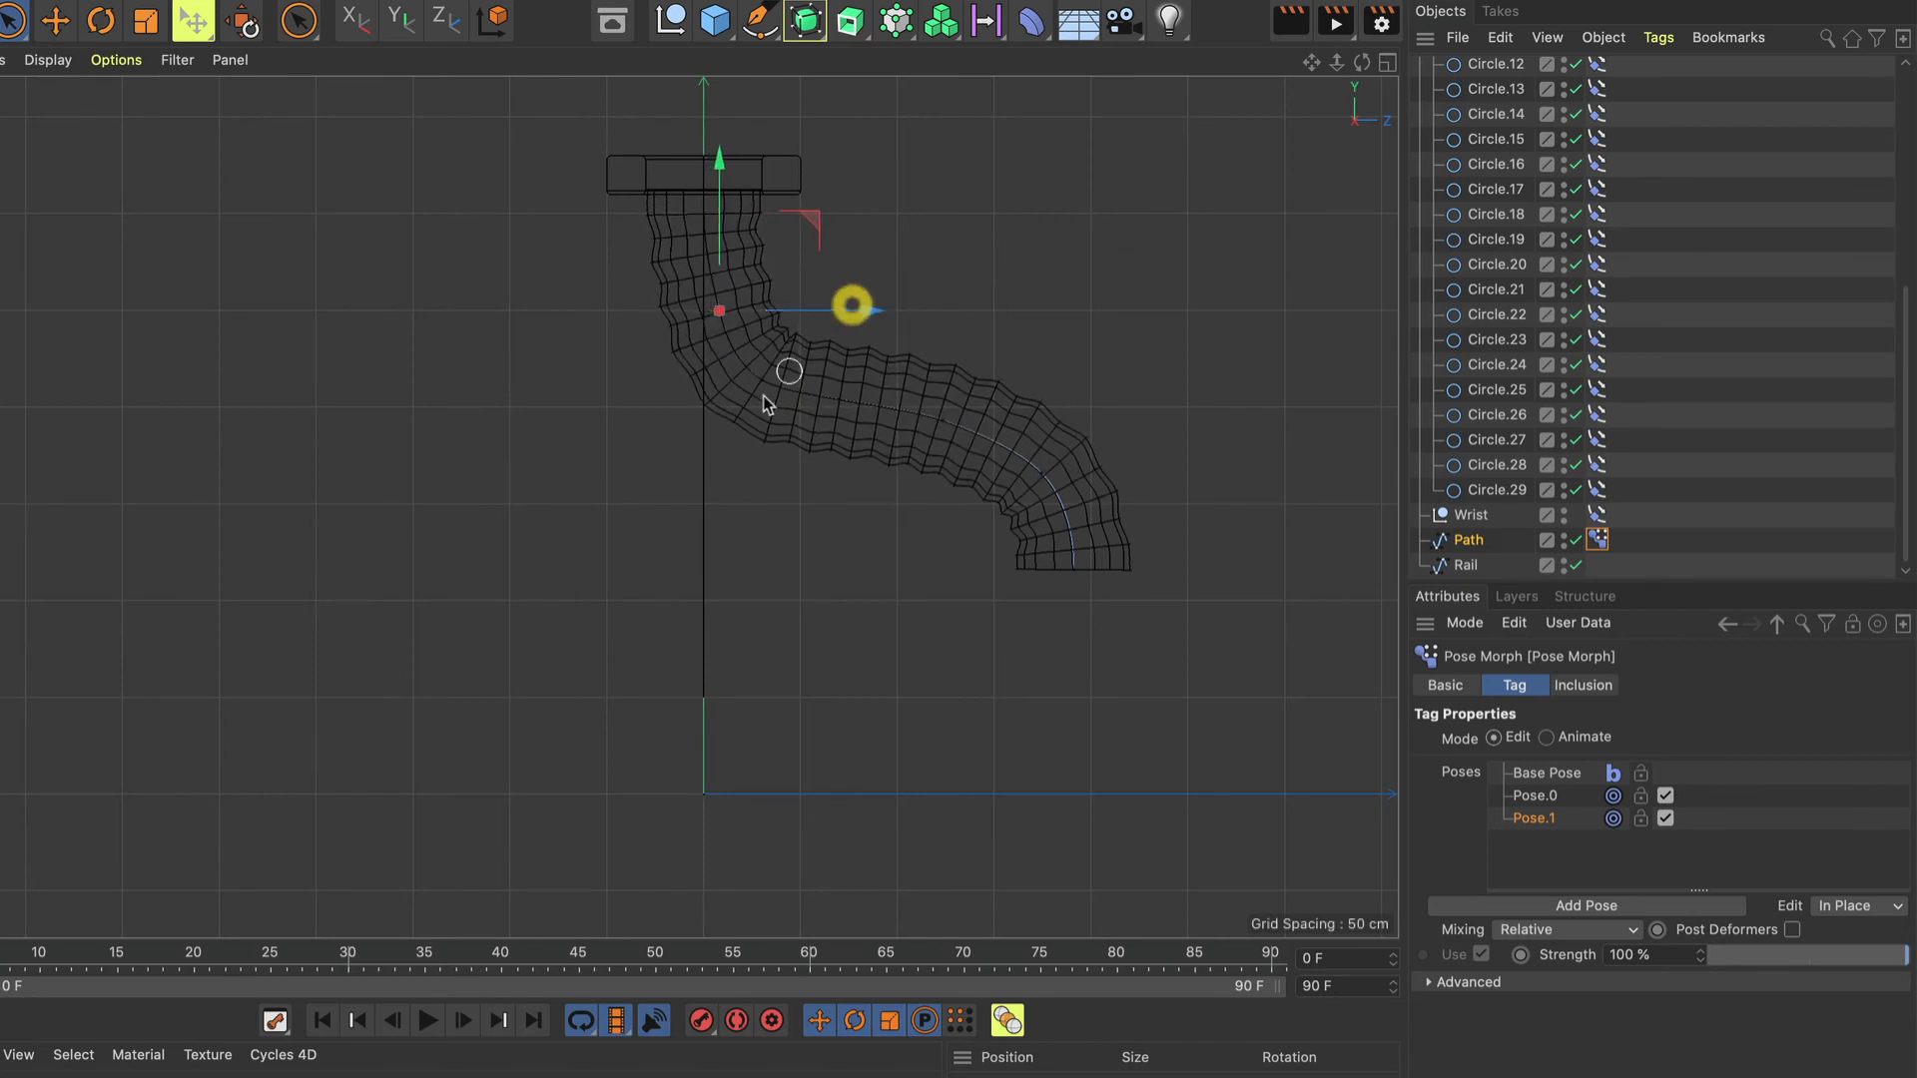
pyautogui.click(762, 382)
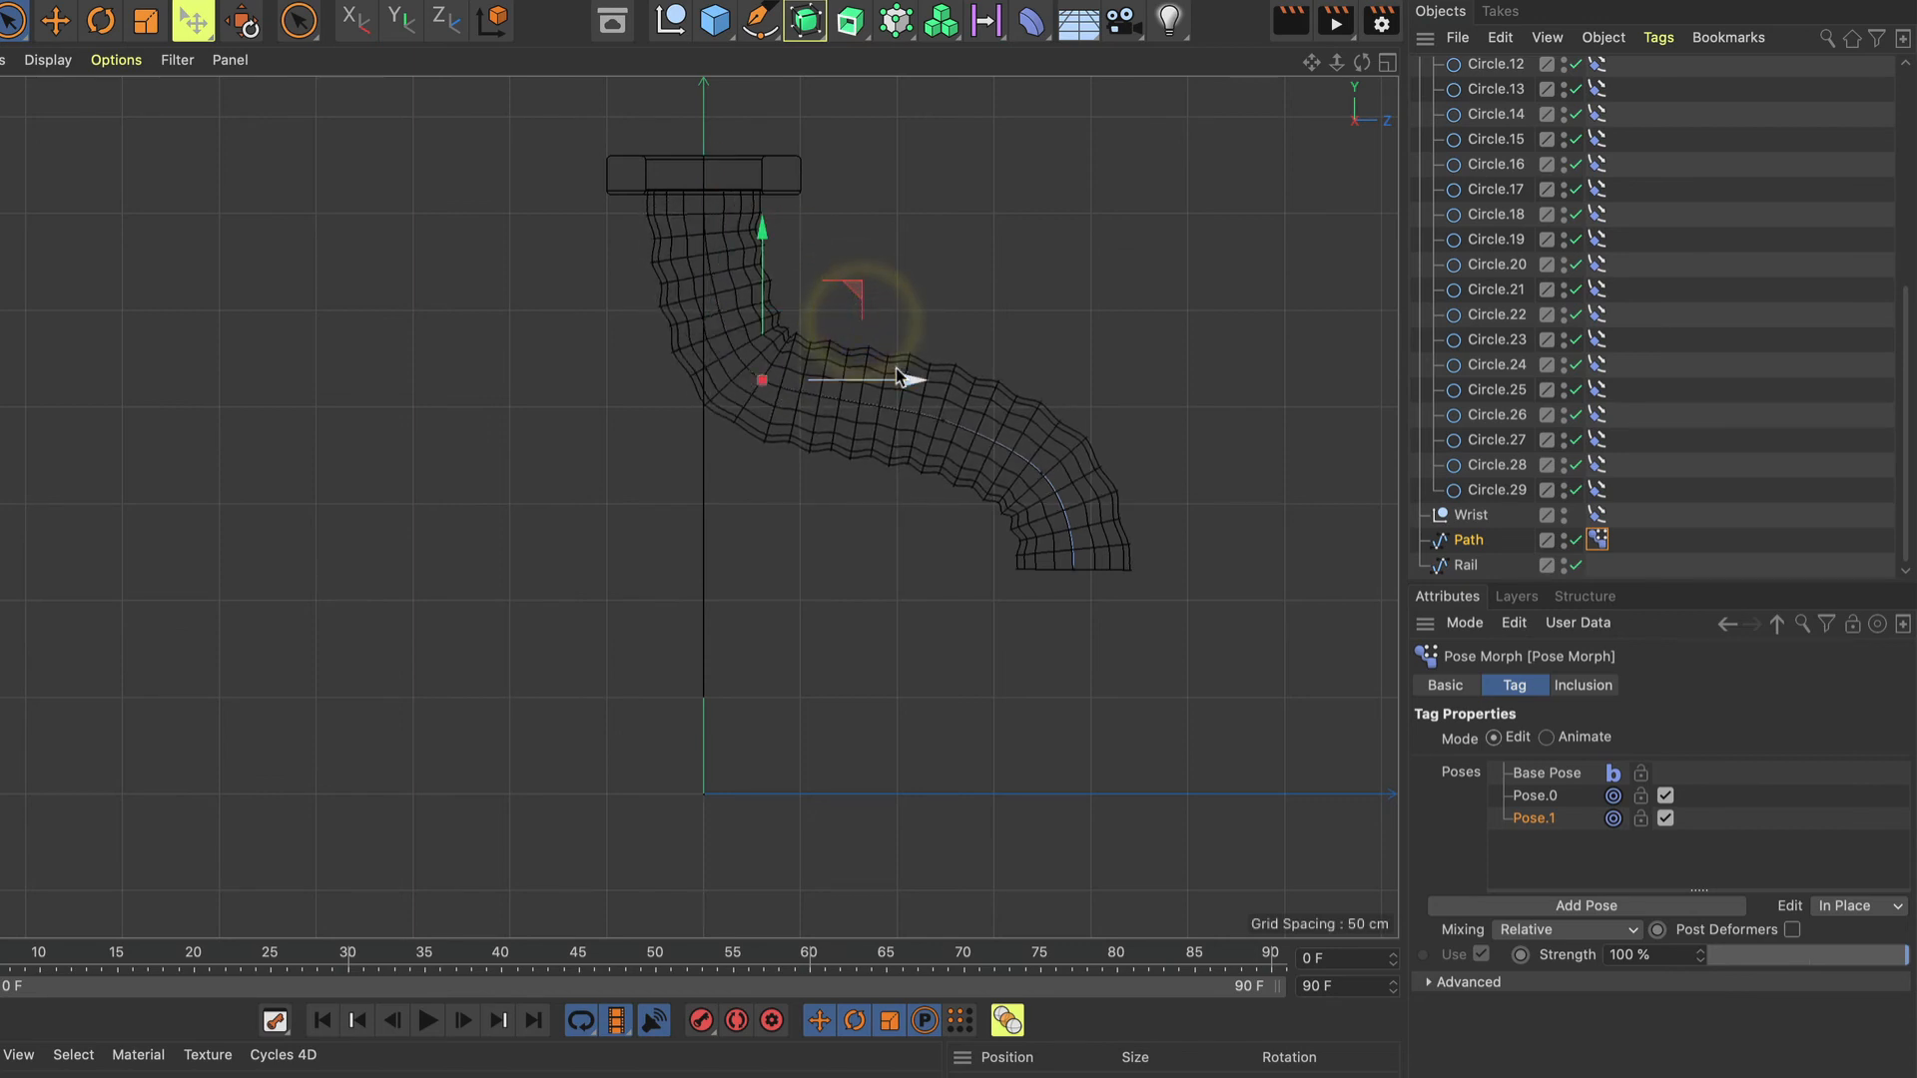
pyautogui.moveTo(901, 379); pyautogui.dragTo(922, 379)
pyautogui.click(908, 407)
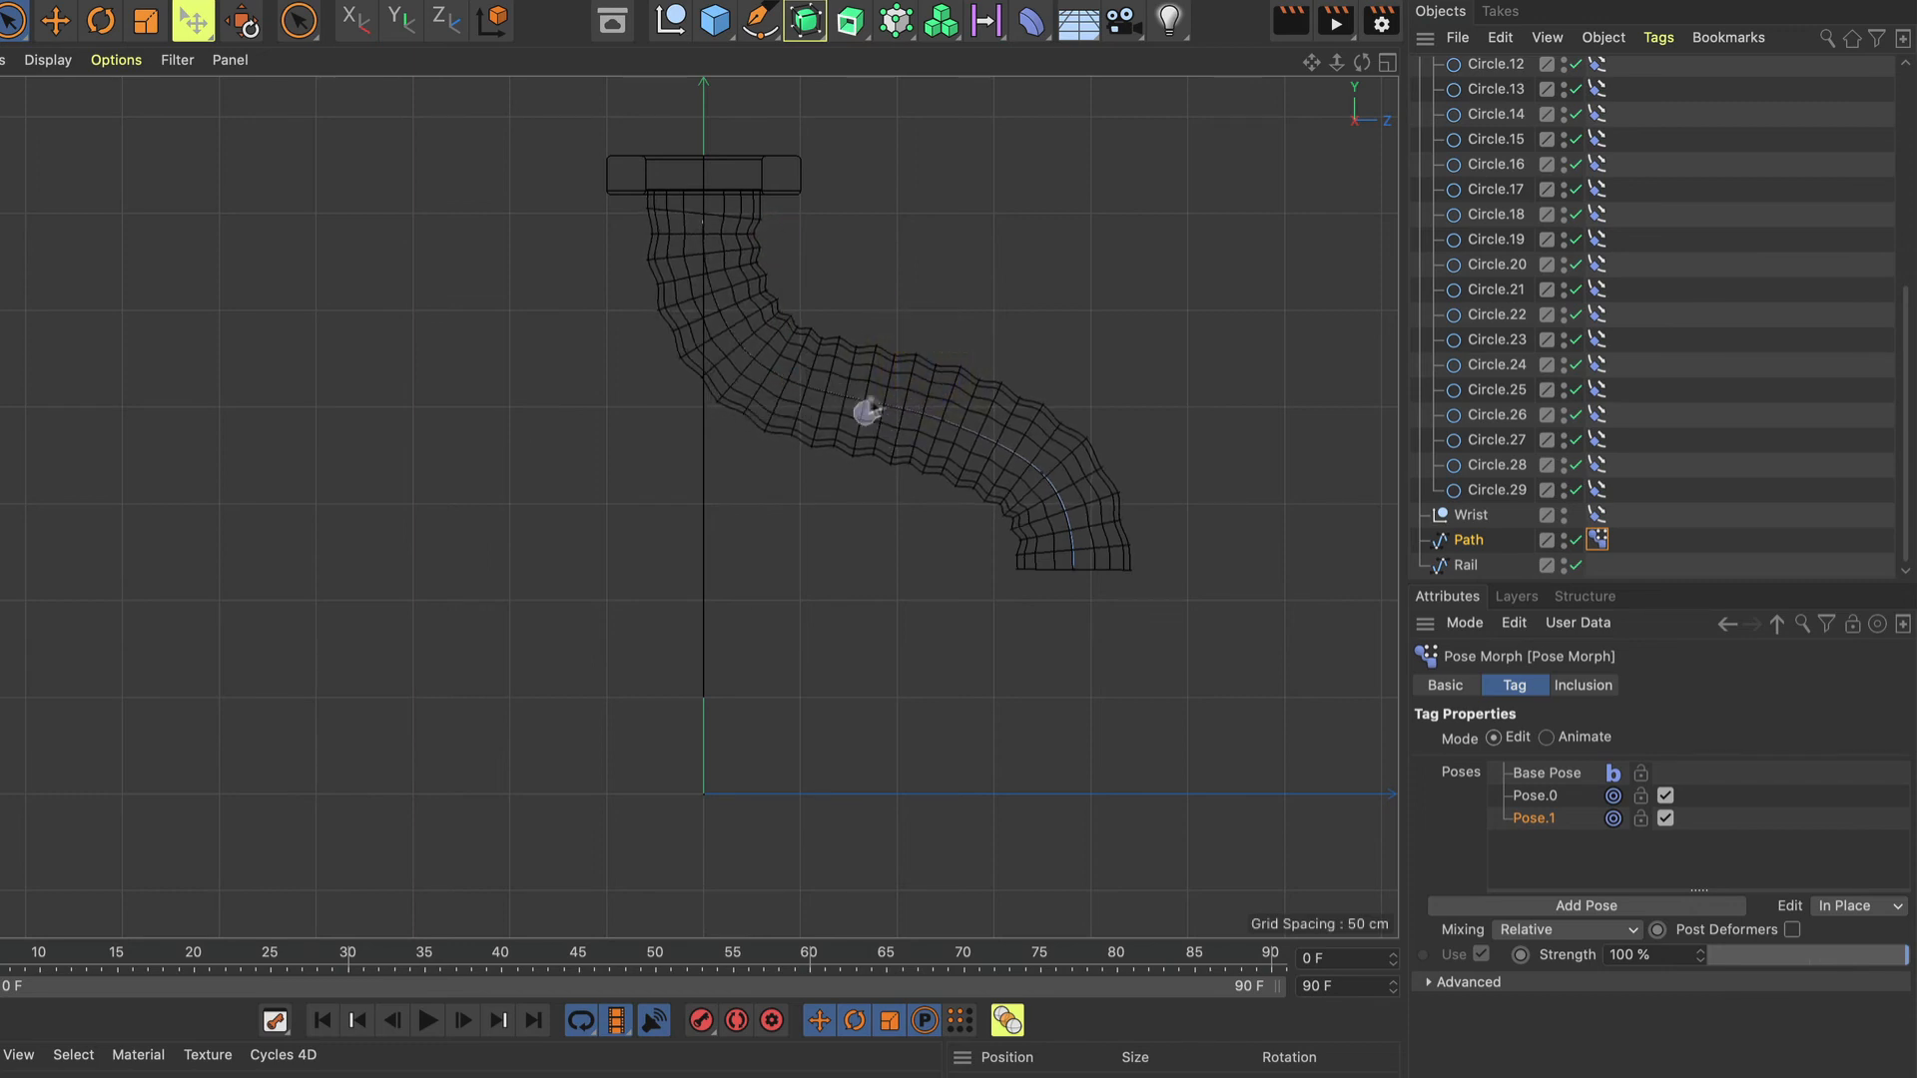
pyautogui.press('super+z')
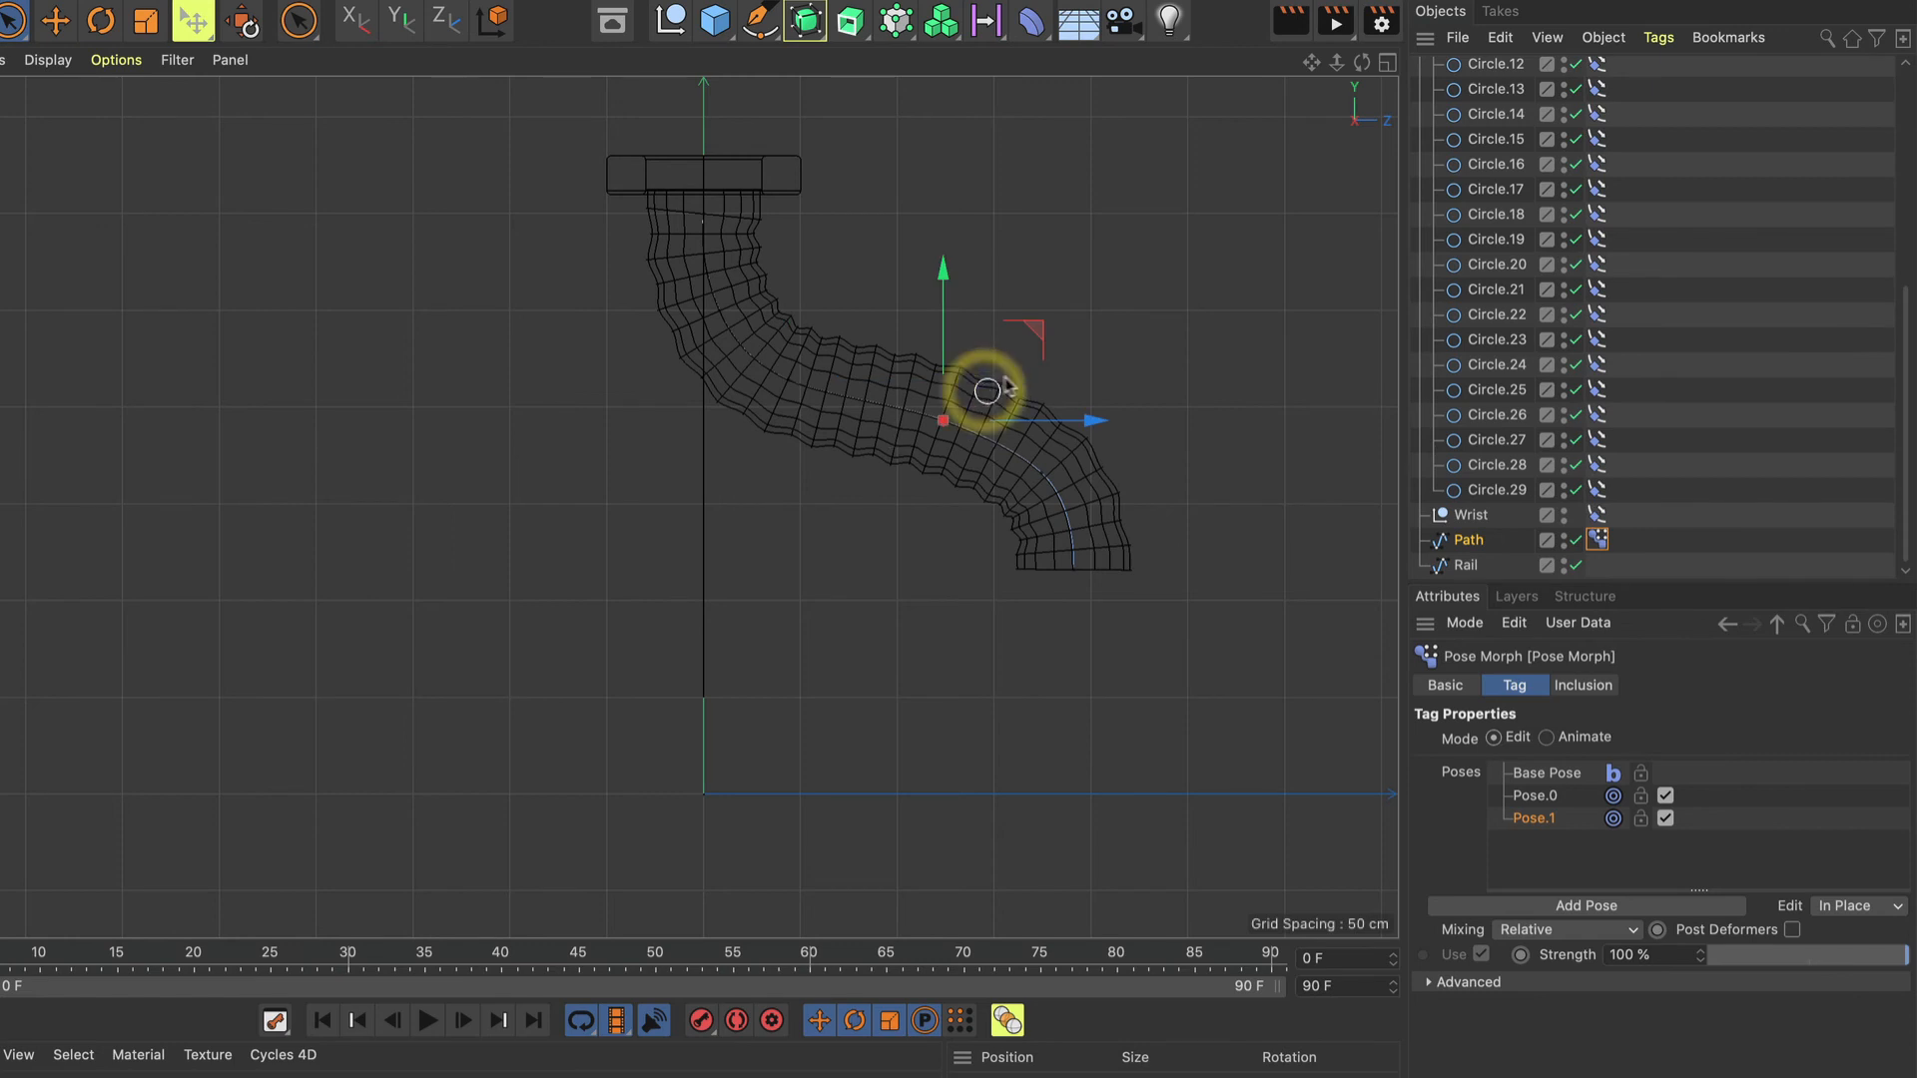
# Shift the Path's third-lowest point further toward positive Z and nudge the fifth-lowest point slightly the same way.
pyautogui.click(984, 394)
pyautogui.moveTo(1081, 424); pyautogui.dragTo(1115, 429)
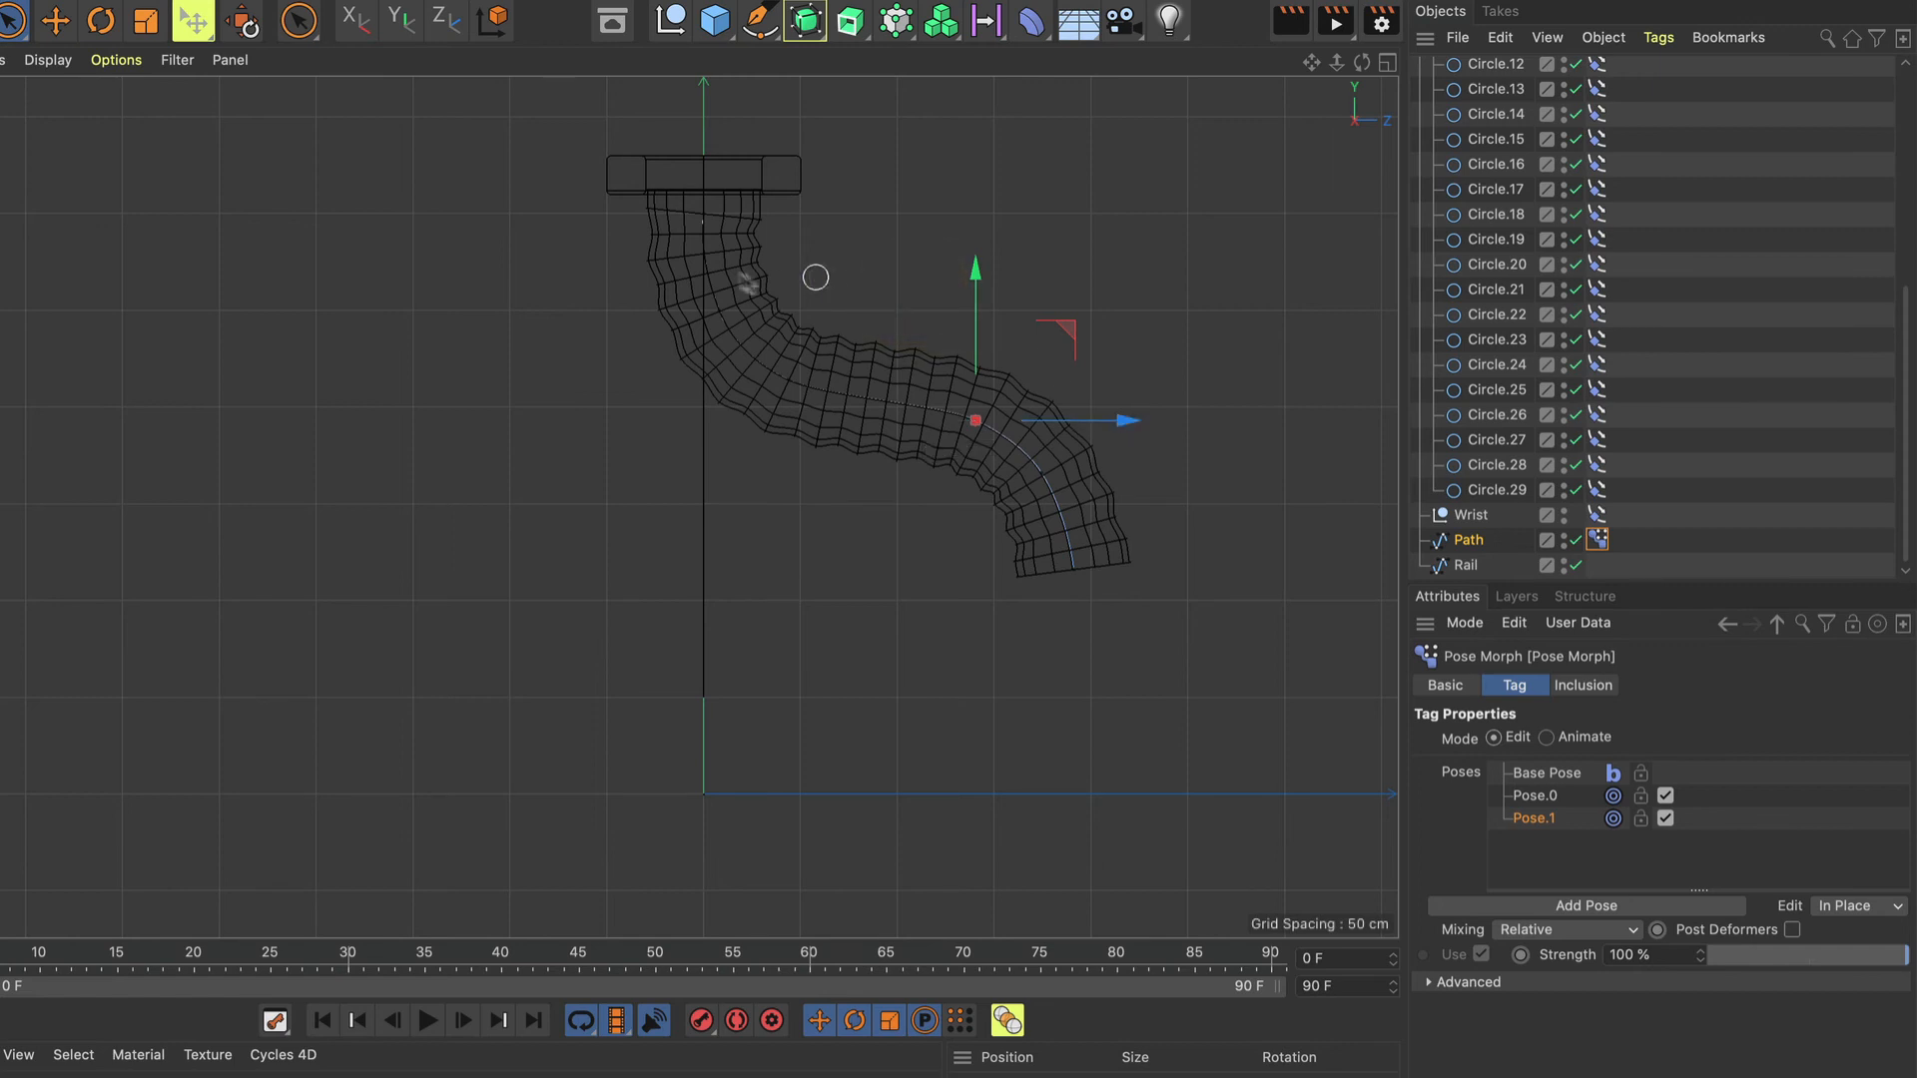
pyautogui.click(728, 333)
pyautogui.click(735, 306)
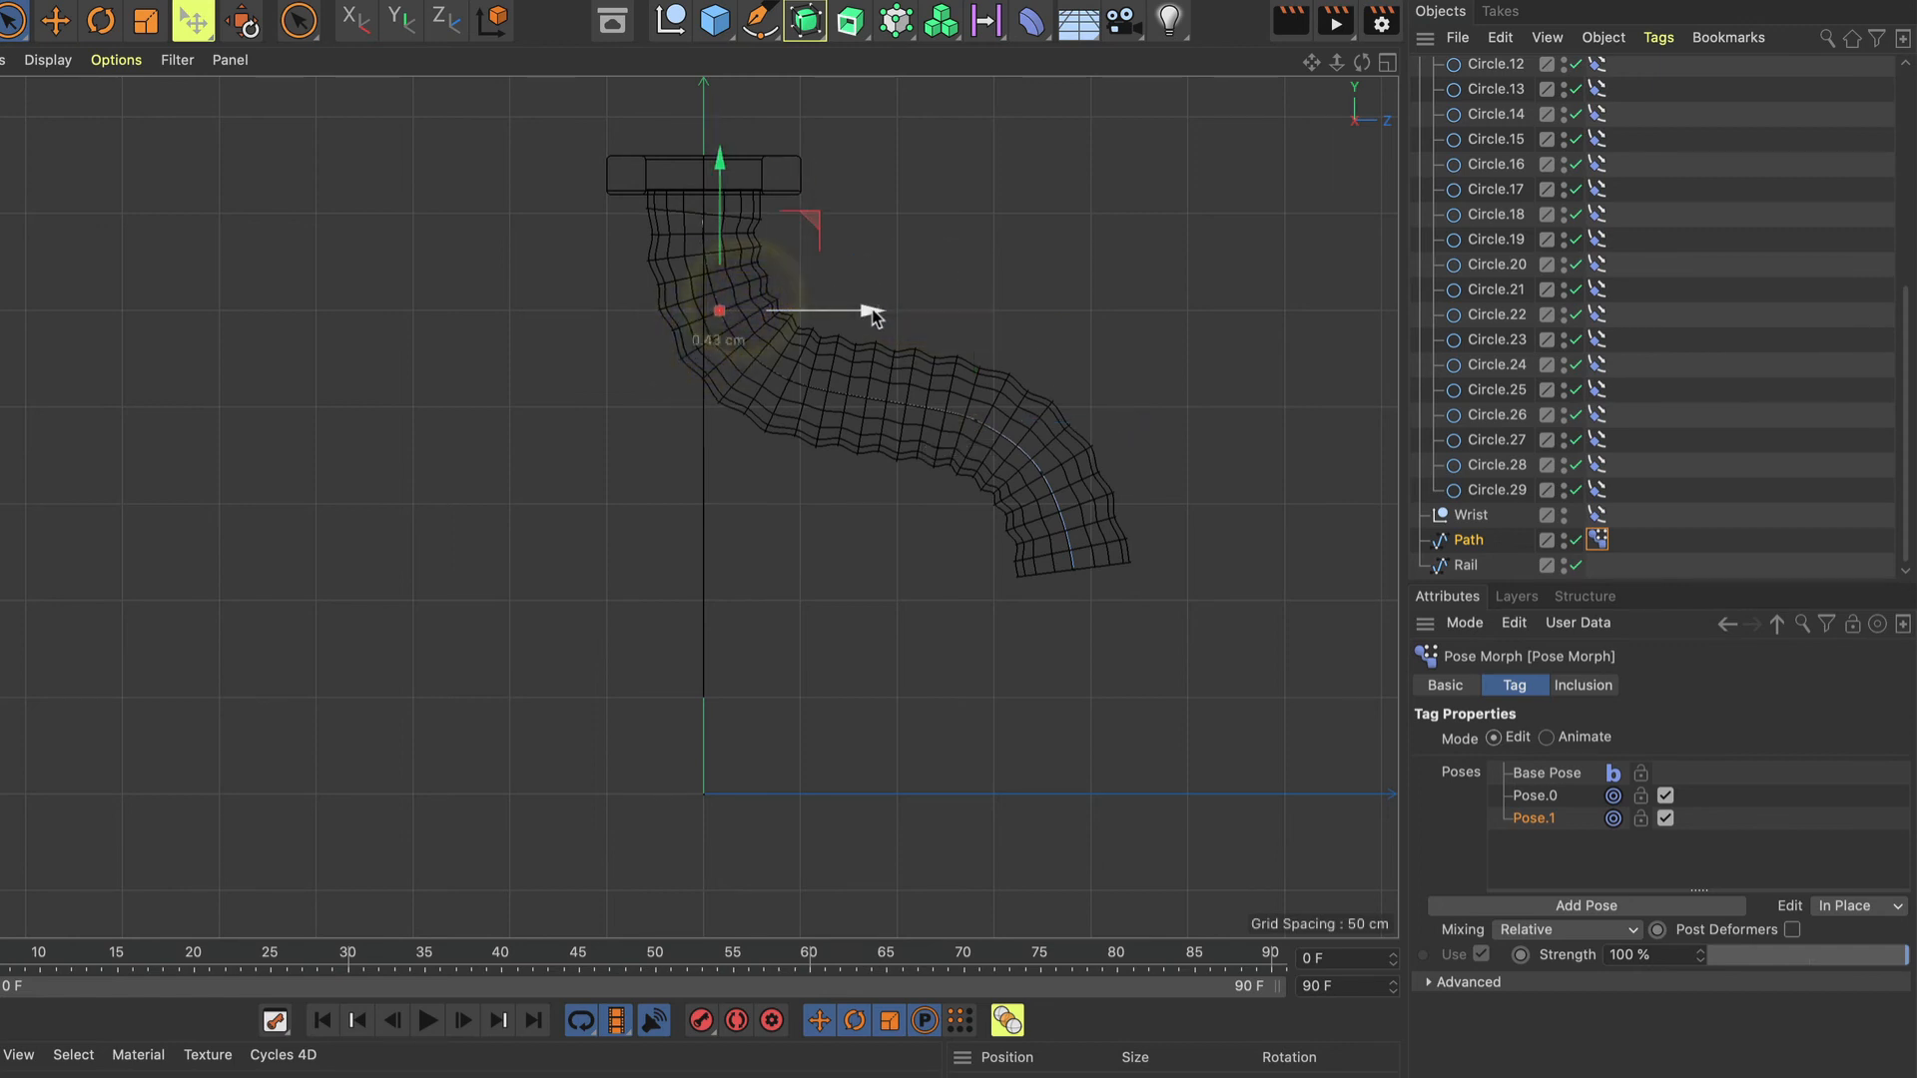
pyautogui.moveTo(869, 314); pyautogui.dragTo(872, 313)
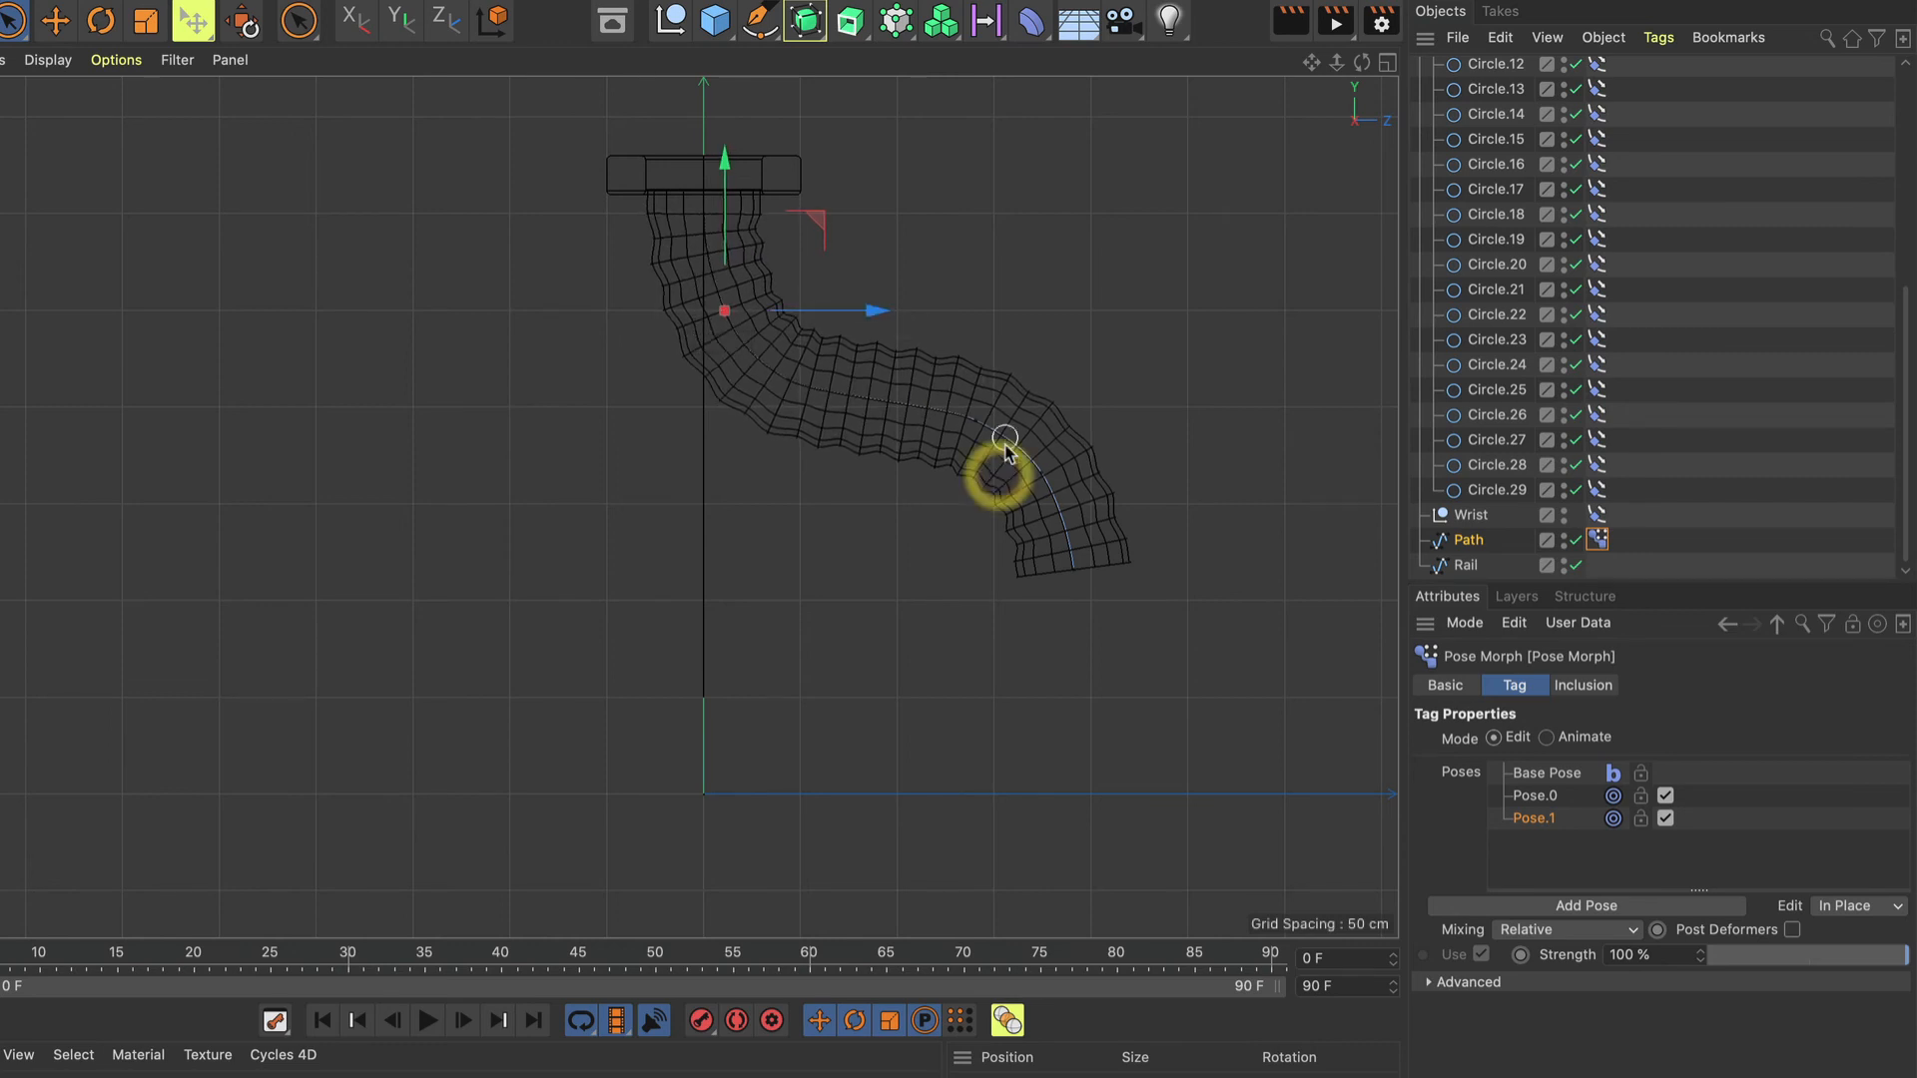
# Raise the Path's lower end point slightly outward and nudge the second-lowest point toward positive Z.
pyautogui.click(1068, 574)
pyautogui.moveTo(1155, 483); pyautogui.dragTo(1164, 449)
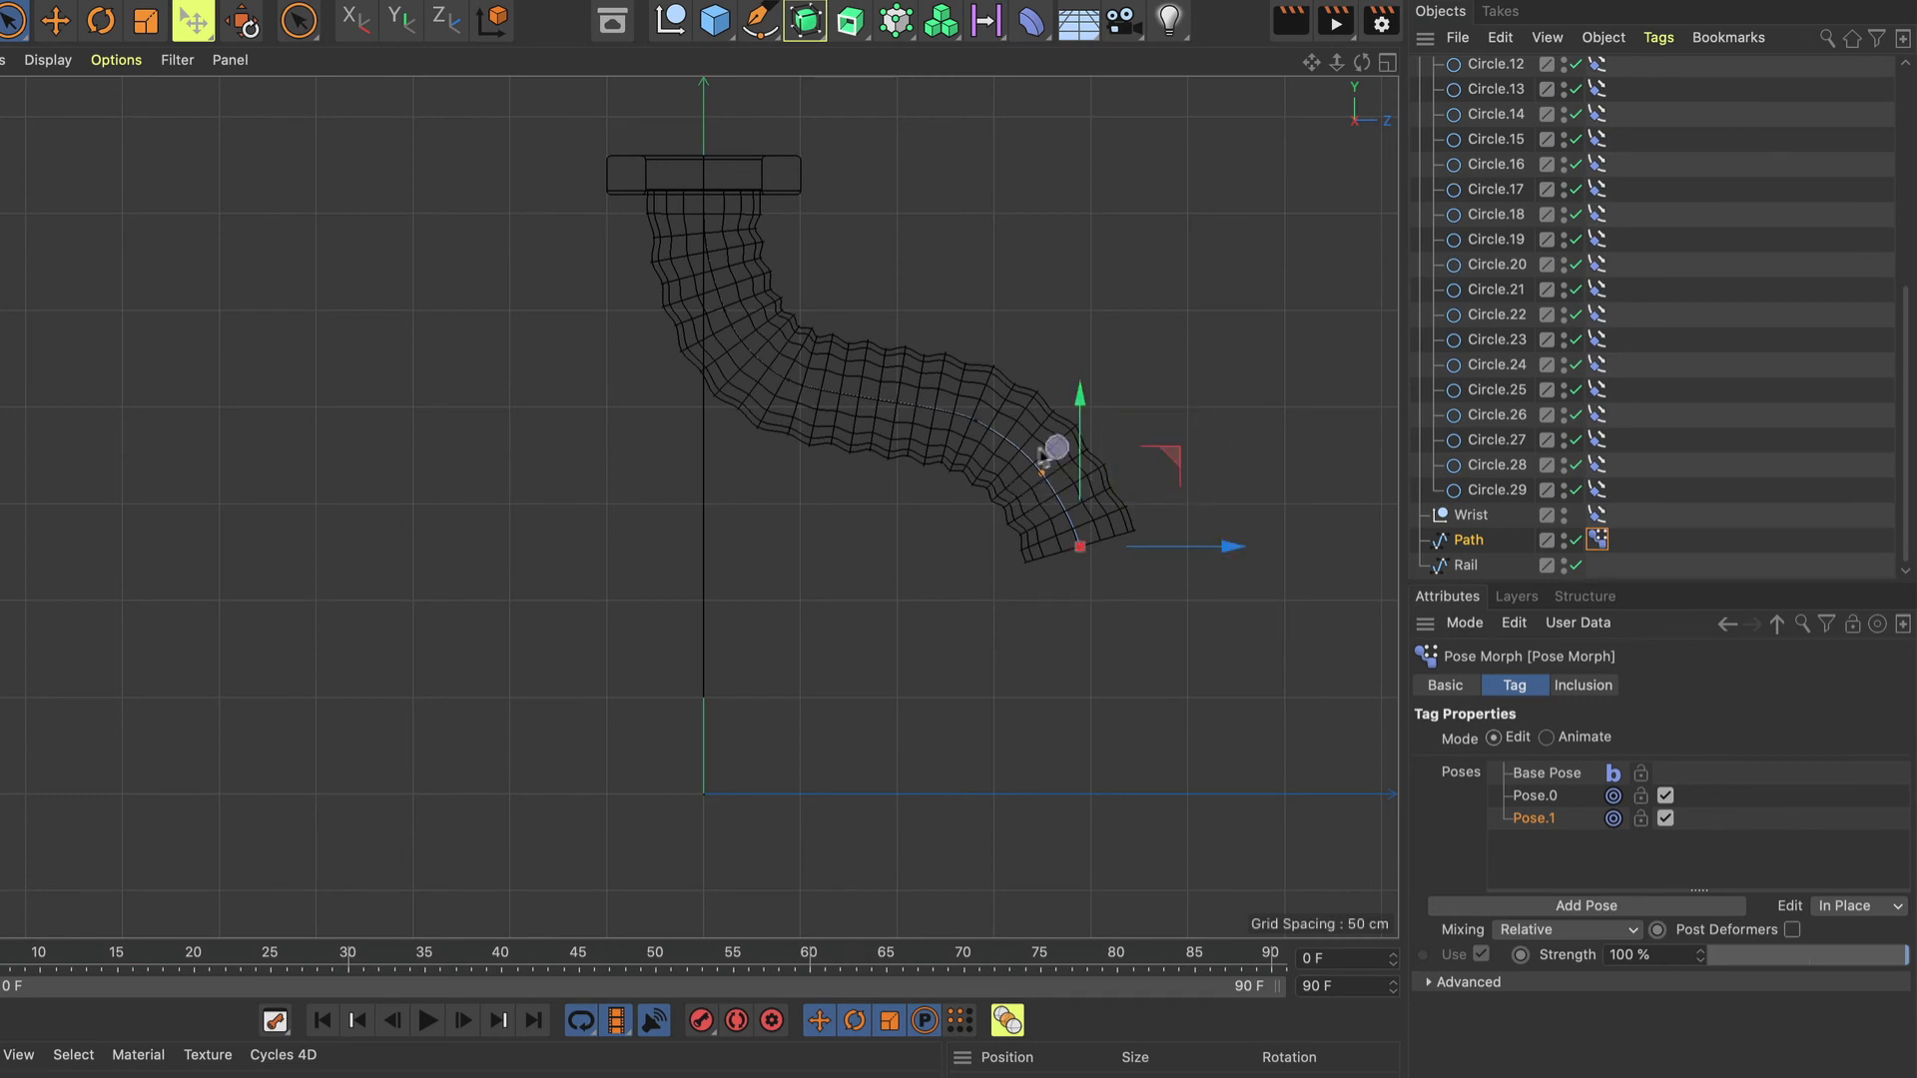
pyautogui.click(1042, 469)
pyautogui.moveTo(1138, 379); pyautogui.dragTo(1150, 375)
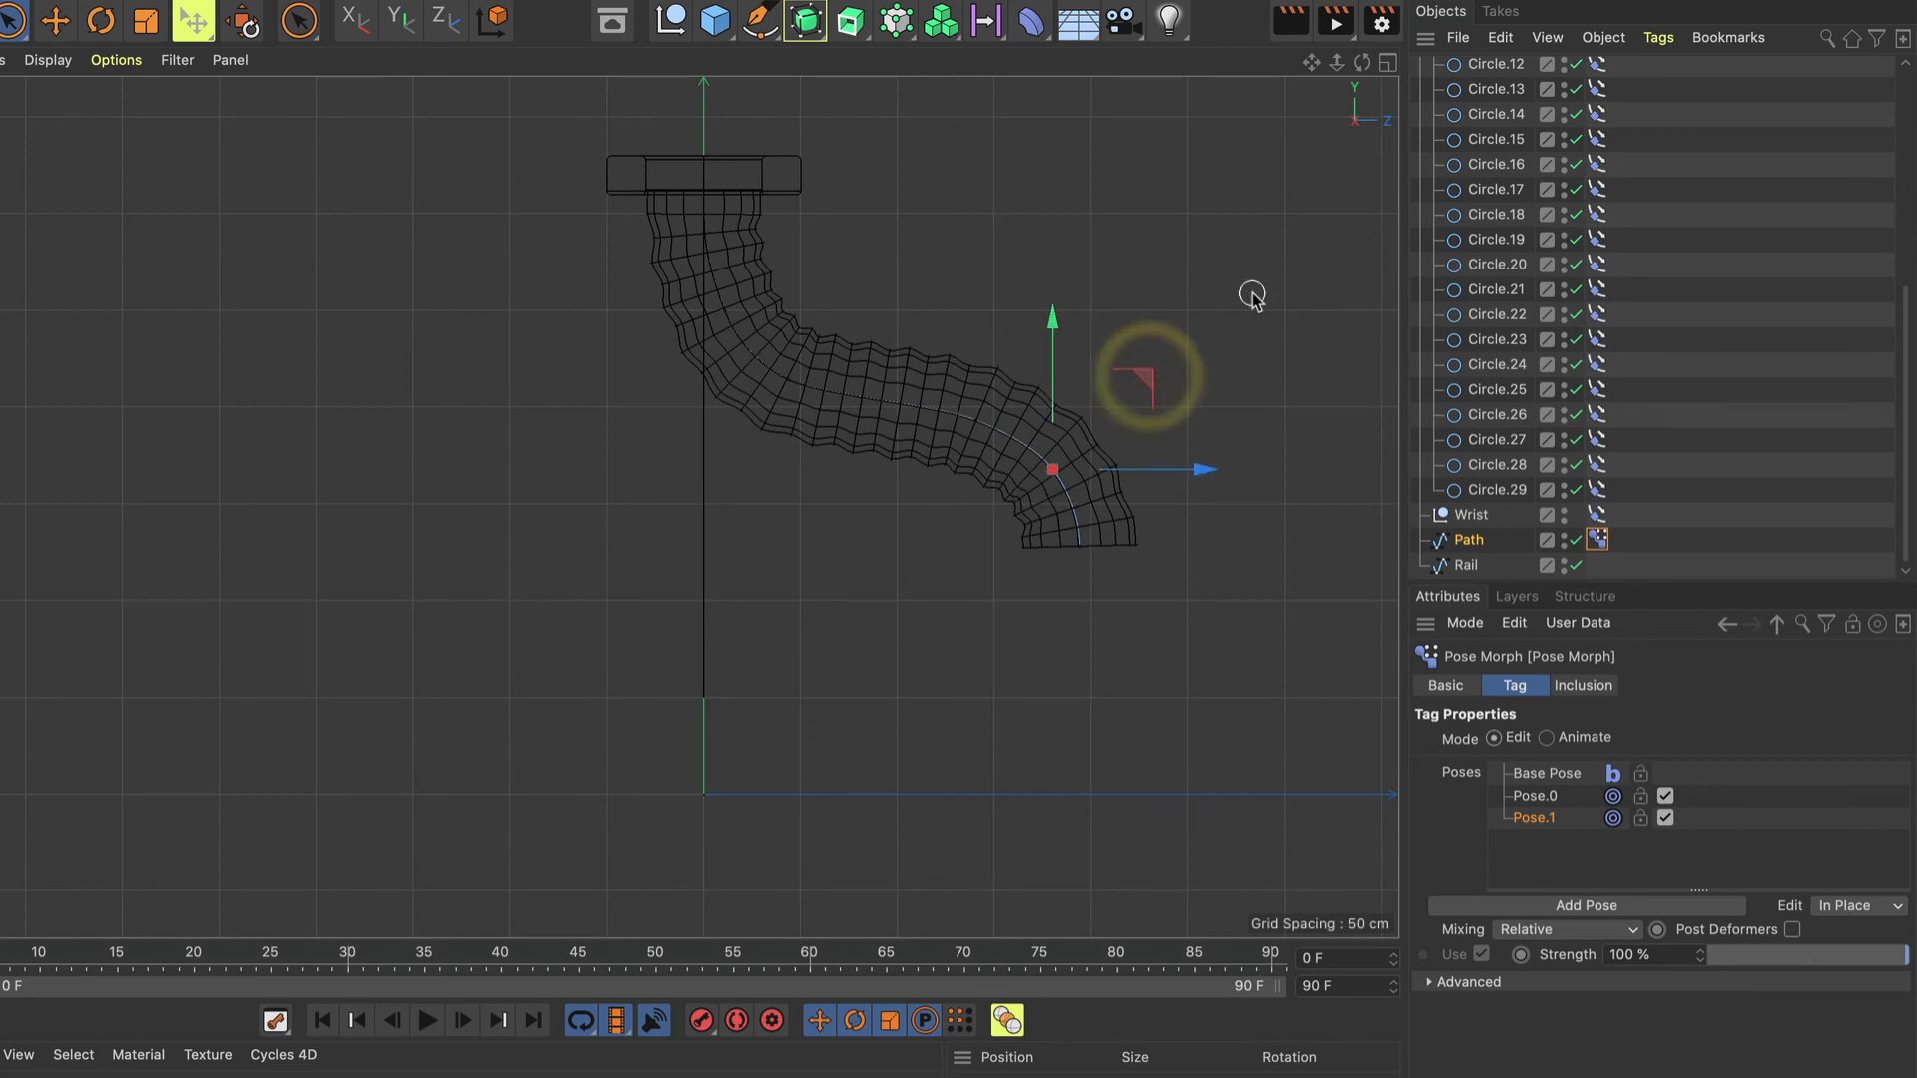
# Set the Pose Morph tag's Edit option to Selected and compare Pose.0 with Pose.1 in perspective, ending on Pose.0.
pyautogui.press('F1')
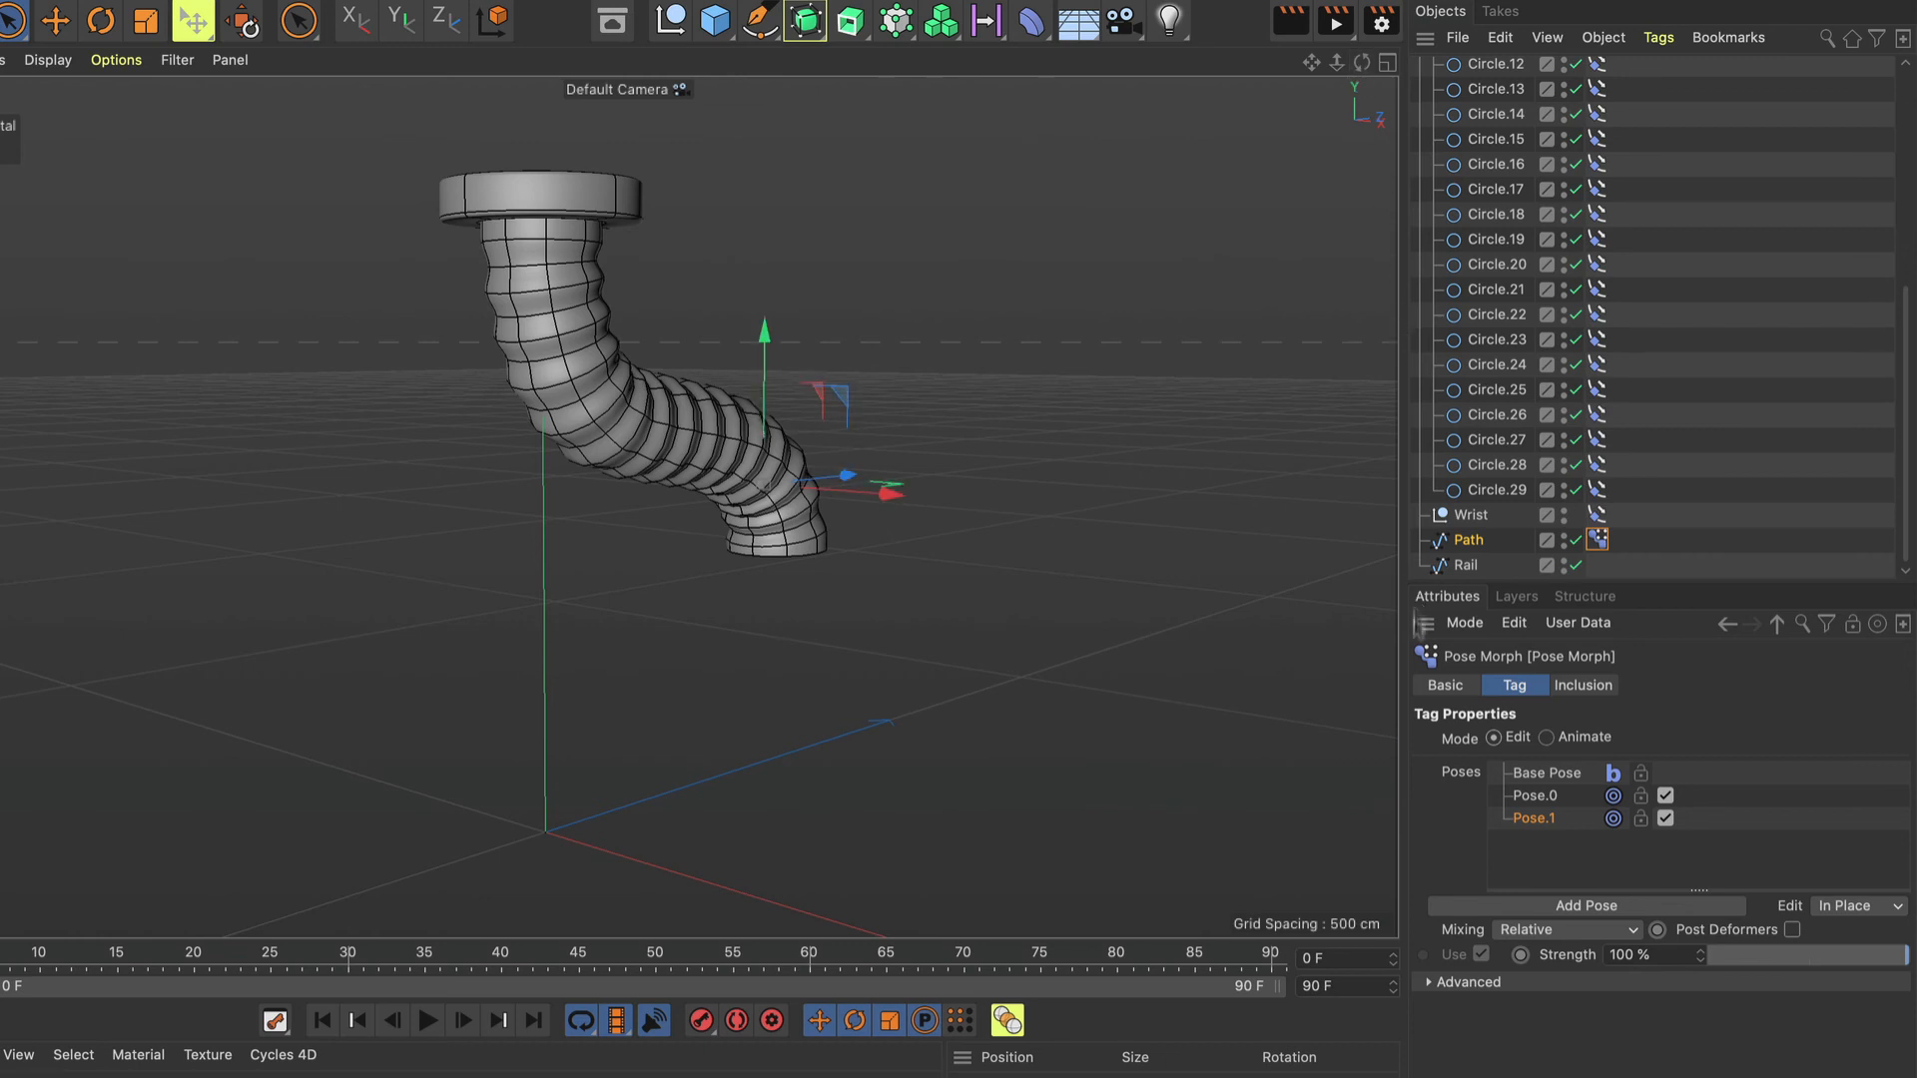
pyautogui.click(1532, 799)
pyautogui.click(1873, 909)
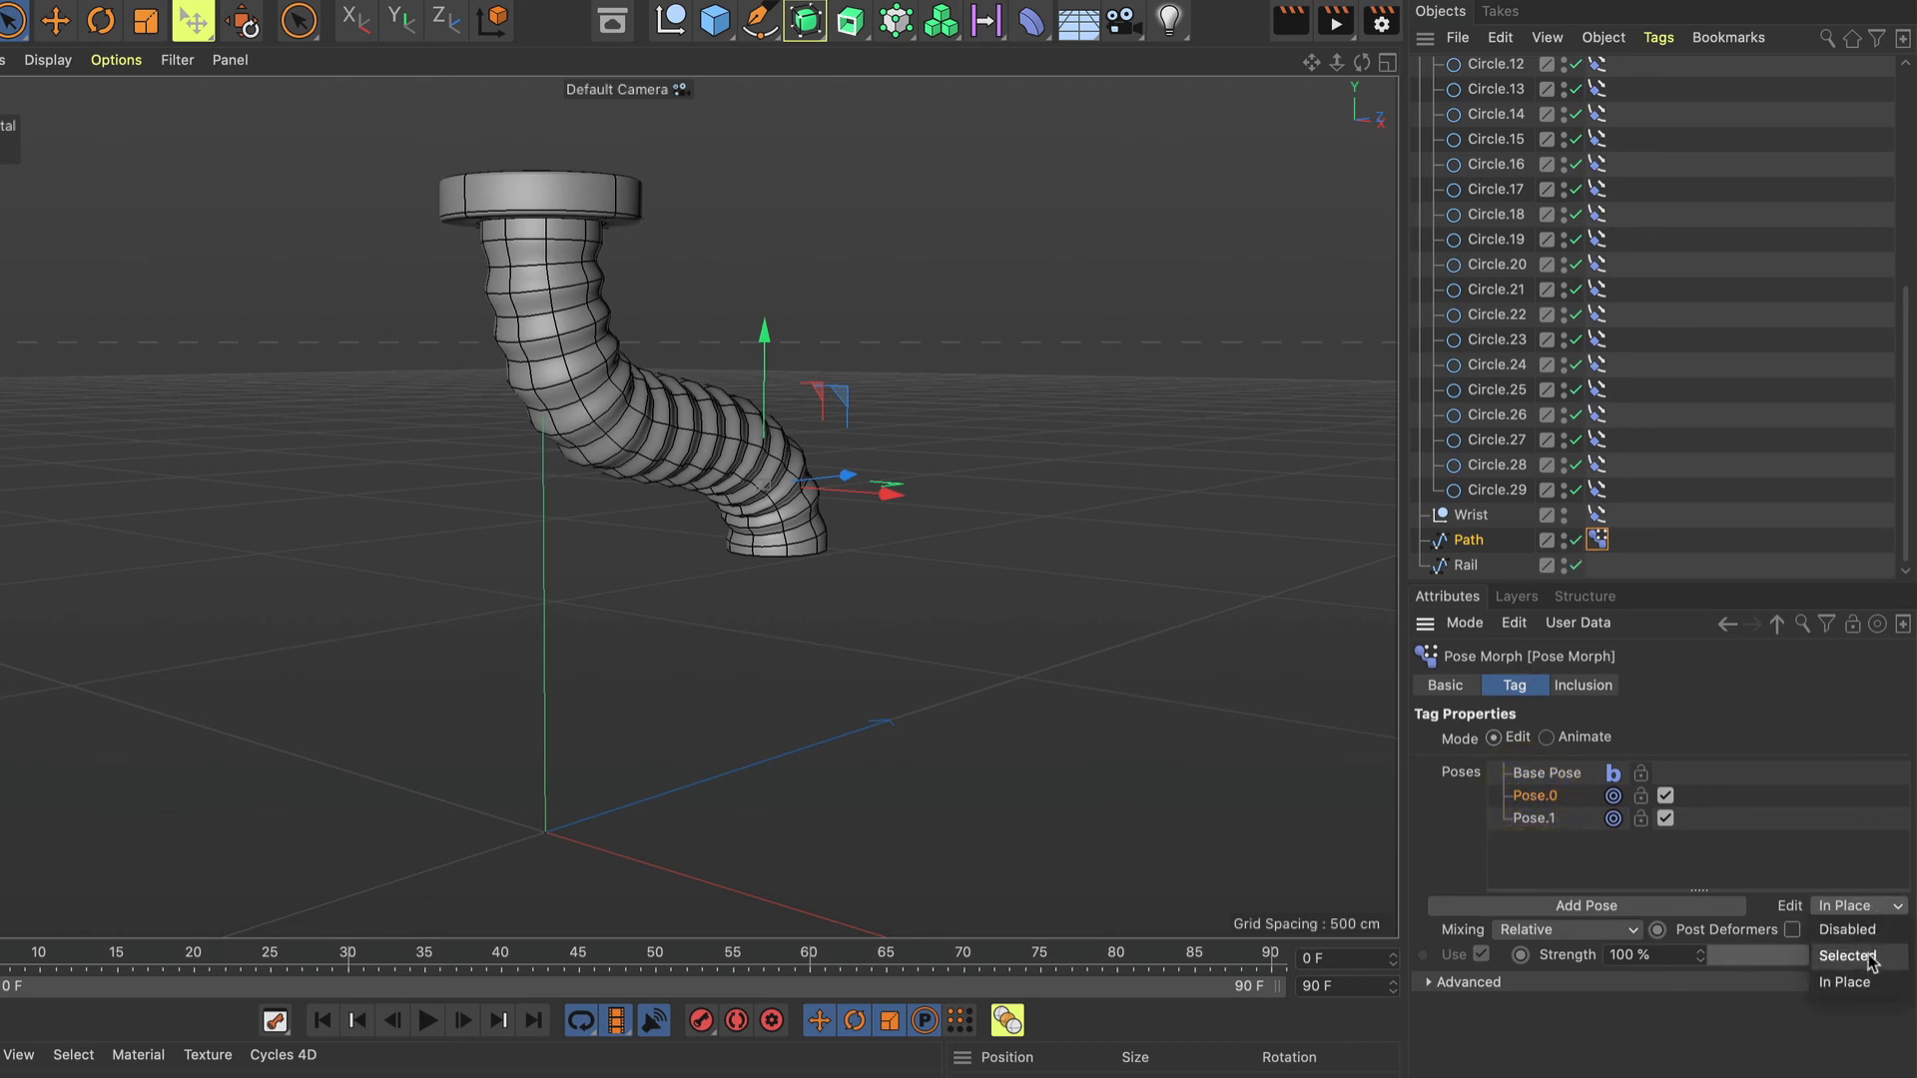
pyautogui.click(1873, 957)
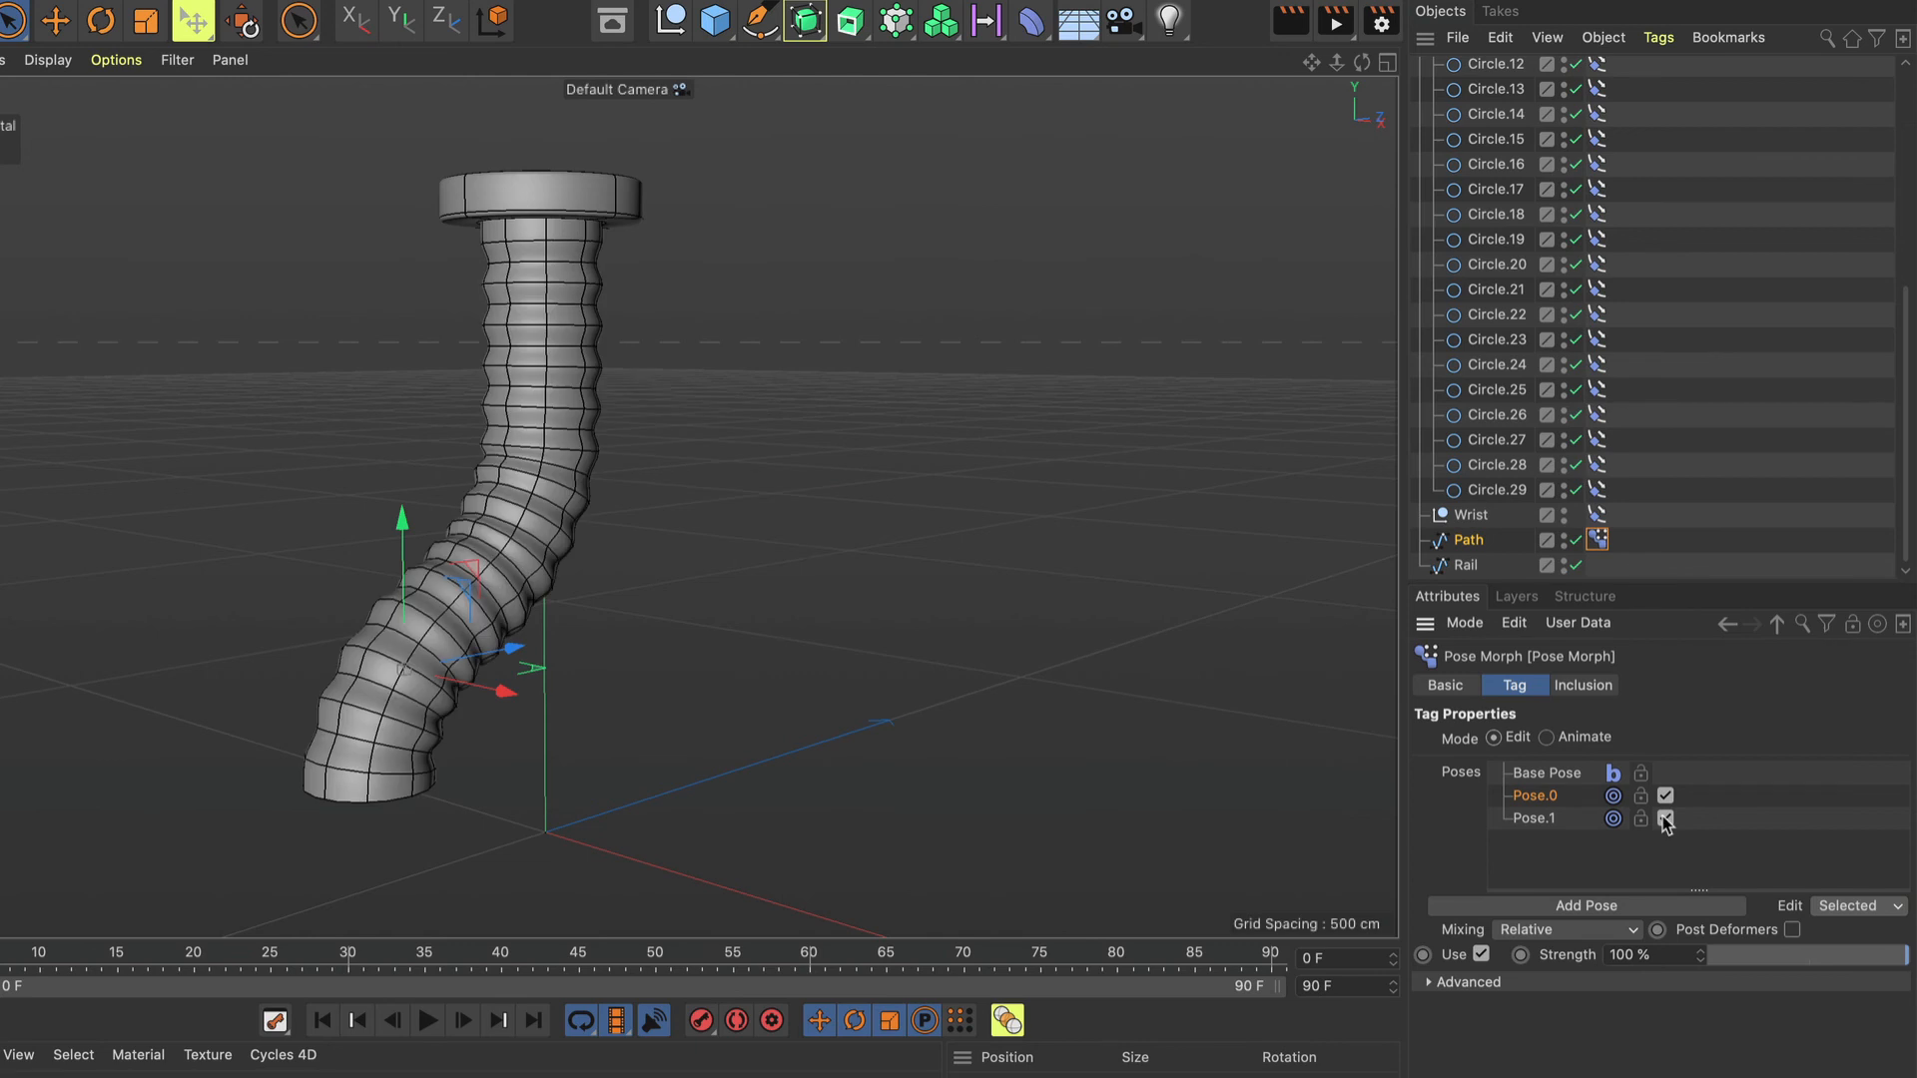
pyautogui.click(1535, 820)
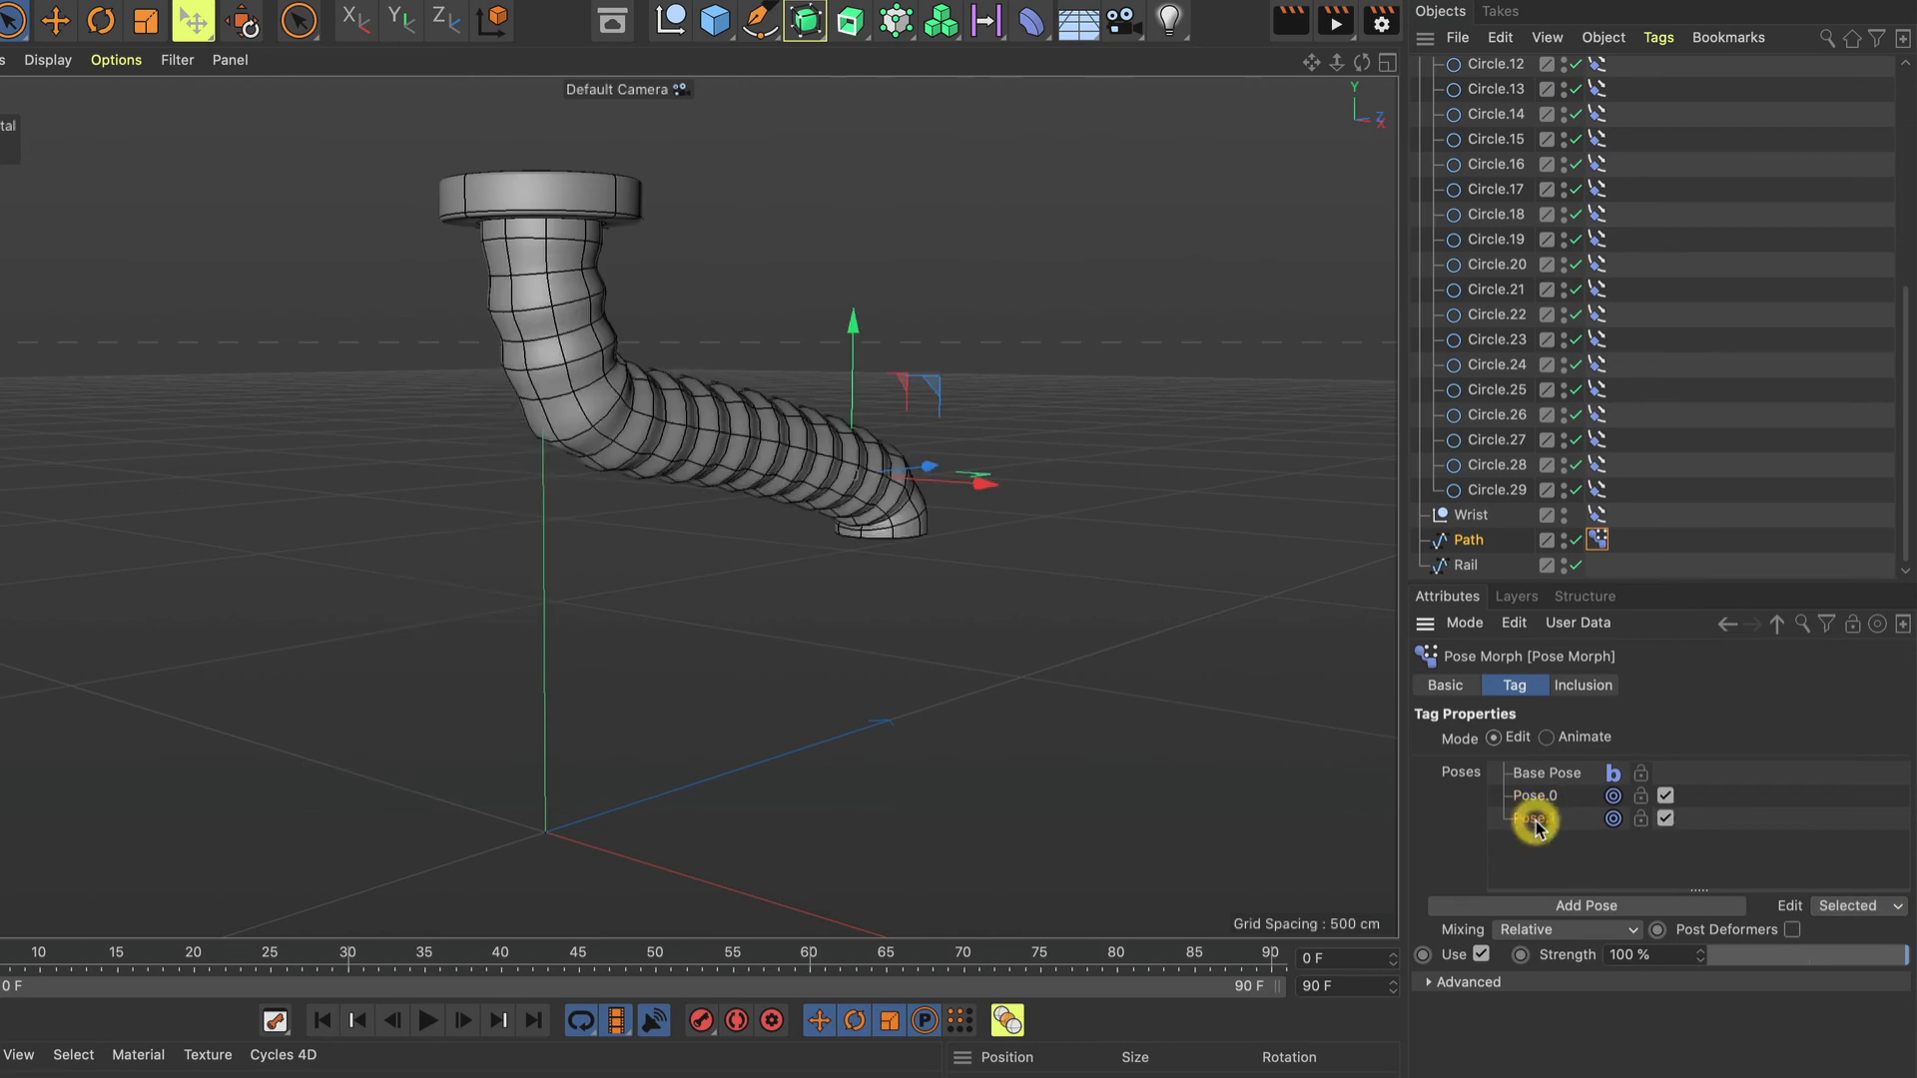
pyautogui.click(1535, 799)
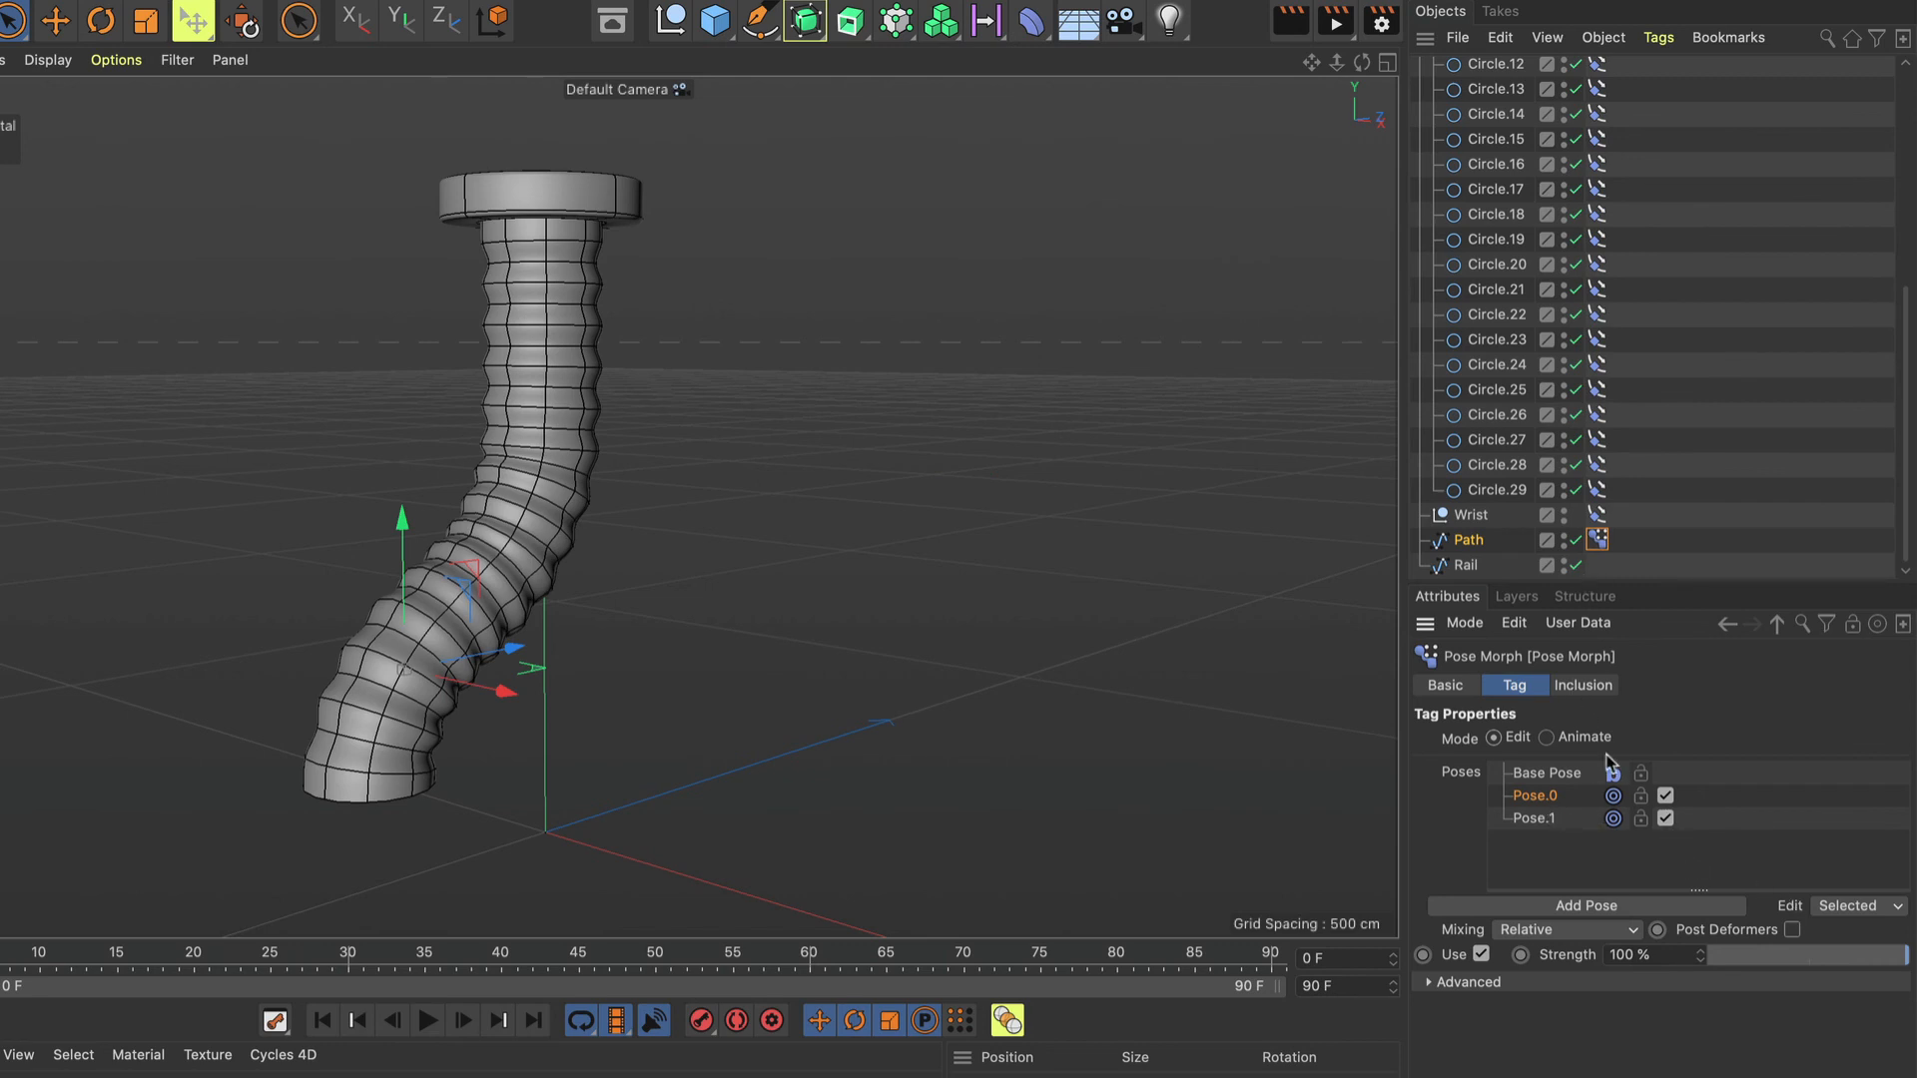
# Switch the Pose Morph tag to Animate mode, set Pose.0 to 0% and bring Pose.1 to 98%.
pyautogui.click(1546, 739)
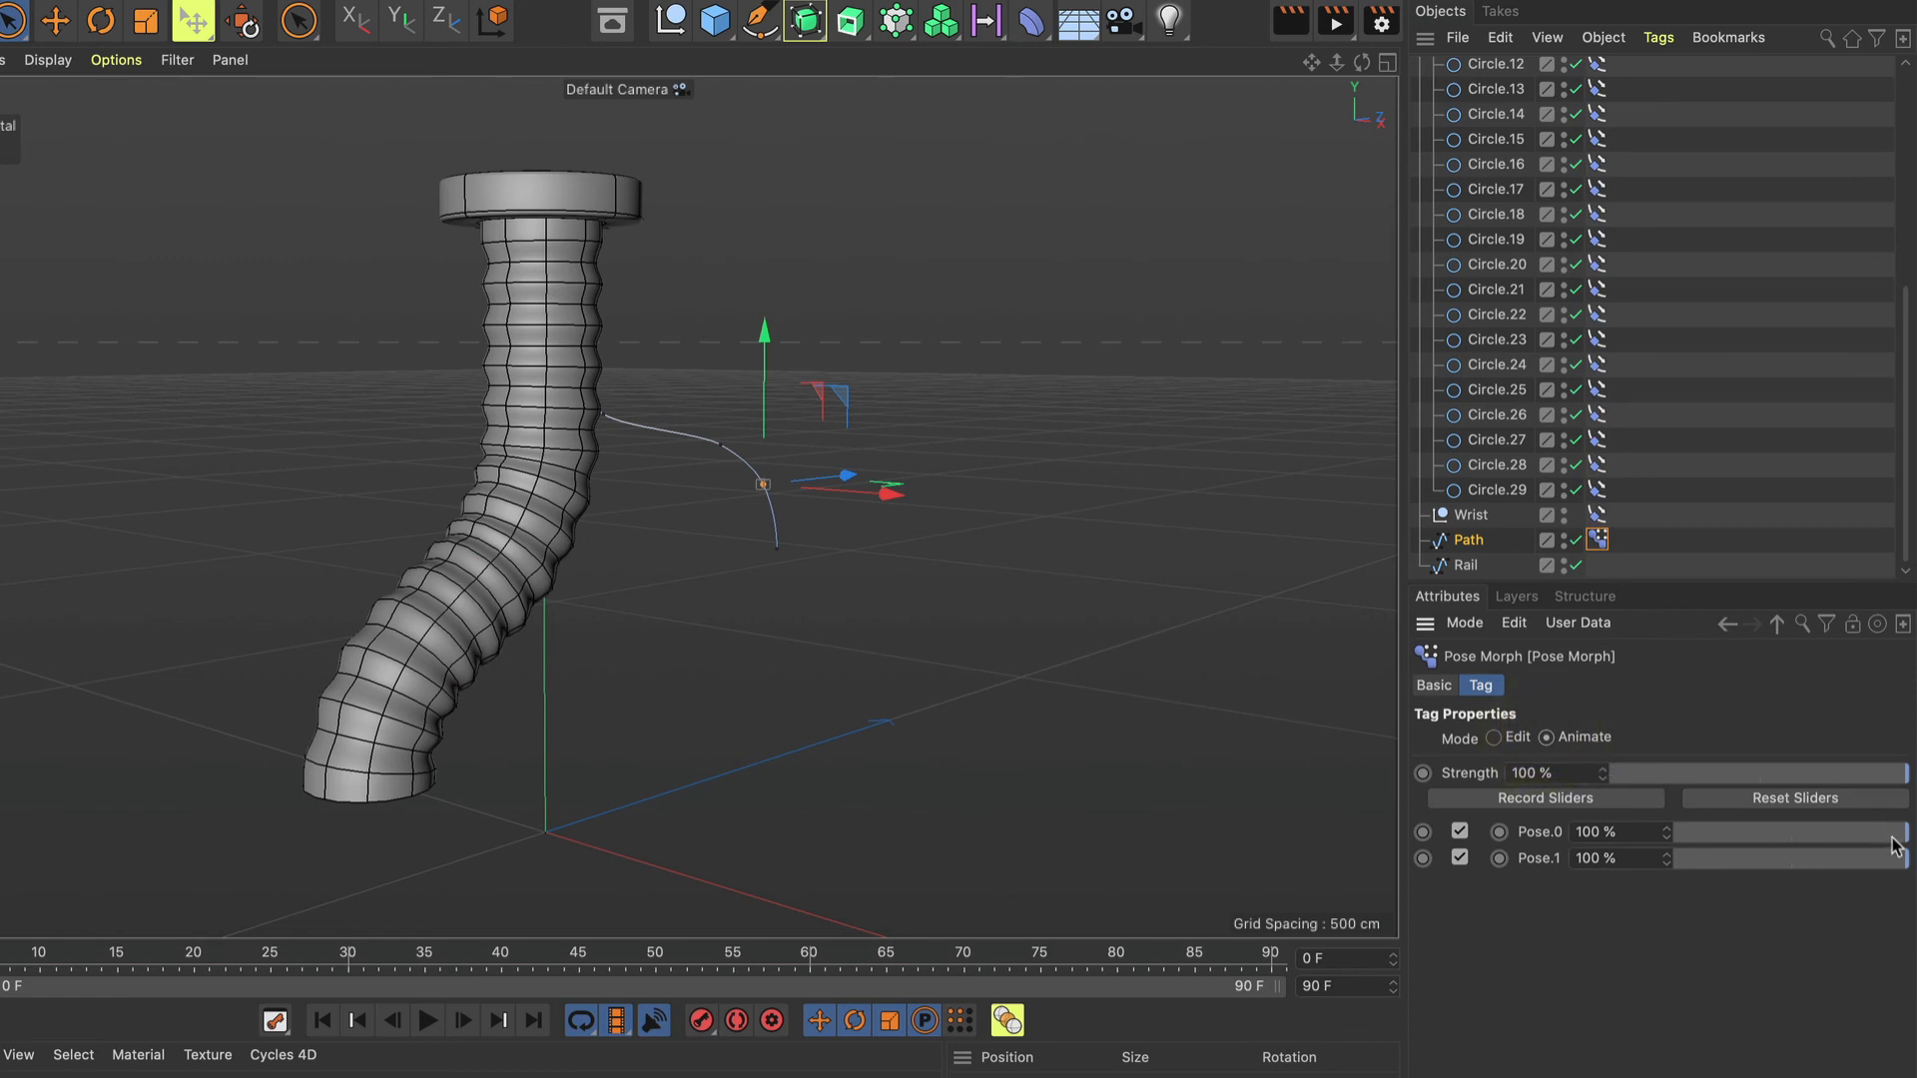
pyautogui.moveTo(1893, 846); pyautogui.dragTo(1654, 906)
pyautogui.moveTo(1814, 847); pyautogui.dragTo(1897, 861)
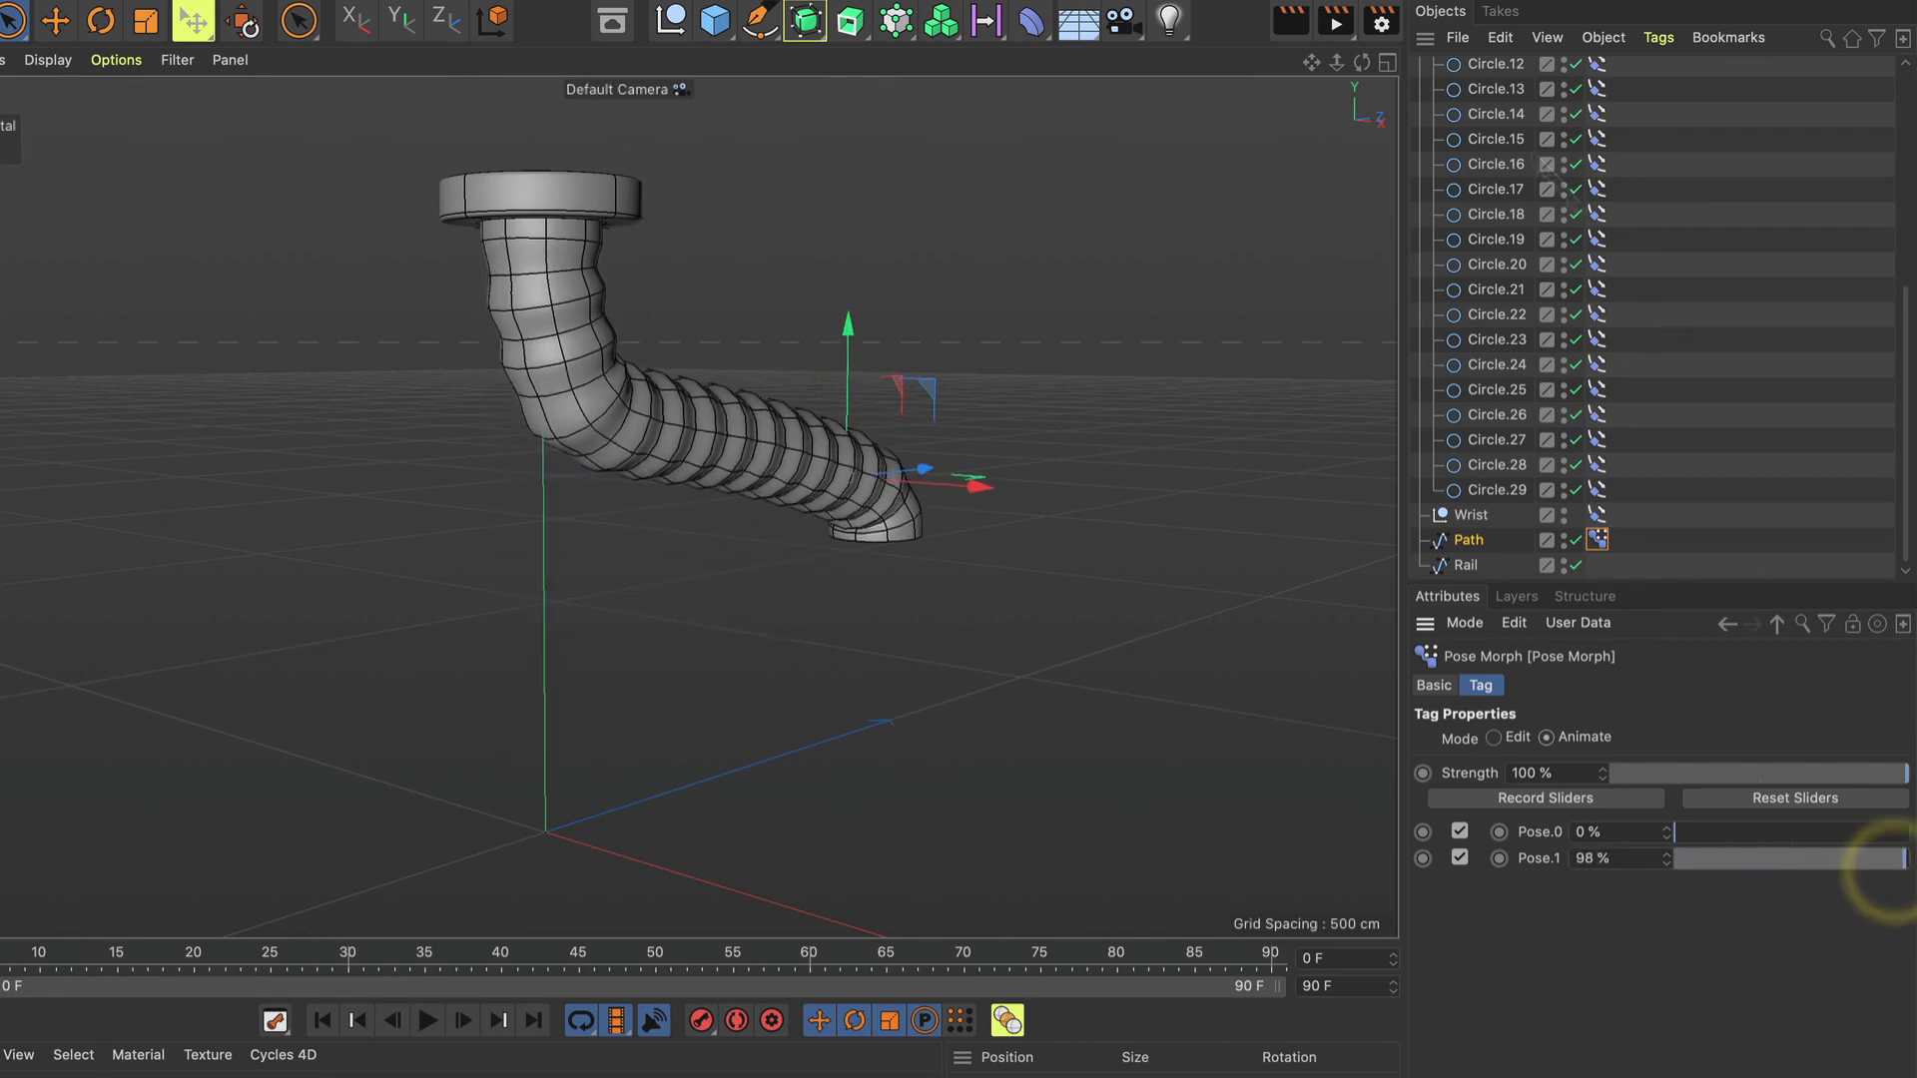
# Set the Path's Pose.1 to 0% and Pose.0 to 100%, and reduce Wrist's Align to Spline position to 79%.
pyautogui.moveTo(1362, 61); pyautogui.dragTo(1377, 102)
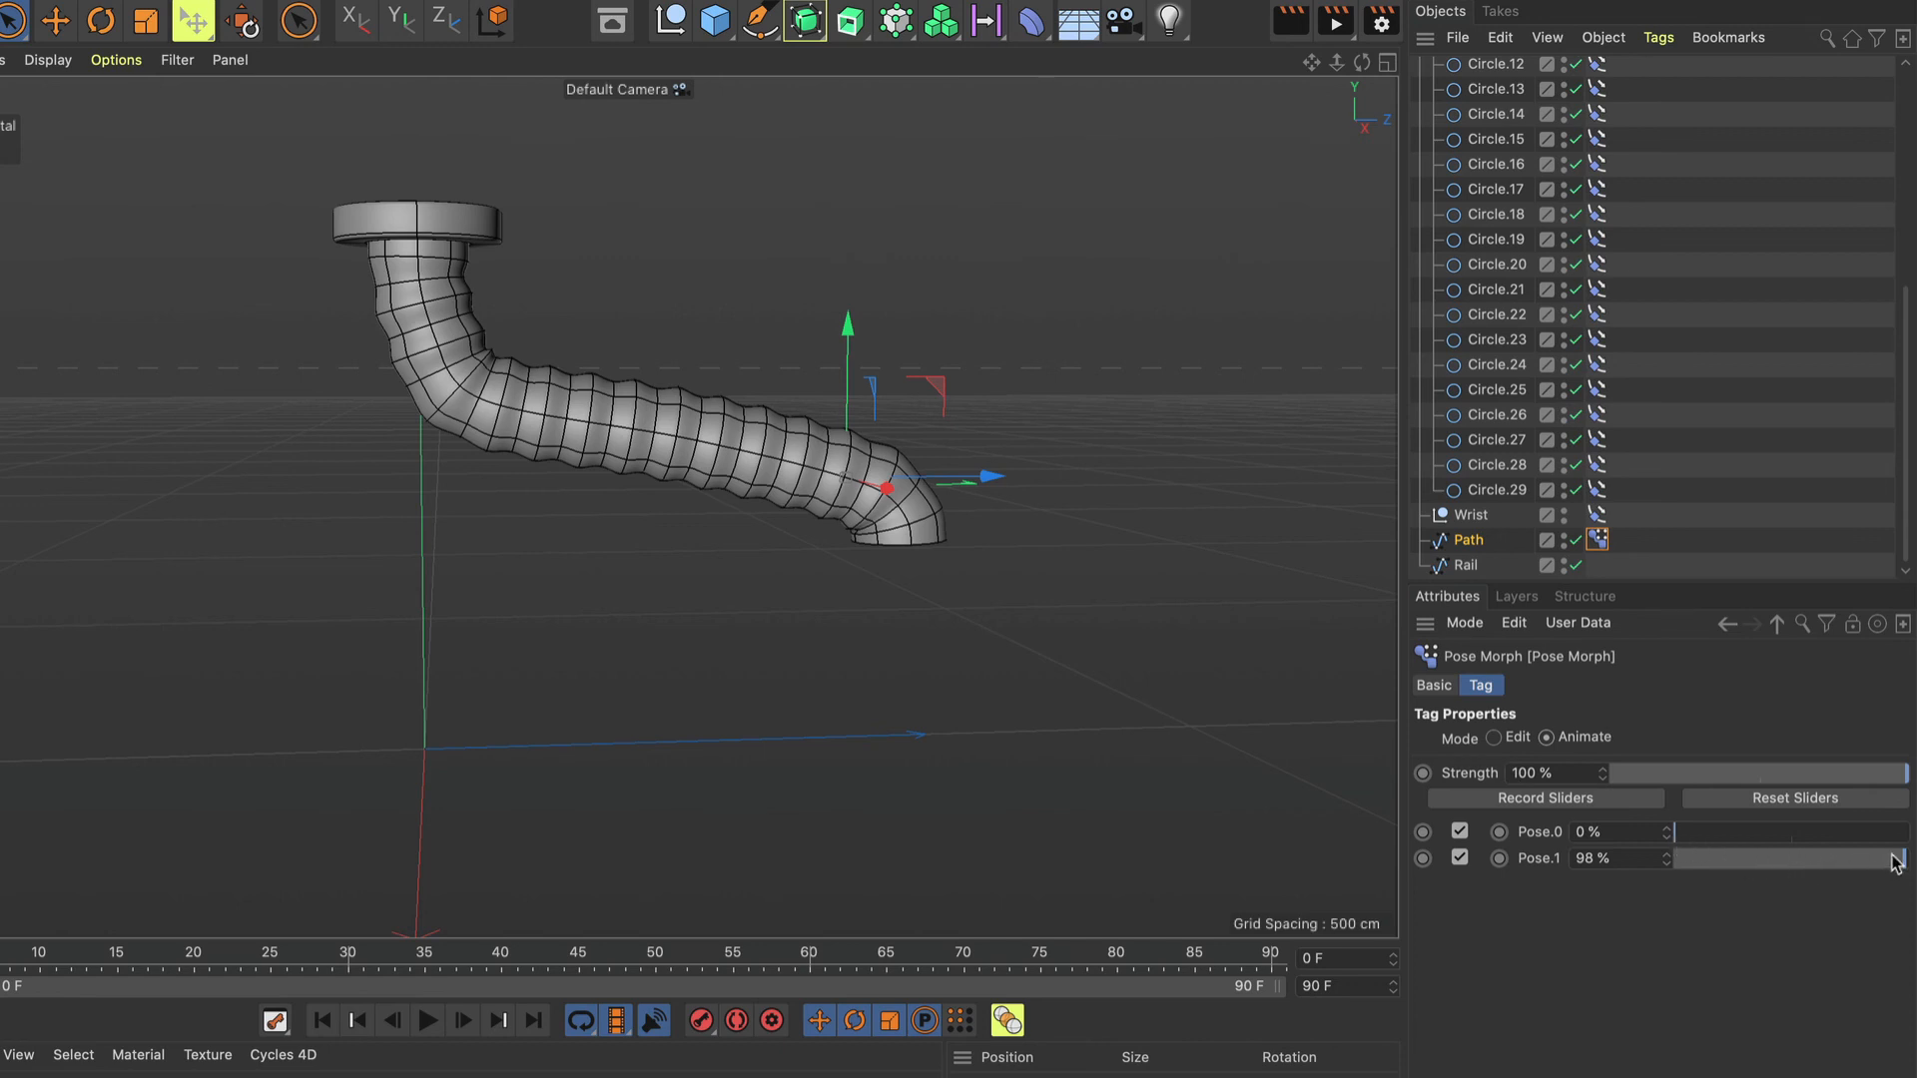
pyautogui.moveTo(1895, 864); pyautogui.dragTo(1630, 907)
pyautogui.moveTo(1673, 838); pyautogui.dragTo(1913, 800)
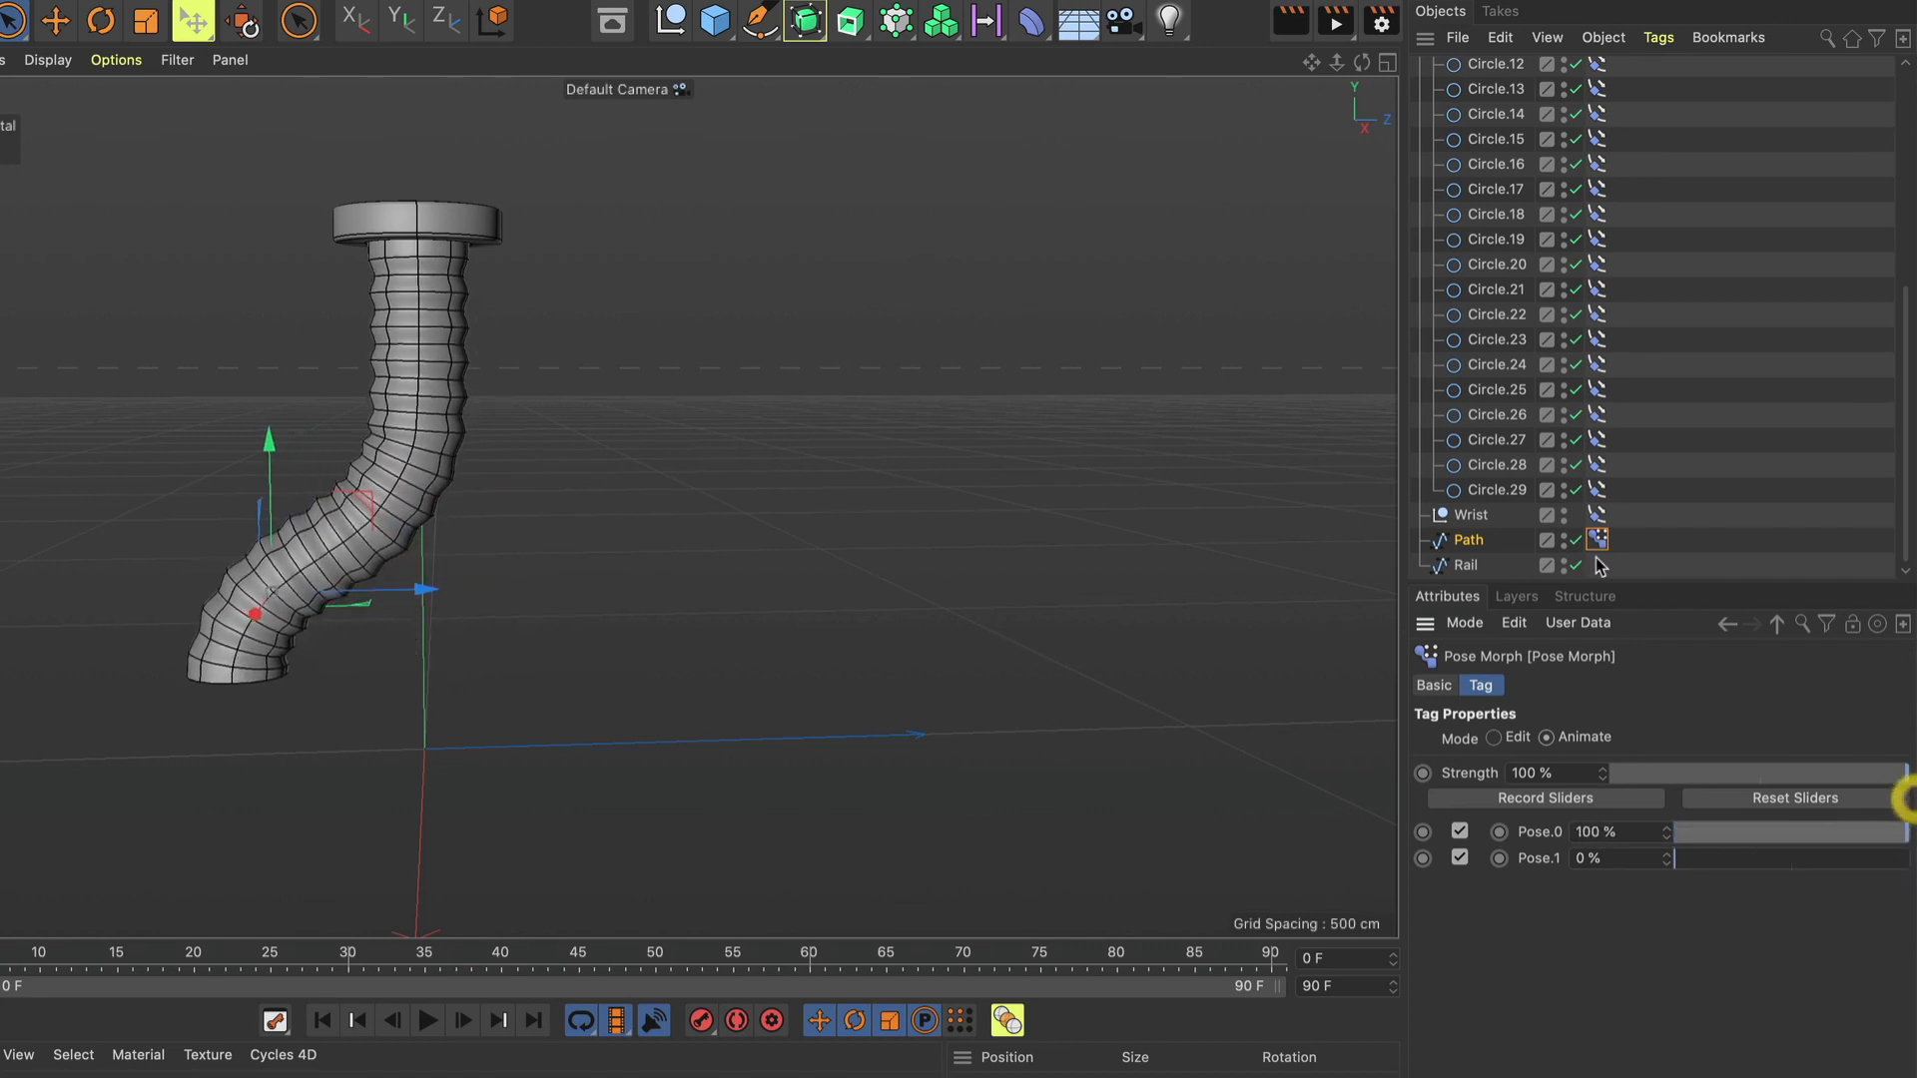
pyautogui.click(1596, 520)
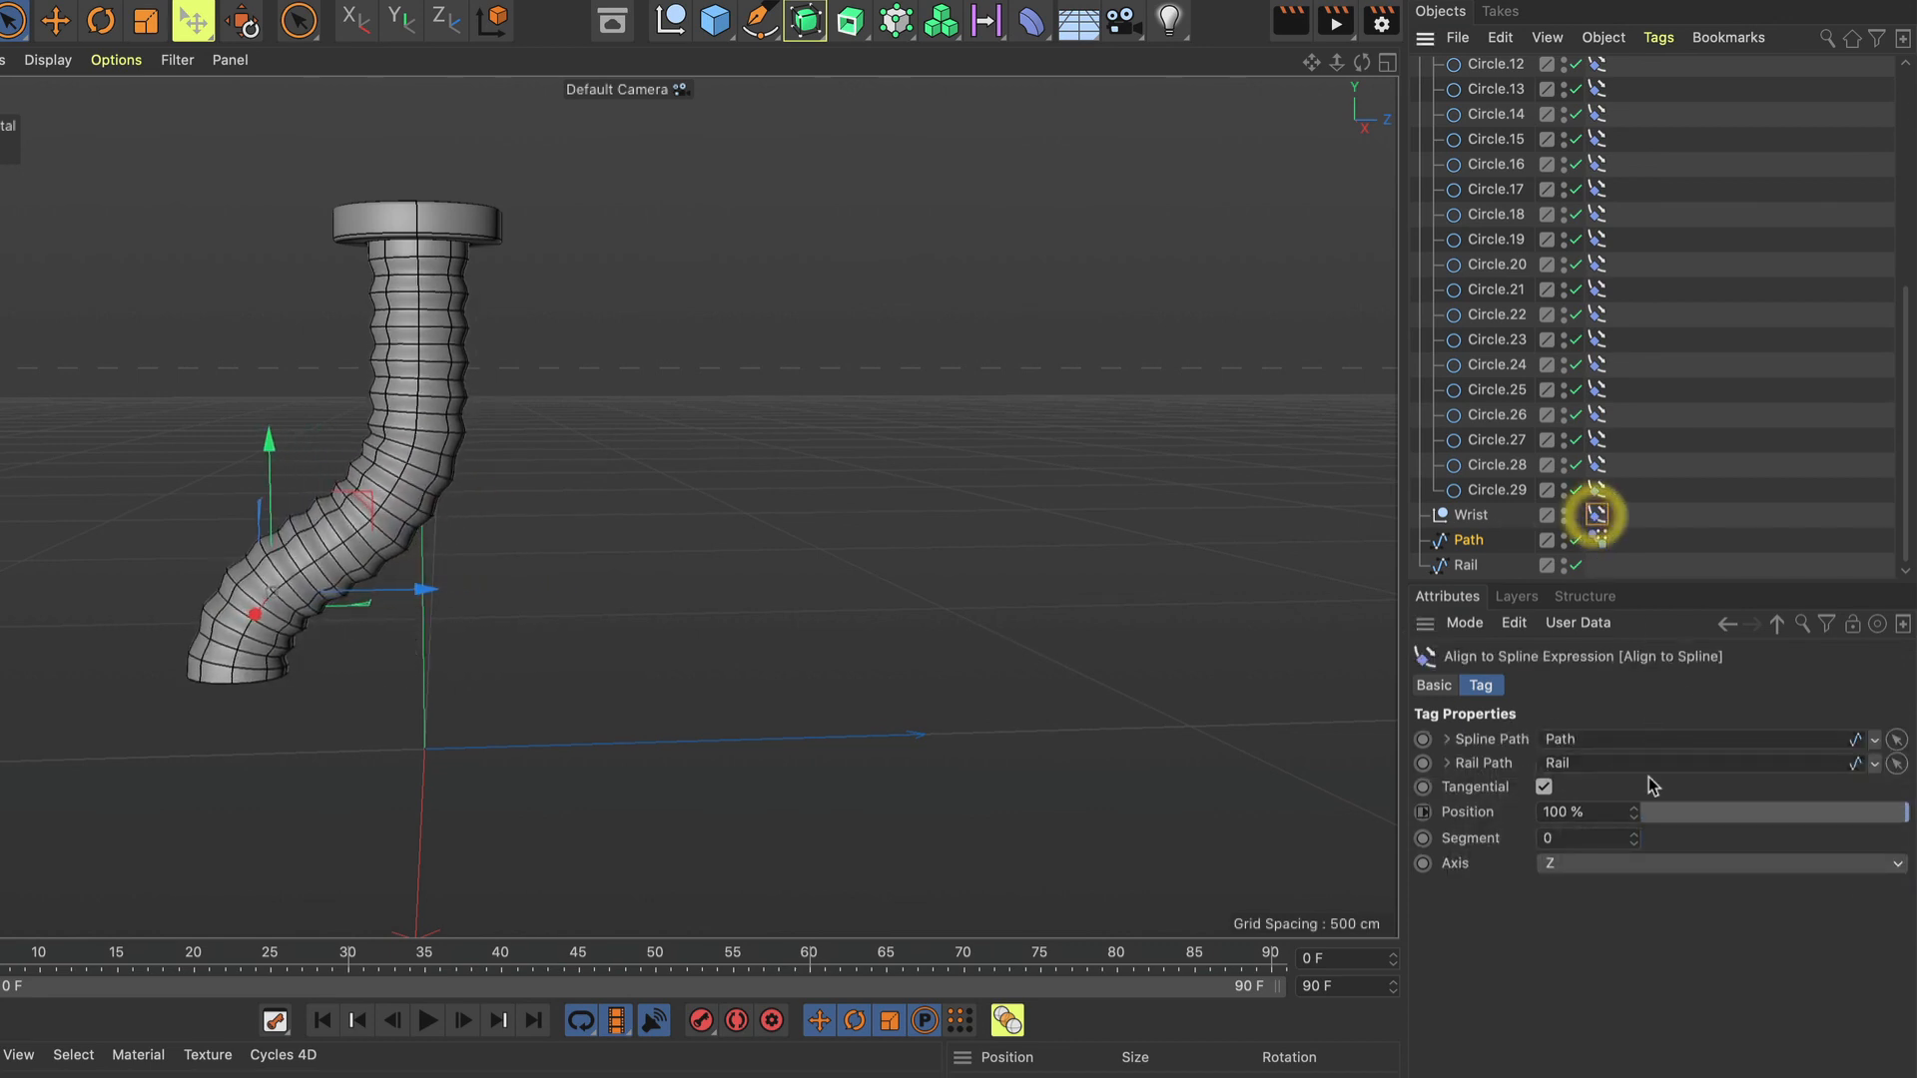
pyautogui.moveTo(1869, 811)
pyautogui.mouseDown()
pyautogui.moveTo(1709, 841)
pyautogui.moveTo(1886, 788)
pyautogui.mouseUp()
pyautogui.moveTo(1901, 811); pyautogui.dragTo(1853, 791)
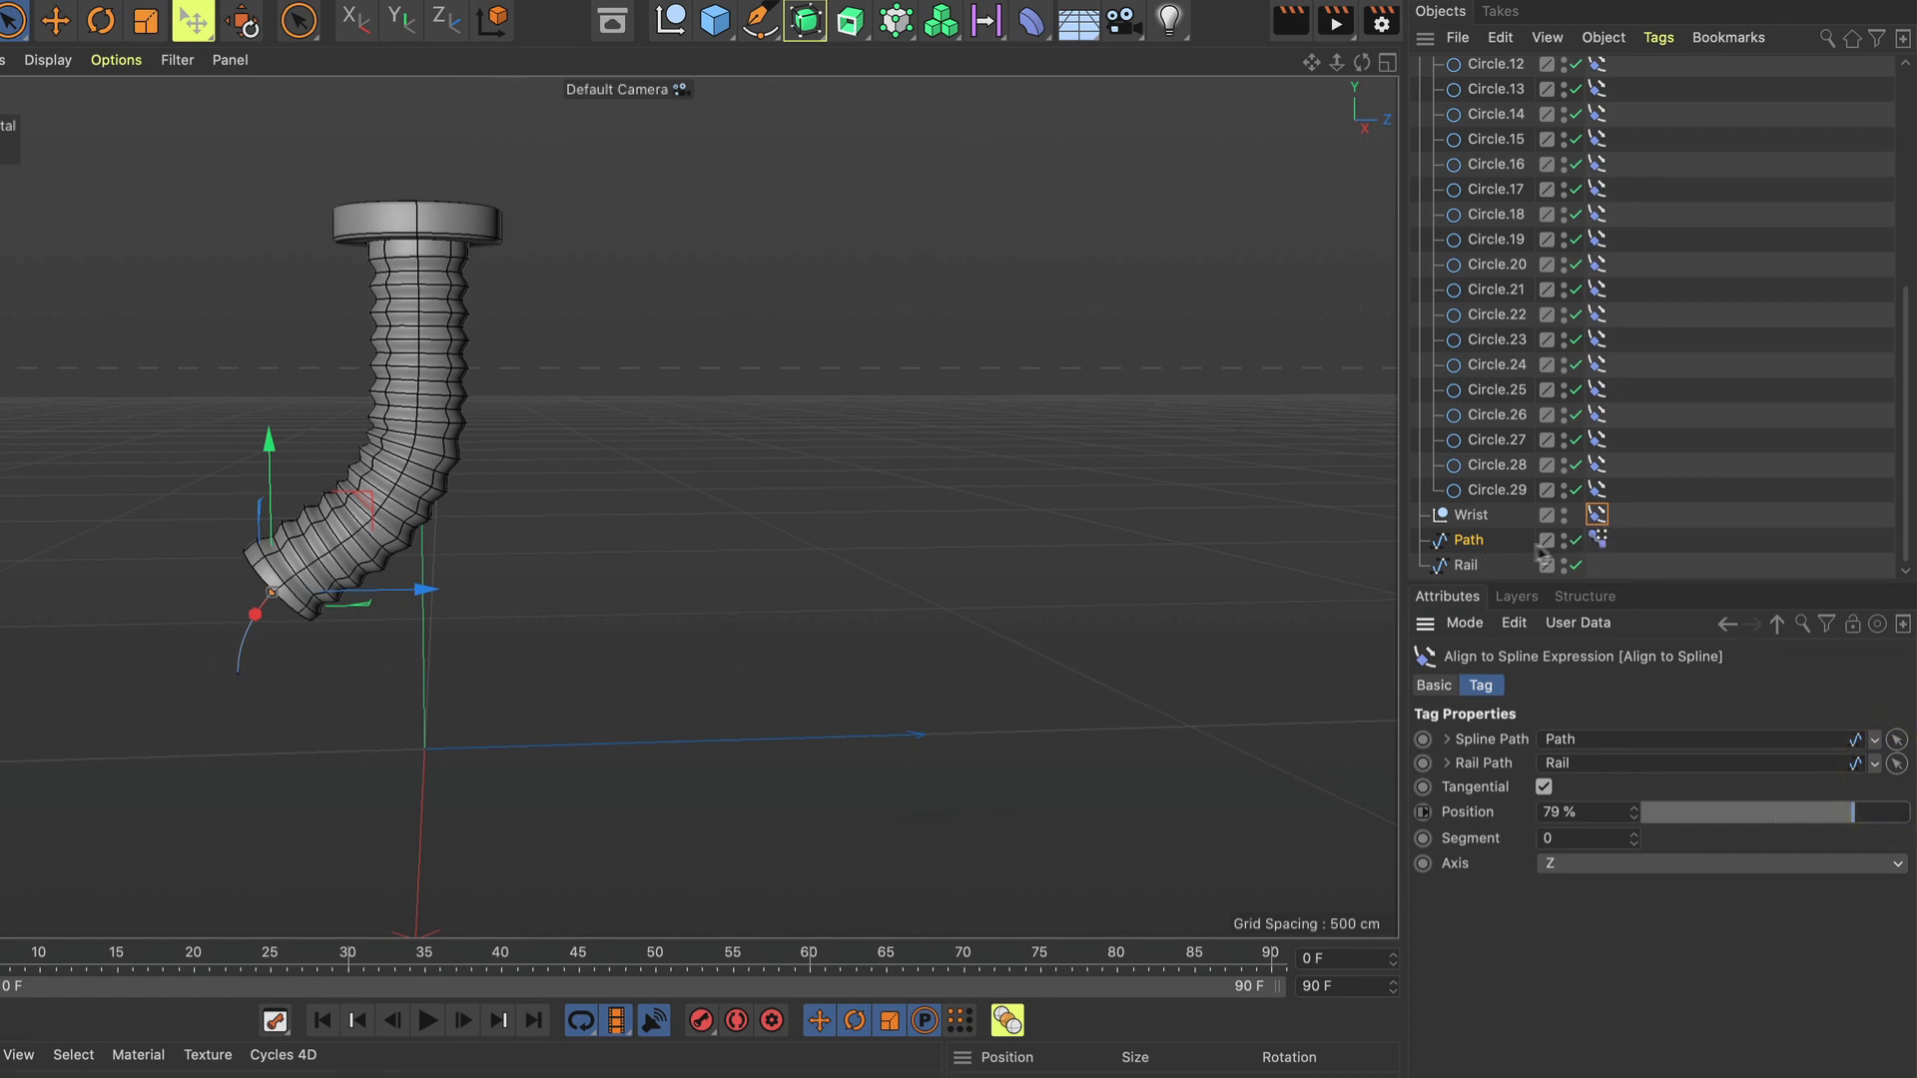
# Set the Path's Pose.0 to 0% and Pose.1 to 100%, and reduce Wrist's Align to Spline position to 66%.
pyautogui.click(1597, 540)
pyautogui.moveTo(1896, 837)
pyautogui.mouseDown()
pyautogui.moveTo(1677, 844)
pyautogui.moveTo(1909, 844)
pyautogui.mouseUp()
pyautogui.click(1573, 971)
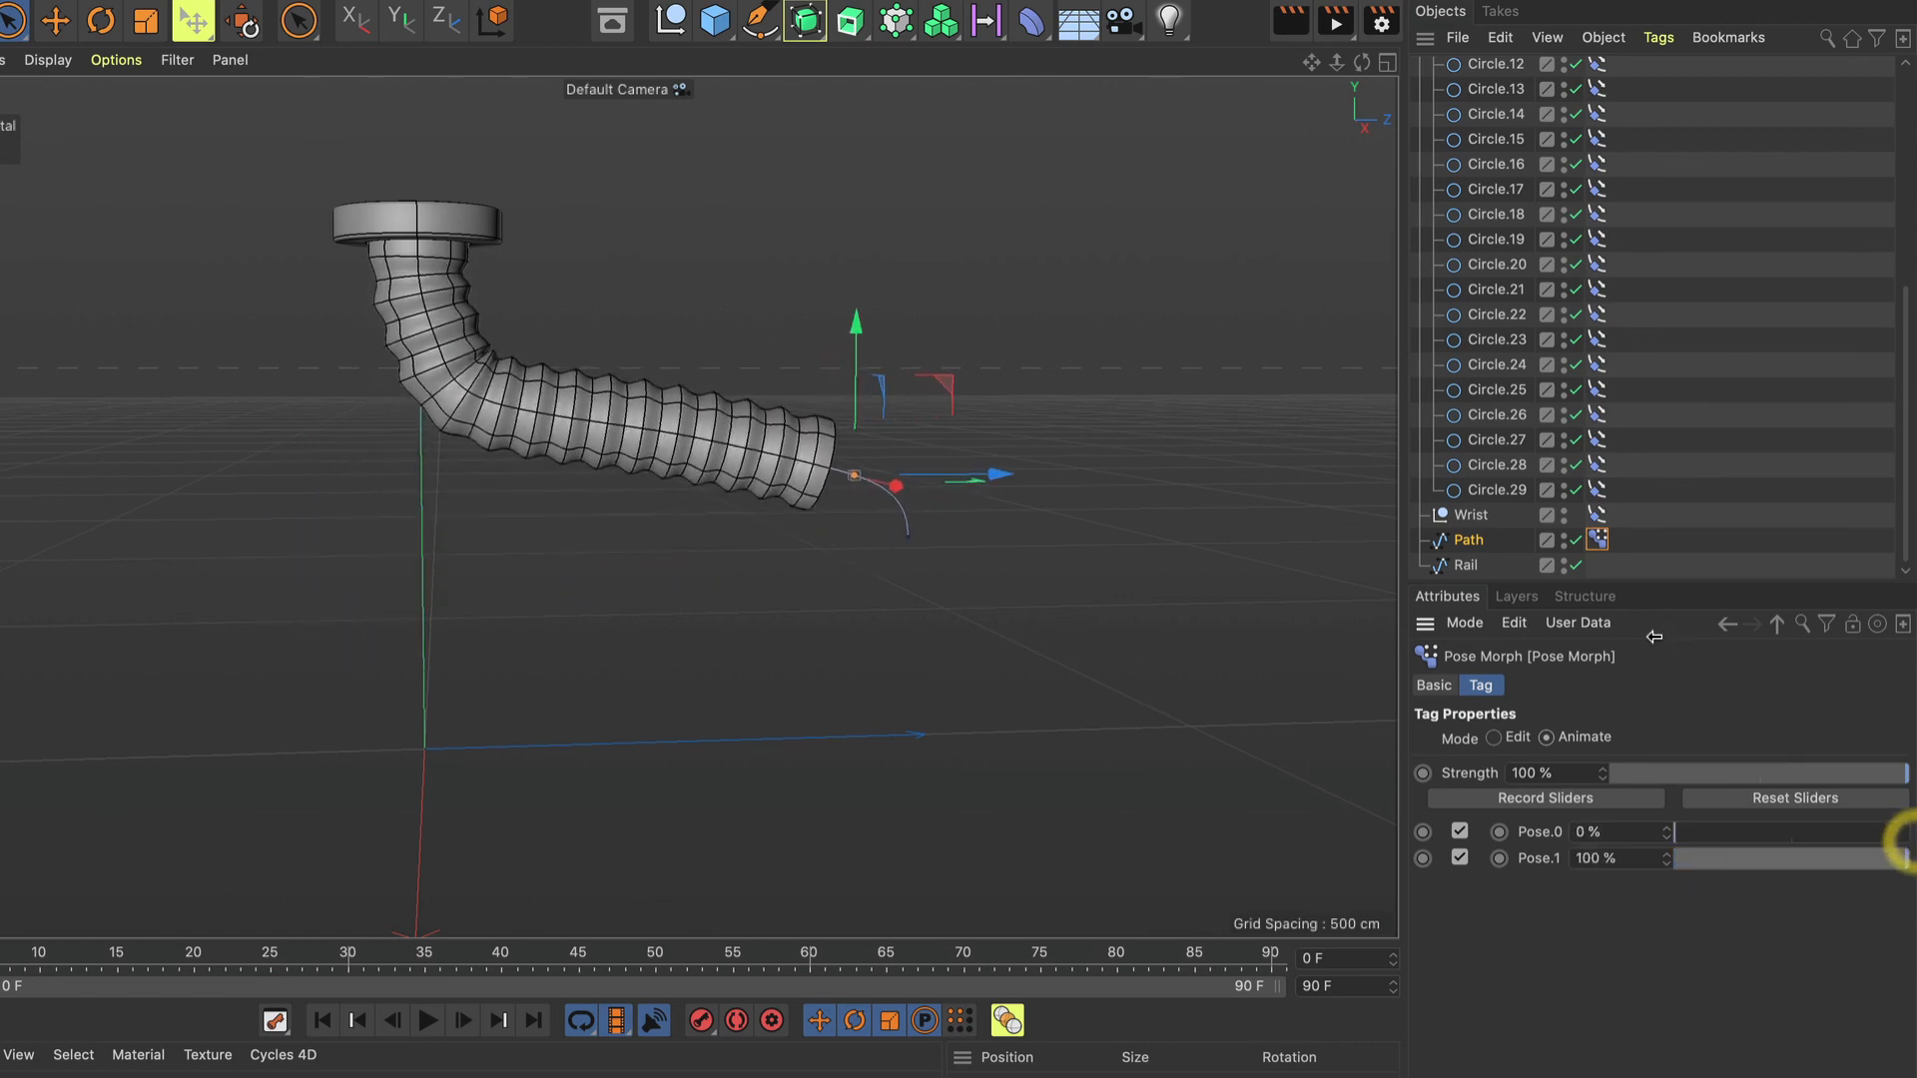
pyautogui.click(1599, 516)
pyautogui.moveTo(1852, 812); pyautogui.dragTo(1817, 740)
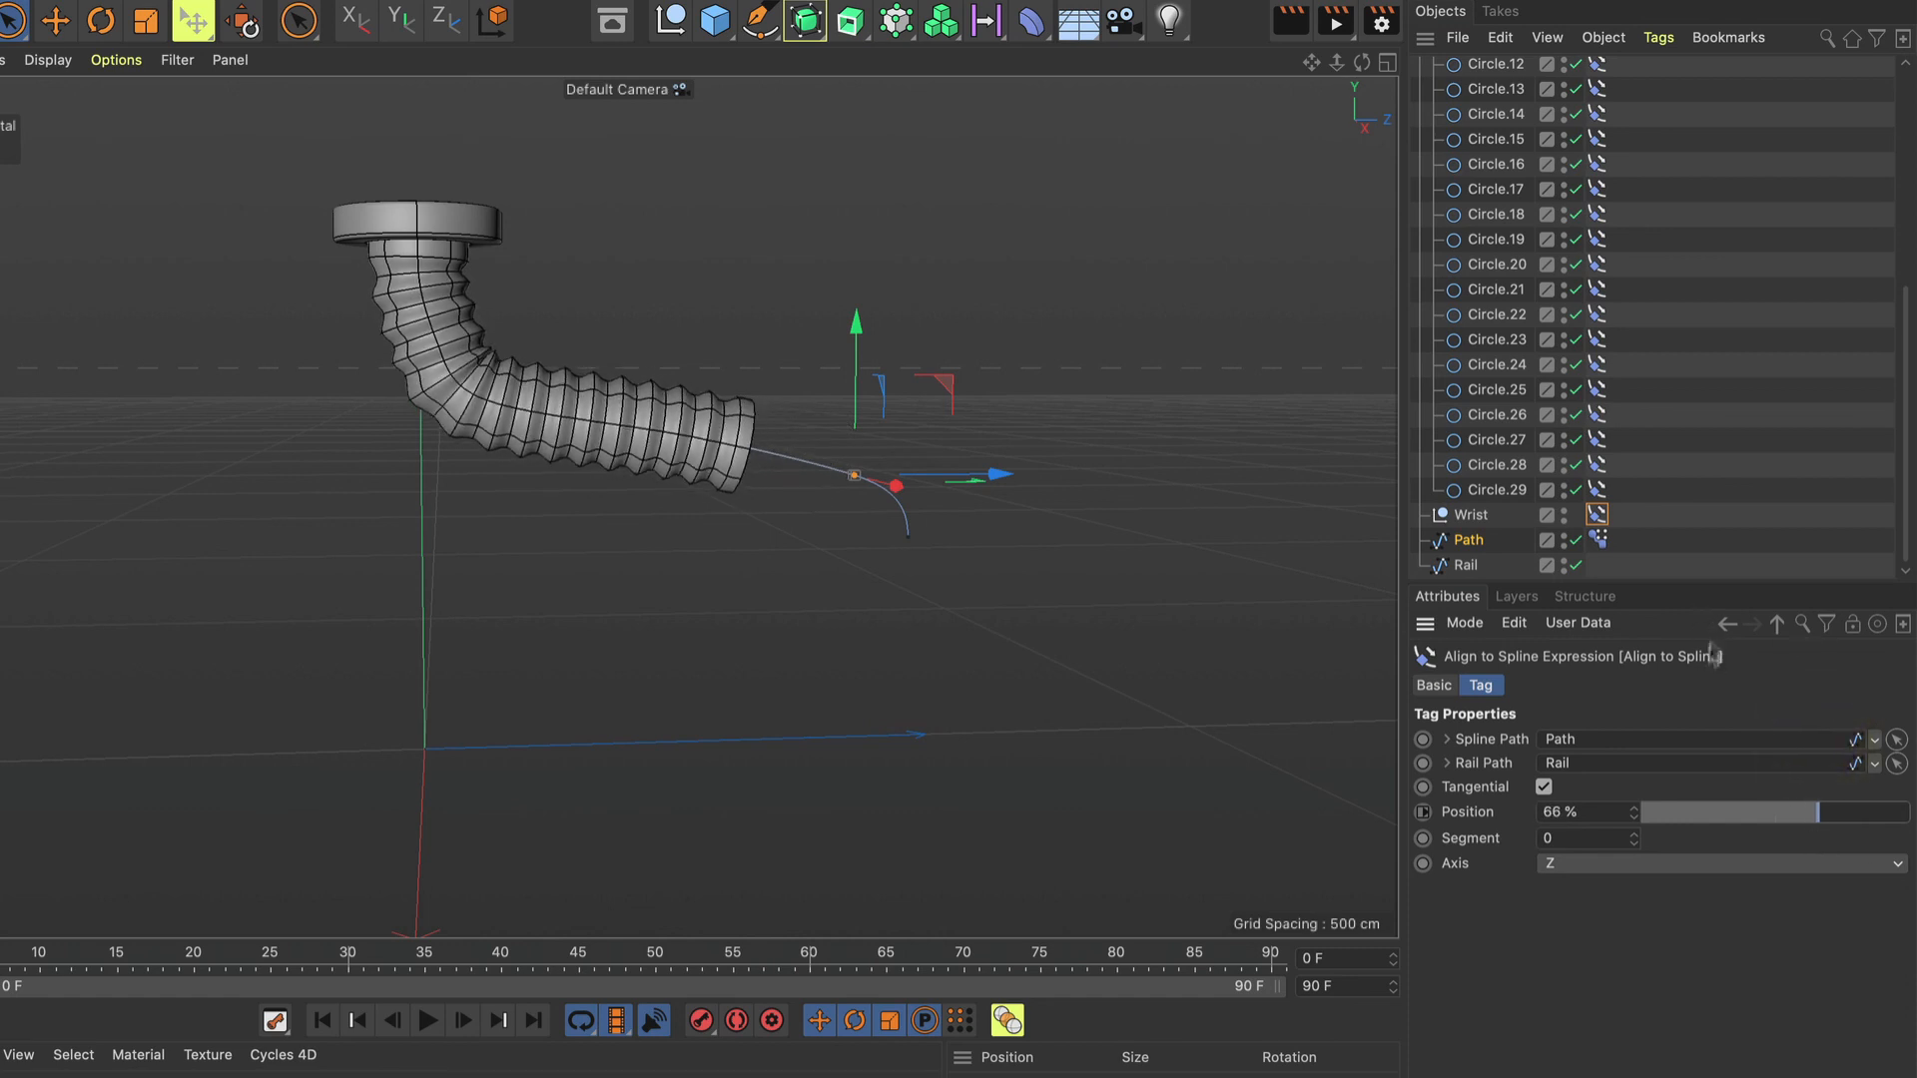
# In the Pose Morph's Edit mode, with Pose.1 at 100%, move the Path's two lowest points toward negative Z in the side view.
pyautogui.click(1596, 541)
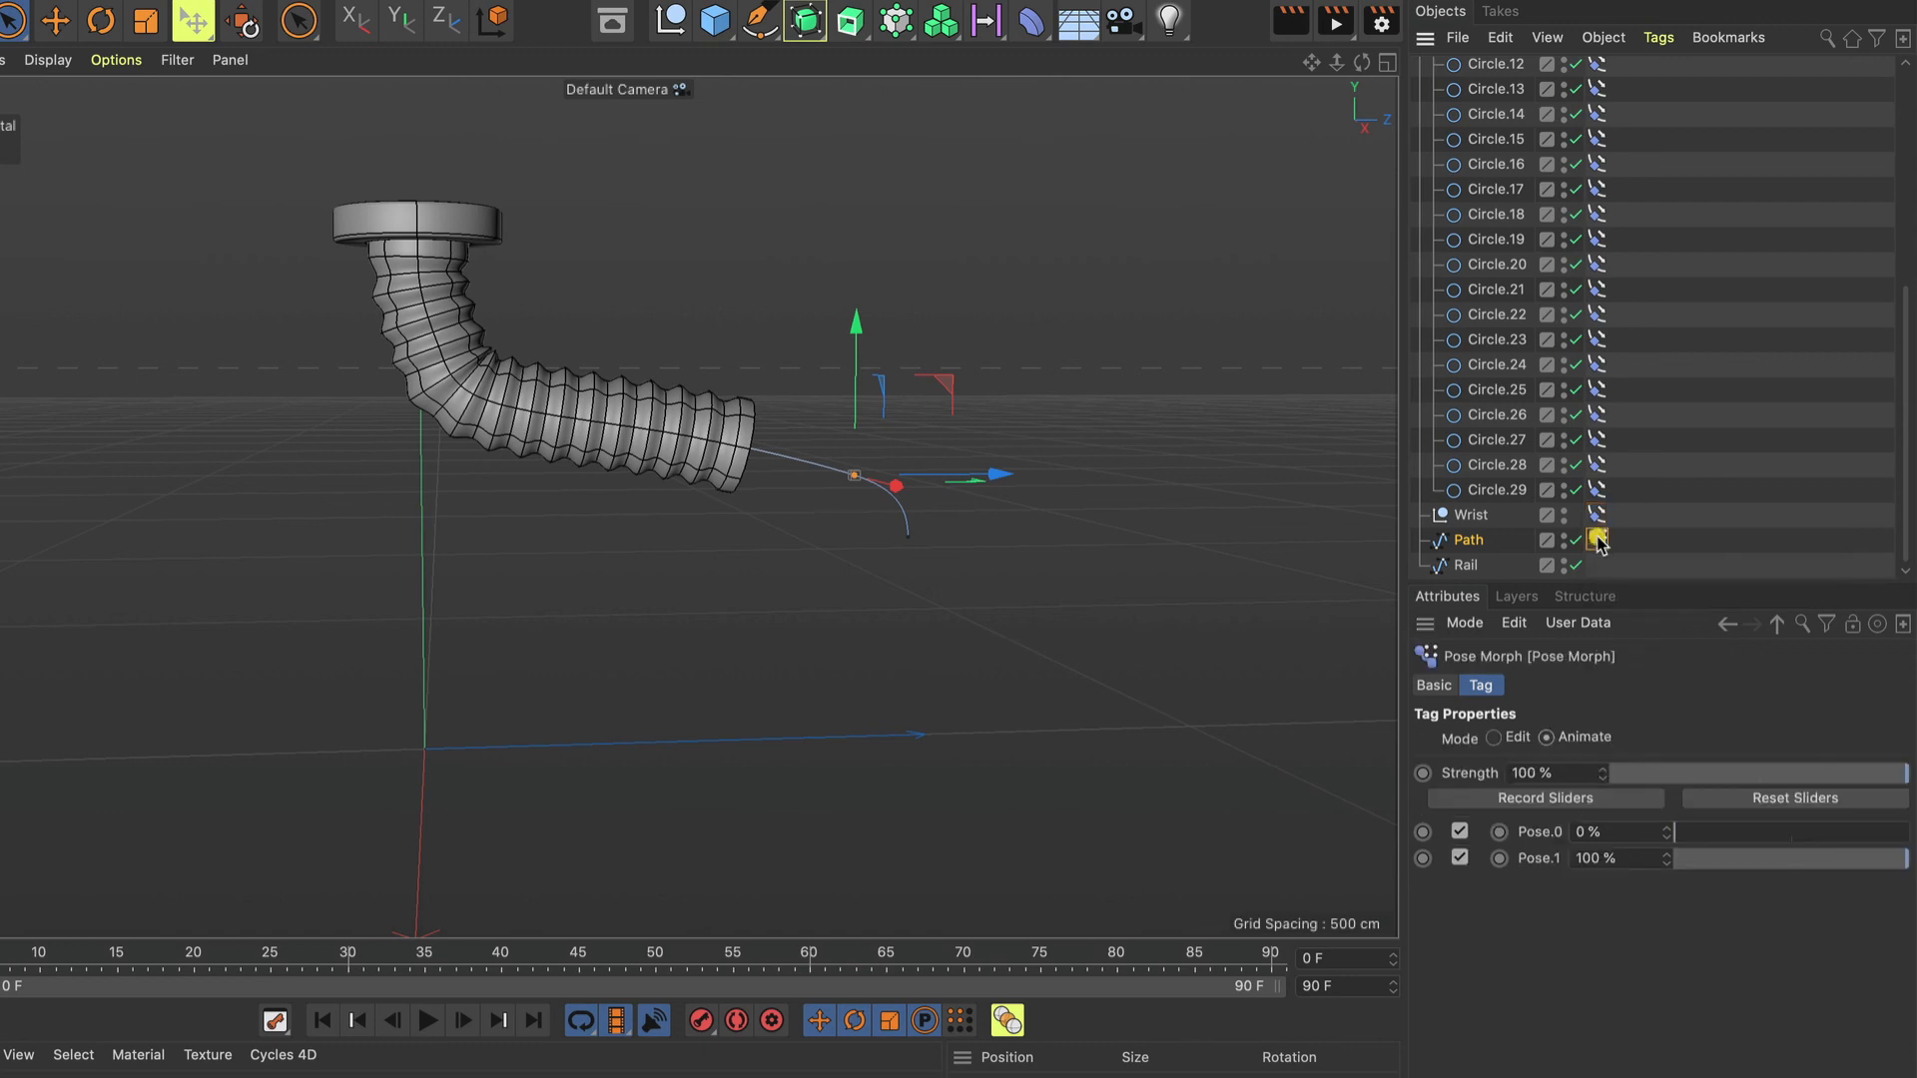
pyautogui.click(1494, 739)
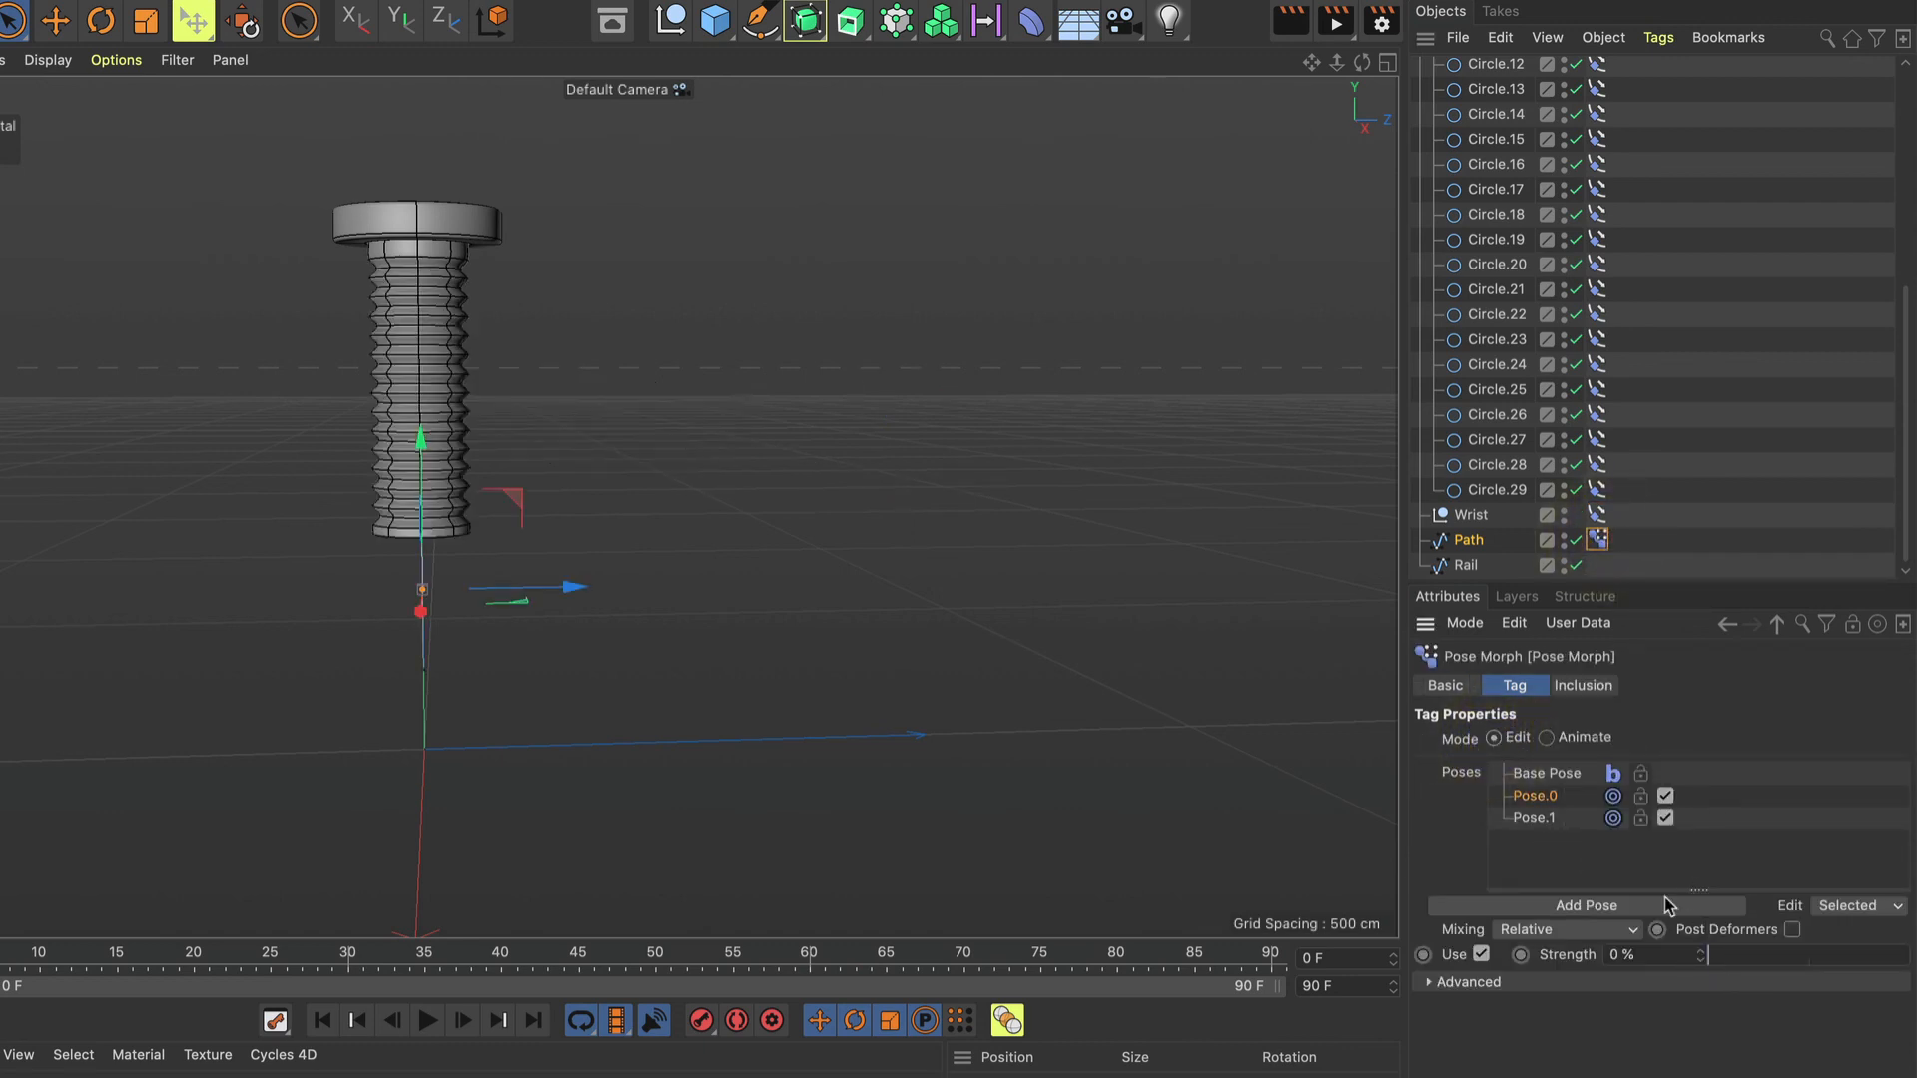
pyautogui.click(1545, 819)
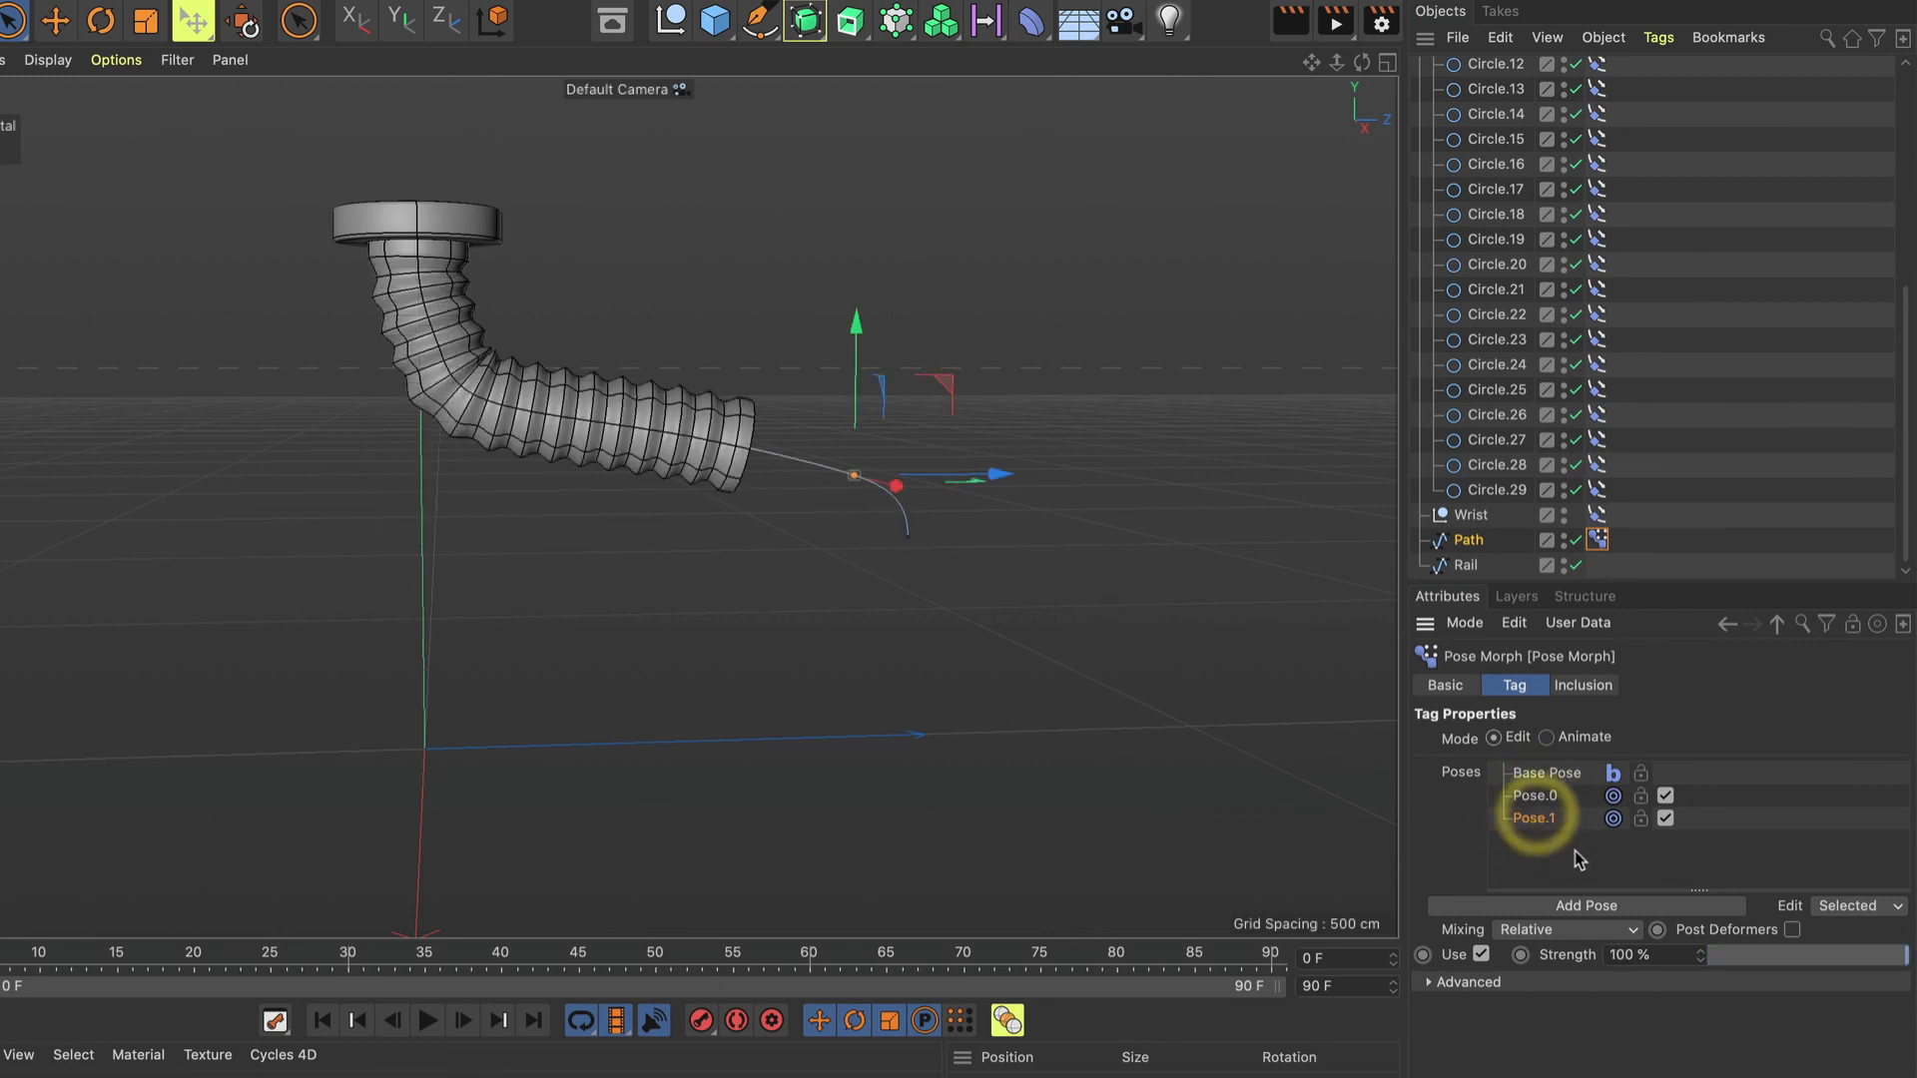
pyautogui.moveTo(1904, 963)
pyautogui.mouseDown()
pyautogui.moveTo(1809, 961)
pyautogui.moveTo(1912, 961)
pyautogui.mouseUp()
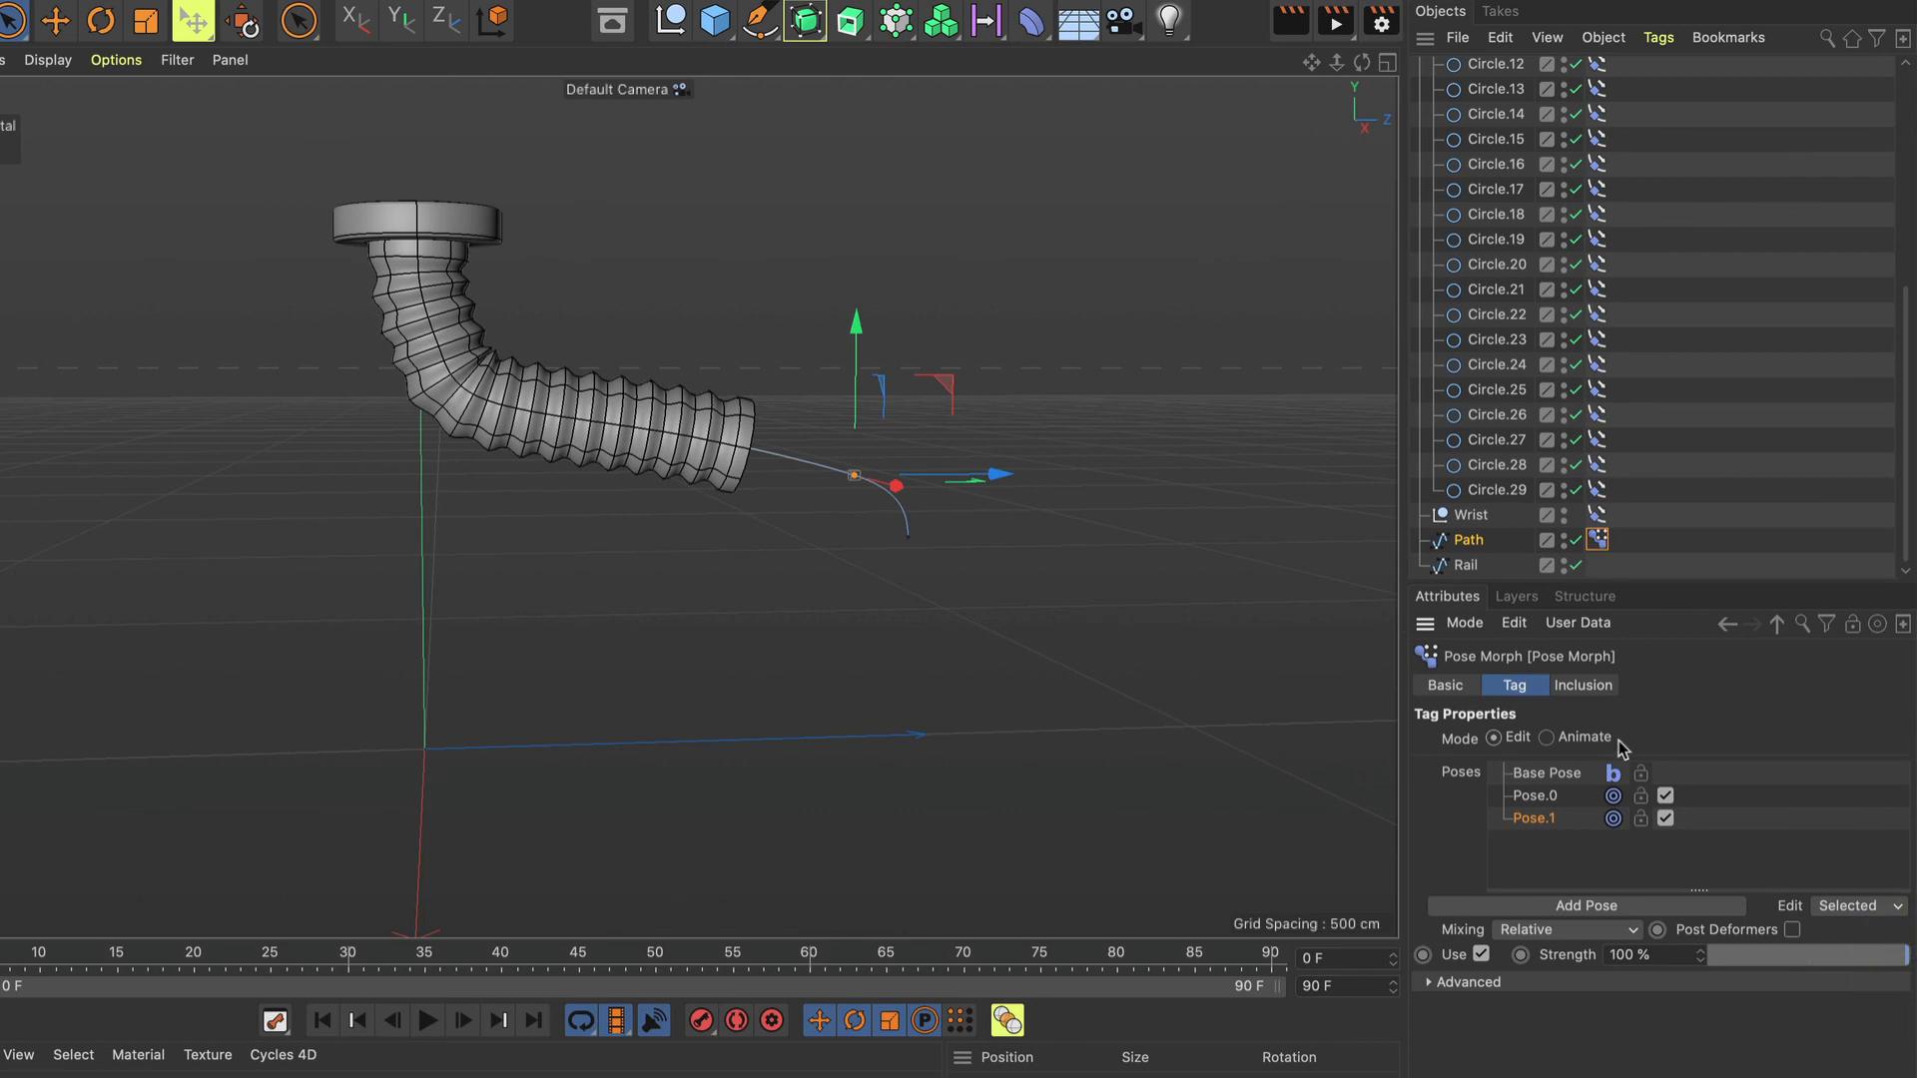
pyautogui.press('F3')
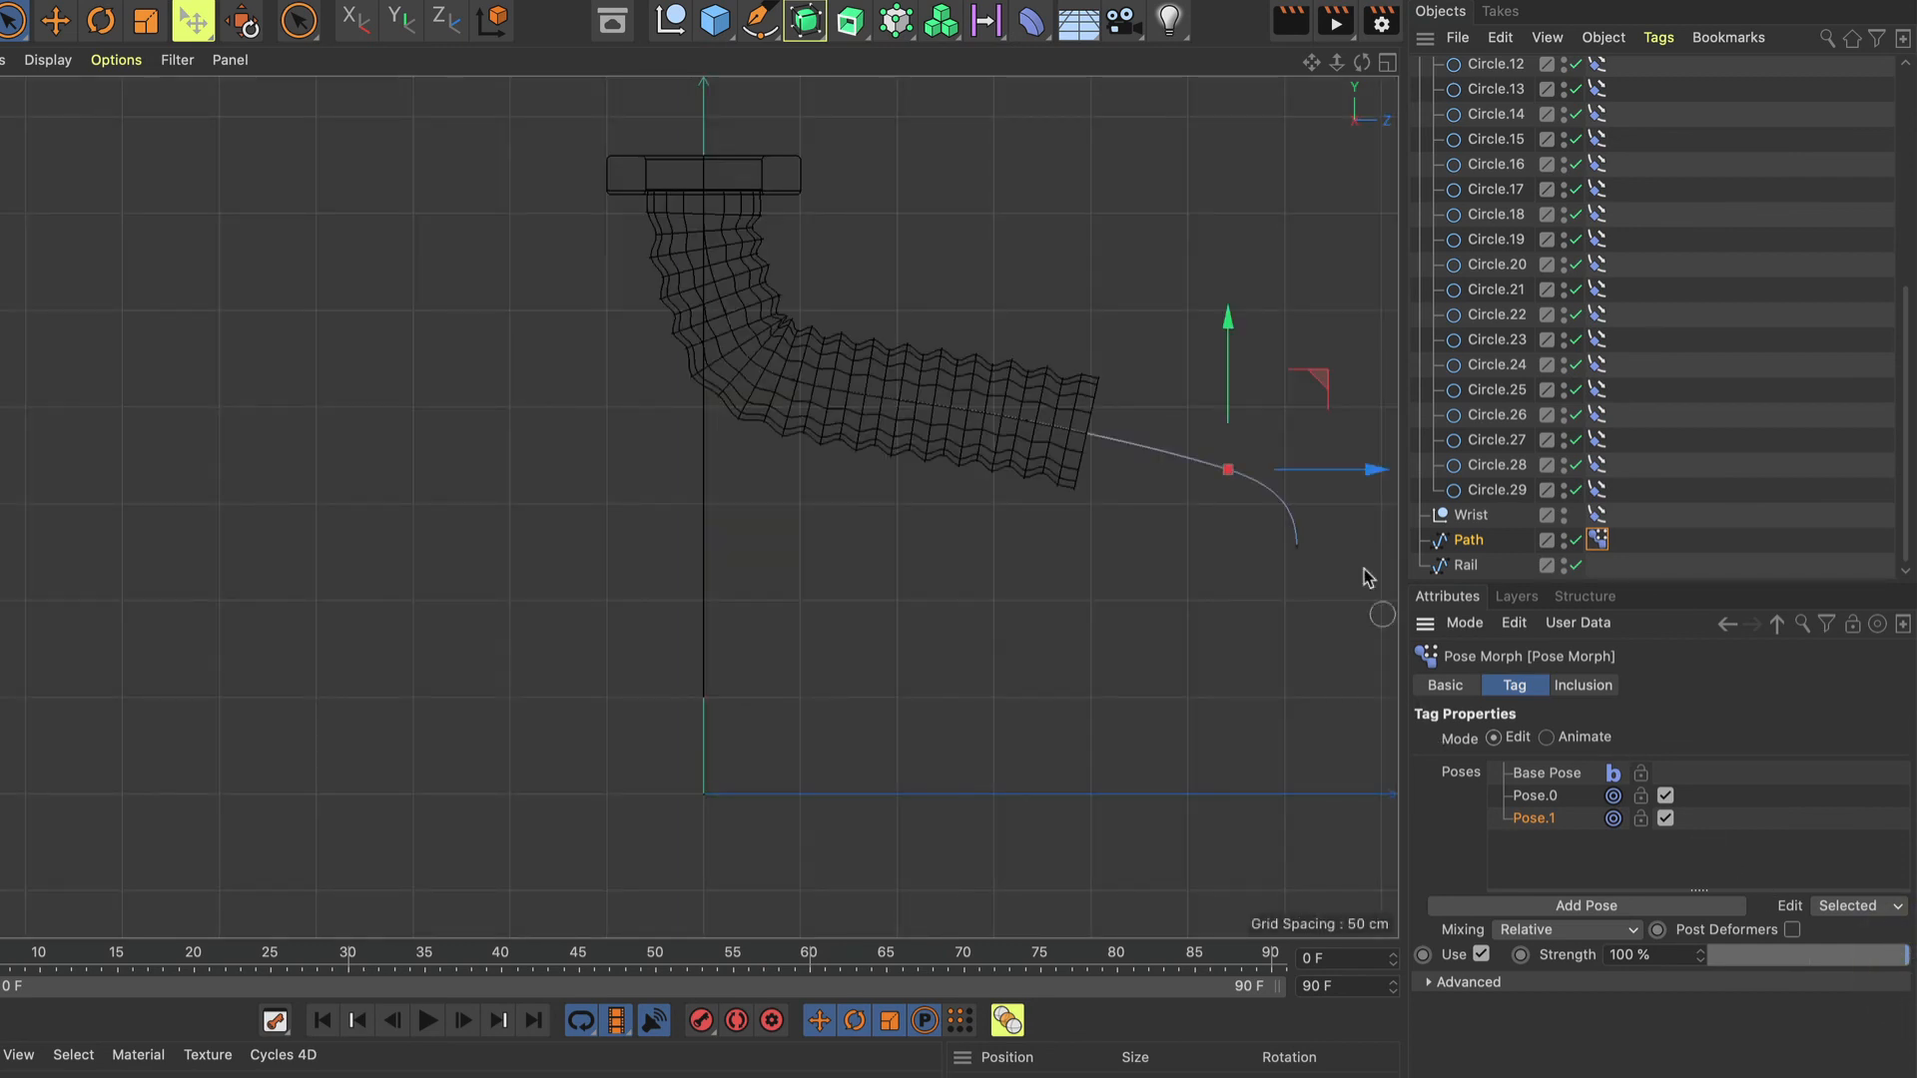
pyautogui.keyDown('shift'); pyautogui.click(1298, 547); pyautogui.keyUp('shift')
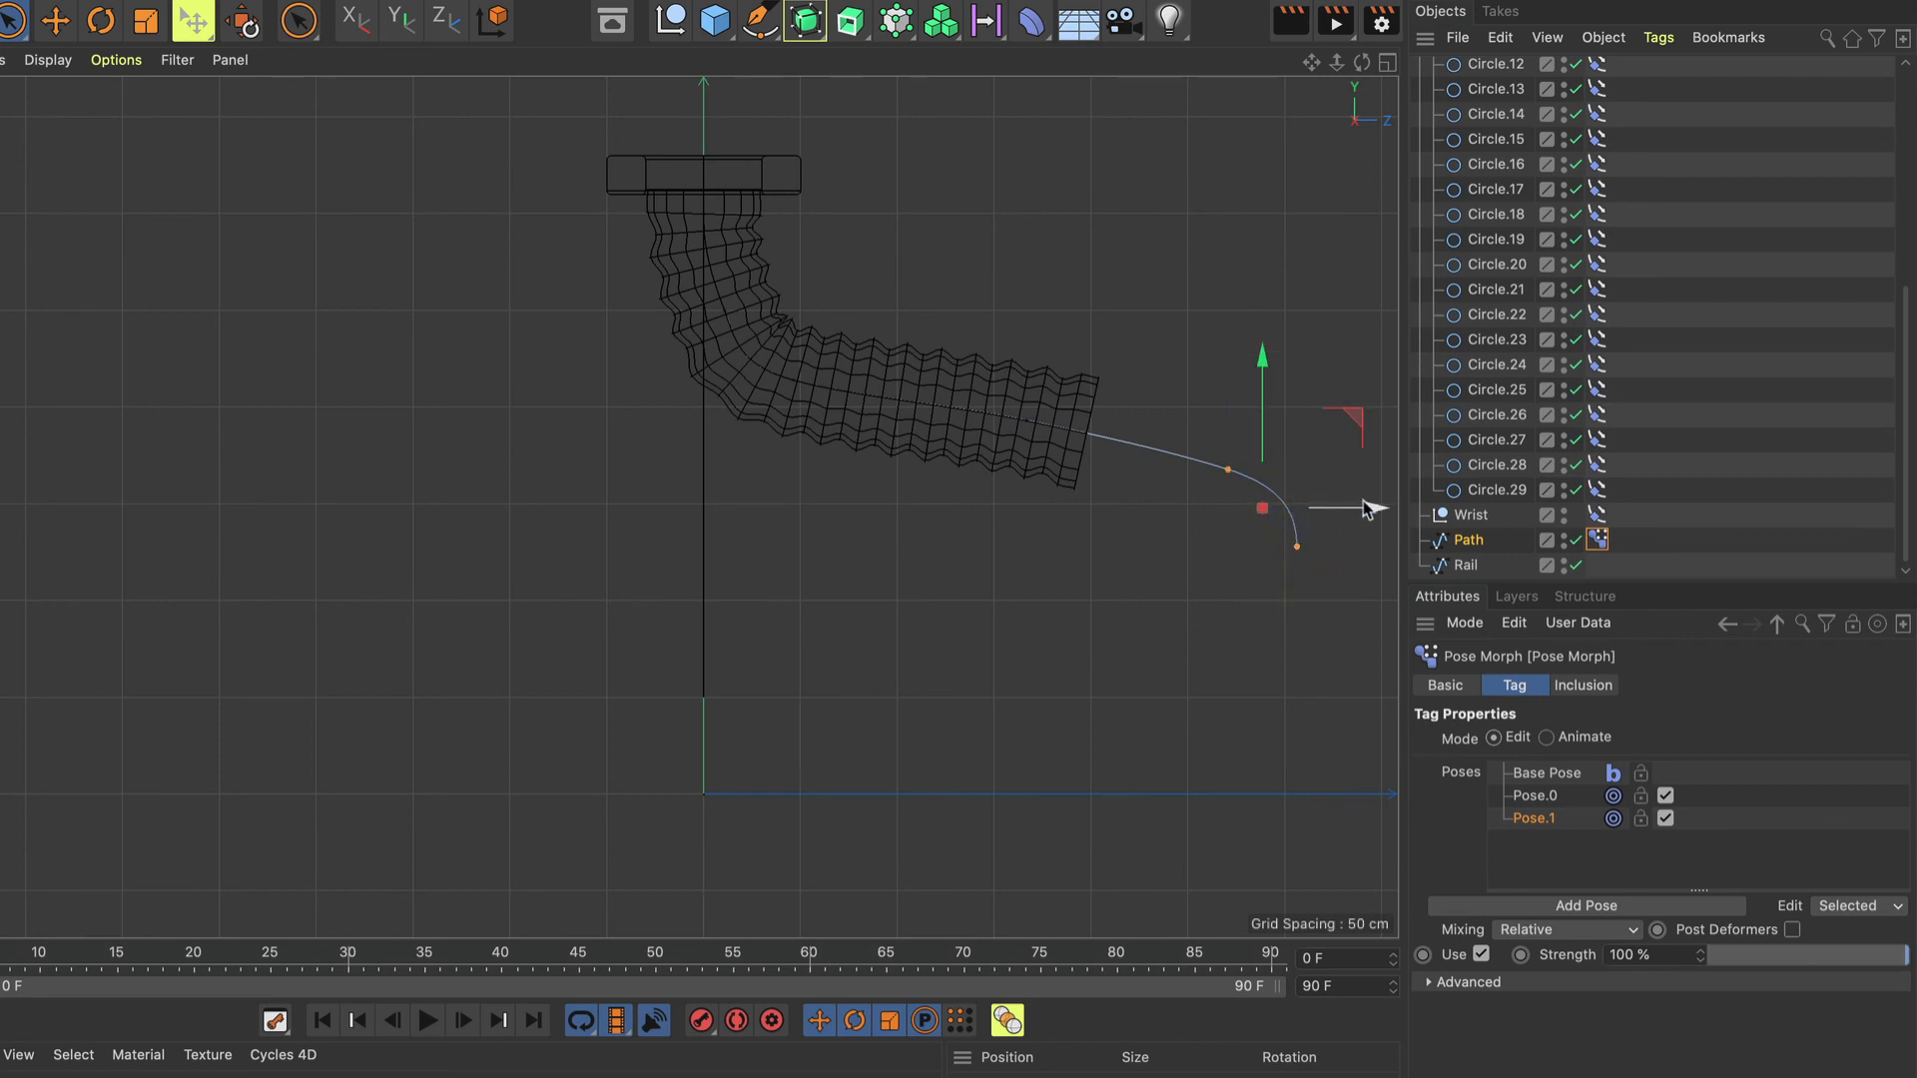
pyautogui.moveTo(1360, 510); pyautogui.dragTo(1262, 560)
pyautogui.click(1176, 548)
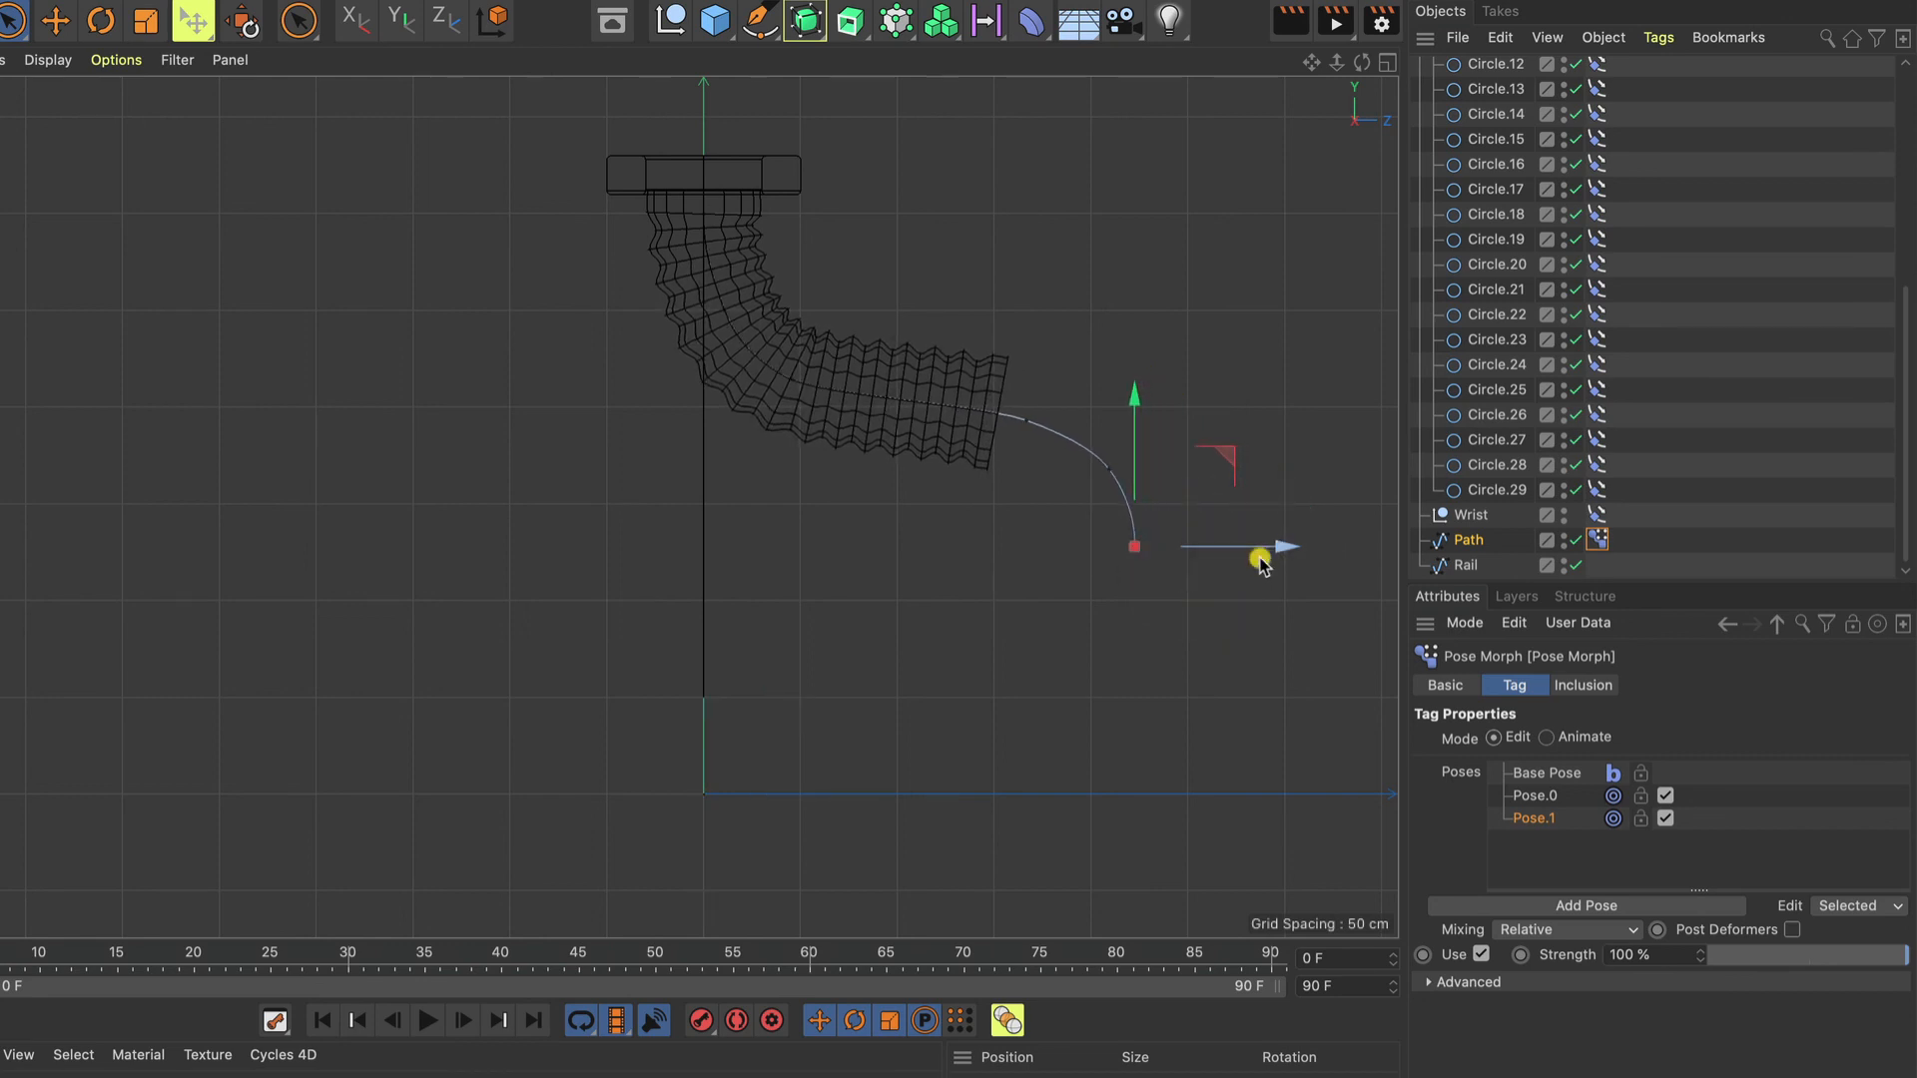
# Set Wrist's Align to Spline position to 100% and nudge the Path's end point in Pose.1 slightly toward positive Z.
pyautogui.click(1596, 515)
pyautogui.moveTo(1817, 811); pyautogui.dragTo(1913, 811)
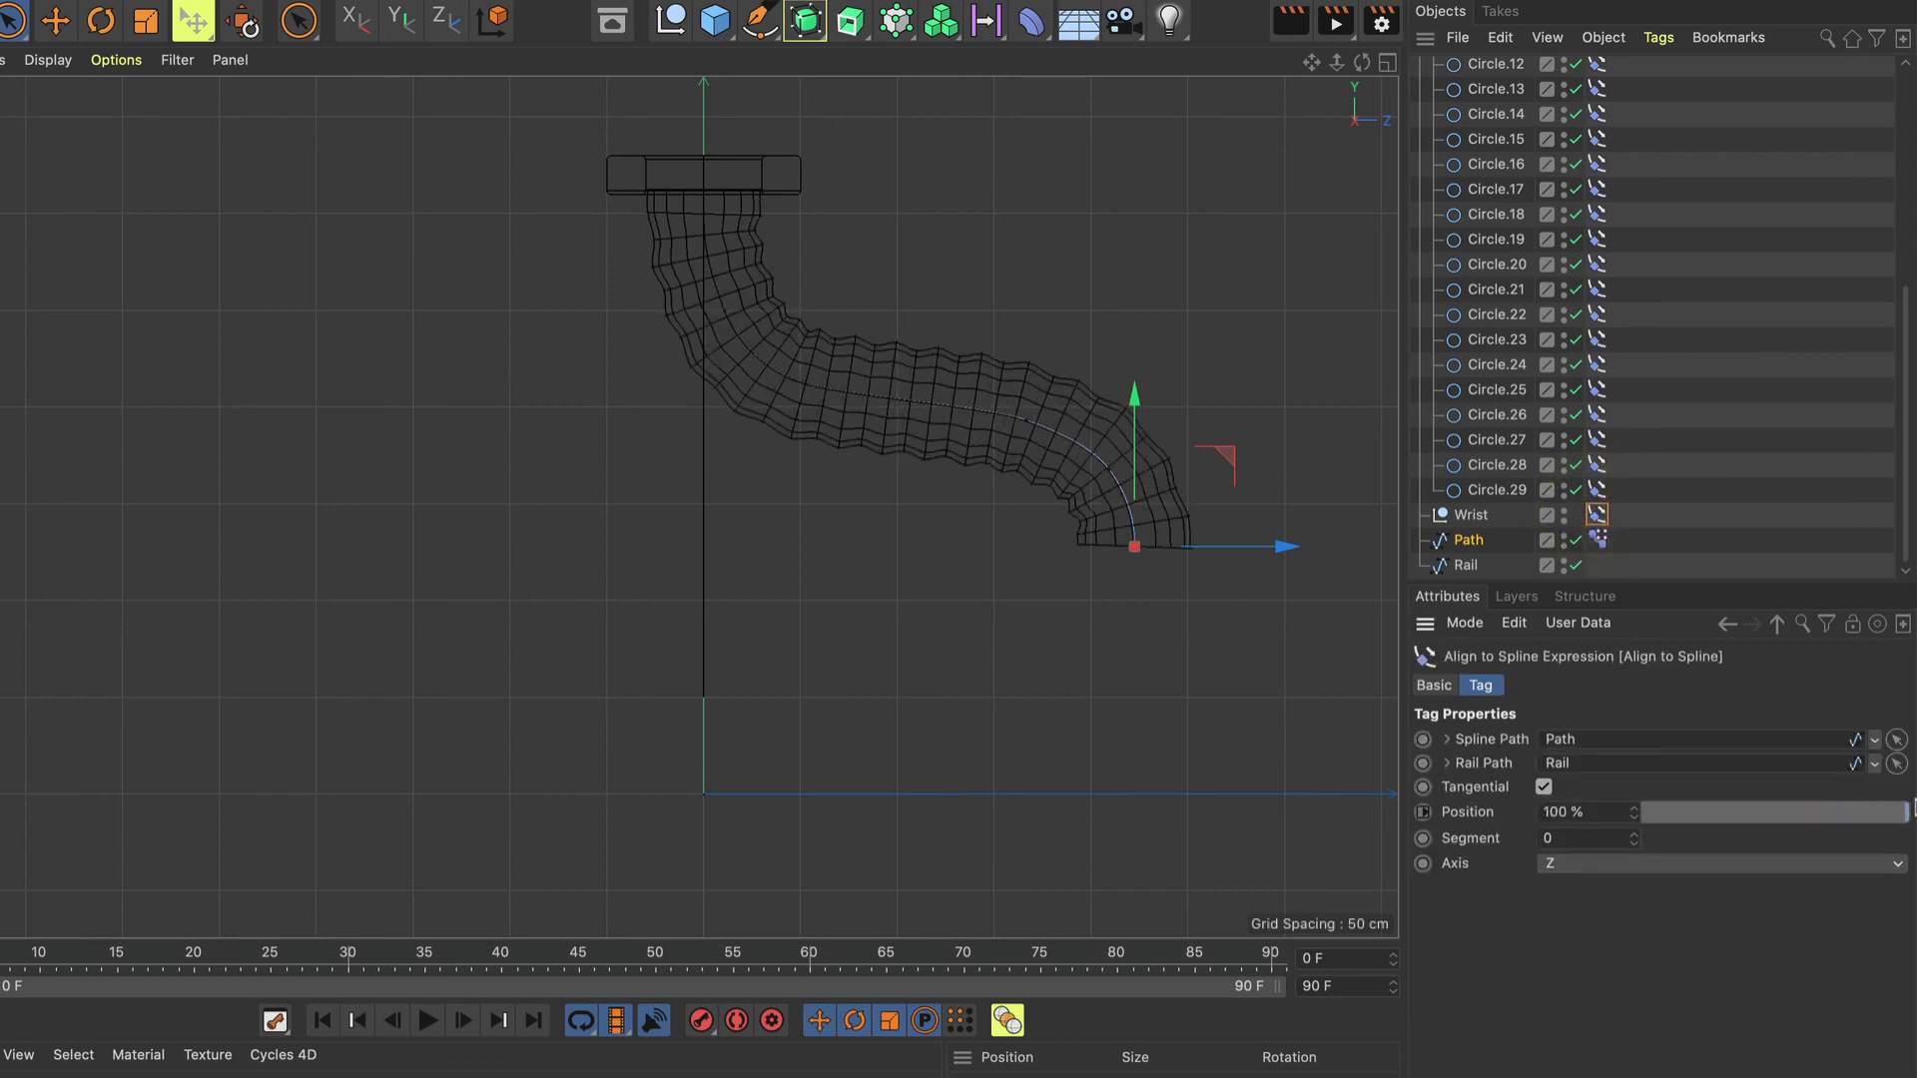
pyautogui.click(1598, 539)
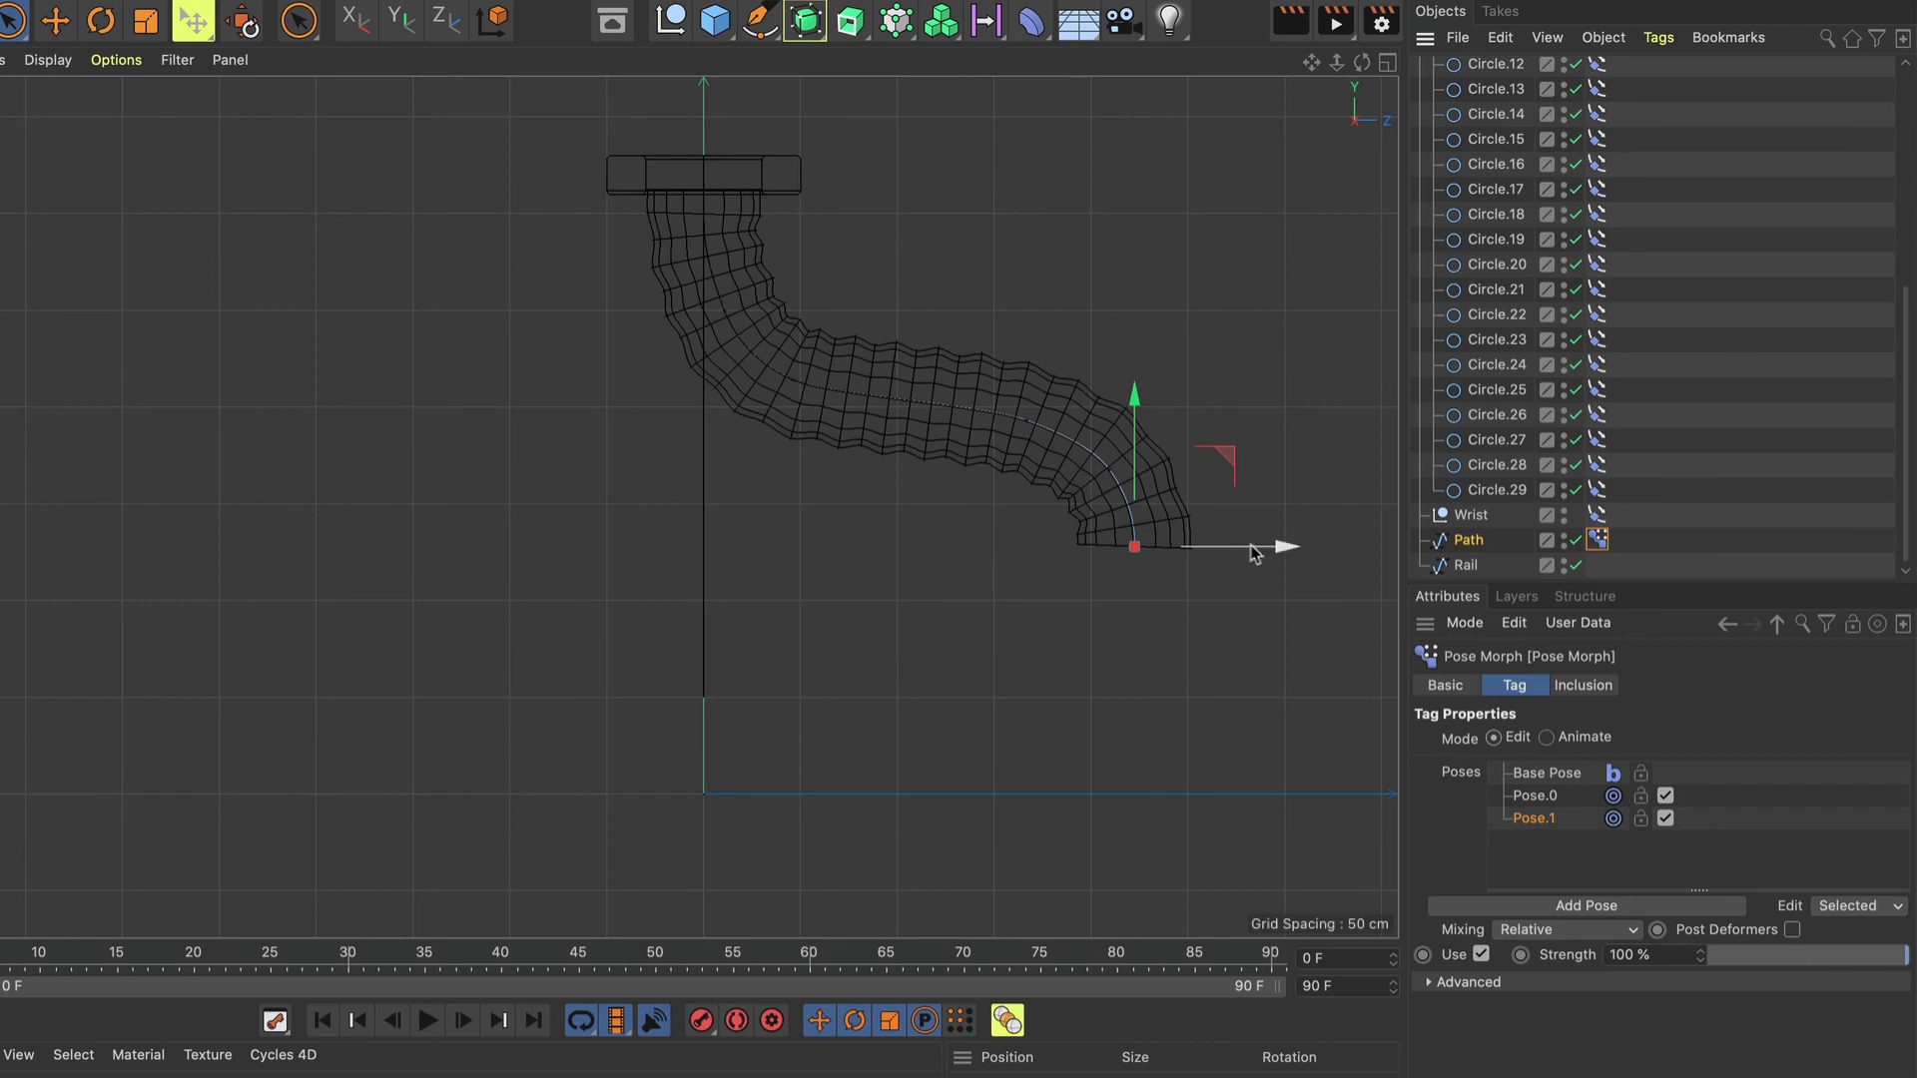
pyautogui.moveTo(1268, 547); pyautogui.dragTo(1262, 550)
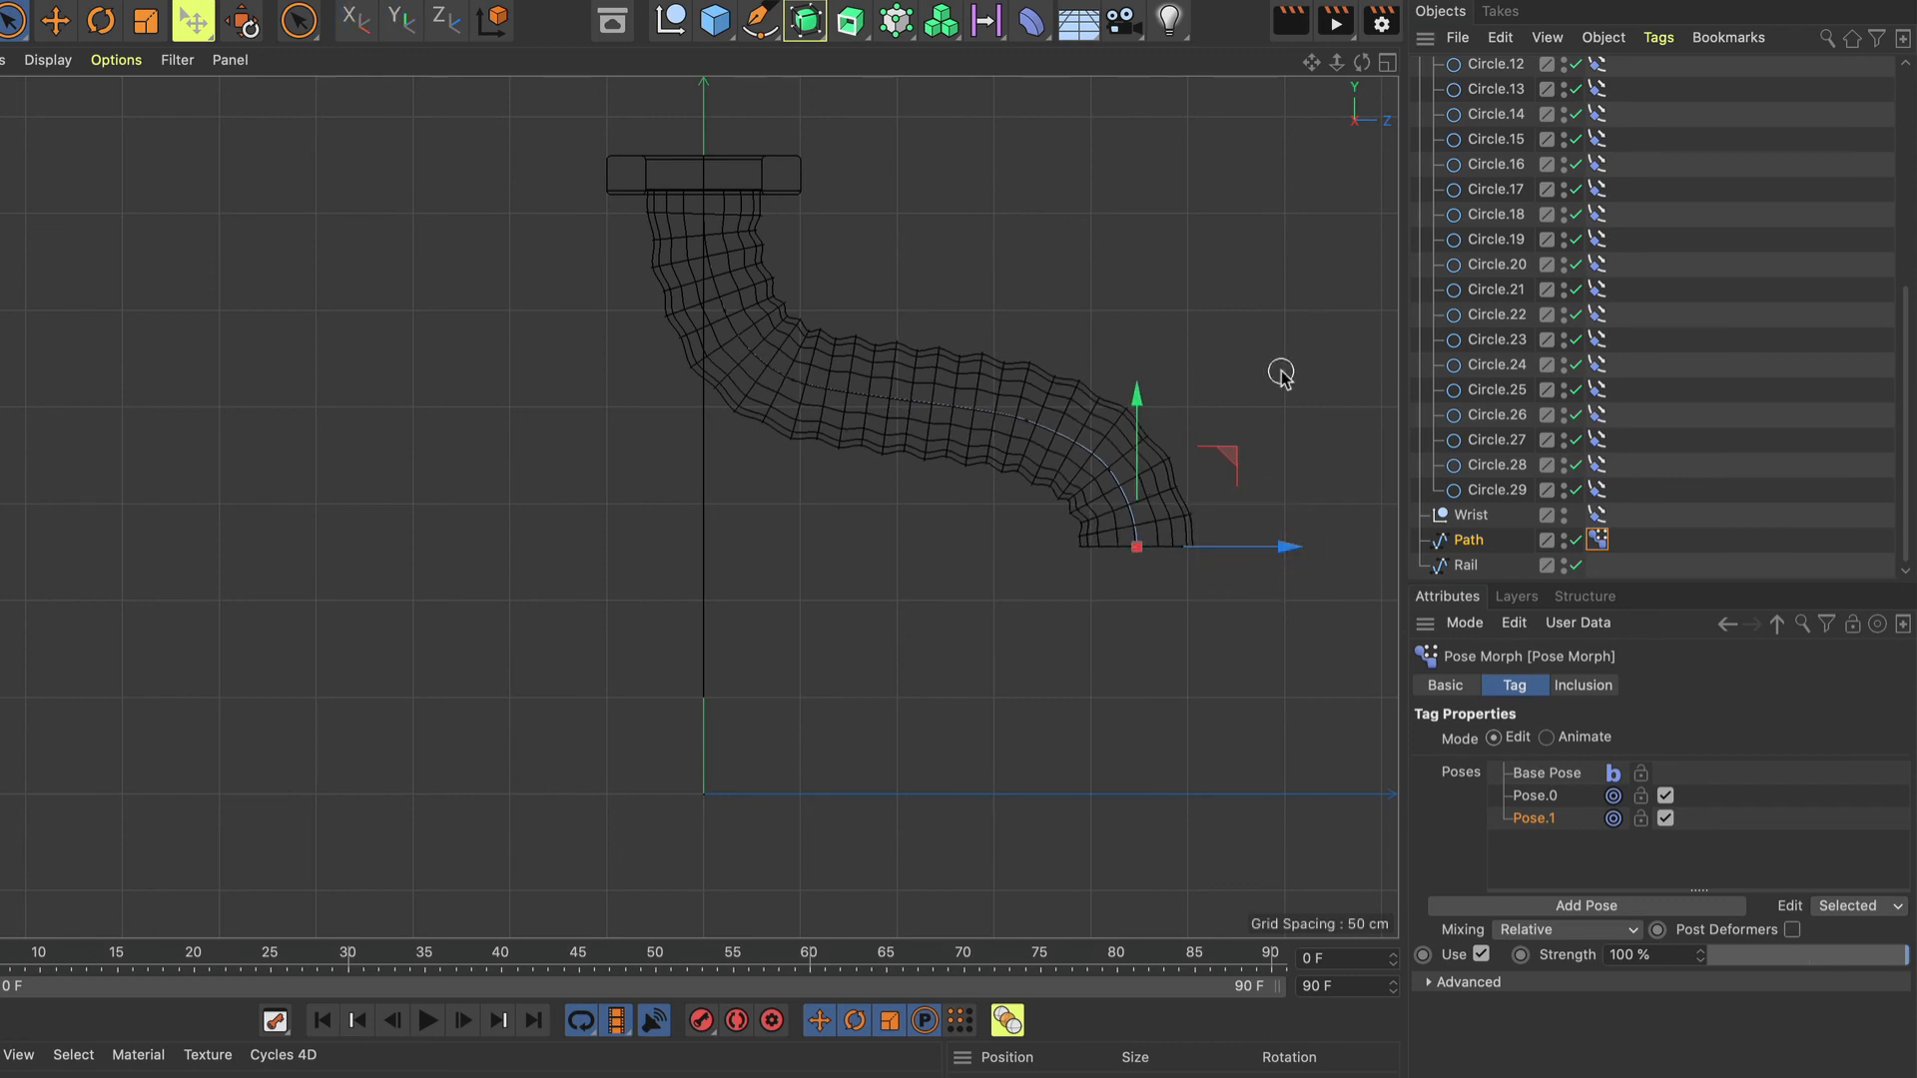
# Switch the Pose Morph tag to Animate mode in perspective, and set Pose.1 to 0% and Pose.0 to 100%.
pyautogui.press('F1')
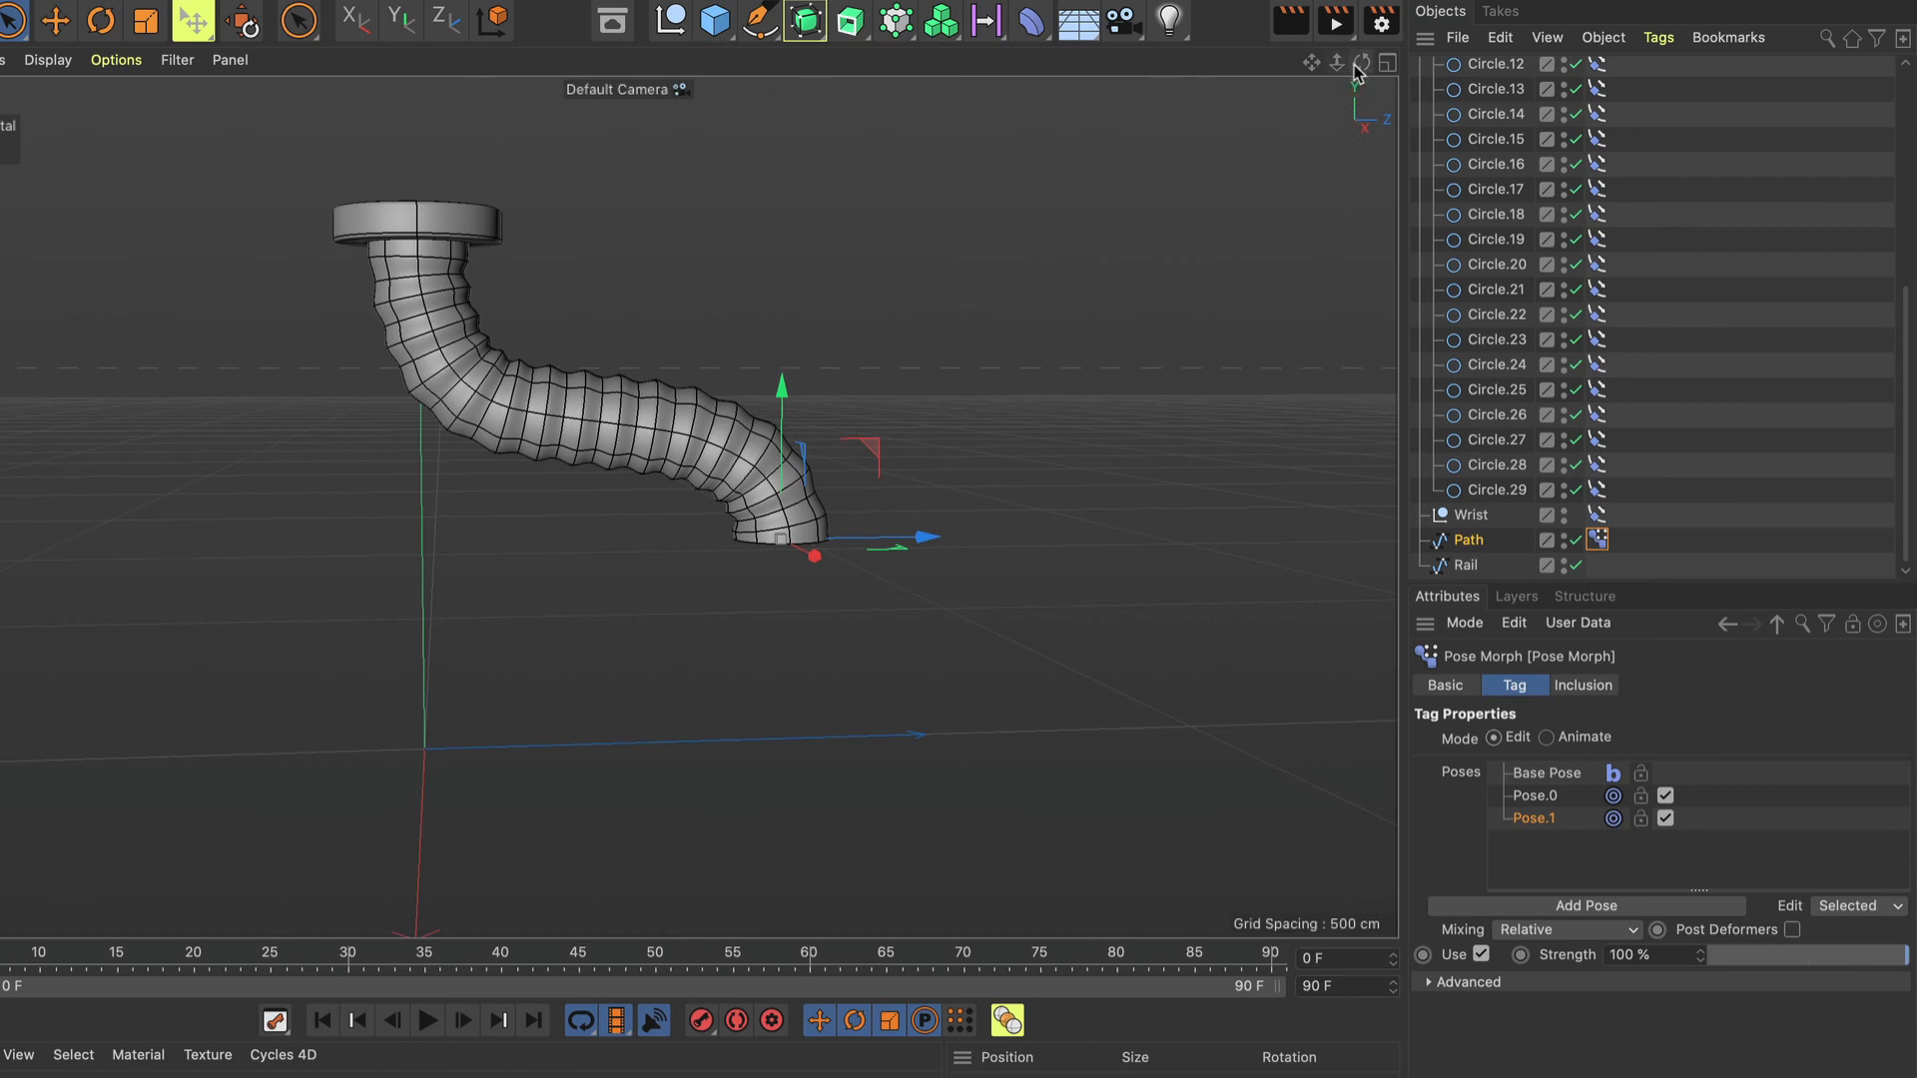
pyautogui.click(1547, 739)
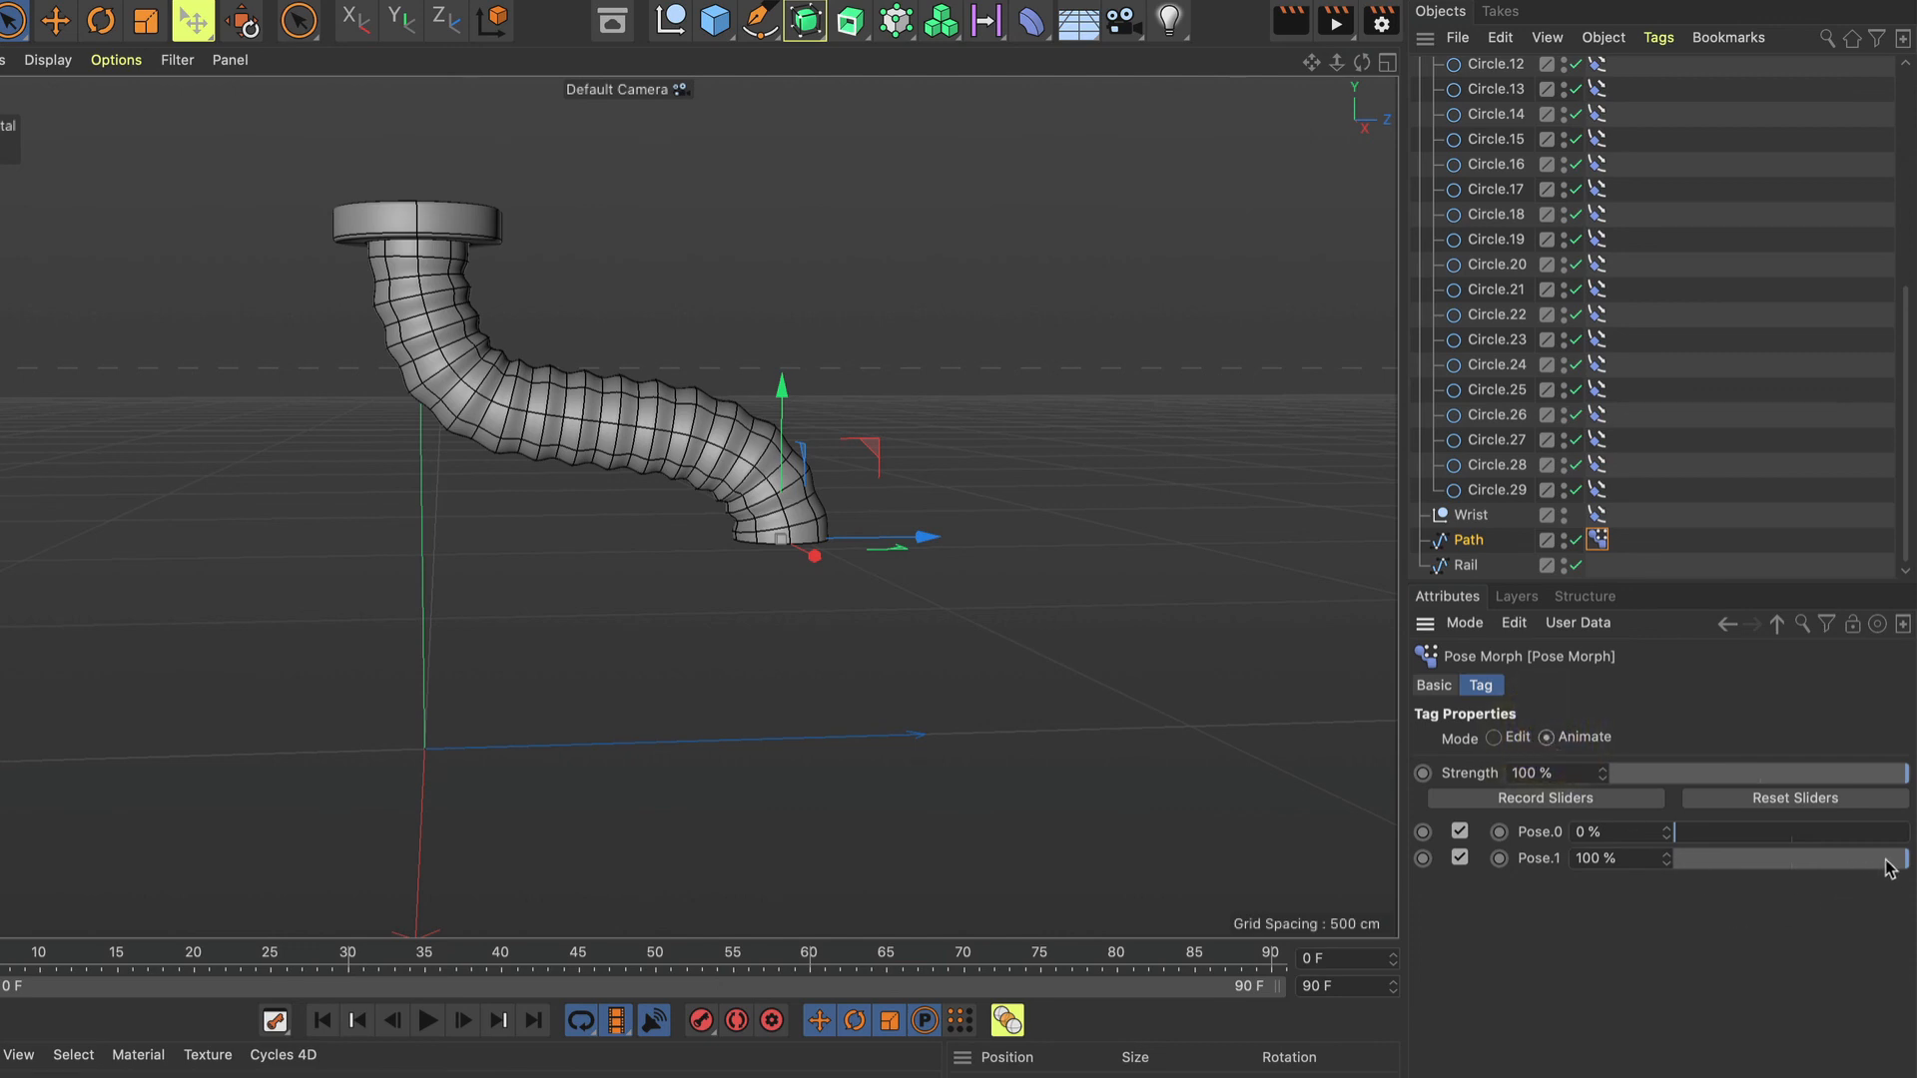
pyautogui.moveTo(1890, 867); pyautogui.dragTo(1655, 929)
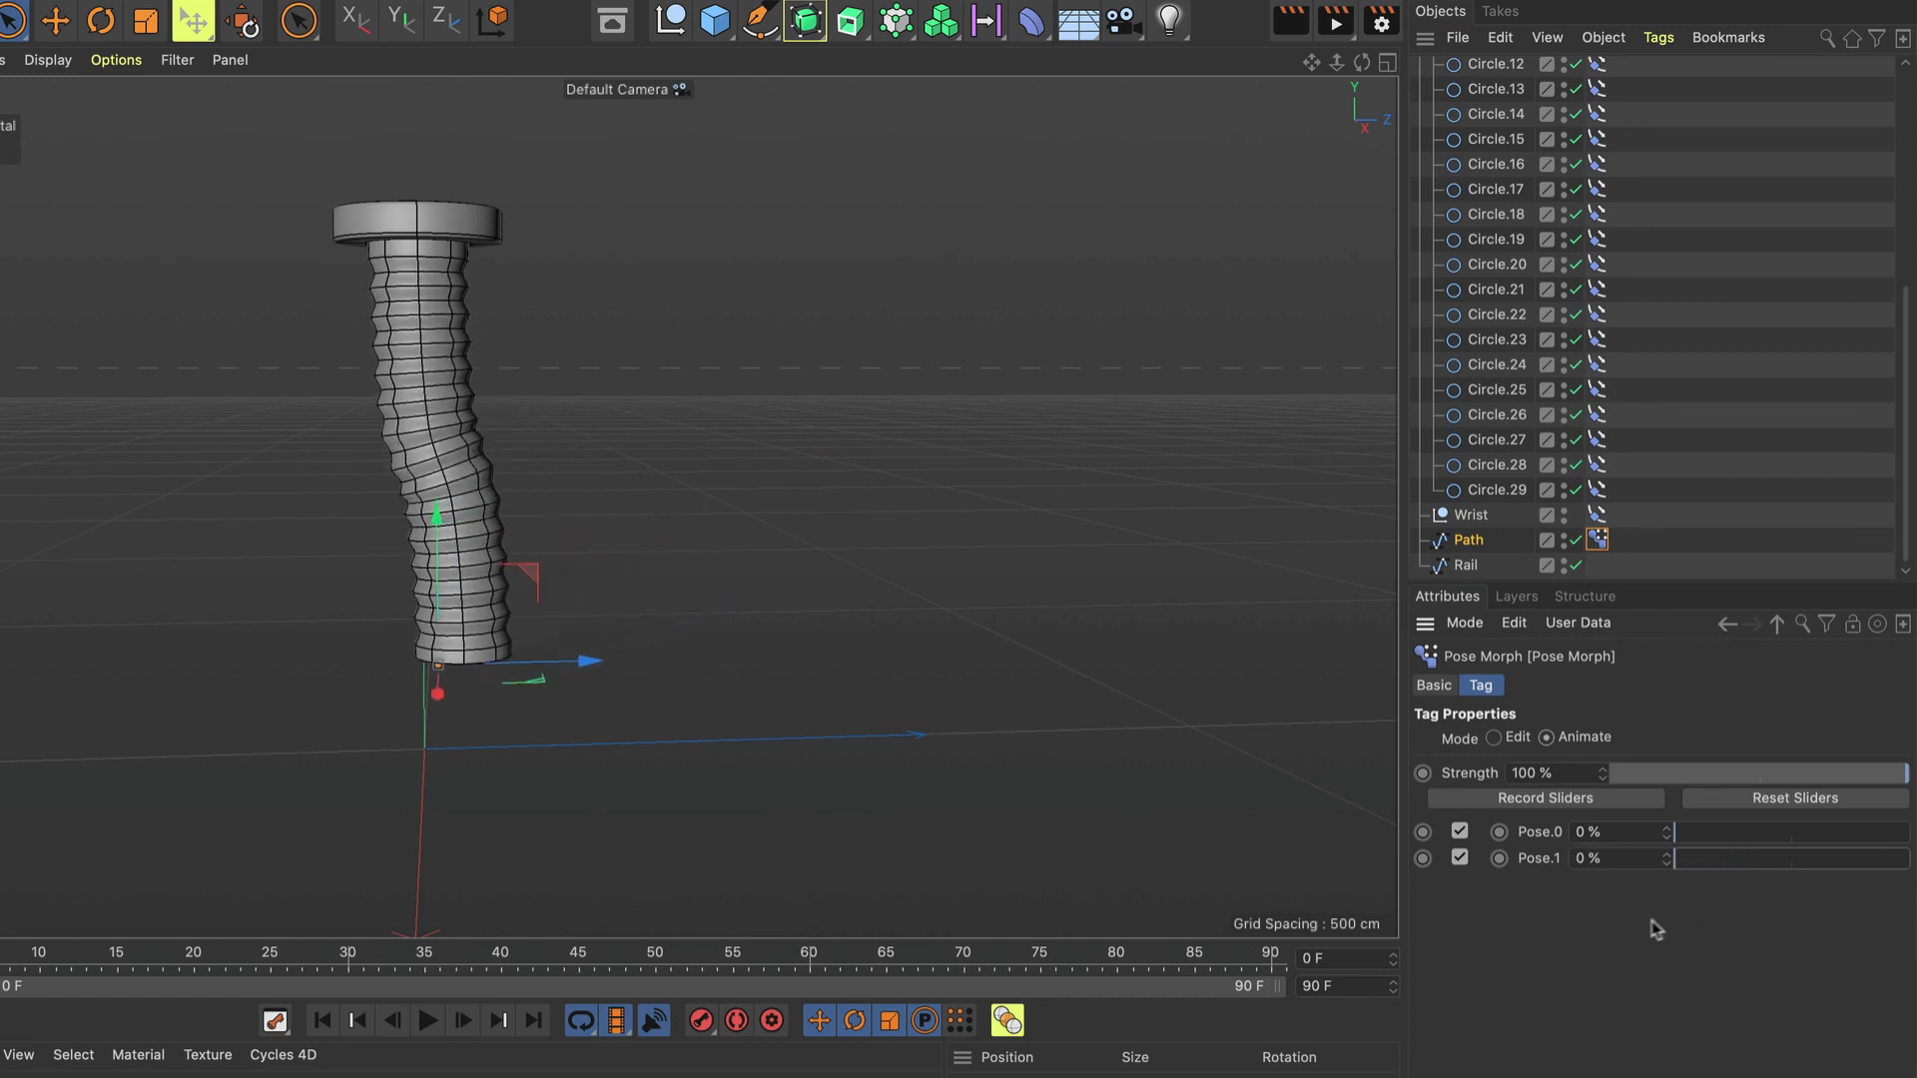
pyautogui.moveTo(1676, 833); pyautogui.dragTo(1907, 807)
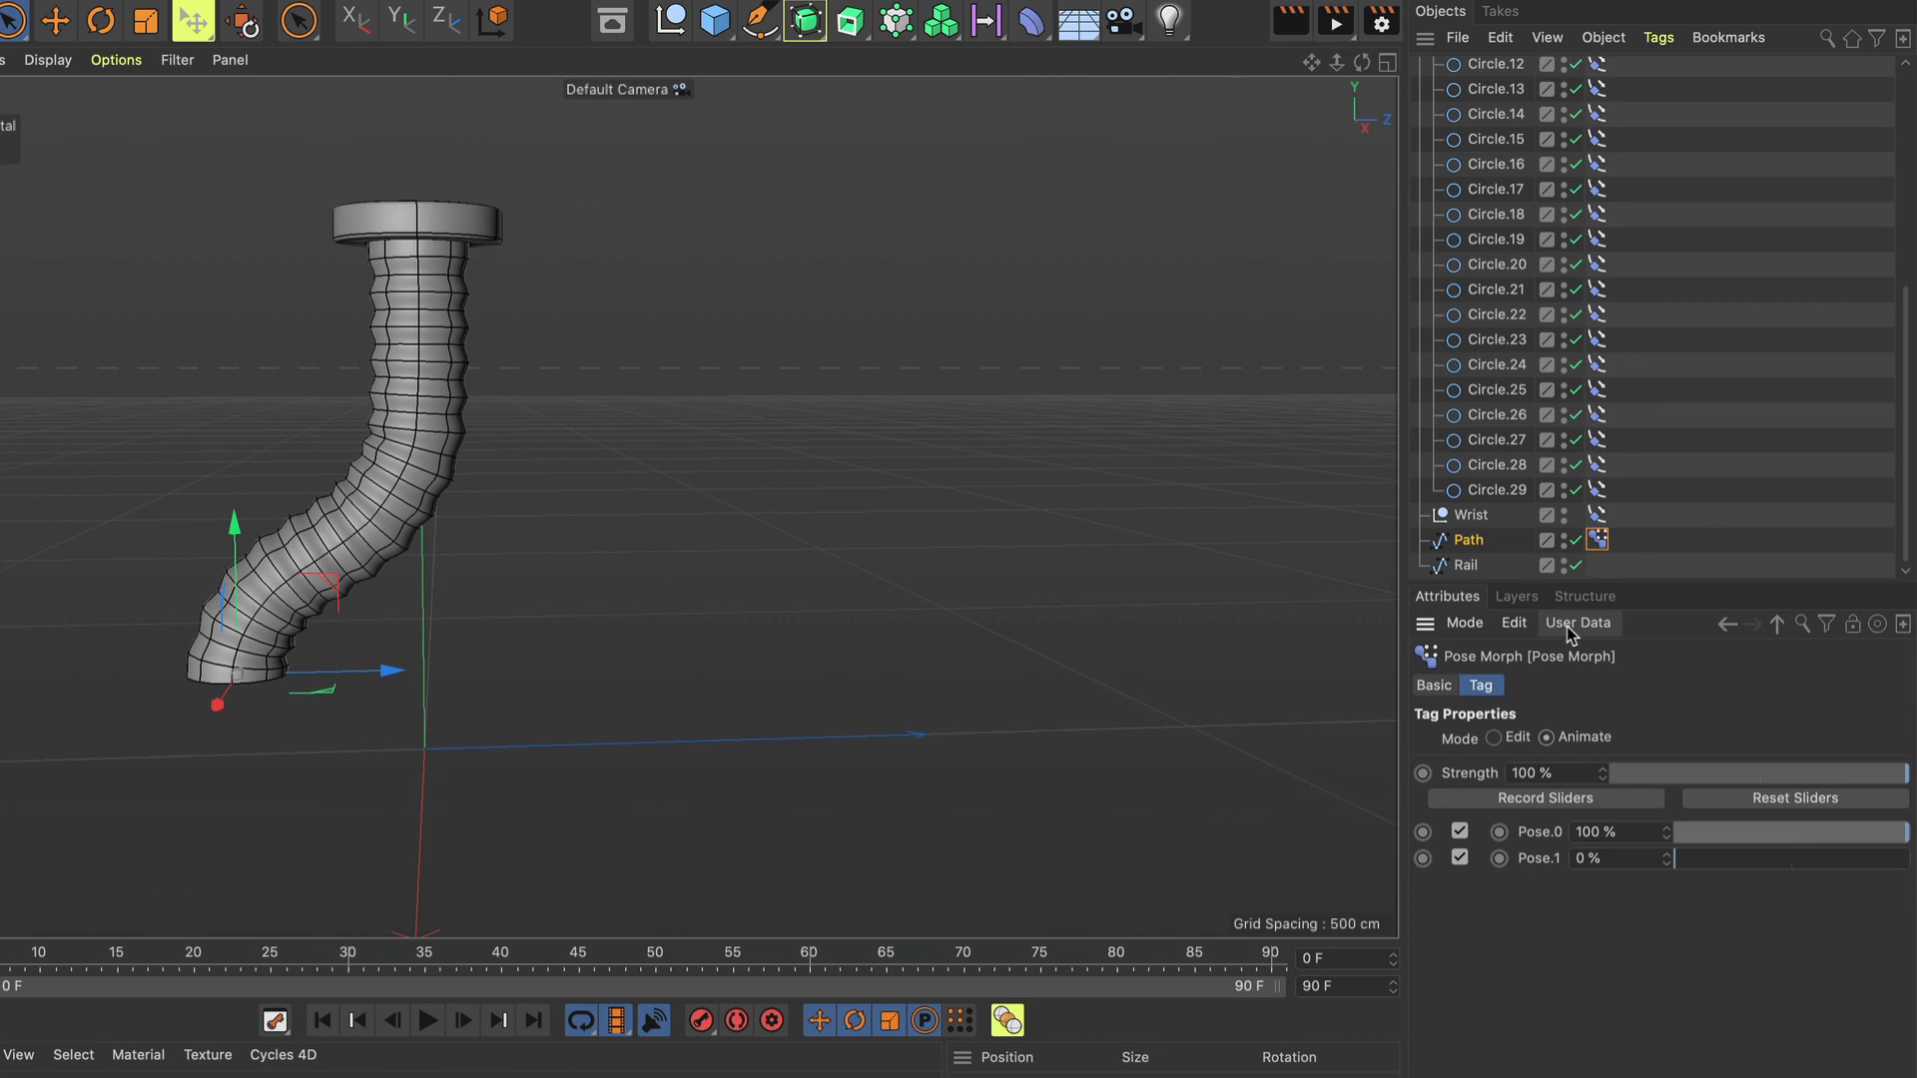
# Inspect the bent sleeve up close and straighten the arm by setting Pose.0 to 0%.
pyautogui.moveTo(1361, 62); pyautogui.dragTo(1522, 58)
pyautogui.scroll(5, 627, 506)
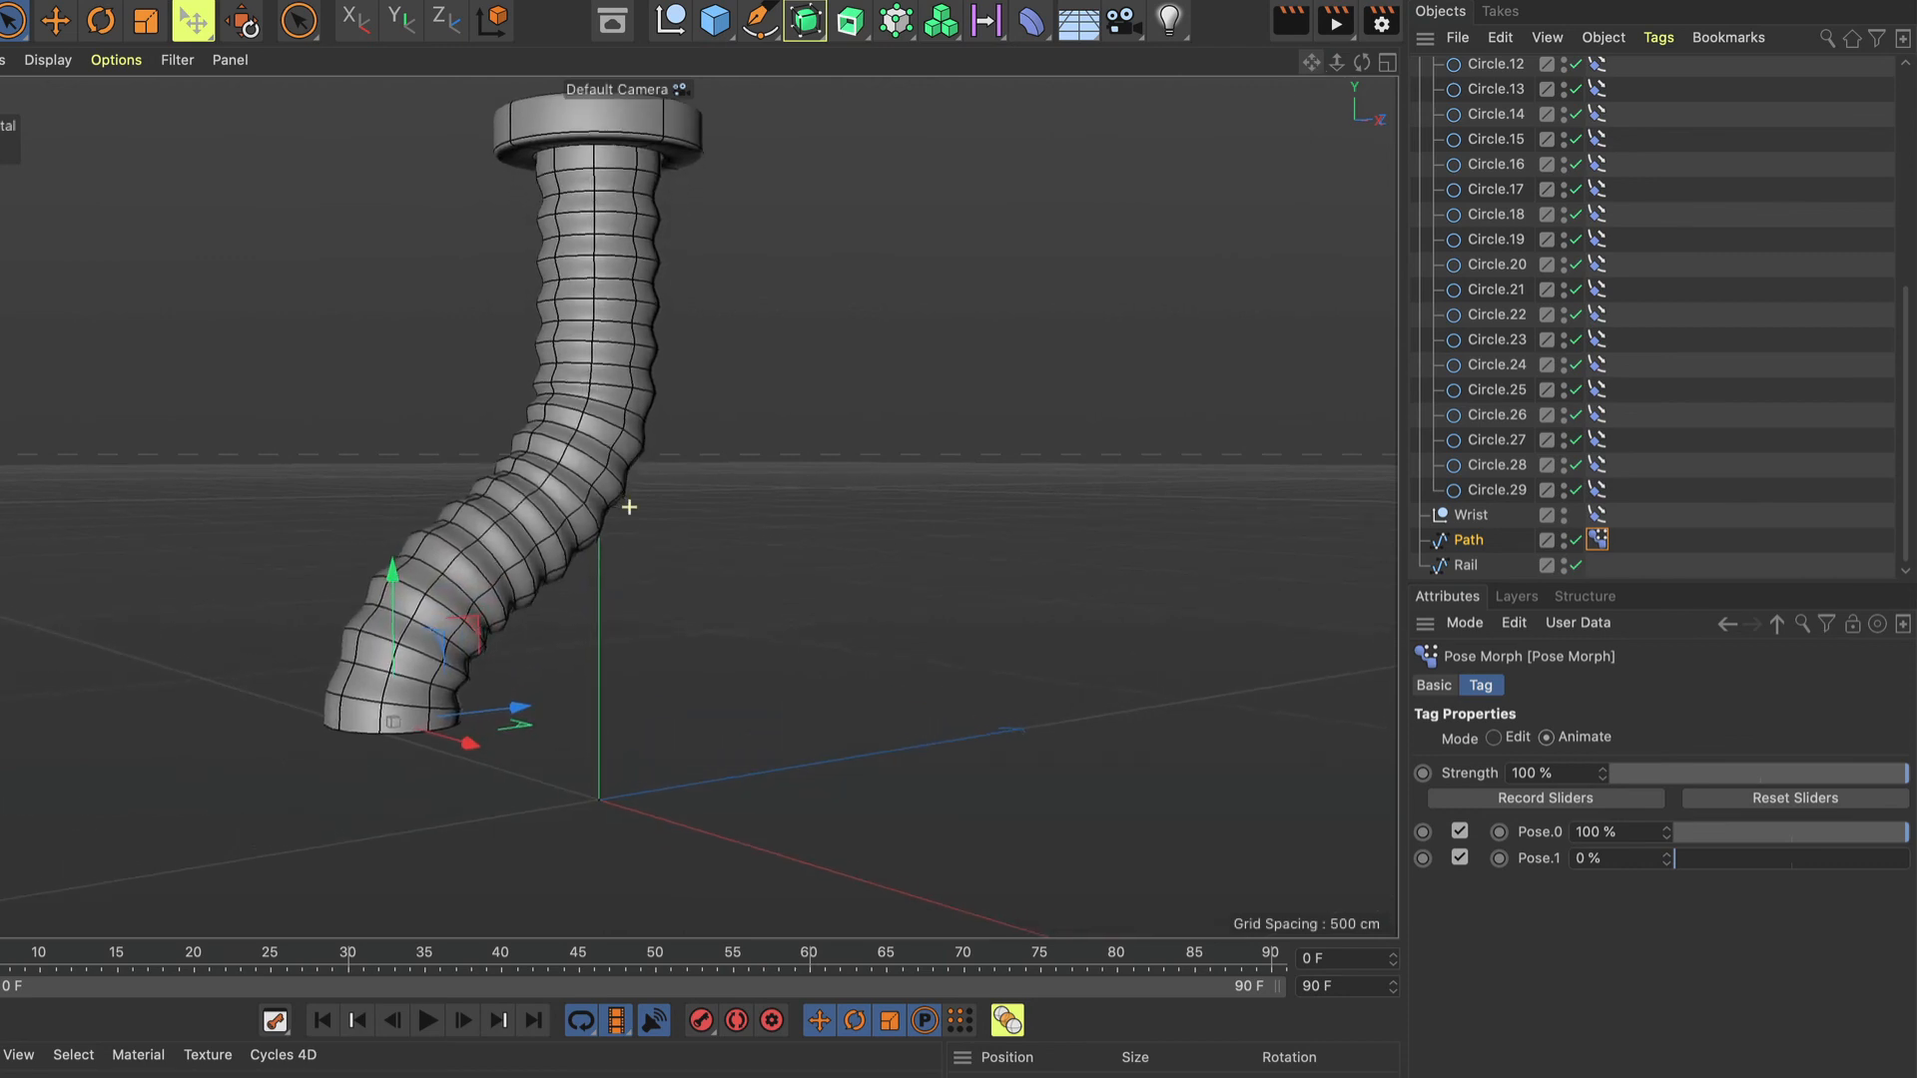
pyautogui.moveTo(1313, 64)
pyautogui.mouseDown()
pyautogui.moveTo(1346, 59)
pyautogui.moveTo(1326, 63)
pyautogui.mouseUp()
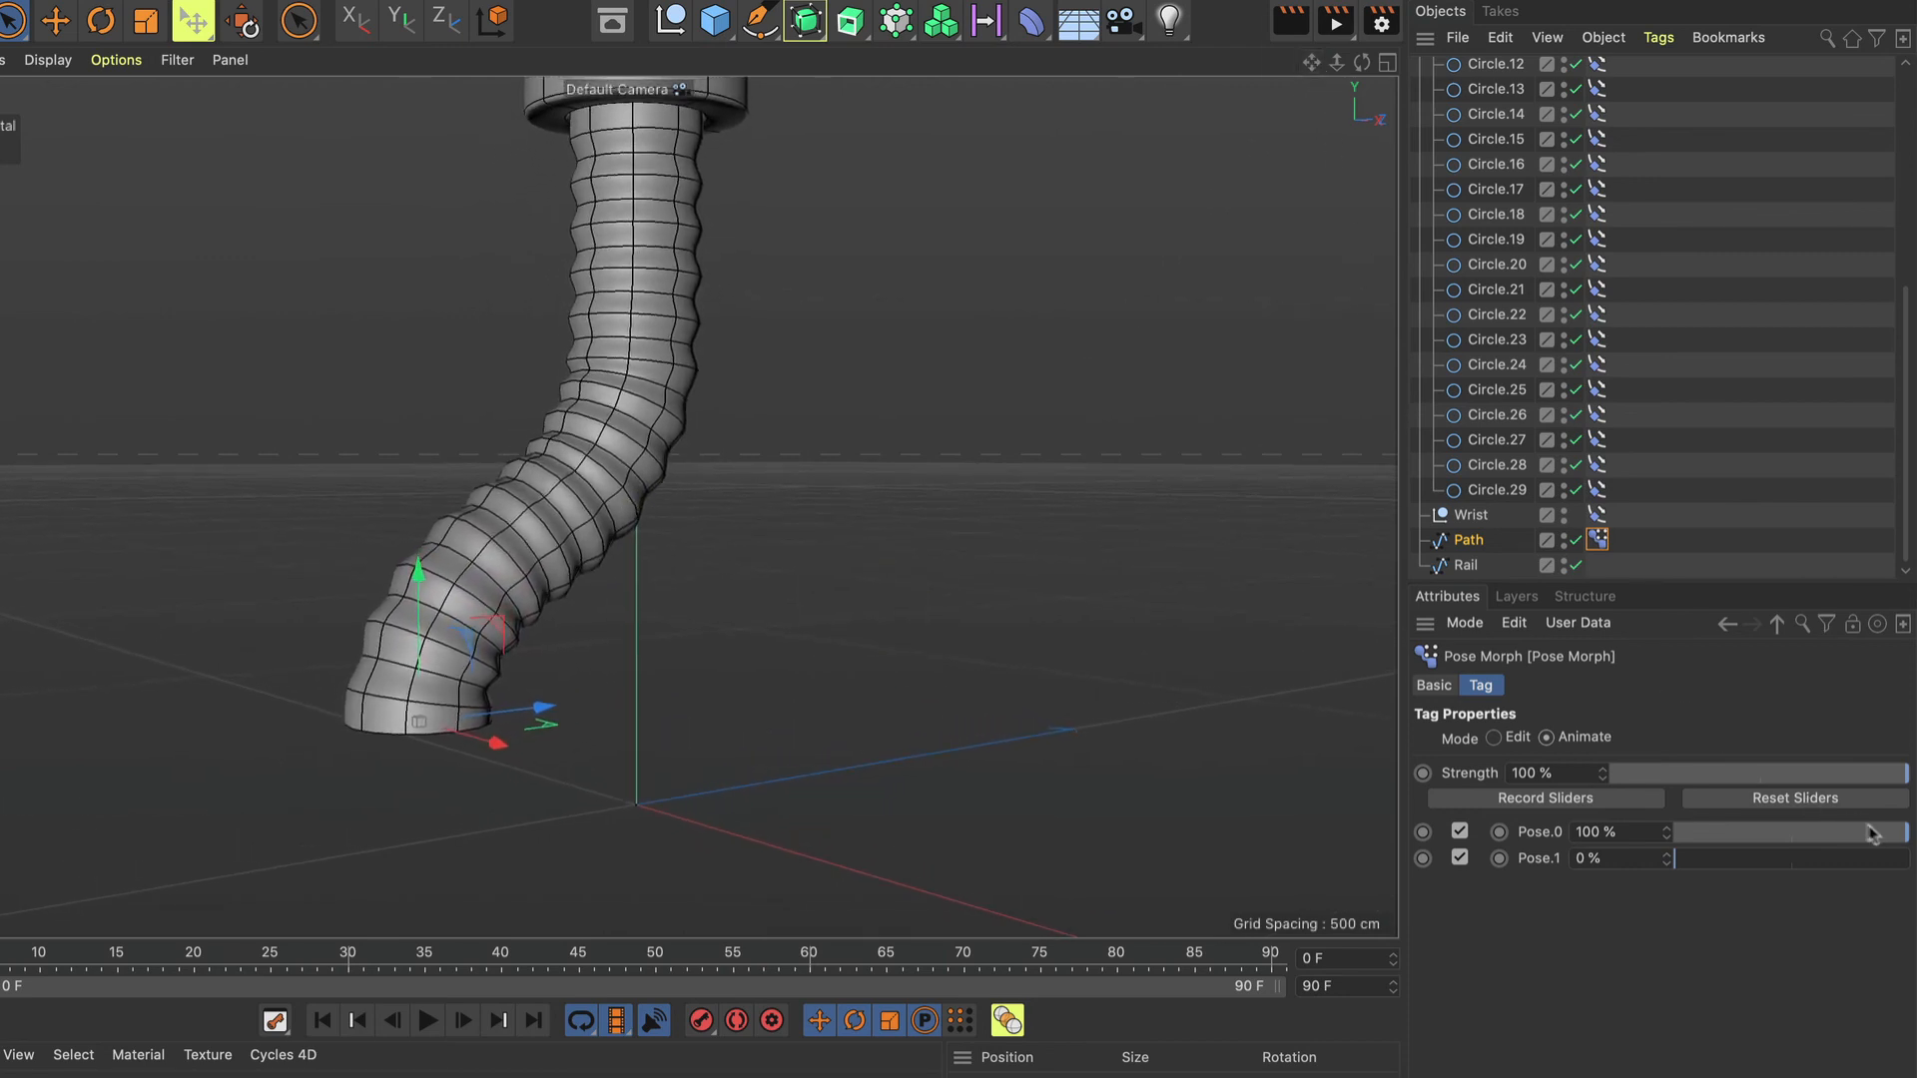
pyautogui.moveTo(1872, 835); pyautogui.dragTo(1633, 901)
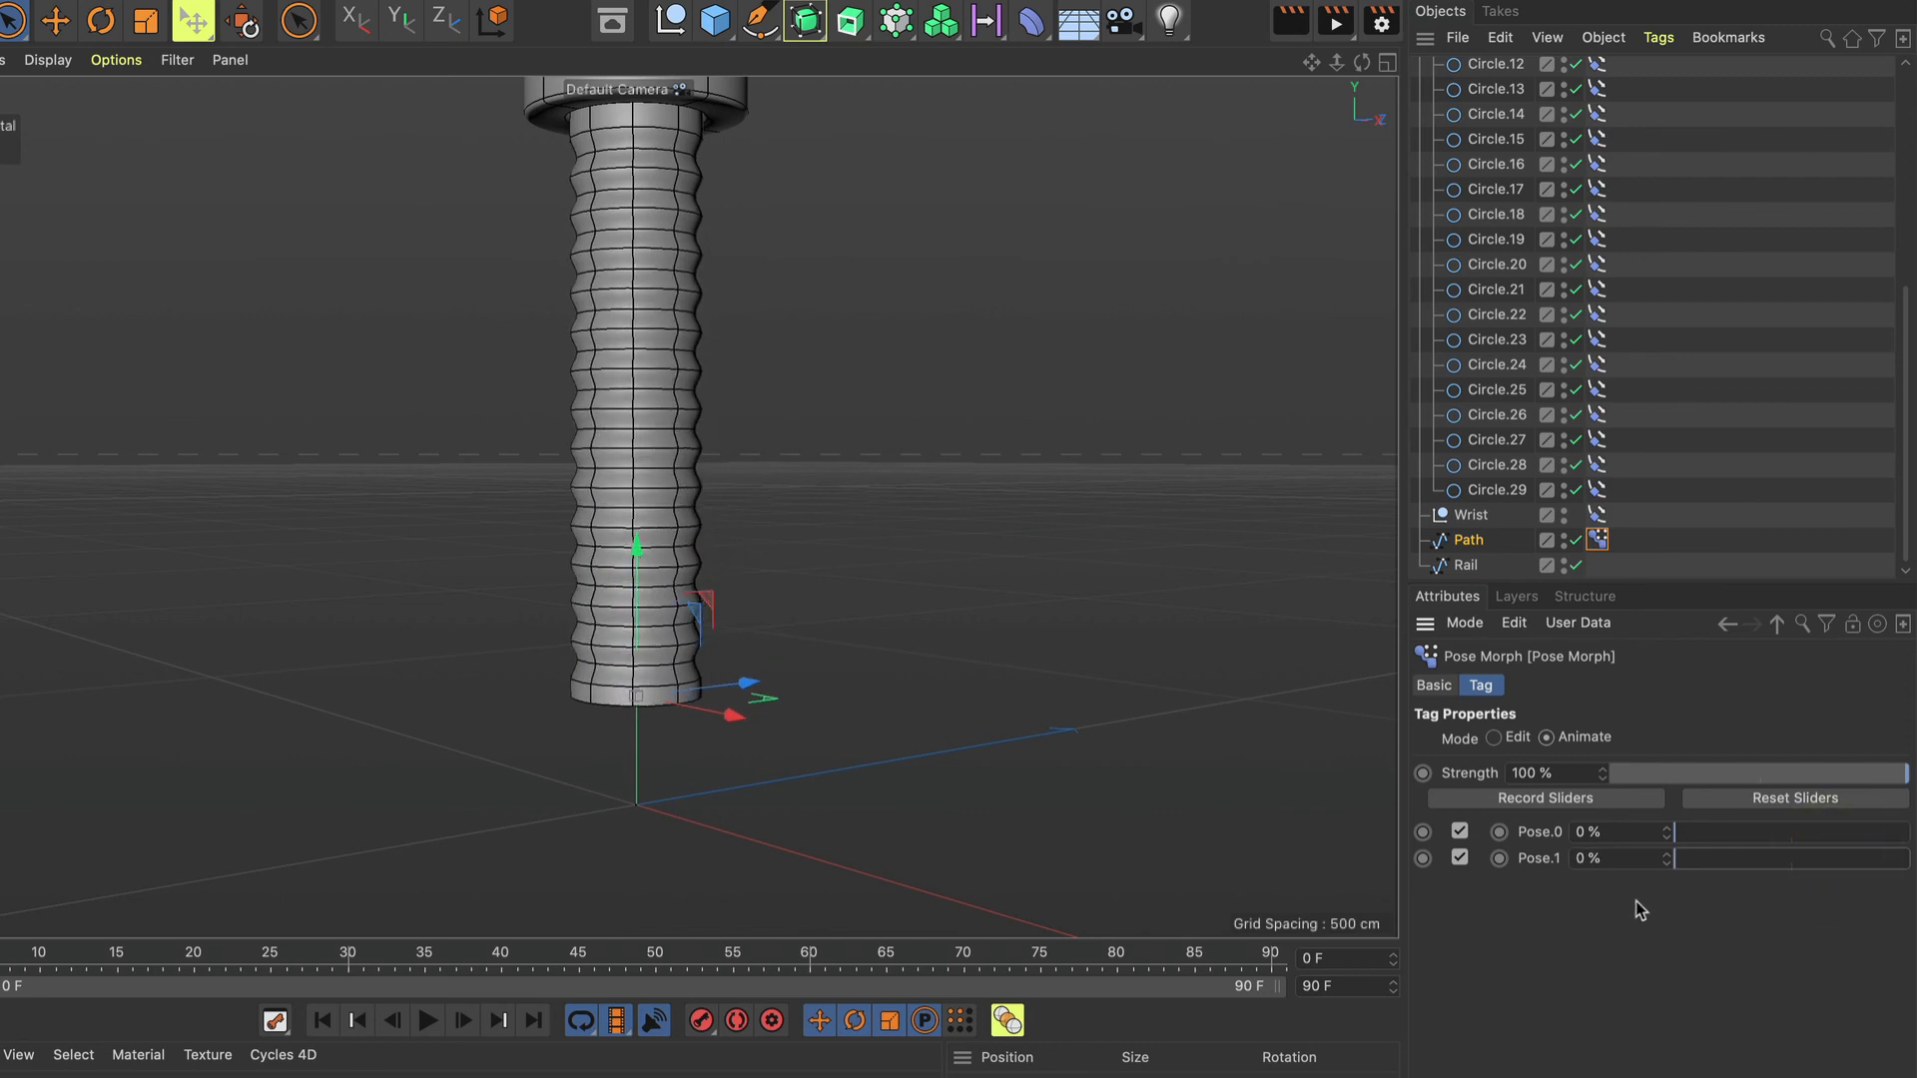
# Collapse the Sleeve hierarchy to hide its circles in the object list.
pyautogui.click(1468, 539)
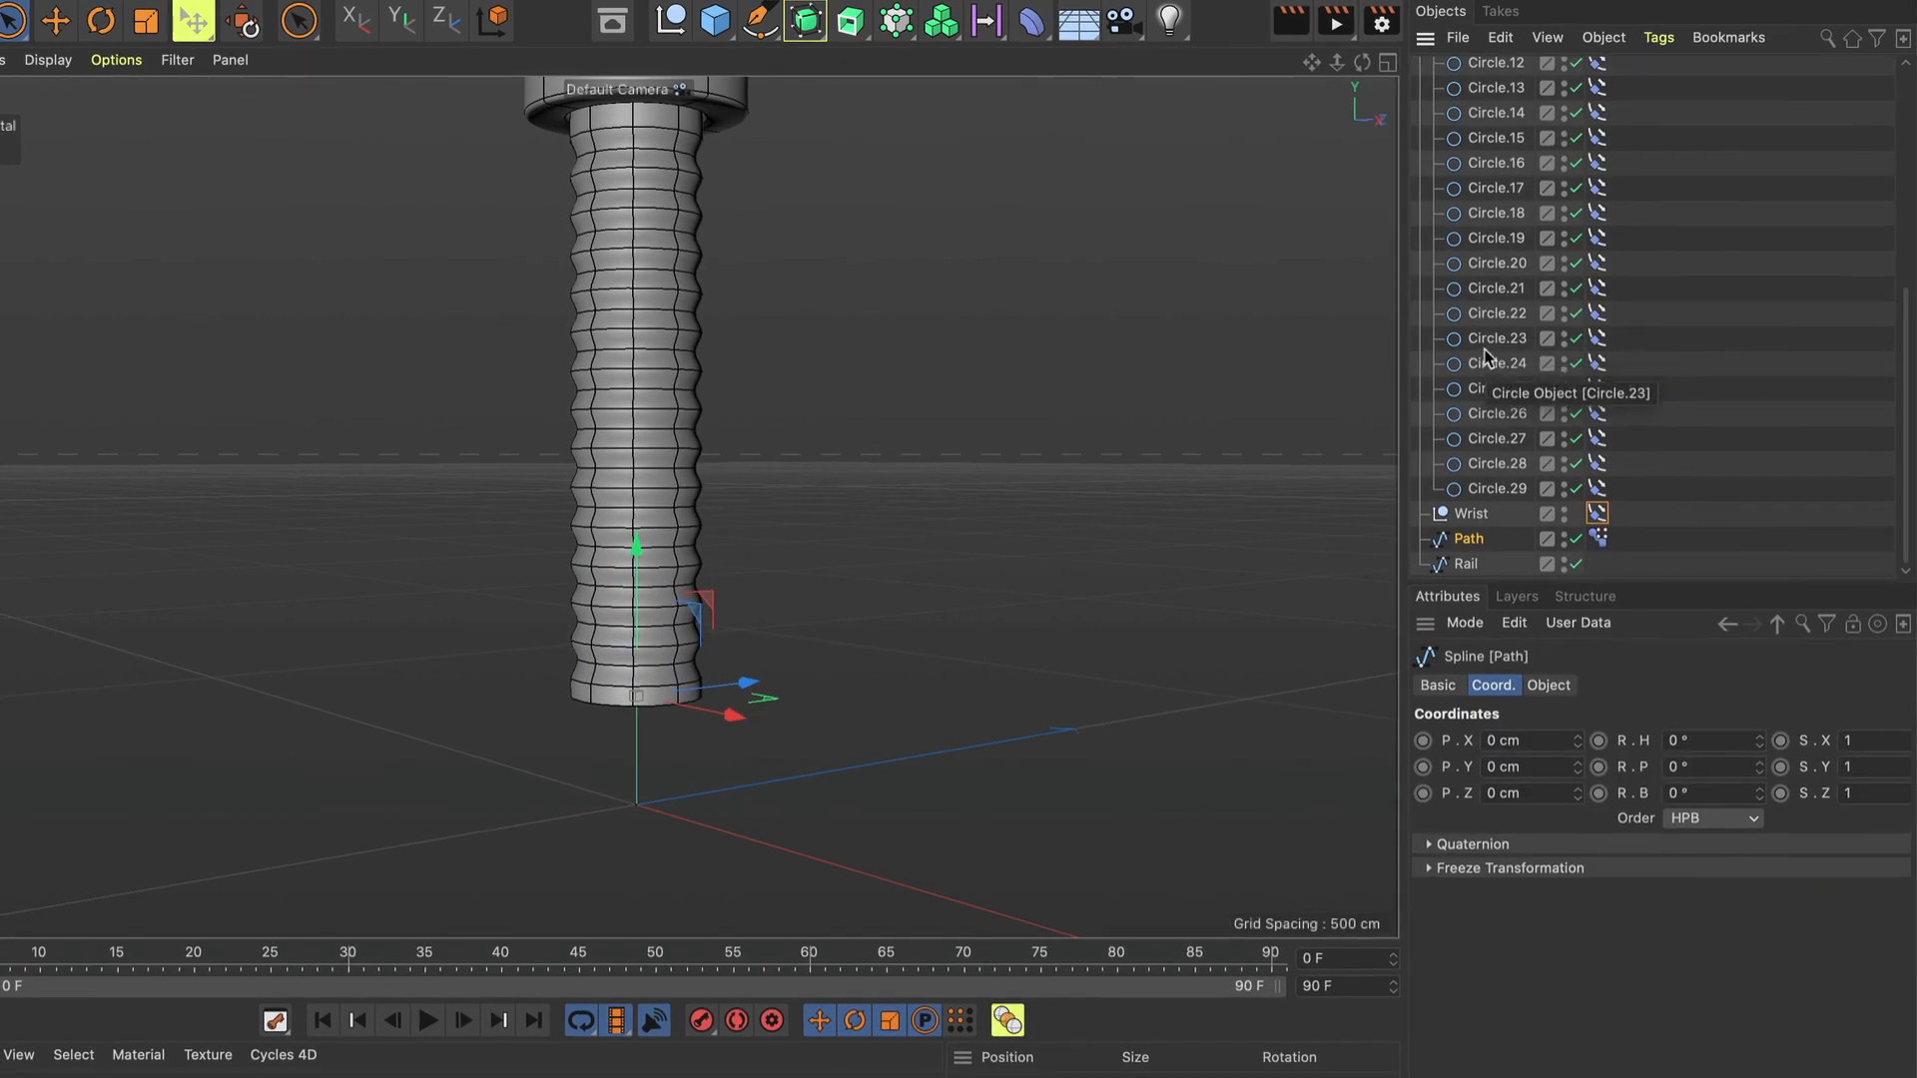
pyautogui.scroll(8, 1471, 363)
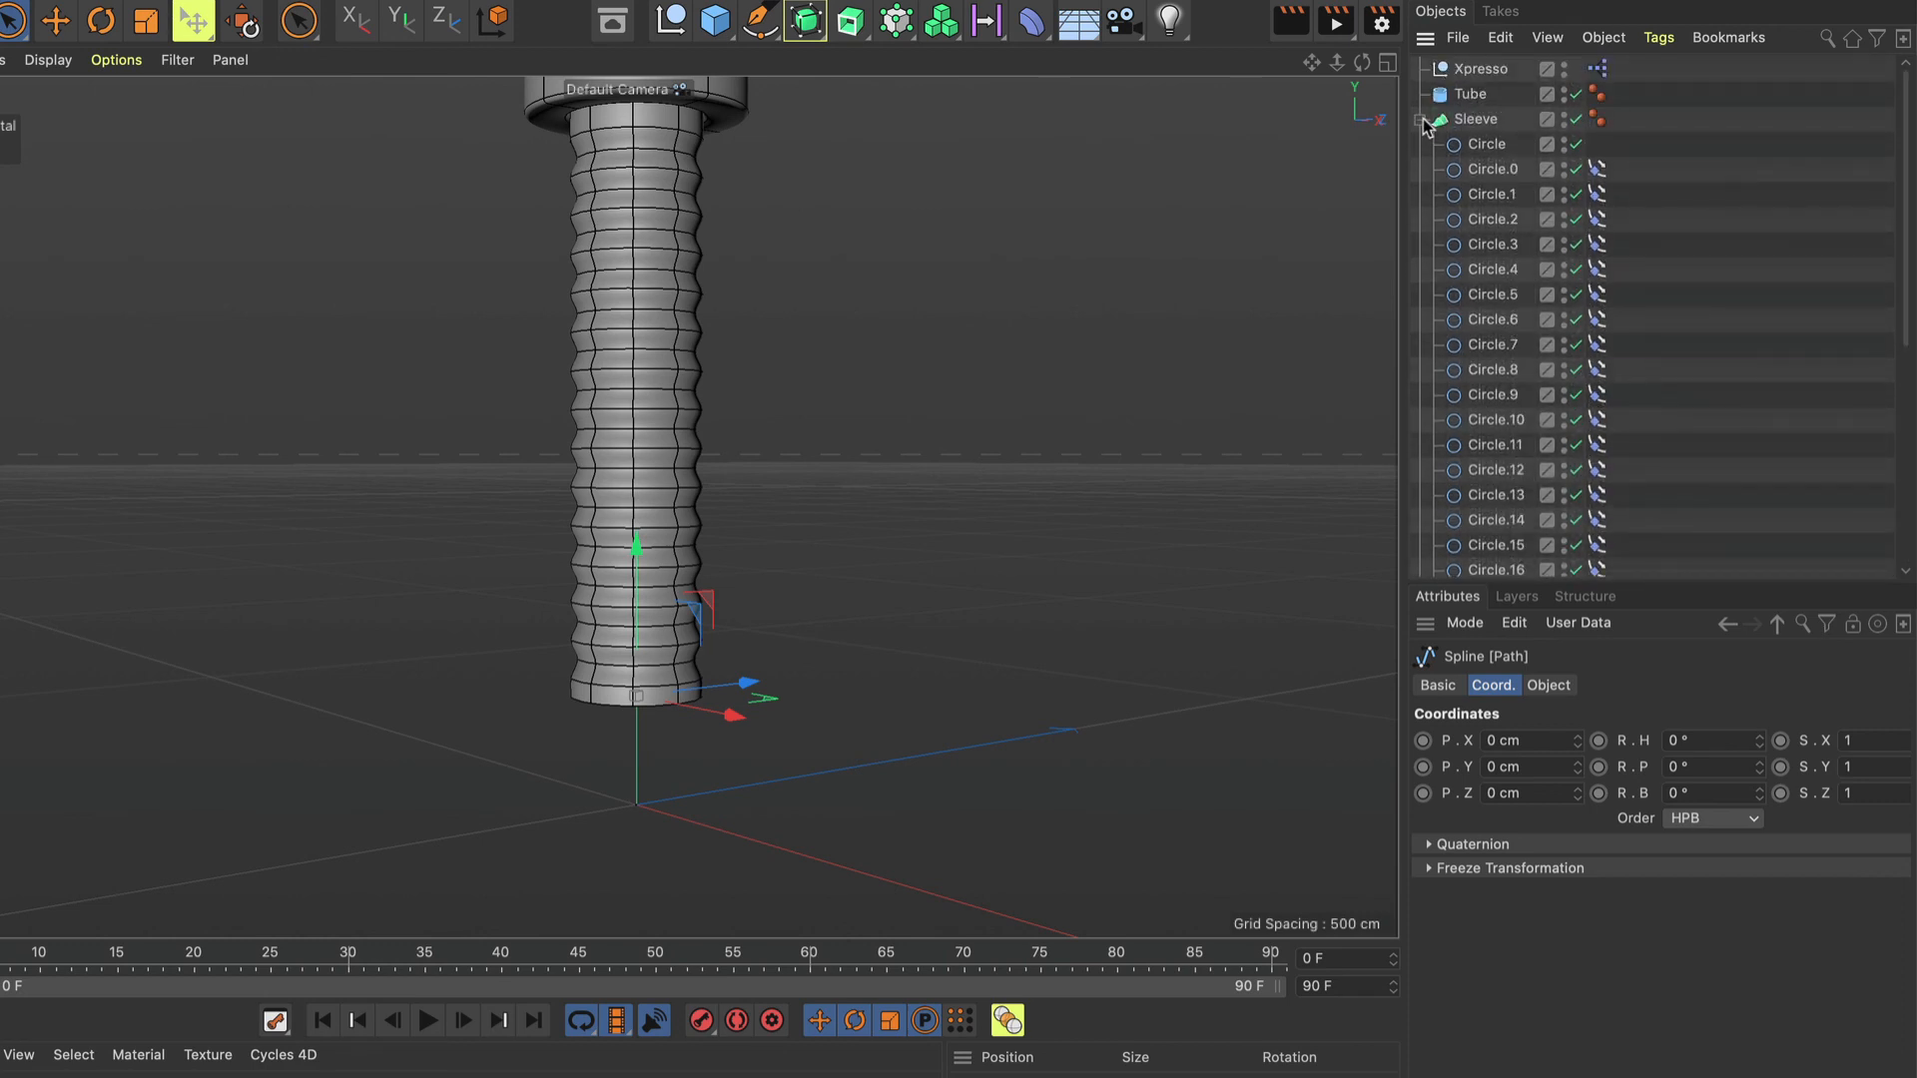
pyautogui.click(1420, 120)
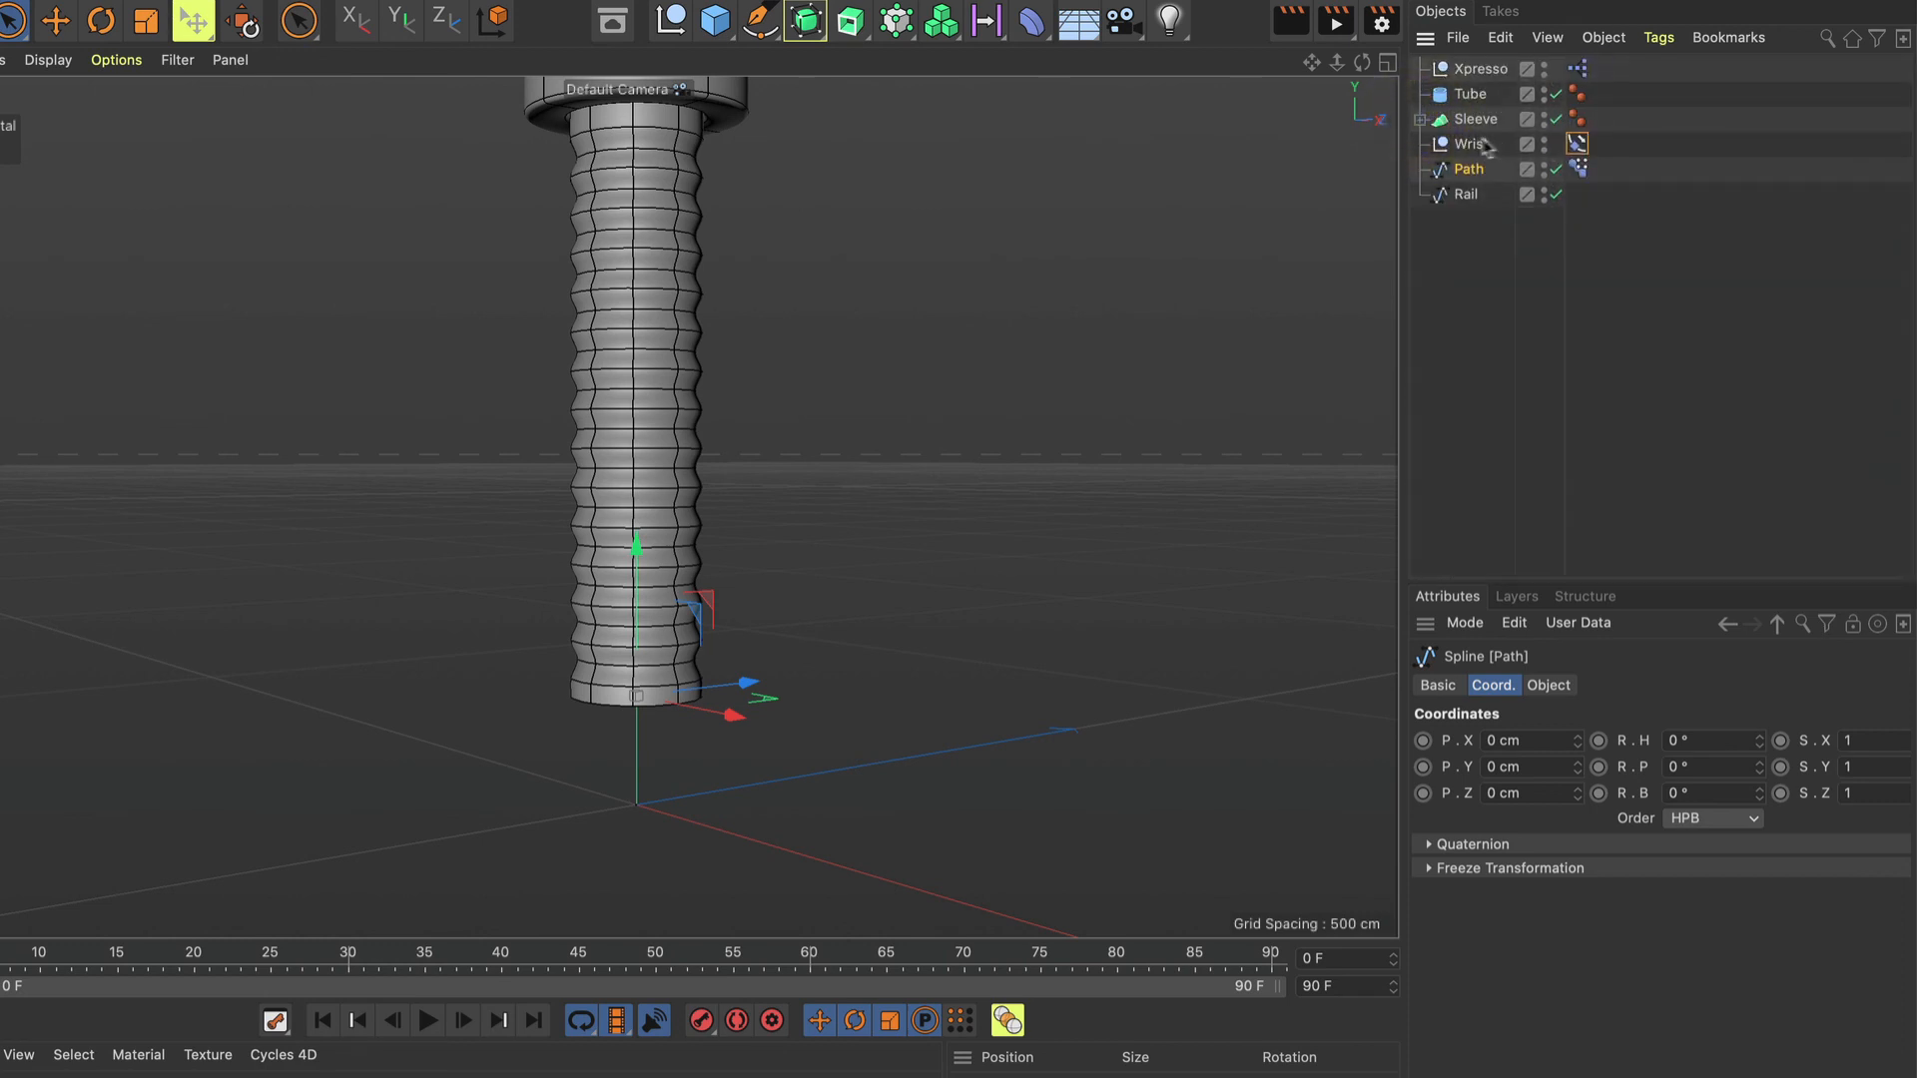
# Test Wrist's Align to Spline position and the Path's pose sliders, leaving the position at 100% and both poses at 0%.
pyautogui.click(1578, 144)
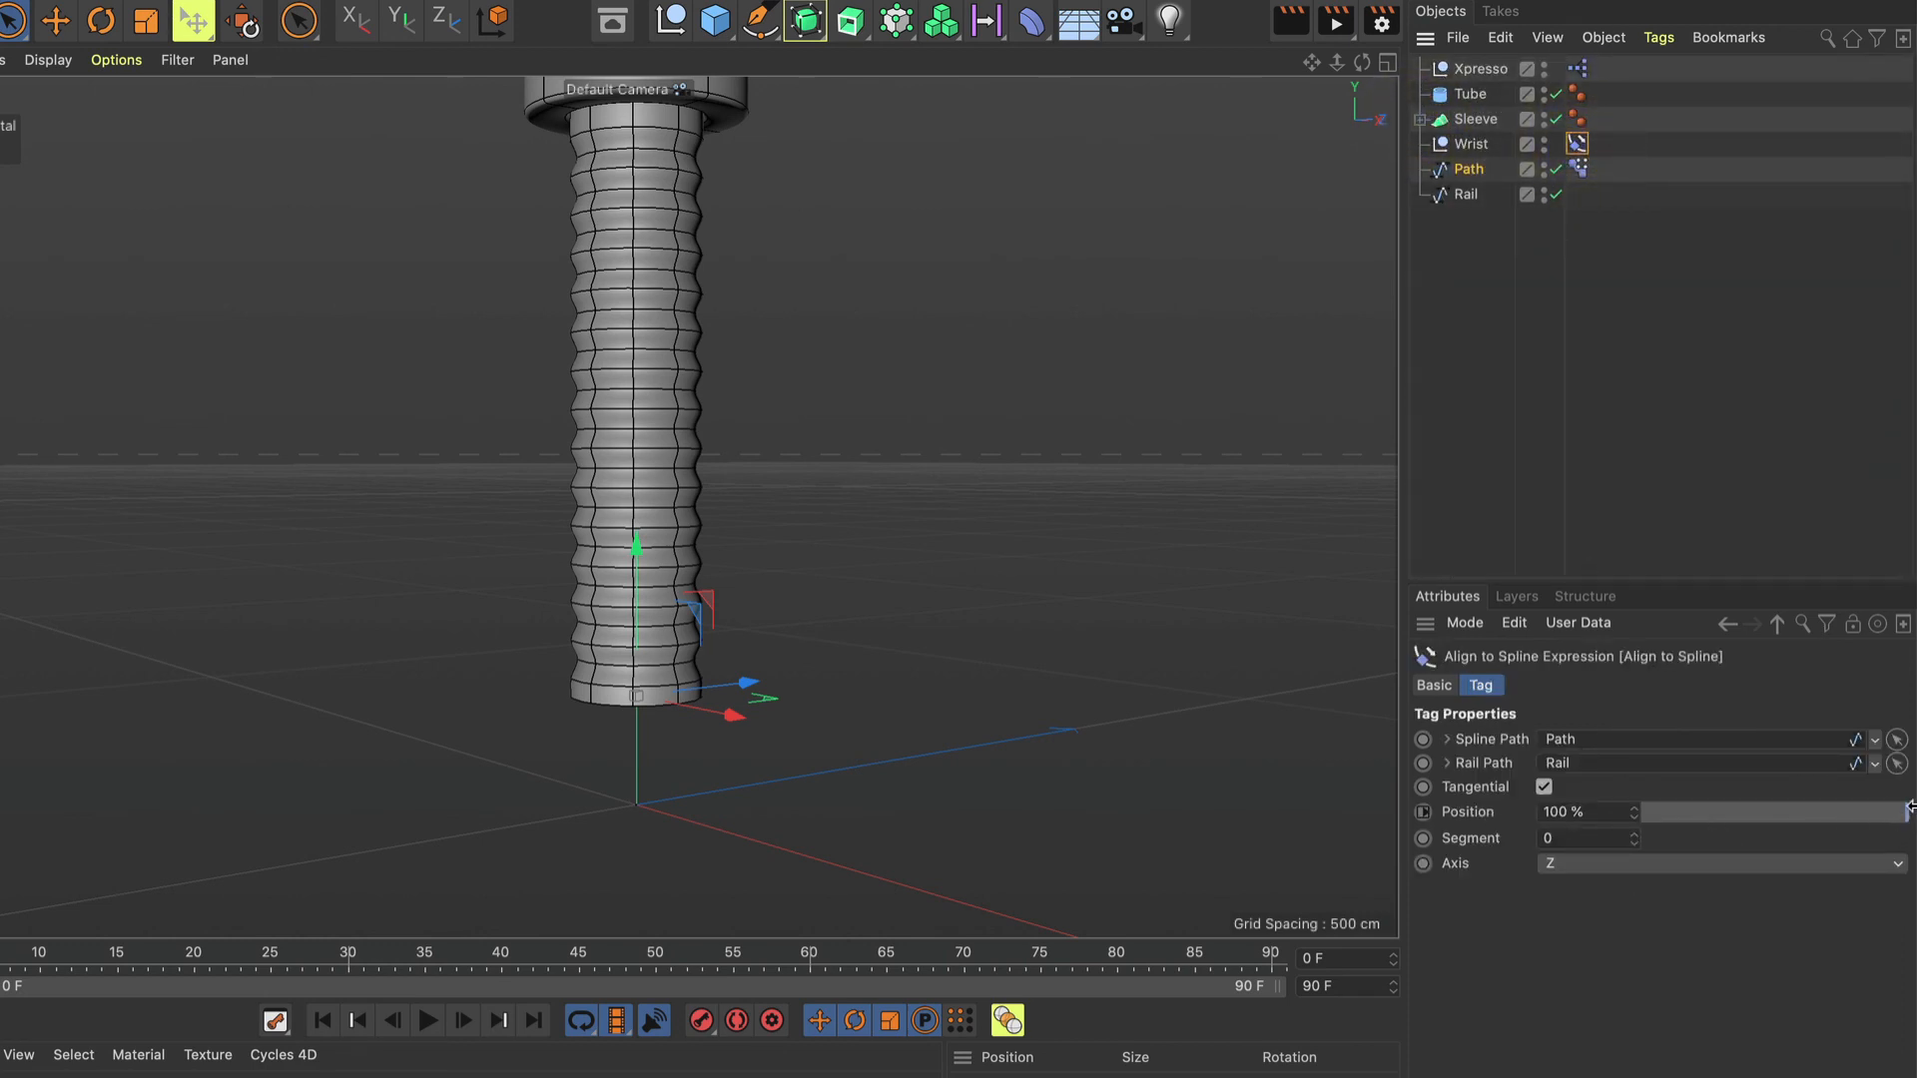
pyautogui.moveTo(1907, 814)
pyautogui.mouseDown()
pyautogui.moveTo(1702, 824)
pyautogui.moveTo(1913, 799)
pyautogui.mouseUp()
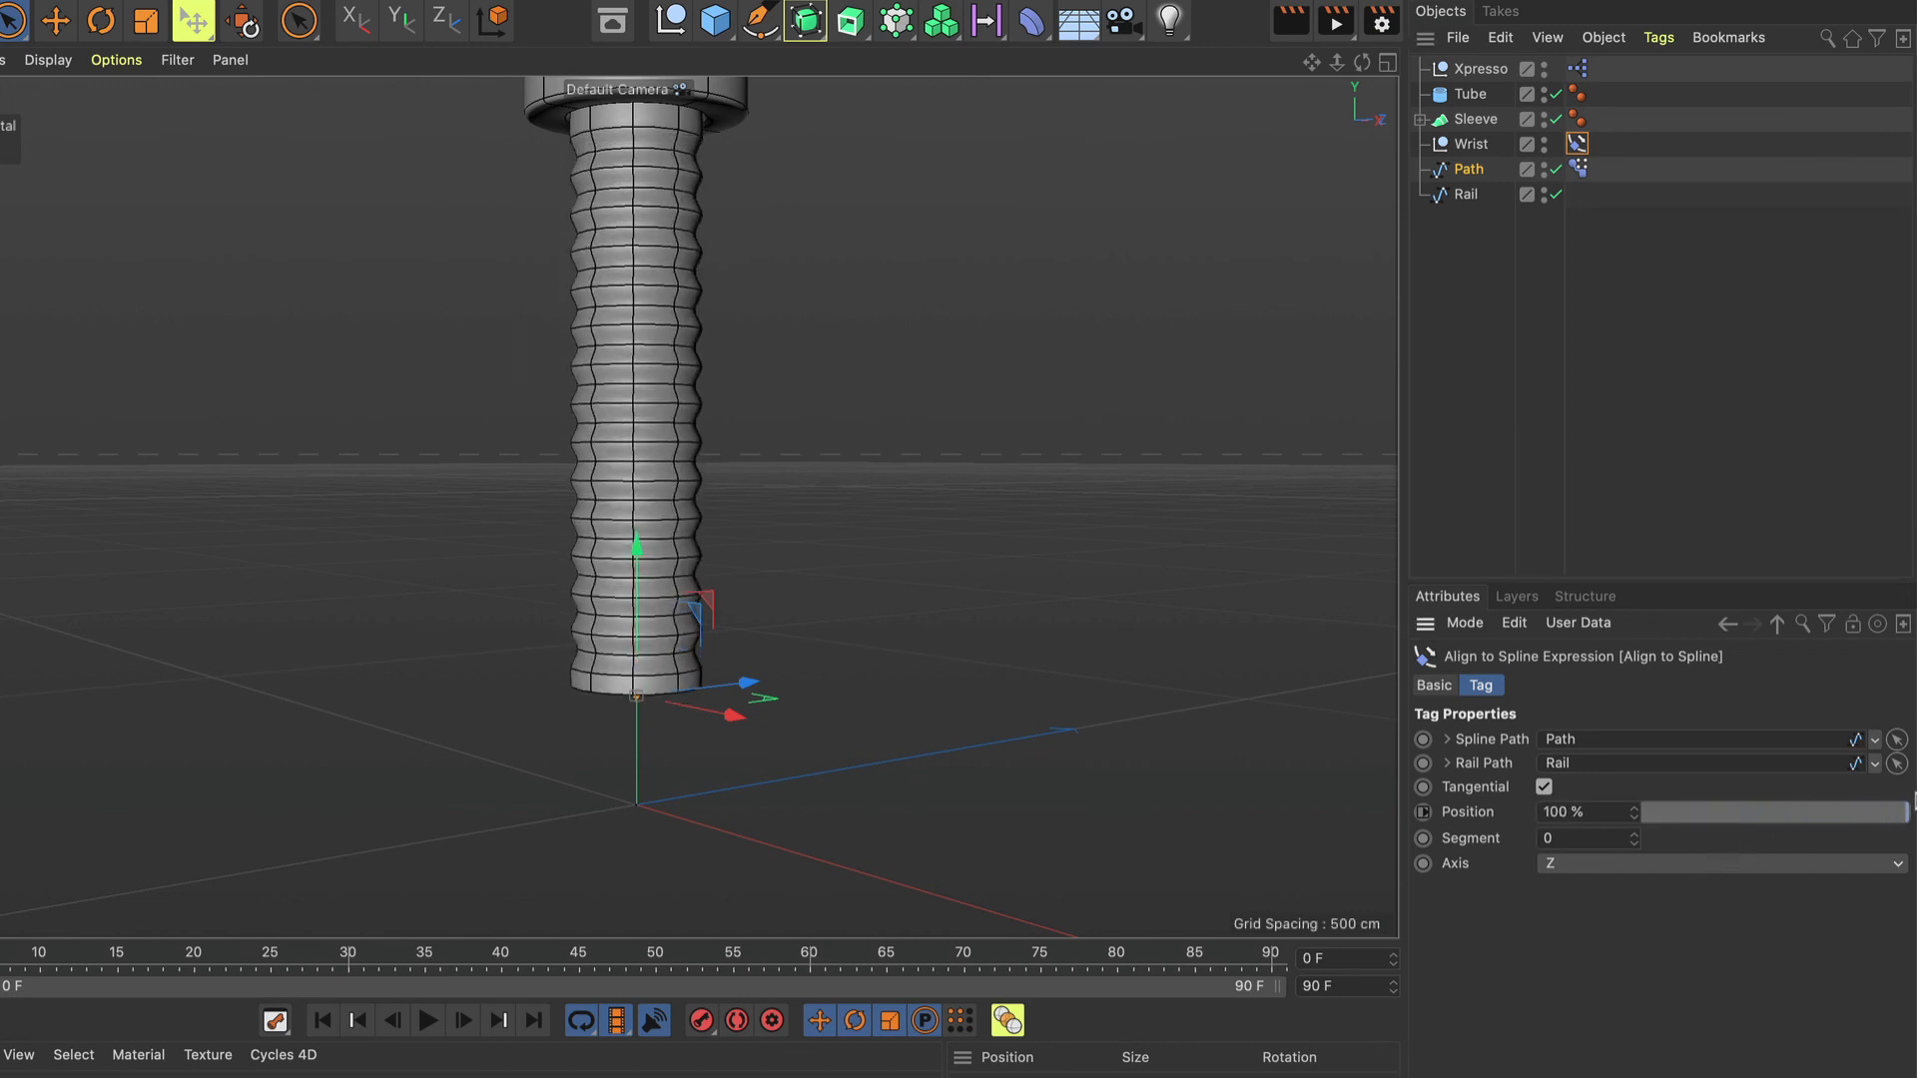
pyautogui.click(1578, 169)
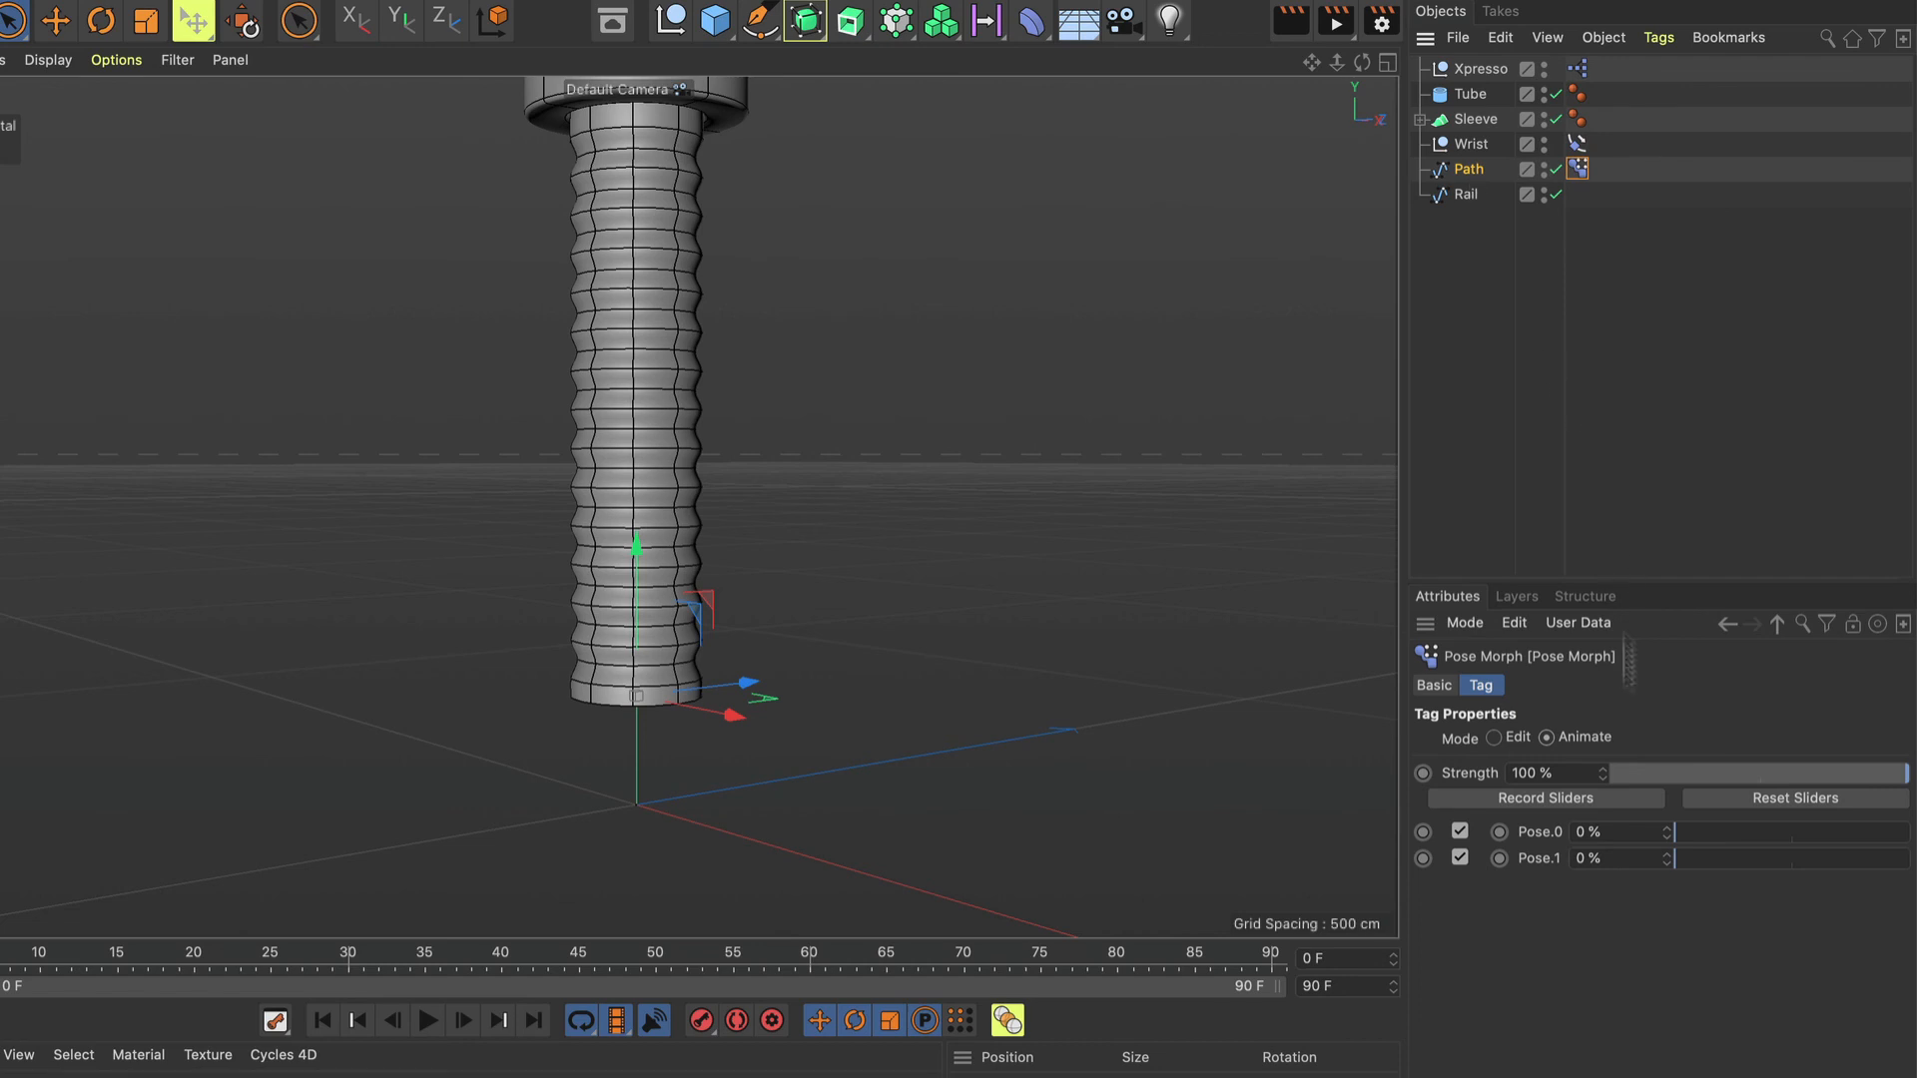
pyautogui.moveTo(1674, 844)
pyautogui.mouseDown()
pyautogui.moveTo(1857, 837)
pyautogui.moveTo(1684, 871)
pyautogui.moveTo(1870, 855)
pyautogui.moveTo(1643, 882)
pyautogui.moveTo(1637, 925)
pyautogui.moveTo(1617, 912)
pyautogui.moveTo(1655, 844)
pyautogui.mouseUp()
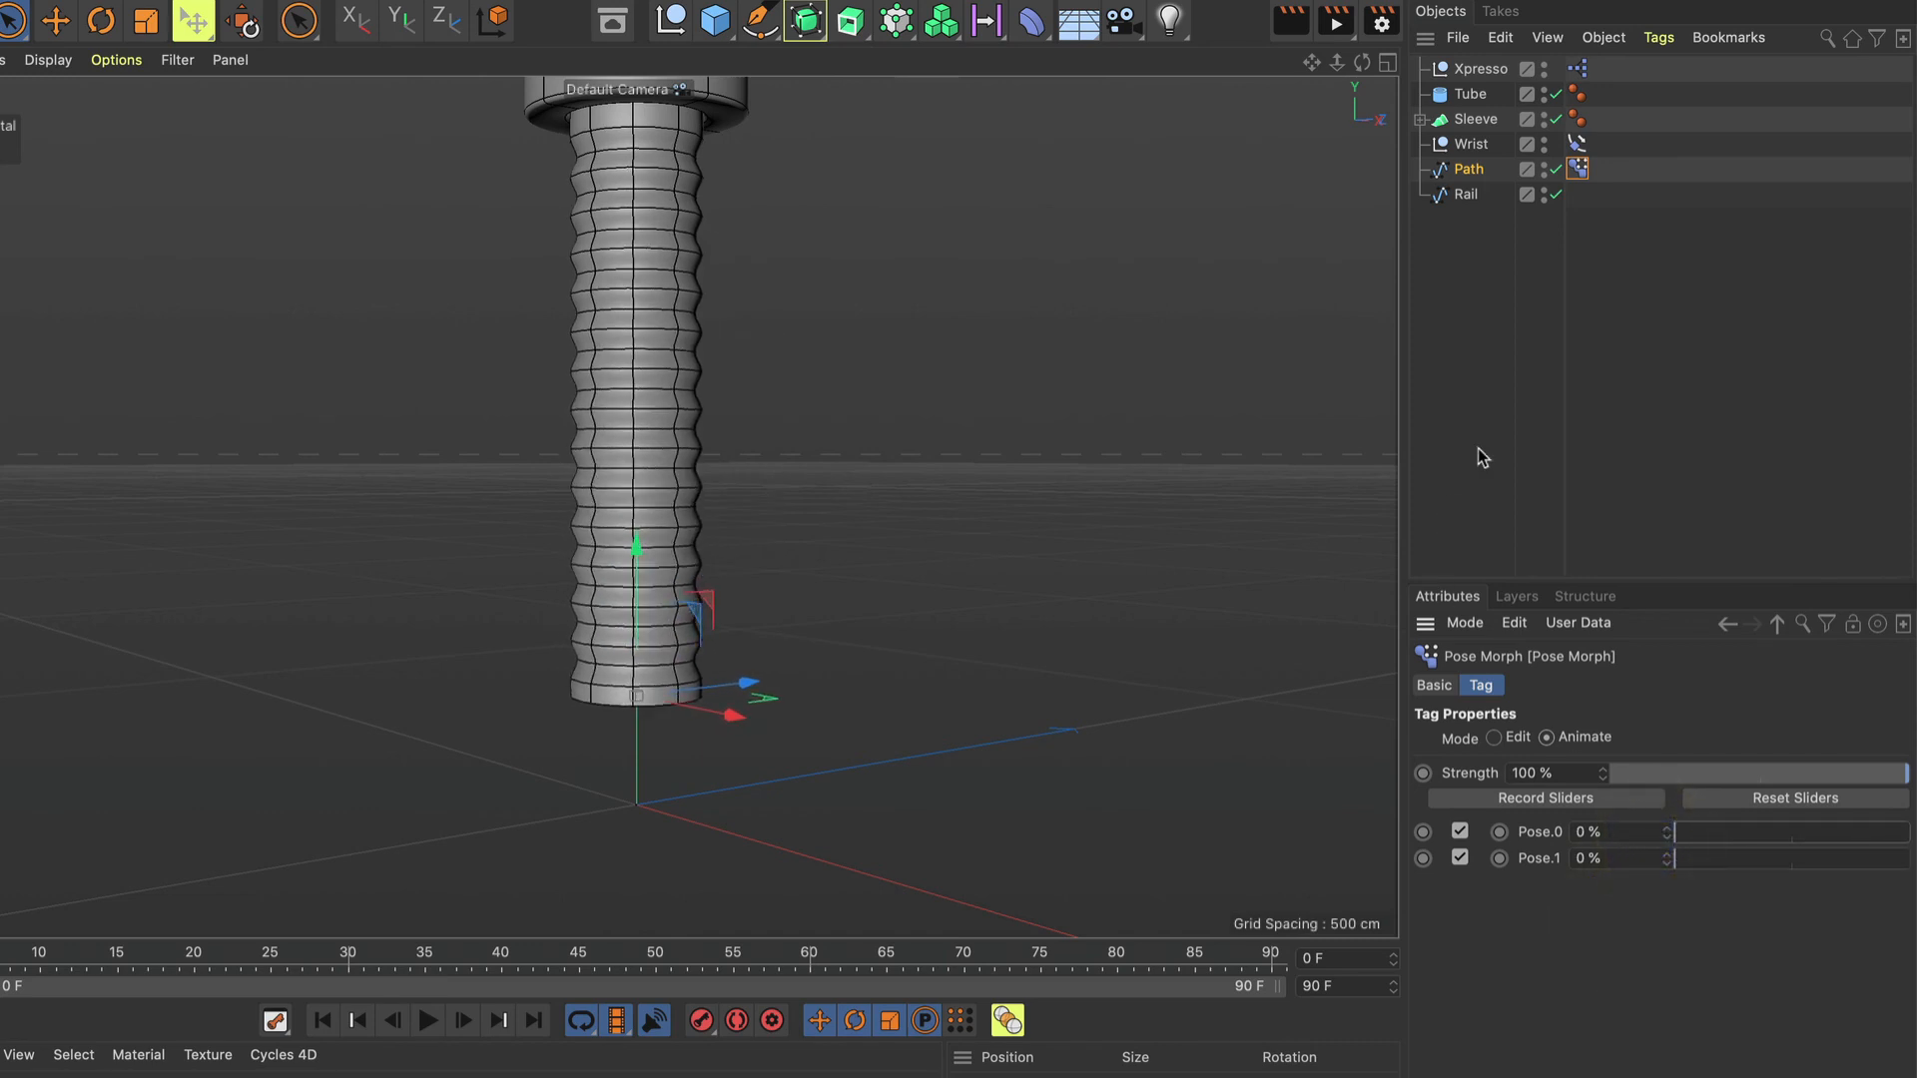